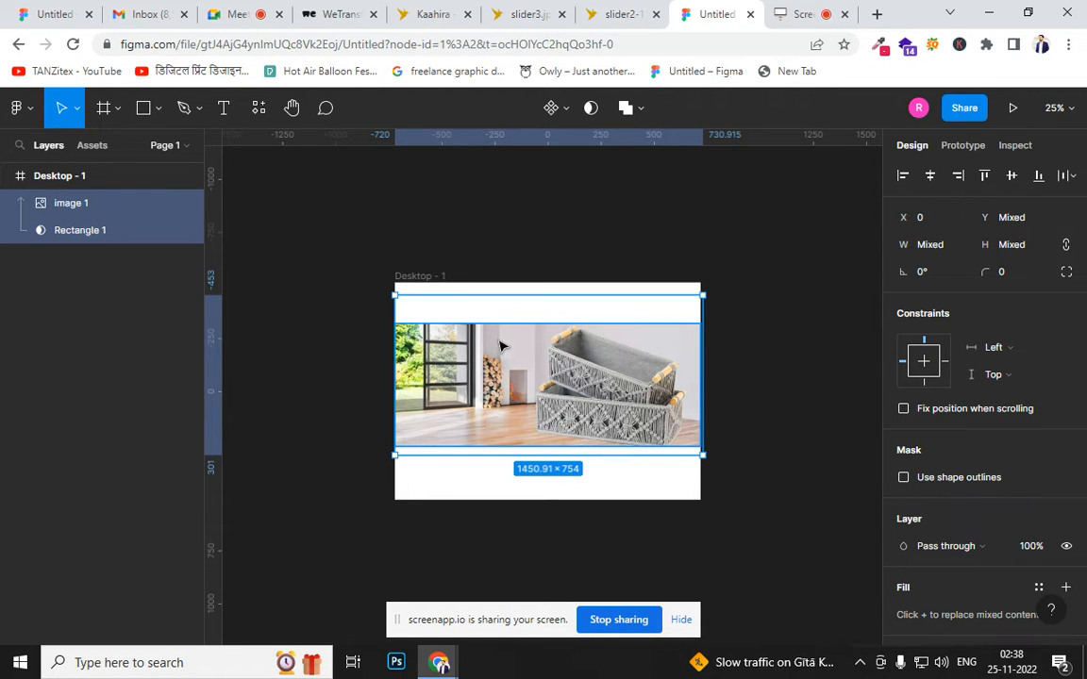
Look through the page's prototype and inspection settings and return to its design properties
{"action": "left_click", "coordinate": [557, 495]}
{"action": "left_click_drag", "start_coordinate": [637, 423], "coordinate": [342, 326]}
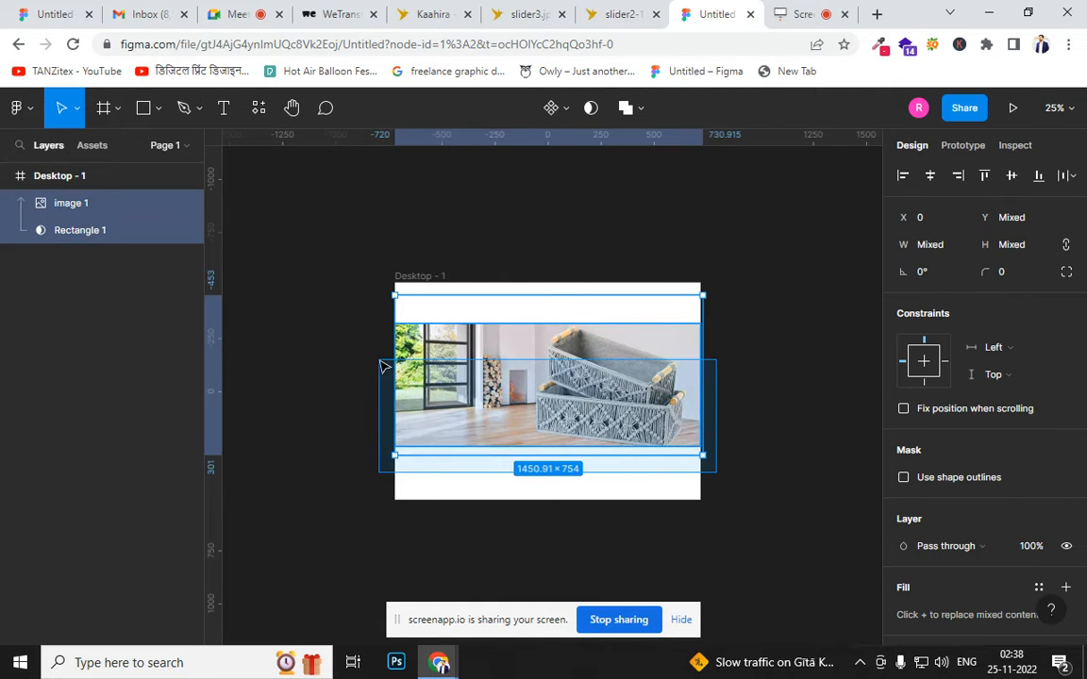
{"action": "left_click", "coordinate": [676, 507]}
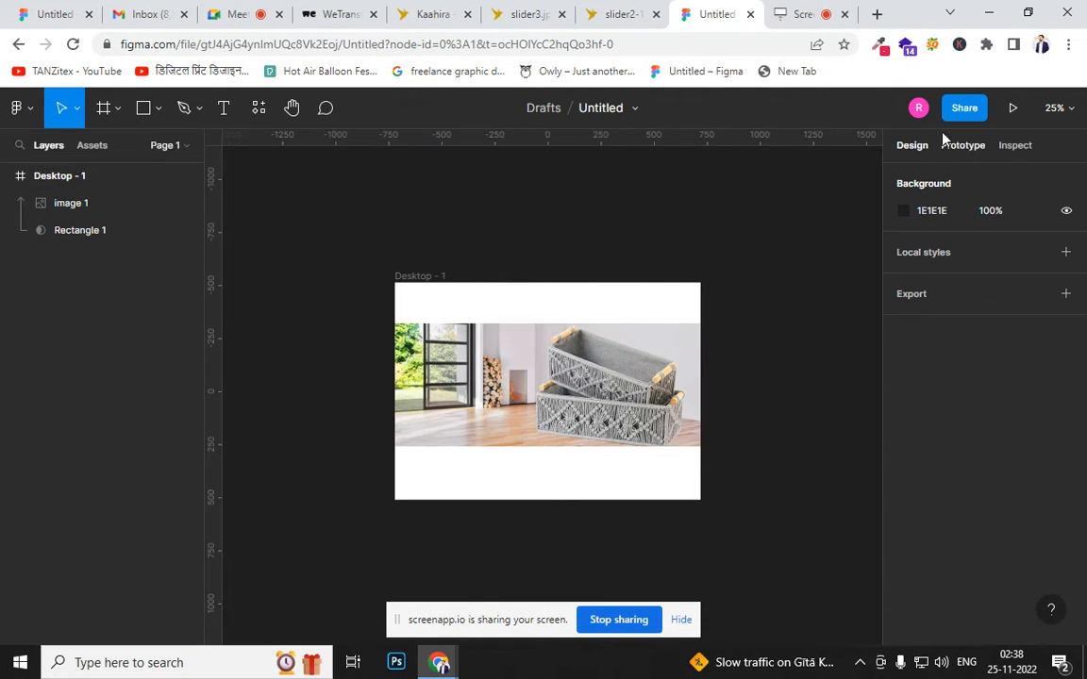
{"action": "left_click", "coordinate": [963, 149]}
{"action": "left_click", "coordinate": [907, 147]}
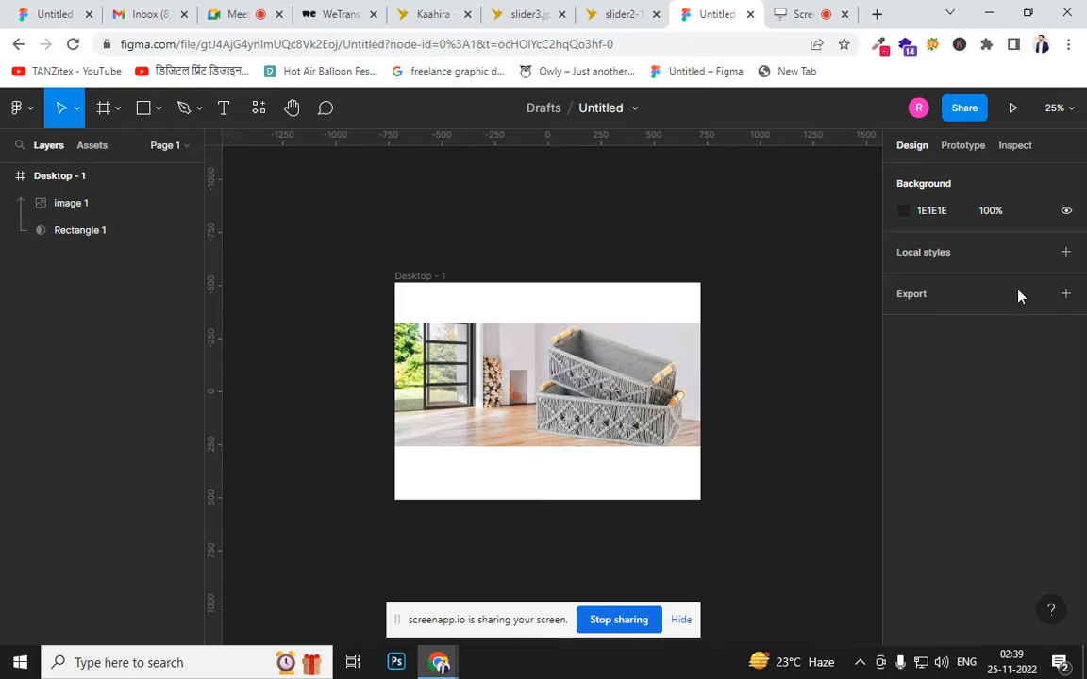
{"action": "left_click", "coordinate": [959, 148]}
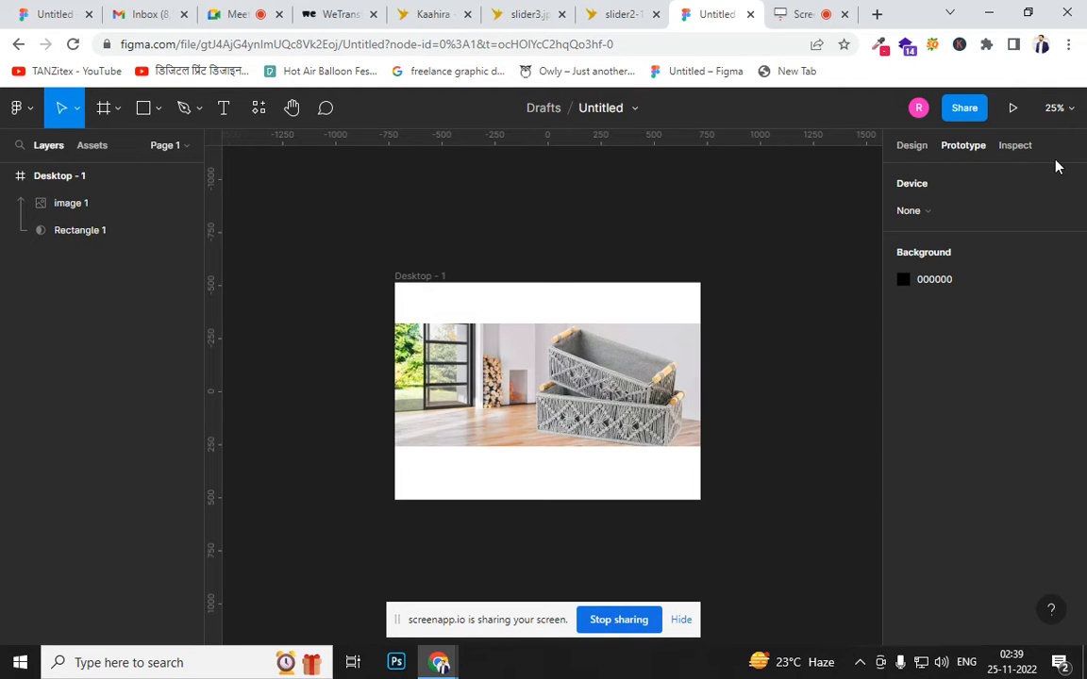
{"action": "left_click", "coordinate": [1015, 145]}
{"action": "left_click", "coordinate": [913, 146]}
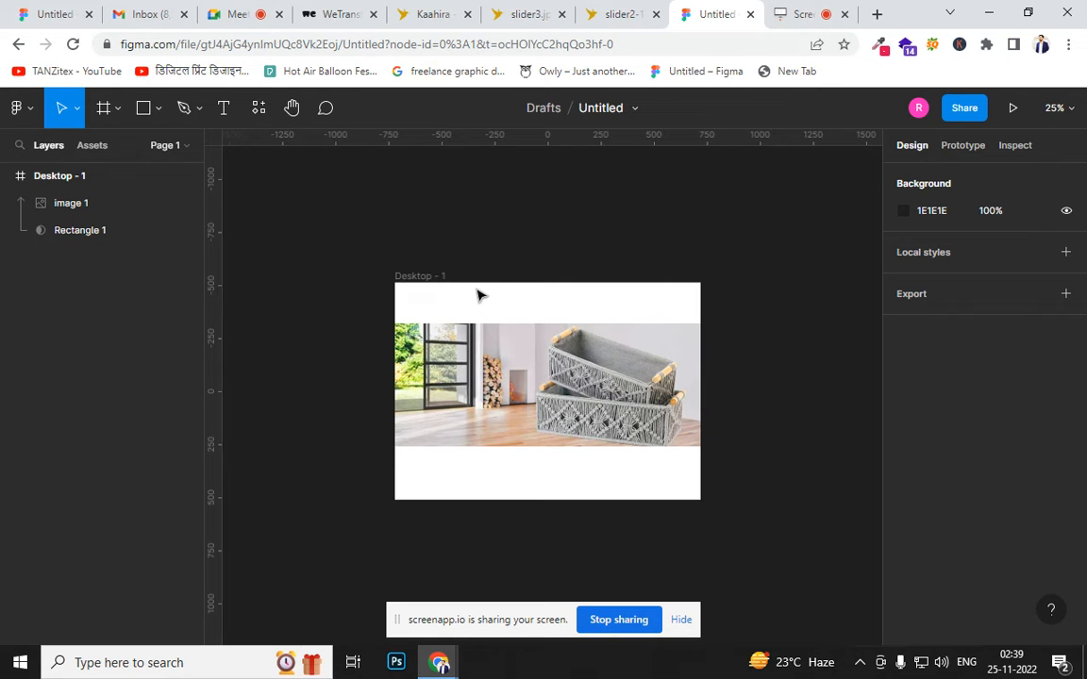
Move the basket image down inside its mask in the Desktop - 1 frame to X 0, Y 106
{"action": "left_click_drag", "start_coordinate": [373, 277], "coordinate": [594, 376]}
{"action": "left_click", "coordinate": [746, 312]}
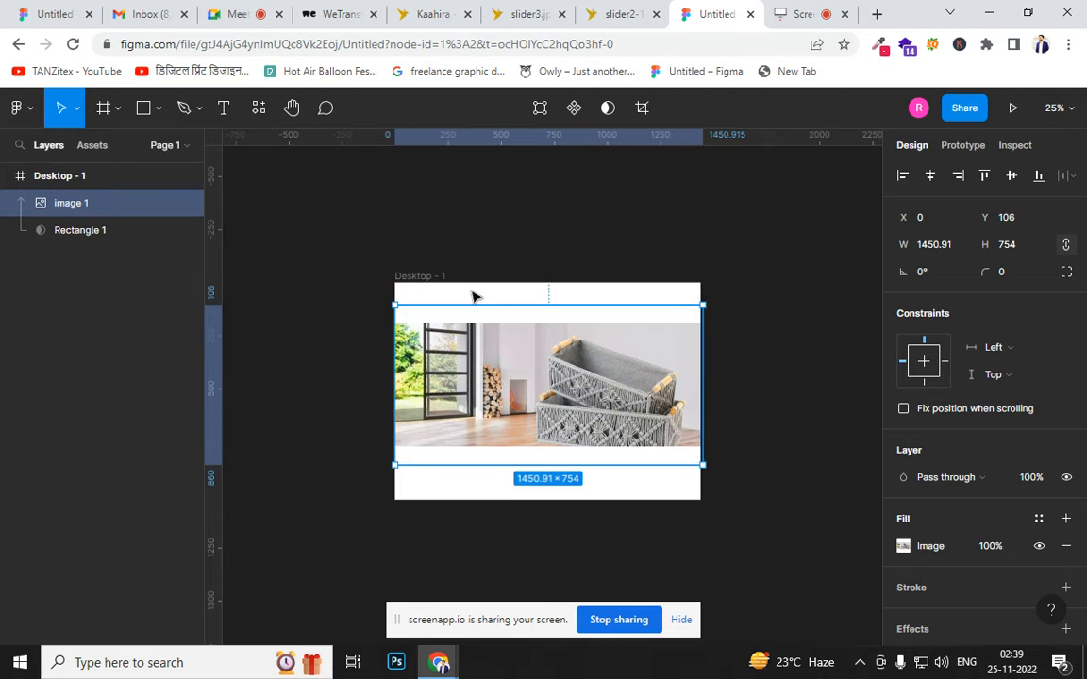
{"action": "left_click", "coordinate": [476, 296]}
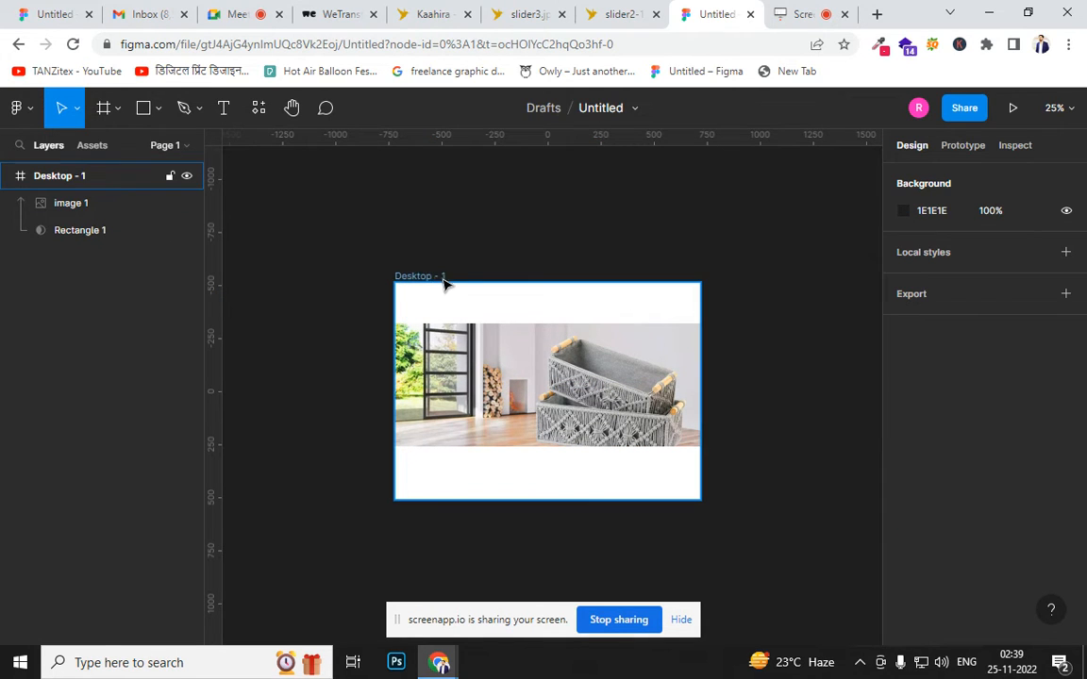
Draw a header rectangle of 1440 × 193 across the top of the Desktop - 1 frame, above the basket image
{"action": "left_click", "coordinate": [142, 108]}
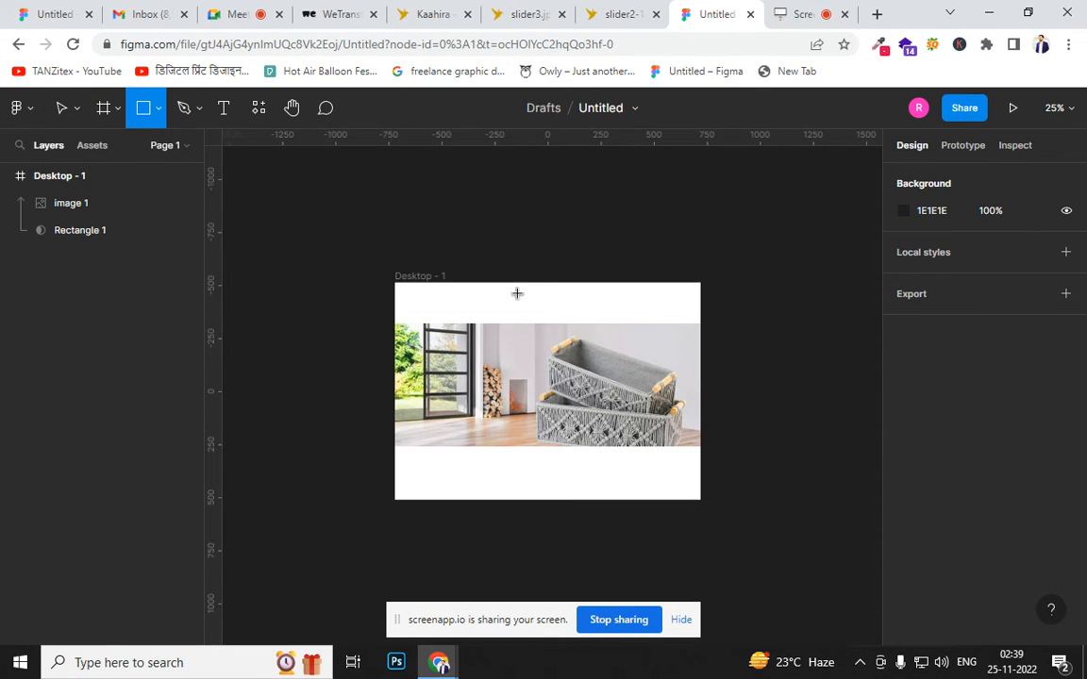
{"action": "left_click_drag", "start_coordinate": [395, 284], "coordinate": [700, 323]}
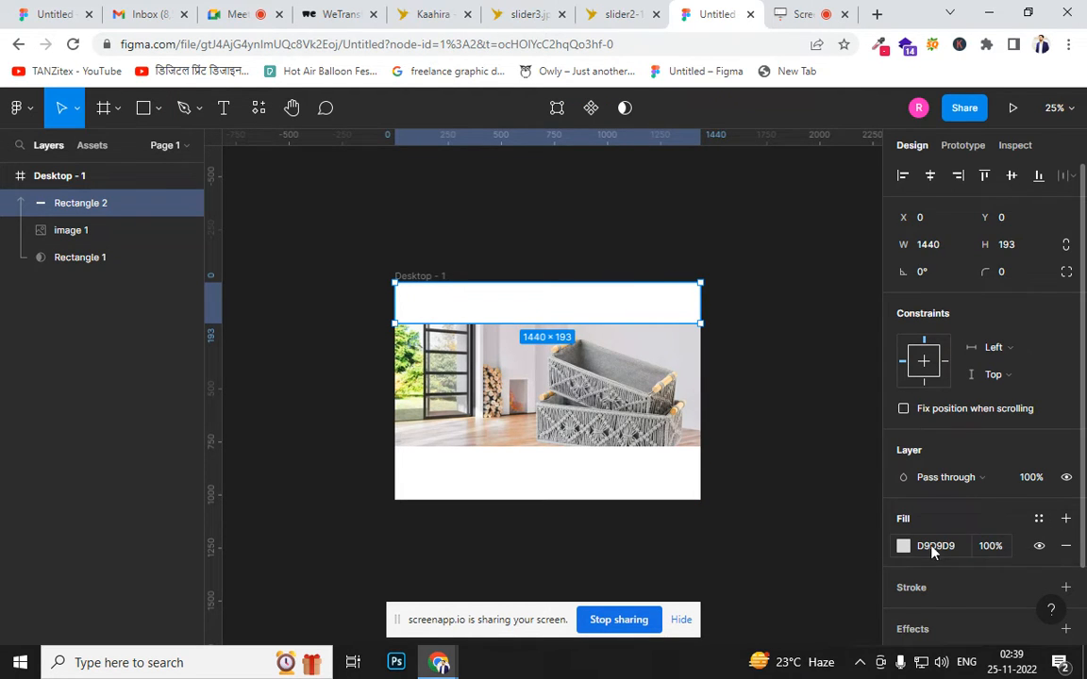
{"action": "left_click", "coordinate": [774, 509]}
Reposition the basket image inside its mask to about X 22, Y 88
{"action": "key", "text": "minus"}
{"action": "key", "text": "plus"}
{"action": "key", "text": "plus"}
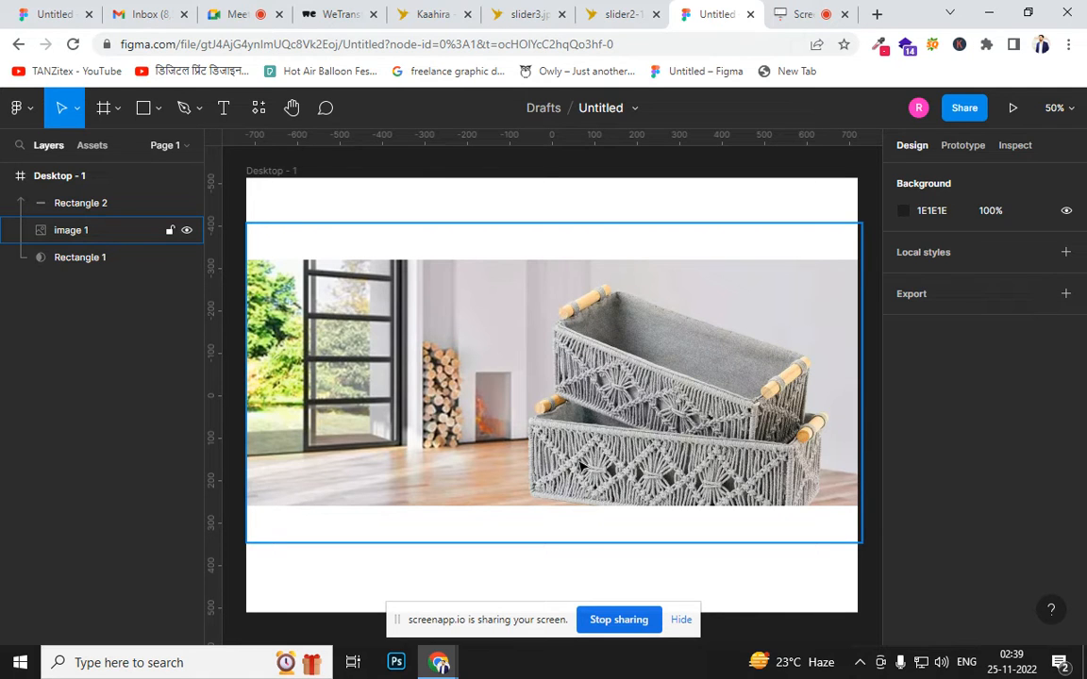
{"action": "left_click_drag", "start_coordinate": [540, 418], "coordinate": [597, 485]}
{"action": "left_click_drag", "start_coordinate": [649, 412], "coordinate": [659, 367]}
{"action": "key", "text": "minus"}
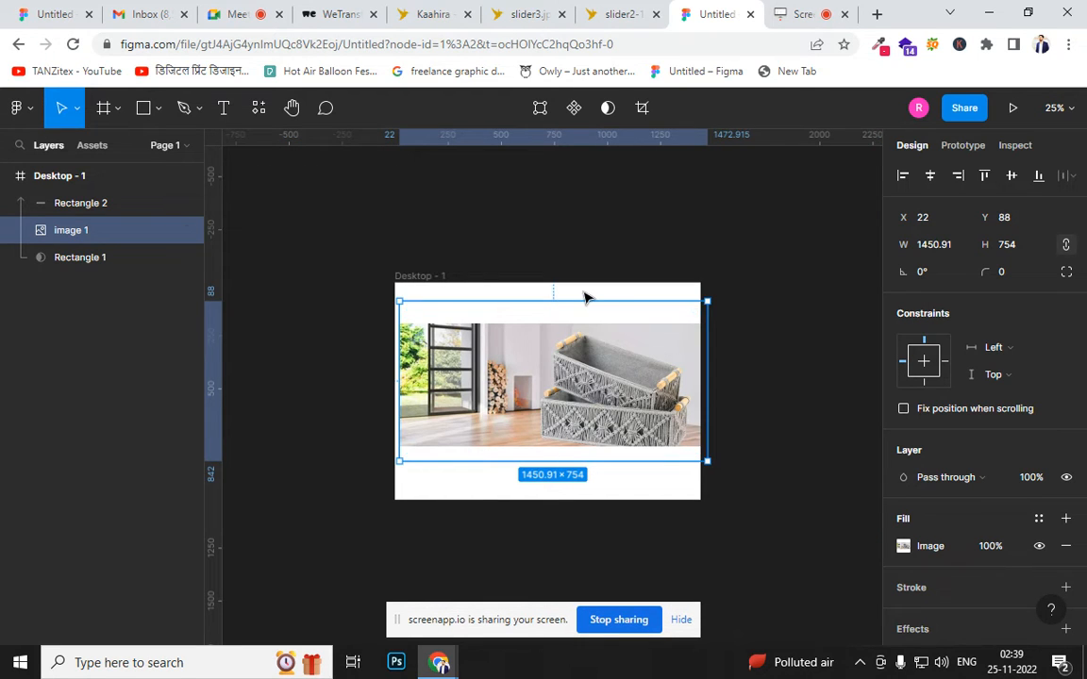
{"action": "key", "text": "Escape"}
Try a blue hue for the fill of the header rectangle at the top of the frame
{"action": "left_click", "coordinate": [408, 322]}
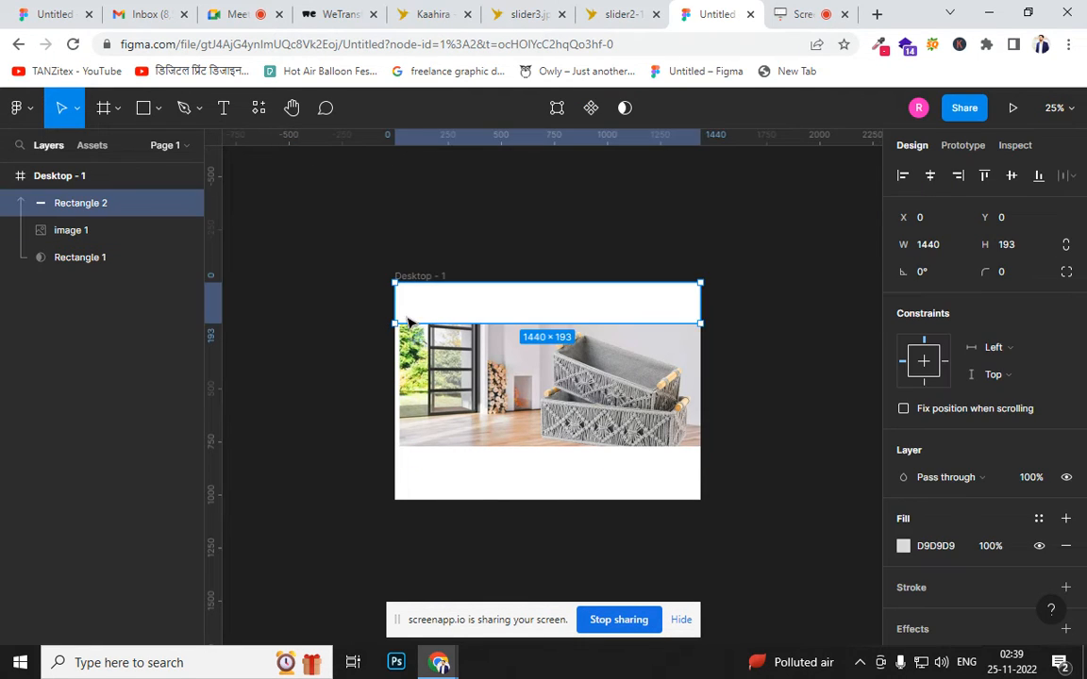
{"action": "left_click", "coordinate": [340, 320]}
{"action": "left_click_drag", "start_coordinate": [363, 289], "coordinate": [700, 307]}
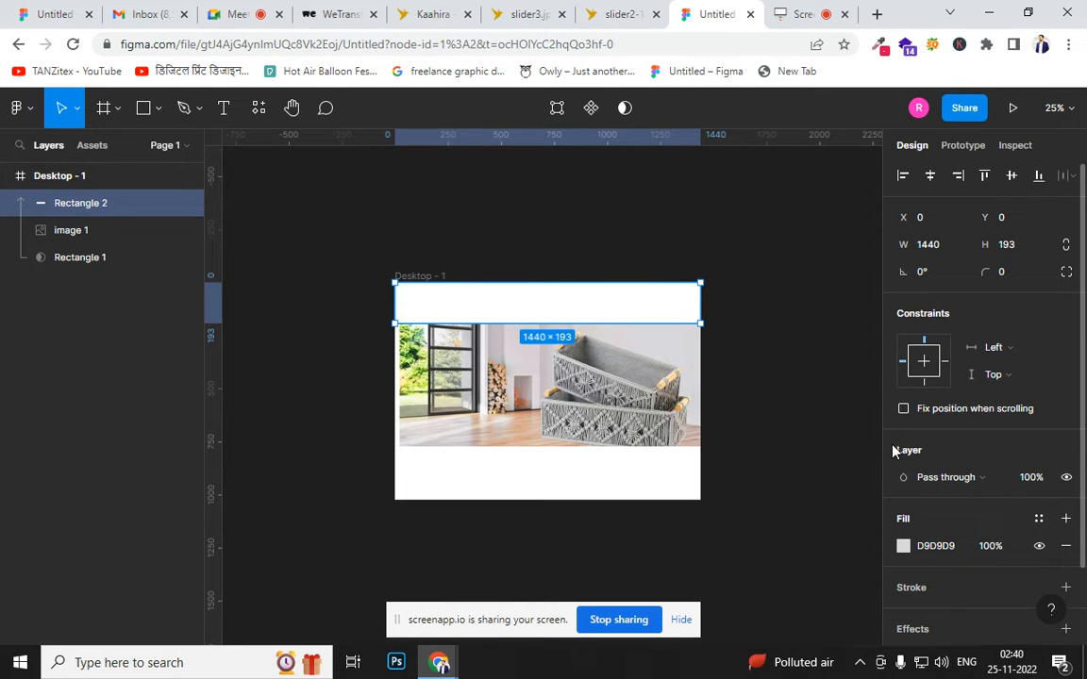
{"action": "left_click", "coordinate": [904, 546]}
{"action": "left_click", "coordinate": [812, 396]}
{"action": "left_click", "coordinate": [600, 319]}
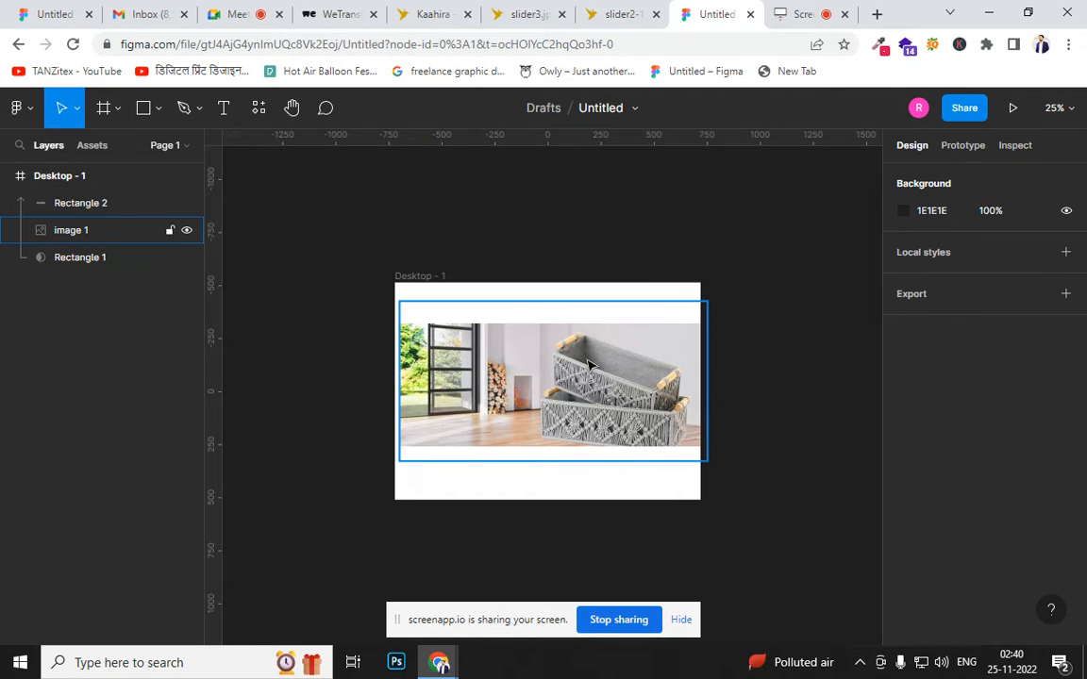
Shift the basket image inside its mask to X 0, Y 106
{"action": "left_click", "coordinate": [588, 368]}
{"action": "left_click_drag", "start_coordinate": [586, 374], "coordinate": [582, 403]}
{"action": "left_click", "coordinate": [312, 303]}
Try deleting all three layers in the Desktop - 1 frame and undo the deletion
{"action": "left_click_drag", "start_coordinate": [321, 269], "coordinate": [703, 457]}
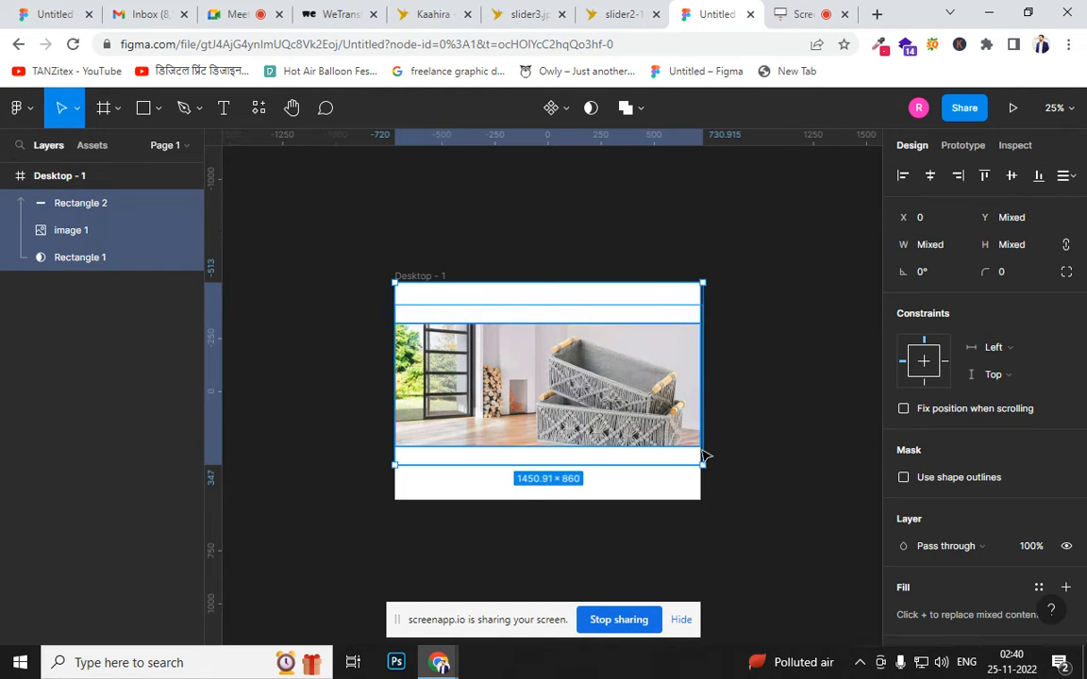
{"action": "key", "text": "Delete"}
{"action": "key", "text": "ctrl+z"}
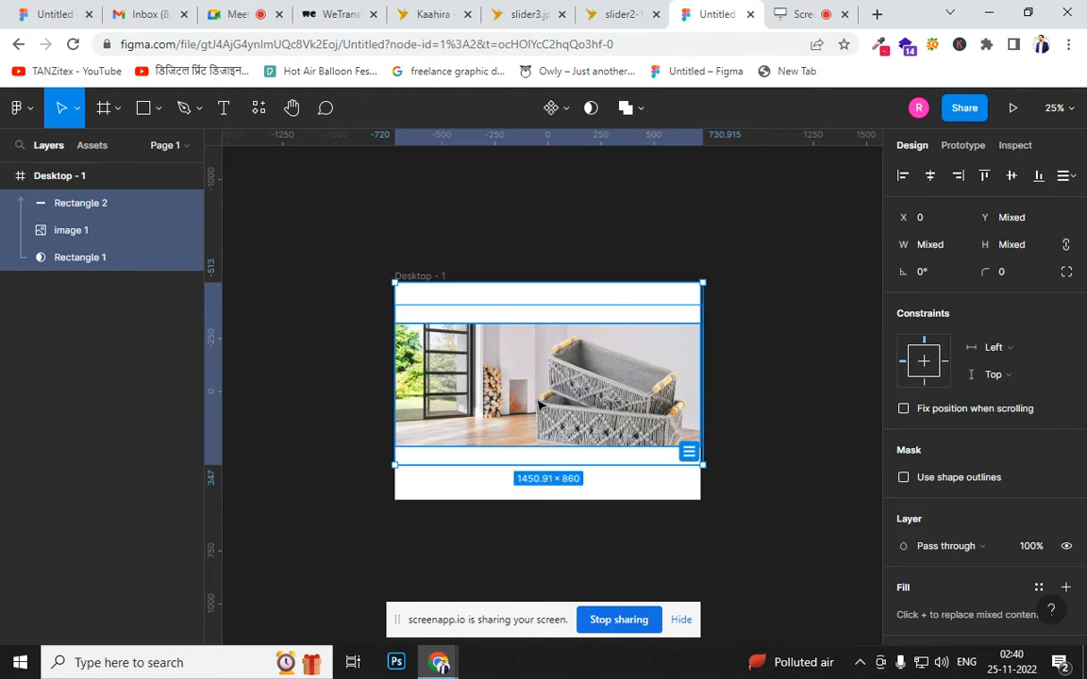
{"action": "left_click", "coordinate": [764, 413]}
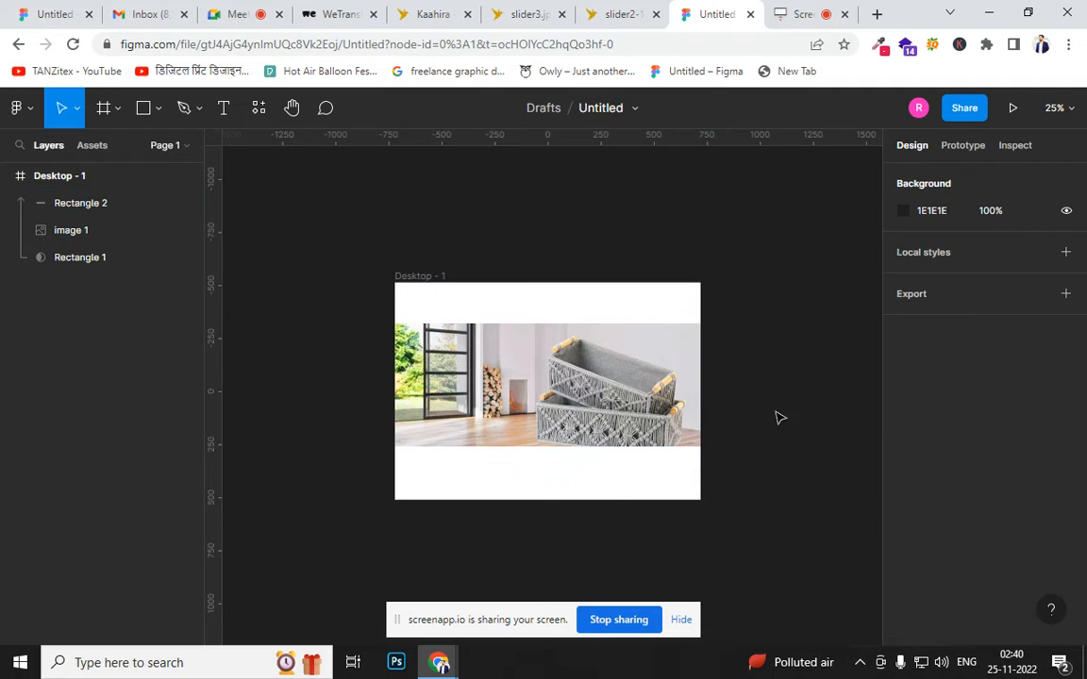
{"action": "left_click", "coordinate": [585, 409]}
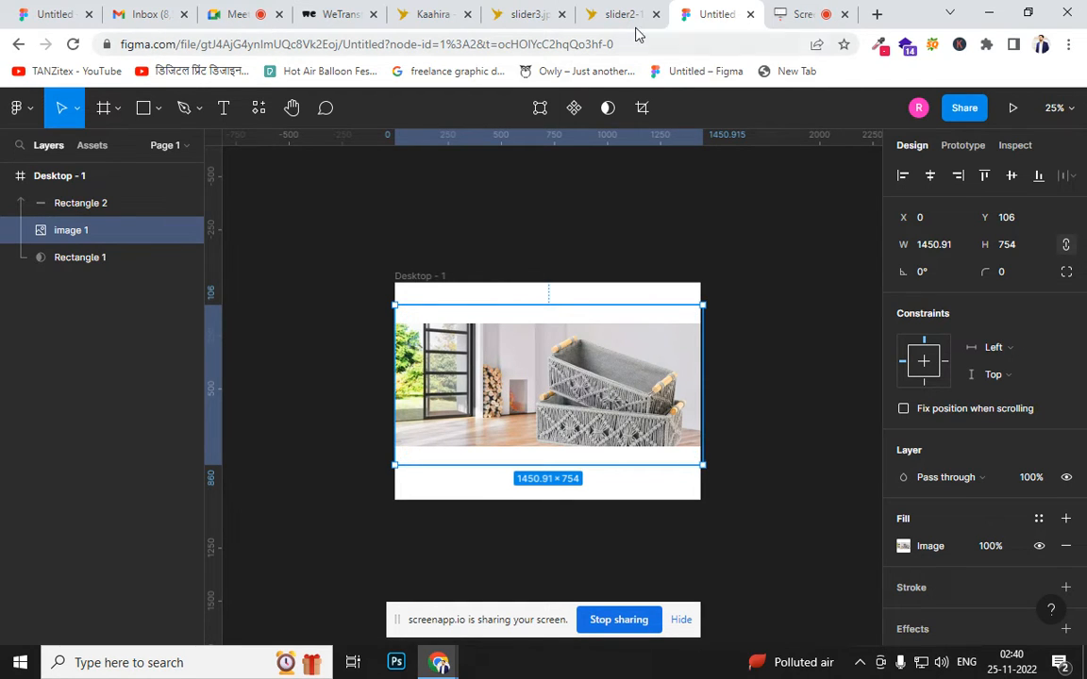
Switch to the kaahira.com website in the browser and close its developer tools
{"action": "left_click", "coordinate": [429, 14]}
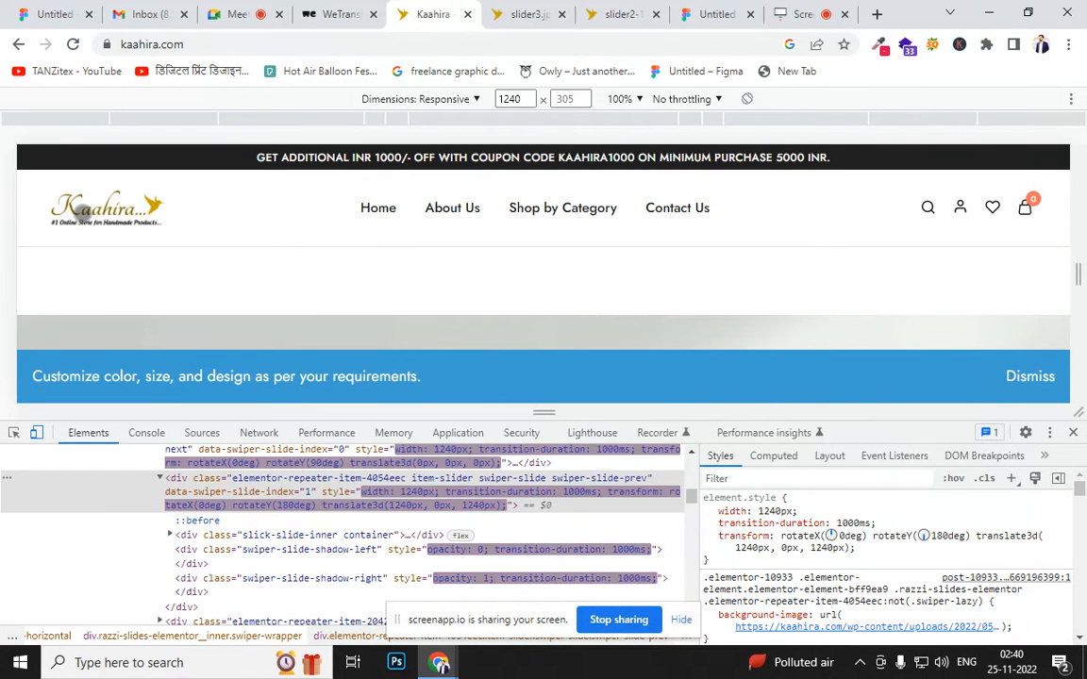
{"action": "right_click", "coordinate": [90, 216]}
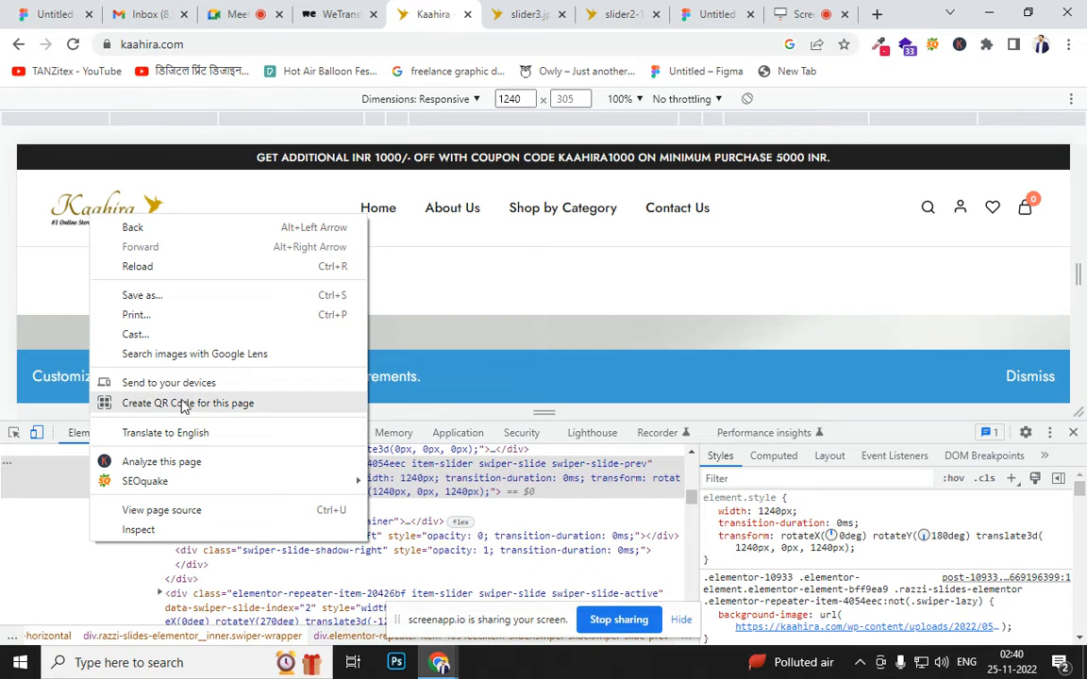
{"action": "left_click", "coordinate": [1075, 434]}
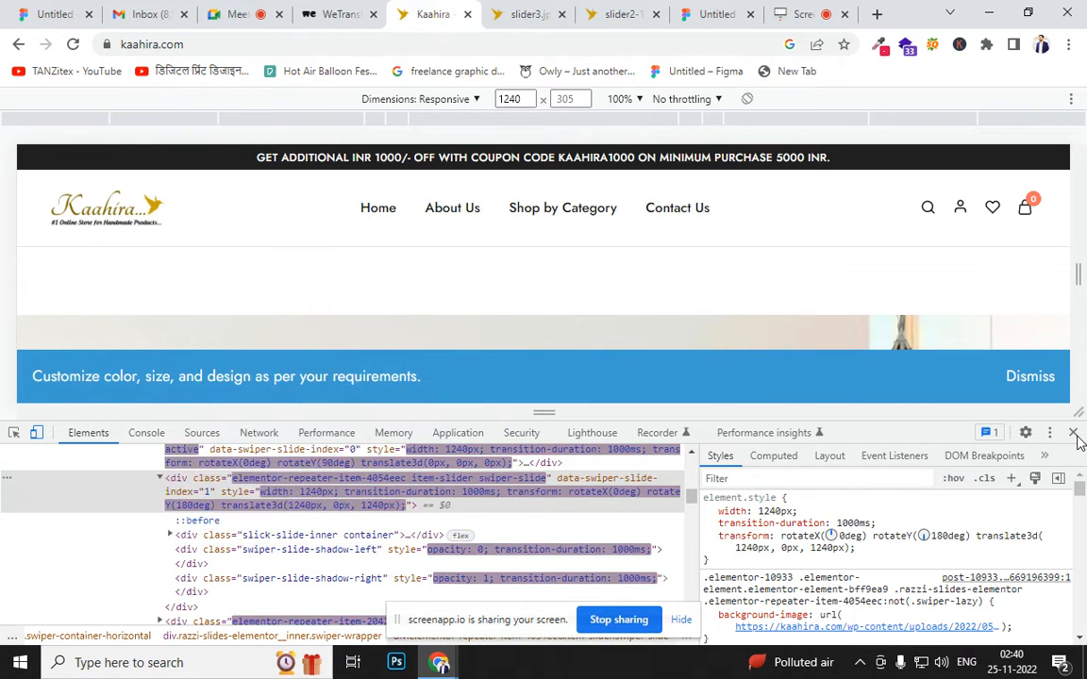
{"action": "left_click", "coordinate": [1075, 434]}
Save the Kaahira logo from the site header as the WEBP file logo-with-heading
{"action": "right_click", "coordinate": [120, 159]}
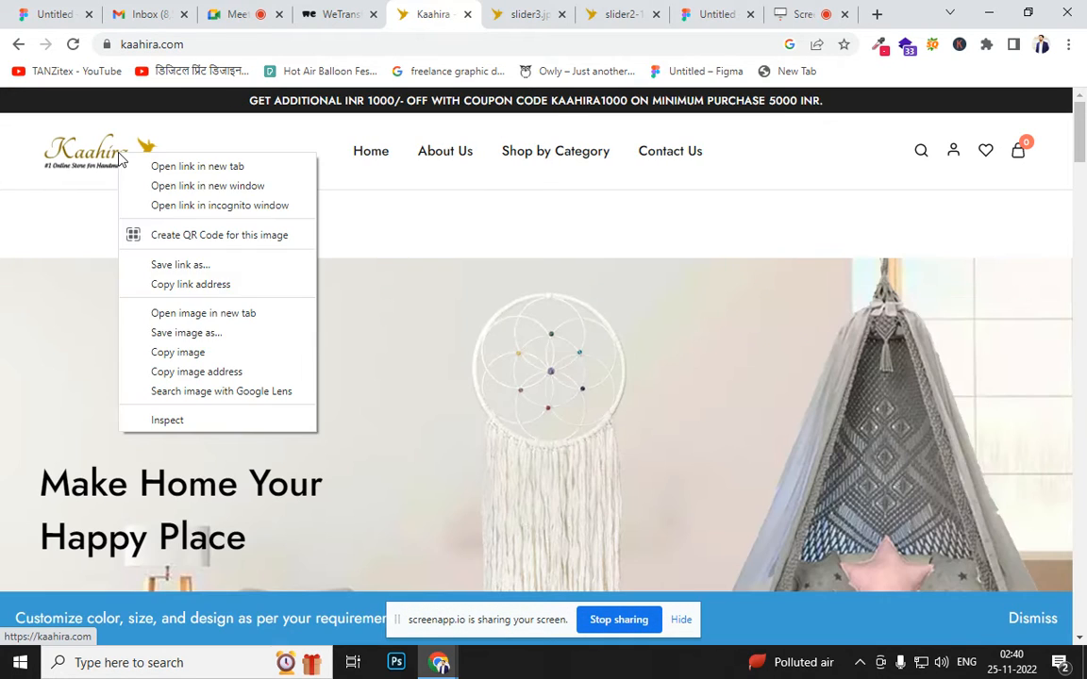
{"action": "left_click", "coordinate": [174, 333]}
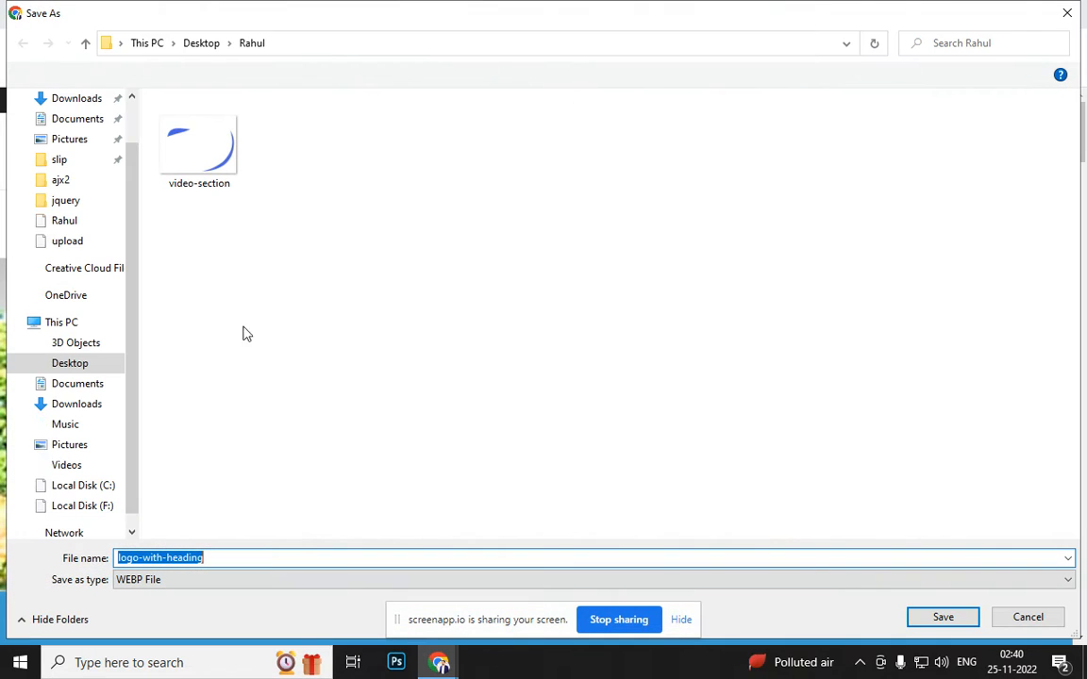
{"action": "left_click", "coordinate": [924, 621]}
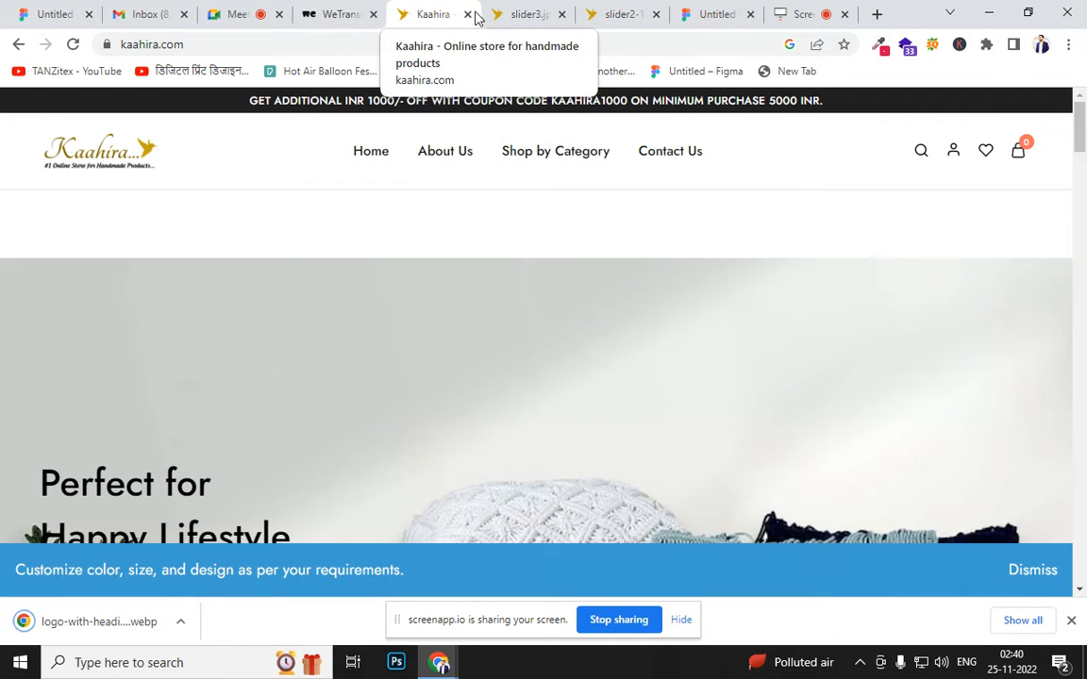
Return to the Figma file and delete the header rectangle, basket image and mask rectangle from the Desktop - 1 frame
{"action": "left_click", "coordinate": [509, 15]}
{"action": "left_click", "coordinate": [728, 15]}
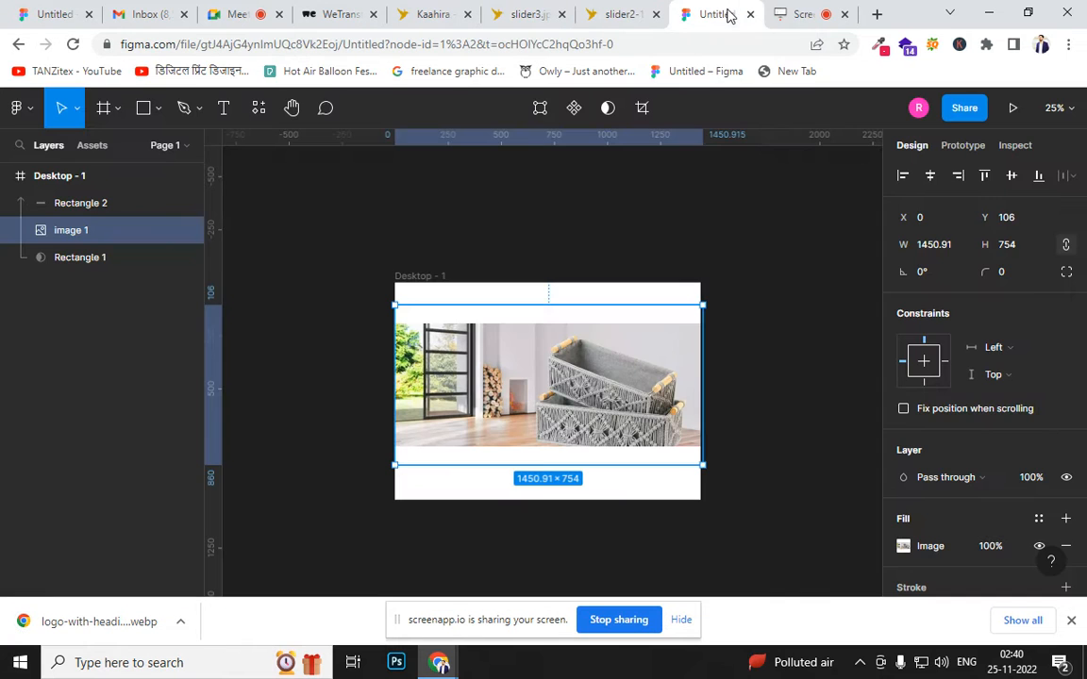
{"action": "left_click", "coordinate": [372, 294]}
{"action": "left_click_drag", "start_coordinate": [373, 294], "coordinate": [675, 451]}
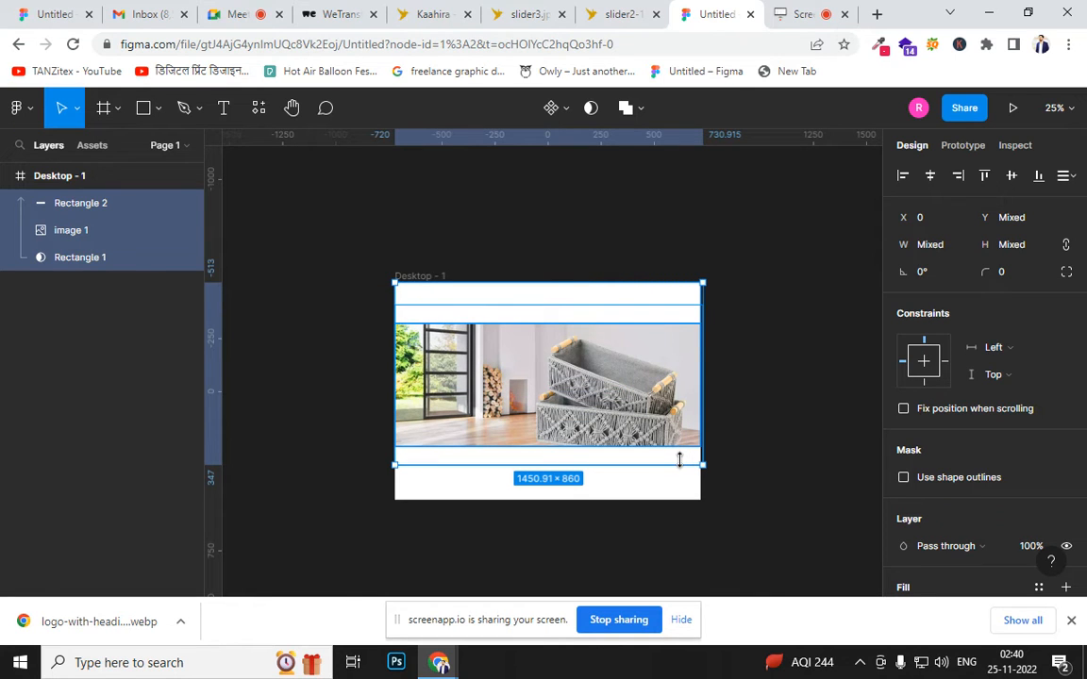
{"action": "key", "text": "Delete"}
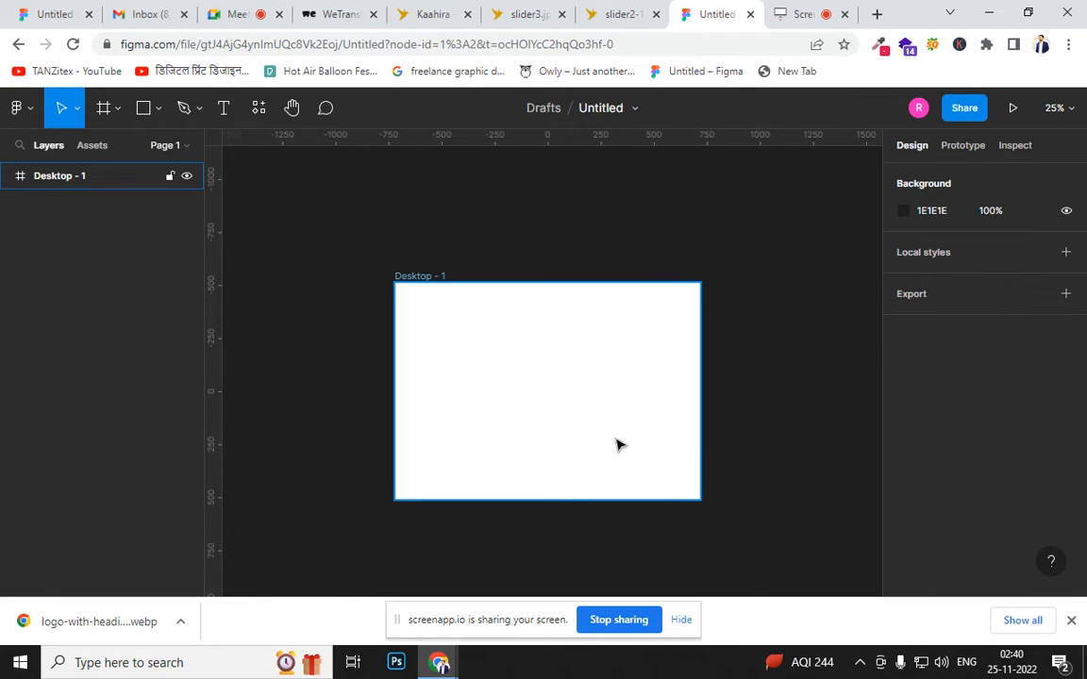
Place the downloaded logo-with-heading image in the empty Desktop - 1 frame and scale it to about 760 × 256
{"action": "left_click", "coordinate": [616, 443]}
{"action": "left_click_drag", "start_coordinate": [28, 620], "coordinate": [545, 376]}
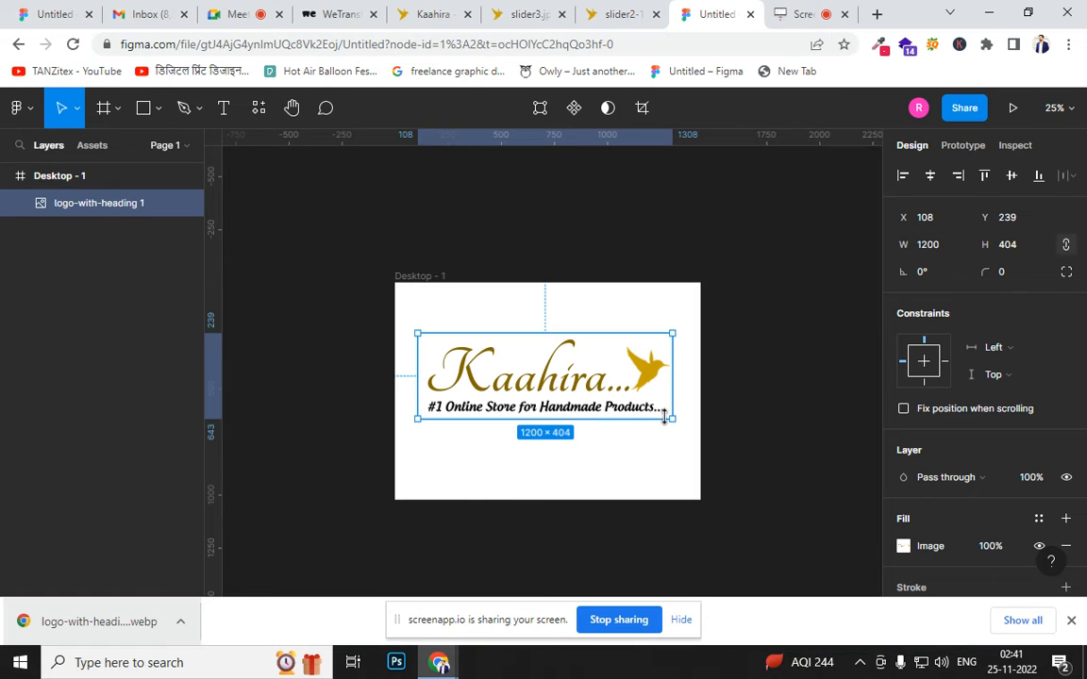
{"action": "left_click_drag", "start_coordinate": [672, 419], "coordinate": [576, 426]}
{"action": "key", "text": "ctrl+plus"}
{"action": "key", "text": "ctrl+plus"}
{"action": "key", "text": "ctrl+minus"}
{"action": "key", "text": "ctrl+plus"}
{"action": "key", "text": "ctrl+minus"}
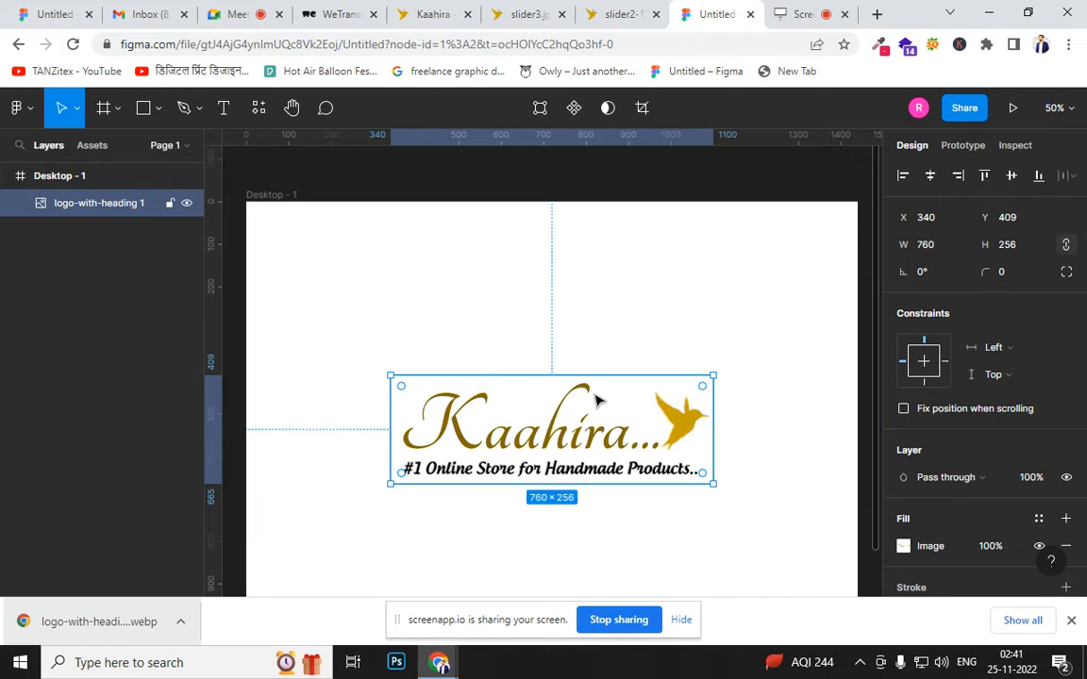
{"action": "scroll", "coordinate": [608, 389], "scroll_direction": "down", "scroll_amount": 1}
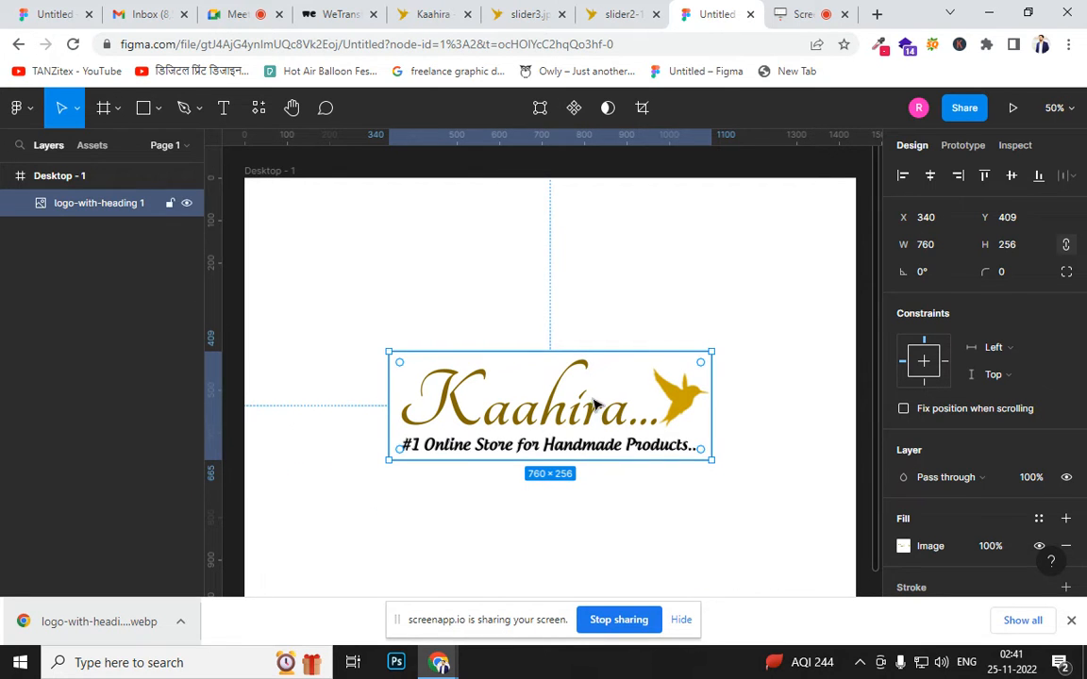
Move the logo up to Y 351 and enlarge it to about 778 × 262, centred horizontally in the frame
{"action": "left_click", "coordinate": [369, 403]}
{"action": "mouse_move", "coordinate": [534, 410]}
{"action": "left_mouse_down"}
{"action": "mouse_move", "coordinate": [538, 333]}
{"action": "mouse_move", "coordinate": [502, 386]}
{"action": "mouse_move", "coordinate": [534, 387]}
{"action": "left_mouse_up"}
{"action": "left_click", "coordinate": [468, 283]}
{"action": "left_click", "coordinate": [472, 354]}
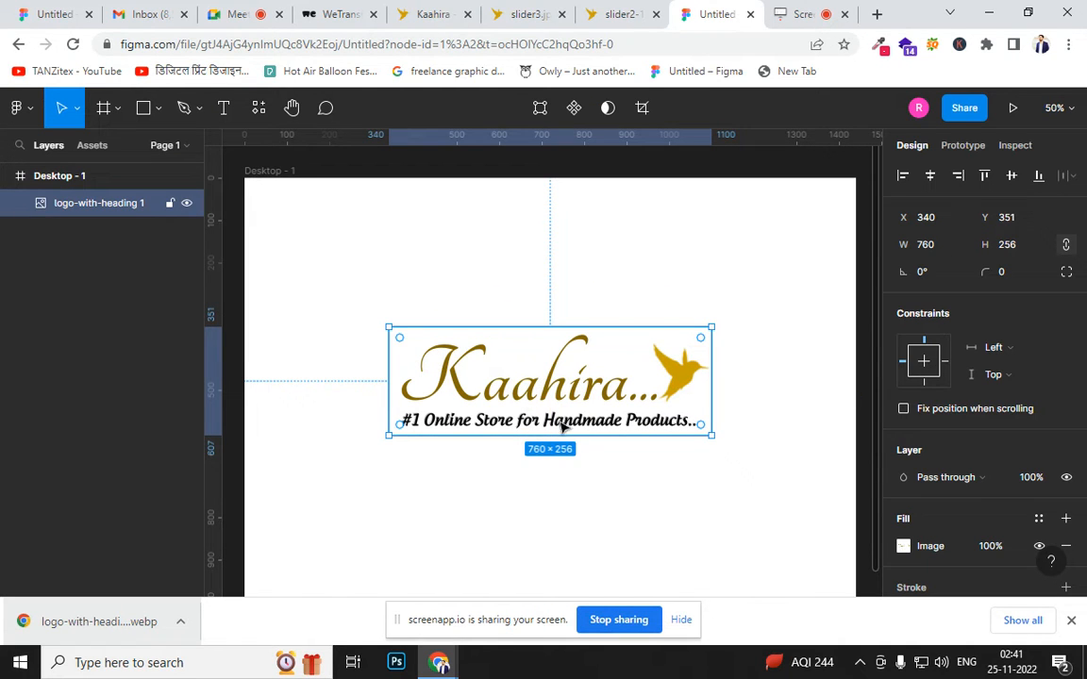
{"action": "left_click_drag", "start_coordinate": [543, 432], "coordinate": [546, 389]}
{"action": "mouse_move", "coordinate": [549, 443]}
{"action": "left_mouse_down"}
{"action": "mouse_move", "coordinate": [549, 472]}
{"action": "mouse_move", "coordinate": [549, 438]}
{"action": "left_mouse_up"}
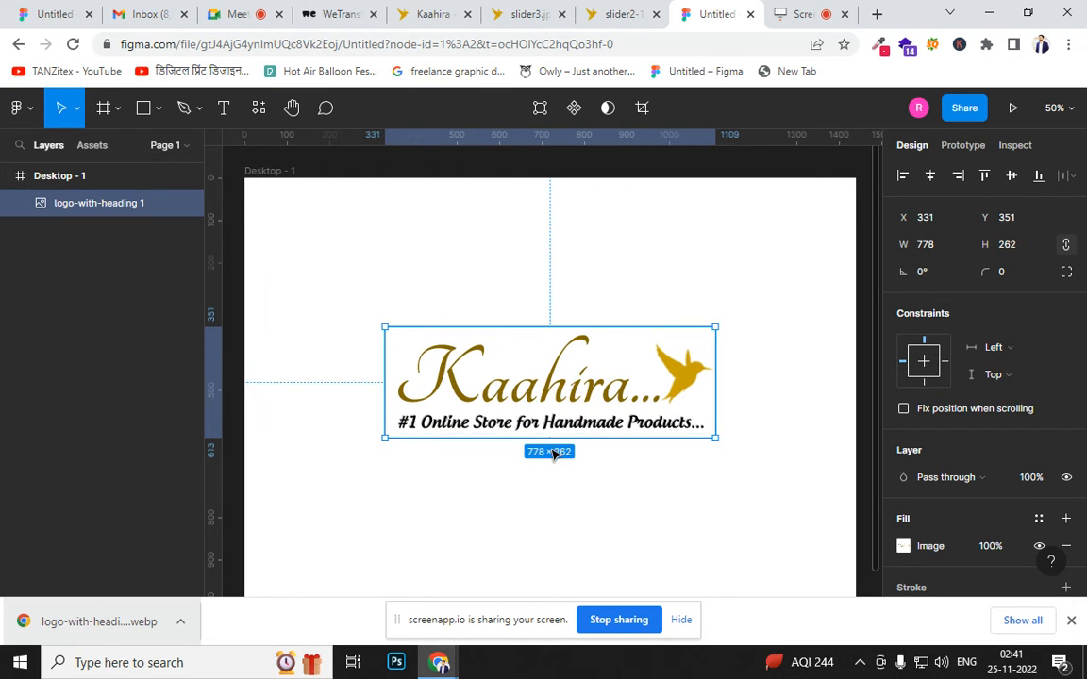
{"action": "left_click", "coordinate": [548, 493]}
{"action": "left_click", "coordinate": [456, 436]}
Draw a rectangle about 1000 × 264 over the logo's wordmark and fill it with red D62121
{"action": "left_click", "coordinate": [148, 110]}
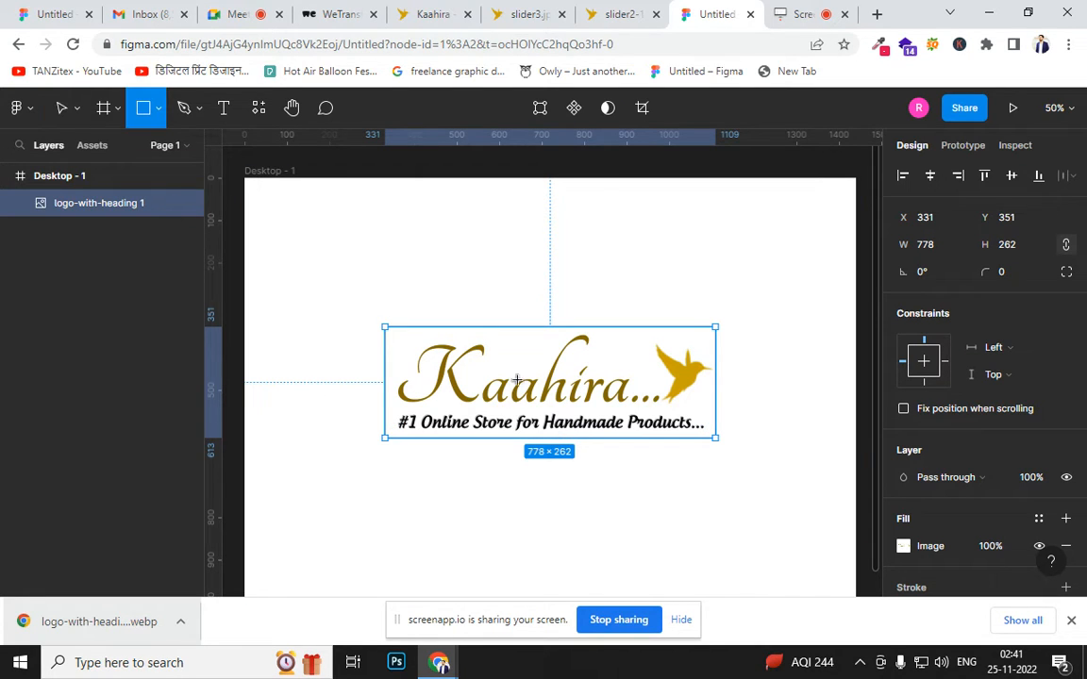
{"action": "mouse_move", "coordinate": [335, 297]}
{"action": "left_mouse_down"}
{"action": "mouse_move", "coordinate": [766, 417]}
{"action": "mouse_move", "coordinate": [760, 409]}
{"action": "left_mouse_up"}
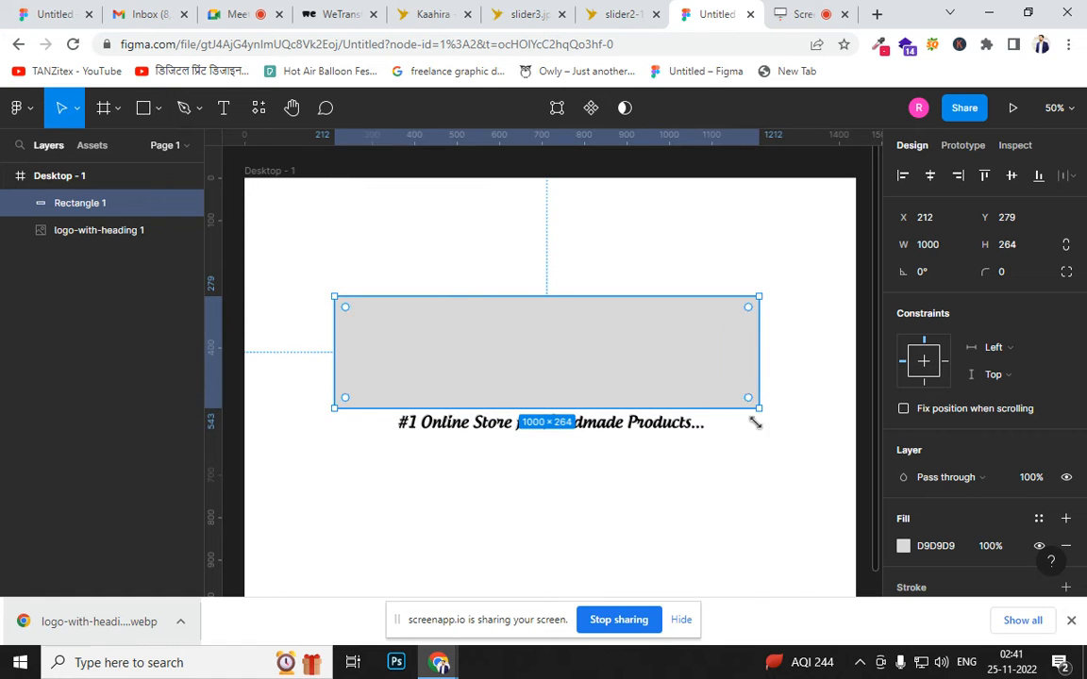
{"action": "left_click", "coordinate": [903, 548]}
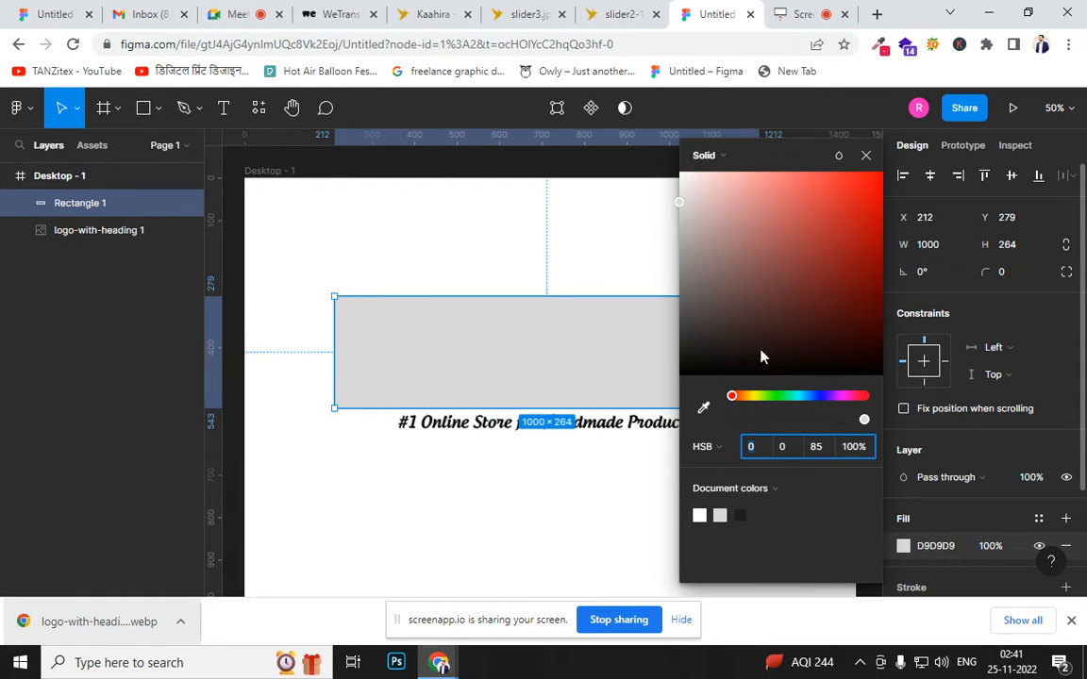
{"action": "left_click", "coordinate": [846, 209]}
{"action": "left_click", "coordinate": [849, 204]}
{"action": "left_click", "coordinate": [528, 528]}
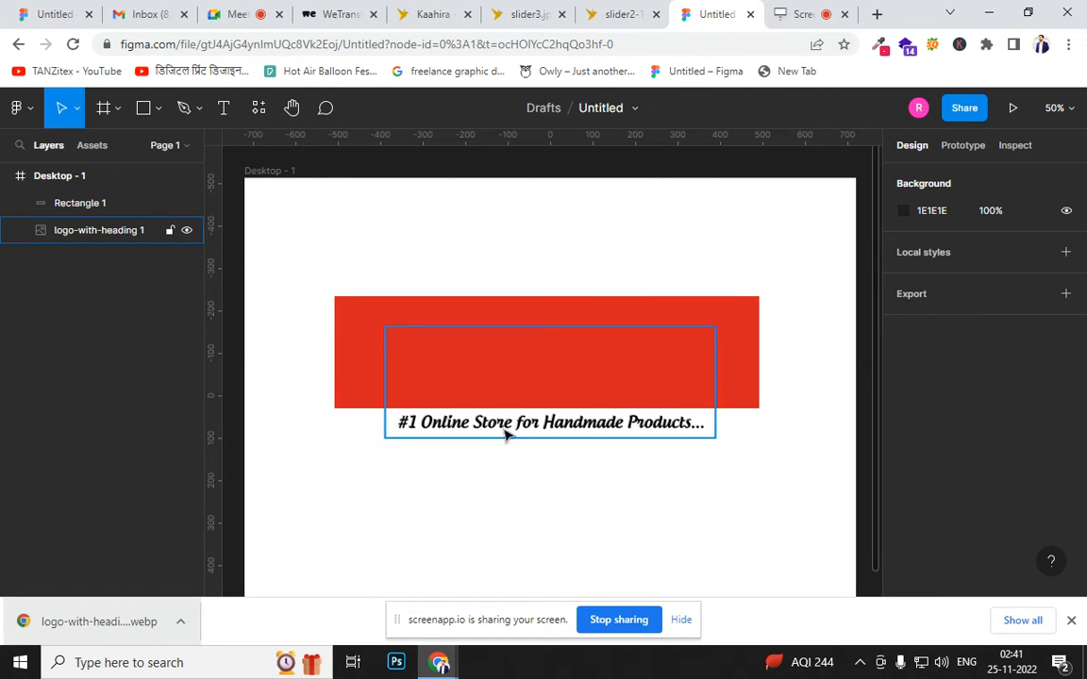
Move the red rectangle and the logo together out of the Desktop - 1 frame onto the empty canvas beside it
{"action": "key", "text": "ctrl+minus"}
{"action": "key", "text": "ctrl+minus"}
{"action": "left_click", "coordinate": [530, 366]}
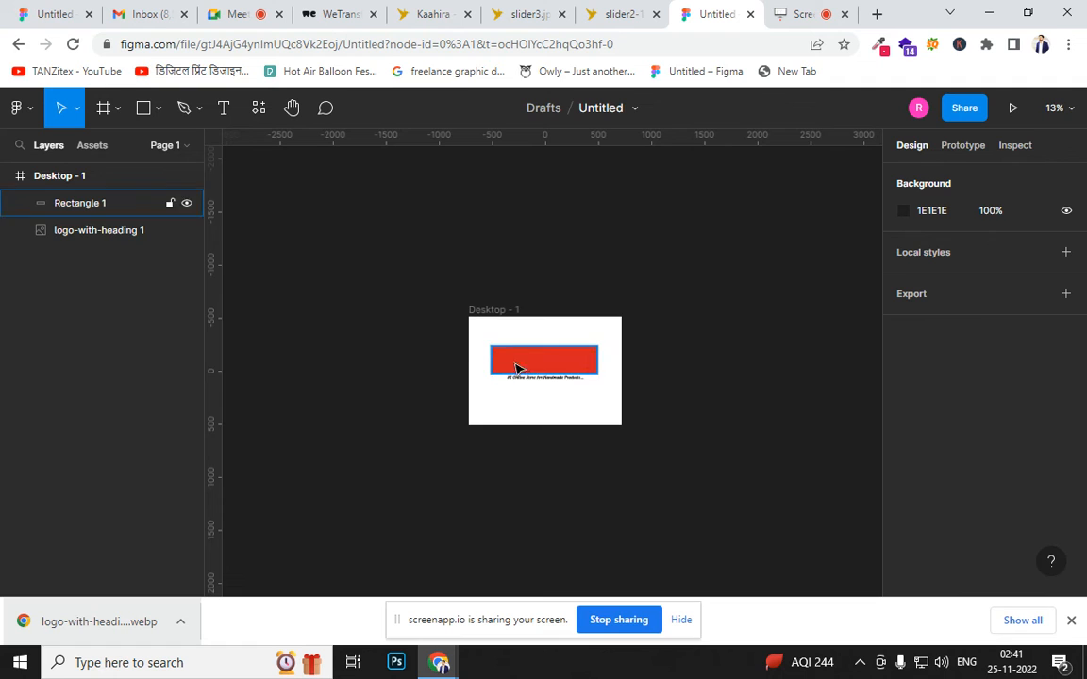
{"action": "left_click", "coordinate": [531, 379], "text": "shift"}
{"action": "left_click_drag", "start_coordinate": [544, 379], "coordinate": [327, 368]}
{"action": "left_click", "coordinate": [349, 439]}
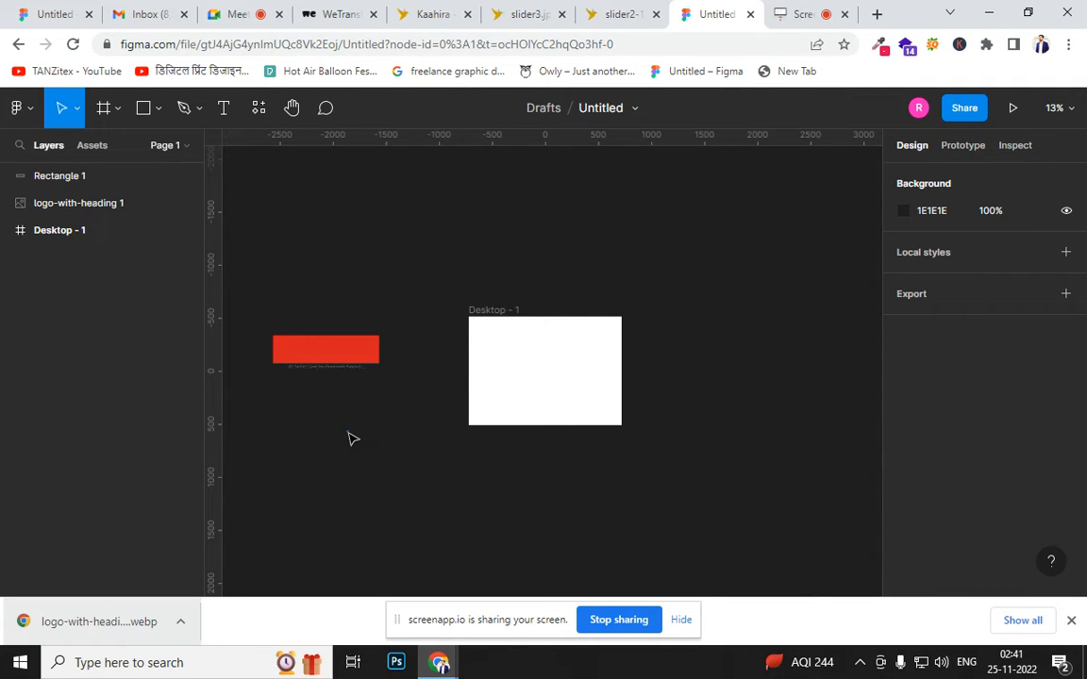
Move the red rectangle straight up off the logo to about Y -757
{"action": "key", "text": "plus"}
{"action": "key", "text": "plus"}
{"action": "scroll", "coordinate": [658, 466], "scroll_direction": "left", "scroll_amount": 6}
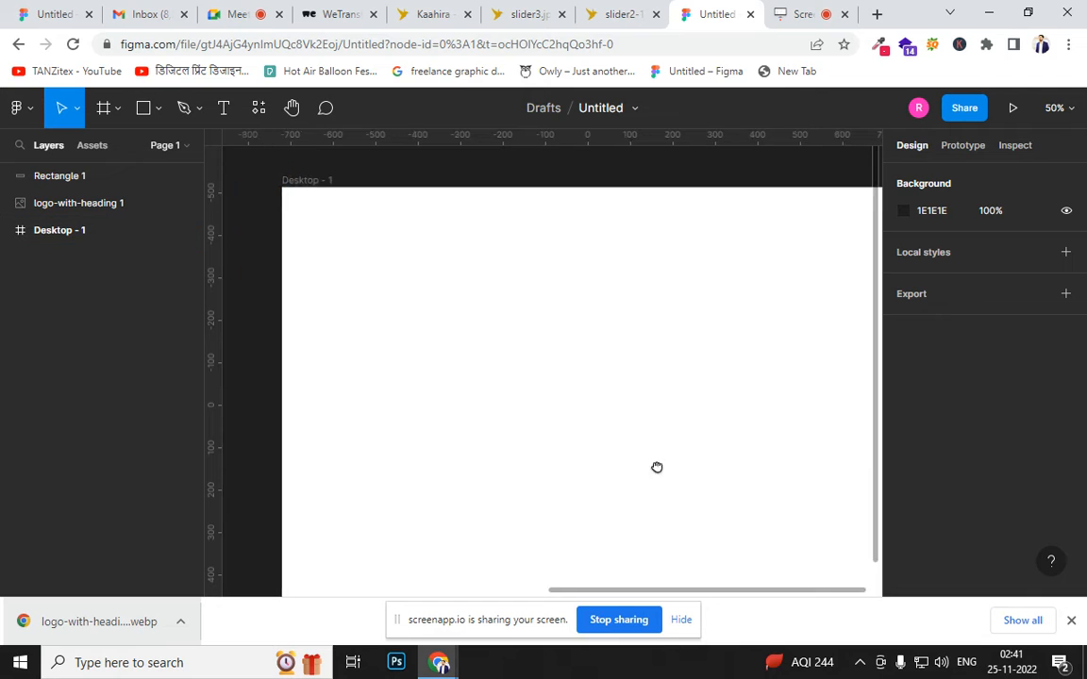
{"action": "scroll", "coordinate": [555, 449], "scroll_direction": "left", "scroll_amount": 8}
{"action": "left_click", "coordinate": [590, 375]}
{"action": "left_click_drag", "start_coordinate": [589, 374], "coordinate": [585, 194]}
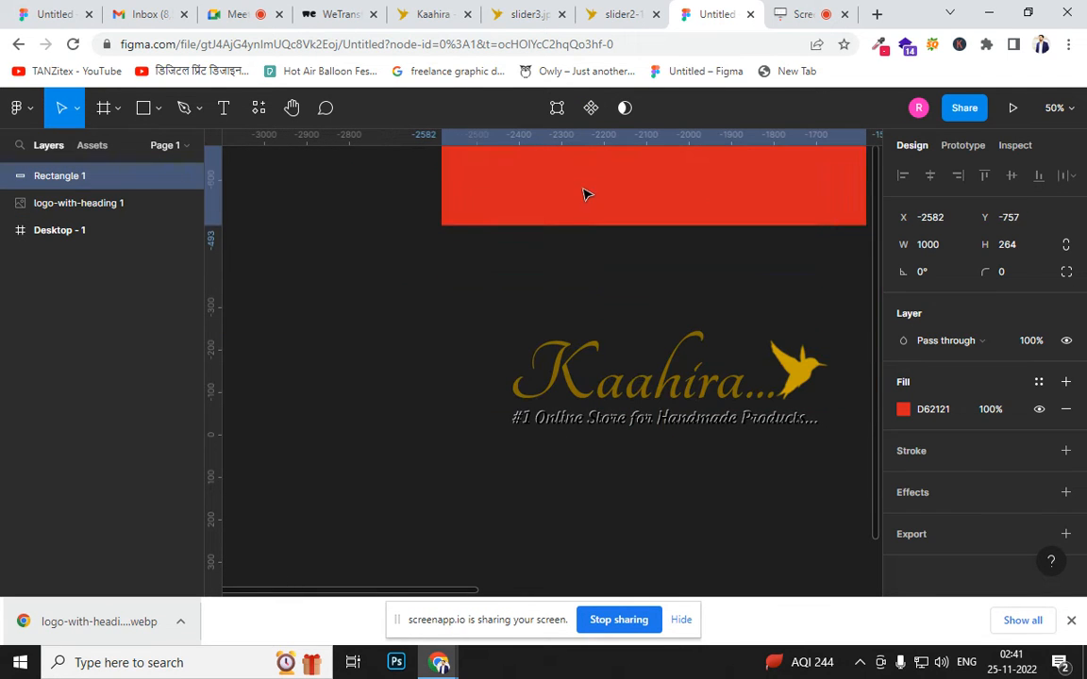
Place a copy of the logo directly below the original and move the red rectangle over the copy's wordmark
{"action": "left_click", "coordinate": [647, 401]}
{"action": "left_click_drag", "start_coordinate": [647, 401], "coordinate": [580, 547]}
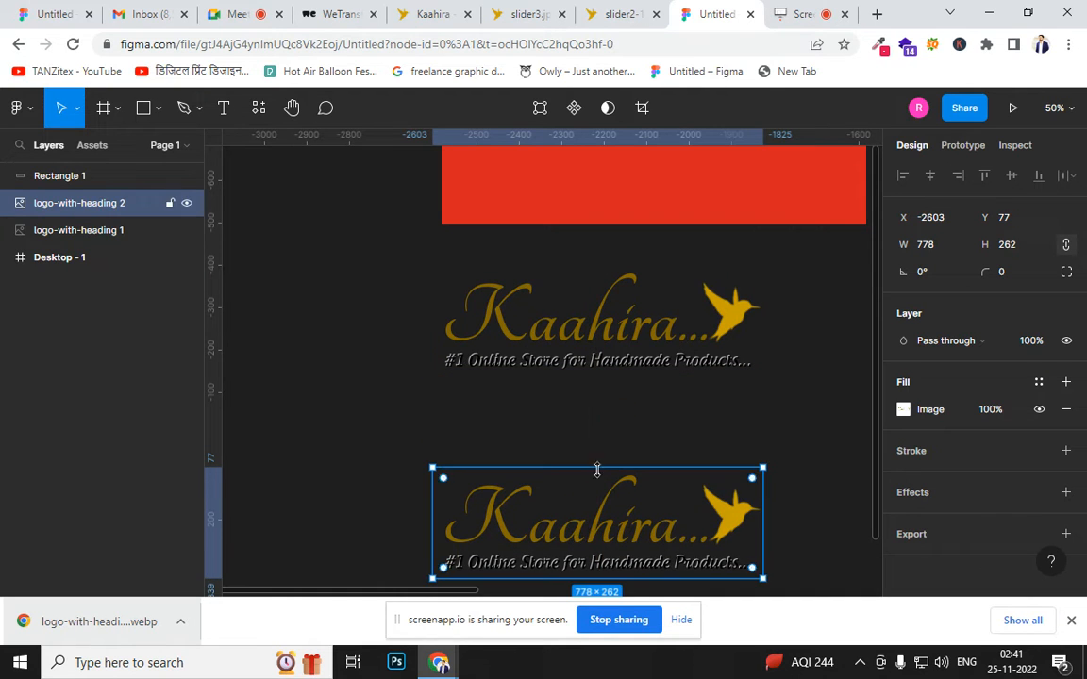
{"action": "scroll", "coordinate": [591, 387], "scroll_direction": "down", "scroll_amount": 1}
{"action": "left_click_drag", "start_coordinate": [631, 171], "coordinate": [592, 502]}
{"action": "left_click", "coordinate": [592, 533], "text": "shift"}
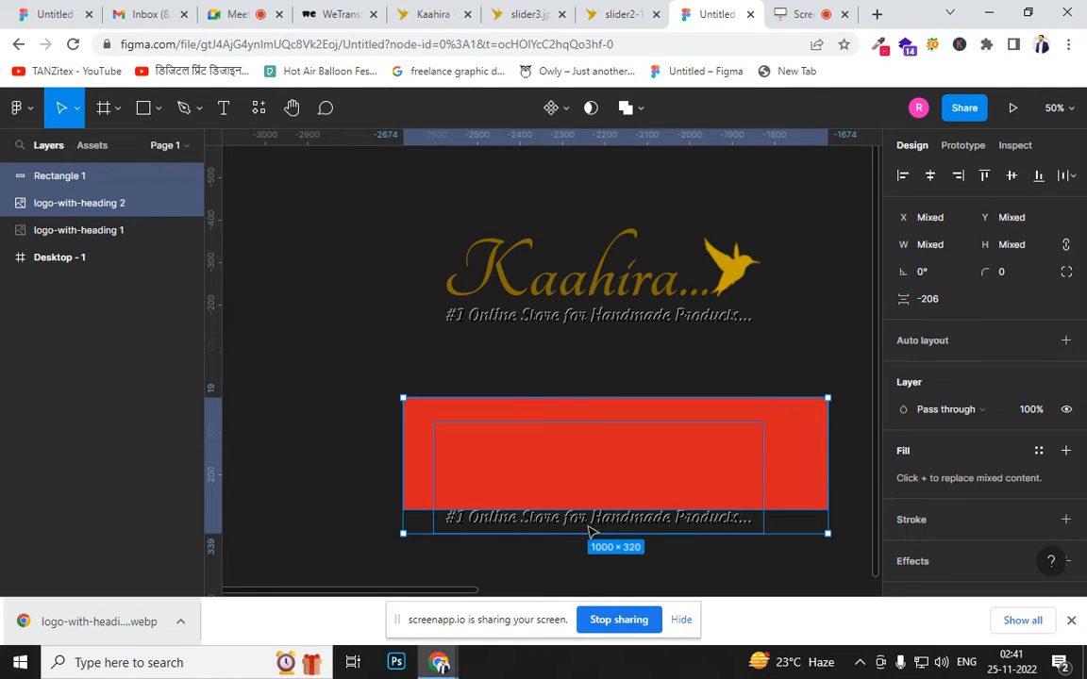
{"action": "right_click", "coordinate": [591, 441]}
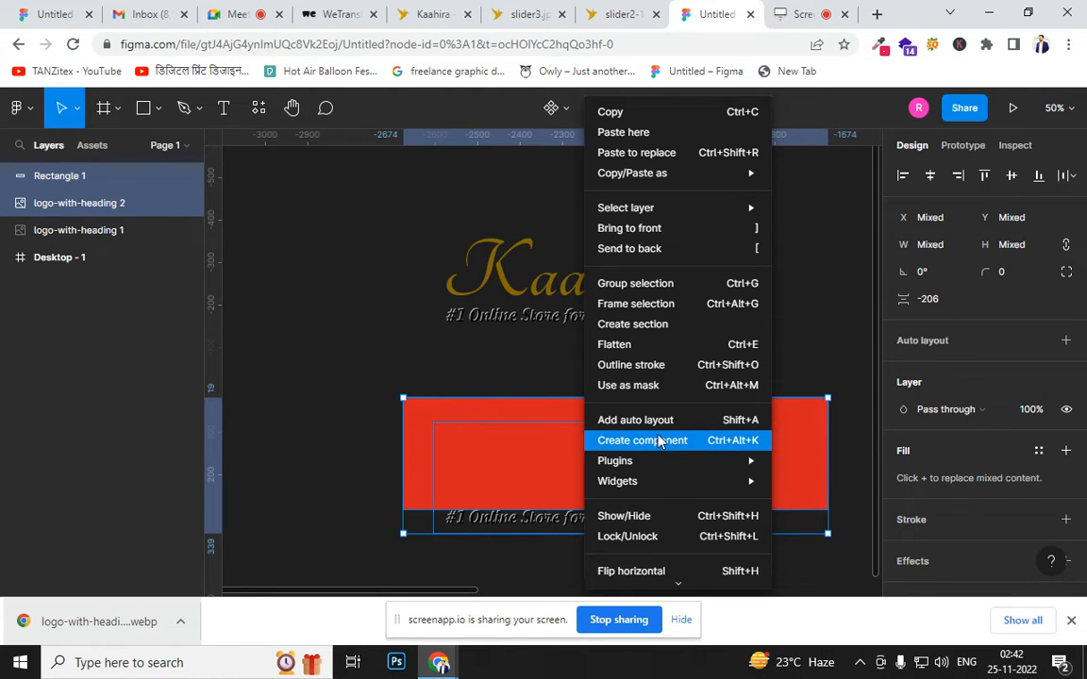
{"action": "key", "text": "Escape"}
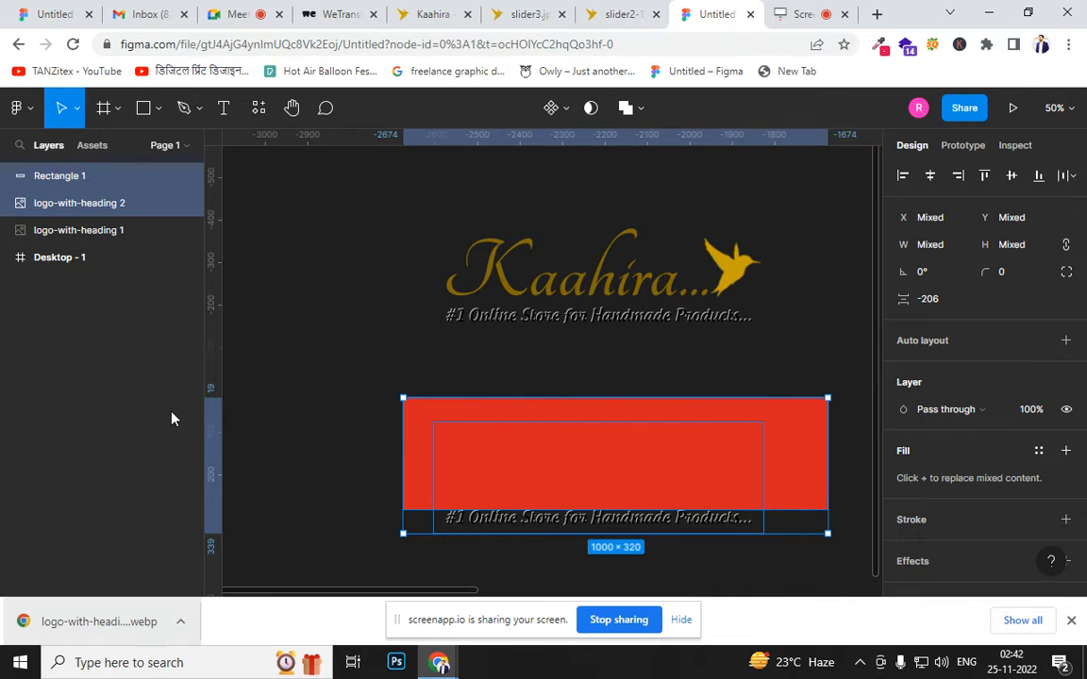
Duplicate the lower logo in place beneath the red rectangle
{"action": "left_click", "coordinate": [370, 524]}
{"action": "left_click", "coordinate": [480, 526]}
{"action": "key", "text": "ctrl+d"}
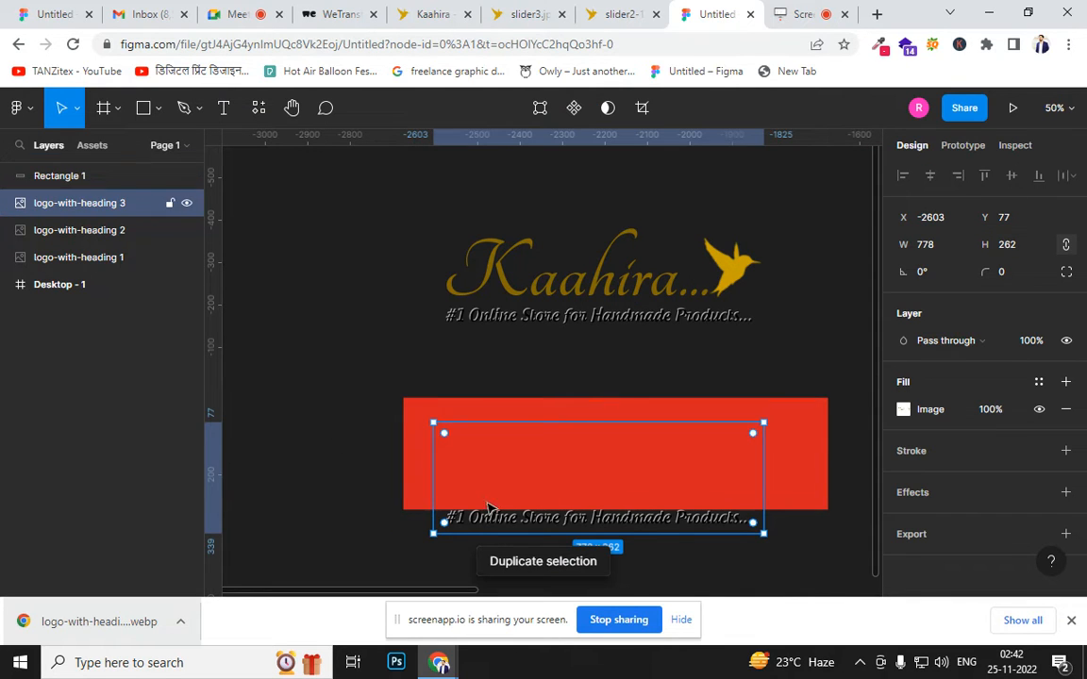
Mask the red rectangle with the topmost logo duplicate using Use as mask
{"action": "left_click", "coordinate": [742, 371]}
{"action": "left_click", "coordinate": [767, 474]}
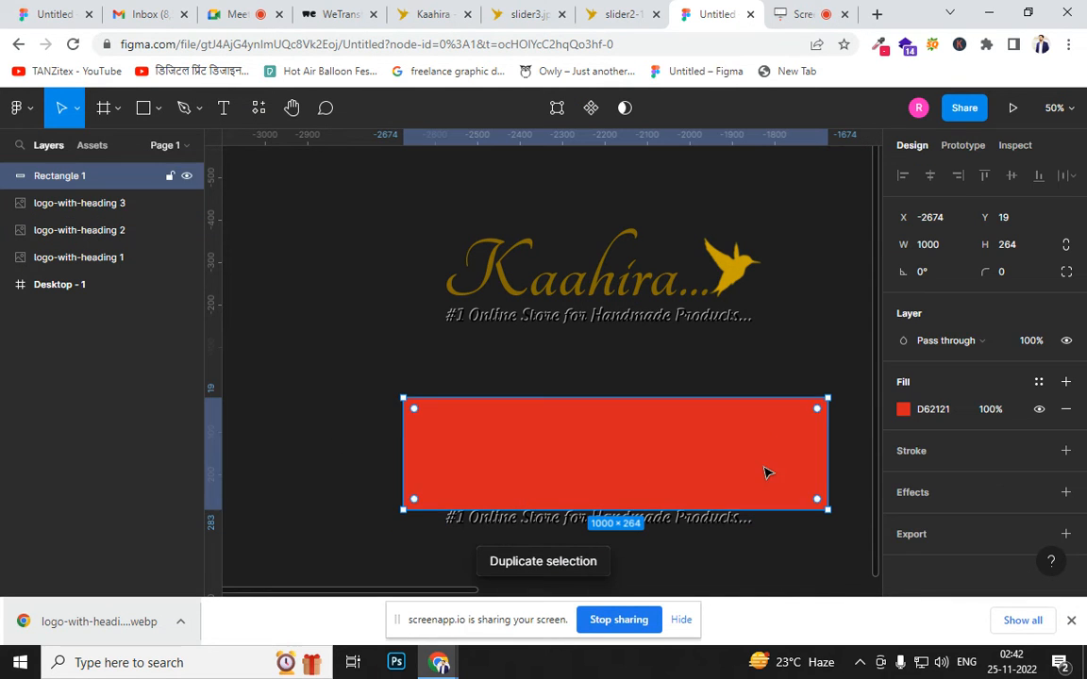
{"action": "left_click", "coordinate": [711, 524], "text": "shift"}
{"action": "right_click", "coordinate": [620, 481]}
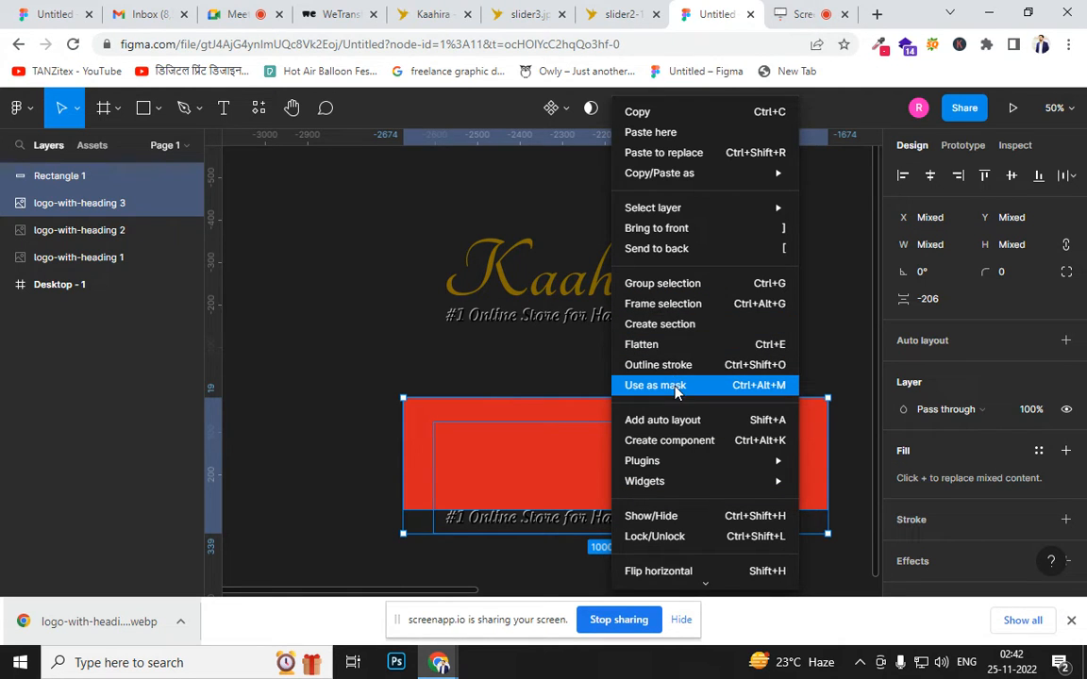
{"action": "left_click", "coordinate": [661, 385]}
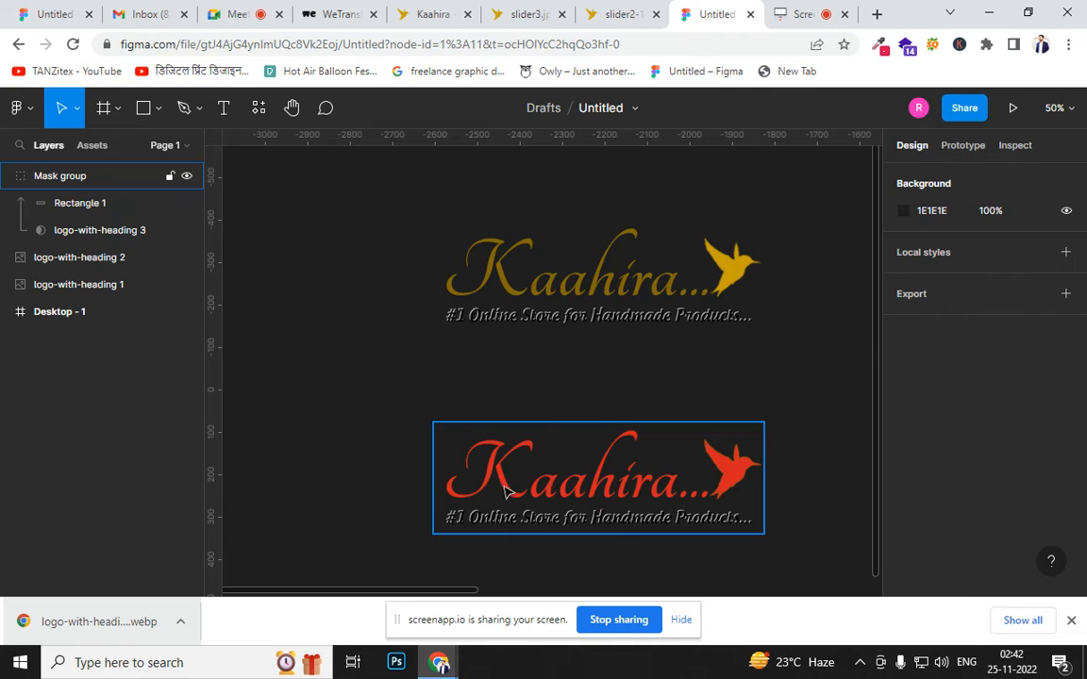
{"action": "left_click", "coordinate": [489, 524]}
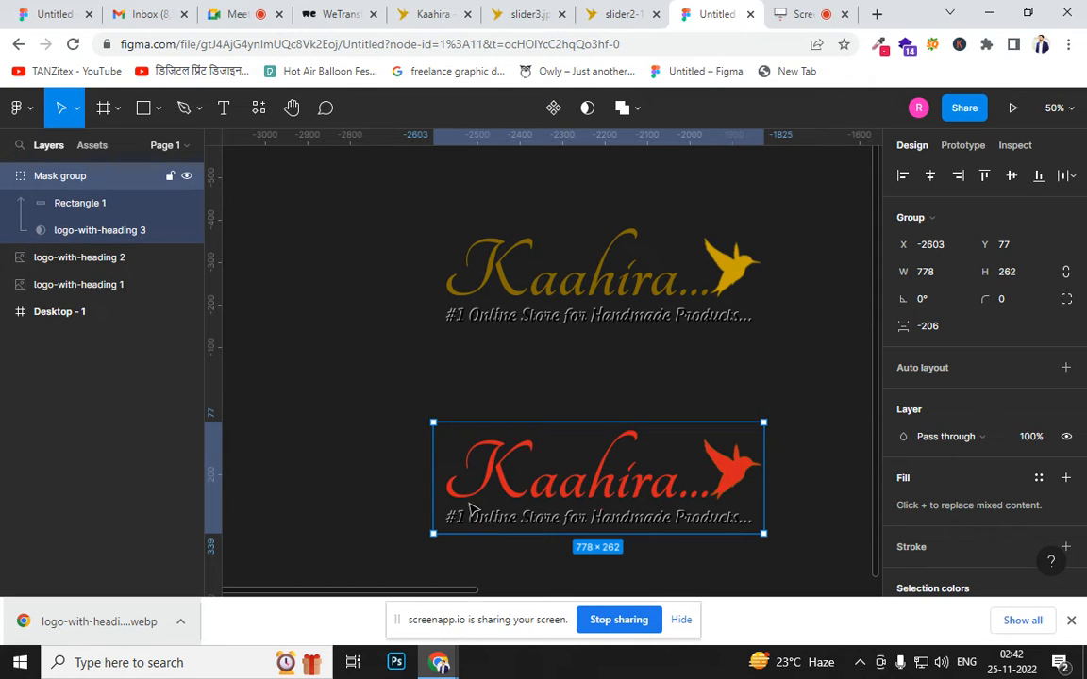
{"action": "left_click", "coordinate": [623, 330]}
{"action": "left_click", "coordinate": [406, 274]}
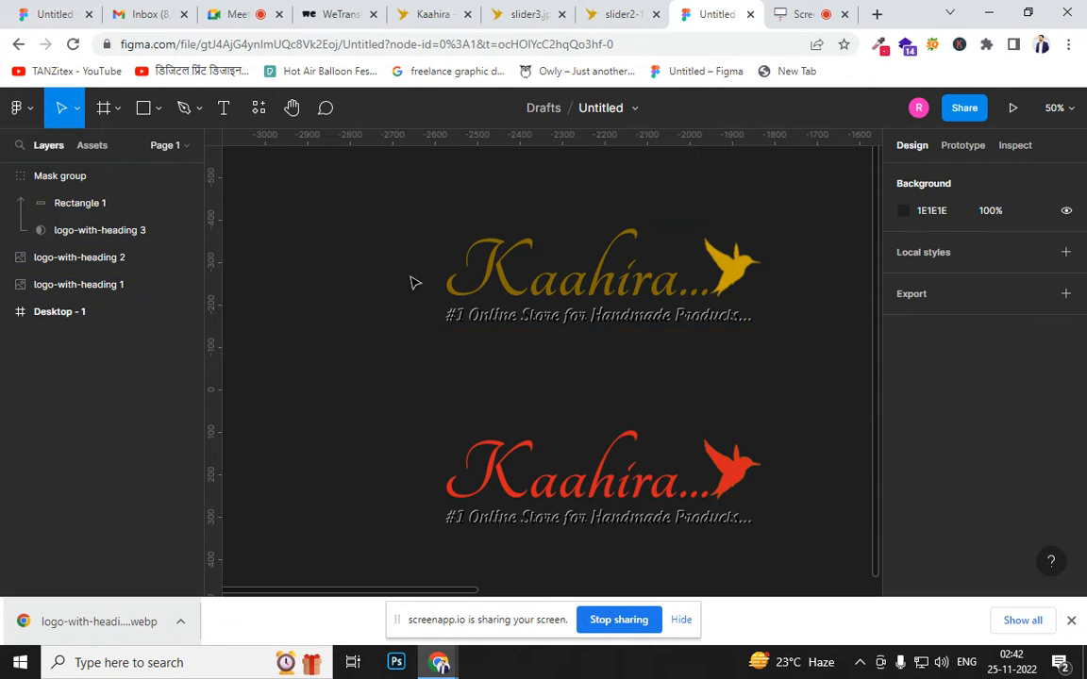
Wrap the gold logo in its own frame, and the red mask group with its underlying logo copy in a second frame
{"action": "left_click_drag", "start_coordinate": [384, 200], "coordinate": [837, 371]}
{"action": "right_click", "coordinate": [587, 274]}
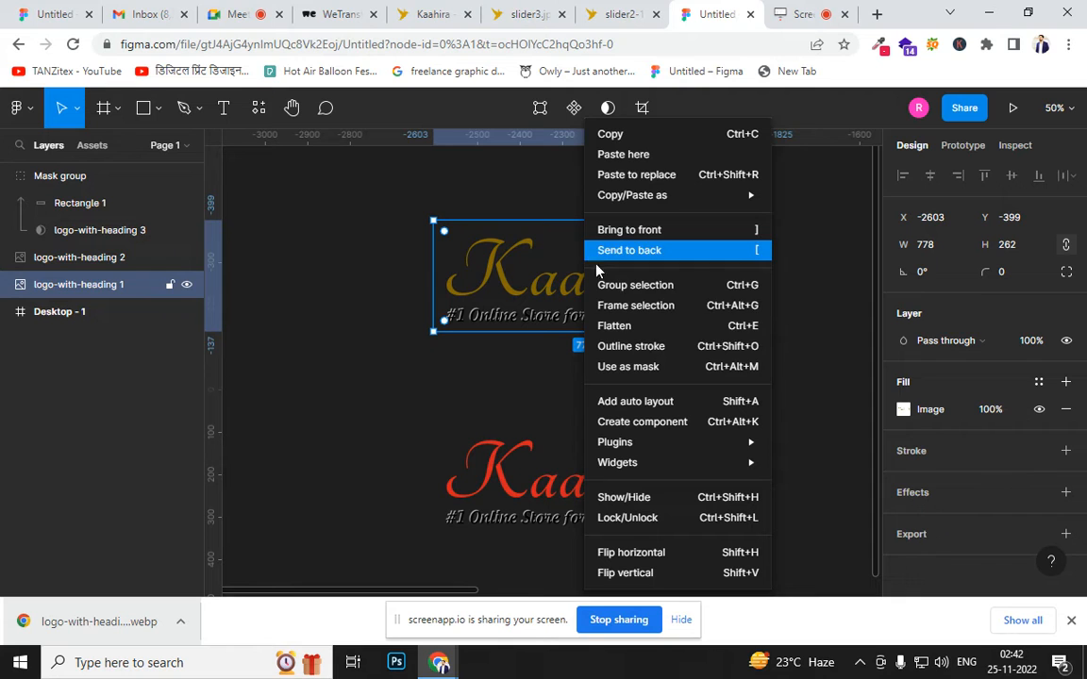
{"action": "left_click", "coordinate": [637, 305]}
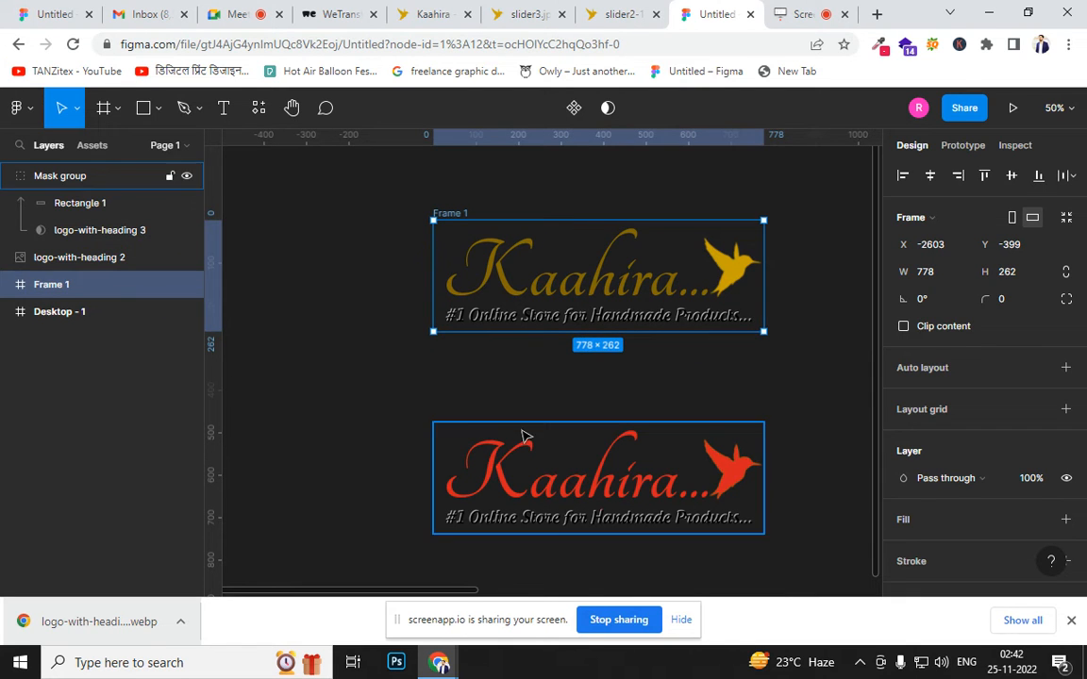
{"action": "left_click", "coordinate": [364, 408]}
{"action": "left_click_drag", "start_coordinate": [803, 537], "coordinate": [799, 563]}
{"action": "right_click", "coordinate": [675, 472]}
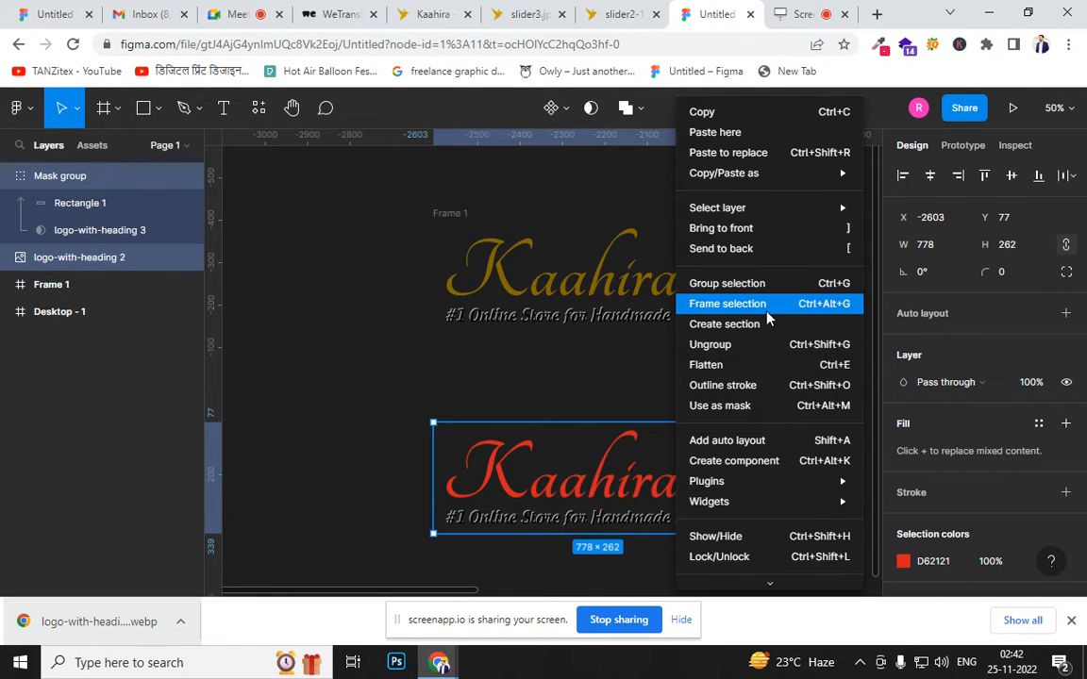
{"action": "left_click", "coordinate": [693, 302]}
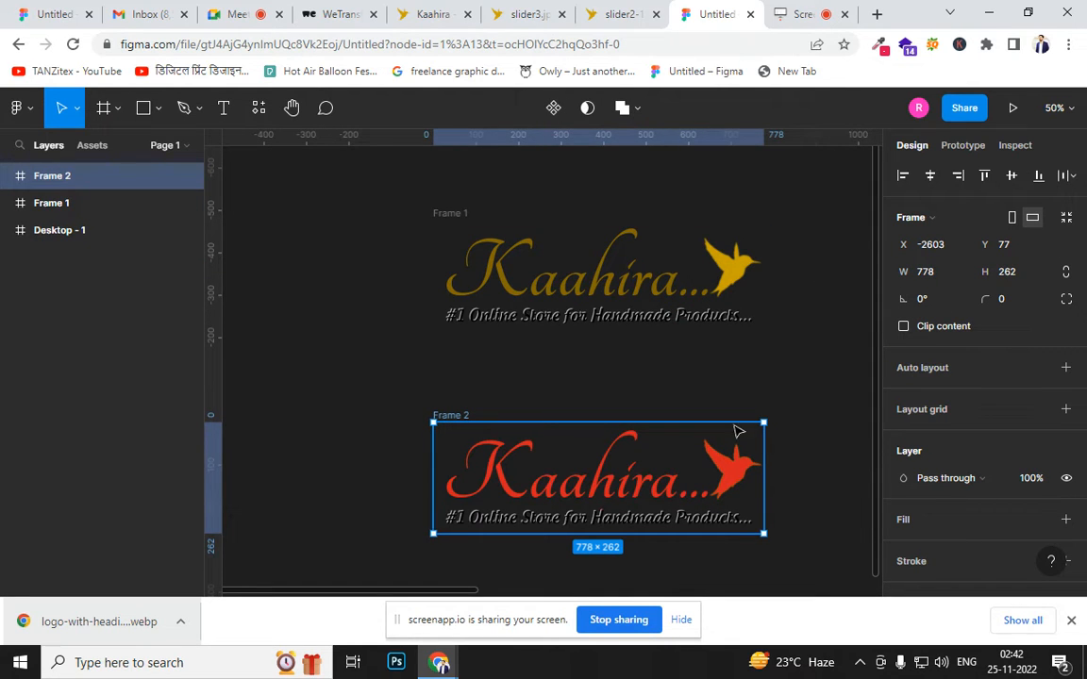
{"action": "left_click", "coordinate": [561, 363]}
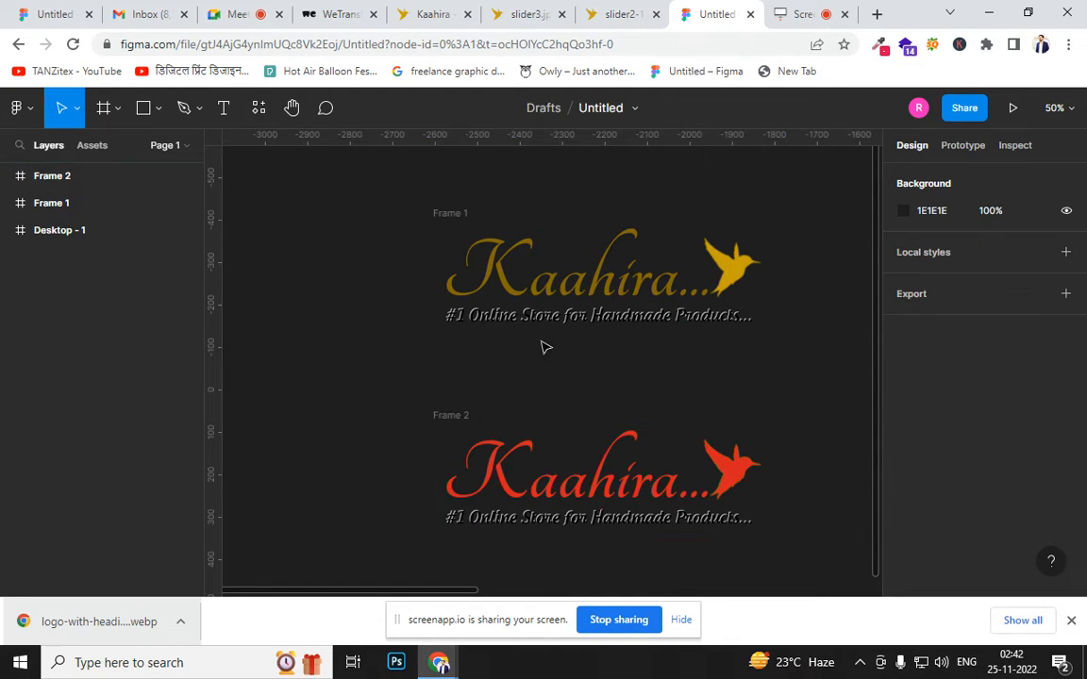
Convert Frame 1 and Frame 2 into components and combine them as variants of one component
{"action": "left_click", "coordinate": [438, 219]}
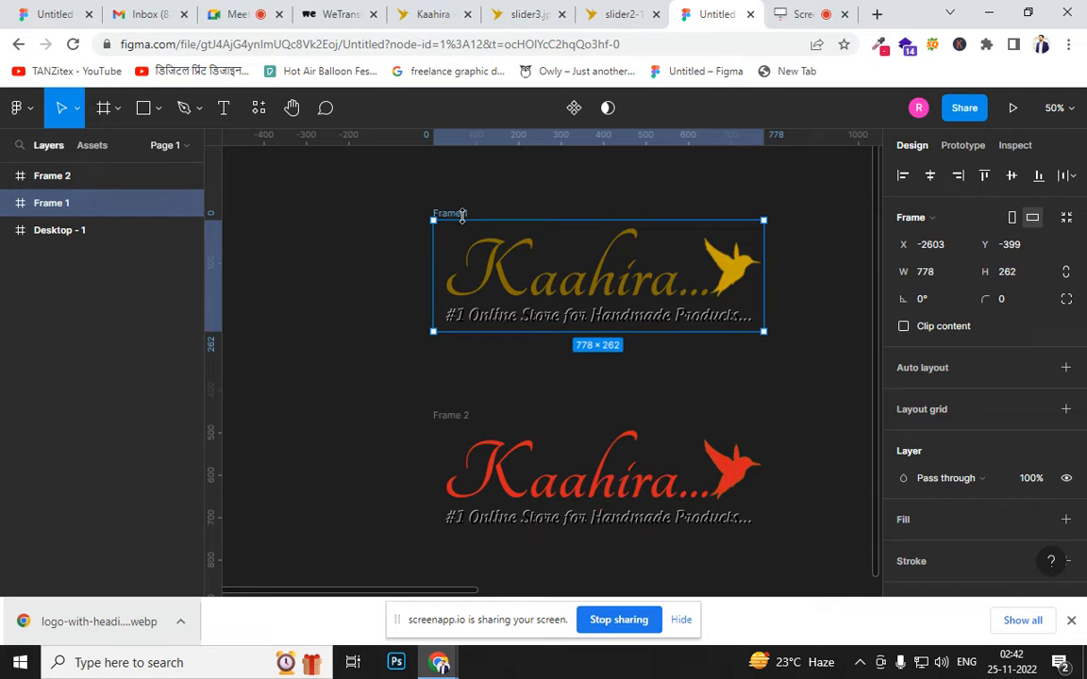
{"action": "key", "text": "ctrl+alt+k"}
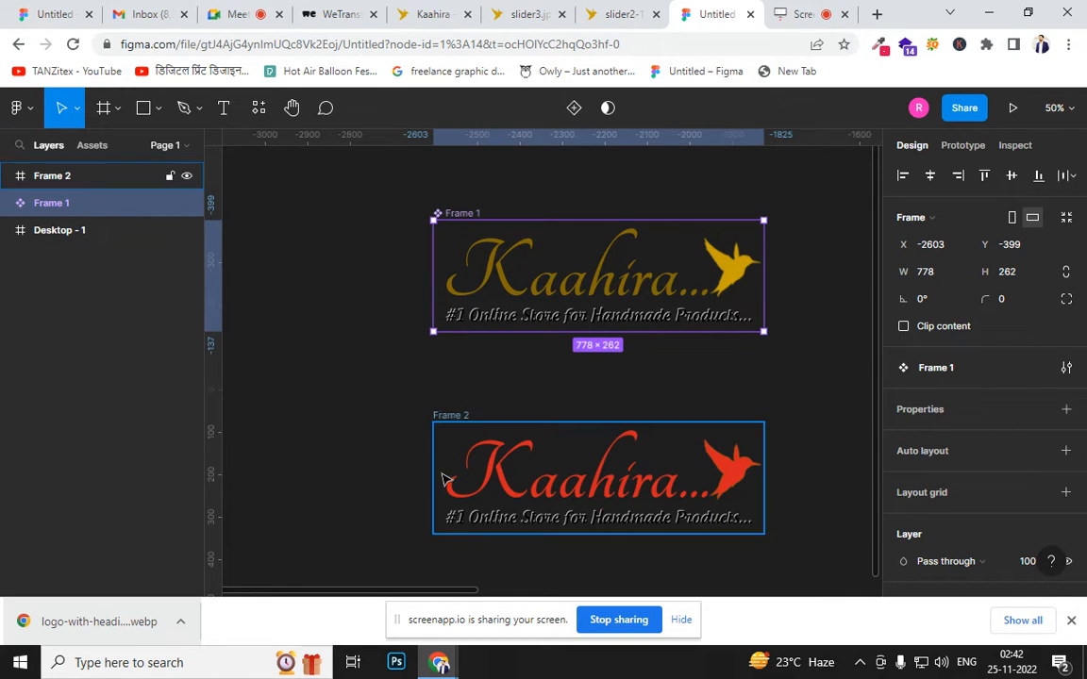
{"action": "left_click", "coordinate": [451, 417]}
{"action": "key", "text": "ctrl+alt+k"}
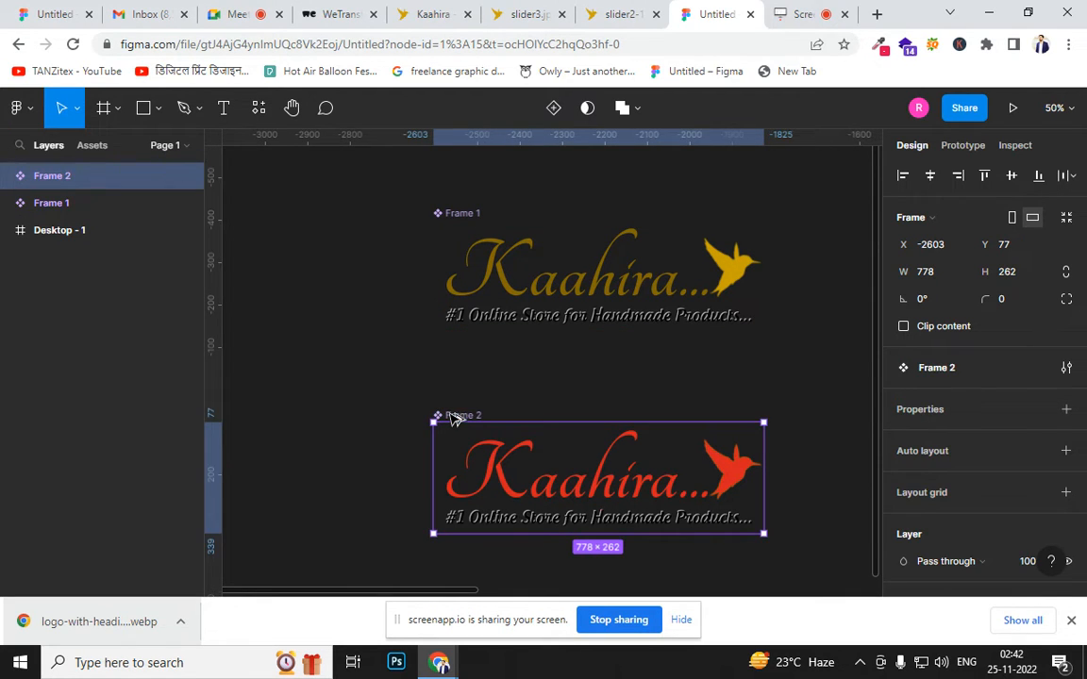
{"action": "left_click_drag", "start_coordinate": [359, 182], "coordinate": [817, 553]}
{"action": "left_click", "coordinate": [951, 430]}
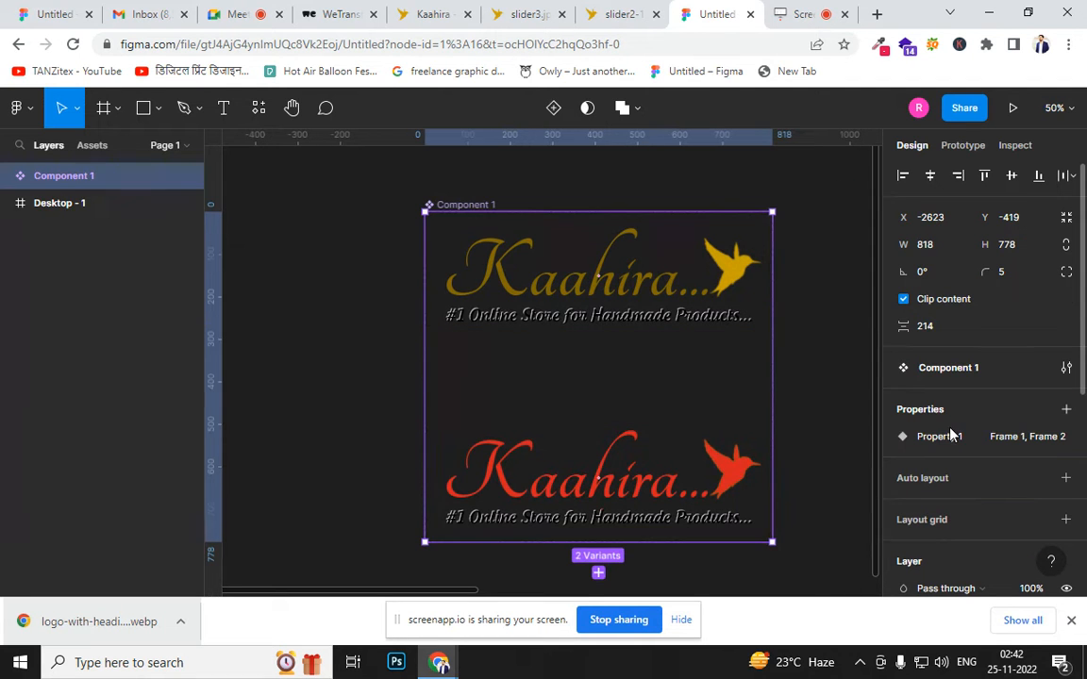
Add a prototype interaction to the gold logo variant, Frame 1, with the trigger While hovering
{"action": "key", "text": "ctrl+minus"}
{"action": "key", "text": "ctrl+minus"}
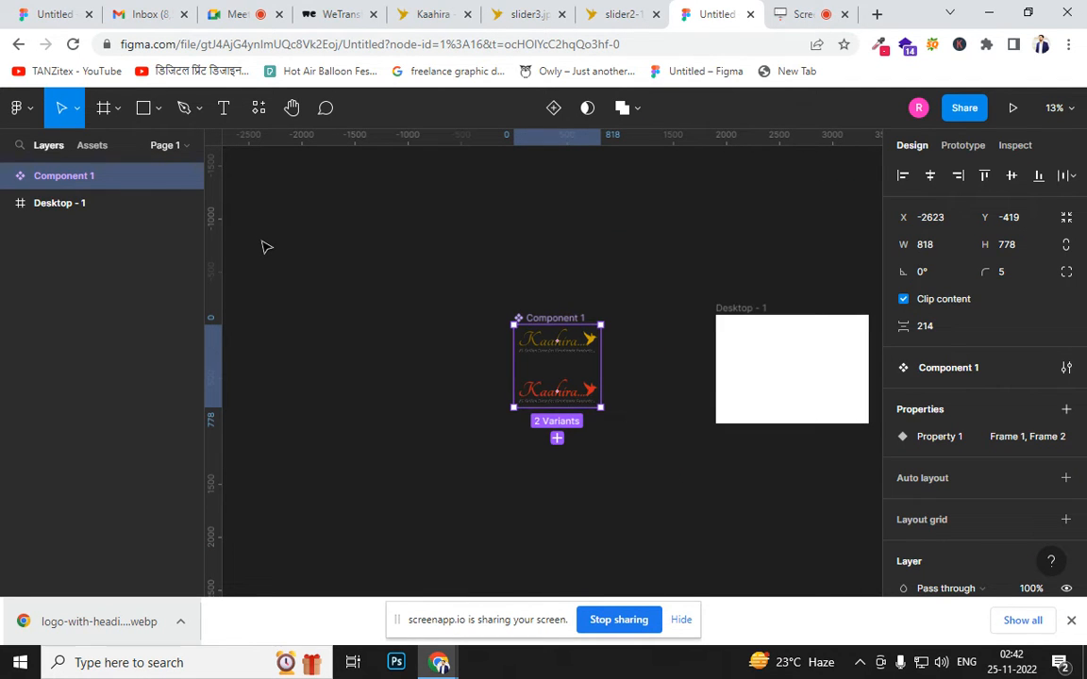
{"action": "left_click", "coordinate": [476, 313]}
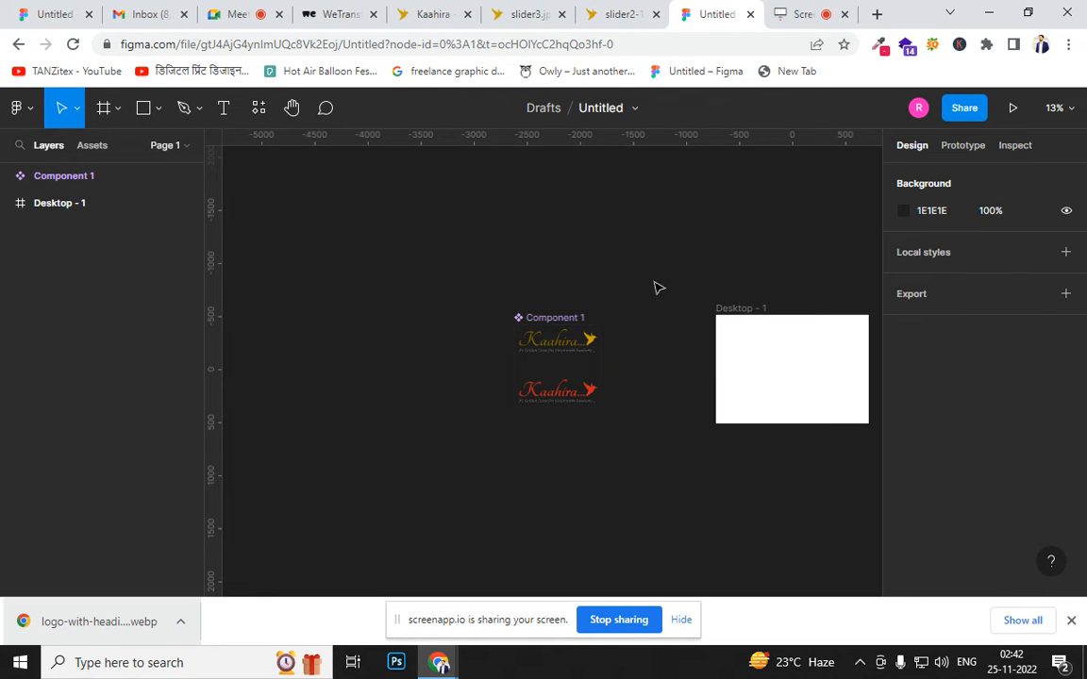
{"action": "left_click", "coordinate": [557, 340]}
{"action": "left_click", "coordinate": [963, 144]}
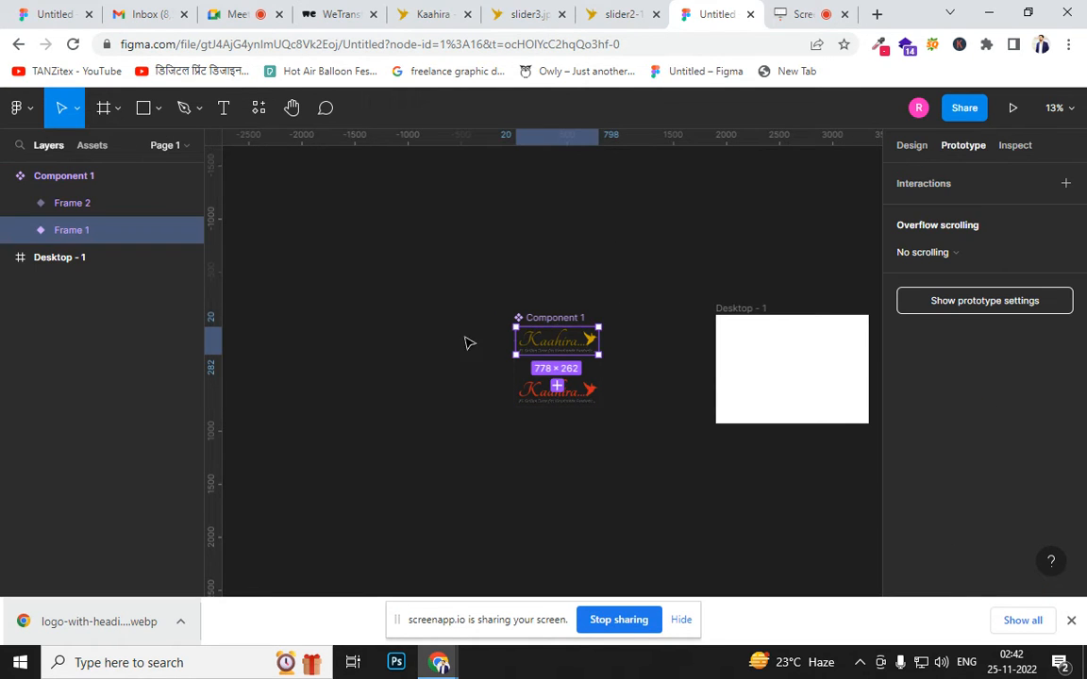
{"action": "left_click_drag", "start_coordinate": [557, 354], "coordinate": [564, 415]}
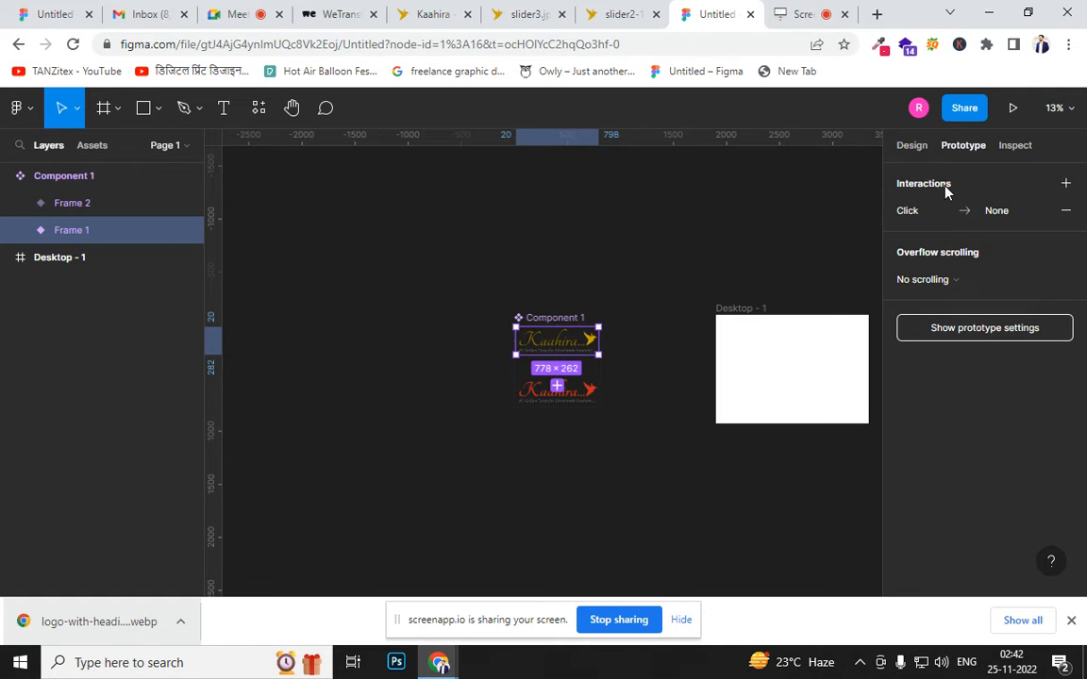
{"action": "left_click", "coordinate": [905, 215]}
{"action": "left_click", "coordinate": [776, 255]}
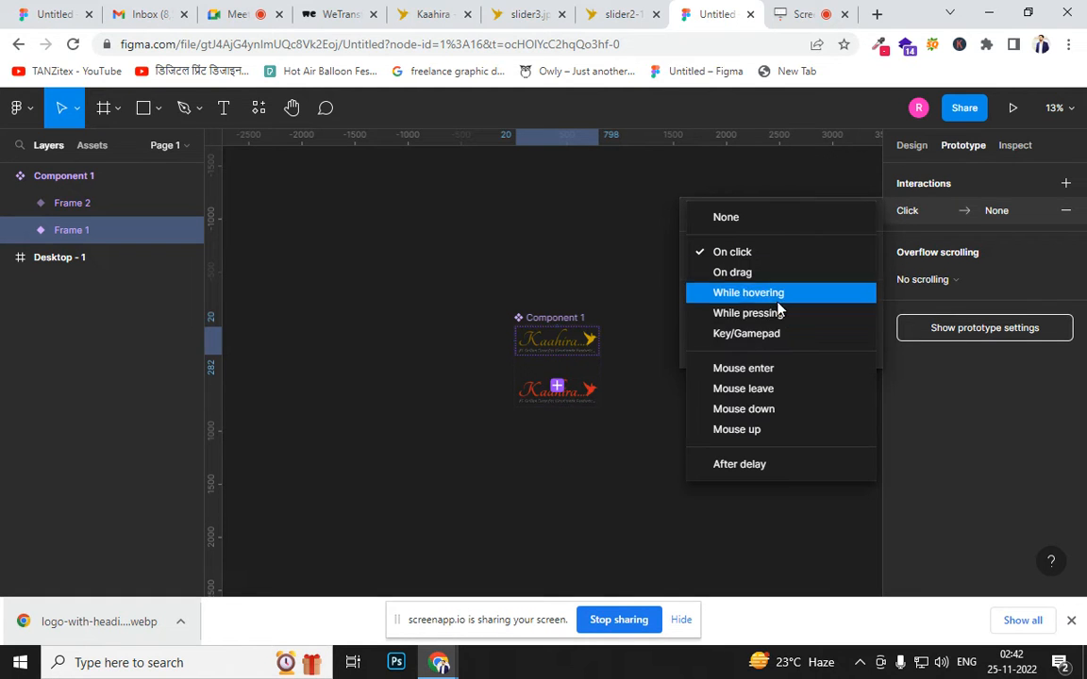
{"action": "left_click", "coordinate": [770, 297]}
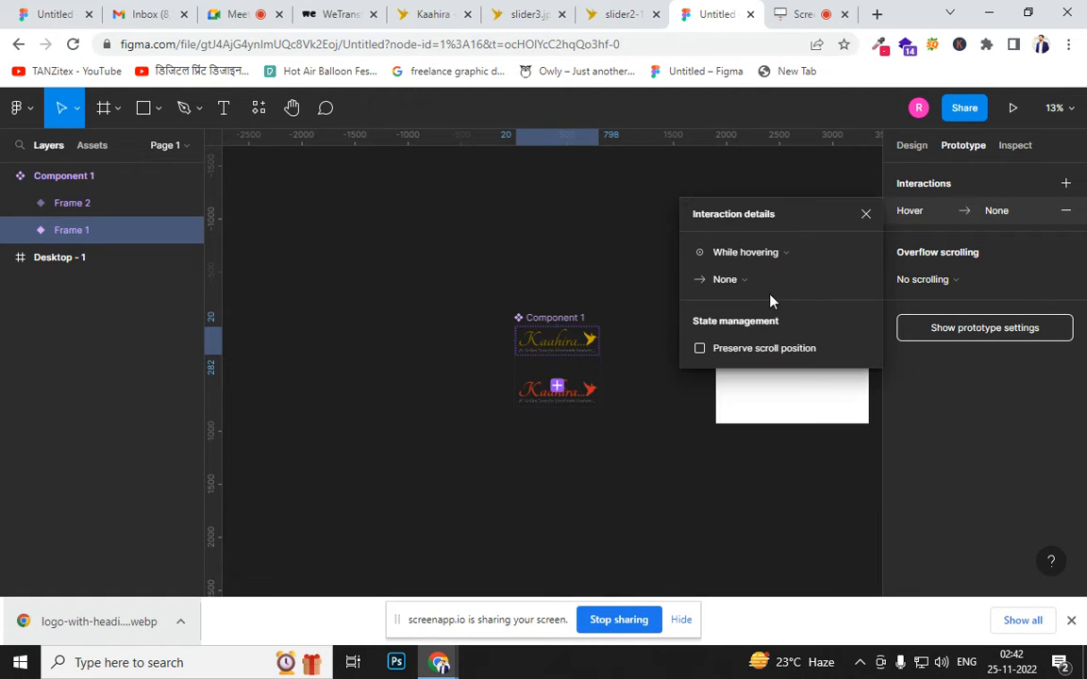
{"action": "left_click", "coordinate": [1037, 213]}
{"action": "left_click", "coordinate": [1028, 227]}
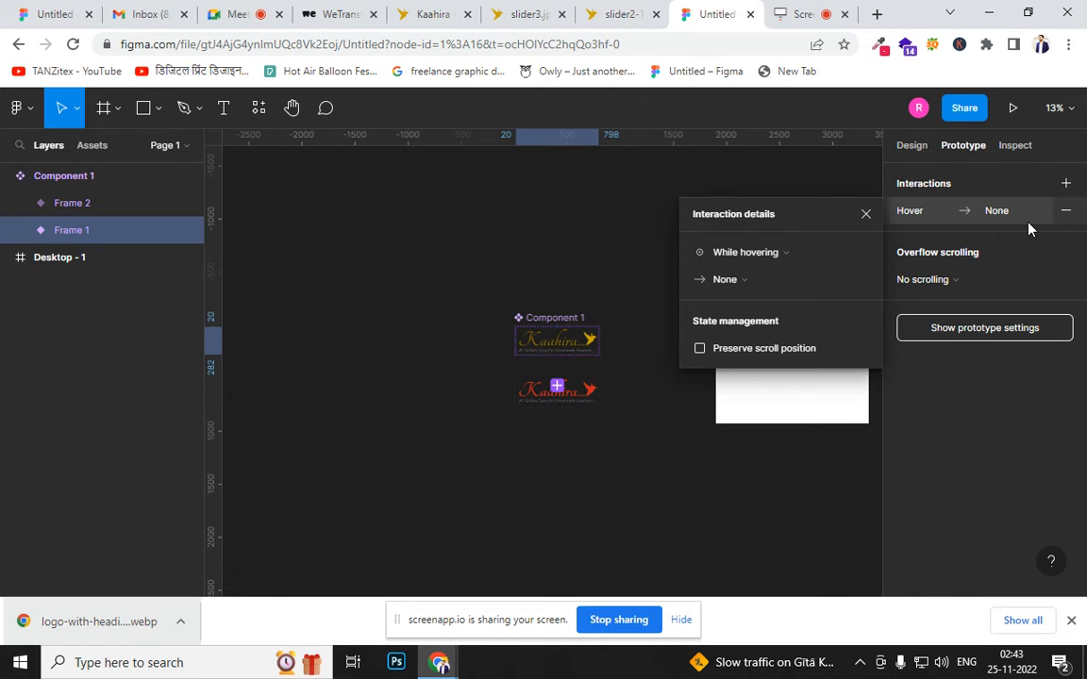
{"action": "left_click", "coordinate": [1028, 227]}
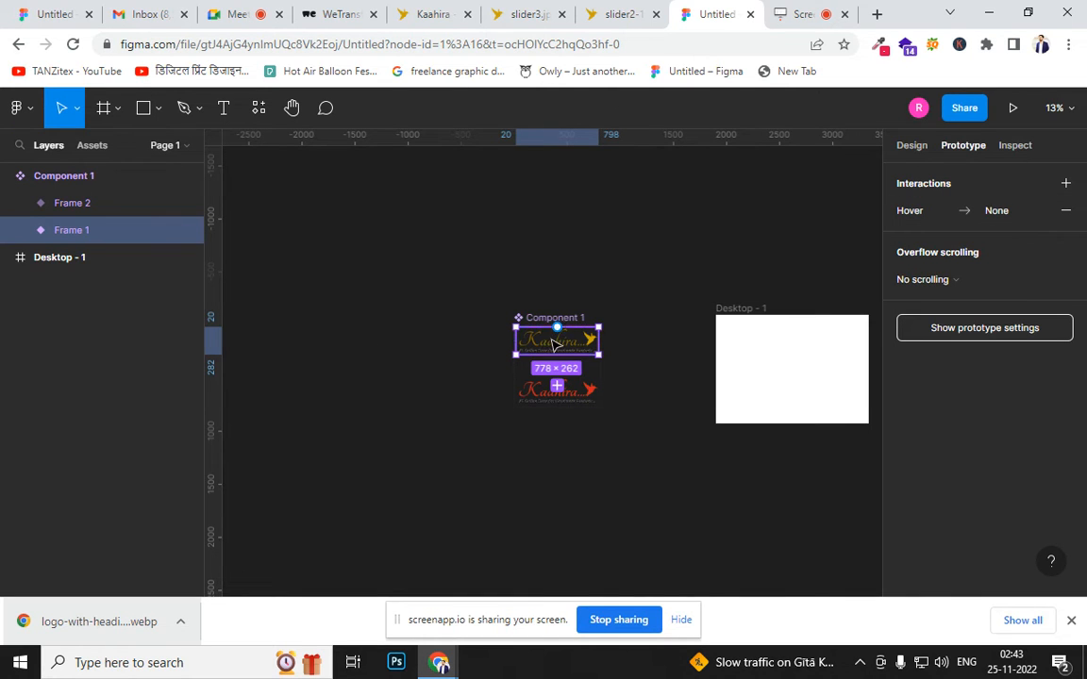
Link the gold logo variant, Frame 1, to the red variant with a Change to action targeting Frame 2 with instant animation
{"action": "left_click_drag", "start_coordinate": [563, 356], "coordinate": [562, 394]}
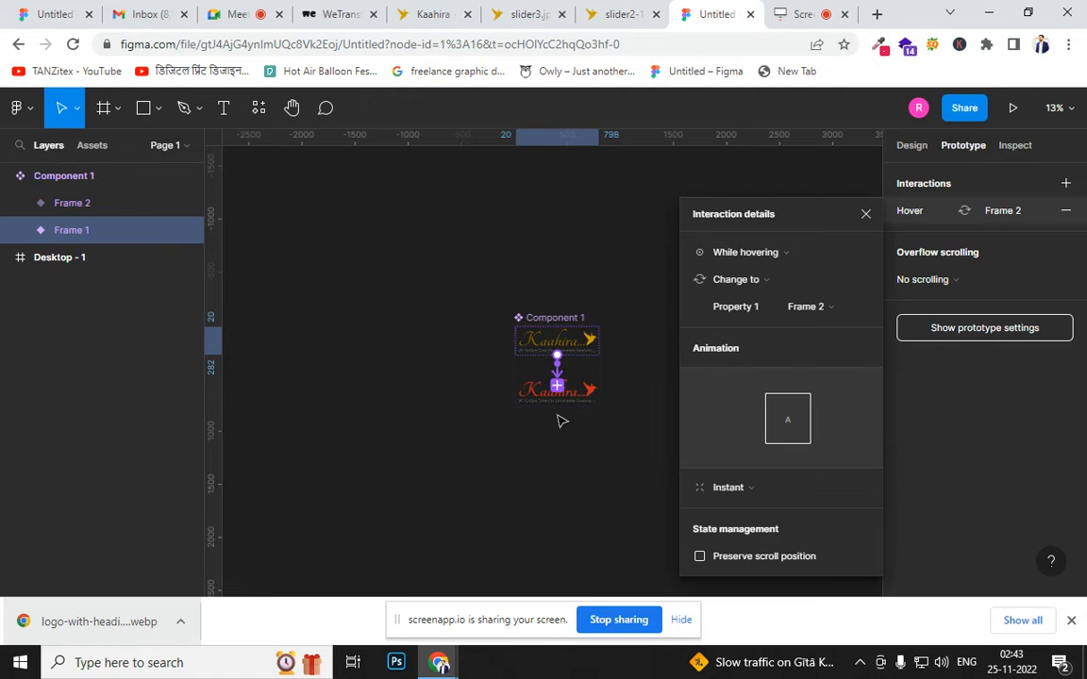
{"action": "left_click", "coordinate": [759, 281]}
{"action": "left_click", "coordinate": [757, 281]}
{"action": "left_click", "coordinate": [650, 357]}
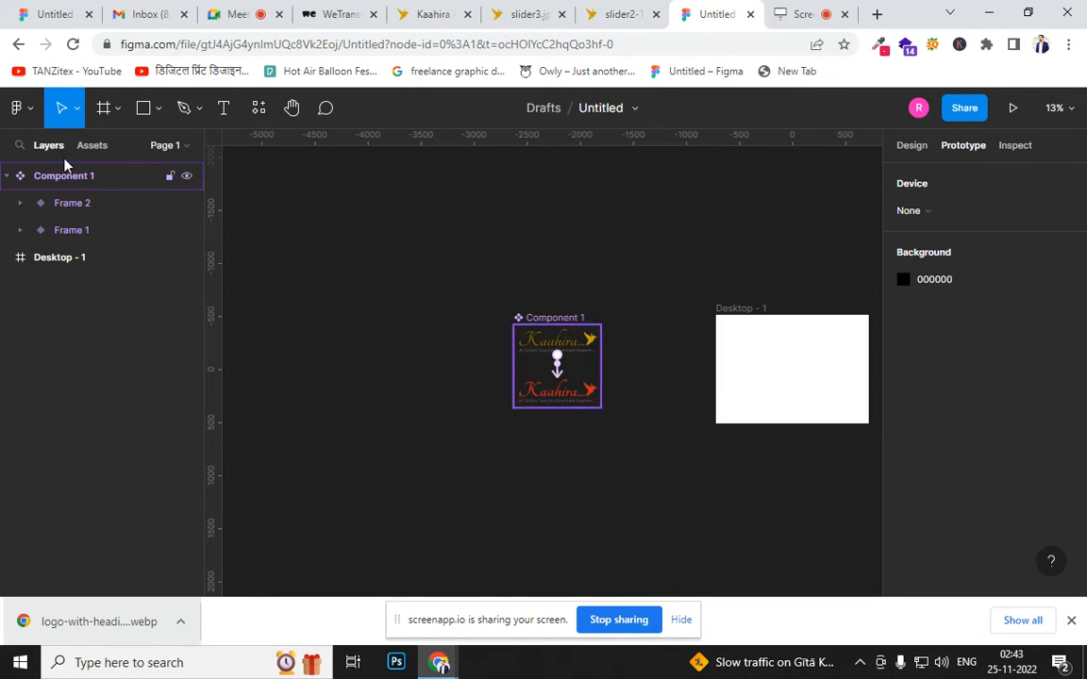
Place an instance of the Kaahira logo component from the local assets onto the Desktop - 1 frame
{"action": "left_click", "coordinate": [92, 145]}
{"action": "left_click_drag", "start_coordinate": [48, 267], "coordinate": [782, 379]}
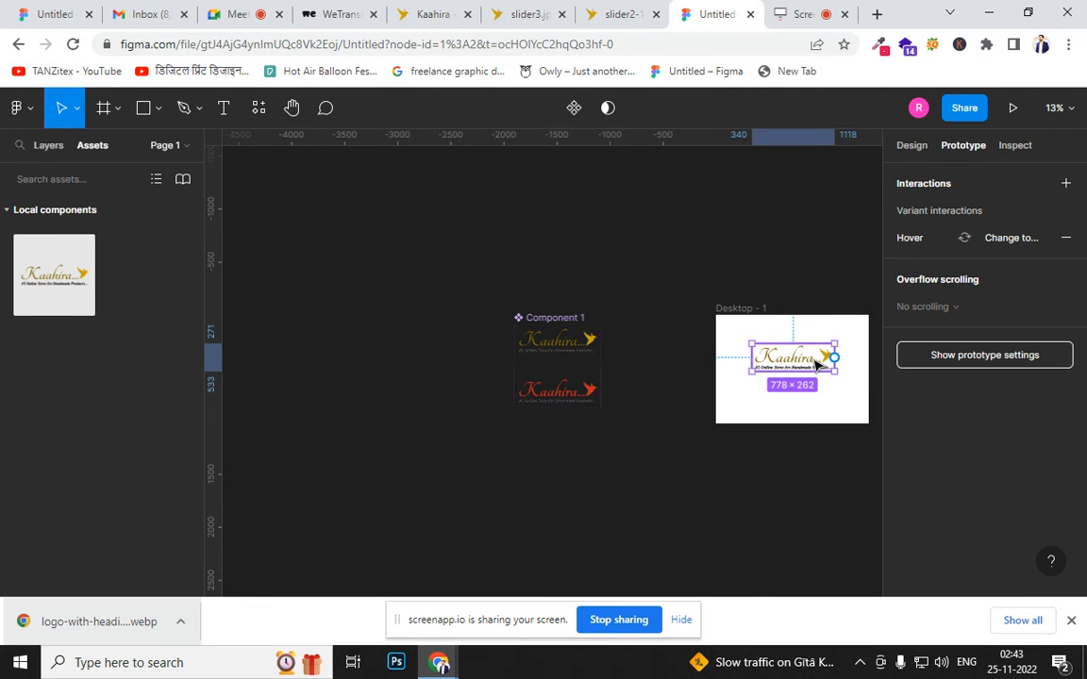
{"action": "key", "text": "ctrl+plus"}
{"action": "key", "text": "ctrl+plus"}
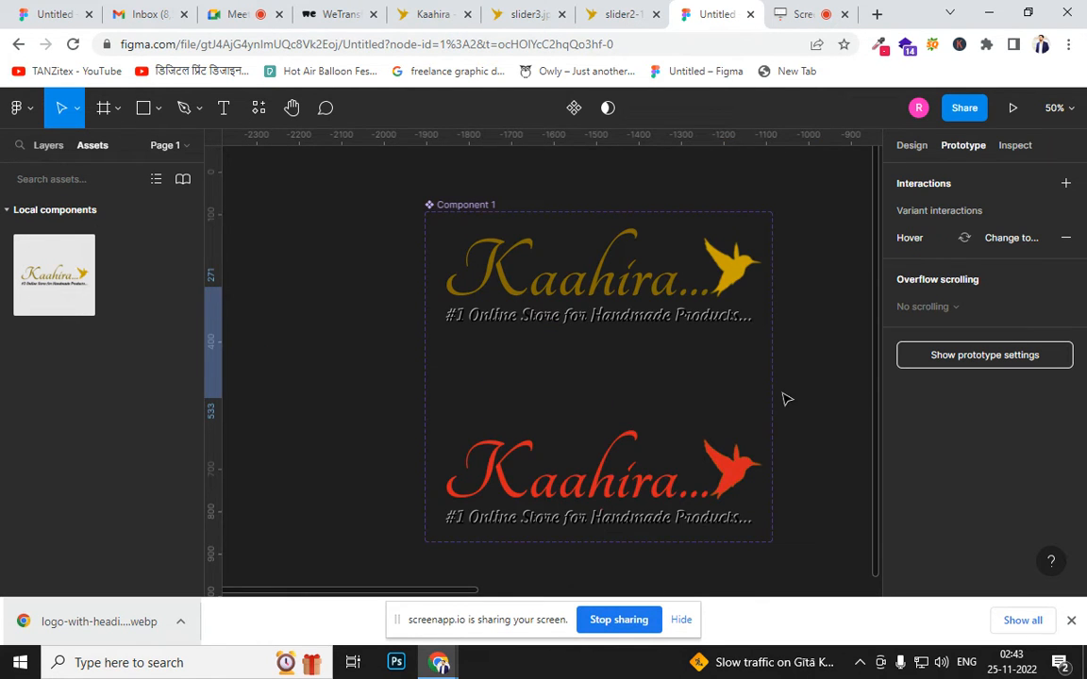
{"action": "left_click", "coordinate": [788, 399]}
{"action": "scroll", "coordinate": [817, 371], "scroll_direction": "right", "scroll_amount": 10}
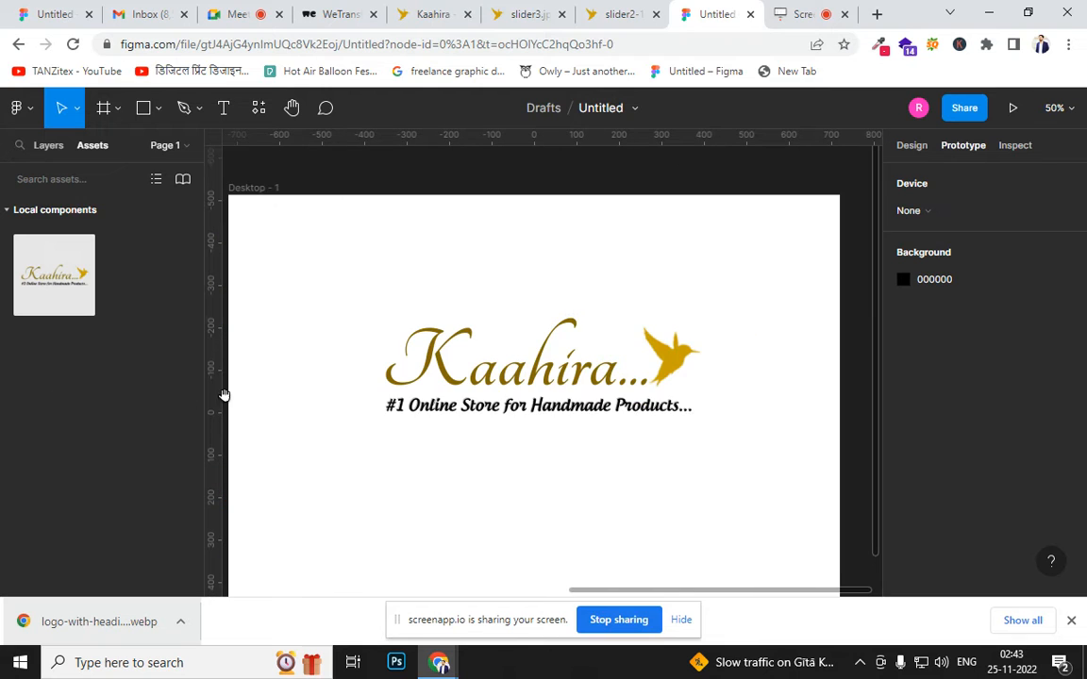
Reposition the logo instance near the upper-left corner of Desktop - 1, at about X 132, Y 147
{"action": "left_click_drag", "start_coordinate": [498, 398], "coordinate": [419, 339]}
{"action": "left_click_drag", "start_coordinate": [446, 447], "coordinate": [752, 506]}
{"action": "left_click_drag", "start_coordinate": [722, 400], "coordinate": [671, 391]}
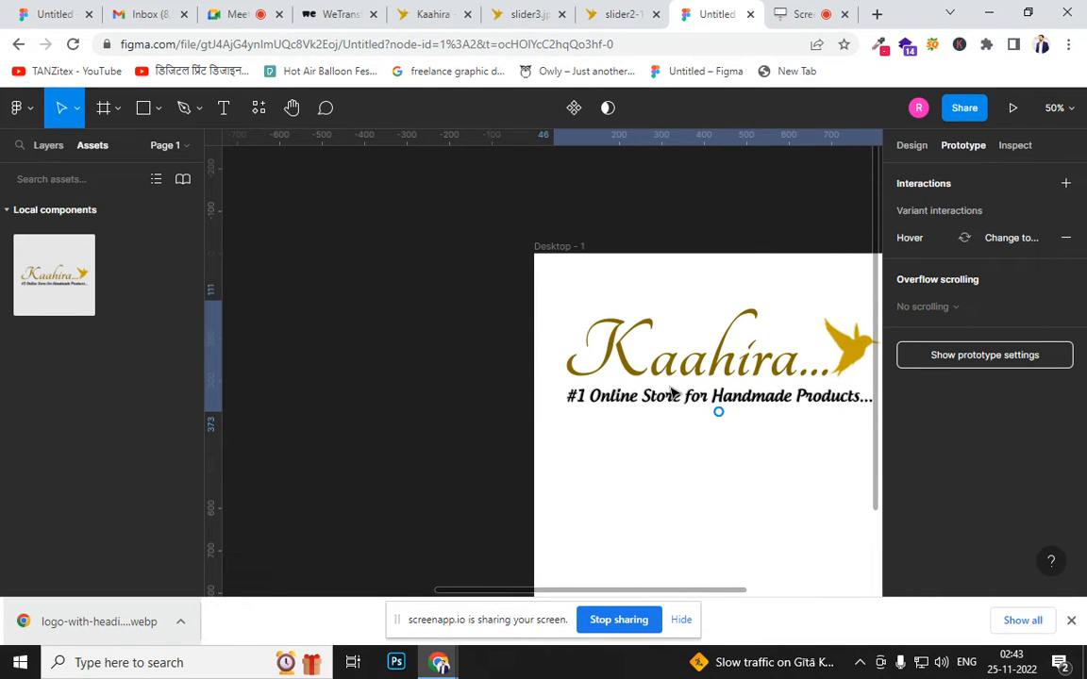
{"action": "left_click_drag", "start_coordinate": [698, 483], "coordinate": [586, 487]}
{"action": "mouse_move", "coordinate": [769, 415]}
{"action": "left_mouse_down"}
{"action": "mouse_move", "coordinate": [737, 406]}
{"action": "mouse_move", "coordinate": [760, 412]}
{"action": "left_mouse_up"}
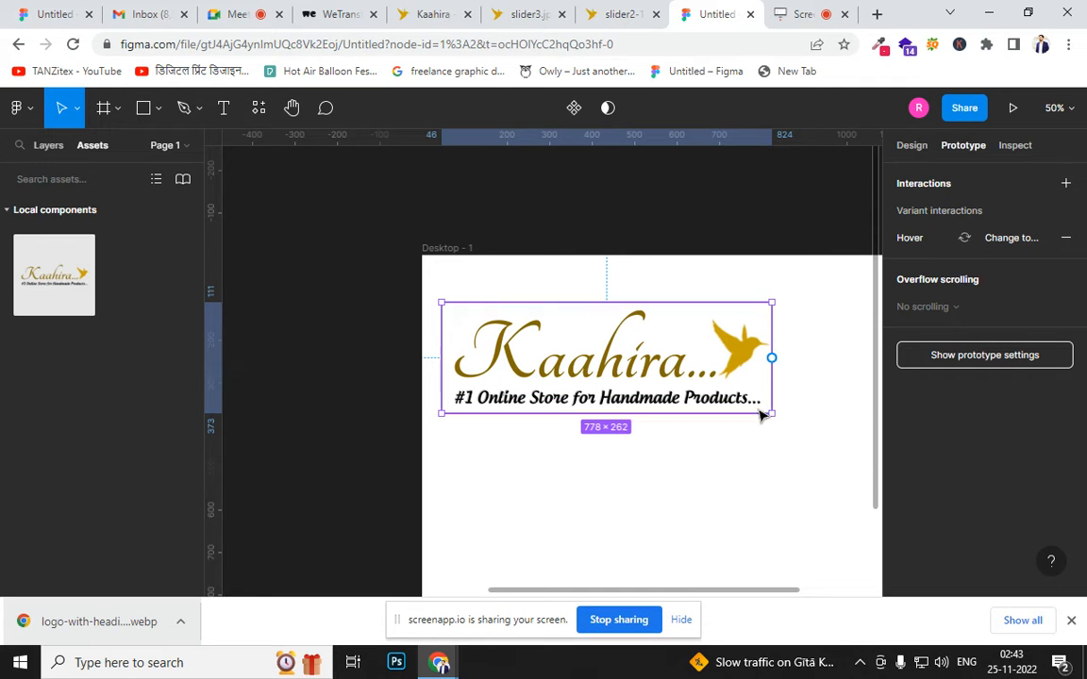
{"action": "left_click_drag", "start_coordinate": [663, 389], "coordinate": [699, 406]}
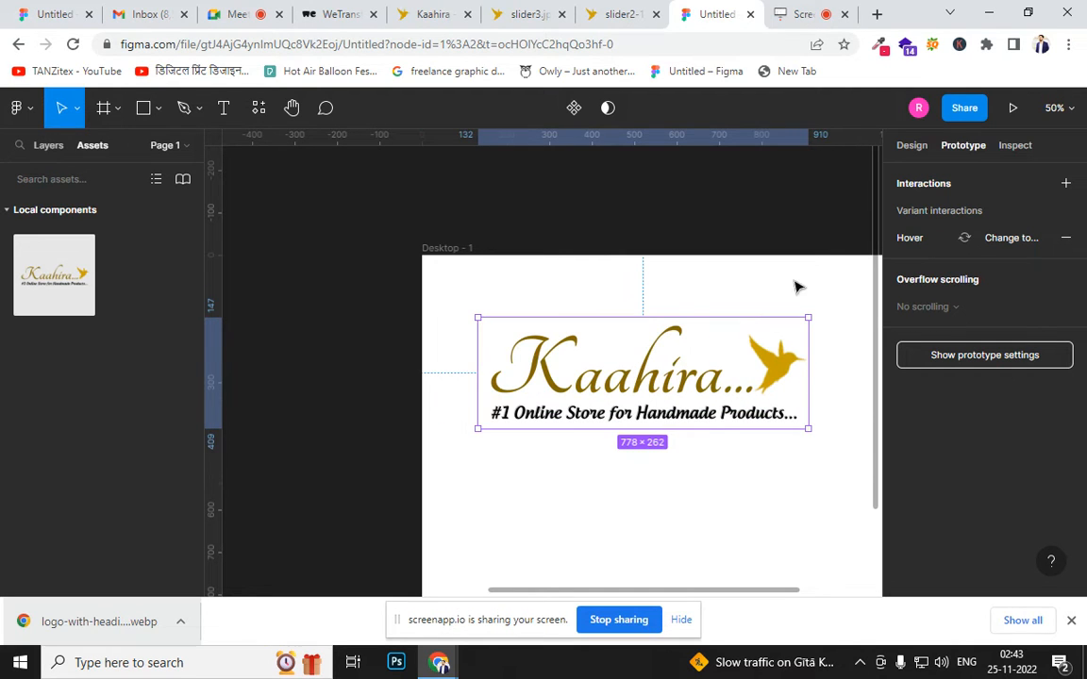
Present Desktop - 1 as a prototype, test the logo's hover swap, and scale the preview to Fit width
{"action": "left_click", "coordinate": [427, 249]}
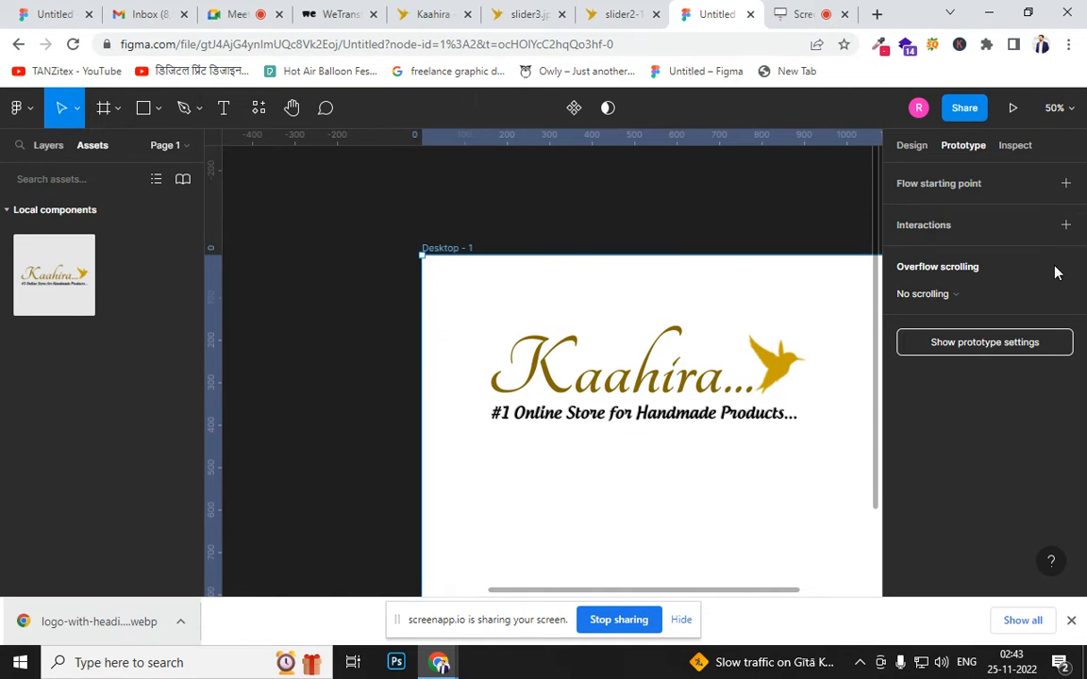
{"action": "left_click", "coordinate": [1013, 109]}
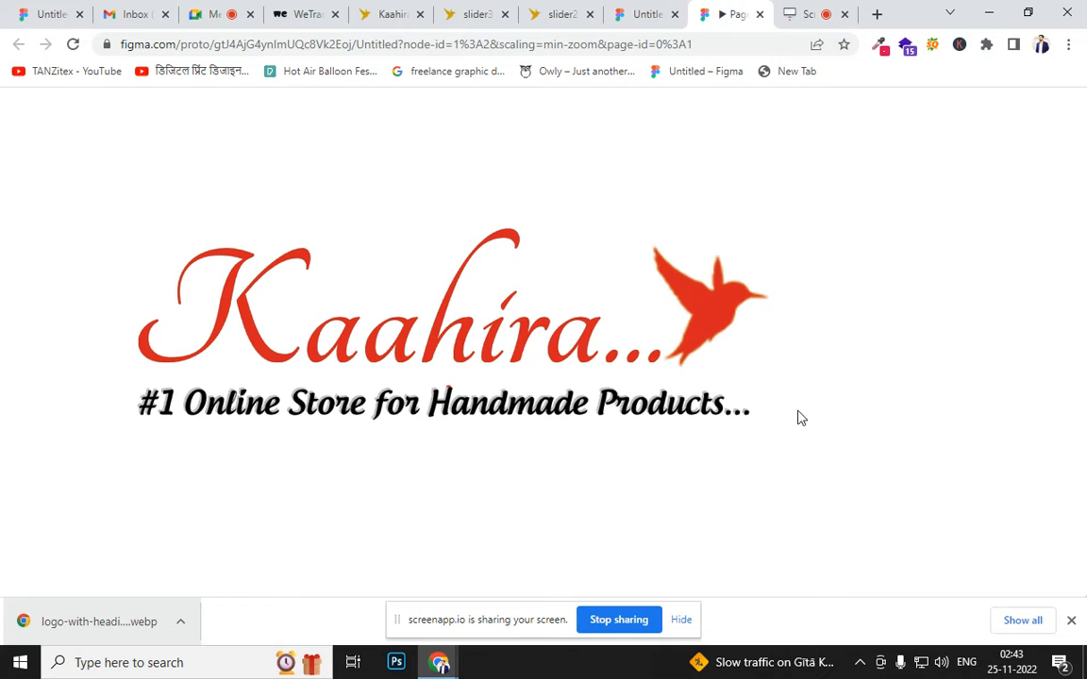
{"action": "mouse_move", "coordinate": [816, 98]}
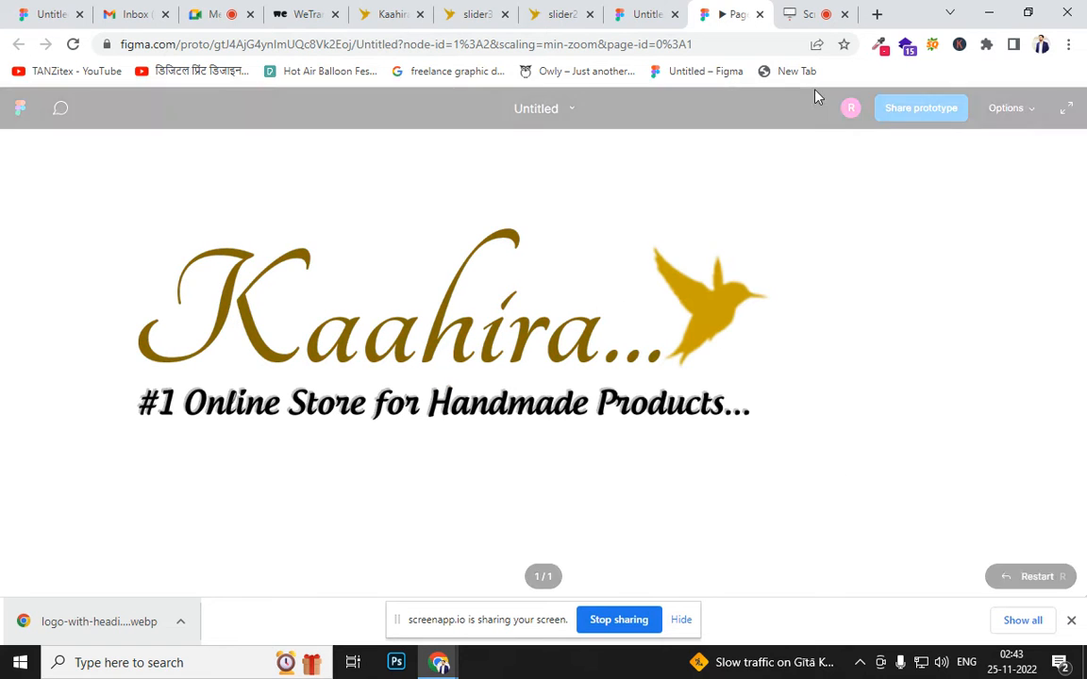
{"action": "left_click", "coordinate": [1011, 109]}
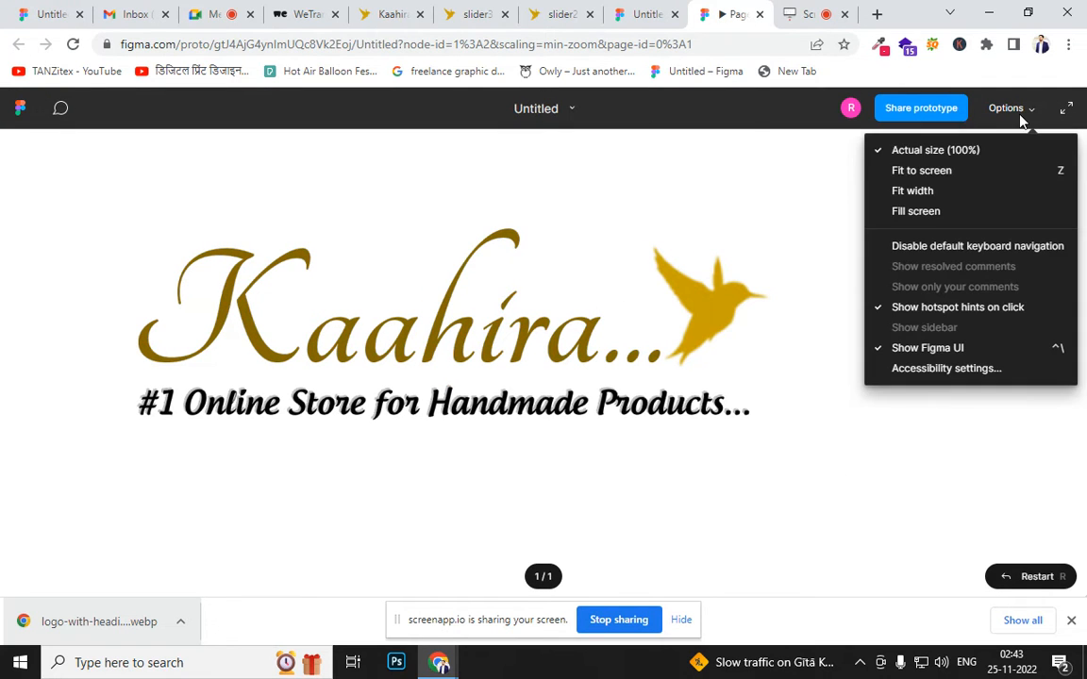
{"action": "left_click", "coordinate": [972, 192]}
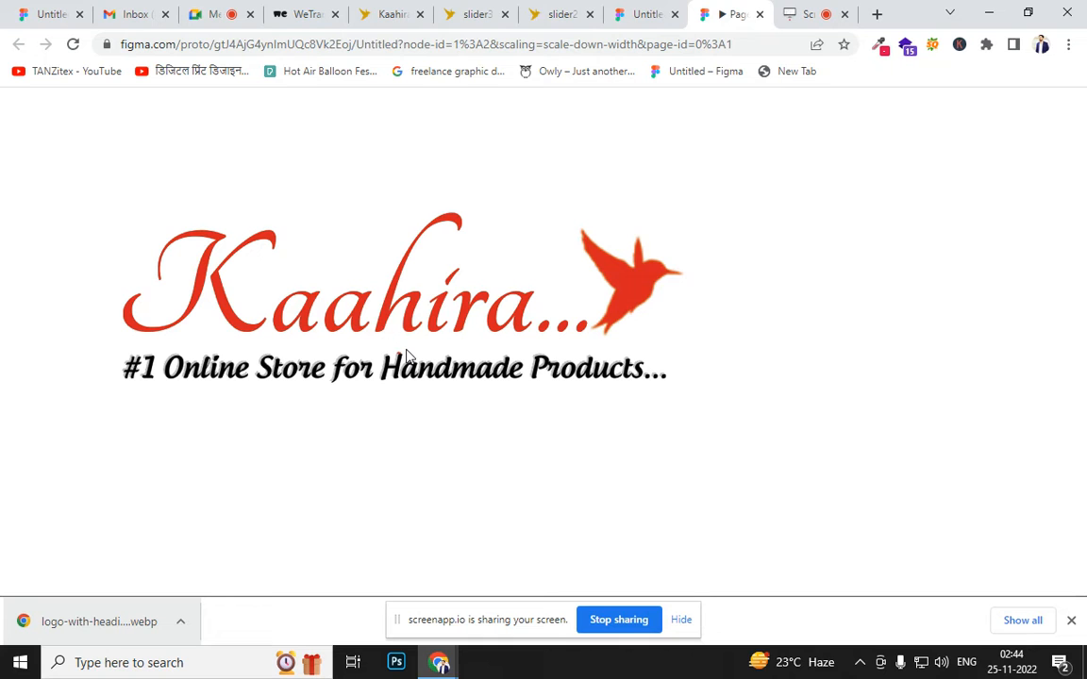
Return to the design file and delete the logo instance from Desktop - 1
{"action": "left_click", "coordinate": [642, 15]}
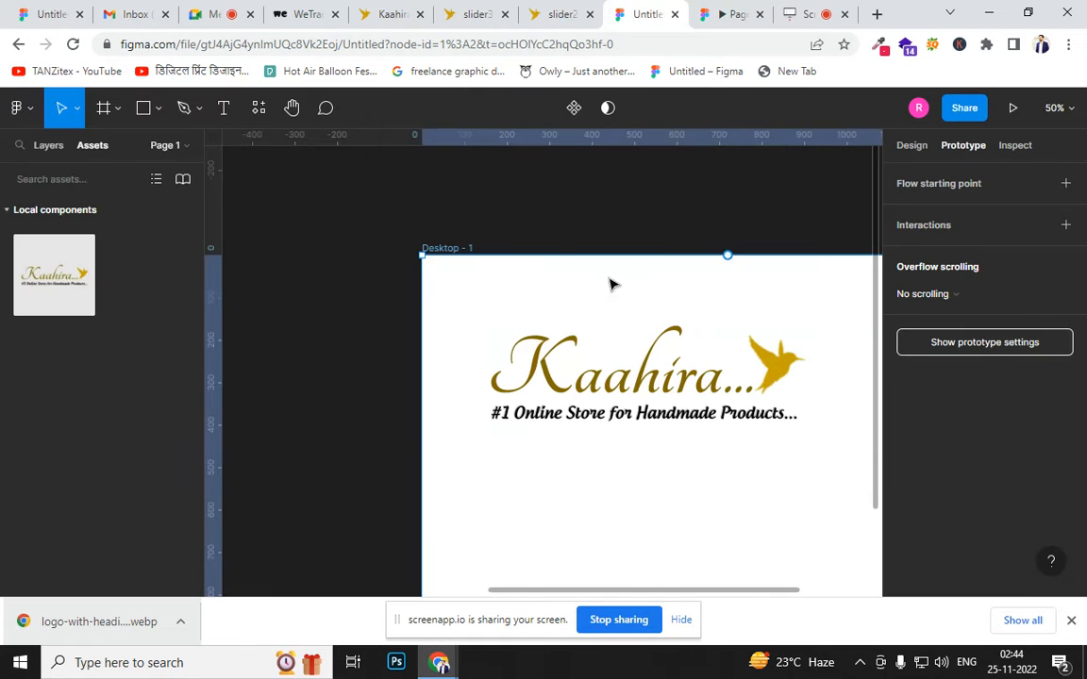
{"action": "left_click", "coordinate": [546, 224]}
{"action": "left_click", "coordinate": [571, 384]}
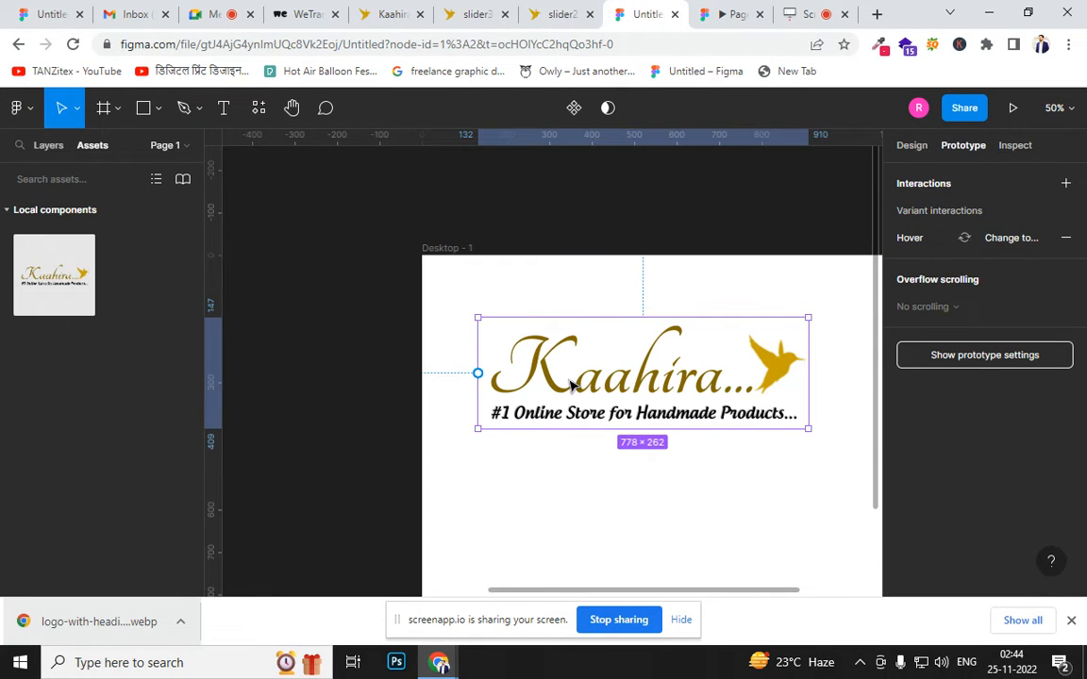
{"action": "key", "text": "Delete"}
{"action": "left_click", "coordinate": [587, 364]}
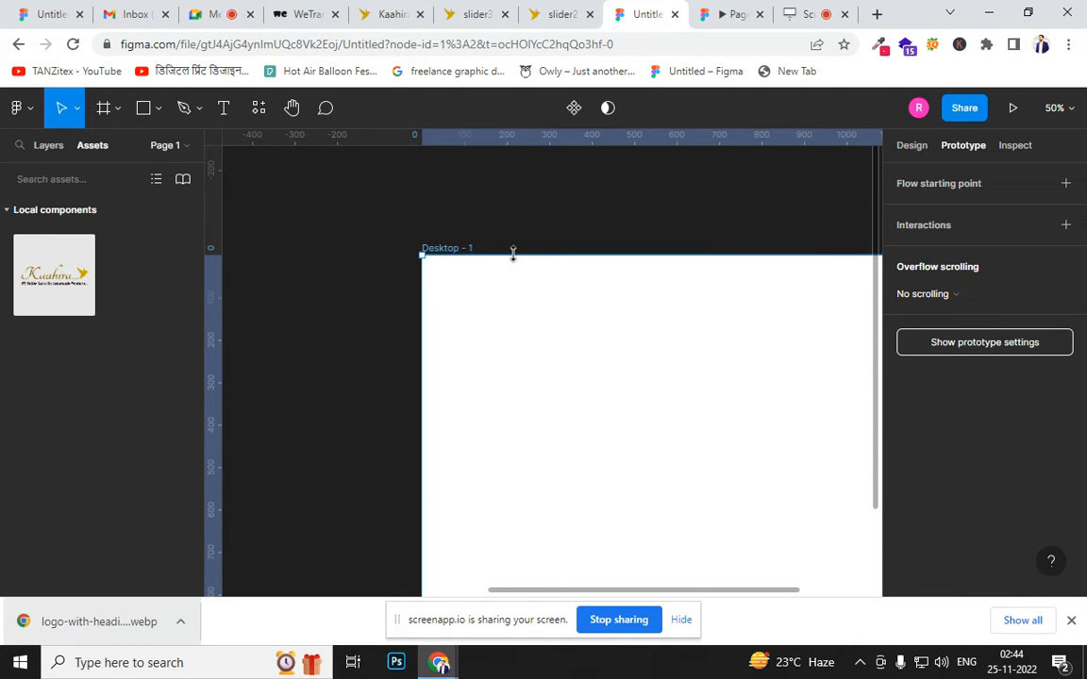
Narrow the Desktop - 1 frame to about 544 px wide, keeping its height
{"action": "key", "text": "ctrl+minus"}
{"action": "key", "text": "ctrl+minus"}
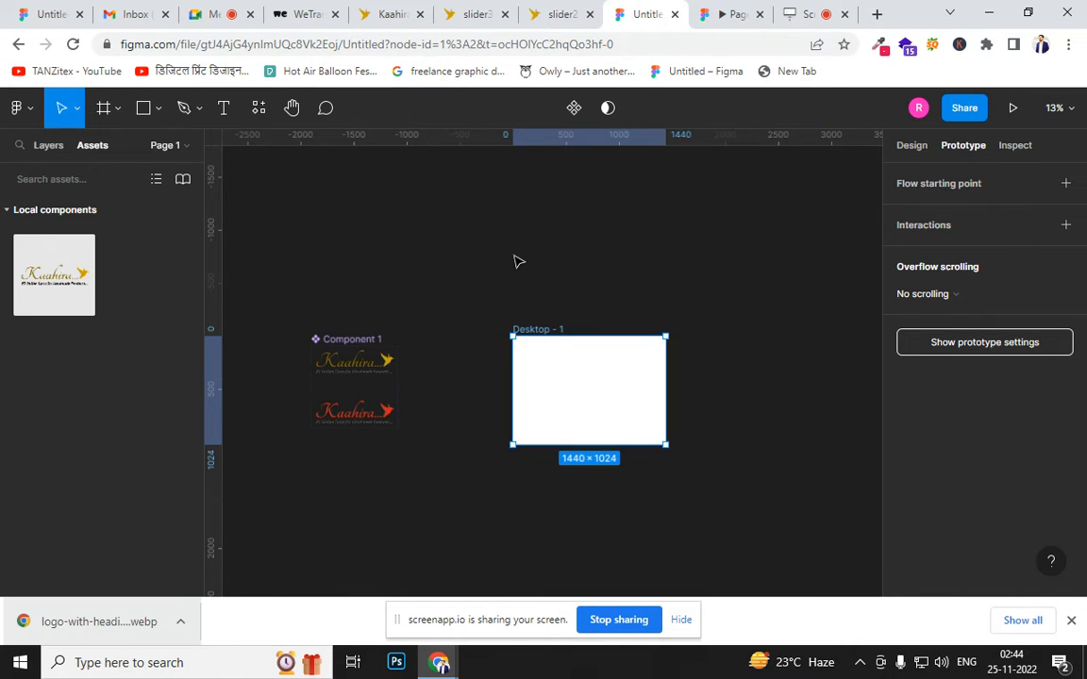
{"action": "left_click_drag", "start_coordinate": [670, 380], "coordinate": [571, 385]}
{"action": "left_click", "coordinate": [909, 146]}
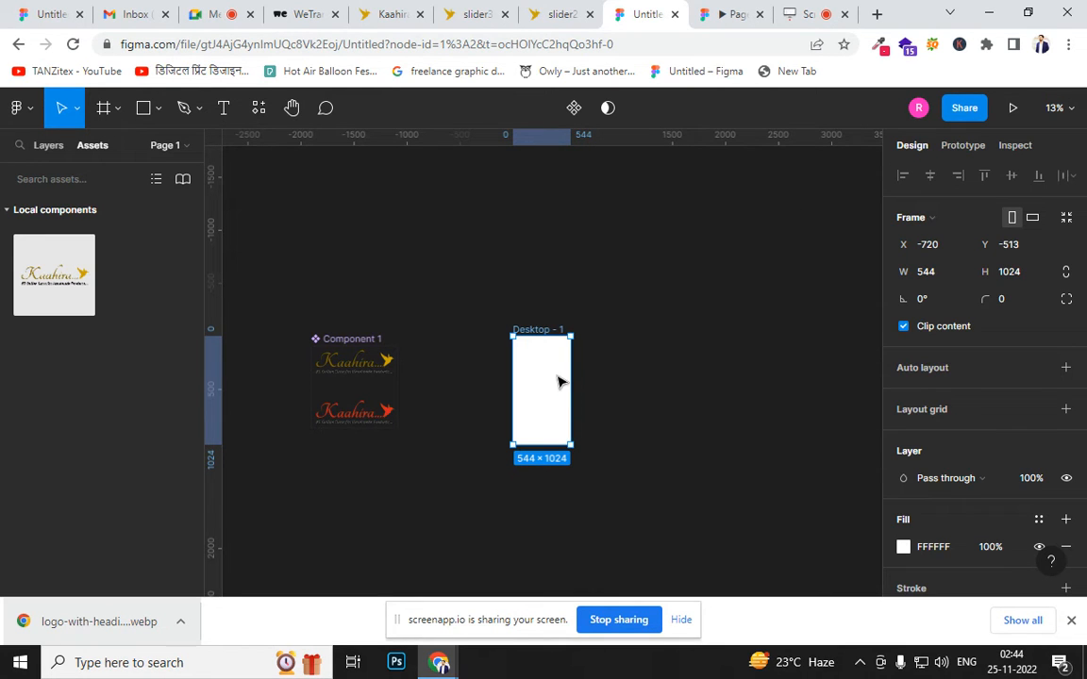
{"action": "key", "text": "ctrl+plus"}
{"action": "key", "text": "ctrl+plus"}
{"action": "key", "text": "ctrl+minus"}
{"action": "key", "text": "ctrl+plus"}
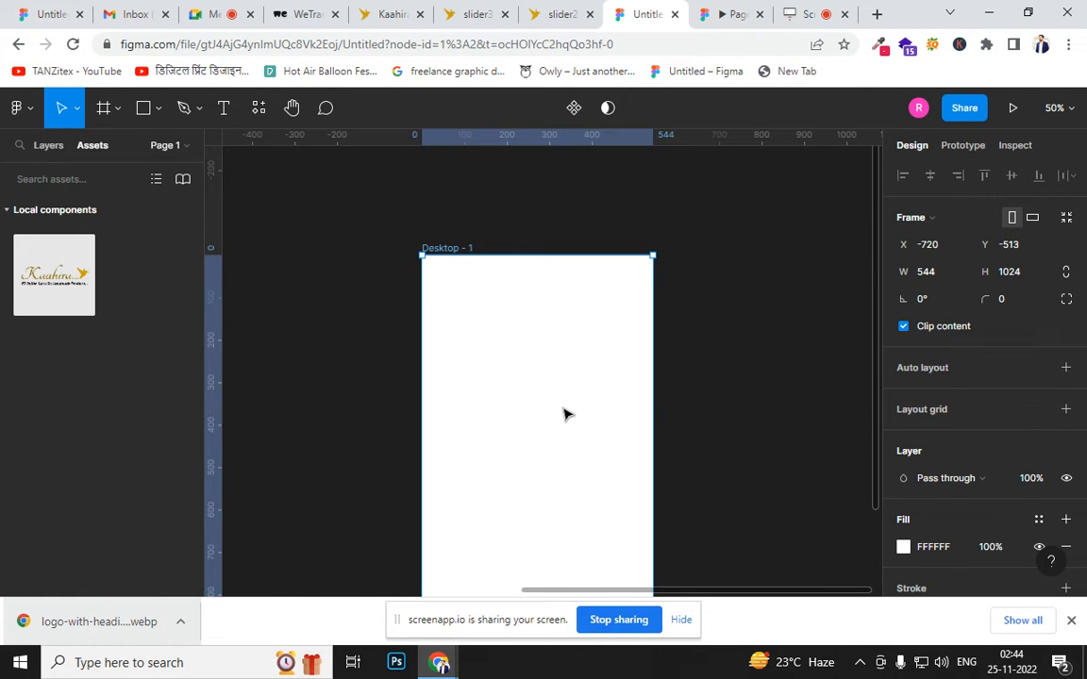
{"action": "right_click", "coordinate": [509, 397]}
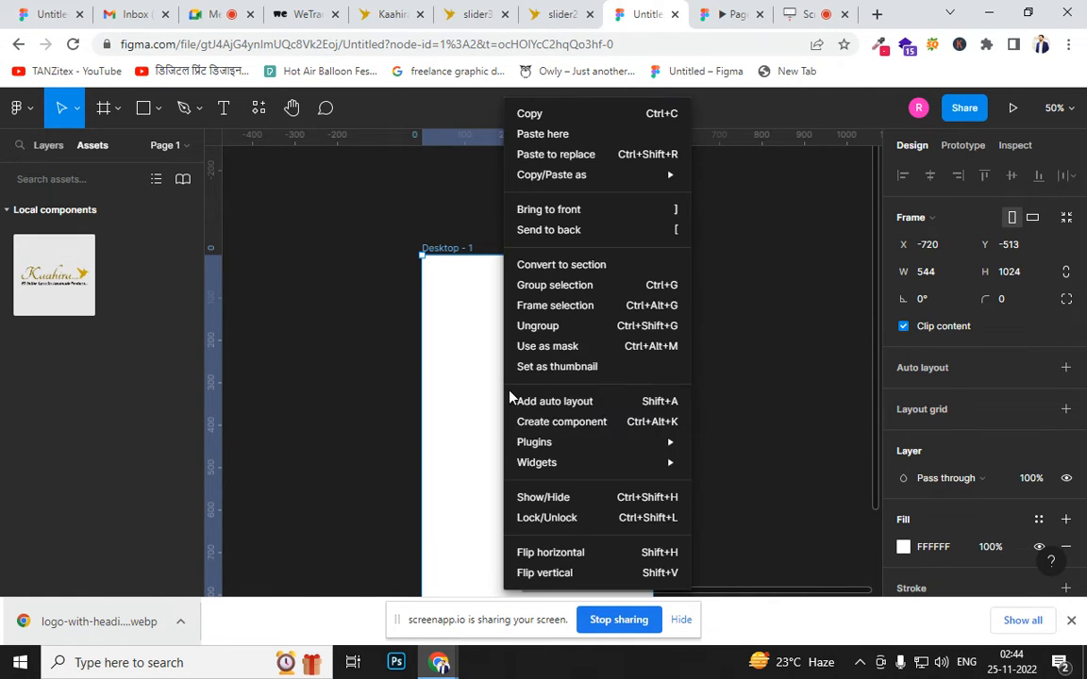
{"action": "mouse_move", "coordinate": [594, 431]}
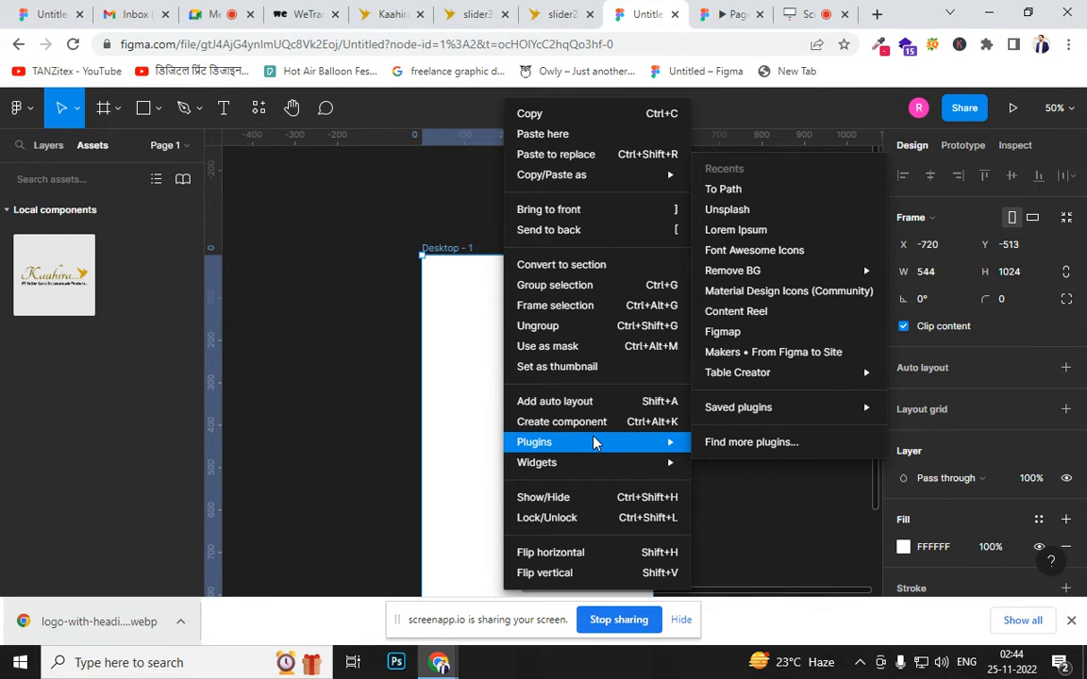
{"action": "left_click", "coordinate": [458, 395]}
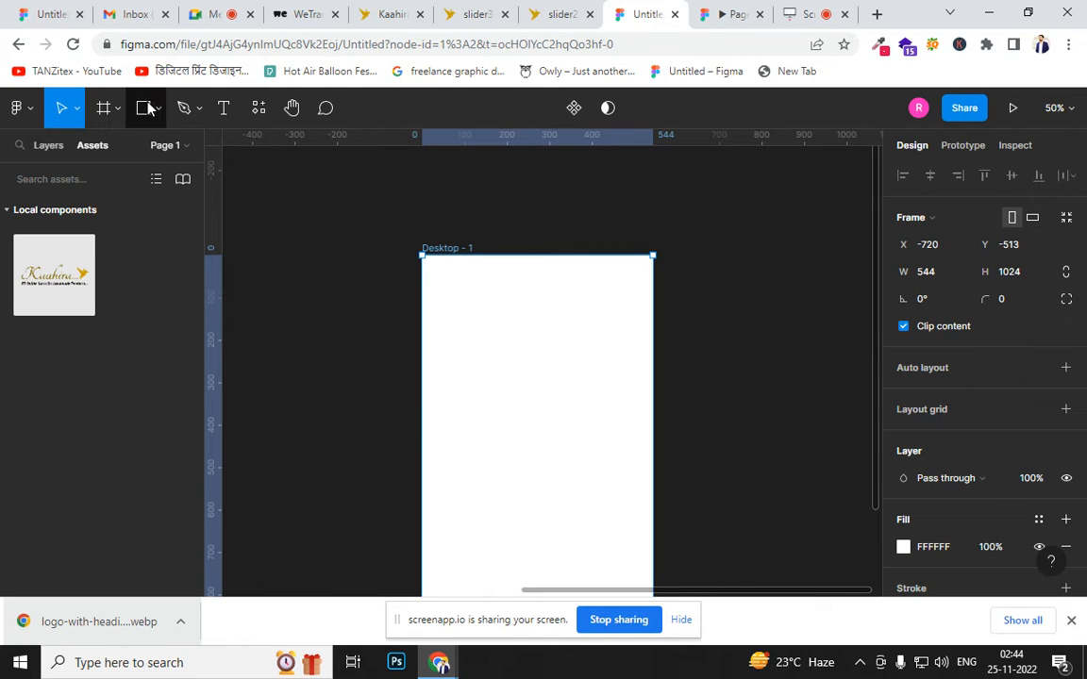
Draw an S-shaped Pen path about 320 × 496 from Desktop - 1's top edge to its right edge, then shift it up and right past the frame
{"action": "key", "text": "p"}
{"action": "left_click_drag", "start_coordinate": [531, 256], "coordinate": [522, 282]}
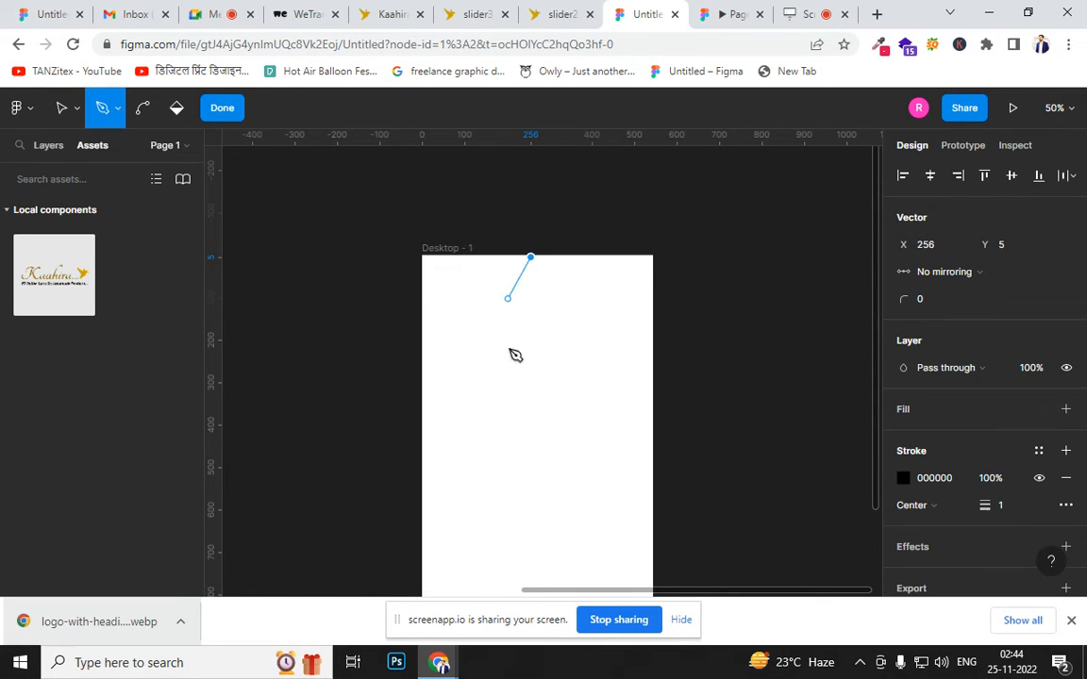
{"action": "left_click_drag", "start_coordinate": [571, 363], "coordinate": [656, 393]}
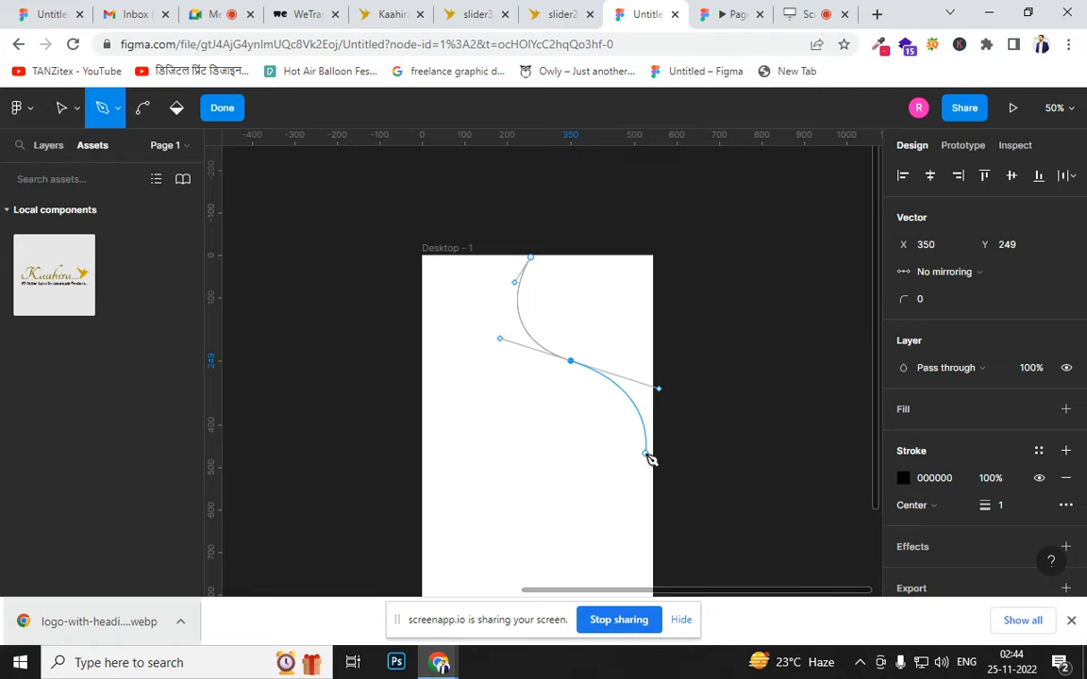
{"action": "left_click_drag", "start_coordinate": [653, 469], "coordinate": [658, 474]}
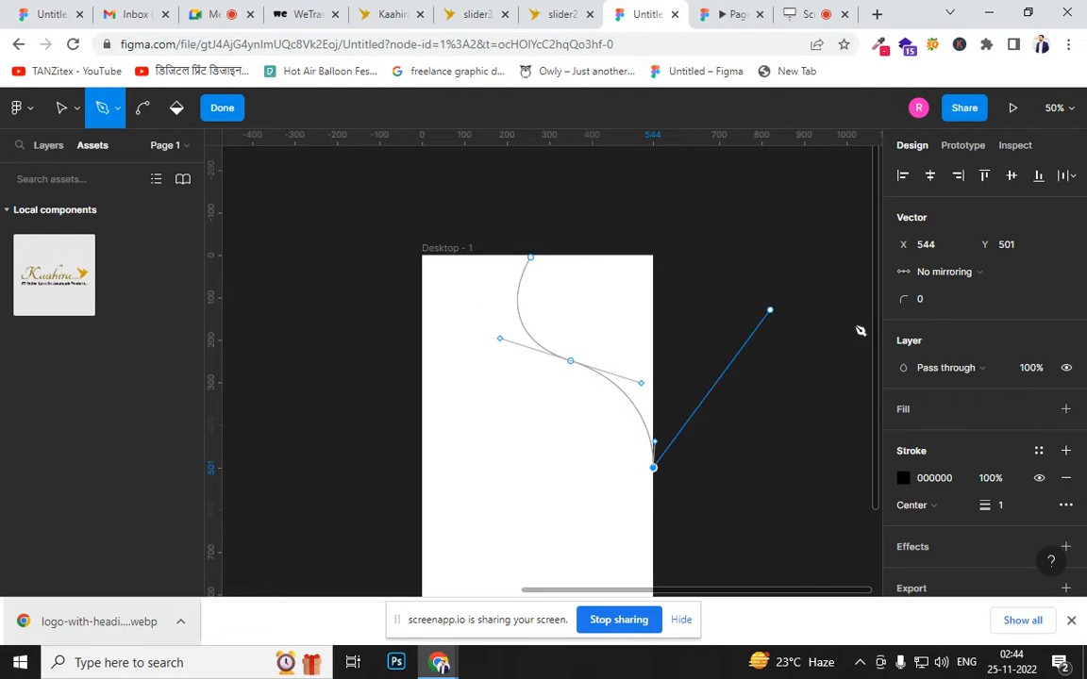
{"action": "left_click", "coordinate": [233, 111]}
{"action": "left_click_drag", "start_coordinate": [622, 396], "coordinate": [661, 326]}
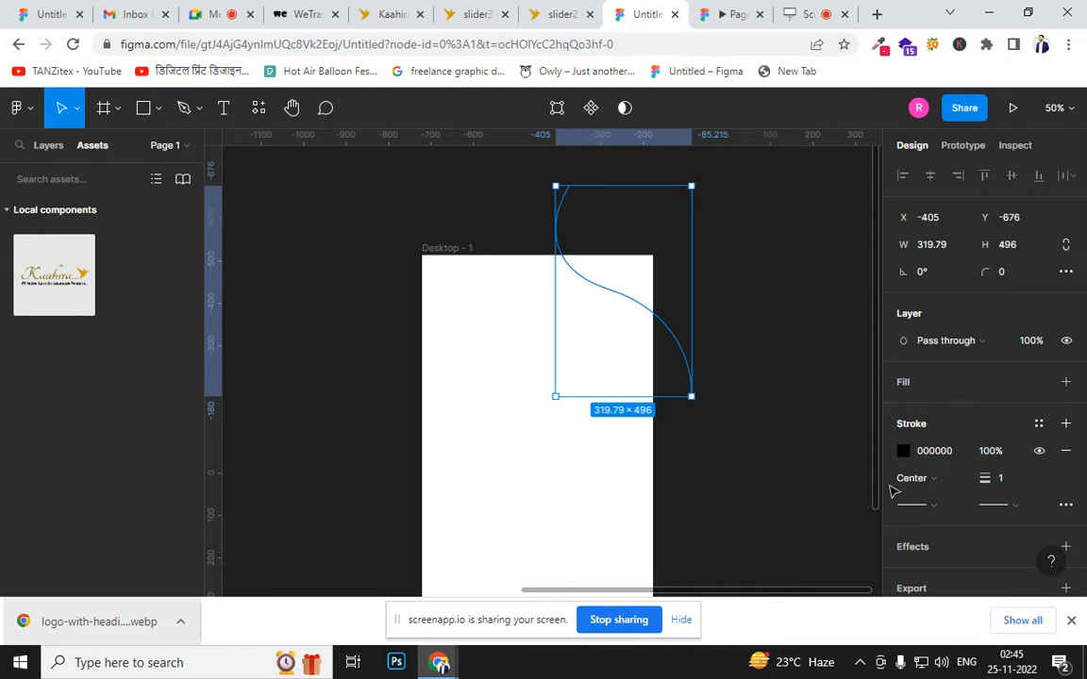
Set the S-shaped path's stroke colour to blue, 0820F8
{"action": "left_click", "coordinate": [903, 451]}
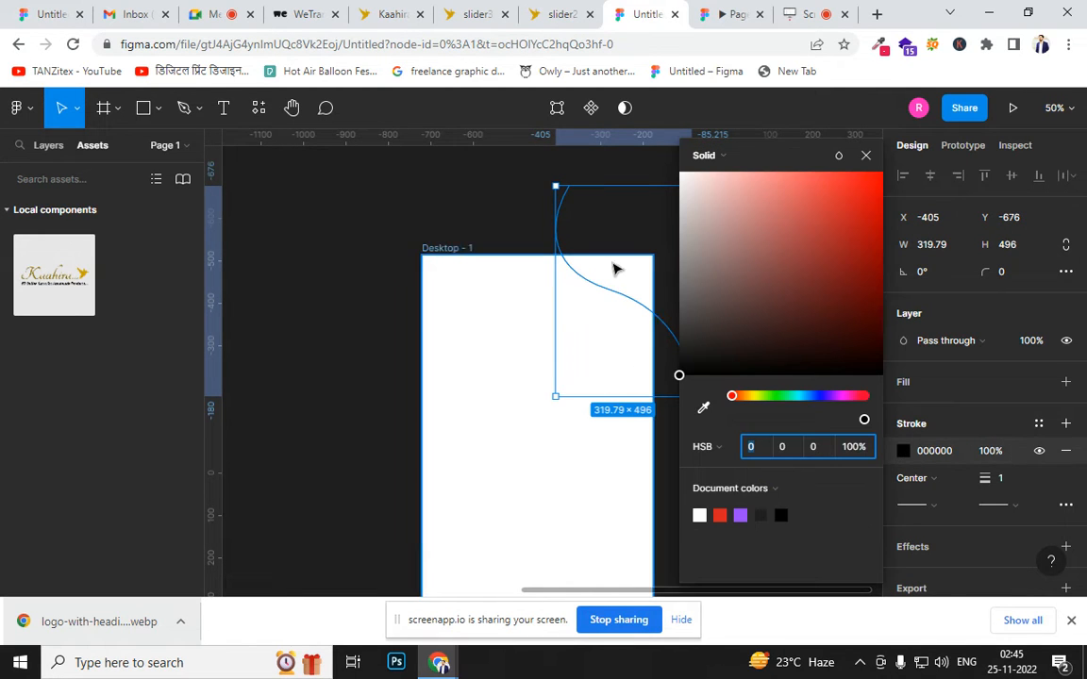
{"action": "left_click", "coordinate": [818, 397]}
{"action": "left_click", "coordinate": [874, 178]}
Shift the Desktop - 1 frame slightly to about X -694, Y -501
{"action": "left_click", "coordinate": [517, 377]}
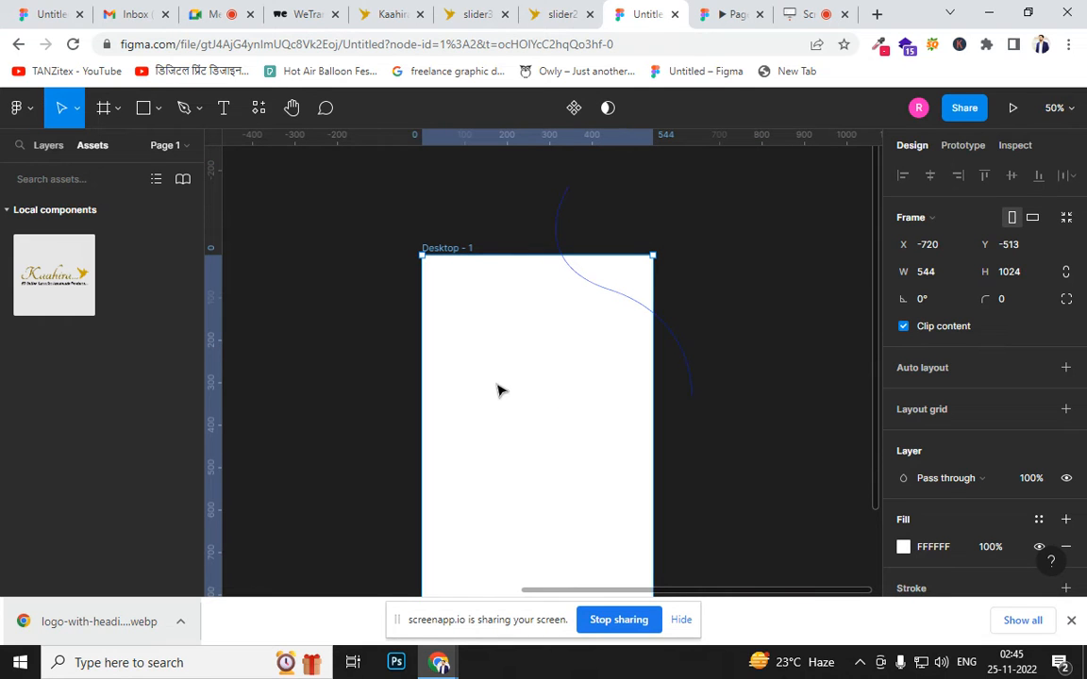
{"action": "key", "text": "alt"}
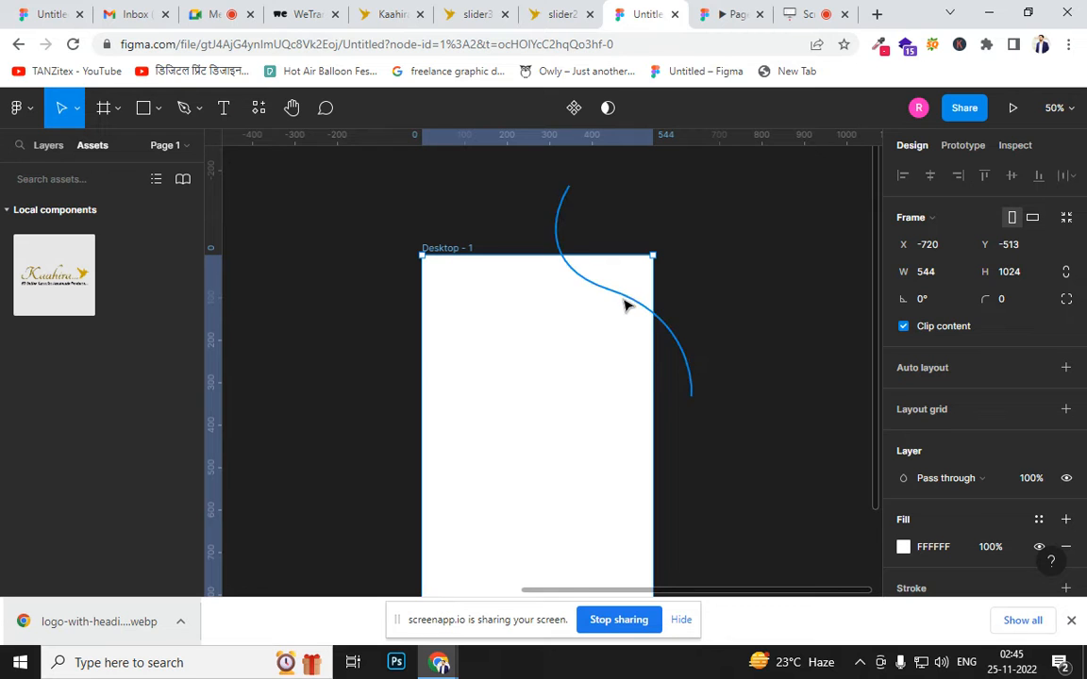
{"action": "mouse_move", "coordinate": [625, 301]}
{"action": "left_mouse_down"}
{"action": "mouse_move", "coordinate": [752, 303]}
{"action": "mouse_move", "coordinate": [766, 325]}
{"action": "mouse_move", "coordinate": [530, 285]}
{"action": "mouse_move", "coordinate": [536, 315]}
{"action": "mouse_move", "coordinate": [582, 332]}
{"action": "mouse_move", "coordinate": [637, 306]}
{"action": "left_mouse_up"}
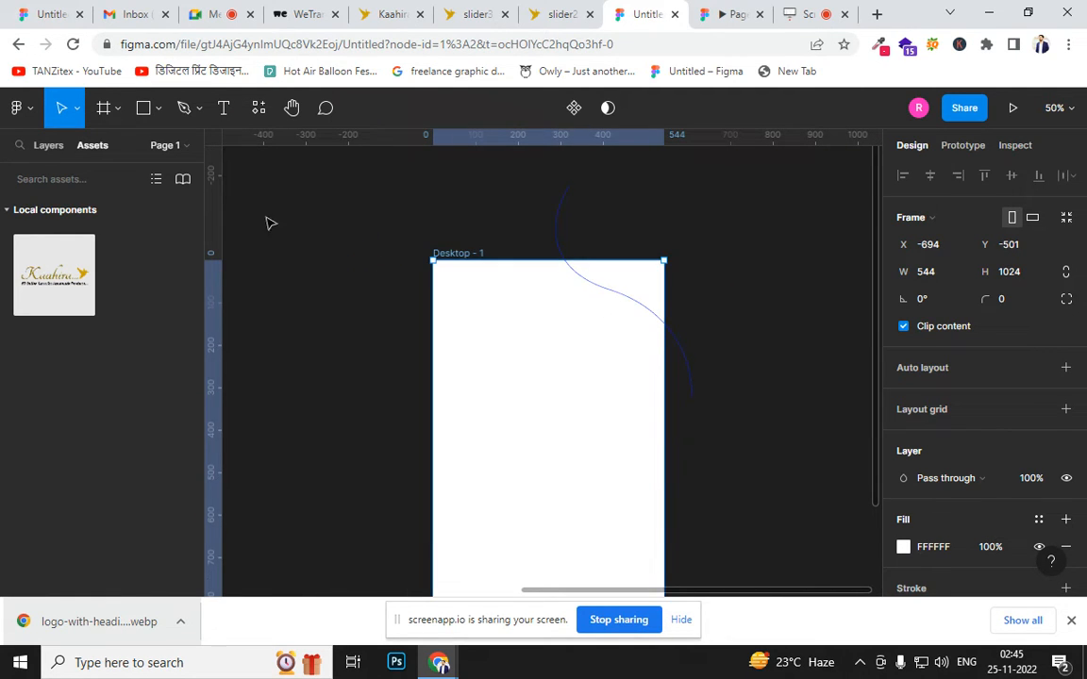
Draw a second S-shaped Pen path, about 512 × 704, from near Desktop - 1's upper-right corner down to its left edge
{"action": "left_click", "coordinate": [182, 109]}
{"action": "left_click", "coordinate": [648, 283]}
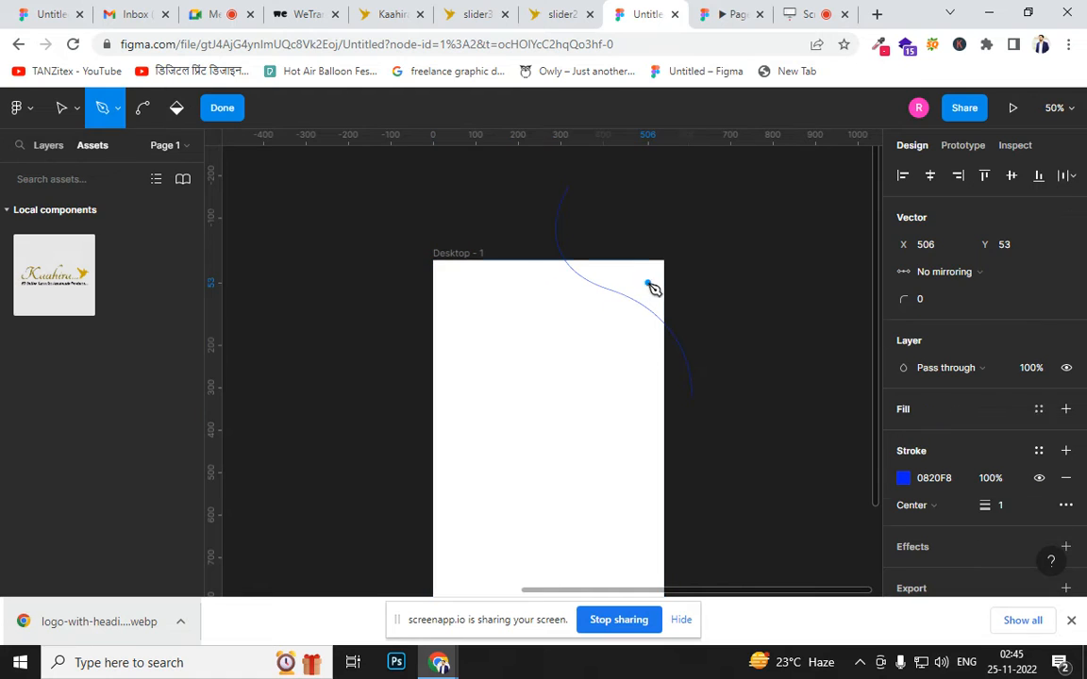
{"action": "left_click_drag", "start_coordinate": [517, 431], "coordinate": [543, 548]}
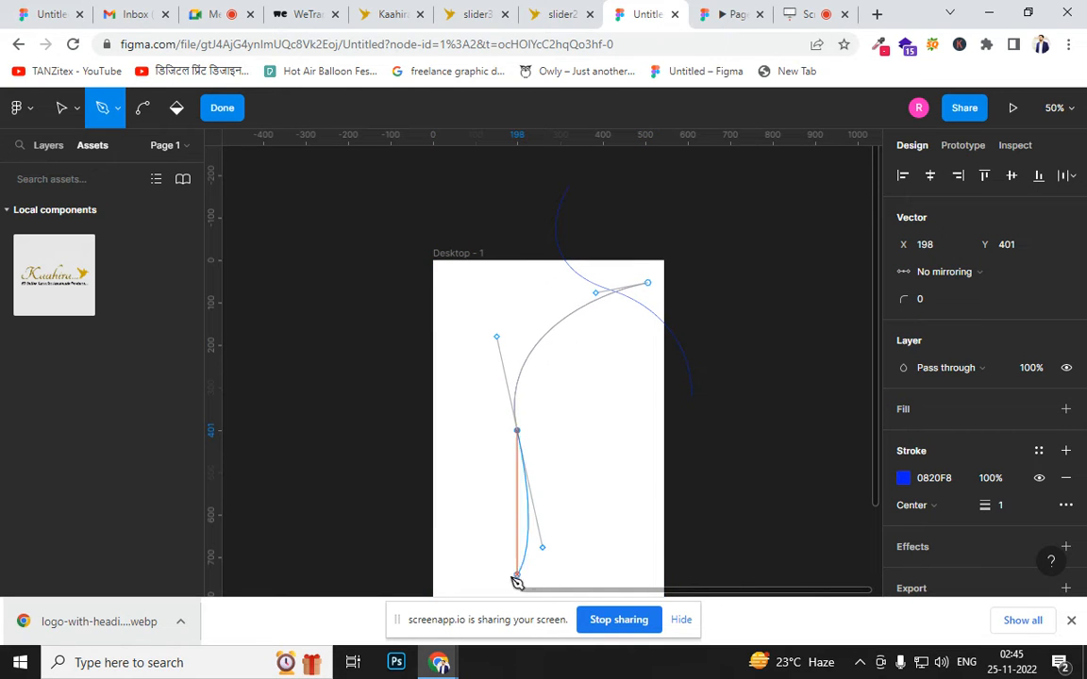
{"action": "left_click_drag", "start_coordinate": [431, 582], "coordinate": [436, 587]}
Bend the lower-left end of the second path by pulling out its end-point handle, and finish the path
{"action": "left_click_drag", "start_coordinate": [522, 500], "coordinate": [522, 313]}
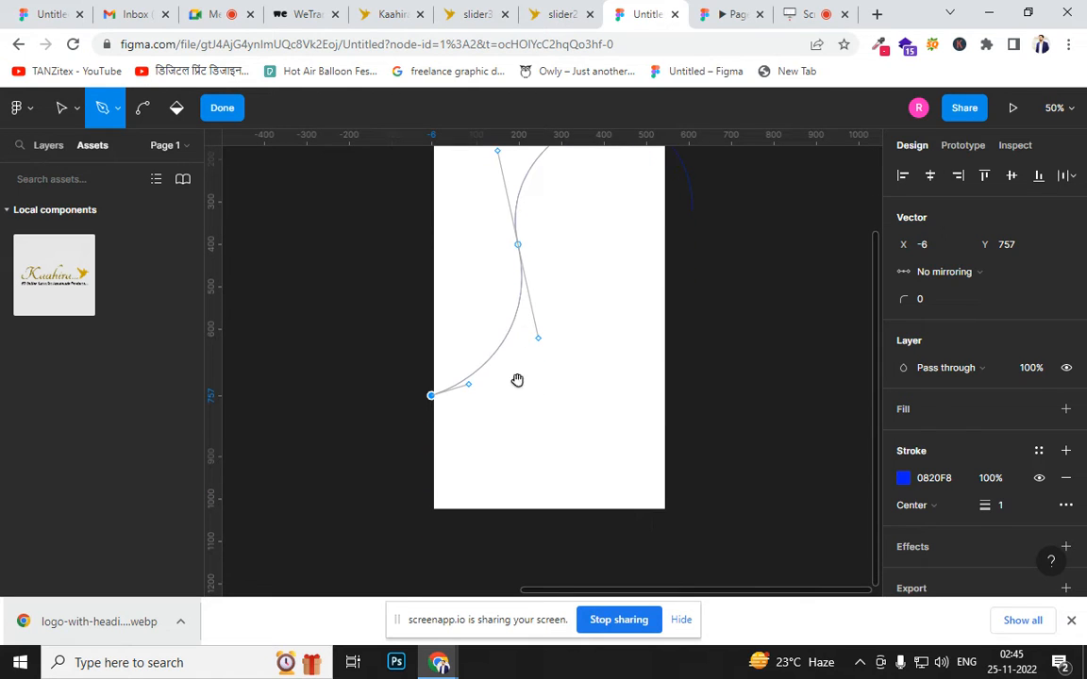
{"action": "key", "text": "ctrl"}
{"action": "left_click_drag", "start_coordinate": [432, 397], "coordinate": [490, 389]}
{"action": "key", "text": "ctrl"}
{"action": "scroll", "coordinate": [553, 260], "scroll_direction": "up", "scroll_amount": 2}
{"action": "scroll", "coordinate": [554, 259], "scroll_direction": "right", "scroll_amount": 2}
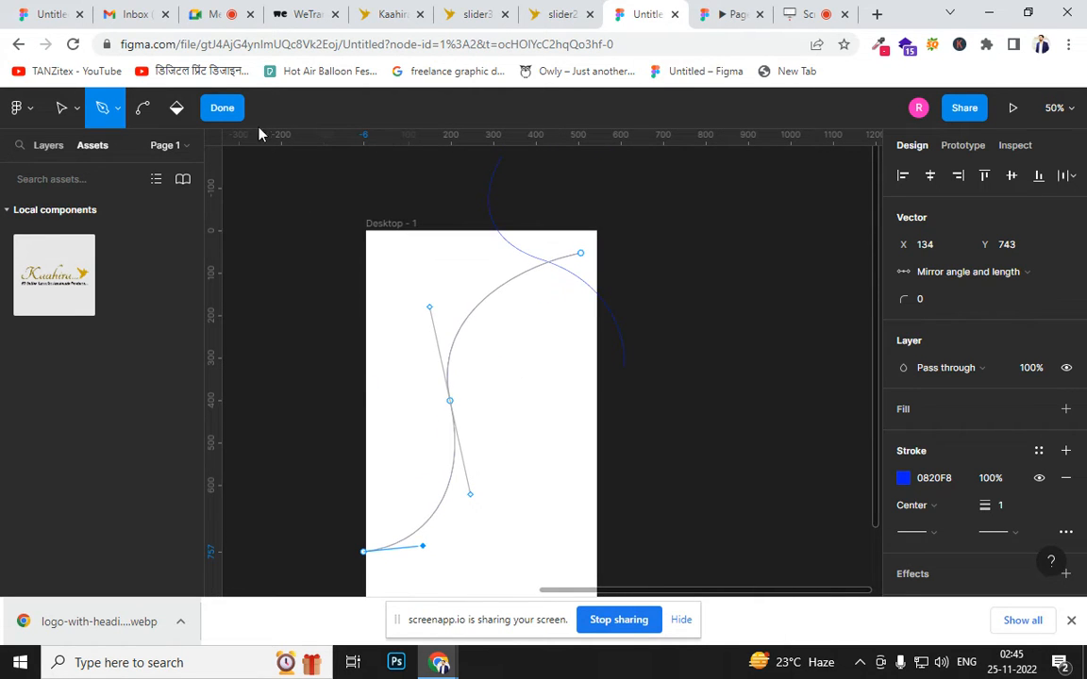
{"action": "left_click", "coordinate": [210, 104]}
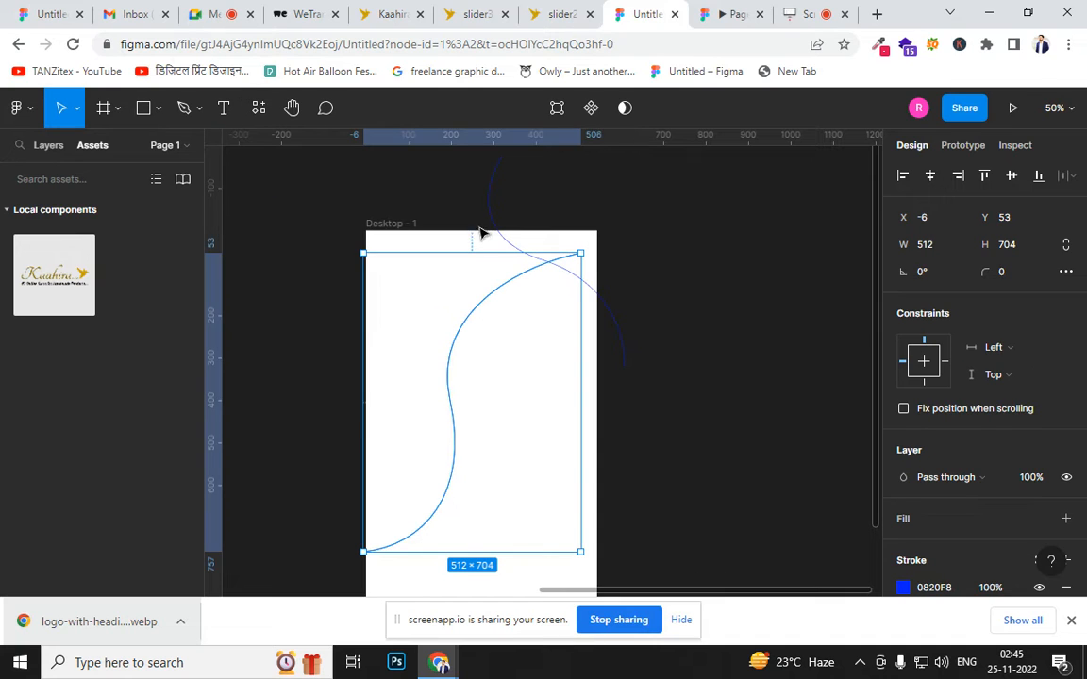
{"action": "left_click", "coordinate": [592, 295]}
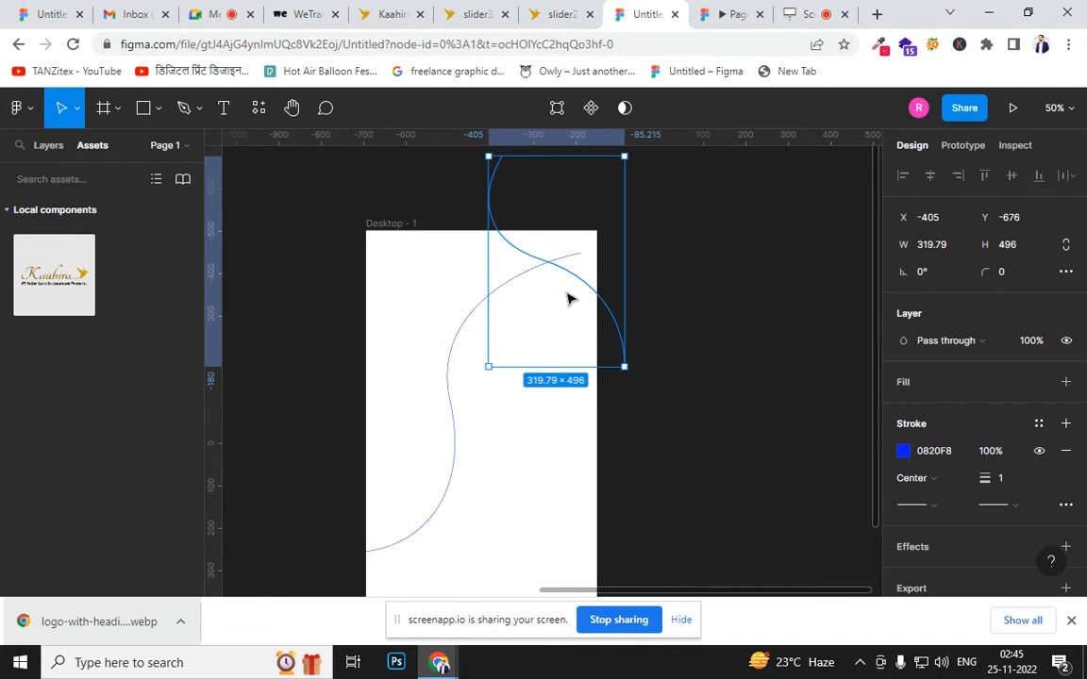
{"action": "left_click", "coordinate": [459, 339], "text": "shift"}
{"action": "right_click", "coordinate": [459, 339]}
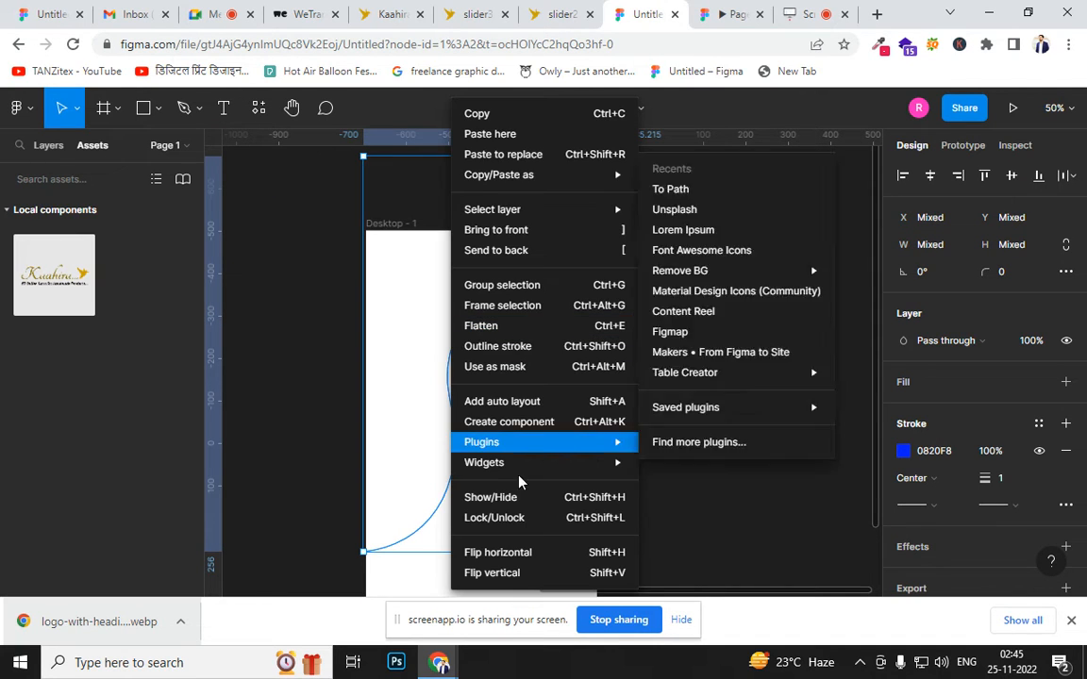
{"action": "mouse_move", "coordinate": [543, 463]}
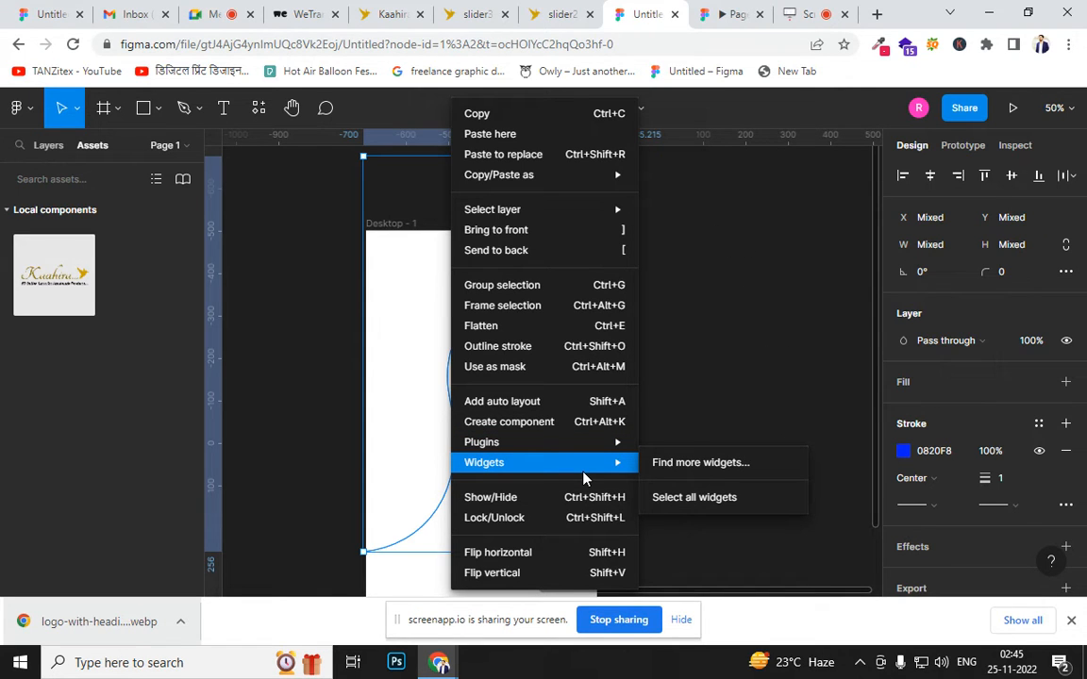
{"action": "left_click", "coordinate": [723, 476]}
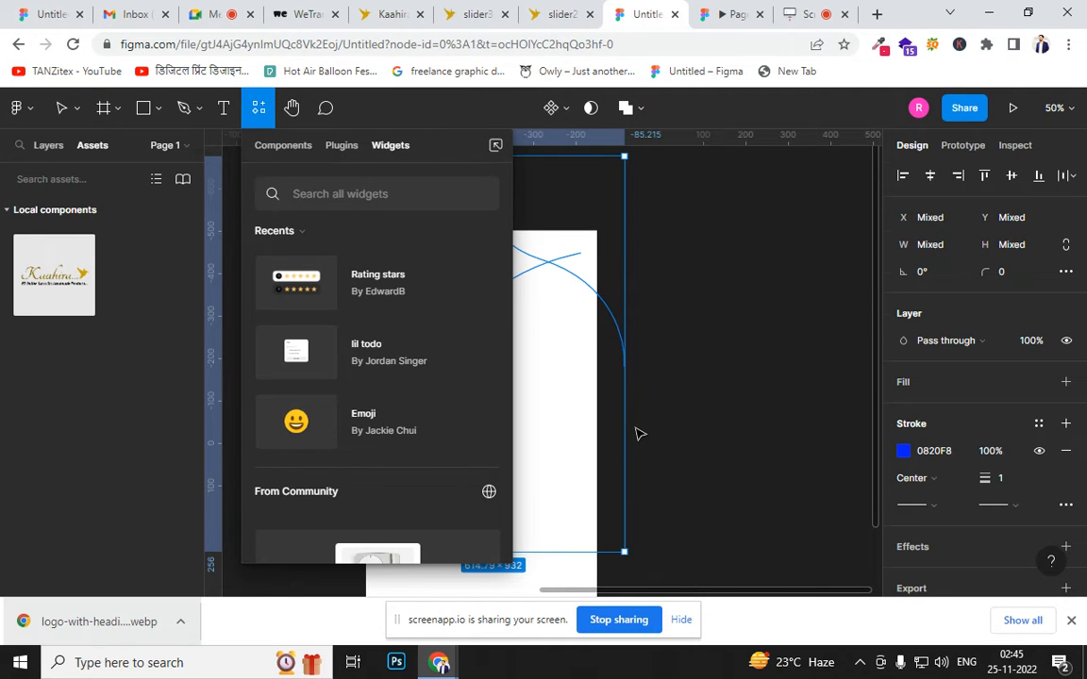
{"action": "left_click", "coordinate": [639, 434]}
Select both S-shaped paths and link them with the To Path plugin to repeat one curve along the other
{"action": "left_click", "coordinate": [451, 364]}
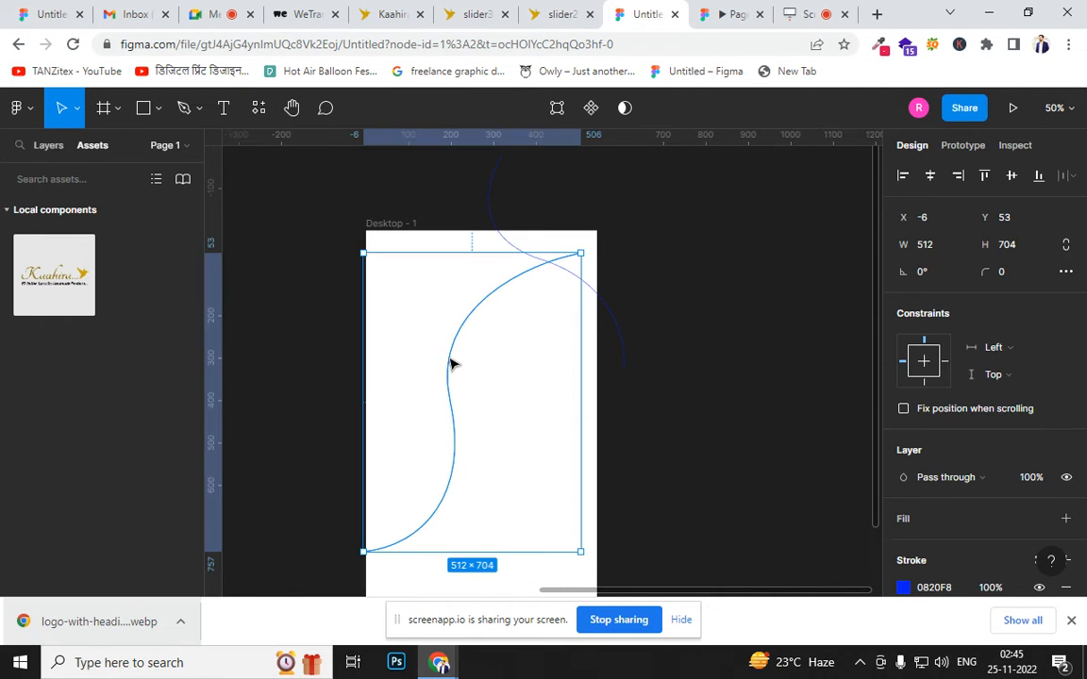
{"action": "left_click", "coordinate": [593, 287], "text": "shift"}
{"action": "right_click", "coordinate": [594, 290]}
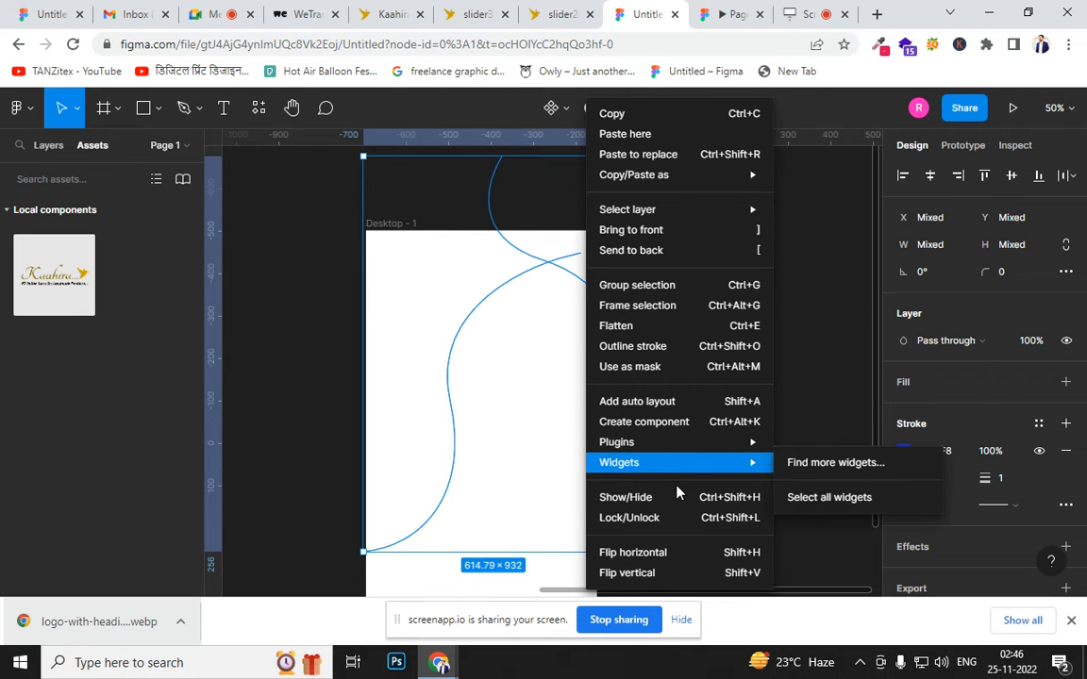
{"action": "mouse_move", "coordinate": [713, 454]}
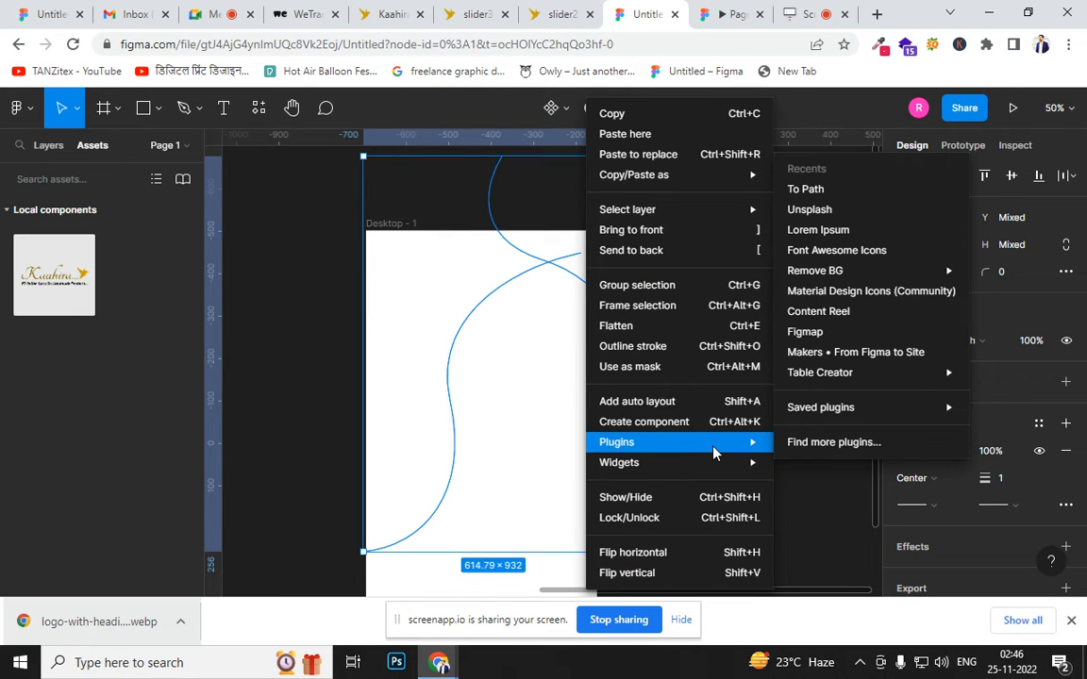
{"action": "left_click", "coordinate": [847, 197]}
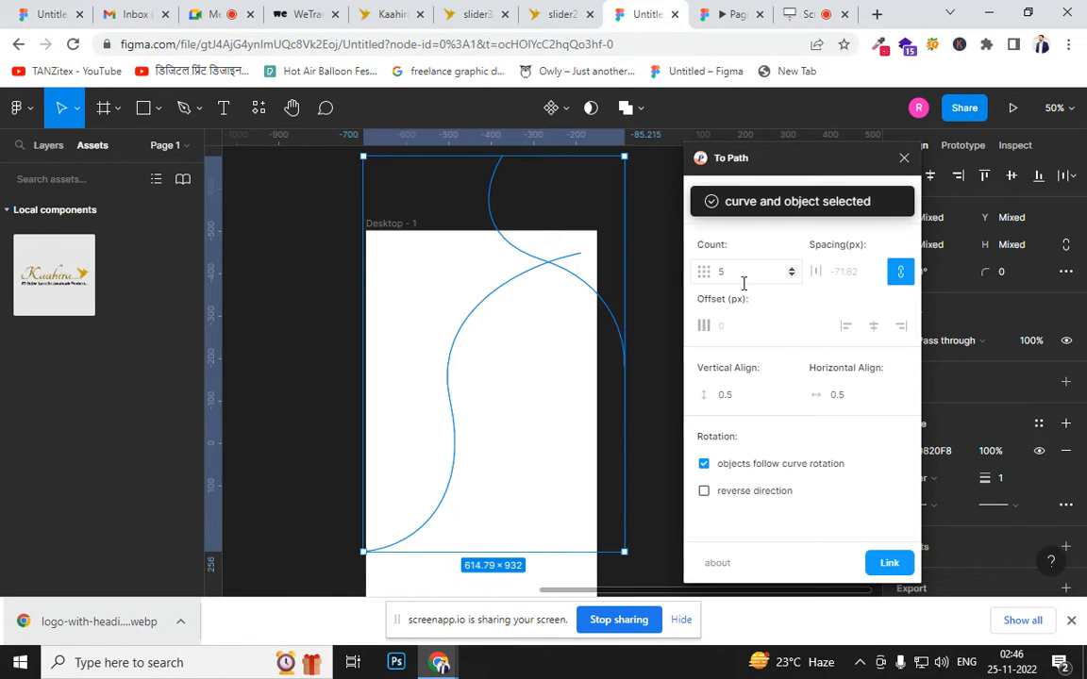
{"action": "left_click", "coordinate": [884, 564]}
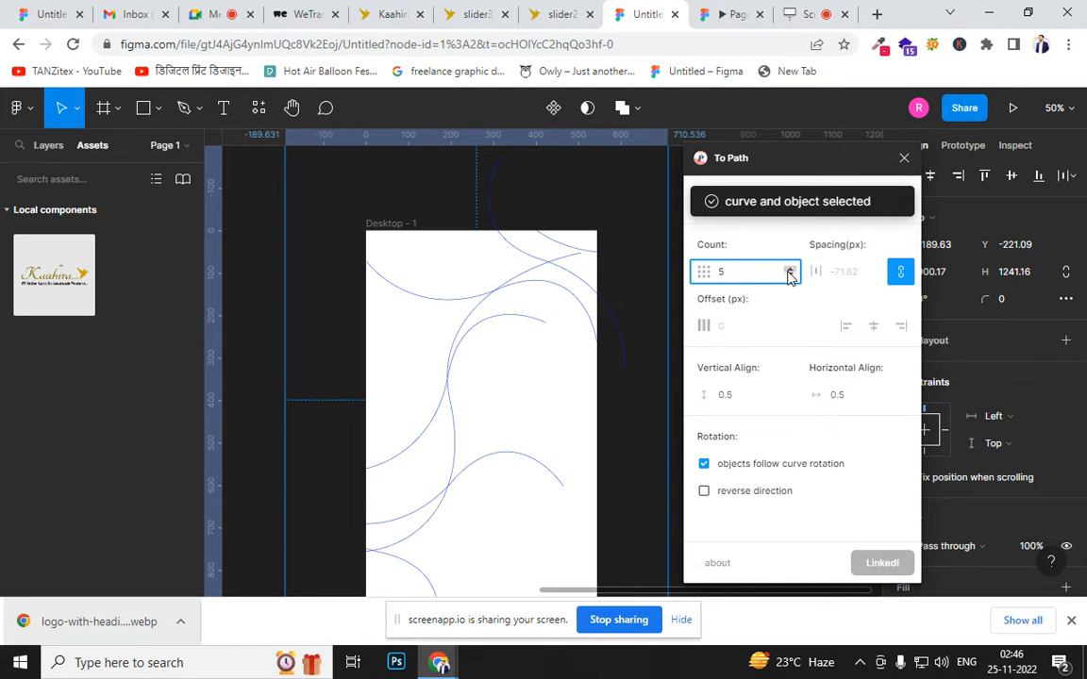
Raise the To Path copy count to 18
{"action": "left_click", "coordinate": [789, 269]}
{"action": "left_click", "coordinate": [790, 269]}
{"action": "left_click", "coordinate": [790, 270]}
{"action": "left_click", "coordinate": [790, 270]}
{"action": "left_click", "coordinate": [789, 270]}
{"action": "left_click", "coordinate": [790, 270]}
{"action": "left_click", "coordinate": [790, 270]}
{"action": "left_click", "coordinate": [790, 270]}
{"action": "left_click", "coordinate": [790, 270]}
{"action": "left_click", "coordinate": [790, 269]}
{"action": "left_click", "coordinate": [790, 270]}
{"action": "left_click", "coordinate": [789, 270]}
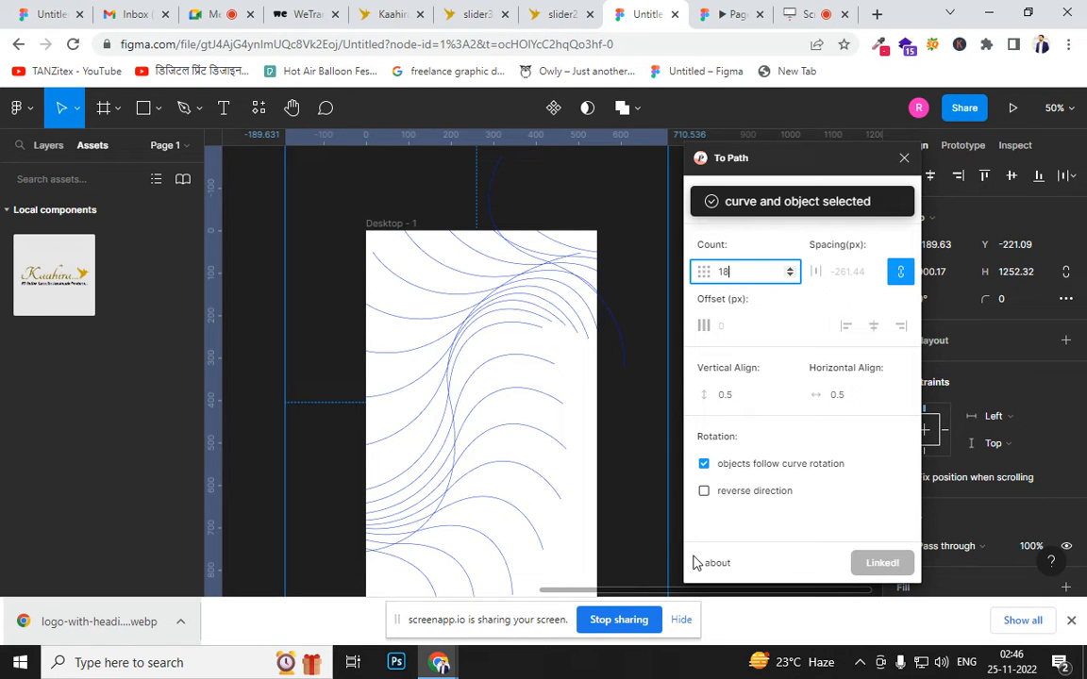
Rotate the original loose curve counter-clockwise and move it above Desktop - 1, and close the To Path plugin
{"action": "left_click", "coordinate": [625, 346]}
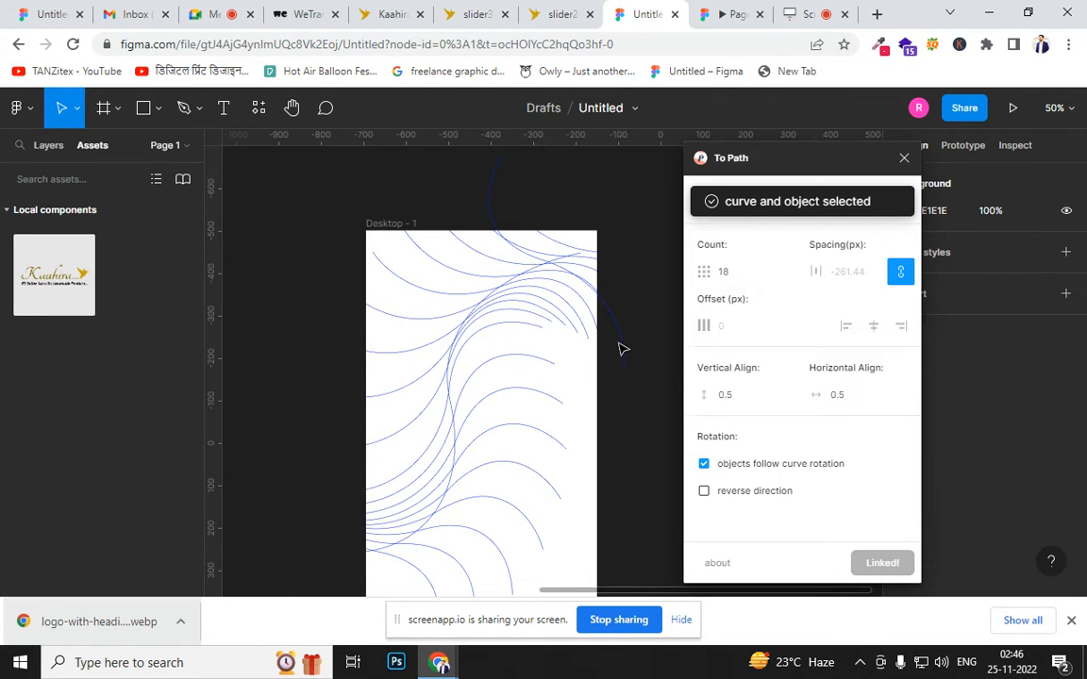
{"action": "left_click", "coordinate": [625, 349]}
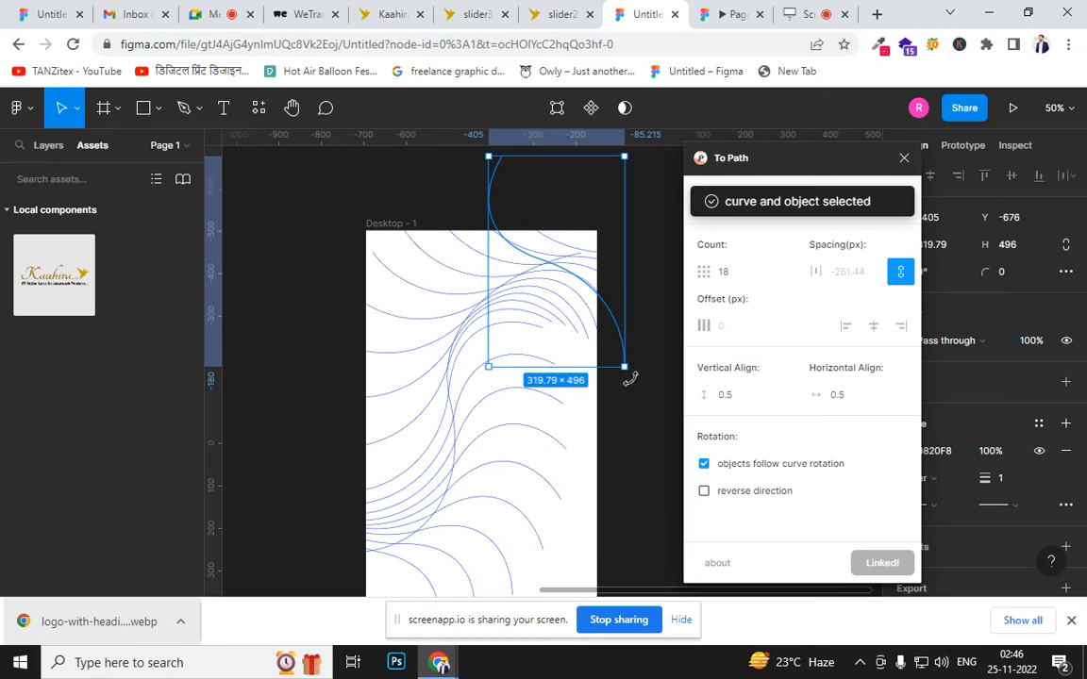
{"action": "left_click_drag", "start_coordinate": [658, 358], "coordinate": [679, 326]}
{"action": "left_click_drag", "start_coordinate": [623, 281], "coordinate": [619, 214]}
{"action": "left_click", "coordinate": [533, 462]}
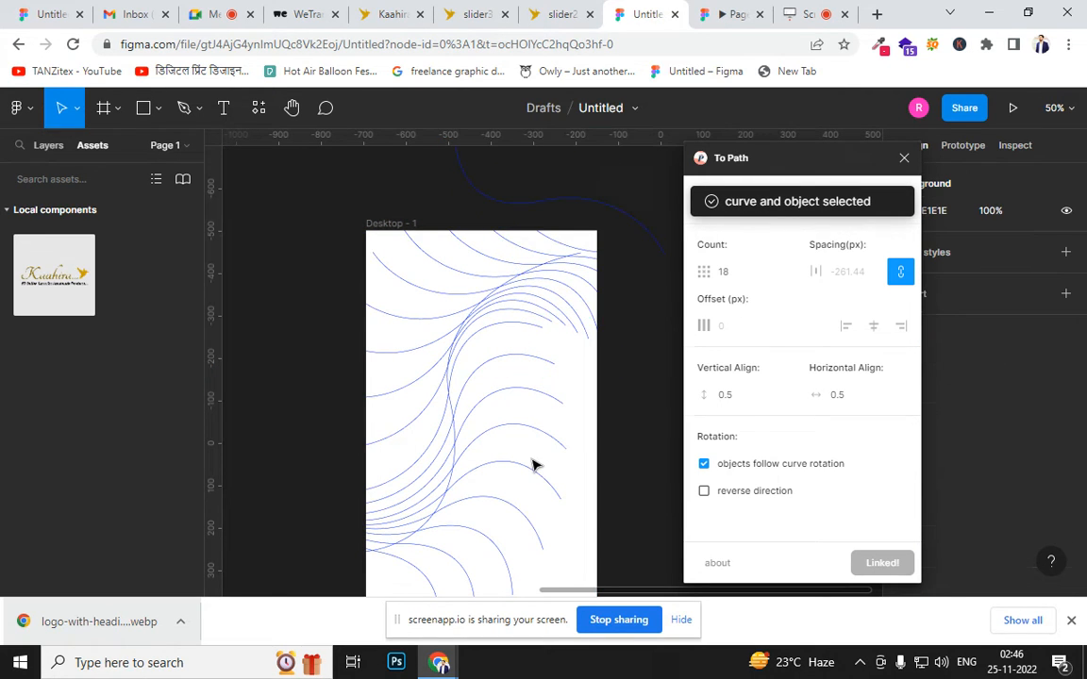
{"action": "left_click", "coordinate": [903, 161]}
{"action": "left_click_drag", "start_coordinate": [665, 441], "coordinate": [701, 471]}
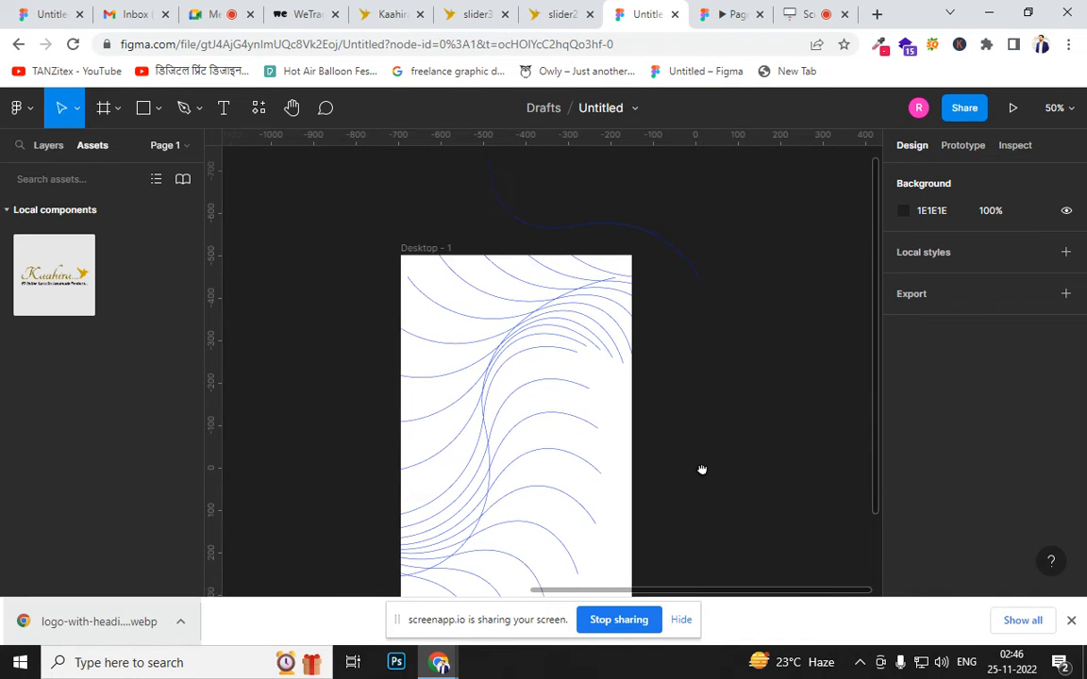
{"action": "left_click", "coordinate": [412, 253]}
{"action": "key", "text": "Delete"}
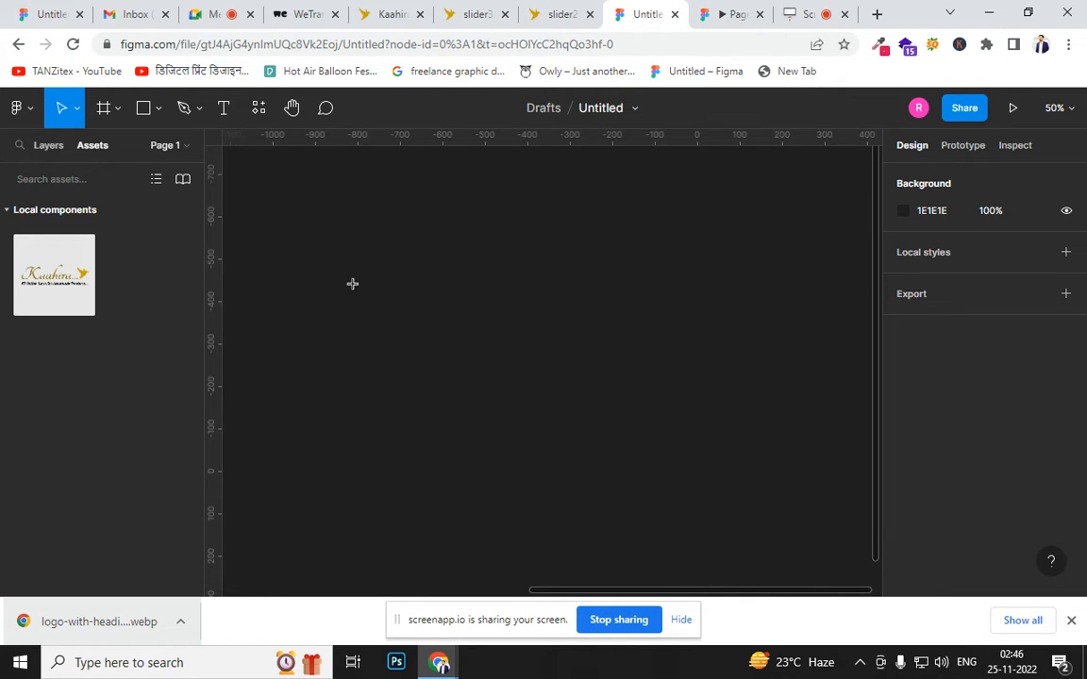
{"action": "key", "text": "f"}
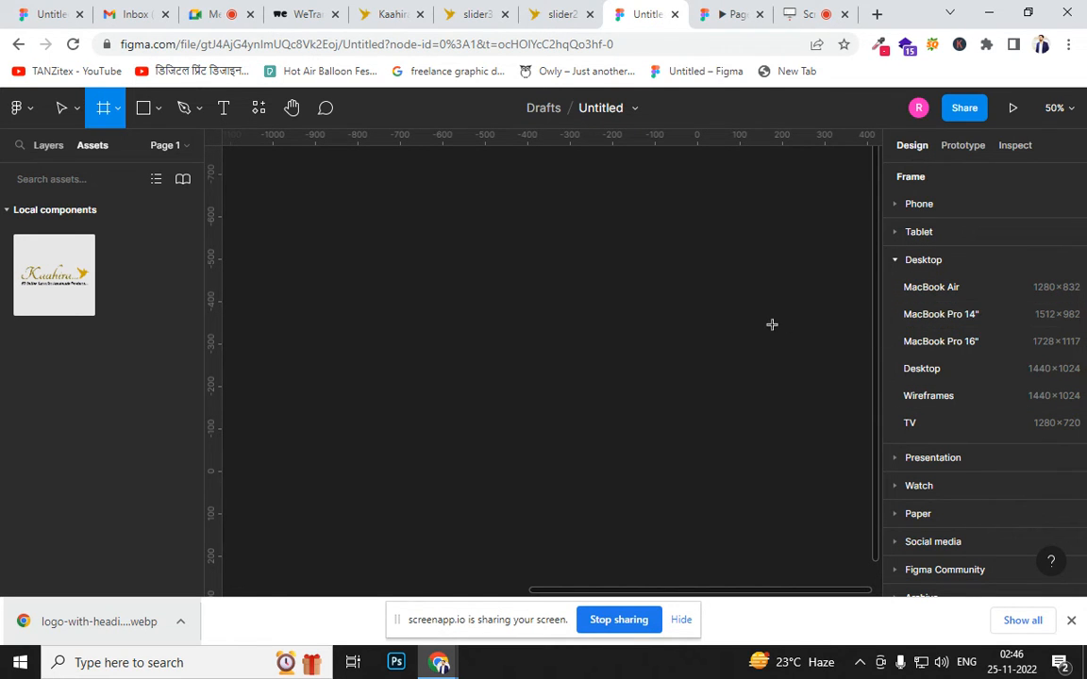
{"action": "key", "text": "ctrl+z"}
{"action": "key", "text": "ctrl+z"}
{"action": "key", "text": "ctrl+z"}
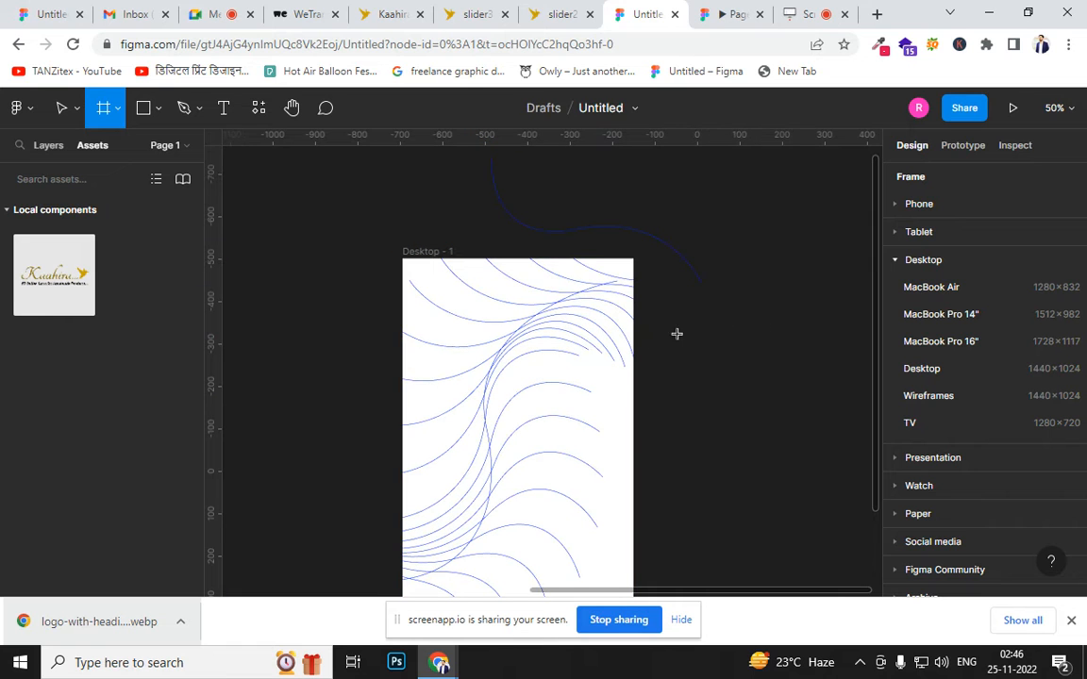
{"action": "left_click", "coordinate": [516, 401]}
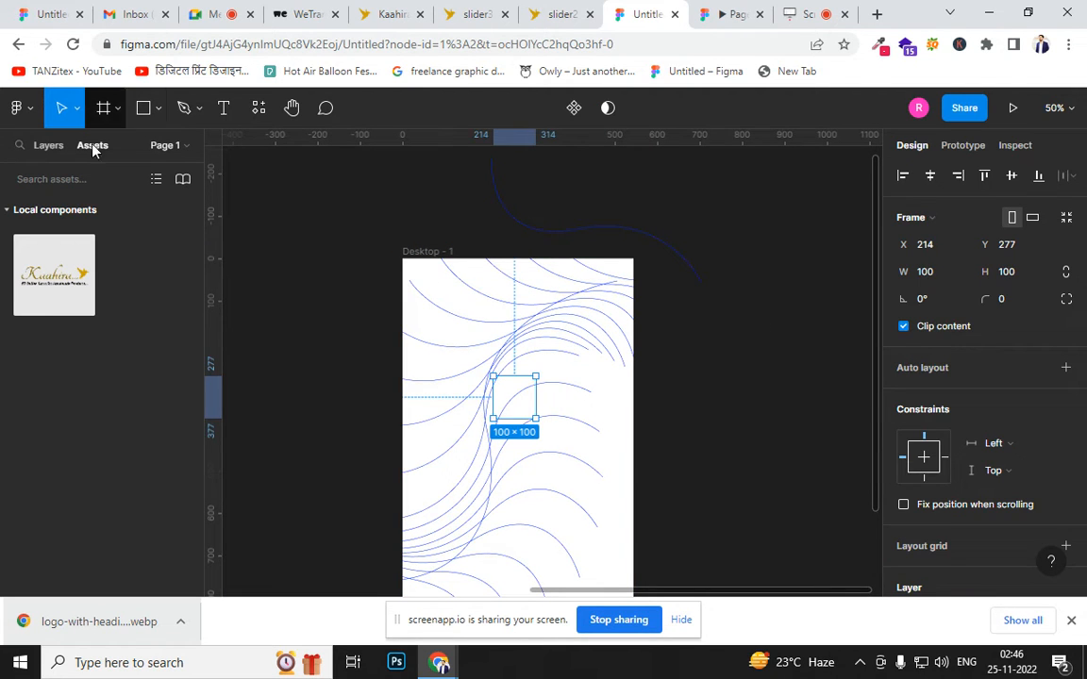
Delete the Desktop - 1 frame together with the loose curve, and draw a new frame about 696 × 806
{"action": "left_click_drag", "start_coordinate": [334, 239], "coordinate": [666, 489]}
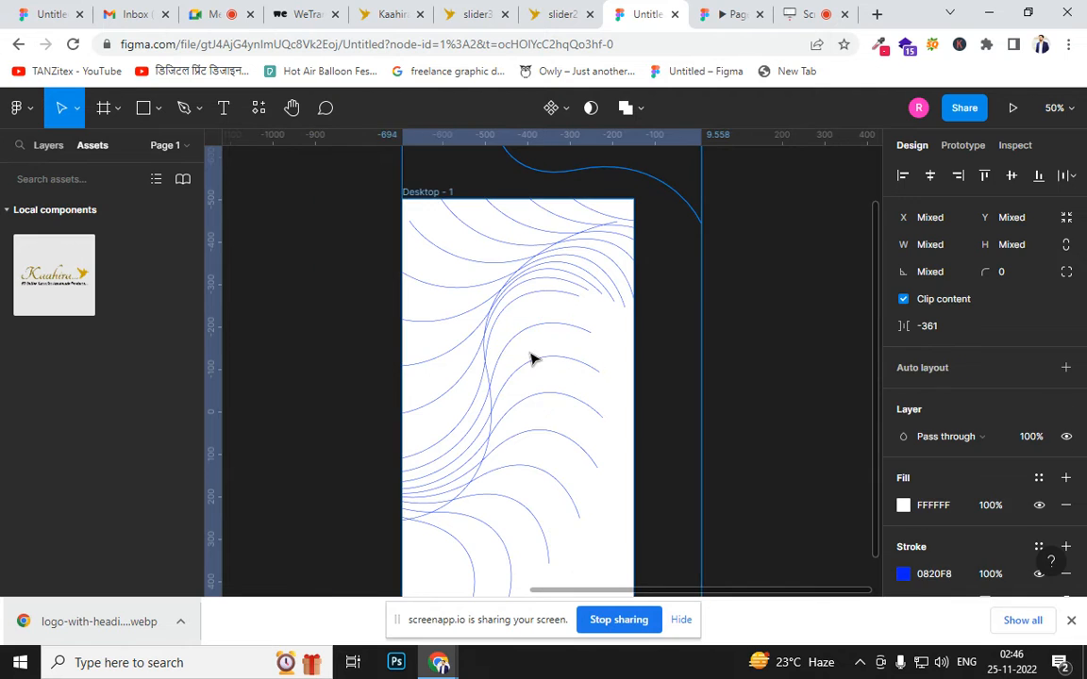
{"action": "key", "text": "Delete"}
{"action": "key", "text": "f"}
{"action": "left_click_drag", "start_coordinate": [412, 216], "coordinate": [708, 558]}
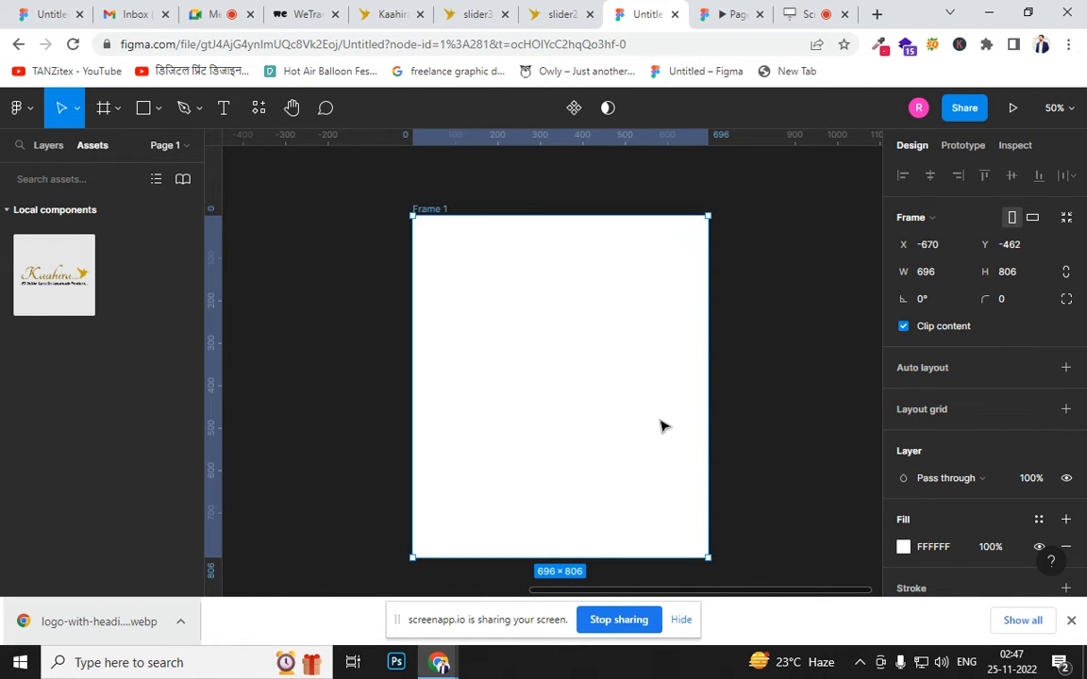
Draw a circle about 216 × 216 in Frame 1 and duplicate it across the frame to make five circles
{"action": "left_click", "coordinate": [154, 110]}
{"action": "left_click", "coordinate": [139, 216]}
{"action": "left_click_drag", "start_coordinate": [449, 256], "coordinate": [542, 350]}
{"action": "left_click_drag", "start_coordinate": [487, 310], "coordinate": [660, 404]}
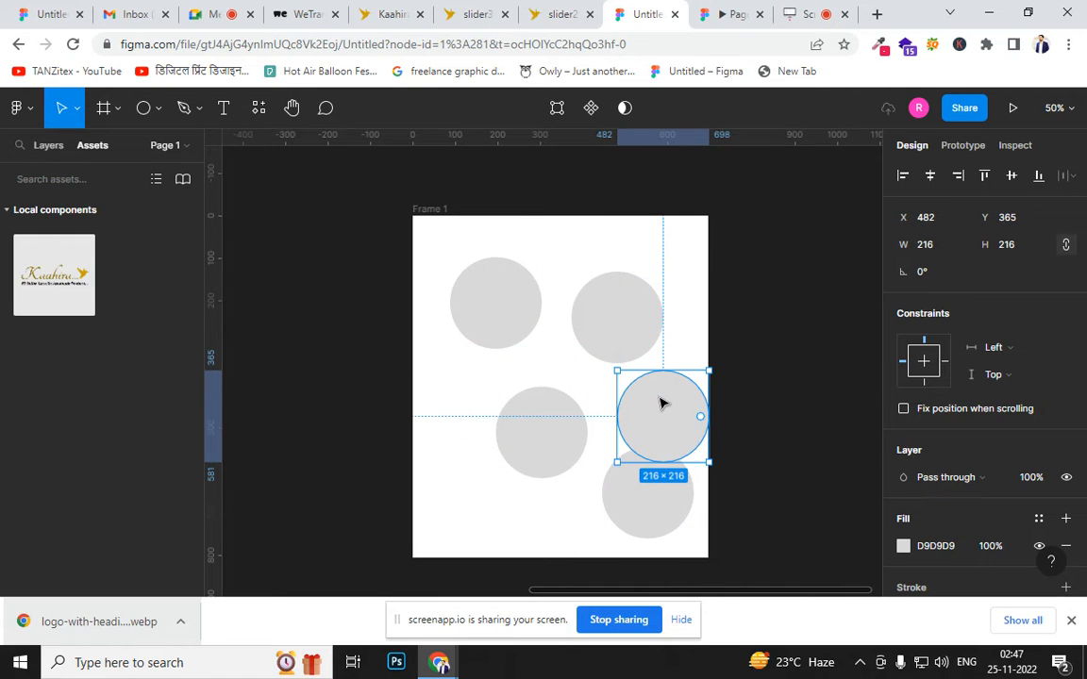
Toggle outline view on and off repeatedly to compare the circles' outlines with their filled appearance
{"action": "key", "text": "ctrl+y"}
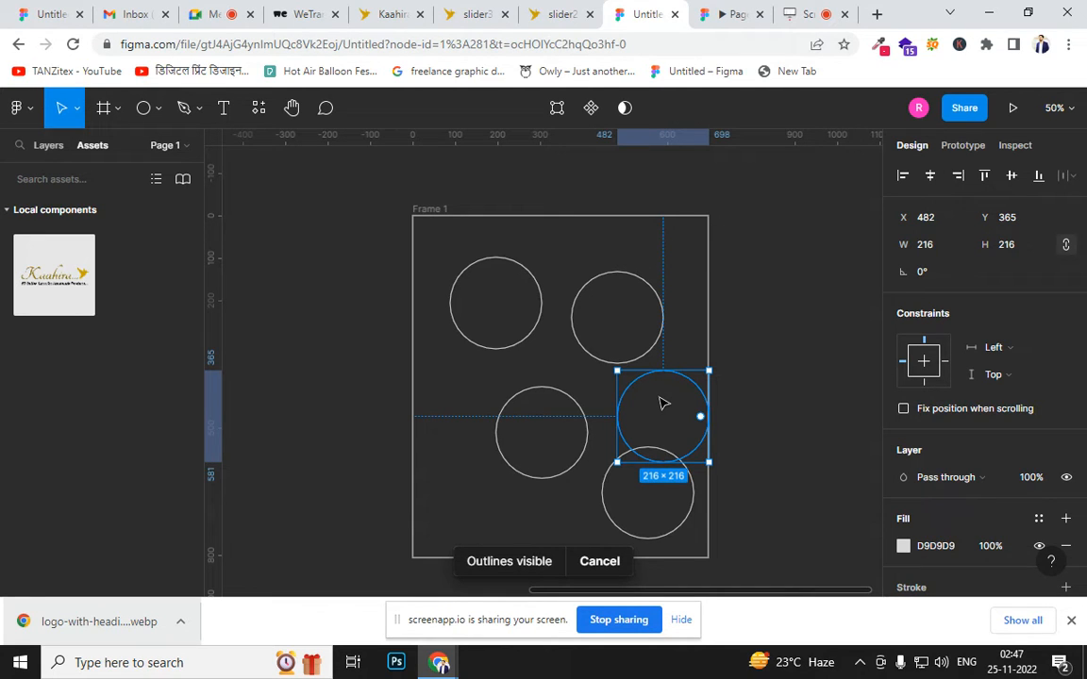
{"action": "key", "text": "ctrl+y"}
{"action": "key", "text": "ctrl+y"}
{"action": "key", "text": "ctrl+y"}
{"action": "key", "text": "ctrl+y"}
{"action": "key", "text": "ctrl+y"}
{"action": "key", "text": "ctrl+y"}
{"action": "key", "text": "ctrl+y"}
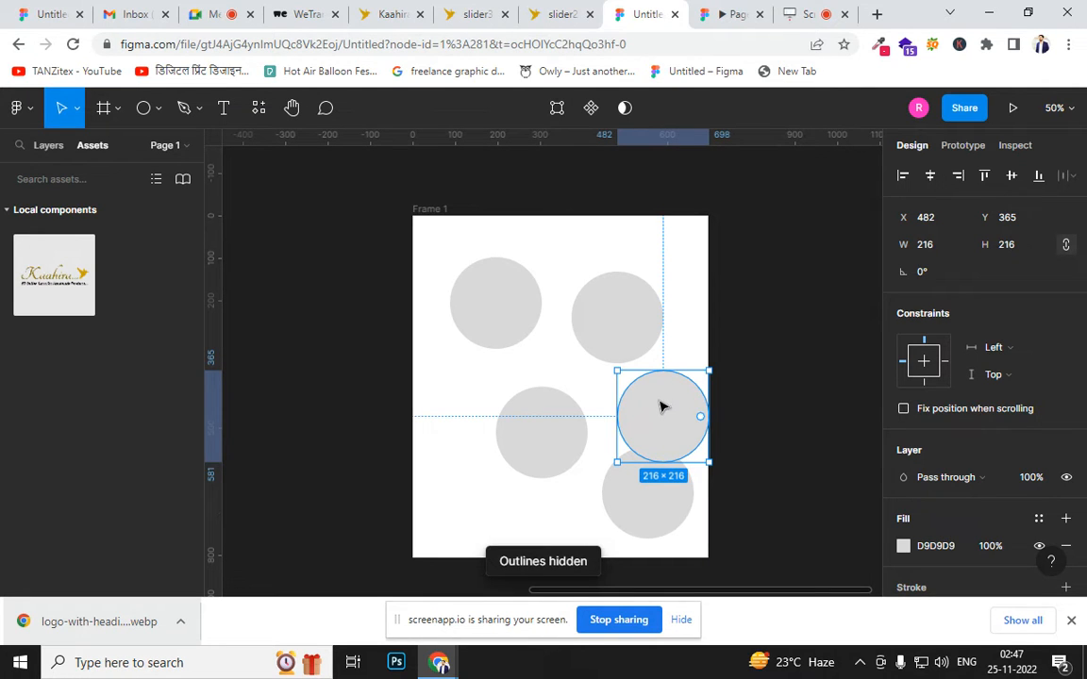
Move the selected circle over Frame 1's upper-right corner, and place the upper-left circle at X 66, Y 78 with its fill hidden
{"action": "left_click_drag", "start_coordinate": [675, 397], "coordinate": [710, 245]}
{"action": "mouse_move", "coordinate": [503, 296]}
{"action": "left_mouse_down"}
{"action": "mouse_move", "coordinate": [536, 301]}
{"action": "mouse_move", "coordinate": [446, 224]}
{"action": "mouse_move", "coordinate": [490, 288]}
{"action": "left_mouse_up"}
{"action": "left_click", "coordinate": [1039, 545]}
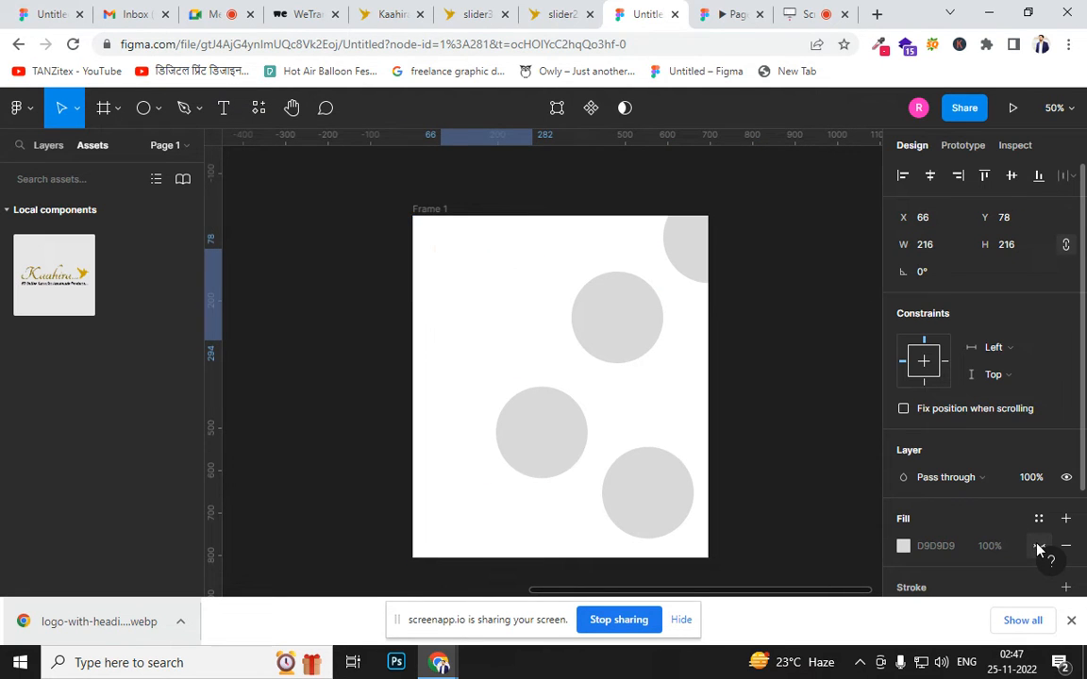
Use outline view to select the unfilled upper-left circle and the lower-left circle, and return to normal view
{"action": "key", "text": "ctrl+y"}
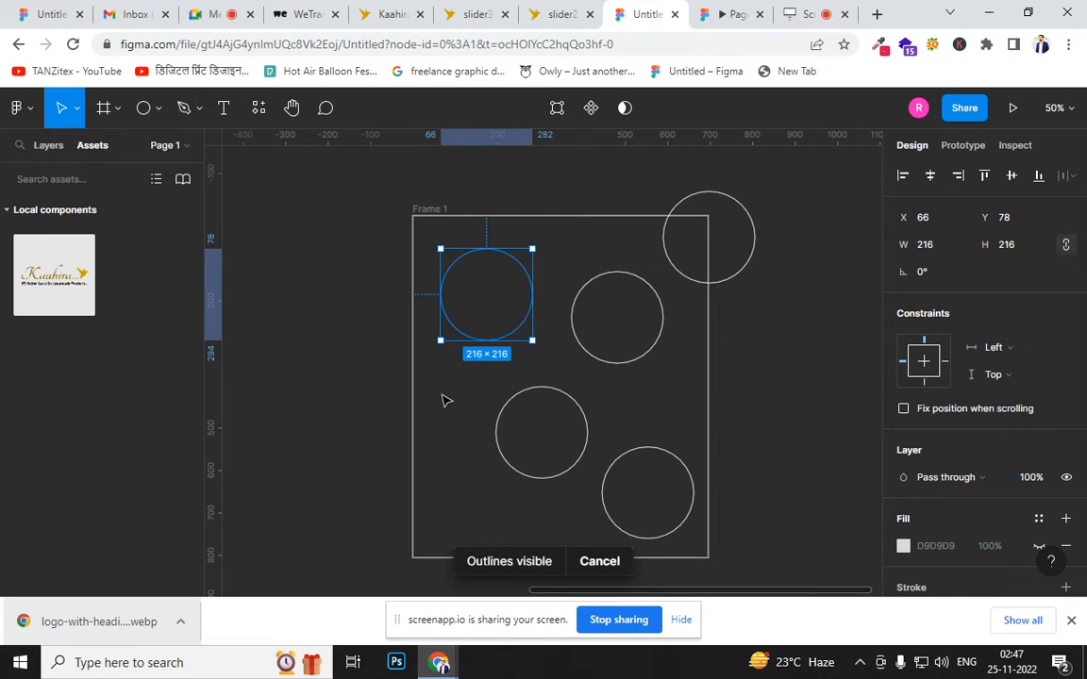
{"action": "left_click", "coordinate": [481, 338]}
{"action": "left_click_drag", "start_coordinate": [478, 240], "coordinate": [543, 397]}
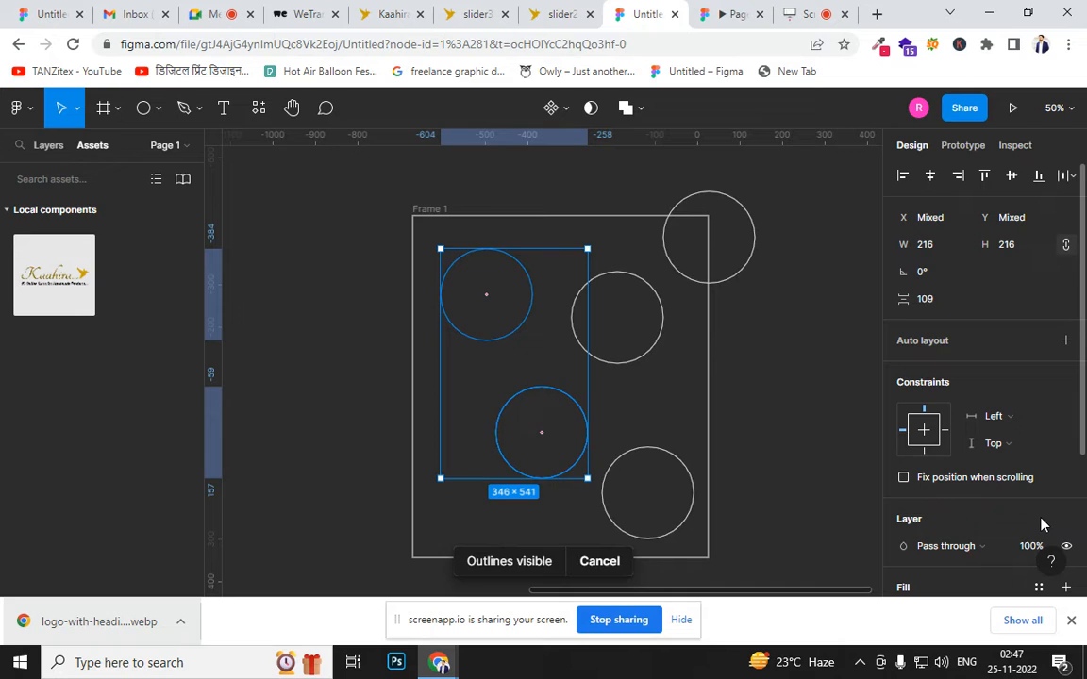
{"action": "key", "text": "ctrl+y"}
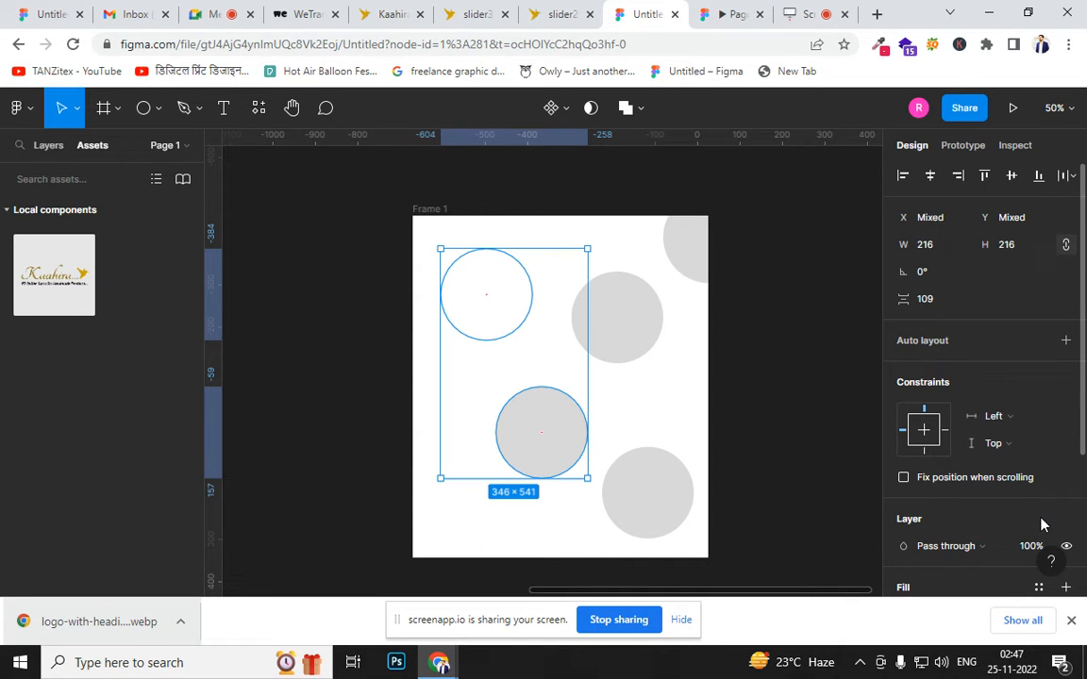
Flip the two selected circles horizontally back and forth until they are back in their original arrangement
{"action": "key", "text": "shift+h"}
{"action": "key", "text": "shift+h"}
{"action": "key", "text": "shift+h"}
{"action": "key", "text": "shift+h"}
{"action": "key", "text": "shift+h"}
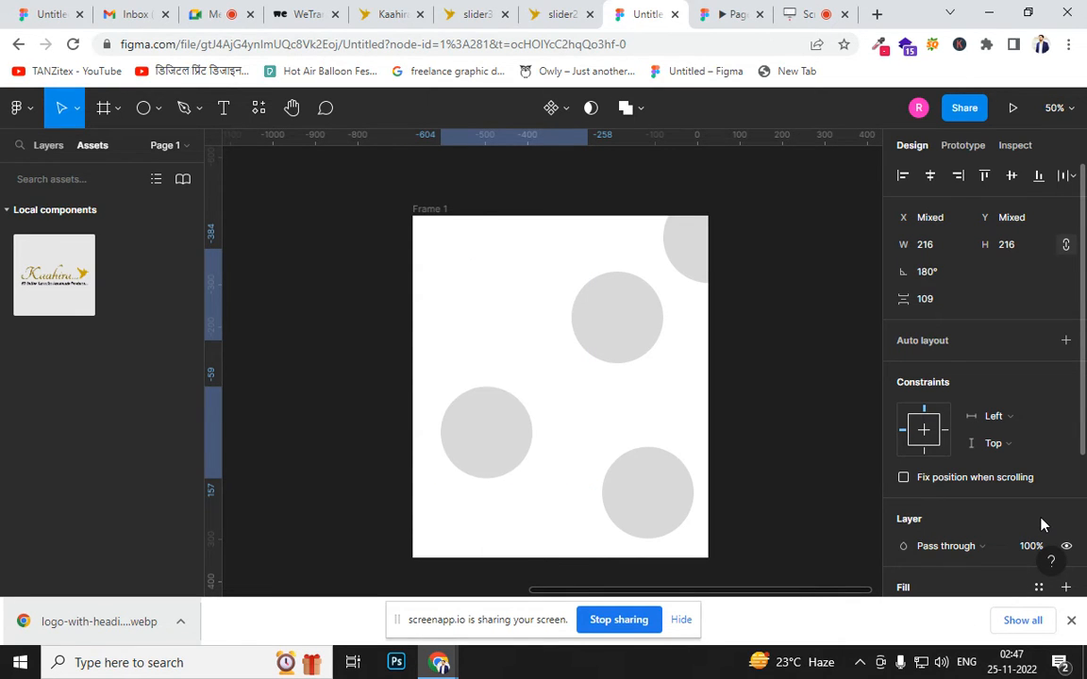
{"action": "key", "text": "shift+h"}
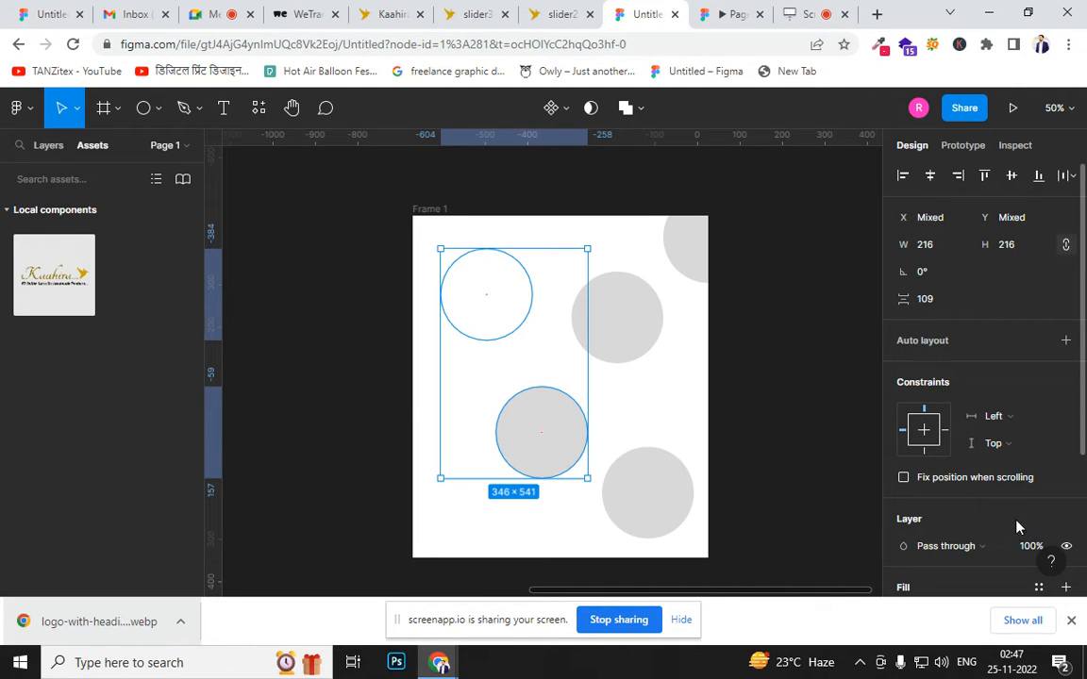
{"action": "key", "text": "shift+h"}
{"action": "key", "text": "shift+h"}
{"action": "key", "text": "shift+h"}
{"action": "key", "text": "shift+h"}
{"action": "key", "text": "shift+h"}
{"action": "key", "text": "shift+h"}
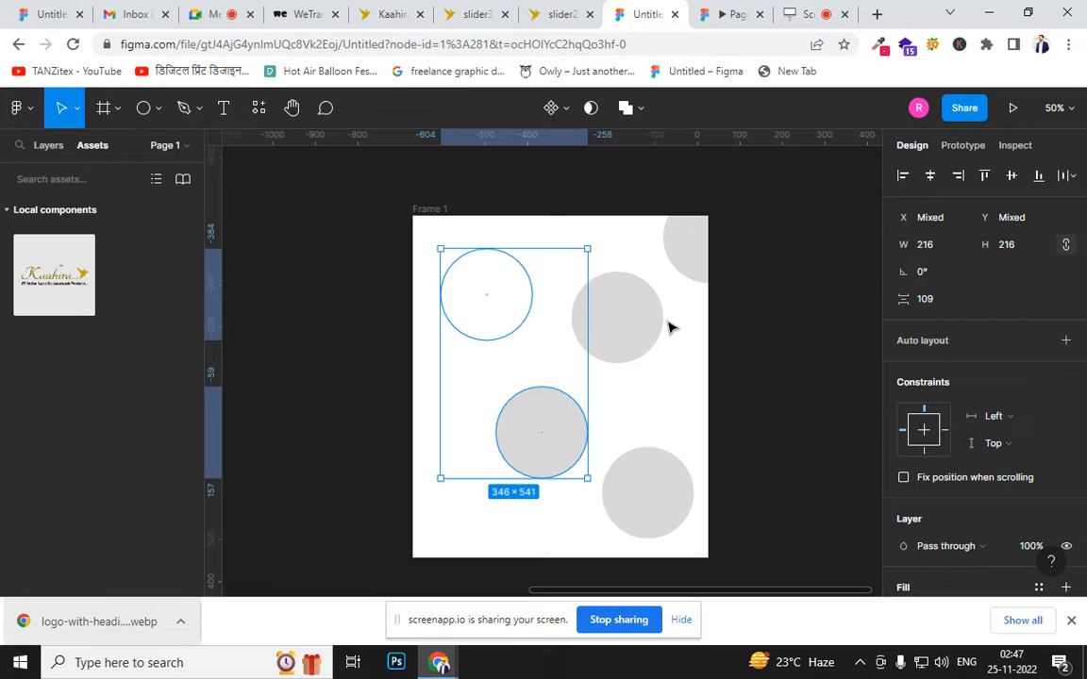
Move the filled lower-left circle to X 36, Y 281, undo and redo the move, and clear the selection
{"action": "left_click_drag", "start_coordinate": [530, 447], "coordinate": [477, 408]}
{"action": "key", "text": "ctrl+z"}
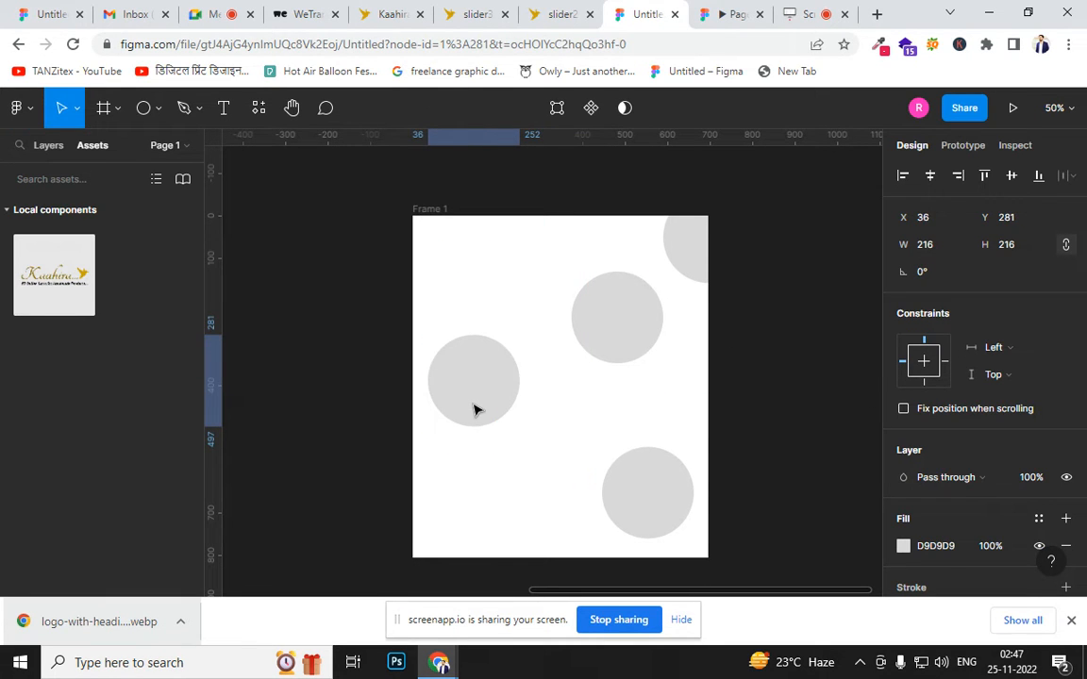
{"action": "key", "text": "ctrl+shift+z"}
{"action": "key", "text": "ctrl+z"}
{"action": "key", "text": "ctrl+shift+z"}
{"action": "left_click", "coordinate": [737, 384]}
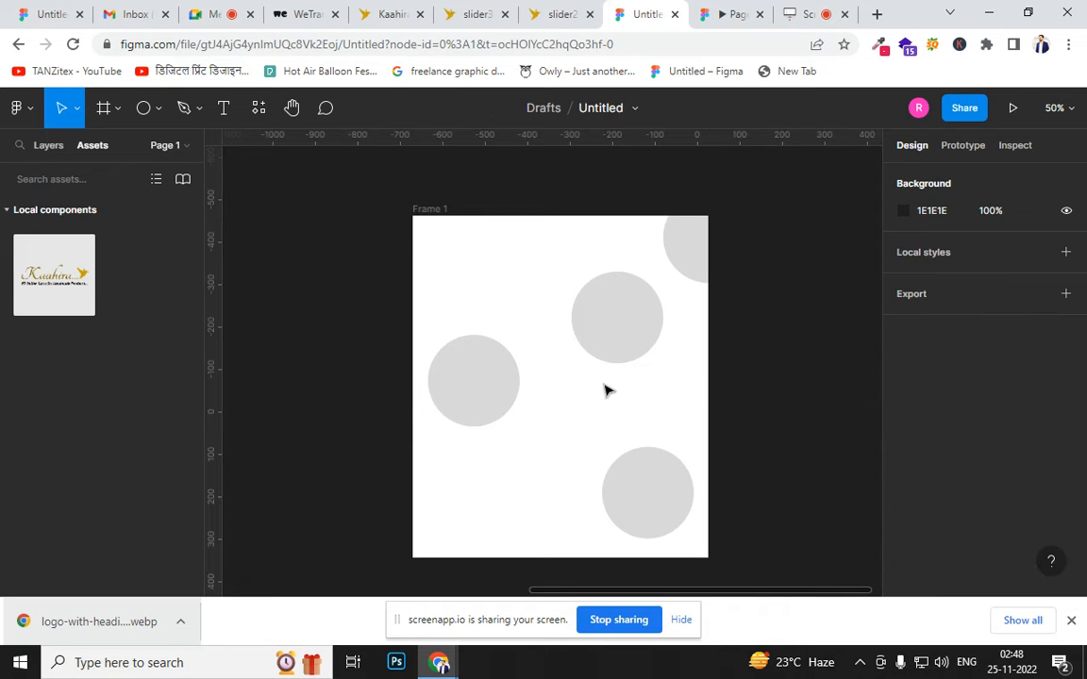
Select all five circles, check them in outline view, and return to normal view with nothing selected
{"action": "left_click_drag", "start_coordinate": [380, 216], "coordinate": [683, 501]}
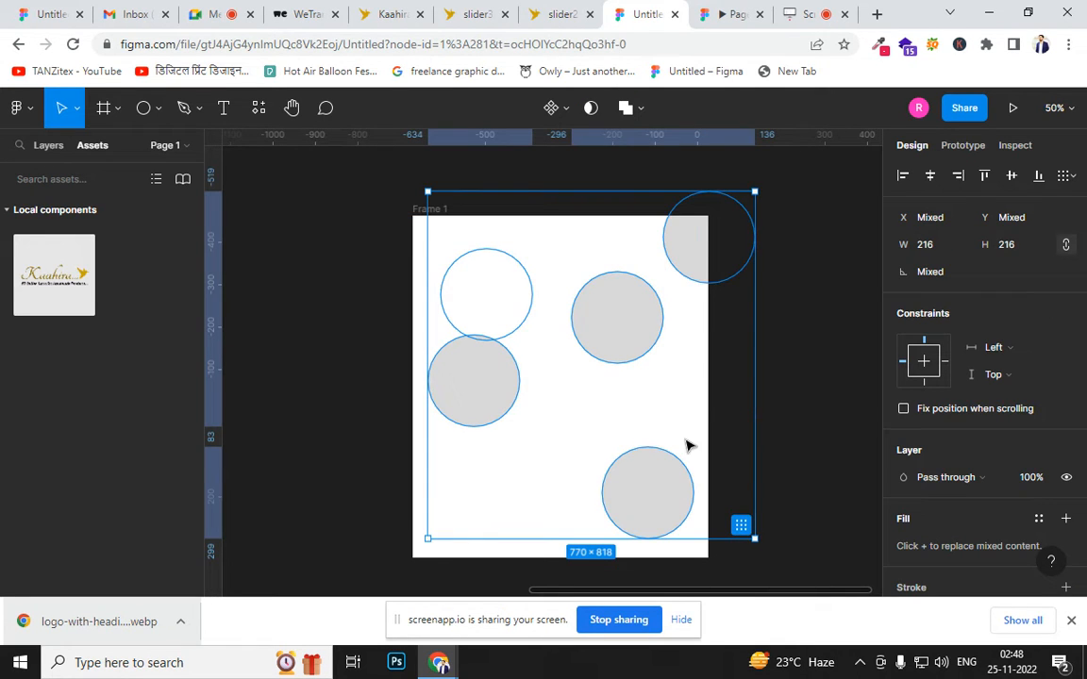
{"action": "key", "text": "ctrl+y"}
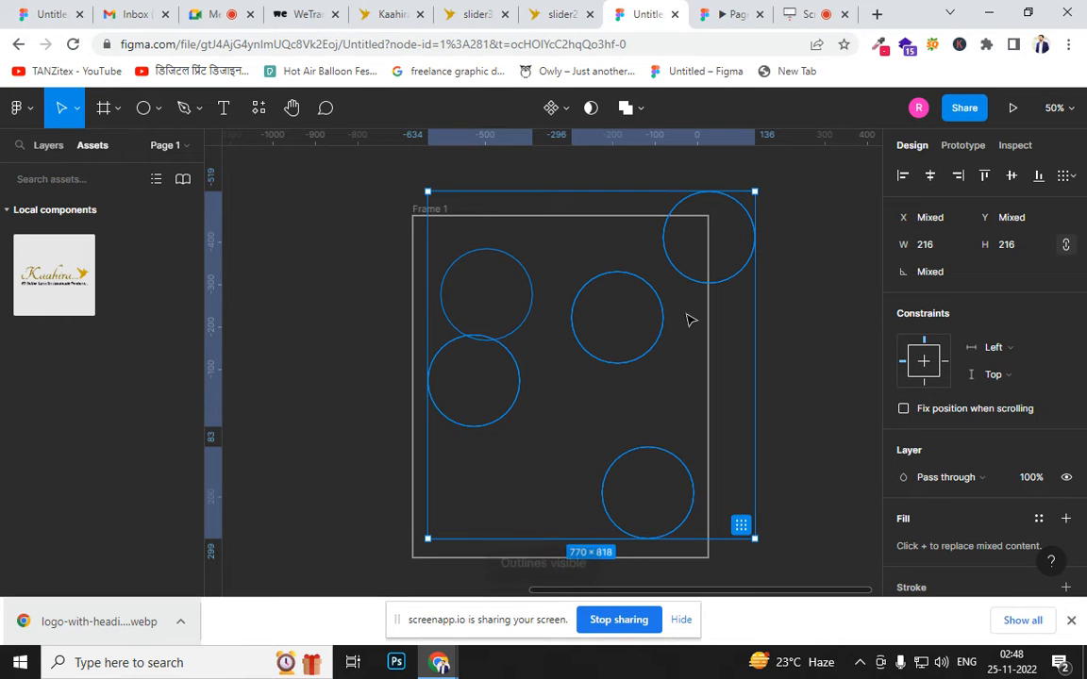
{"action": "key", "text": "ctrl+y"}
{"action": "left_click", "coordinate": [603, 394]}
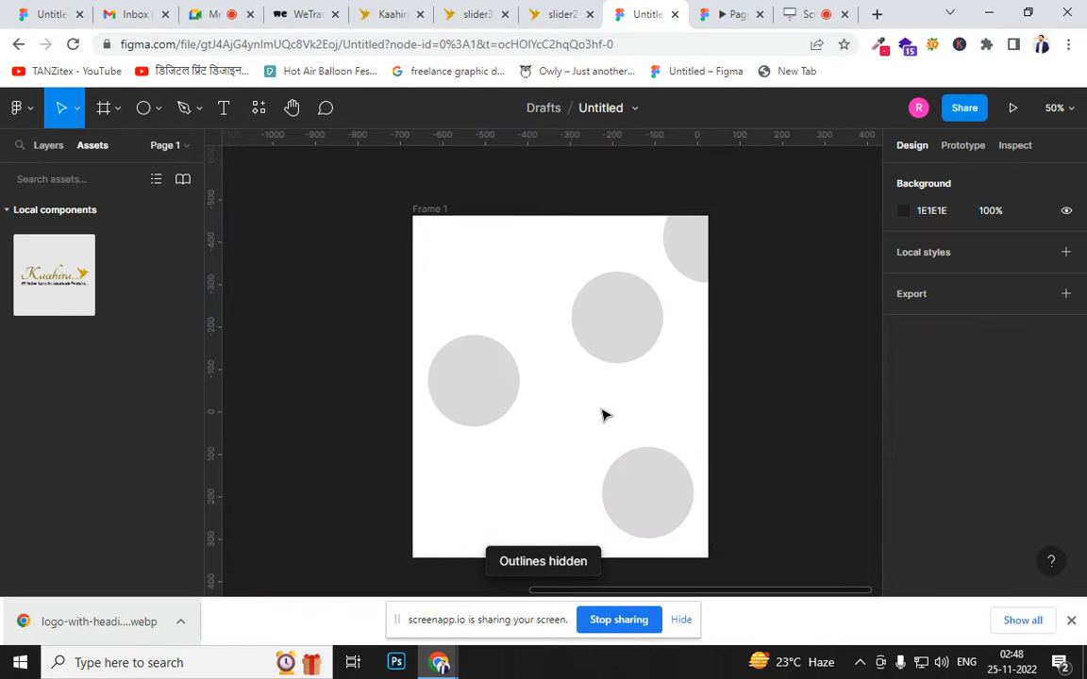
Show the file's layer list instead of the assets, and open and dismiss the quick actions search
{"action": "left_click", "coordinate": [47, 147]}
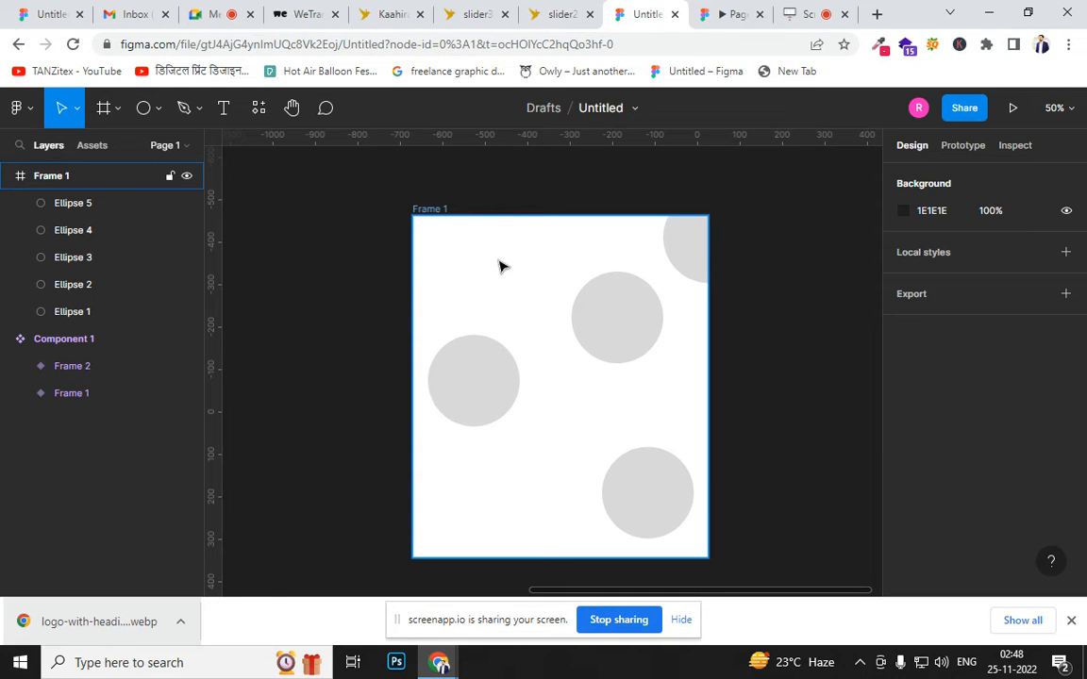
{"action": "key", "text": "ctrl+slash"}
{"action": "type", "text": "|"}
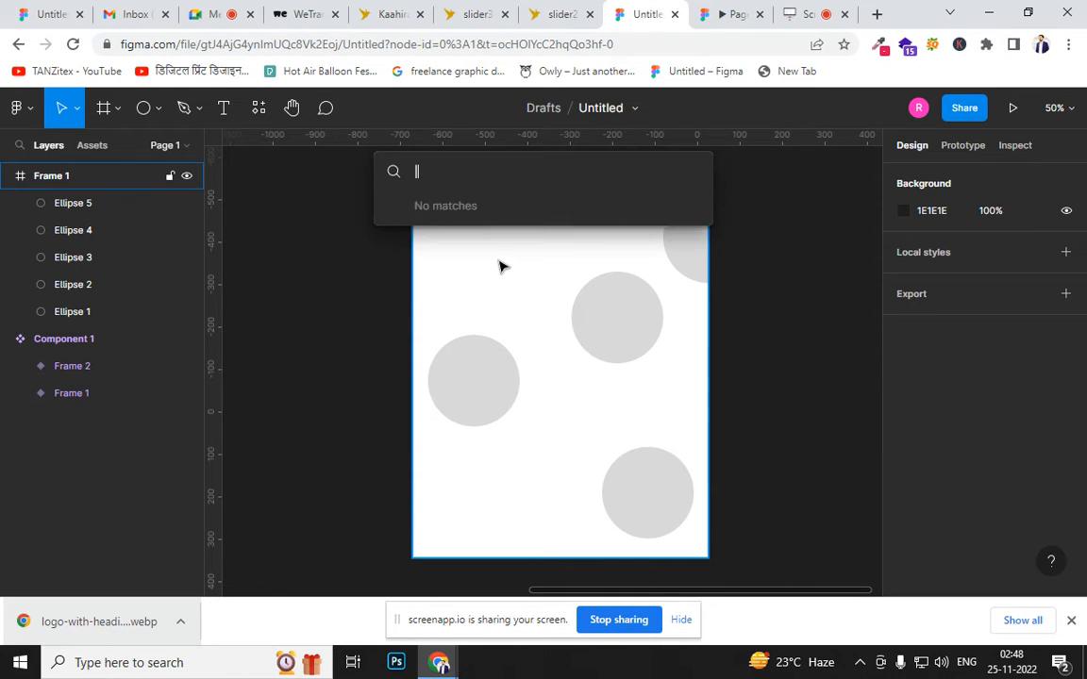
{"action": "key", "text": "Escape"}
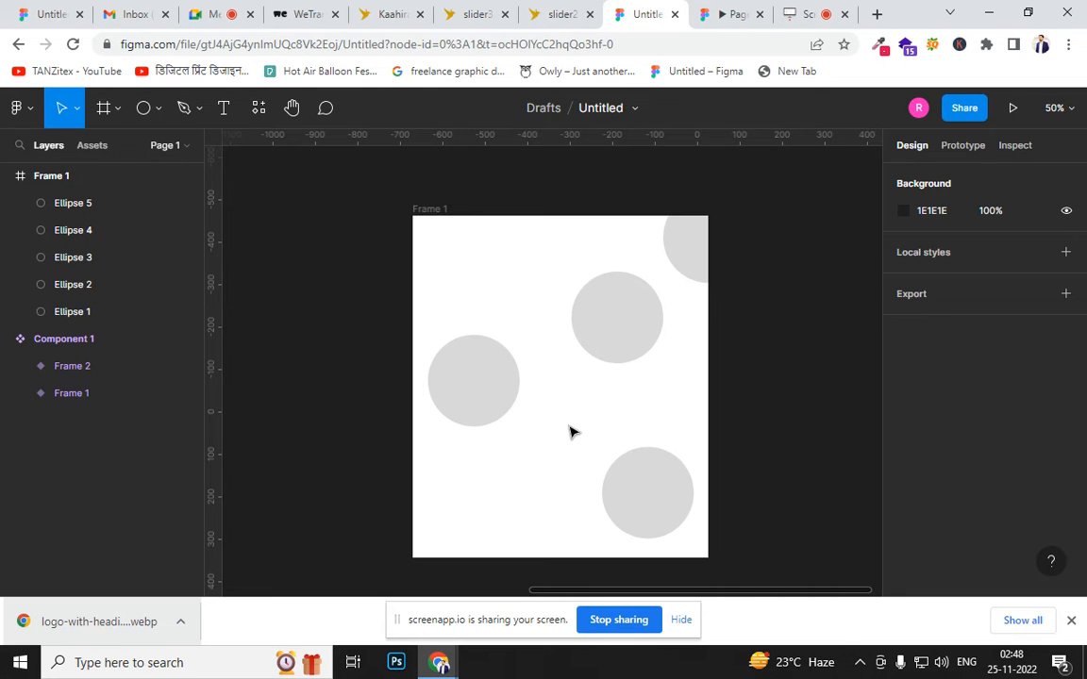
Hide and show the interface panels repeatedly, leaving them shown around the canvas
{"action": "key", "text": "ctrl+backslash"}
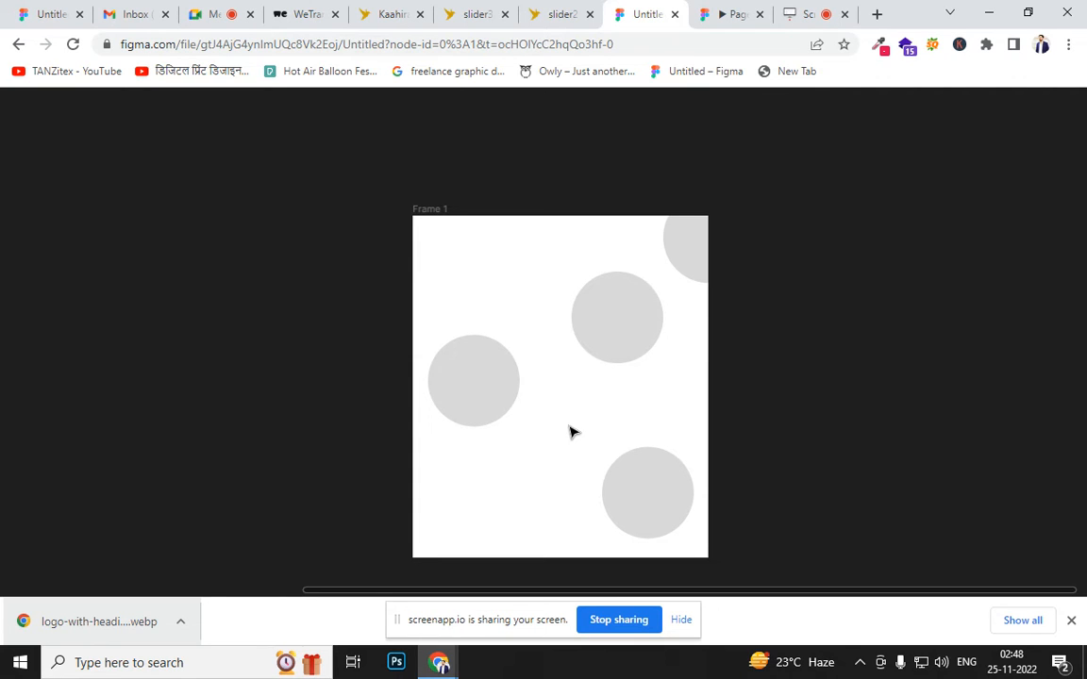
{"action": "key", "text": "ctrl+backslash"}
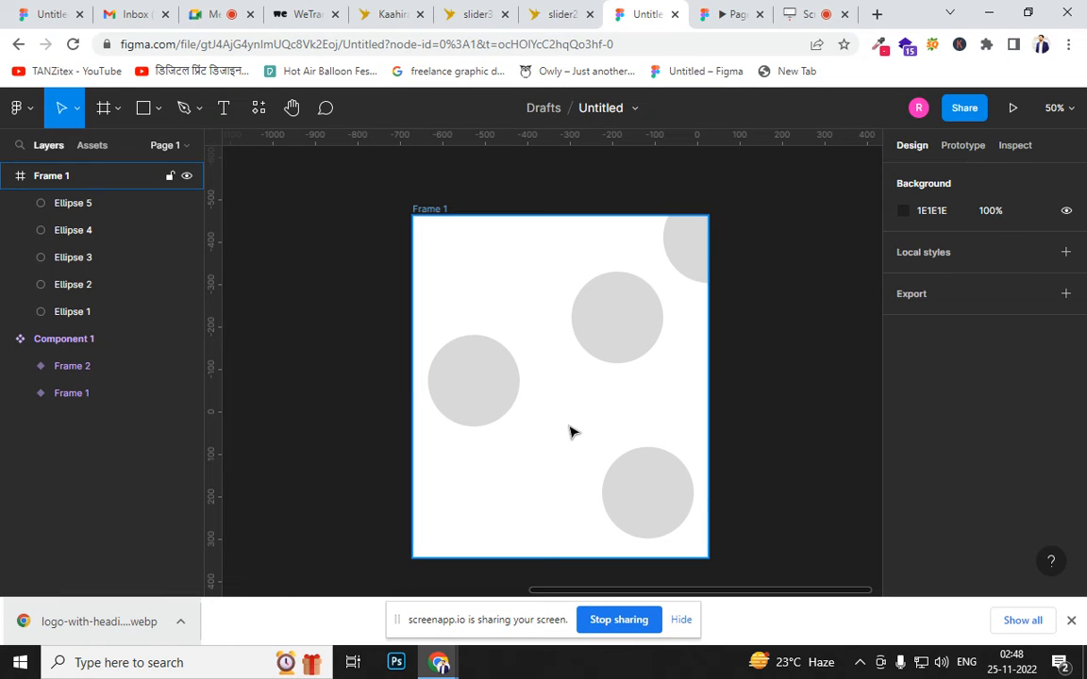
{"action": "key", "text": "ctrl+backslash"}
{"action": "key", "text": "ctrl+backslash"}
{"action": "key", "text": "ctrl+backslash"}
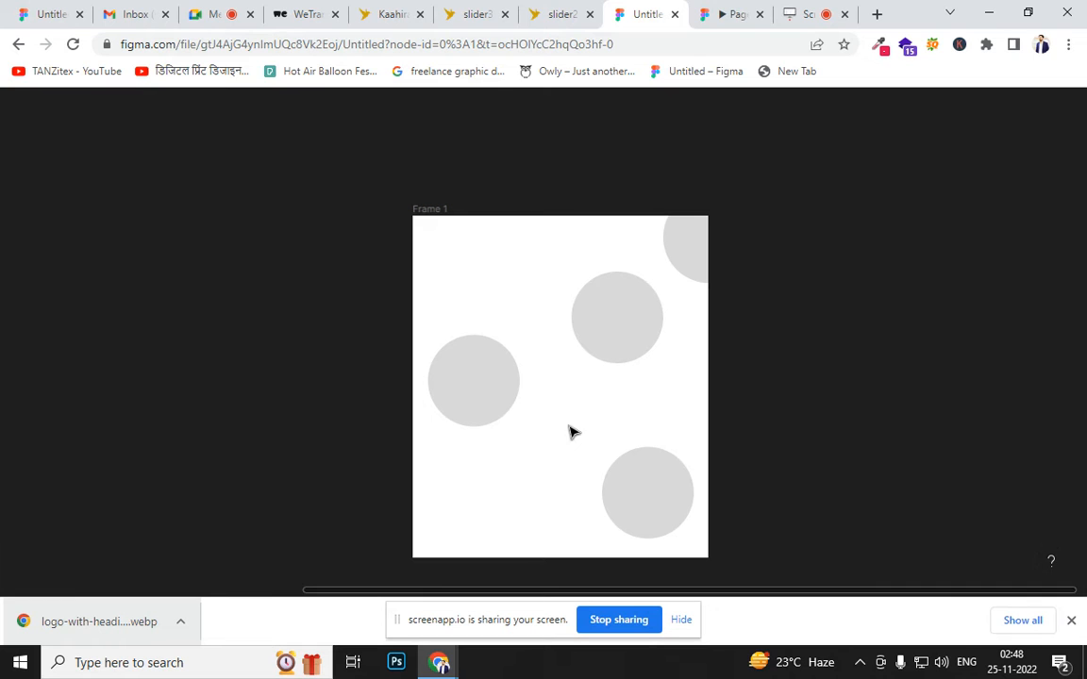
{"action": "key", "text": "ctrl+backslash"}
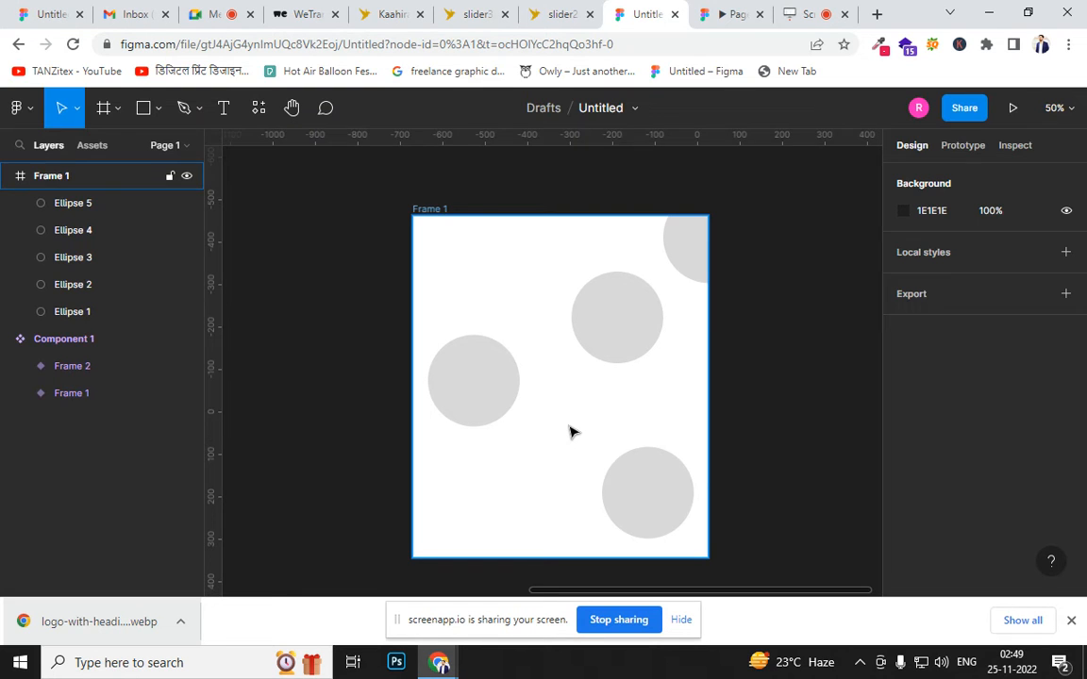
{"action": "key", "text": "ctrl+backslash"}
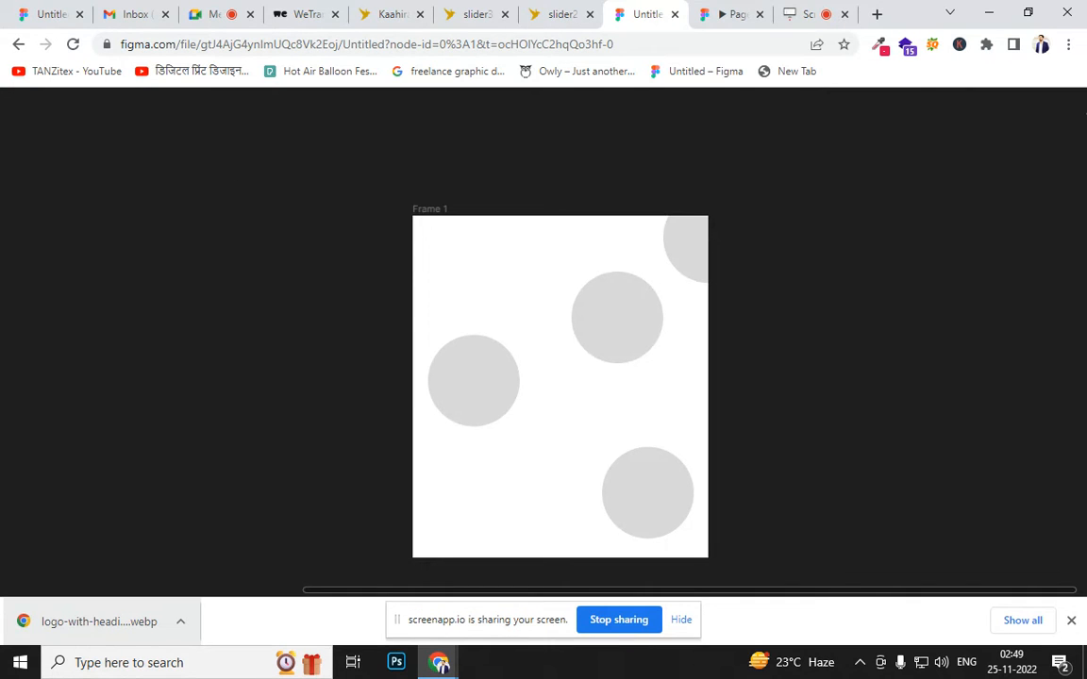
{"action": "key", "text": "ctrl+backslash"}
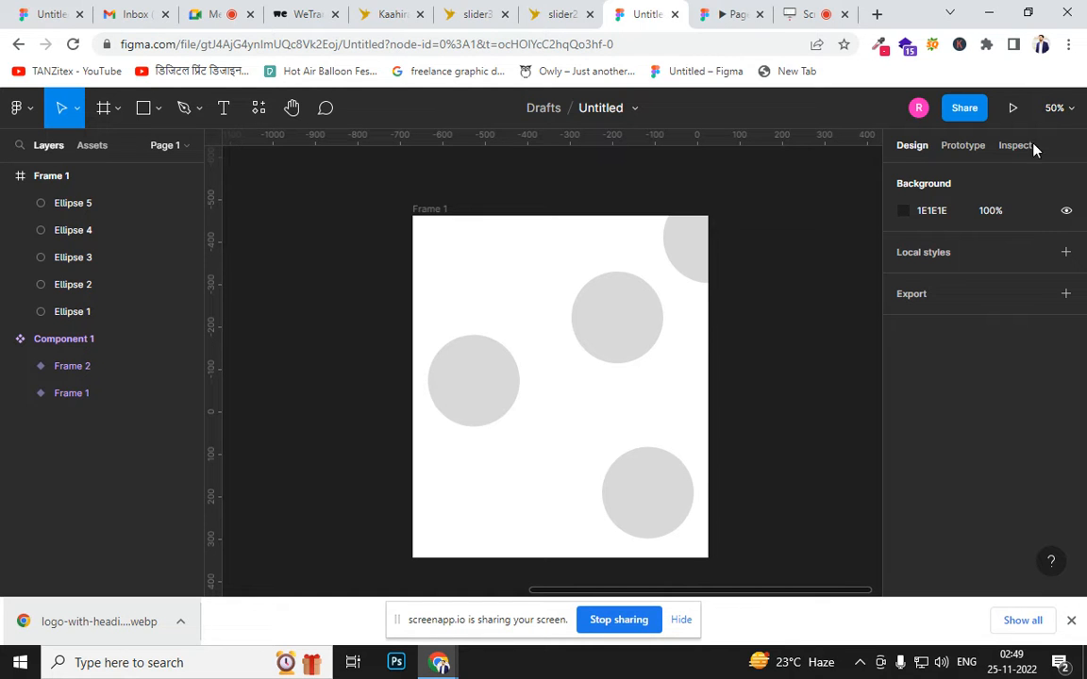
Delete the four filled circles from Frame 1, keeping only the unfilled one
{"action": "left_click_drag", "start_coordinate": [419, 240], "coordinate": [673, 505]}
{"action": "left_click", "coordinate": [673, 504]}
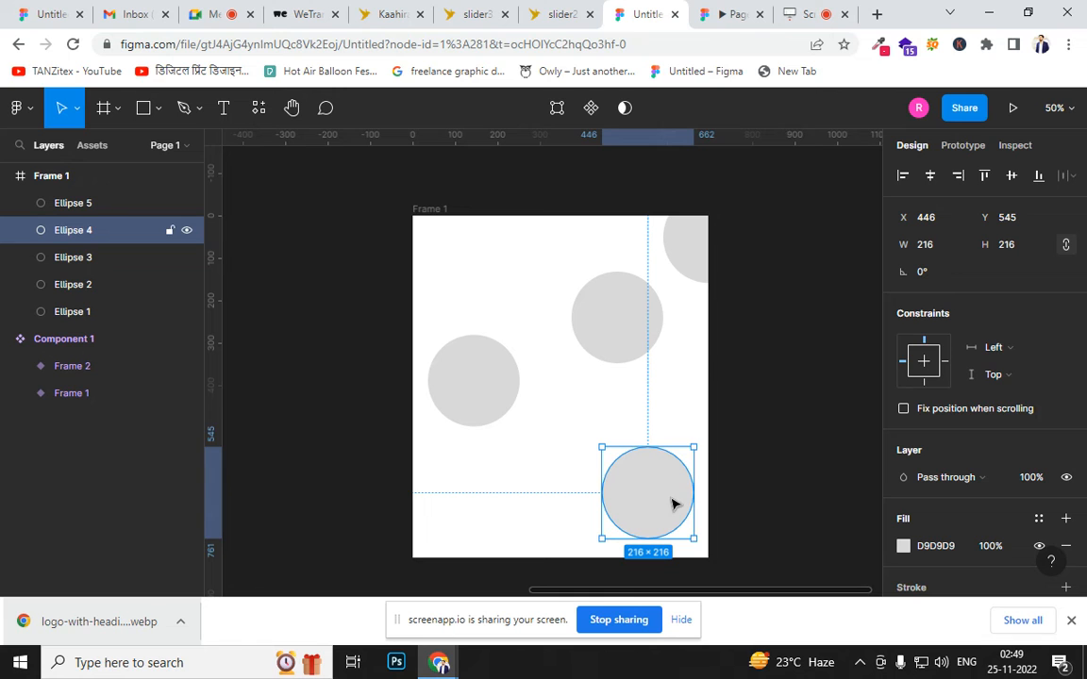
{"action": "key", "text": "Delete"}
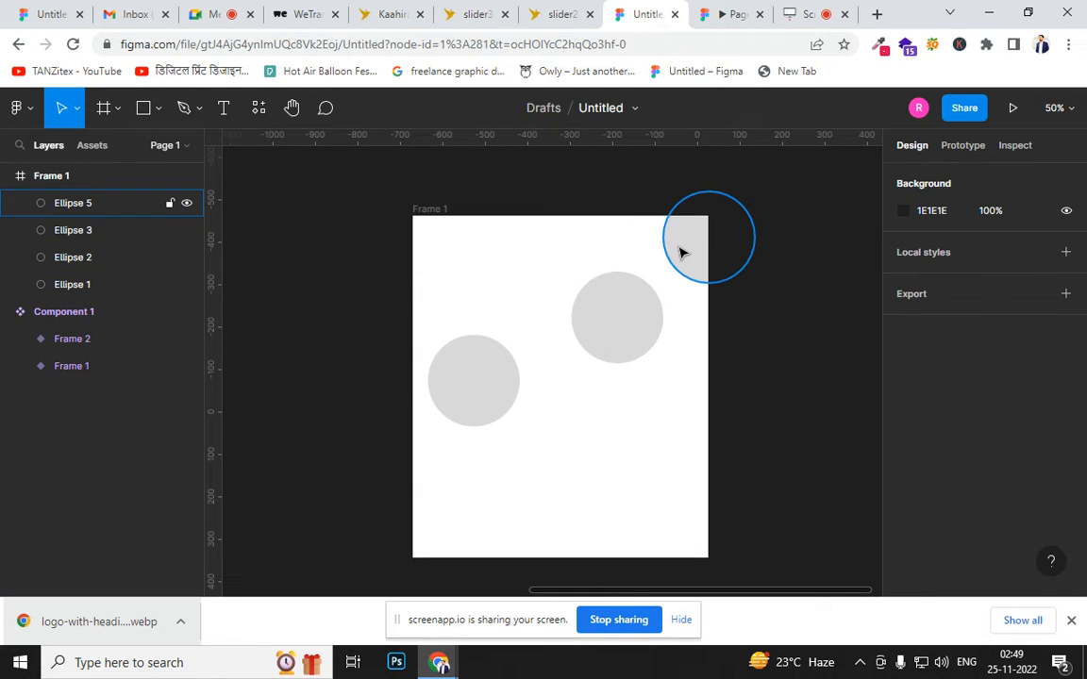
{"action": "left_click", "coordinate": [680, 249]}
{"action": "key", "text": "Delete"}
{"action": "left_click", "coordinate": [604, 323]}
{"action": "key", "text": "Delete"}
{"action": "left_click", "coordinate": [515, 383]}
{"action": "key", "text": "Delete"}
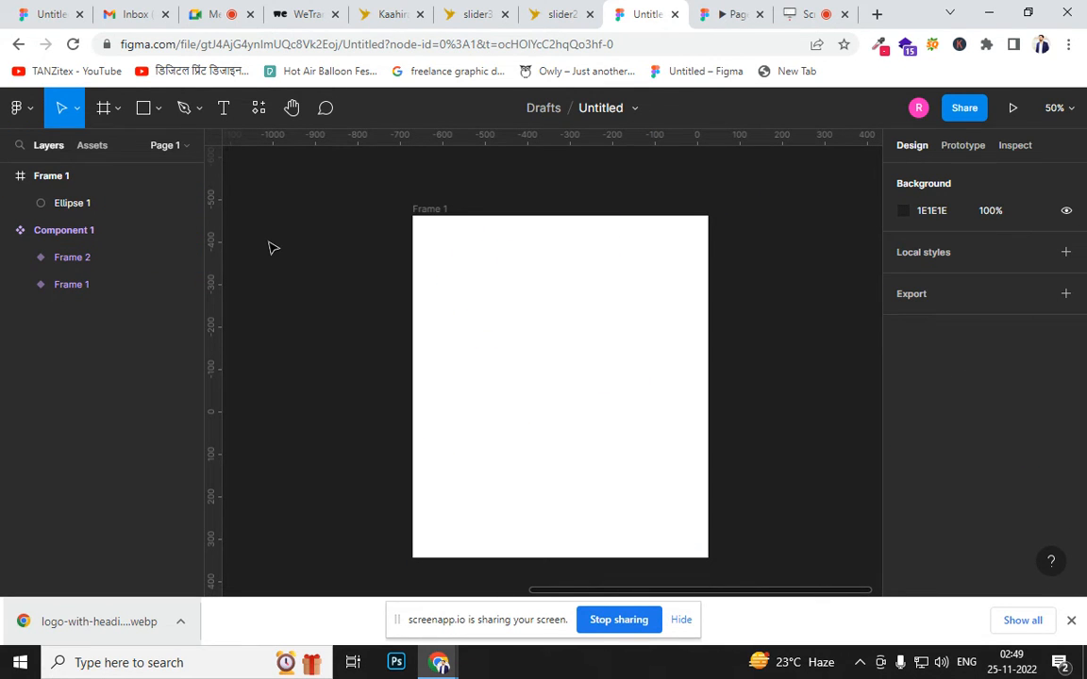
Add the text "the" to Frame 1, enlarge it to font size 176, and move it to X 194, Y 350
{"action": "left_click", "coordinate": [223, 108]}
{"action": "left_click", "coordinate": [595, 368]}
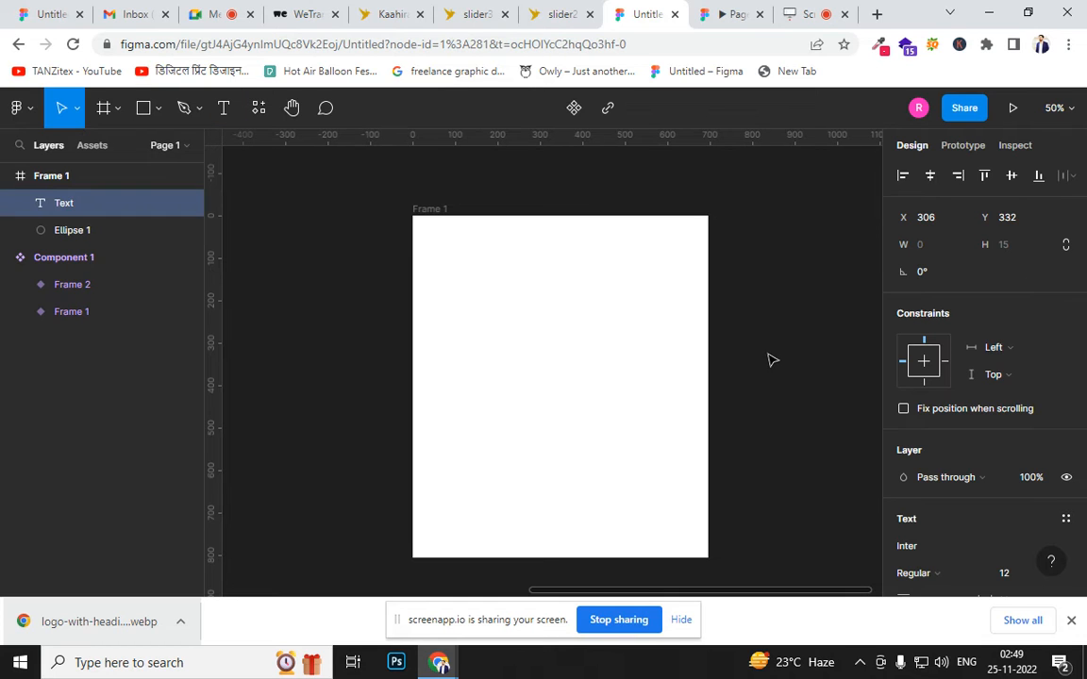
{"action": "type", "text": "the"}
{"action": "key", "text": "ctrl+shift+period"}
{"action": "key", "text": "ctrl+shift+period"}
{"action": "key", "text": "ctrl+shift+period"}
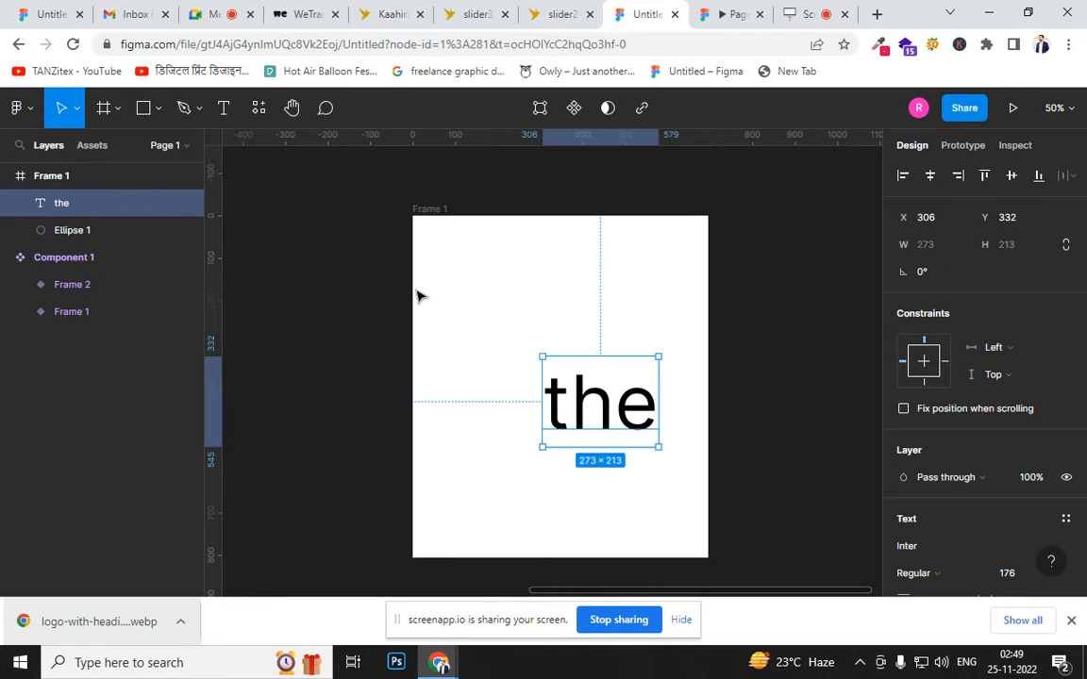
{"action": "left_click_drag", "start_coordinate": [599, 412], "coordinate": [553, 419]}
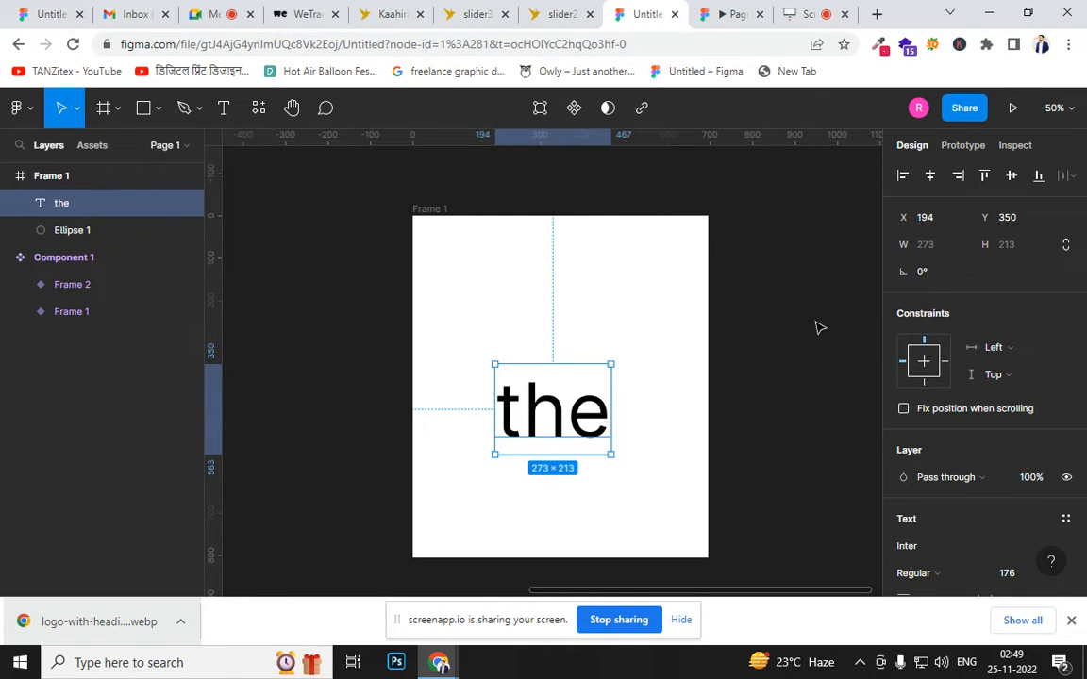
Flatten the text "the" into a vector and pull the two top points of the t's stem up to about Y 365
{"action": "key", "text": "ctrl+e"}
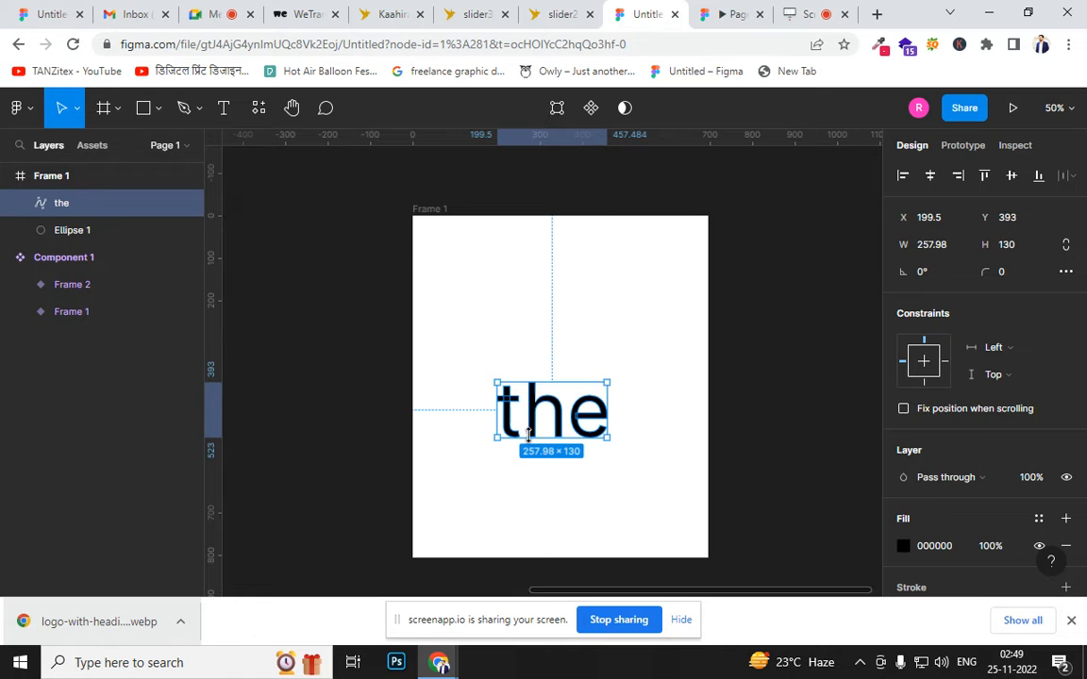
{"action": "key", "text": "ctrl+plus"}
{"action": "key", "text": "ctrl+plus"}
{"action": "key", "text": "ctrl+plus"}
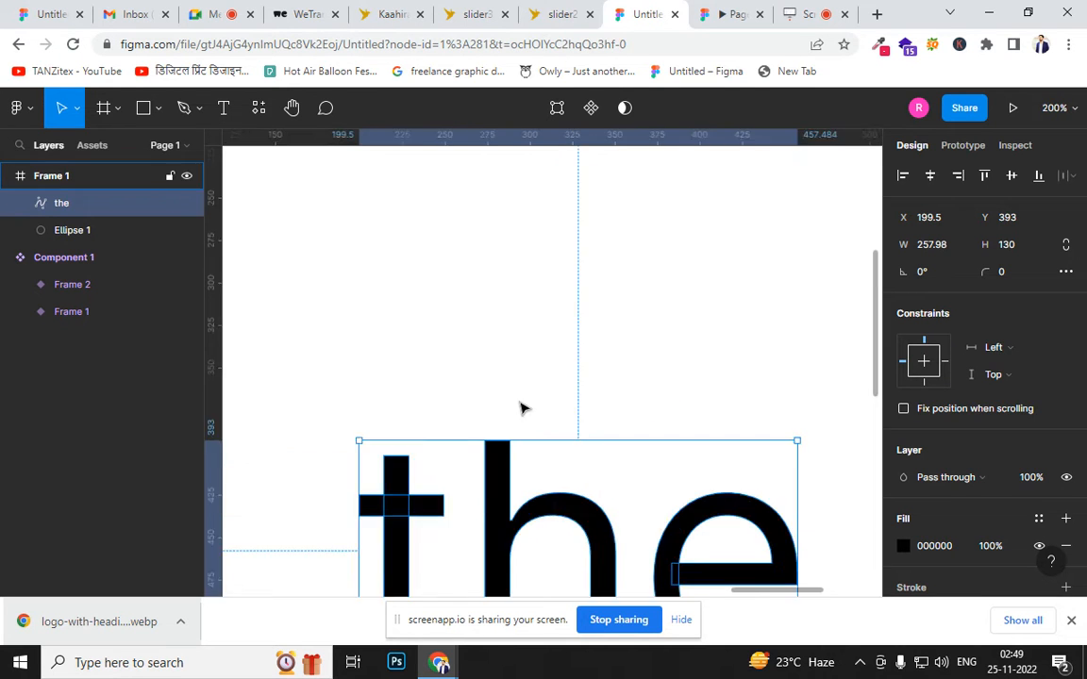
{"action": "left_click_drag", "start_coordinate": [533, 477], "coordinate": [764, 266]}
{"action": "double_click", "coordinate": [485, 371]}
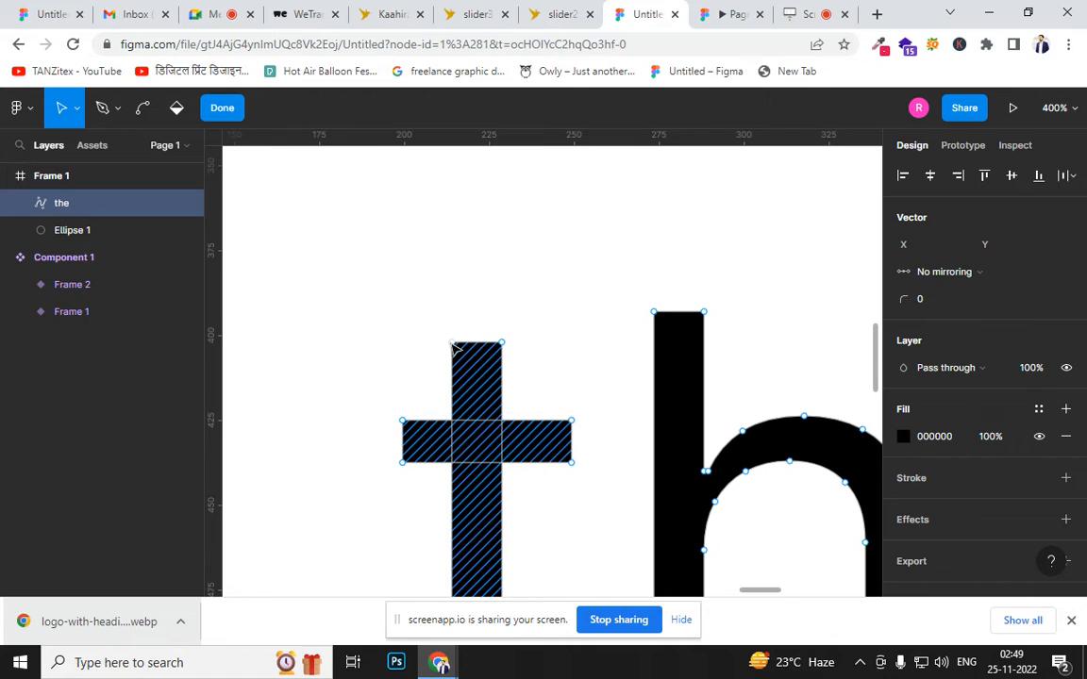
{"action": "left_click_drag", "start_coordinate": [454, 348], "coordinate": [454, 222]}
{"action": "mouse_move", "coordinate": [503, 346]}
{"action": "left_mouse_down"}
{"action": "mouse_move", "coordinate": [505, 226]}
{"action": "mouse_move", "coordinate": [509, 240]}
{"action": "mouse_move", "coordinate": [499, 204]}
{"action": "mouse_move", "coordinate": [497, 218]}
{"action": "left_mouse_up"}
{"action": "left_click", "coordinate": [556, 438]}
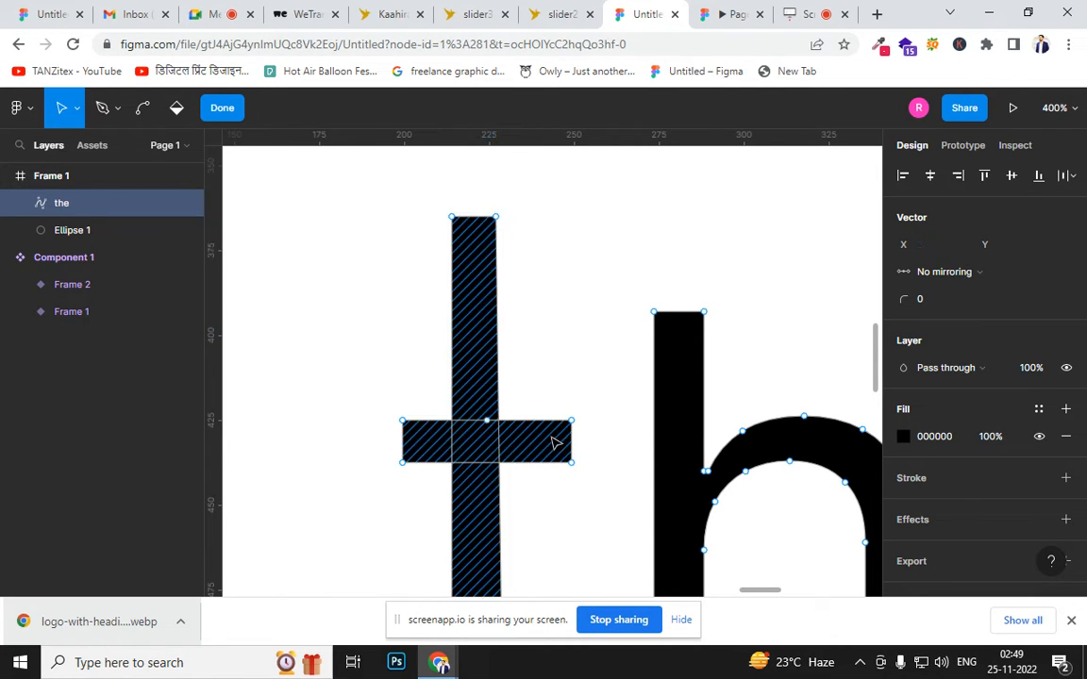
Shorten the left end of the t's crossbar to X 209.5 and leave vector editing
{"action": "left_click_drag", "start_coordinate": [387, 400], "coordinate": [441, 452]}
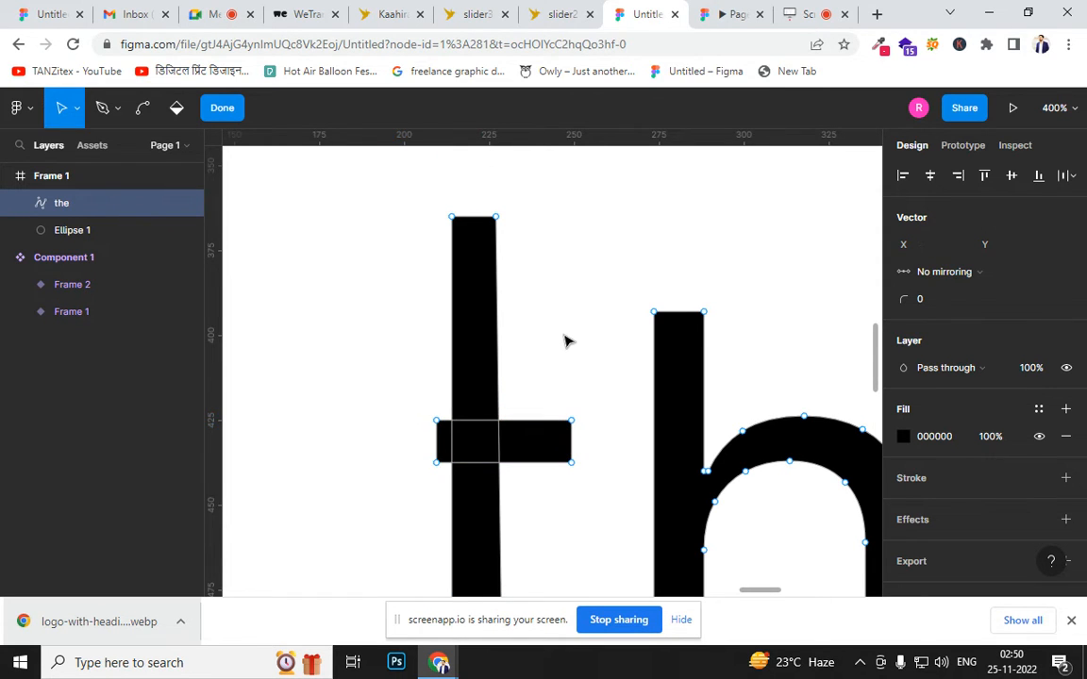
{"action": "key", "text": "ctrl+minus"}
{"action": "key", "text": "ctrl+minus"}
{"action": "key", "text": "ctrl+minus"}
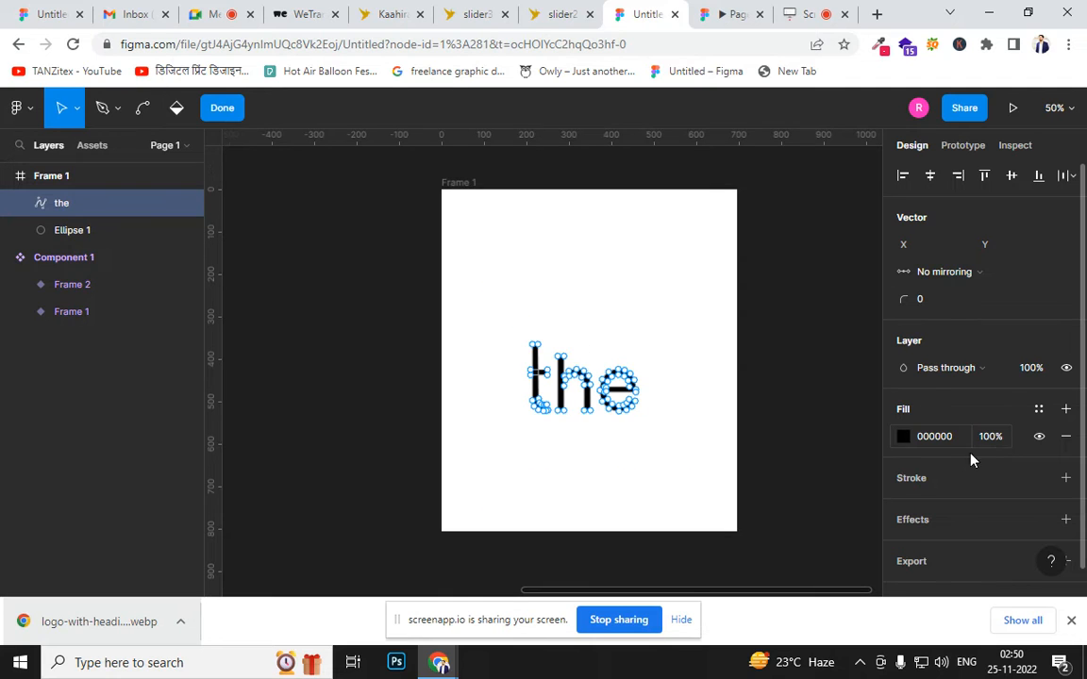
{"action": "key", "text": "Escape"}
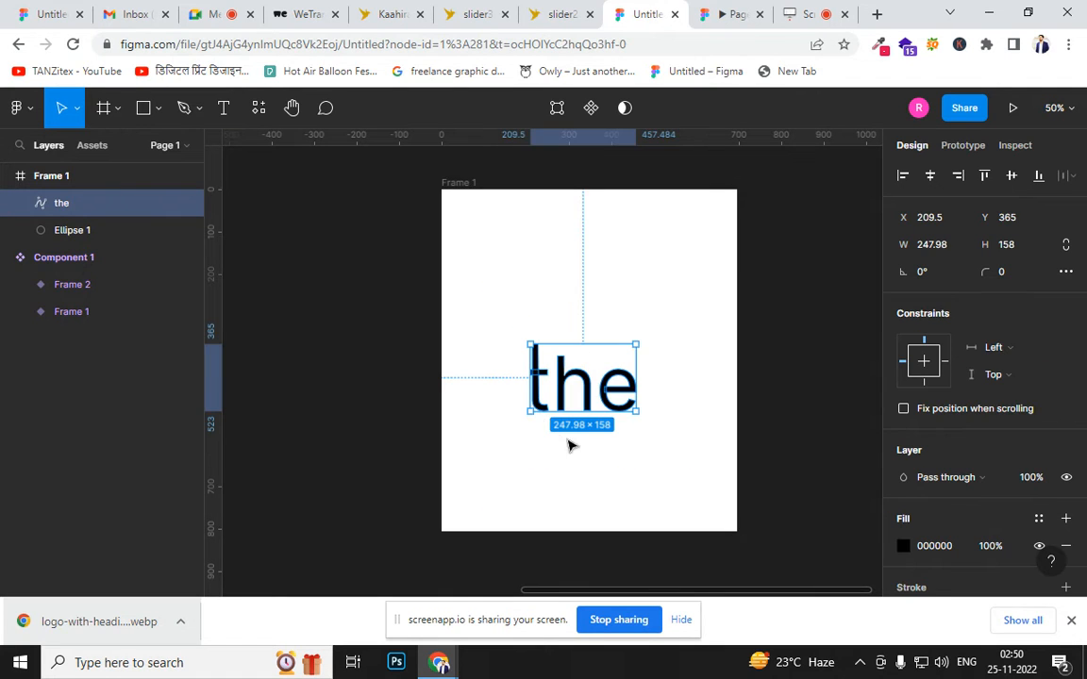
Reopen the vector for editing, select all points of the letter e, and move them down by about 4 px
{"action": "double_click", "coordinate": [609, 410]}
{"action": "key", "text": "ctrl+plus"}
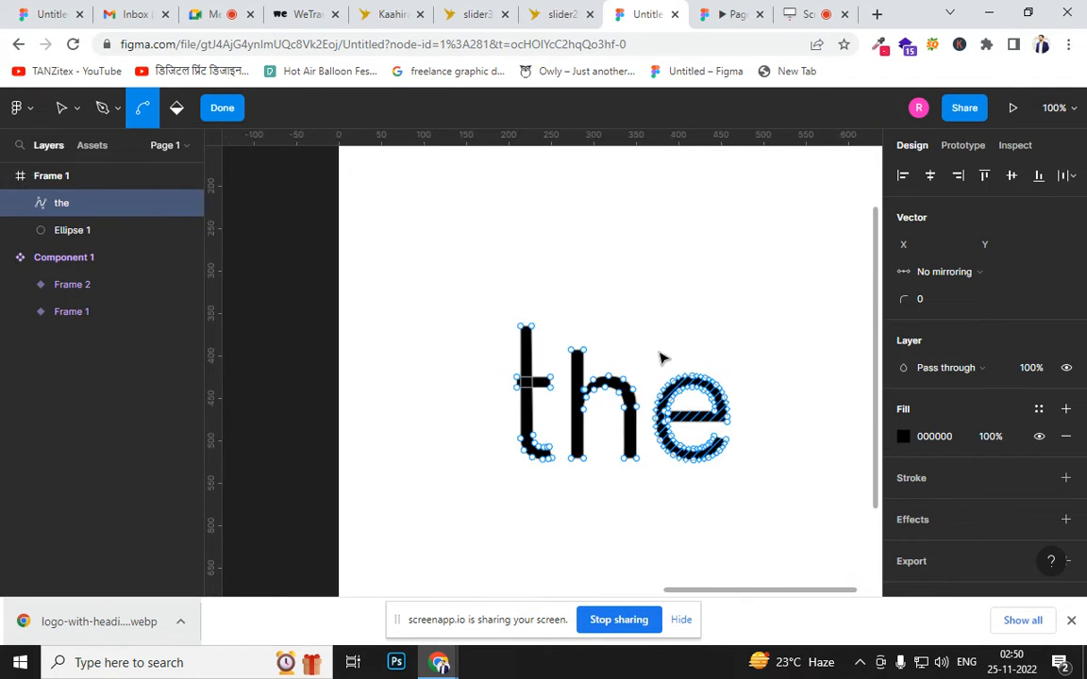
{"action": "key", "text": "ctrl+plus"}
{"action": "left_click_drag", "start_coordinate": [653, 358], "coordinate": [357, 299]}
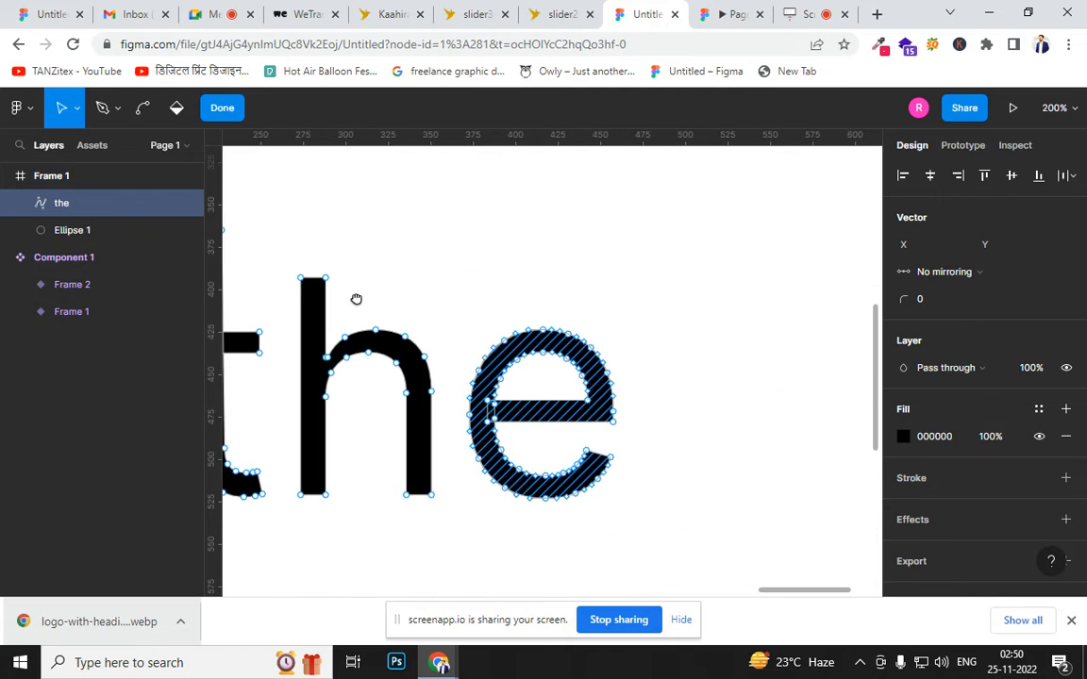
{"action": "mouse_move", "coordinate": [685, 266]}
{"action": "left_mouse_down"}
{"action": "mouse_move", "coordinate": [672, 315]}
{"action": "mouse_move", "coordinate": [466, 563]}
{"action": "mouse_move", "coordinate": [438, 570]}
{"action": "mouse_move", "coordinate": [454, 570]}
{"action": "left_mouse_up"}
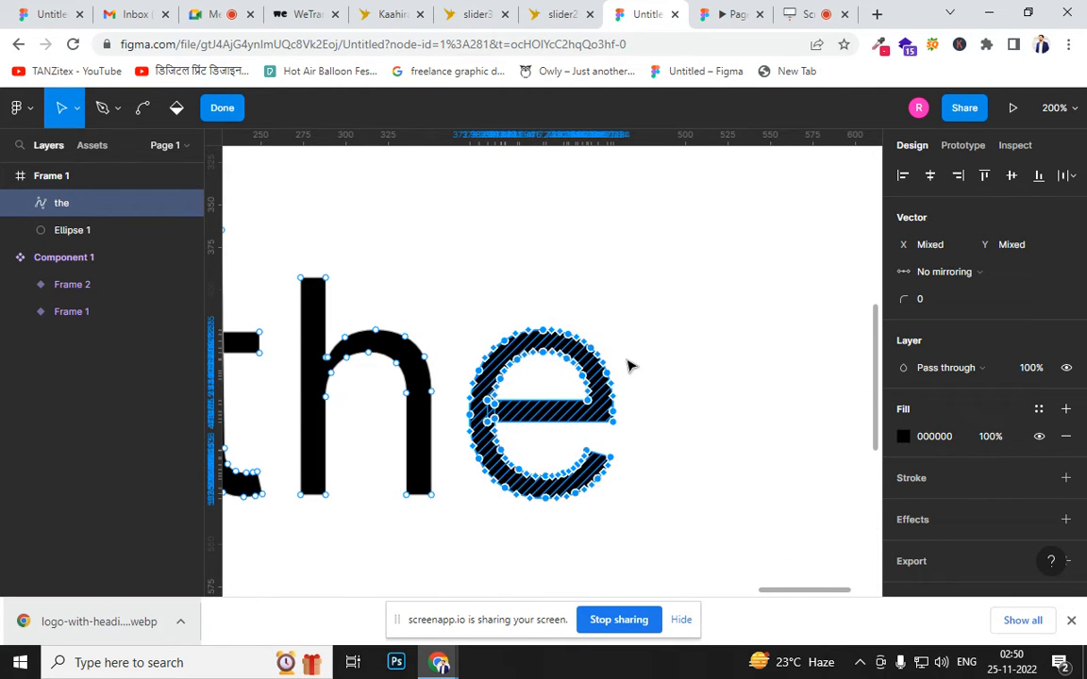
{"action": "mouse_move", "coordinate": [576, 360]}
{"action": "left_mouse_down"}
{"action": "mouse_move", "coordinate": [661, 330]}
{"action": "mouse_move", "coordinate": [577, 385]}
{"action": "mouse_move", "coordinate": [577, 366]}
{"action": "left_mouse_up"}
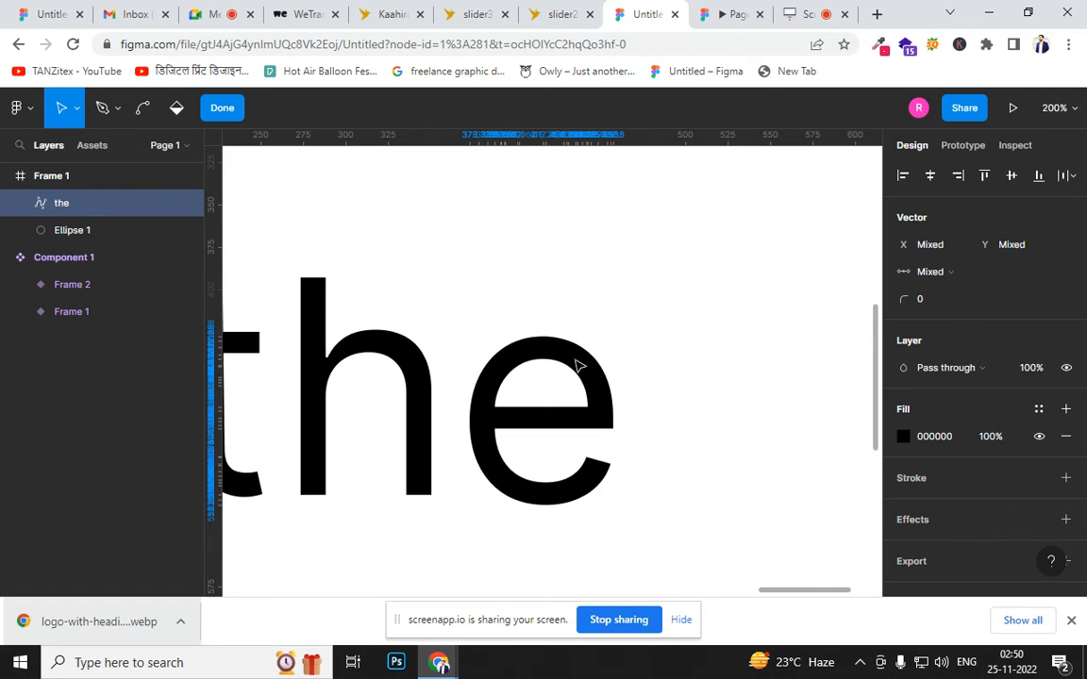
Examine the vector points of the letters e and h up close, return to 100% zoom, and finish editing the vector
{"action": "key", "text": "shift+p"}
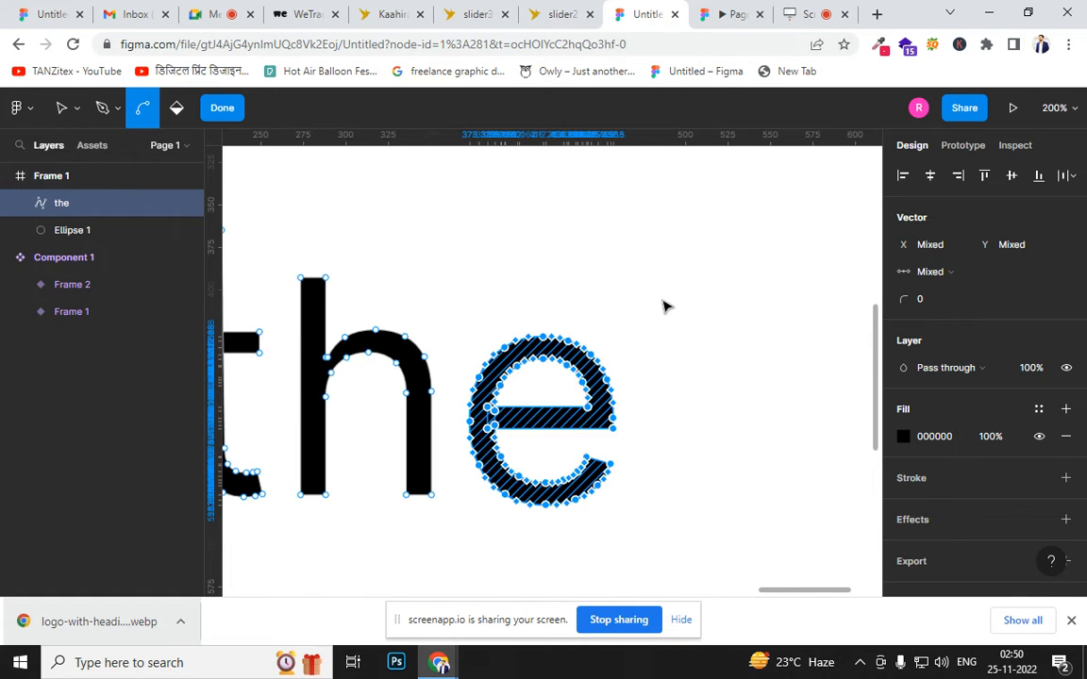
{"action": "key", "text": "plus"}
{"action": "key", "text": "plus"}
{"action": "key", "text": "v"}
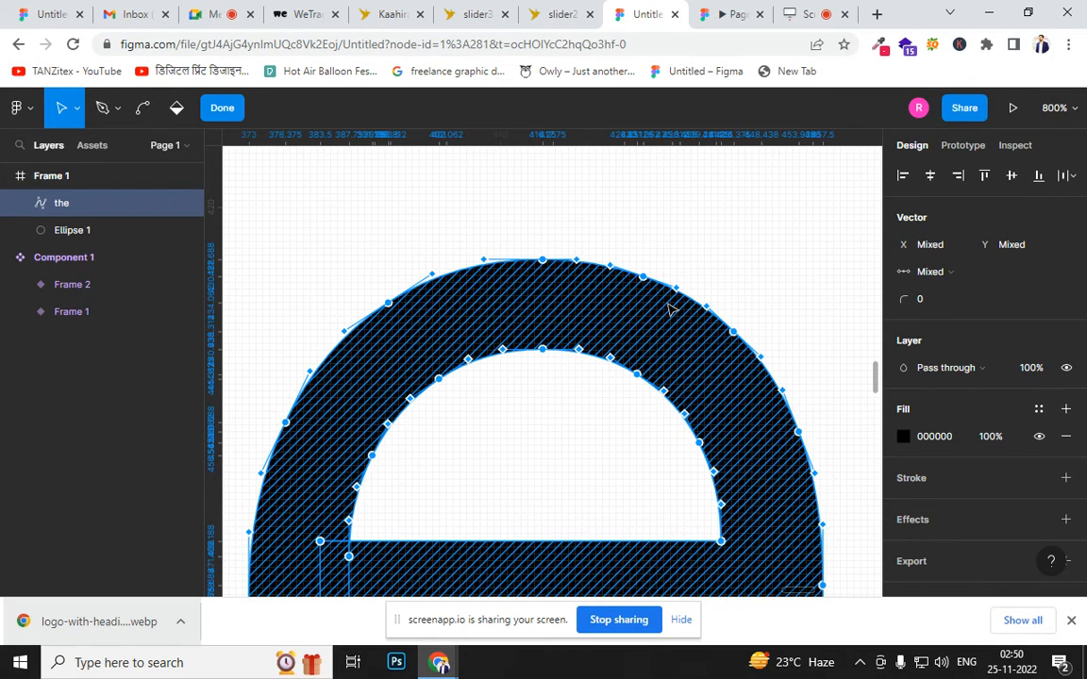
{"action": "left_click_drag", "start_coordinate": [684, 298], "coordinate": [584, 417]}
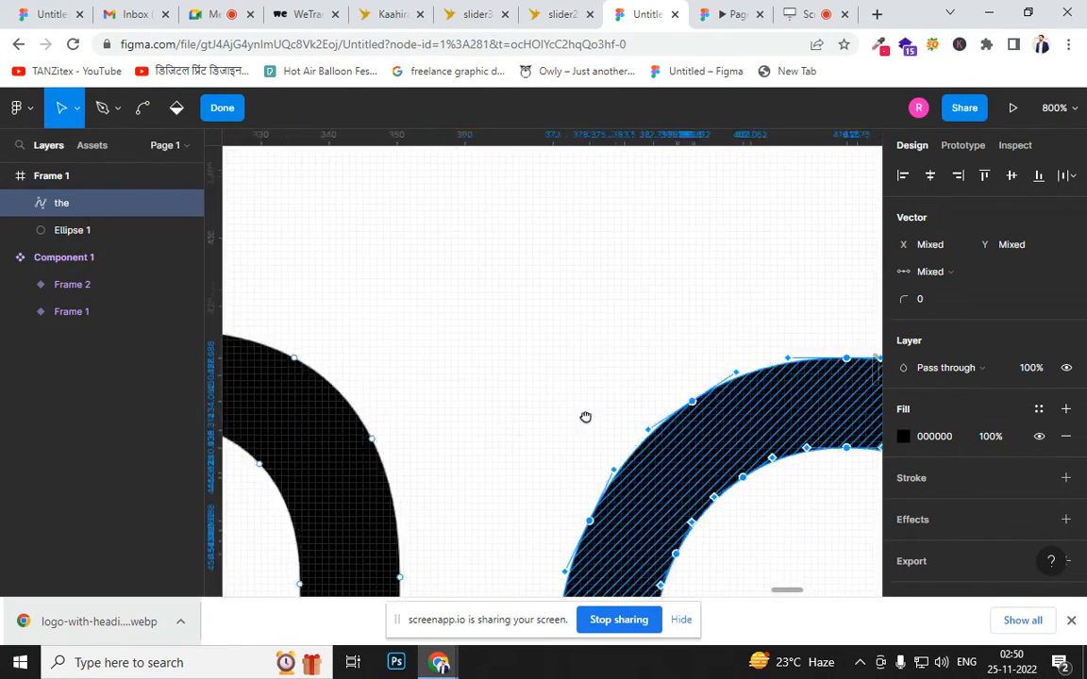
{"action": "left_click_drag", "start_coordinate": [248, 453], "coordinate": [512, 328]}
{"action": "left_click_drag", "start_coordinate": [354, 342], "coordinate": [649, 435]}
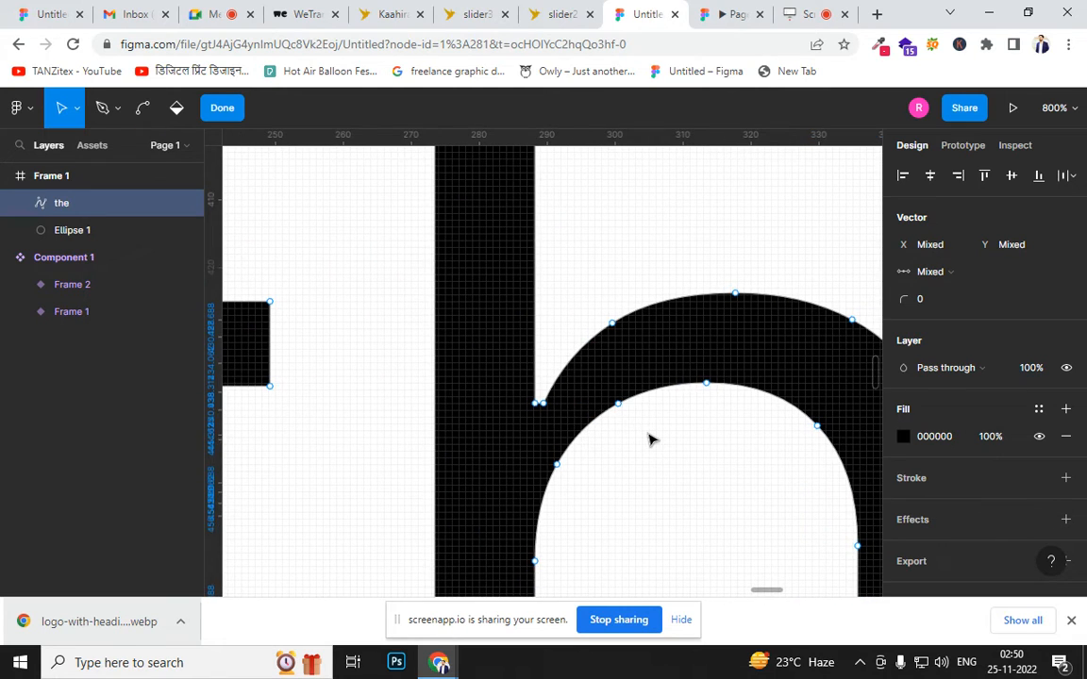
{"action": "key", "text": "ctrl+0"}
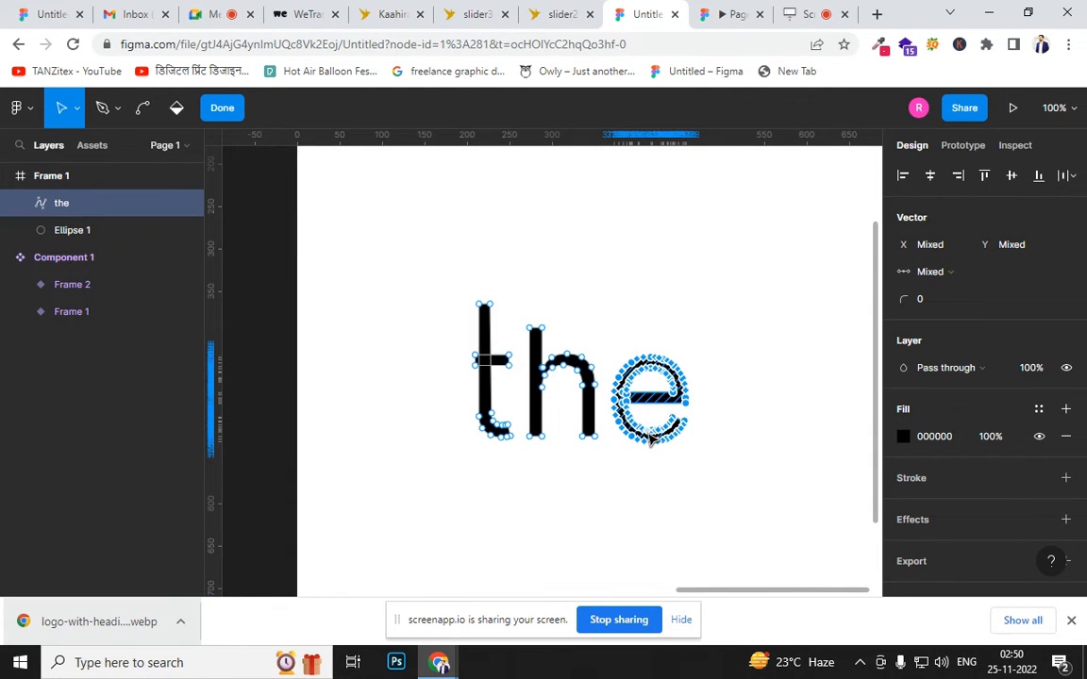
{"action": "left_click", "coordinate": [217, 108]}
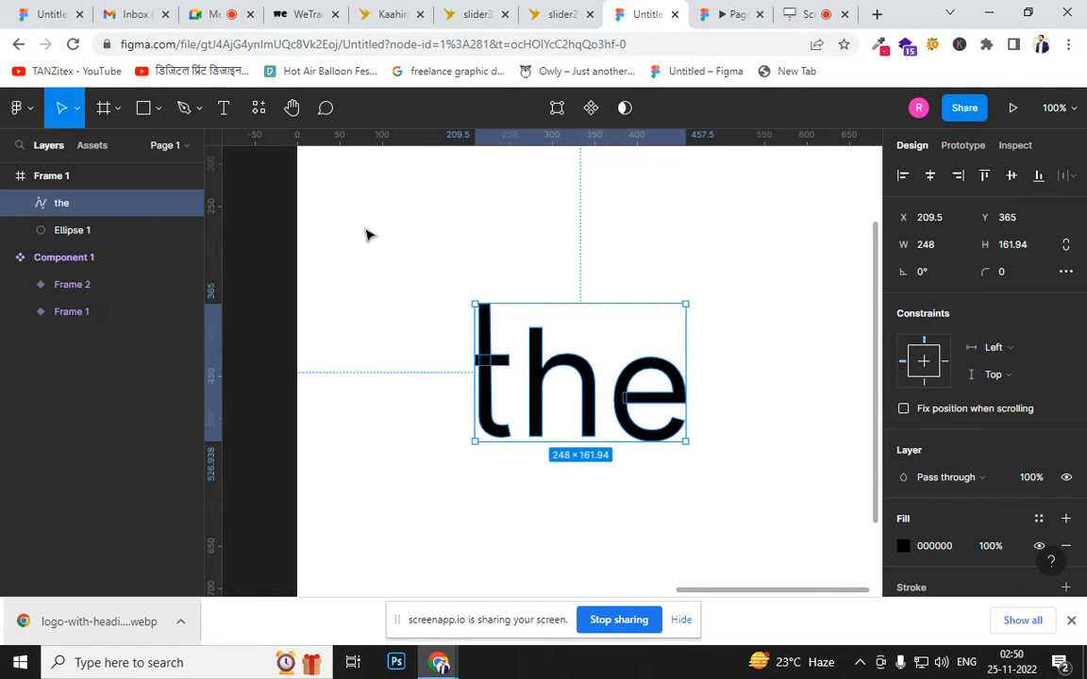
Zoom far into the letter h up to 6400%, reset to 100%, and zoom out and reset to 100% again
{"action": "scroll", "coordinate": [589, 353], "scroll_direction": "up", "scroll_amount": 15}
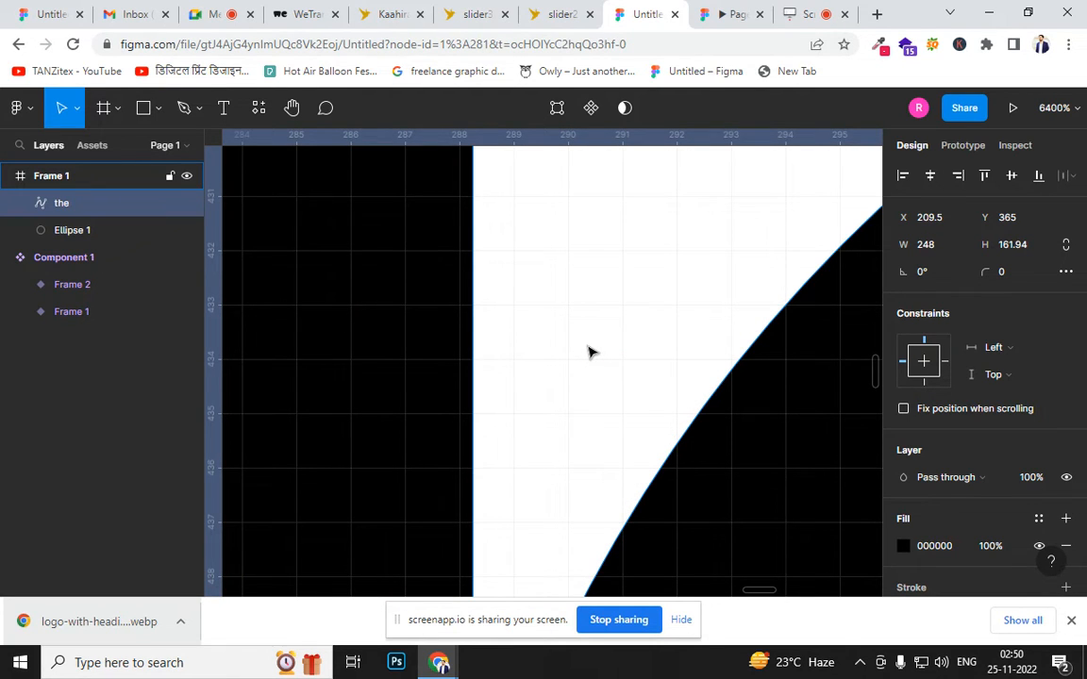
{"action": "key", "text": "shift+0"}
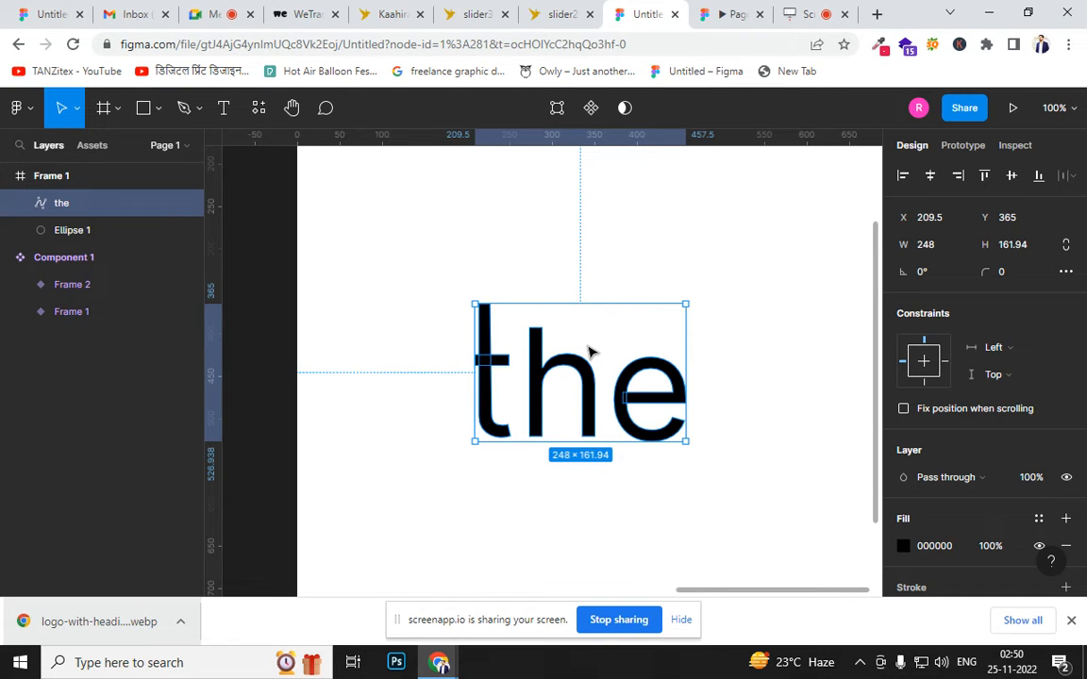
{"action": "key", "text": "minus"}
{"action": "key", "text": "minus"}
{"action": "key", "text": "shift+0"}
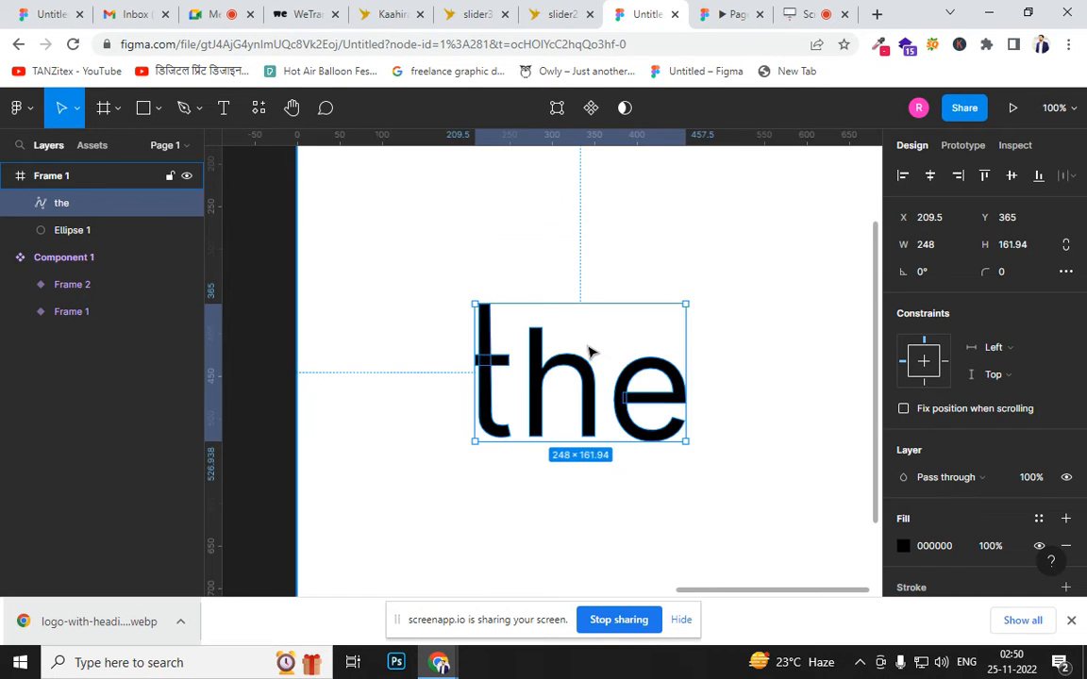
Zoom in to 400%, pan far away from the word "the", and reset the view to 100%
{"action": "key", "text": "plus"}
{"action": "key", "text": "plus"}
{"action": "left_click_drag", "start_coordinate": [291, 373], "coordinate": [864, 351]}
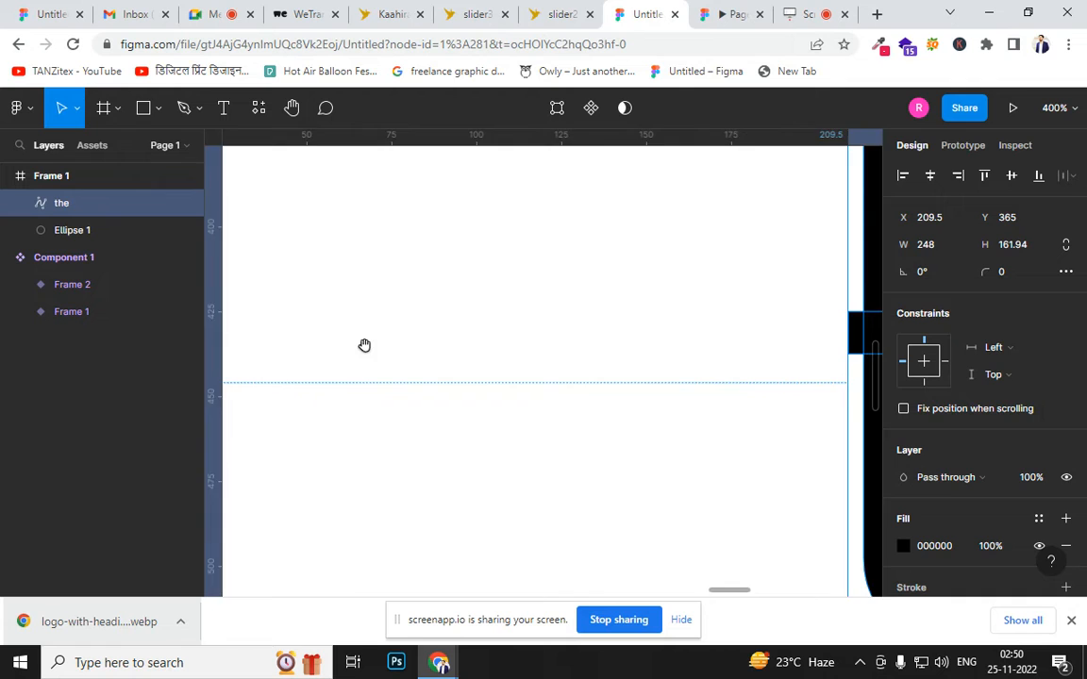
{"action": "left_click_drag", "start_coordinate": [364, 346], "coordinate": [1079, 458]}
{"action": "left_click_drag", "start_coordinate": [432, 409], "coordinate": [1076, 482]}
{"action": "left_click_drag", "start_coordinate": [546, 393], "coordinate": [1048, 467]}
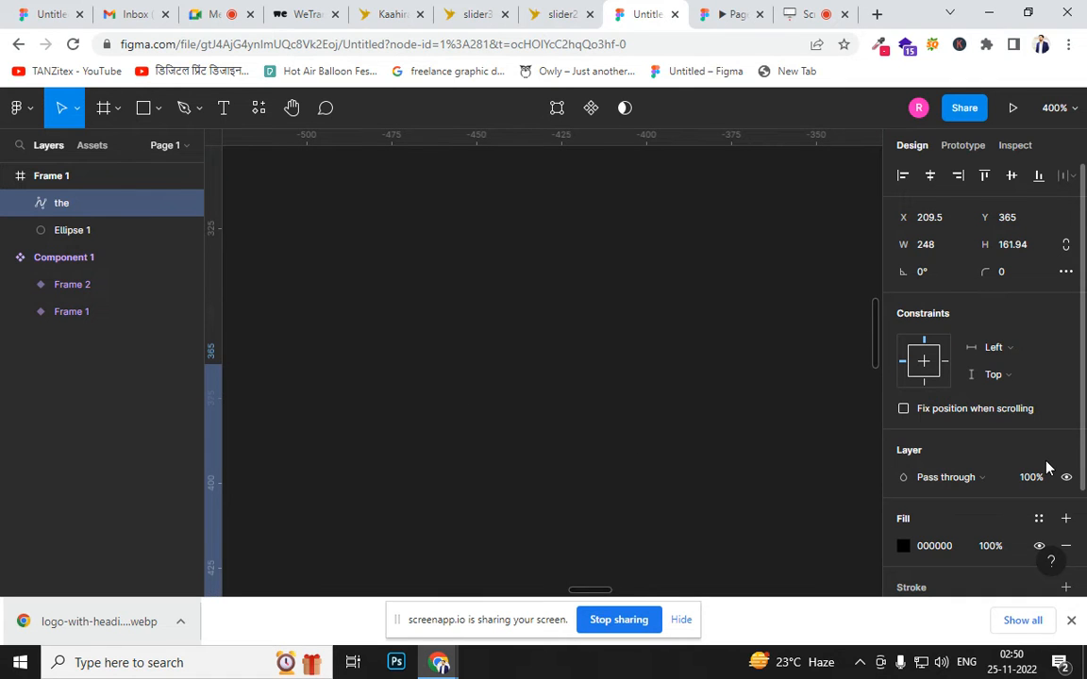
{"action": "key", "text": "shift+0"}
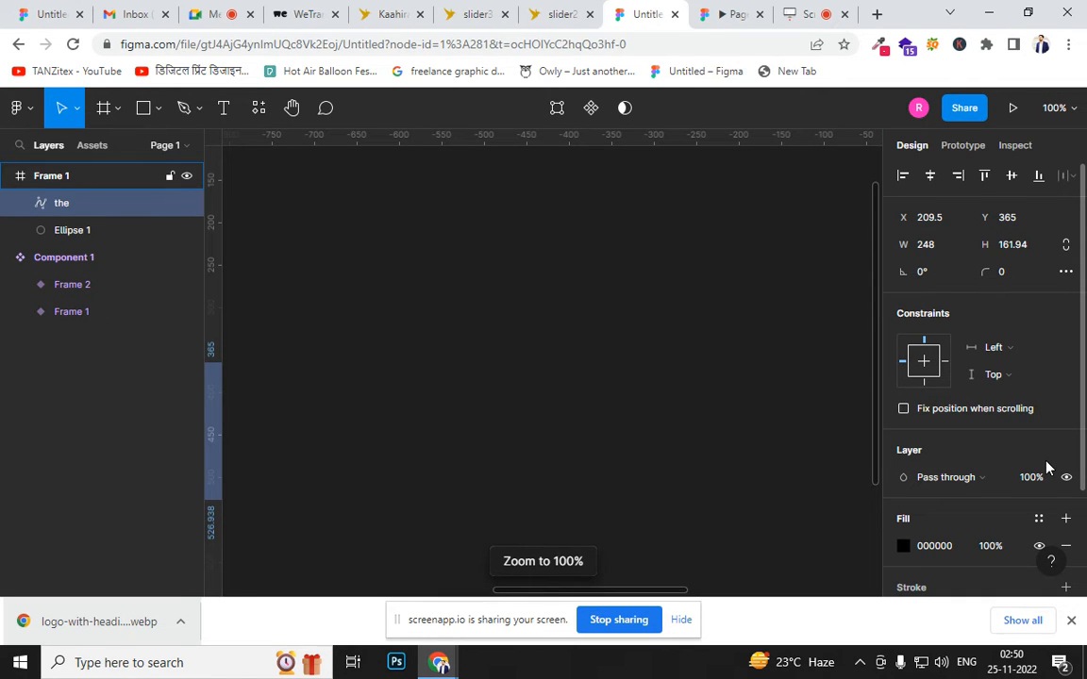
Pan around Frame 1 at 100% zoom, deselect the vector, and bring the word "the" back into view
{"action": "left_click_drag", "start_coordinate": [825, 443], "coordinate": [333, 421]}
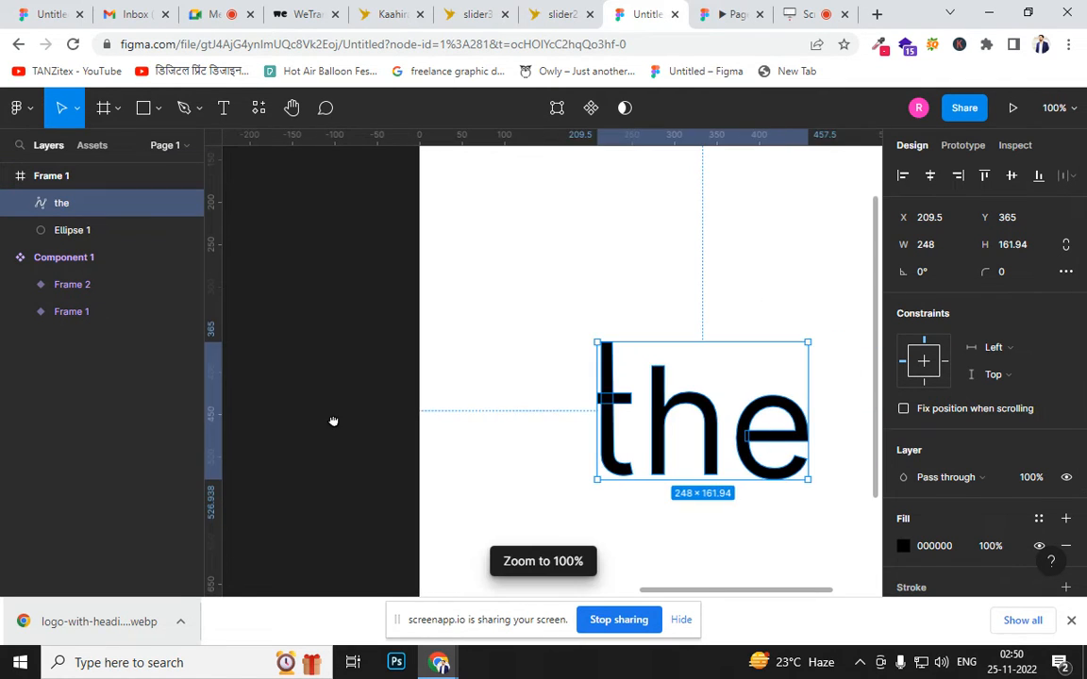
{"action": "left_click_drag", "start_coordinate": [740, 418], "coordinate": [887, 418]}
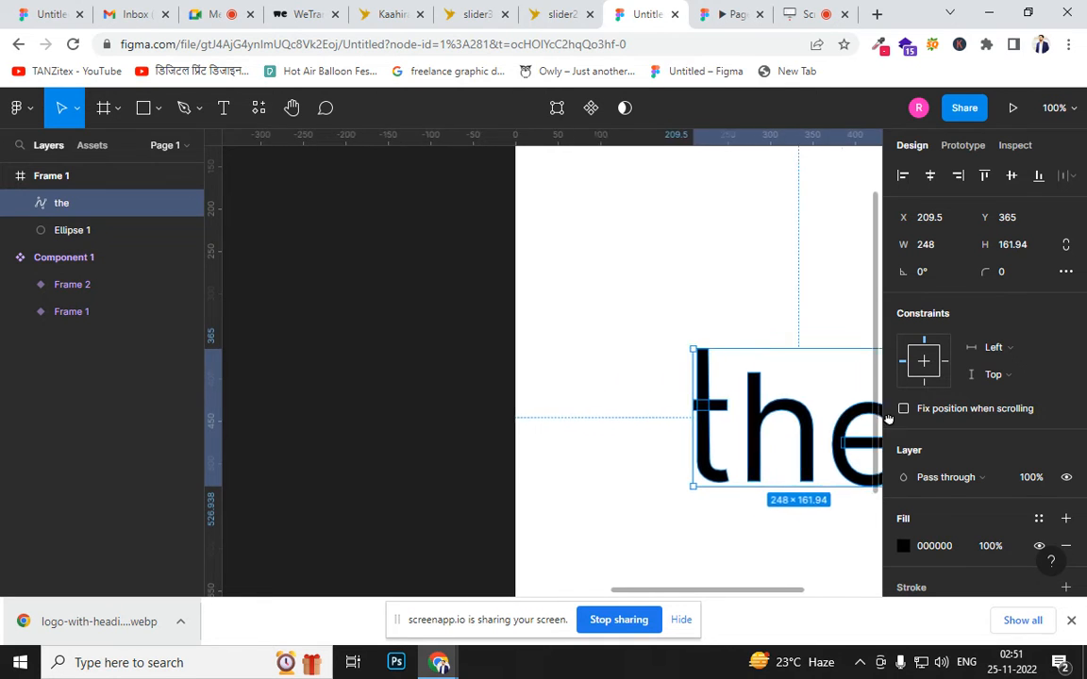
{"action": "scroll", "coordinate": [736, 406], "scroll_direction": "left", "scroll_amount": 3}
{"action": "left_click_drag", "start_coordinate": [590, 388], "coordinate": [677, 505]}
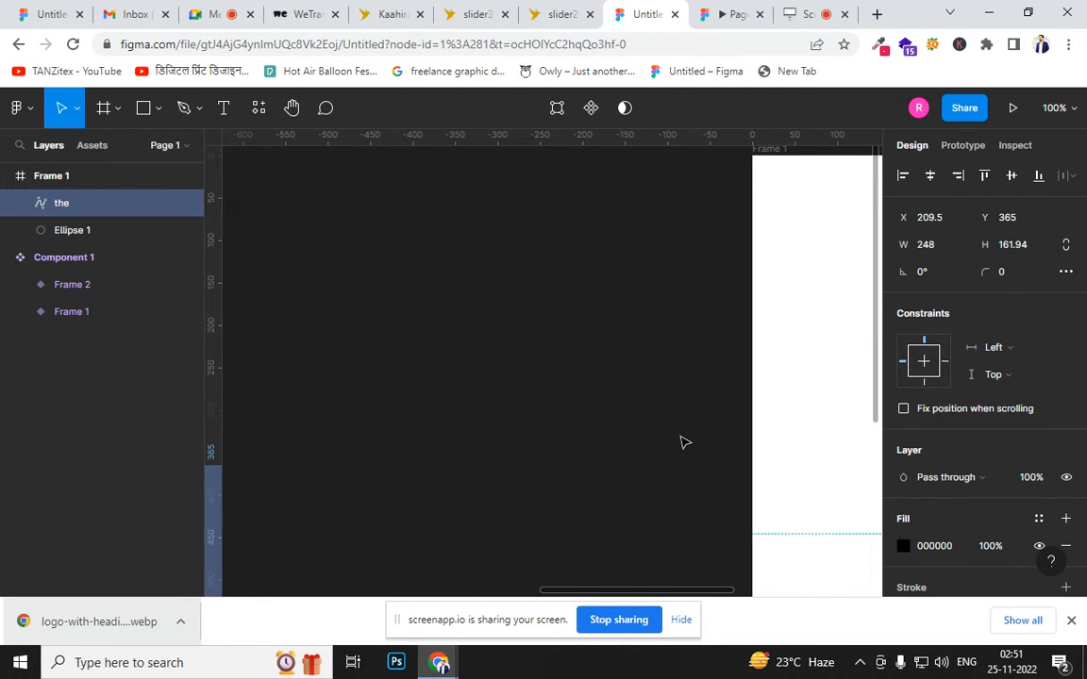
{"action": "key", "text": "ctrl+1"}
{"action": "left_click", "coordinate": [647, 14]}
{"action": "left_click", "coordinate": [686, 312]}
{"action": "left_click_drag", "start_coordinate": [777, 308], "coordinate": [362, 310]}
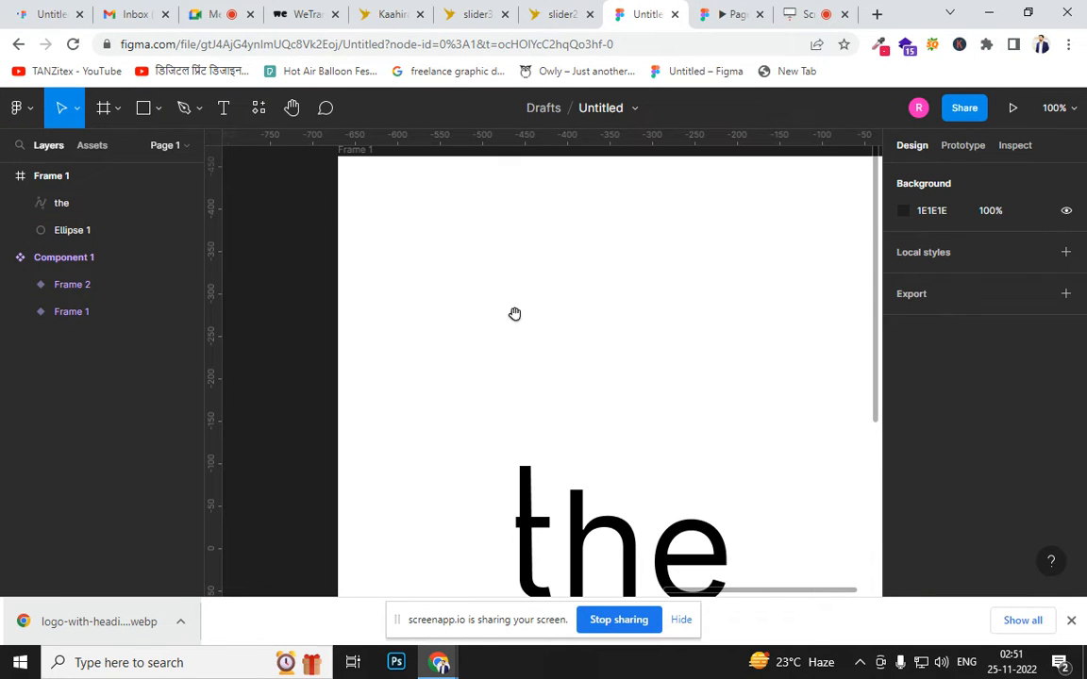
{"action": "scroll", "coordinate": [576, 339], "scroll_direction": "right", "scroll_amount": 5}
{"action": "scroll", "coordinate": [575, 340], "scroll_direction": "down", "scroll_amount": 1}
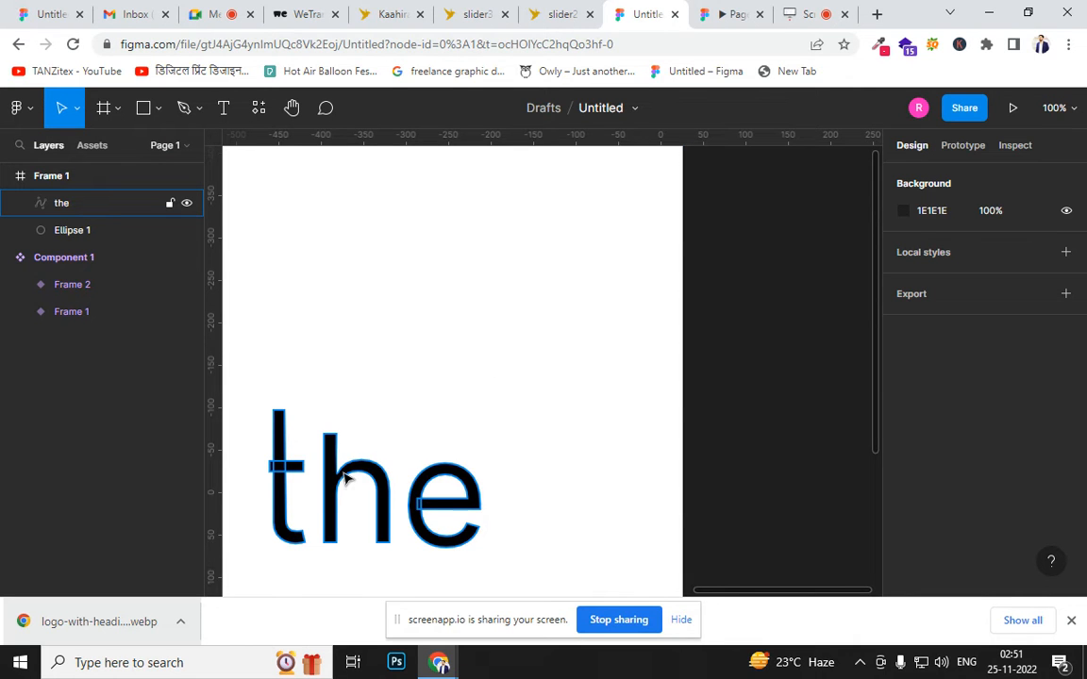
View the word "the" at 200%, clear the selection, and zoom out to 50% to see the whole frame
{"action": "key", "text": "ctrl+plus"}
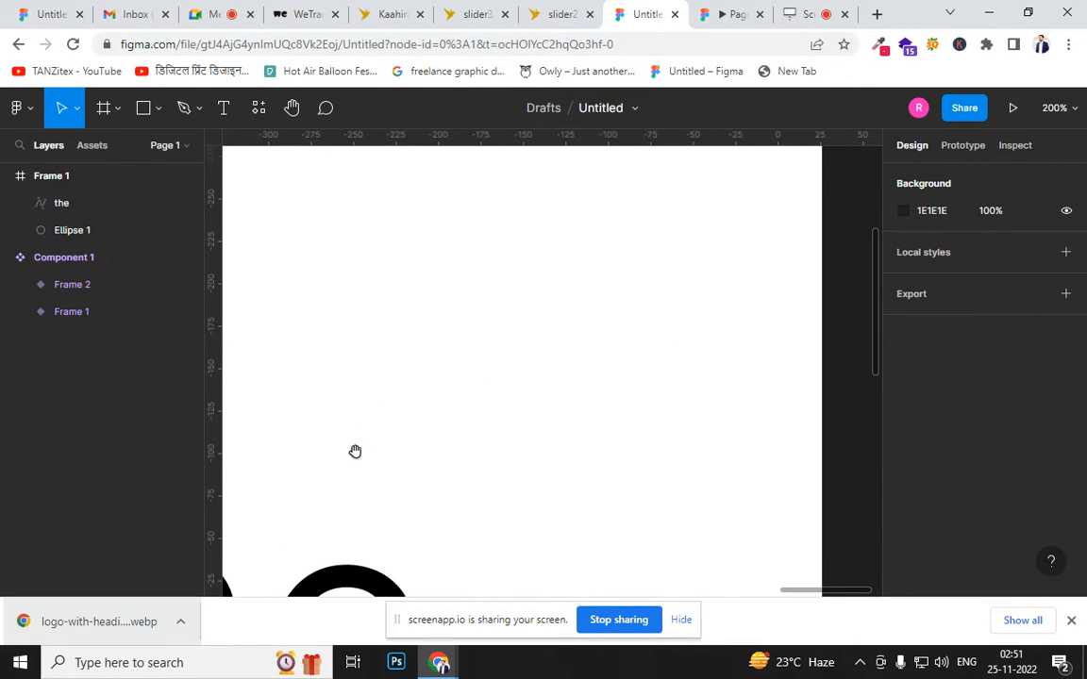
{"action": "left_click_drag", "start_coordinate": [354, 449], "coordinate": [664, 194]}
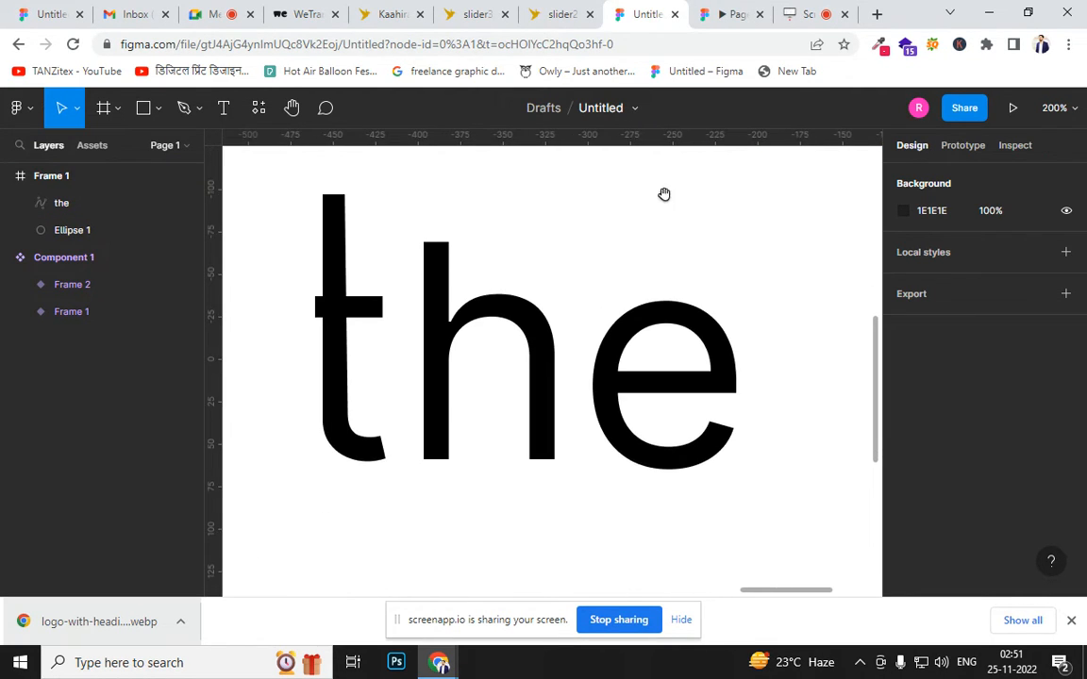
{"action": "left_click", "coordinate": [408, 375]}
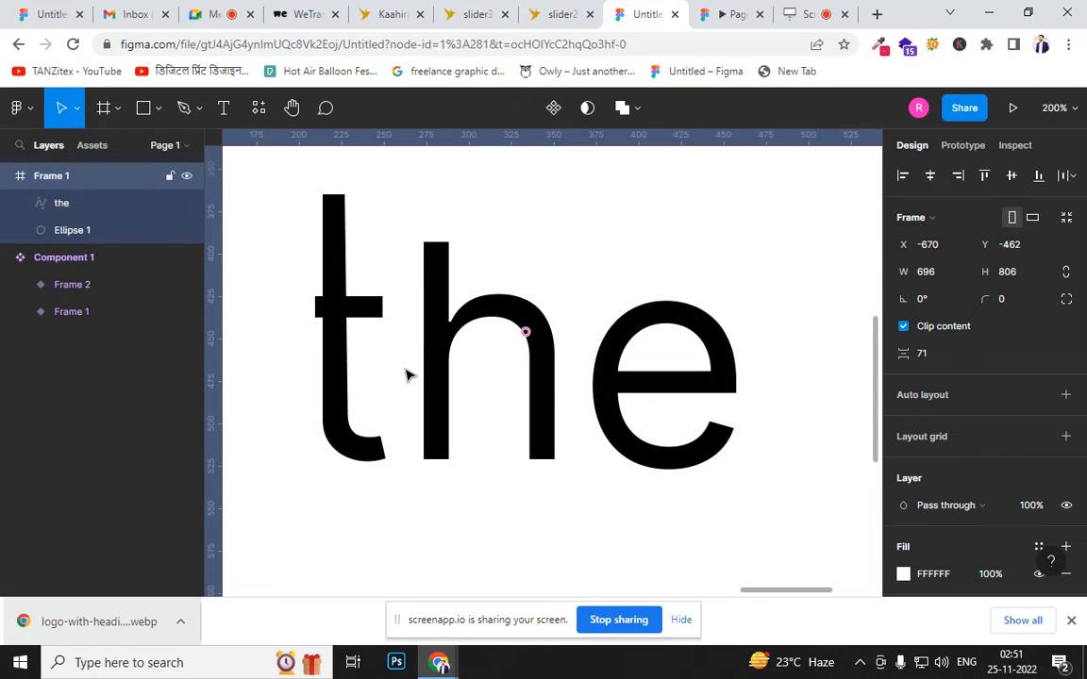
{"action": "key", "text": "Escape"}
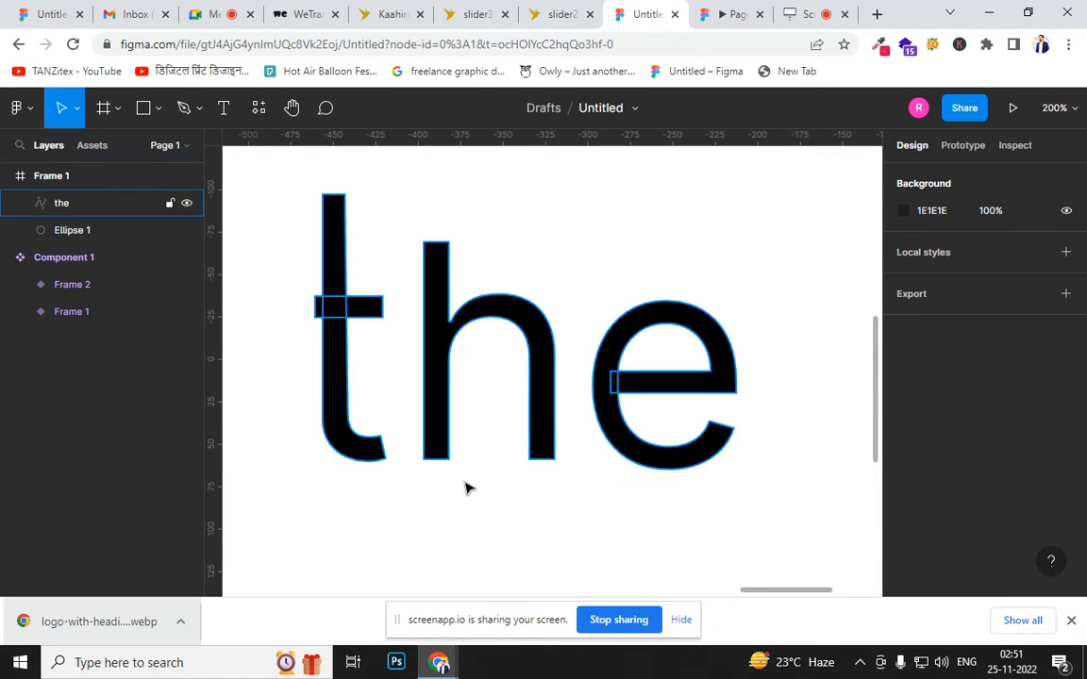
{"action": "scroll", "coordinate": [611, 378], "scroll_direction": "down", "scroll_amount": 6}
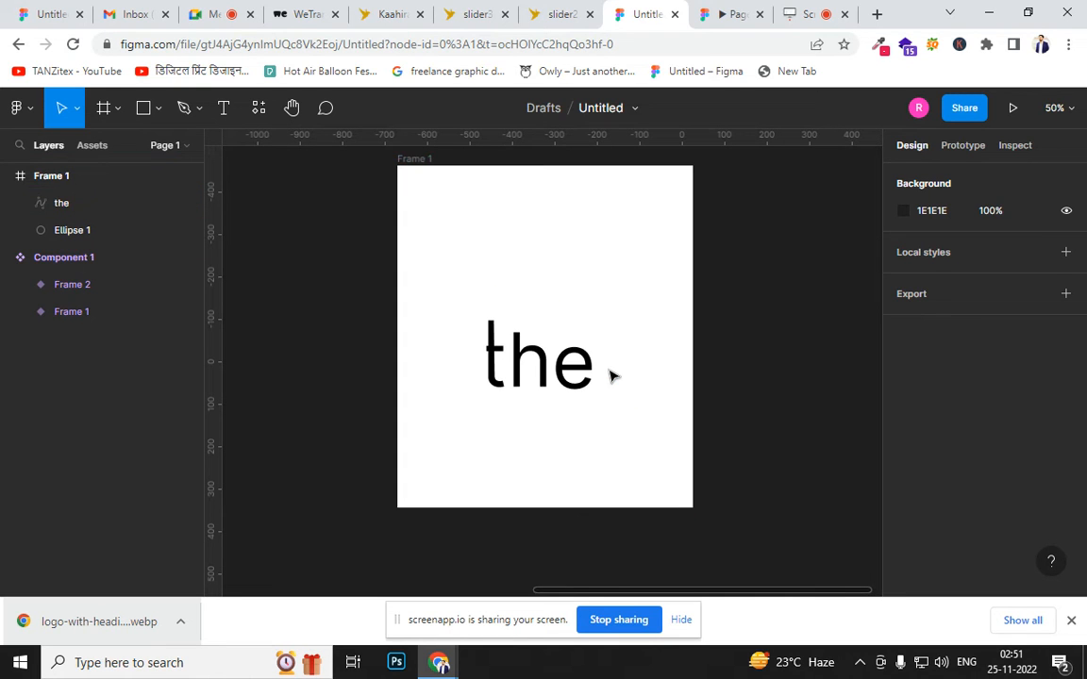
Inspect the CSS code of the "the" vector, examining its width, height and left values
{"action": "left_click", "coordinate": [1017, 146]}
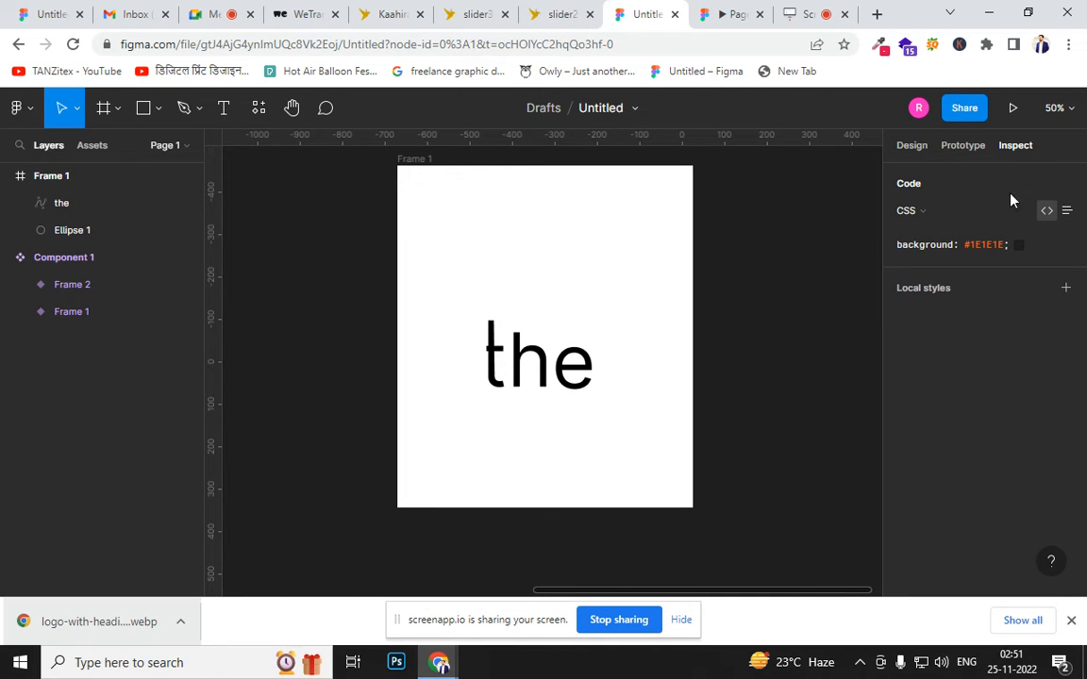
{"action": "left_click", "coordinate": [547, 374]}
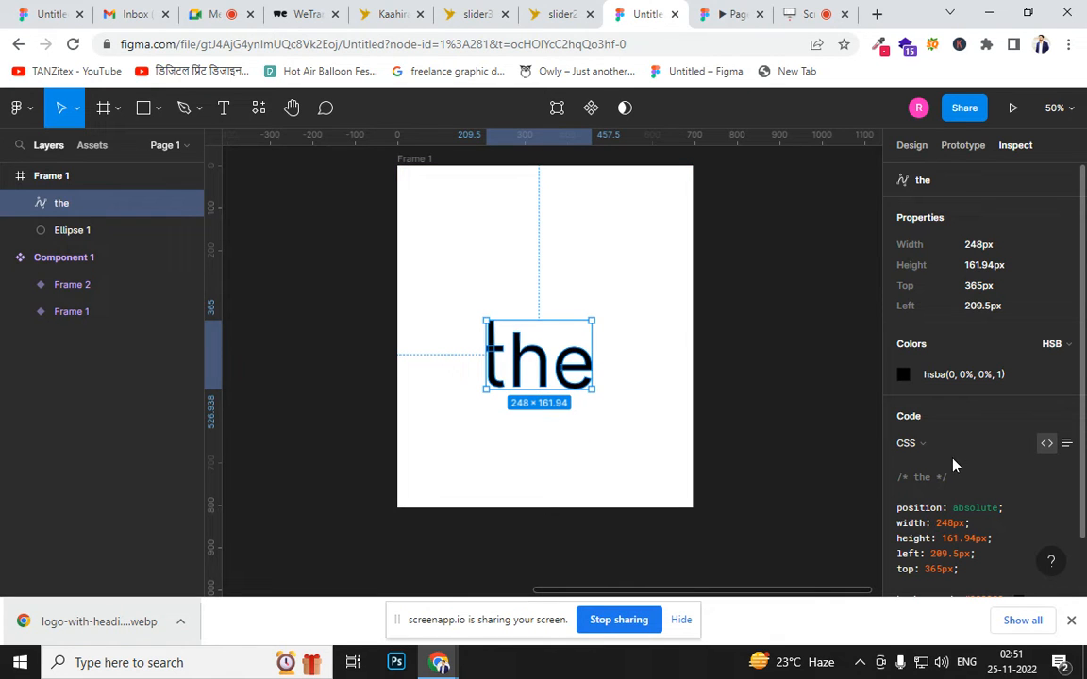
{"action": "triple_click", "coordinate": [963, 522]}
{"action": "left_click_drag", "start_coordinate": [991, 538], "coordinate": [917, 539]}
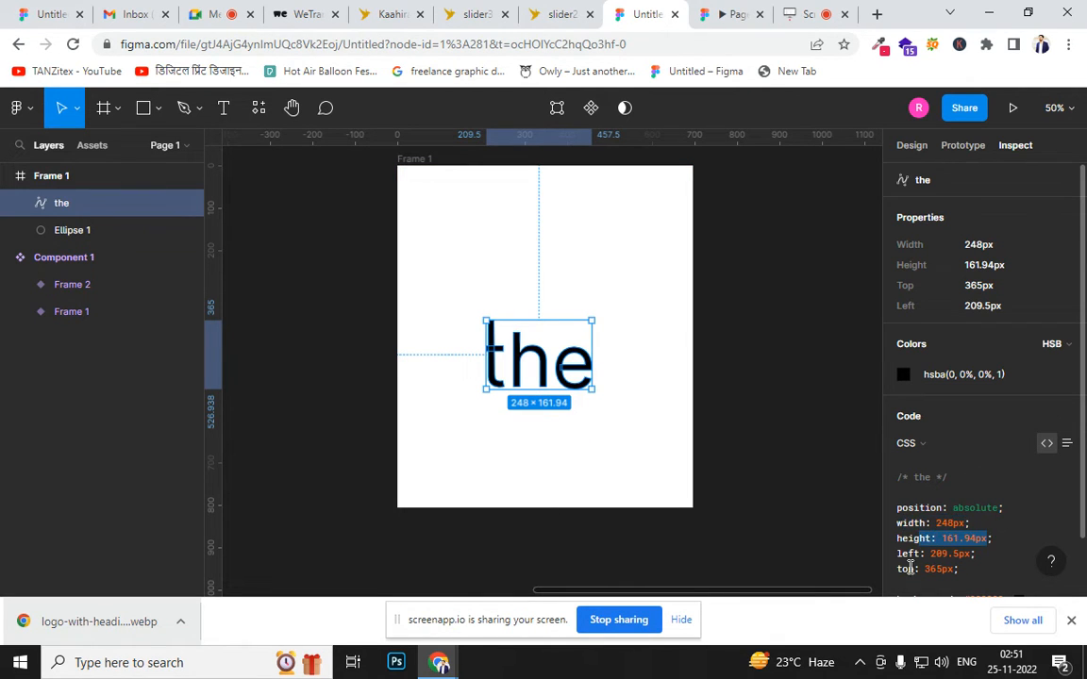
{"action": "left_click", "coordinate": [968, 554]}
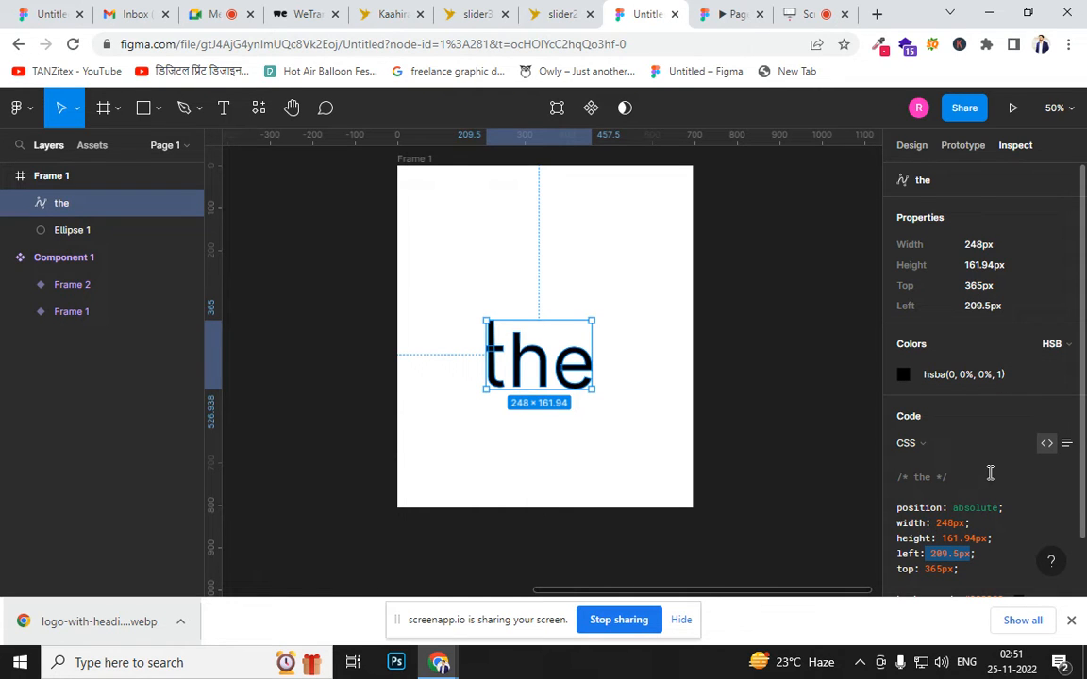
Move the "the" vector to left 66 px, top 105 px, raise it to top 57 px, and check its CSS offsets
{"action": "left_click", "coordinate": [658, 407]}
{"action": "left_click_drag", "start_coordinate": [544, 368], "coordinate": [483, 260]}
{"action": "mouse_move", "coordinate": [408, 234]}
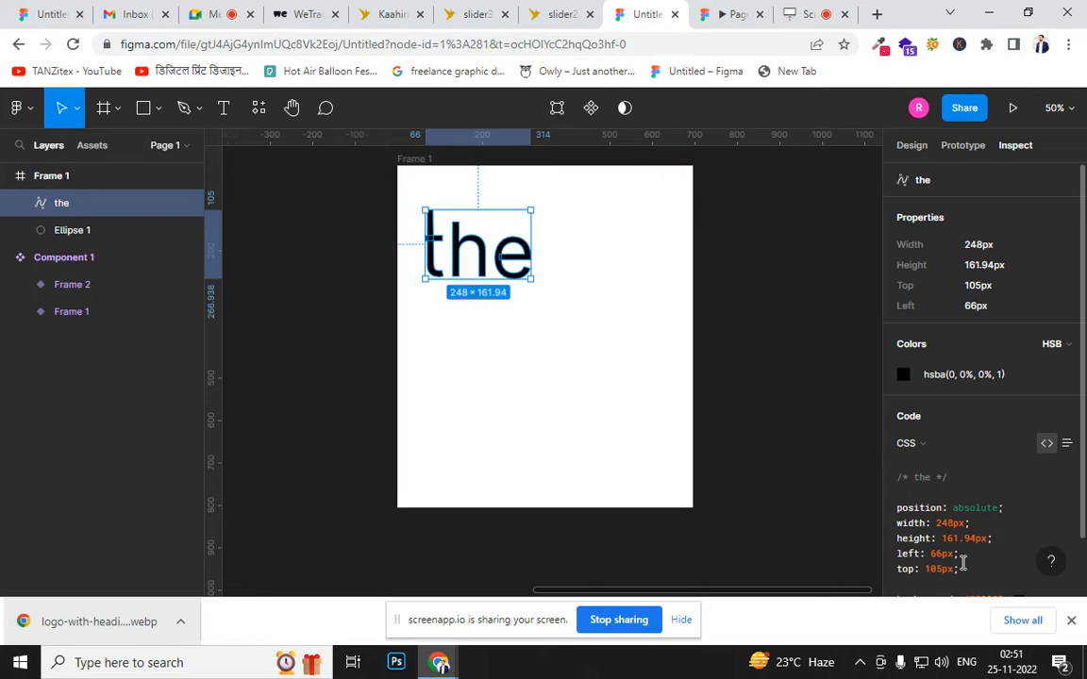
{"action": "left_click_drag", "start_coordinate": [934, 556], "coordinate": [947, 555]}
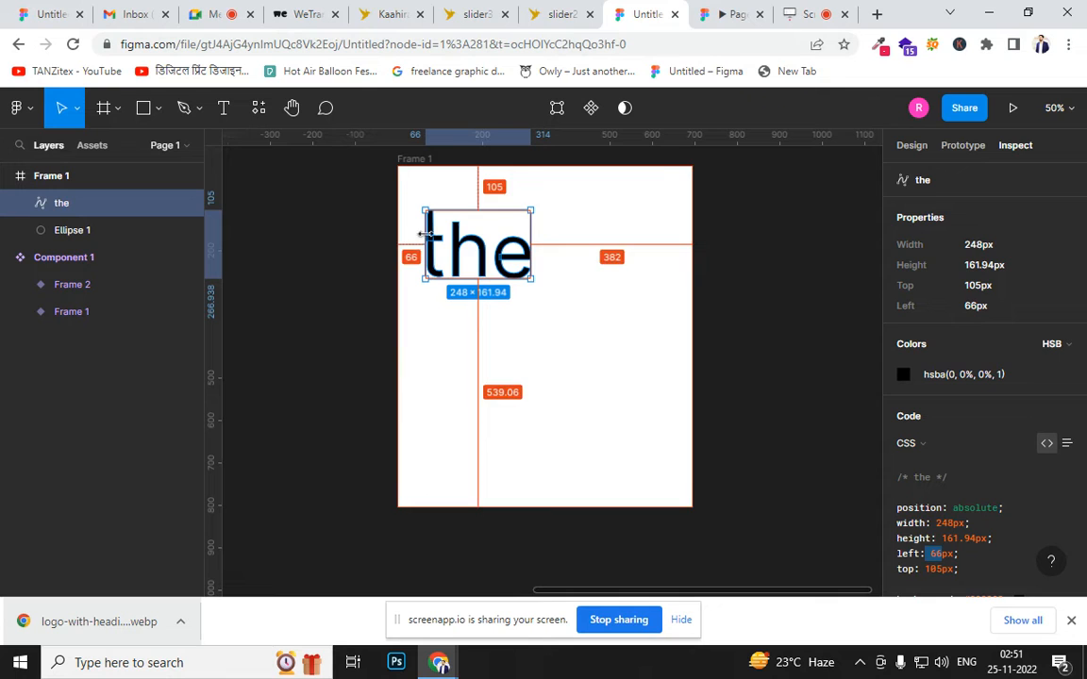
{"action": "mouse_move", "coordinate": [464, 248]}
{"action": "left_mouse_down"}
{"action": "mouse_move", "coordinate": [468, 216]}
{"action": "mouse_move", "coordinate": [468, 234]}
{"action": "left_mouse_up"}
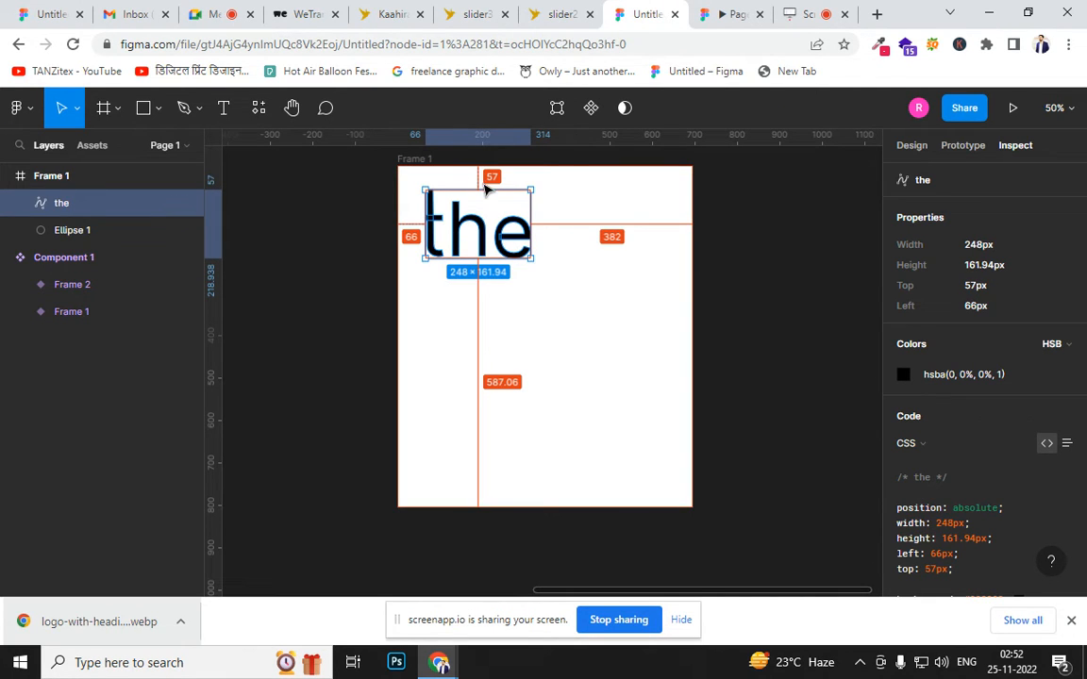
{"action": "double_click", "coordinate": [941, 554]}
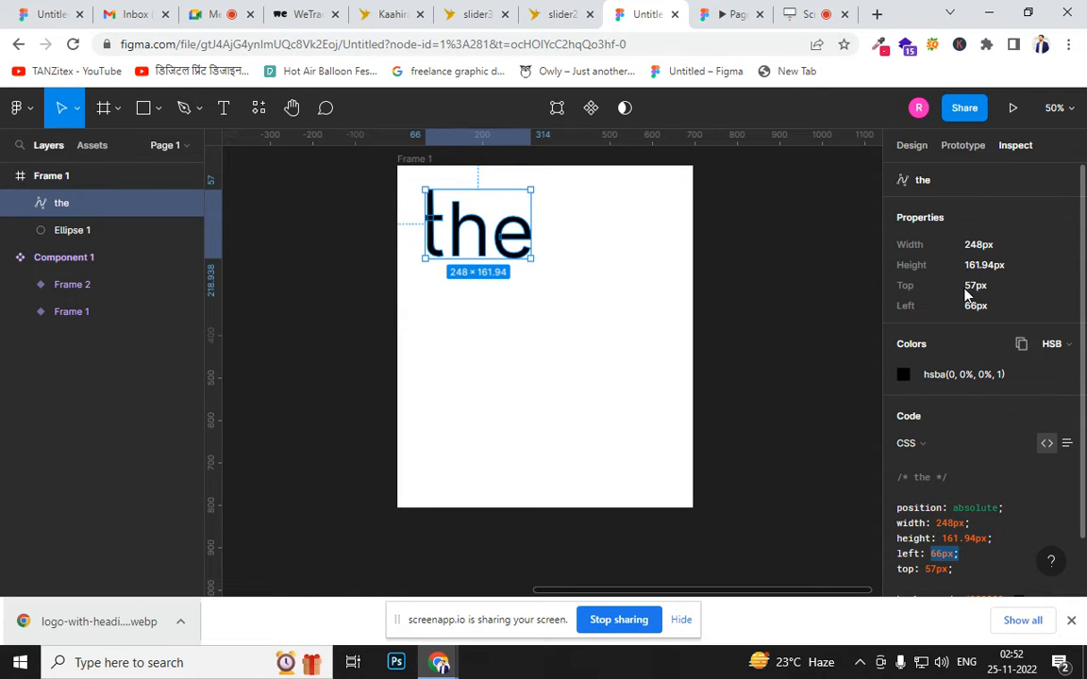
Return to the design properties, move the vector to X 0, Y 0 and on to X 448, Y 0, then deselect it
{"action": "left_click", "coordinate": [911, 146]}
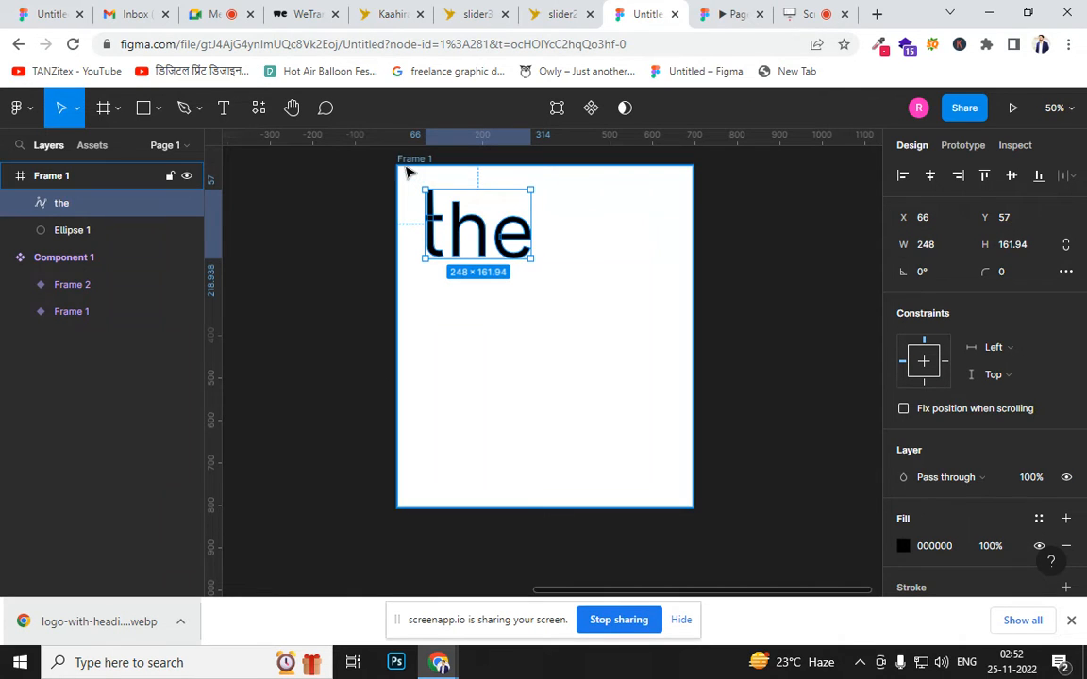
{"action": "left_click_drag", "start_coordinate": [455, 222], "coordinate": [429, 196]}
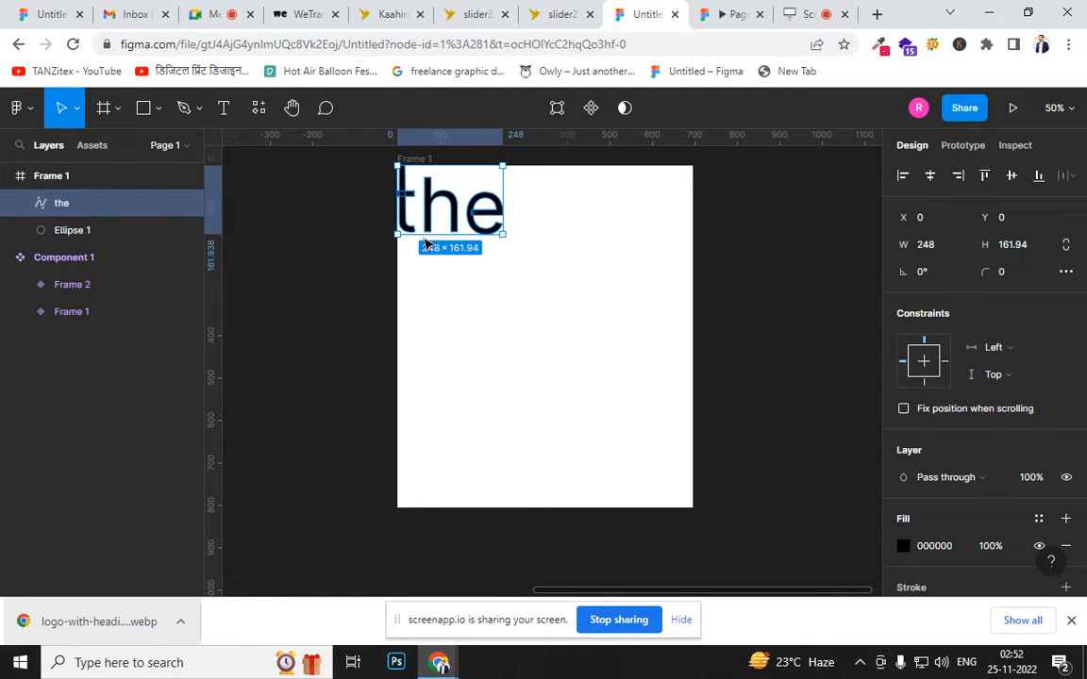
{"action": "left_click_drag", "start_coordinate": [429, 218], "coordinate": [616, 220]}
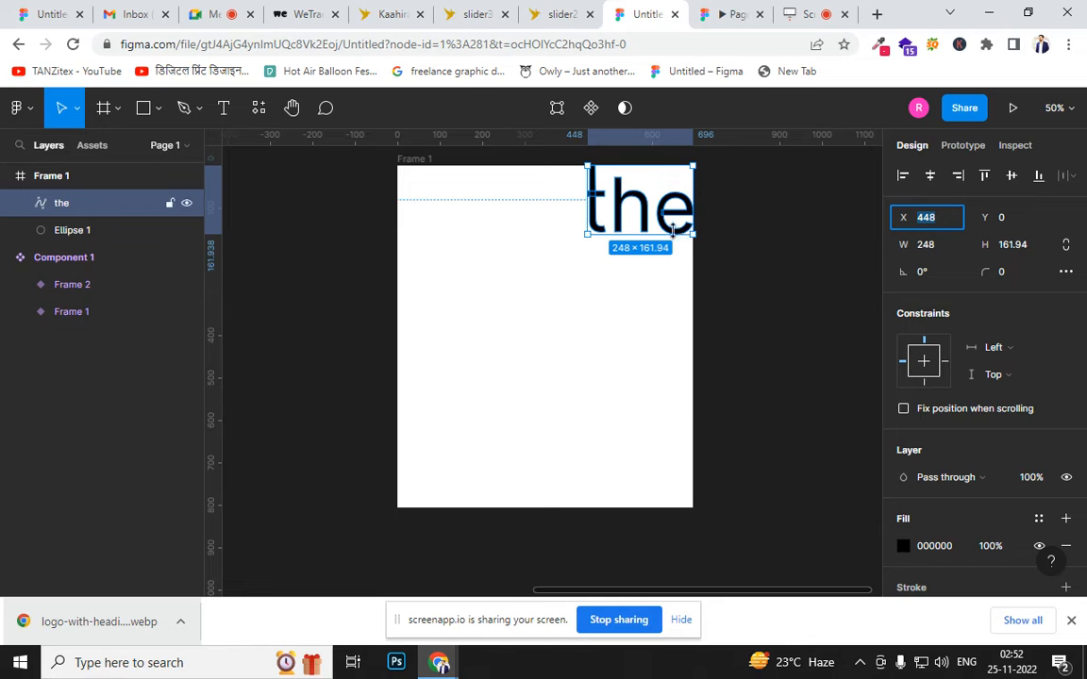
{"action": "left_click", "coordinate": [955, 219]}
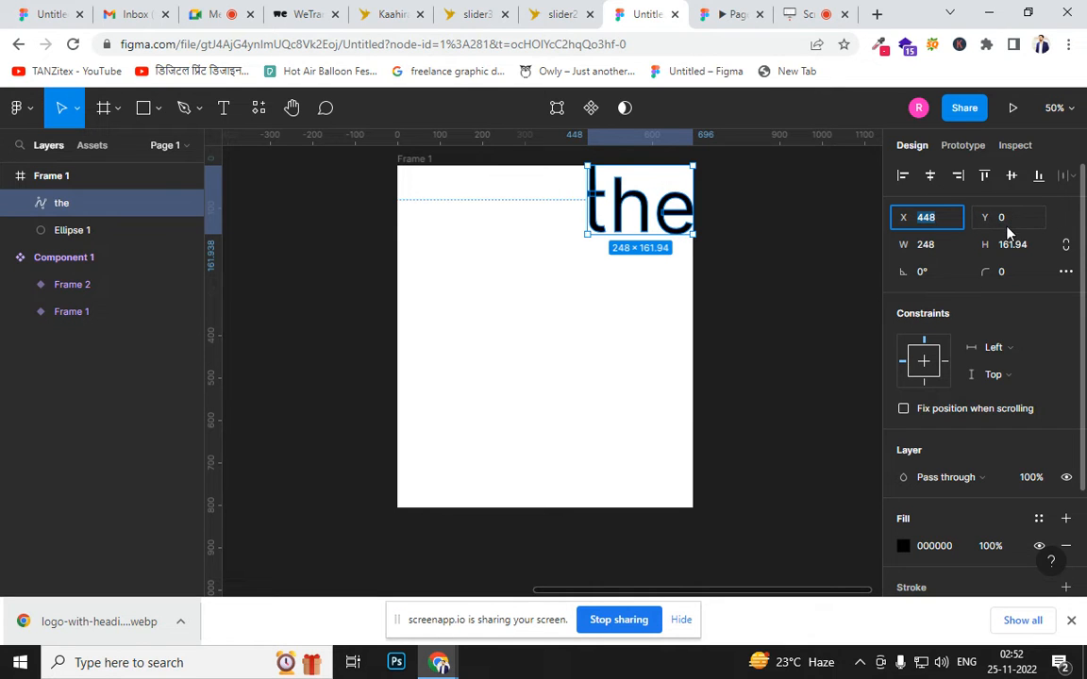
{"action": "left_click", "coordinate": [774, 439]}
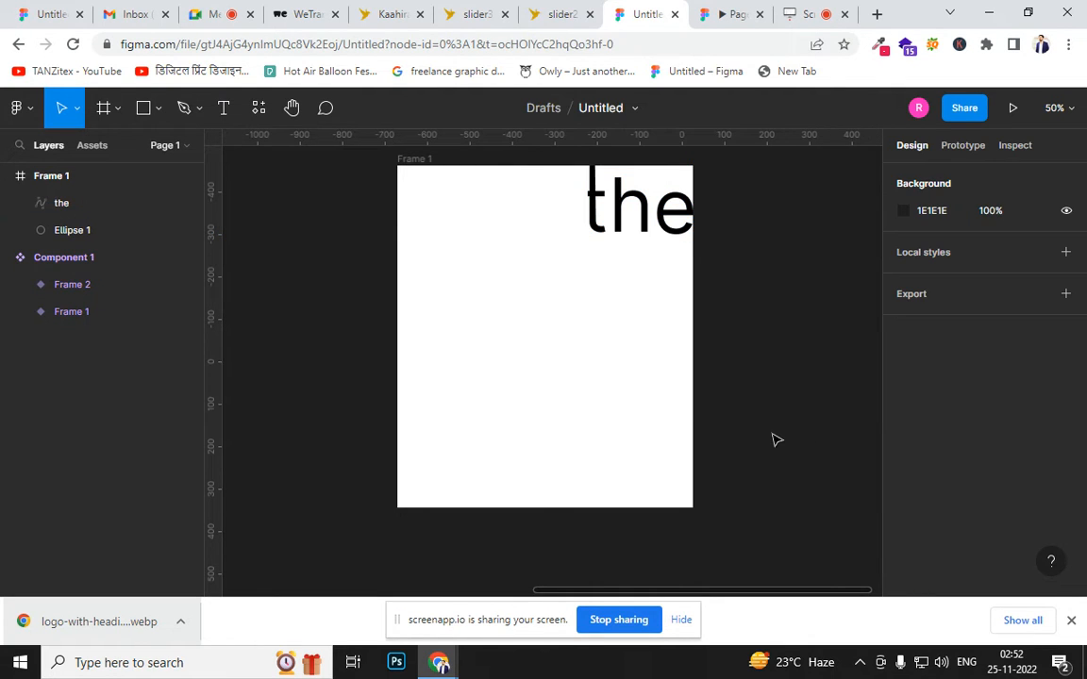
Move the "the" vector to X 368, Y 213 and on to X 242, Y 186, and delete it
{"action": "left_click", "coordinate": [648, 216]}
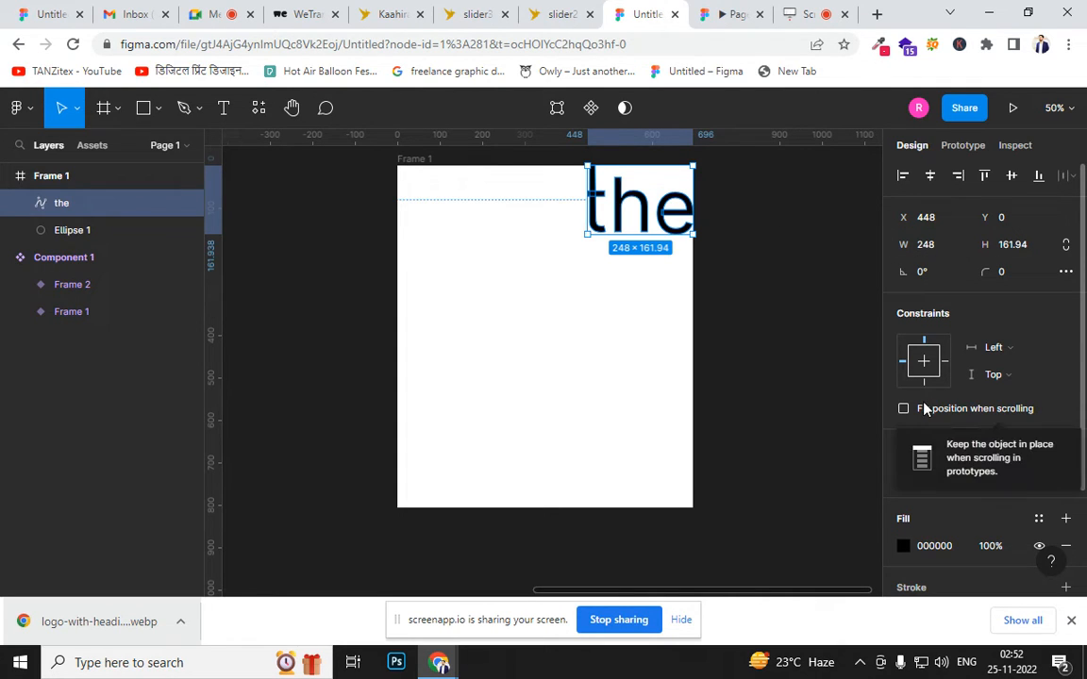
{"action": "left_click_drag", "start_coordinate": [626, 217], "coordinate": [592, 307]}
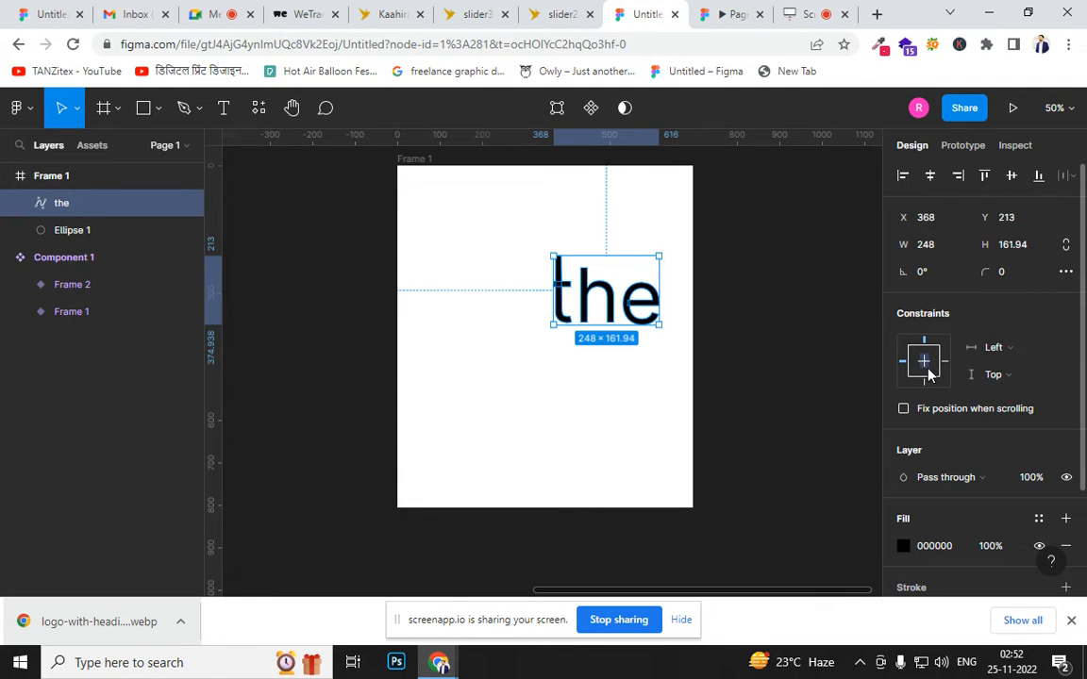
{"action": "left_click_drag", "start_coordinate": [614, 316], "coordinate": [562, 305]}
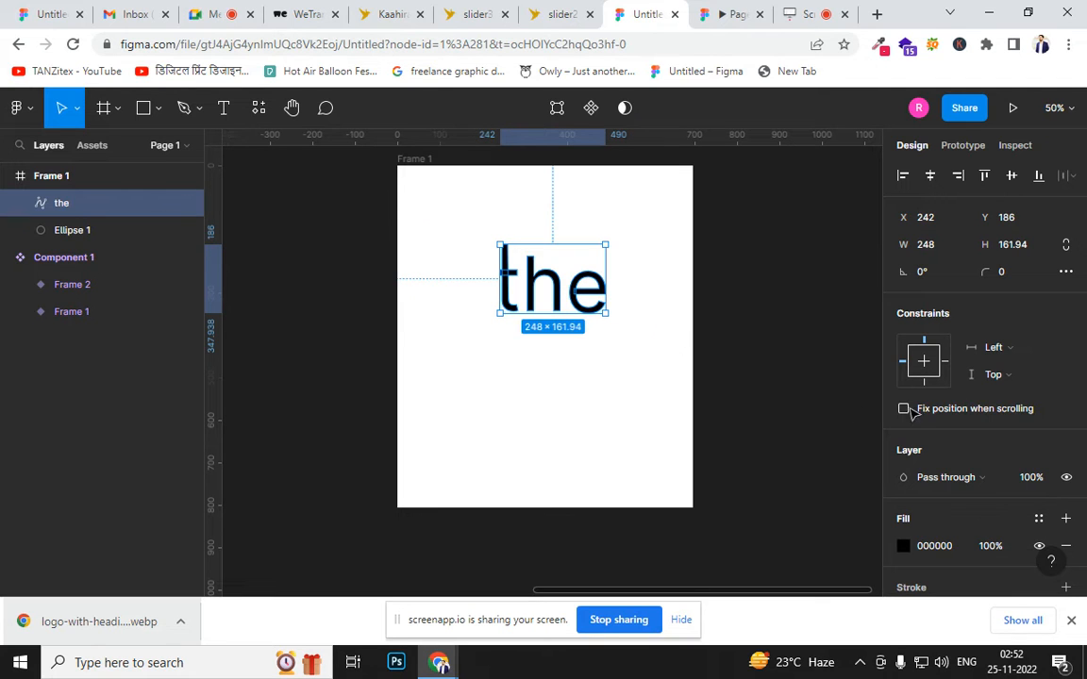
{"action": "key", "text": "Delete"}
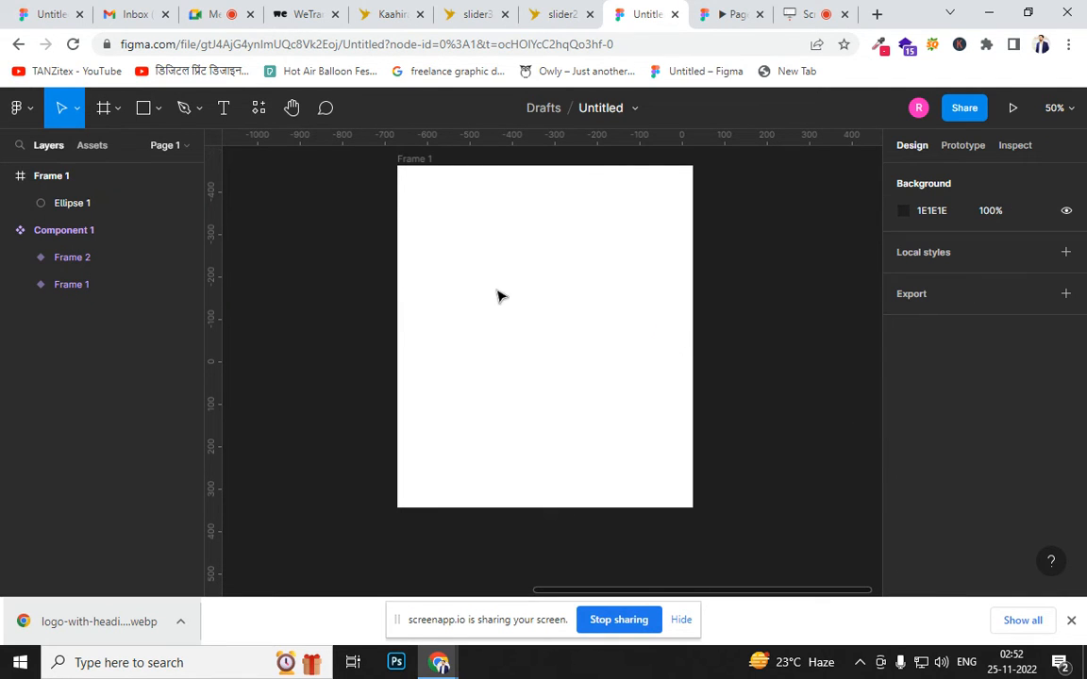
Run the Font Awesome Icons plugin on Frame 1 and insert its dice-d6 icon
{"action": "right_click", "coordinate": [439, 284]}
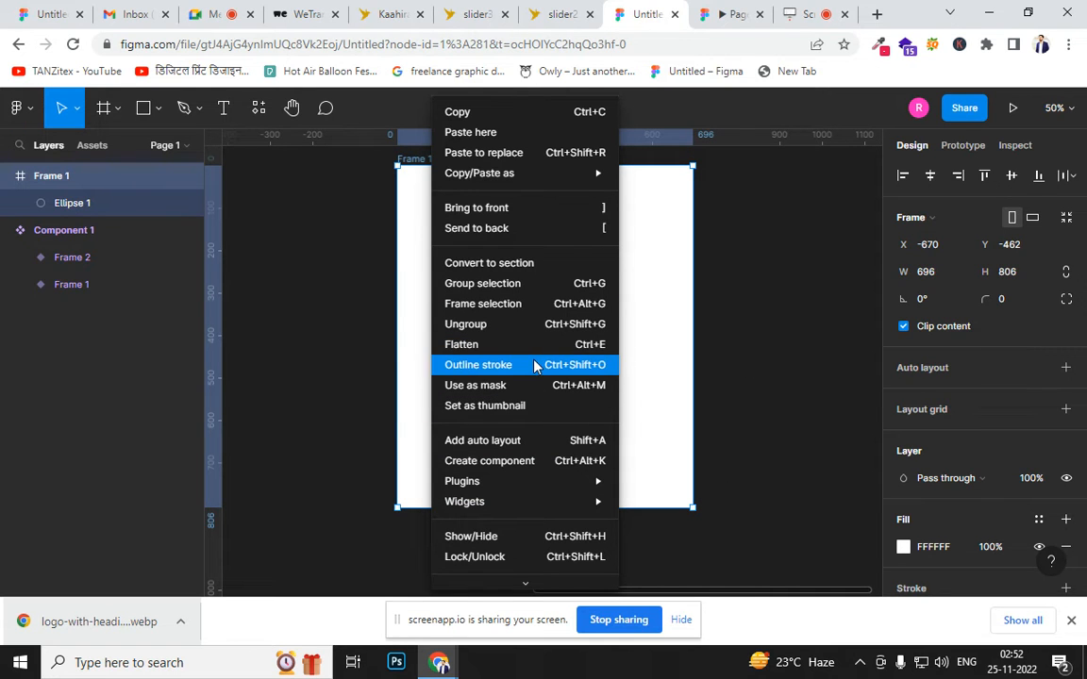
{"action": "mouse_move", "coordinate": [556, 488]}
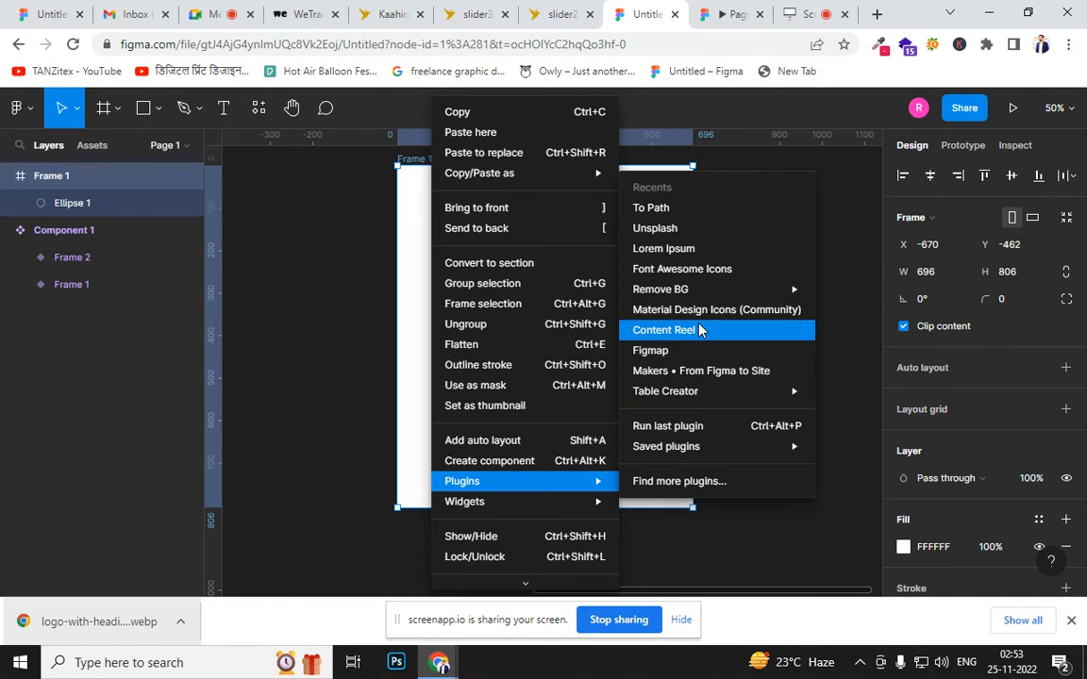
{"action": "left_click", "coordinate": [680, 481]}
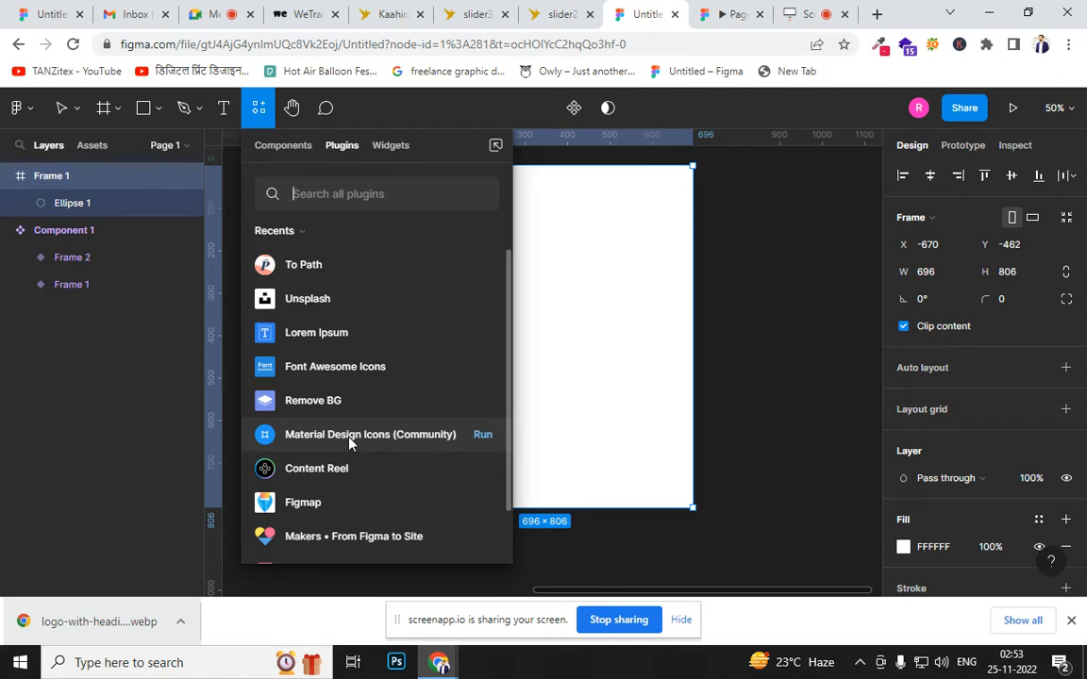
{"action": "left_click", "coordinate": [482, 366]}
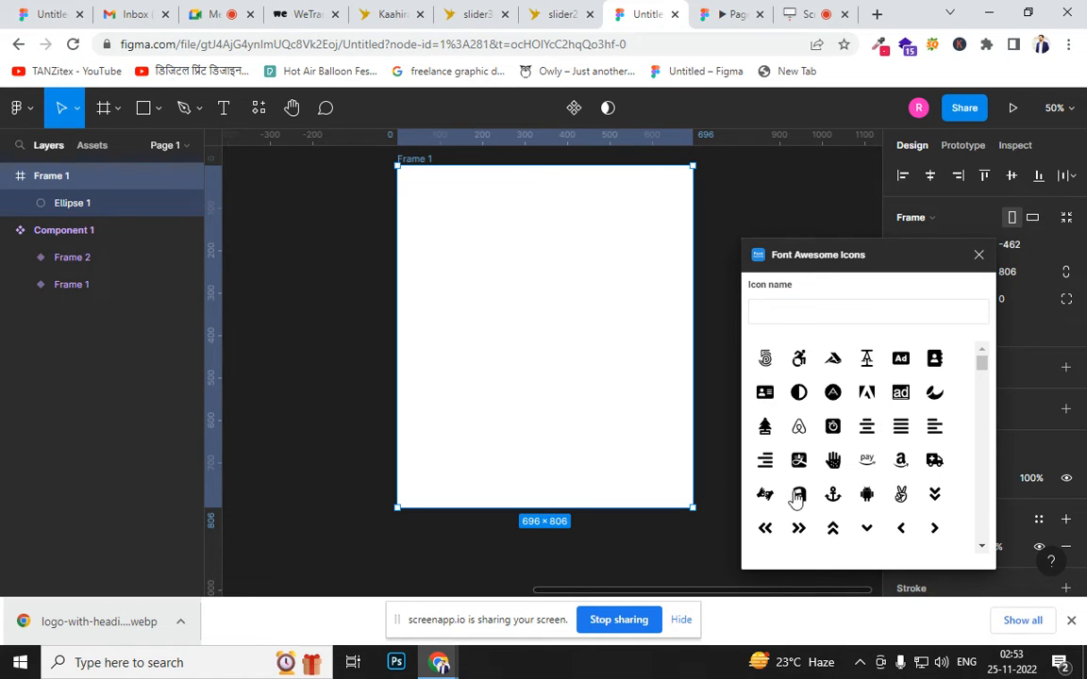
{"action": "scroll", "coordinate": [979, 382], "scroll_direction": "down", "scroll_amount": 3}
{"action": "left_click_drag", "start_coordinate": [979, 379], "coordinate": [978, 409]}
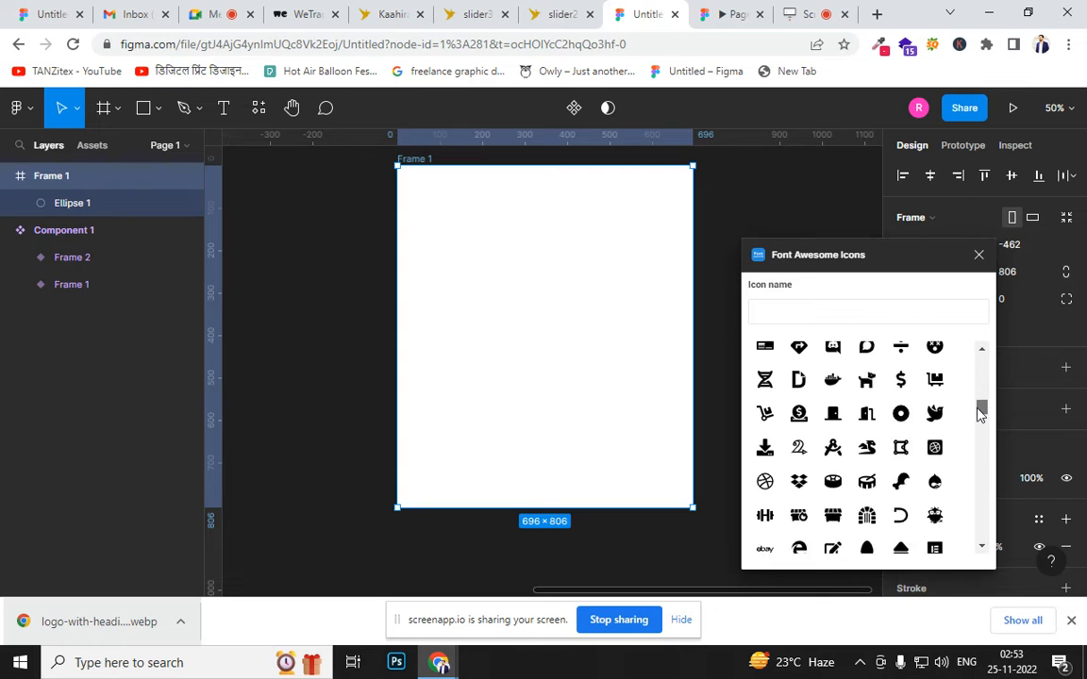
{"action": "left_click", "coordinate": [830, 361]}
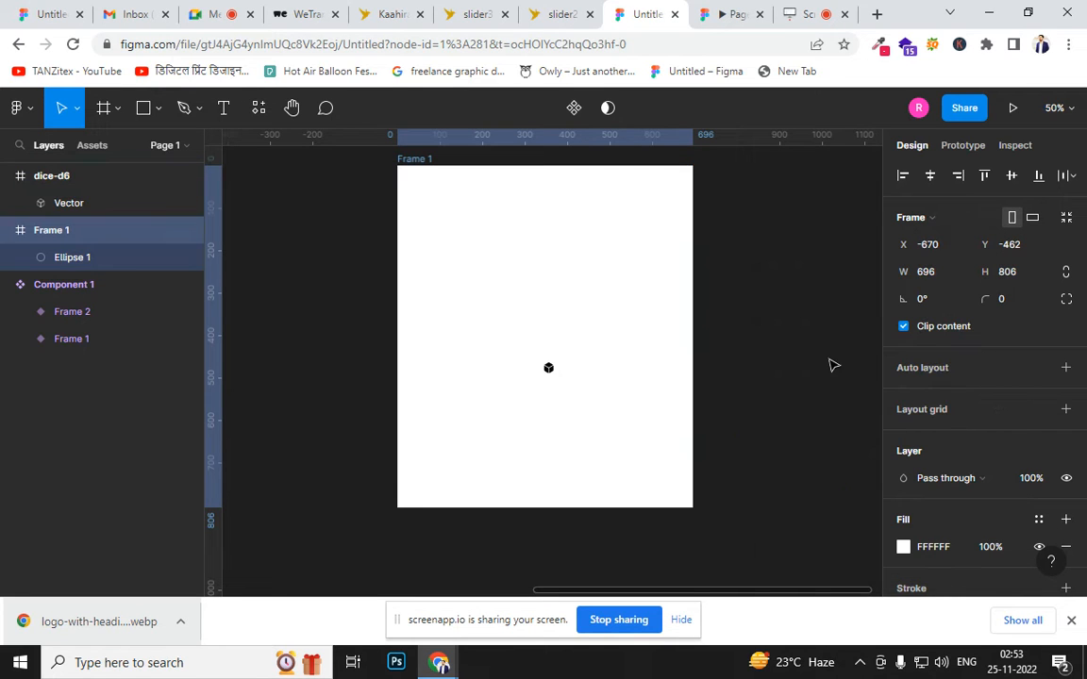
{"action": "left_click", "coordinate": [549, 370]}
{"action": "left_click_drag", "start_coordinate": [557, 377], "coordinate": [584, 409]}
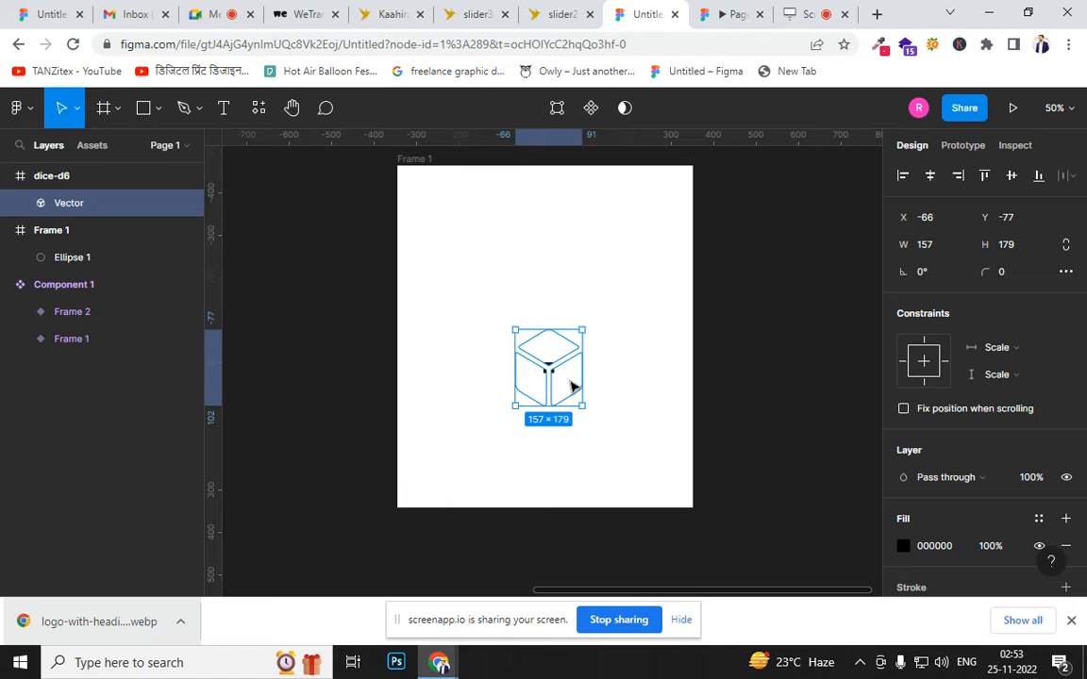
{"action": "key", "text": "ctrl+z"}
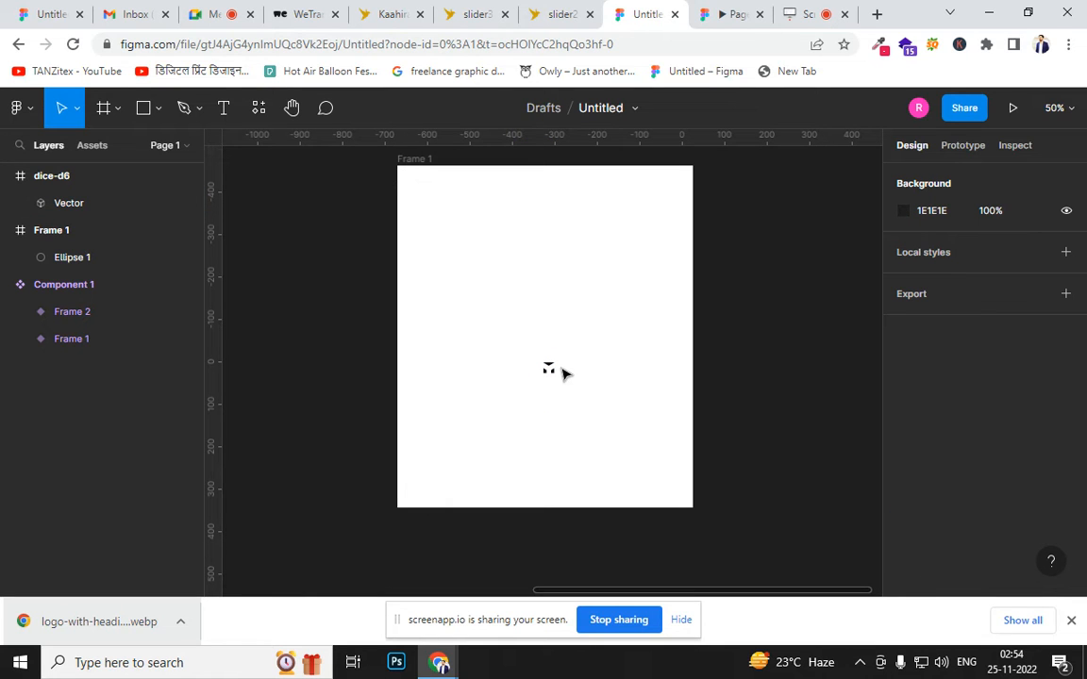
{"action": "key", "text": "ctrl+shift+z"}
{"action": "key", "text": "ctrl+z"}
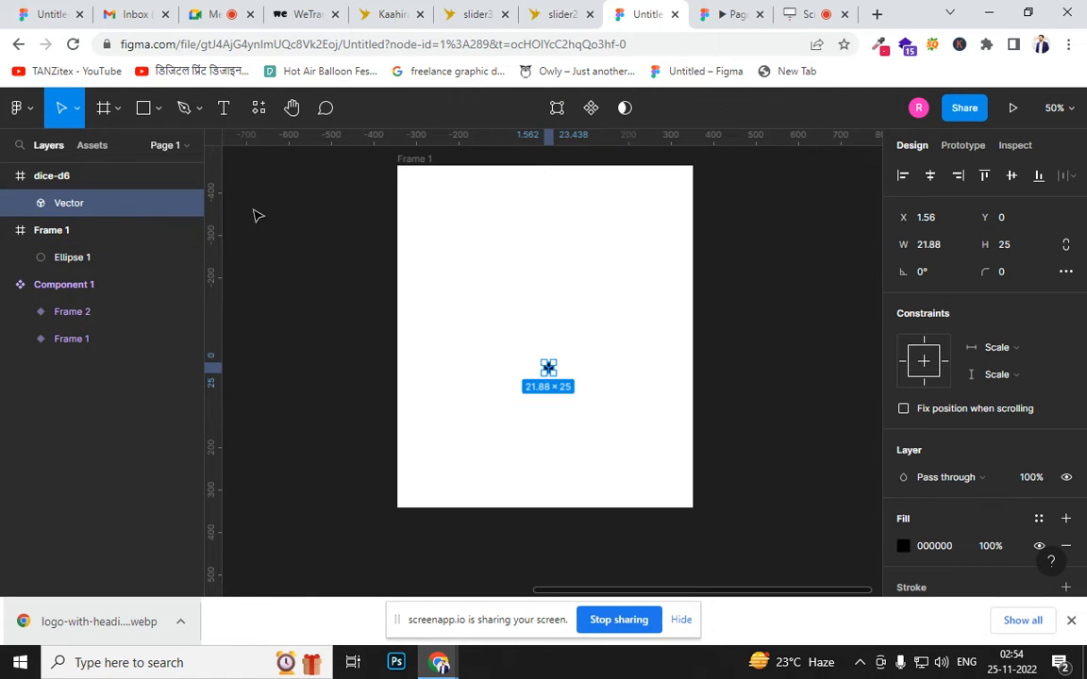
Enlarge the whole dice-d6 icon frame to about 199 × 199 in the upper part of Frame 1
{"action": "left_click", "coordinate": [39, 176]}
{"action": "key", "text": "alt"}
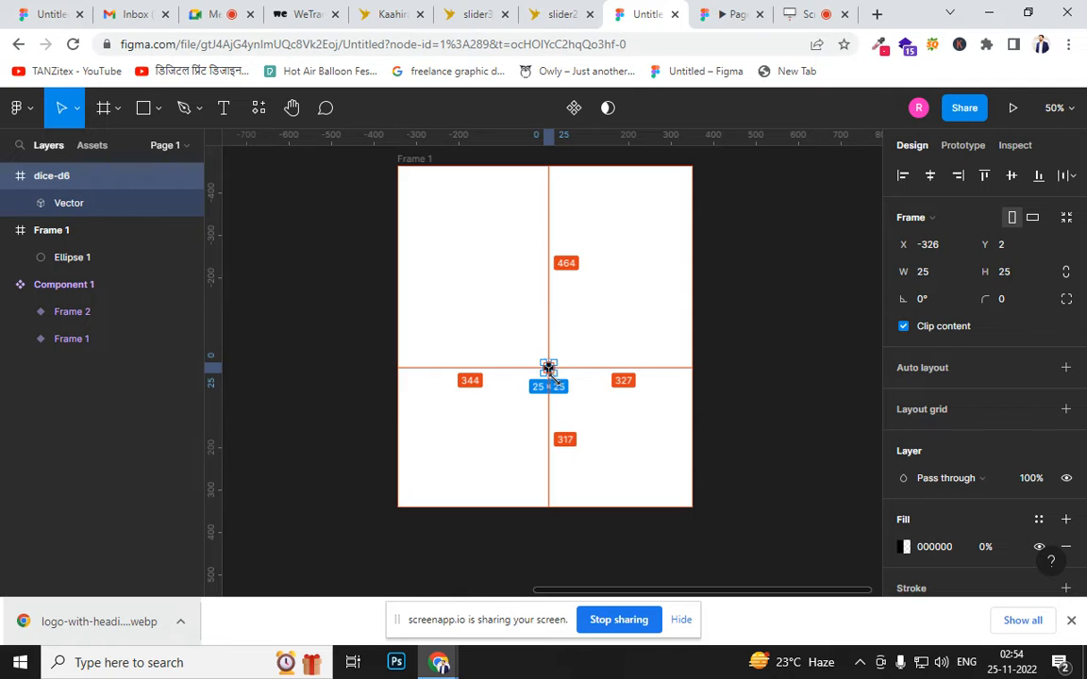
{"action": "left_click_drag", "start_coordinate": [555, 376], "coordinate": [519, 320]}
{"action": "left_click", "coordinate": [526, 367]}
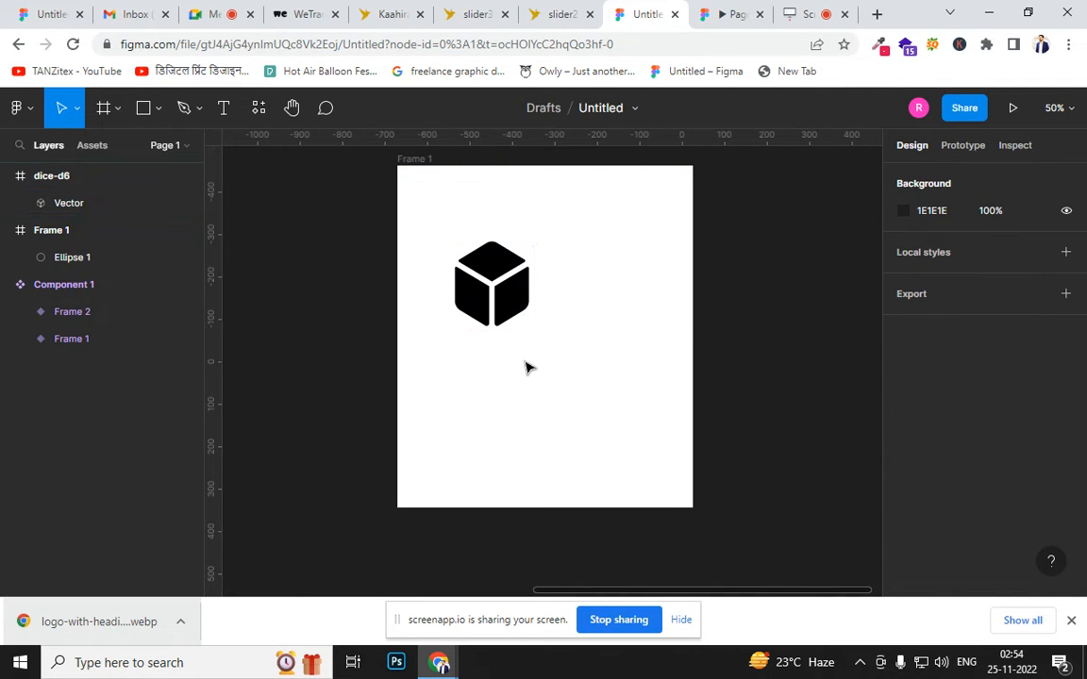
Extend Frame 1 downward to a height of about 1218
{"action": "left_click", "coordinate": [469, 293]}
{"action": "left_click", "coordinate": [467, 242]}
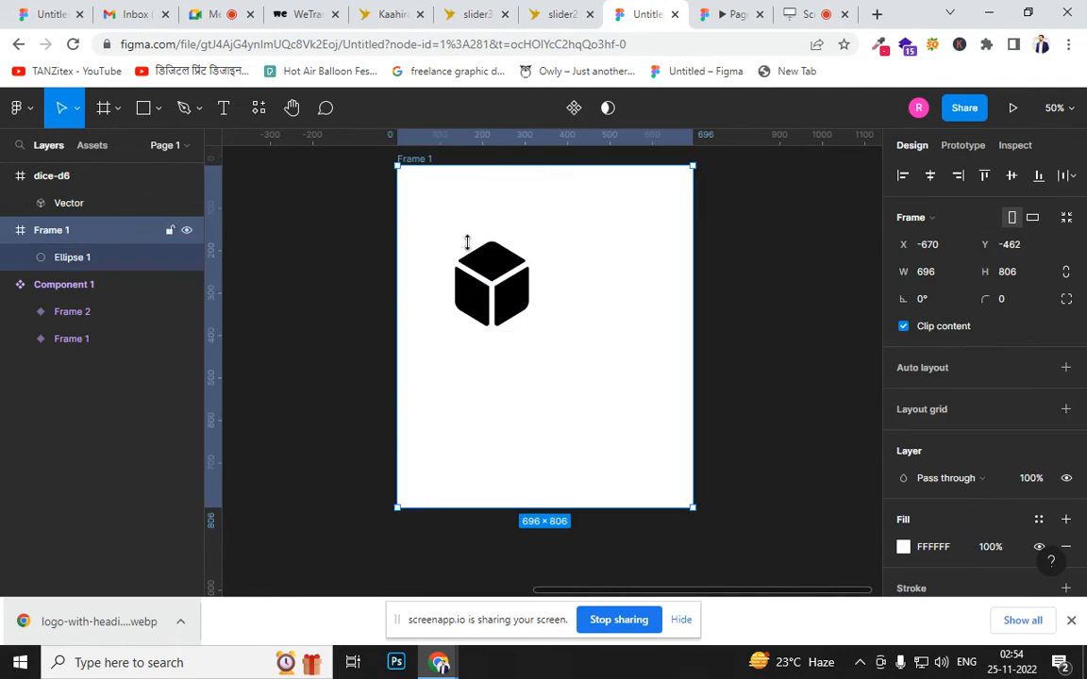
{"action": "left_click_drag", "start_coordinate": [534, 510], "coordinate": [544, 404]}
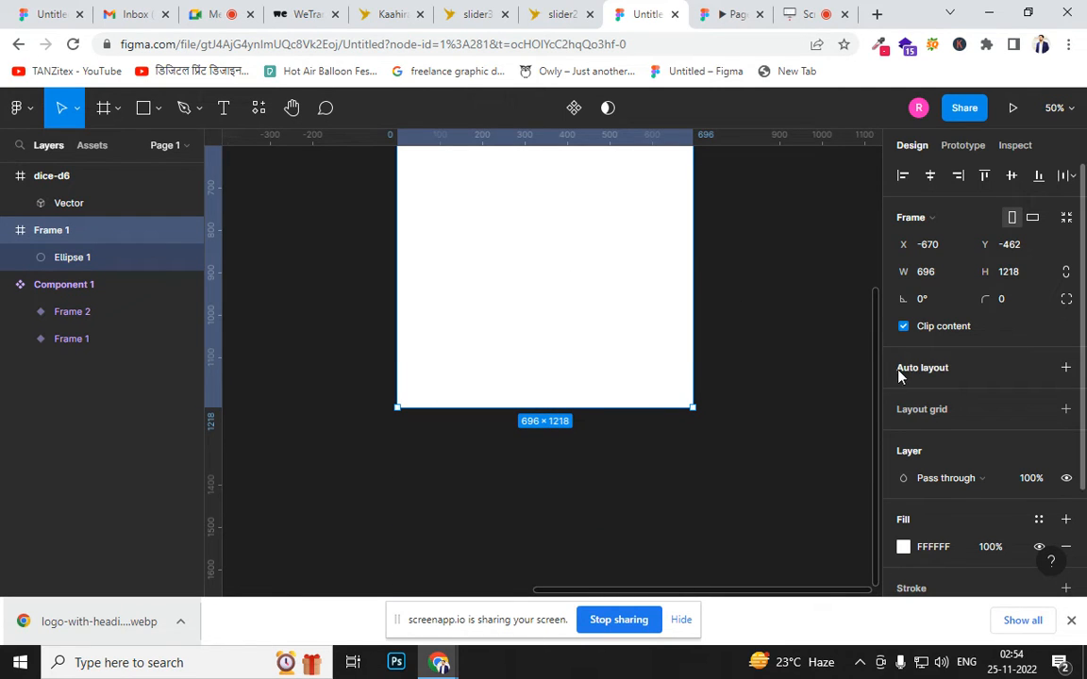
{"action": "scroll", "coordinate": [879, 334], "scroll_direction": "up", "scroll_amount": 2}
{"action": "scroll", "coordinate": [879, 334], "scroll_direction": "up", "scroll_amount": 3}
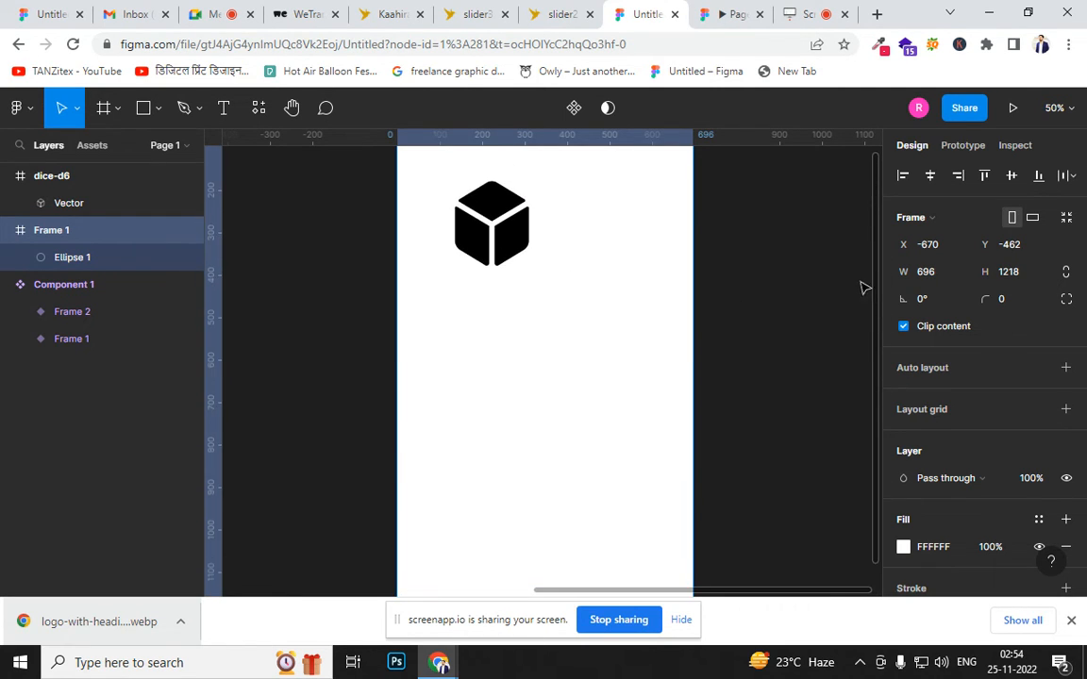
Move the dice vector layer out of the dice-d6 frame and into Frame 1
{"action": "left_click", "coordinate": [504, 244]}
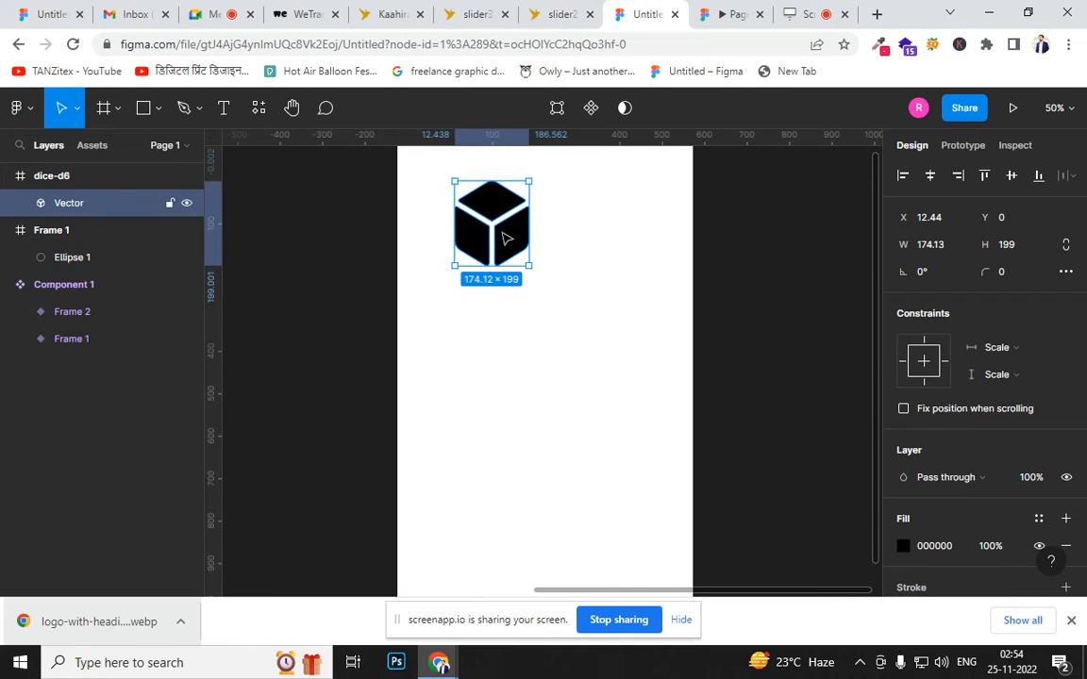
{"action": "left_click_drag", "start_coordinate": [80, 209], "coordinate": [80, 247]}
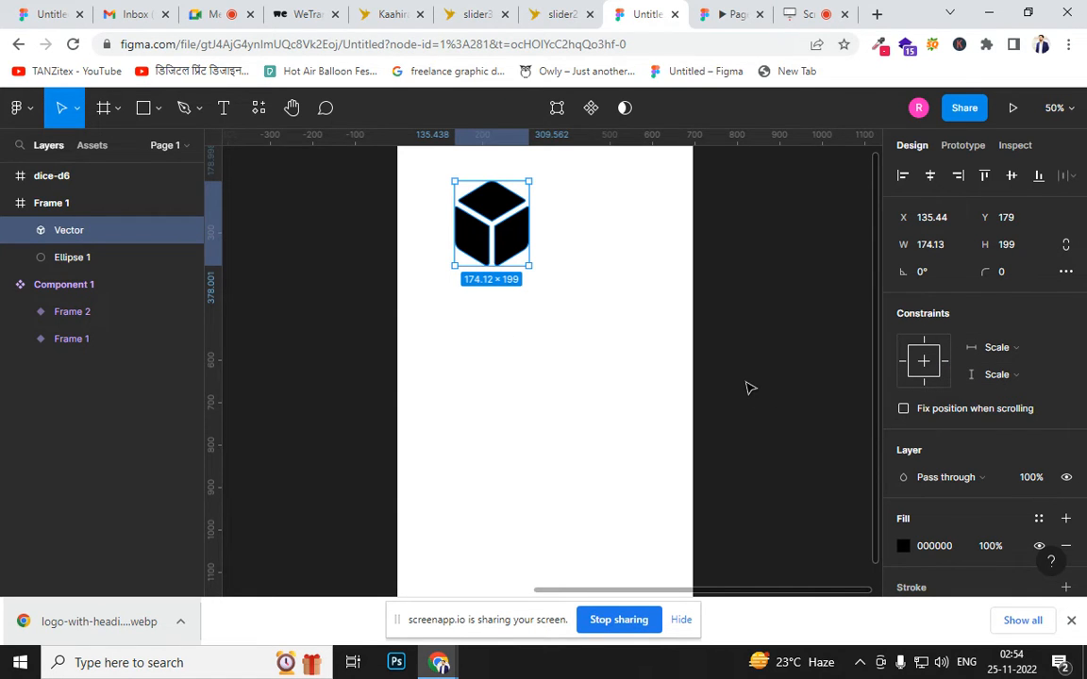
{"action": "key", "text": "minus"}
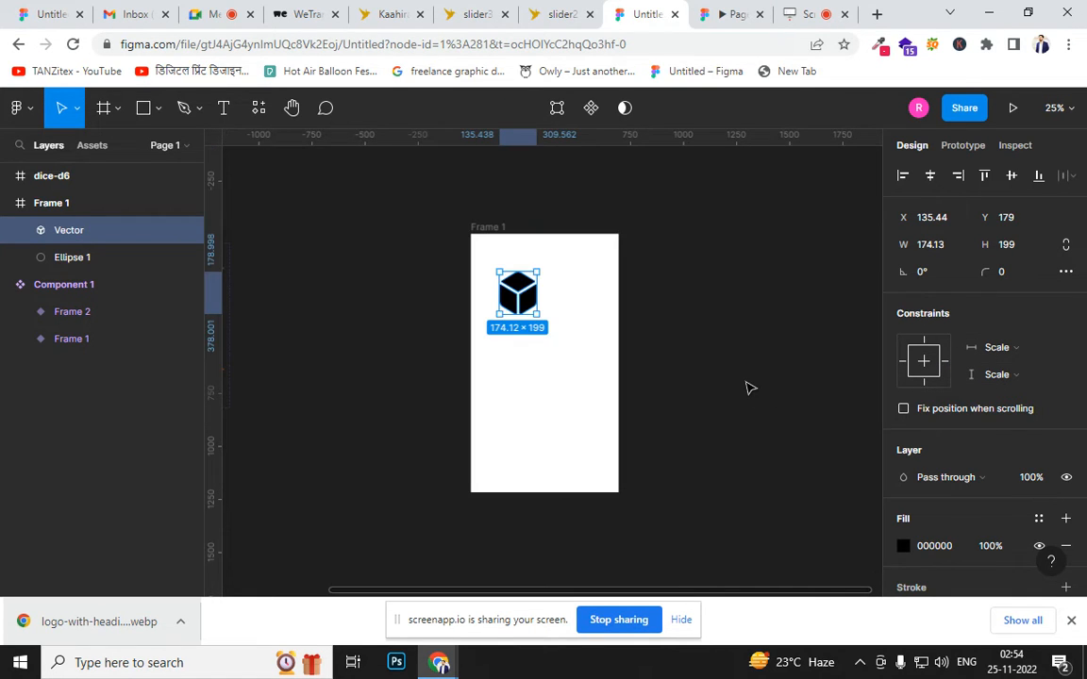
Try changing Frame 1's height to test how the vector reacts, and return it to 1218
{"action": "left_click", "coordinate": [497, 235]}
{"action": "mouse_move", "coordinate": [544, 489]}
{"action": "left_mouse_down"}
{"action": "mouse_move", "coordinate": [557, 316]}
{"action": "mouse_move", "coordinate": [560, 587]}
{"action": "mouse_move", "coordinate": [548, 330]}
{"action": "mouse_move", "coordinate": [553, 536]}
{"action": "mouse_move", "coordinate": [553, 497]}
{"action": "left_mouse_up"}
{"action": "left_click_drag", "start_coordinate": [568, 340], "coordinate": [577, 378]}
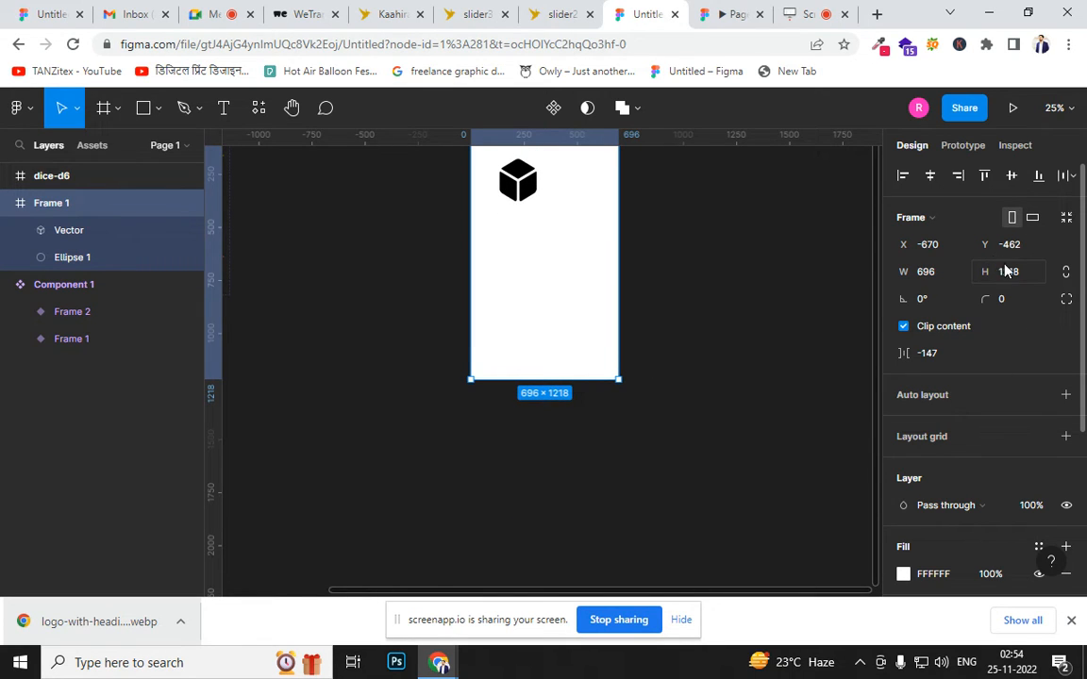
Set the constraints of the dice vector inside Frame 1 to Left and Top
{"action": "left_click", "coordinate": [521, 193]}
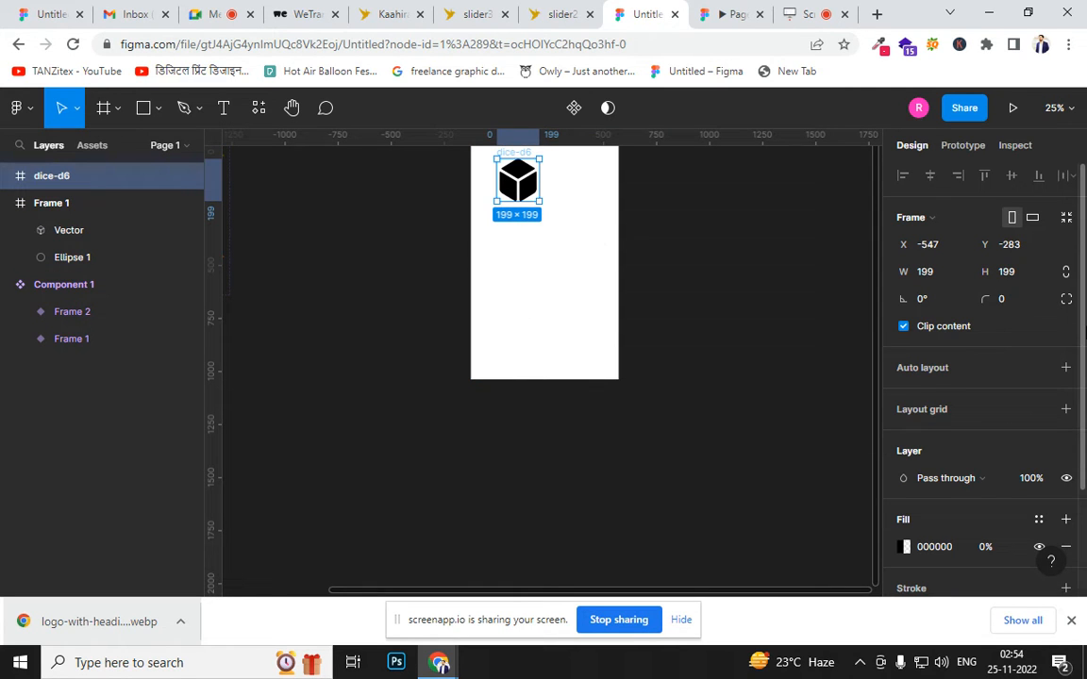
{"action": "scroll", "coordinate": [1083, 332], "scroll_direction": "down", "scroll_amount": 3}
{"action": "scroll", "coordinate": [1083, 332], "scroll_direction": "up", "scroll_amount": 3}
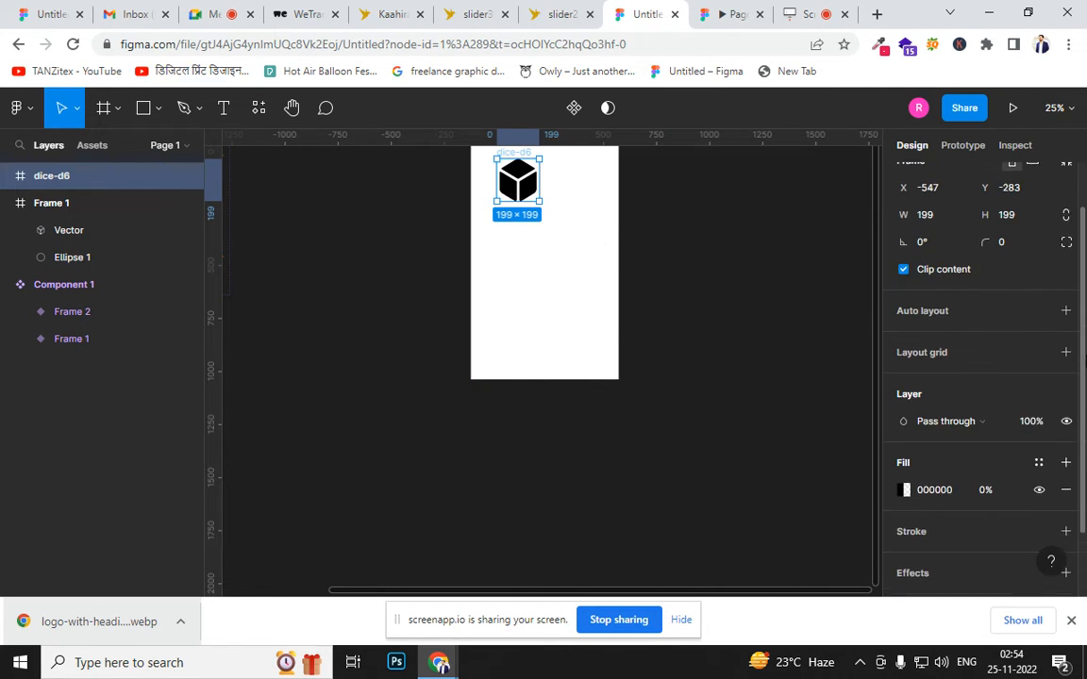
{"action": "left_click", "coordinate": [663, 321]}
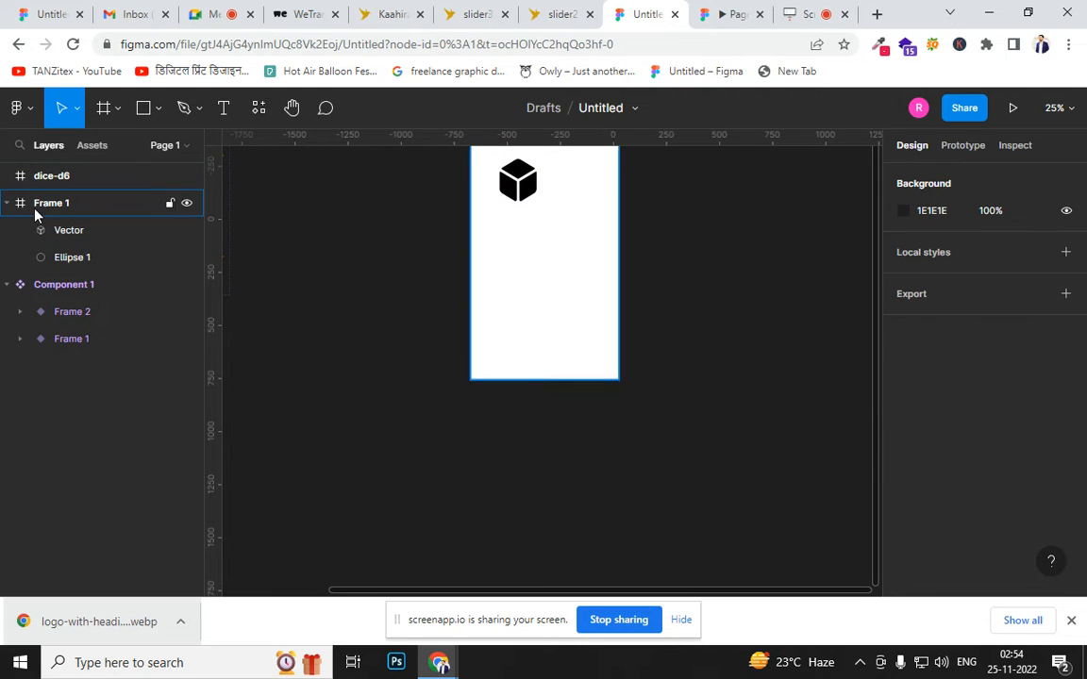
{"action": "left_click", "coordinate": [59, 230]}
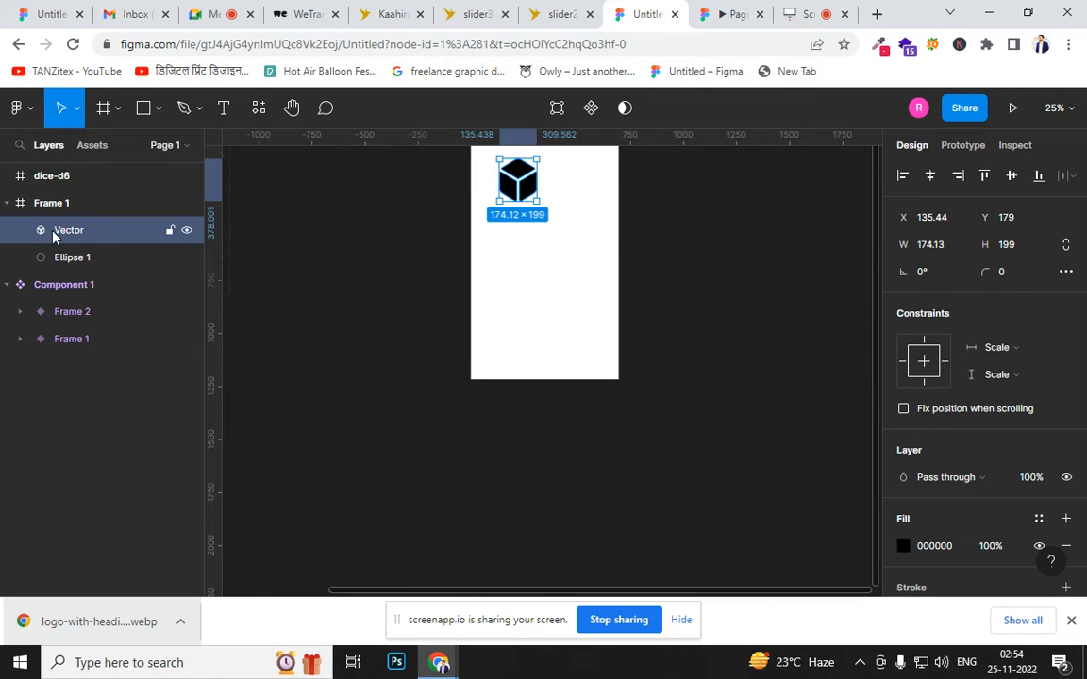
{"action": "left_click", "coordinate": [992, 348]}
{"action": "left_click", "coordinate": [1008, 268]}
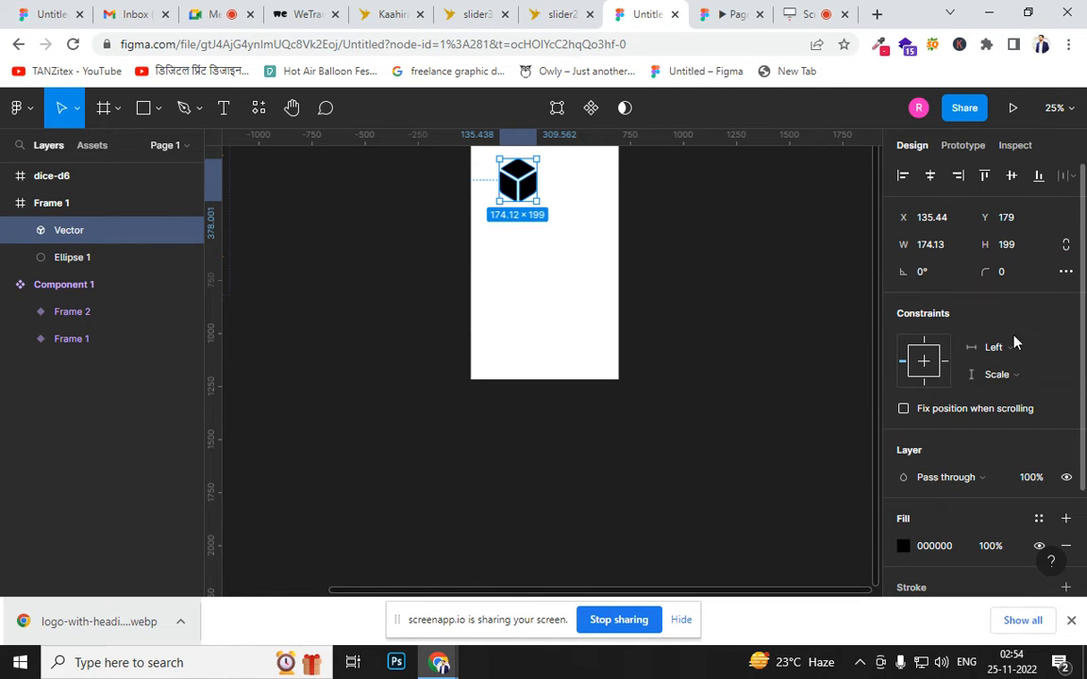
{"action": "left_click", "coordinate": [1012, 377]}
{"action": "left_click", "coordinate": [986, 292]}
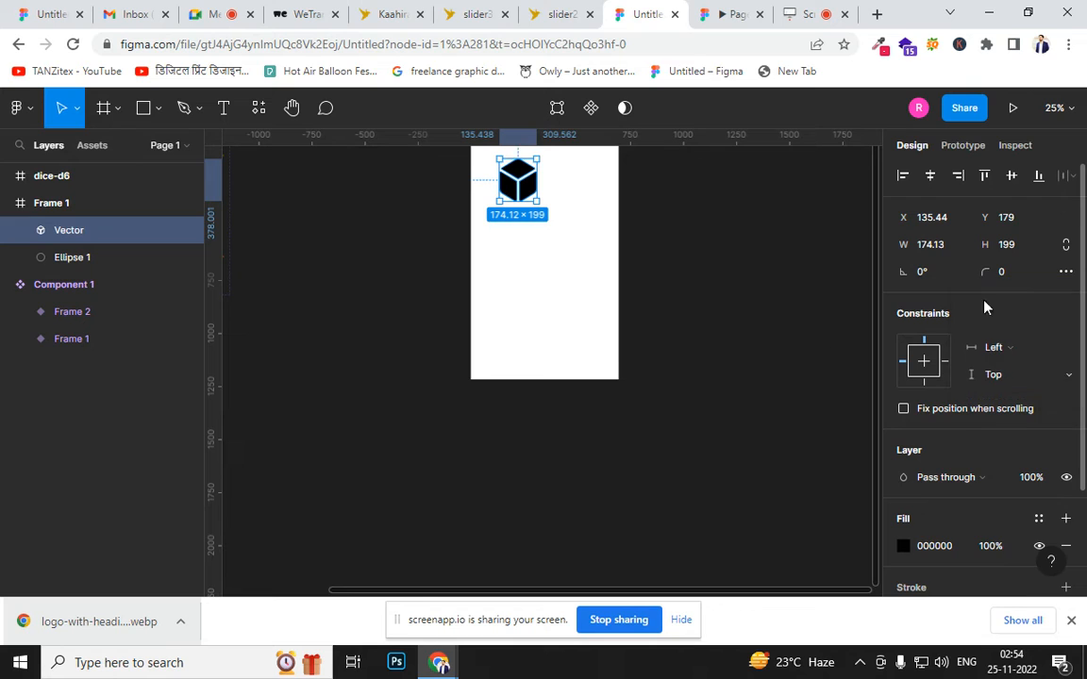
{"action": "left_click", "coordinate": [693, 434]}
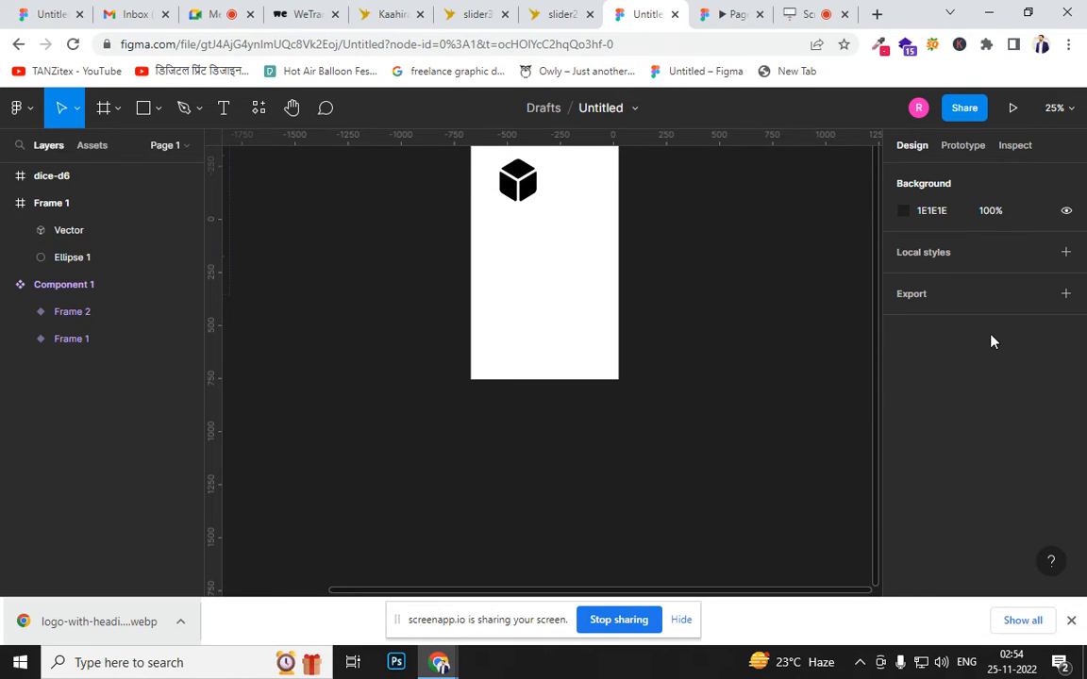
Stretch Frame 1 downward to a height of about 1500, testing the vector's constraints
{"action": "scroll", "coordinate": [877, 382], "scroll_direction": "up", "scroll_amount": 2}
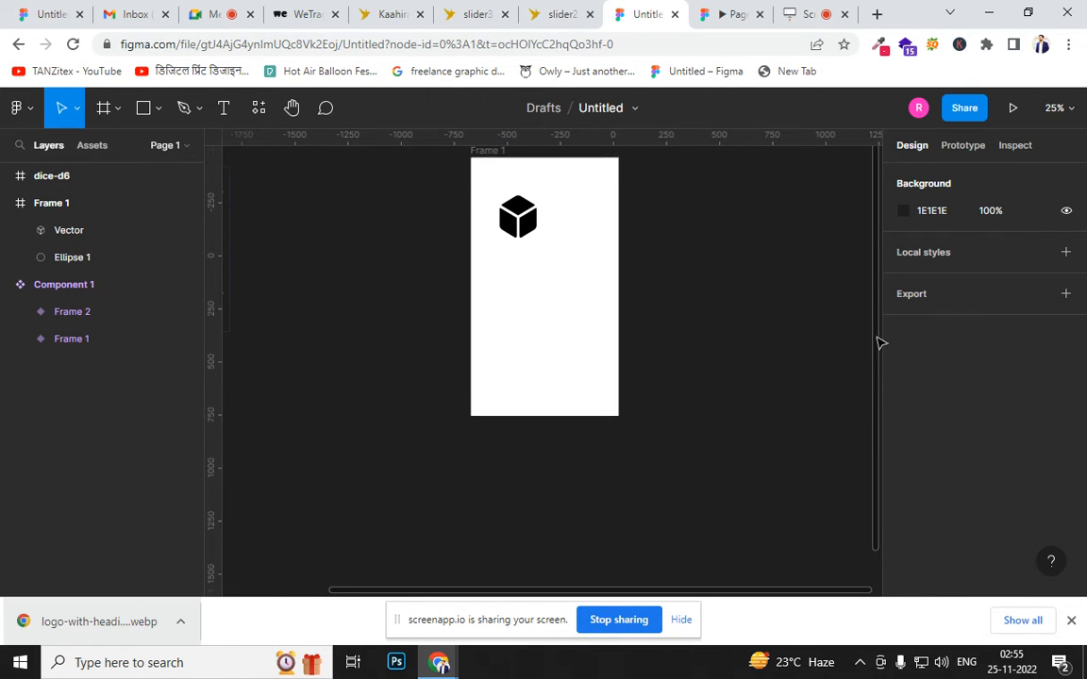
{"action": "left_click", "coordinate": [483, 167]}
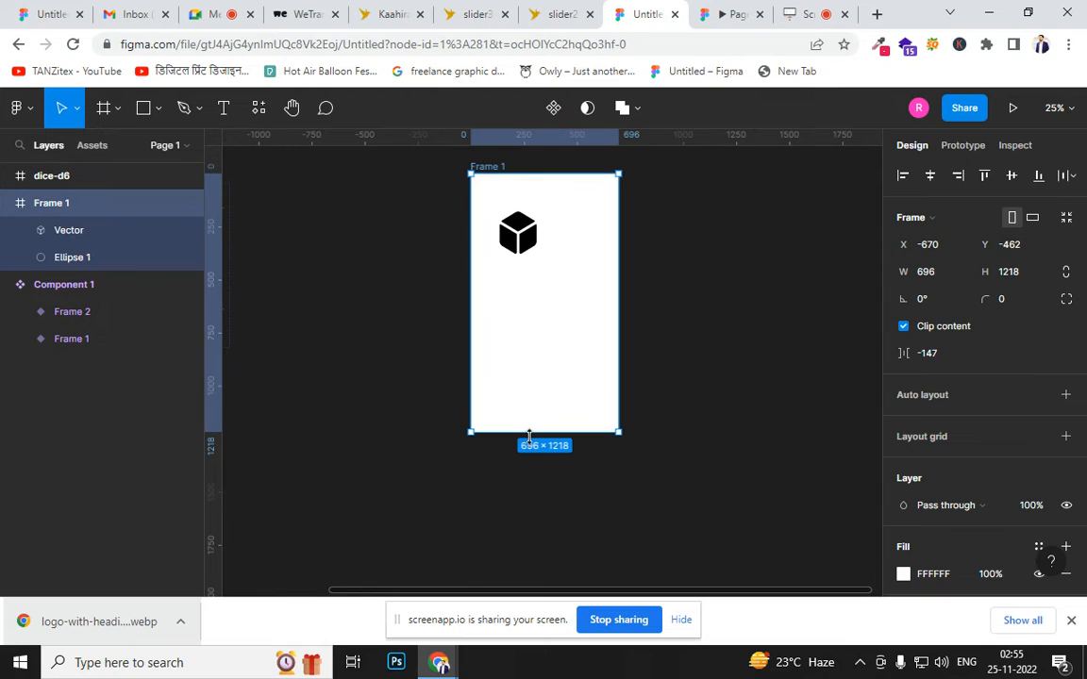
{"action": "left_click_drag", "start_coordinate": [535, 367], "coordinate": [553, 560]}
{"action": "left_click_drag", "start_coordinate": [552, 463], "coordinate": [554, 491]}
Delete the leftover dice-d6 frame and the dice vector inside Frame 1
{"action": "left_click", "coordinate": [528, 241]}
{"action": "key", "text": "Delete"}
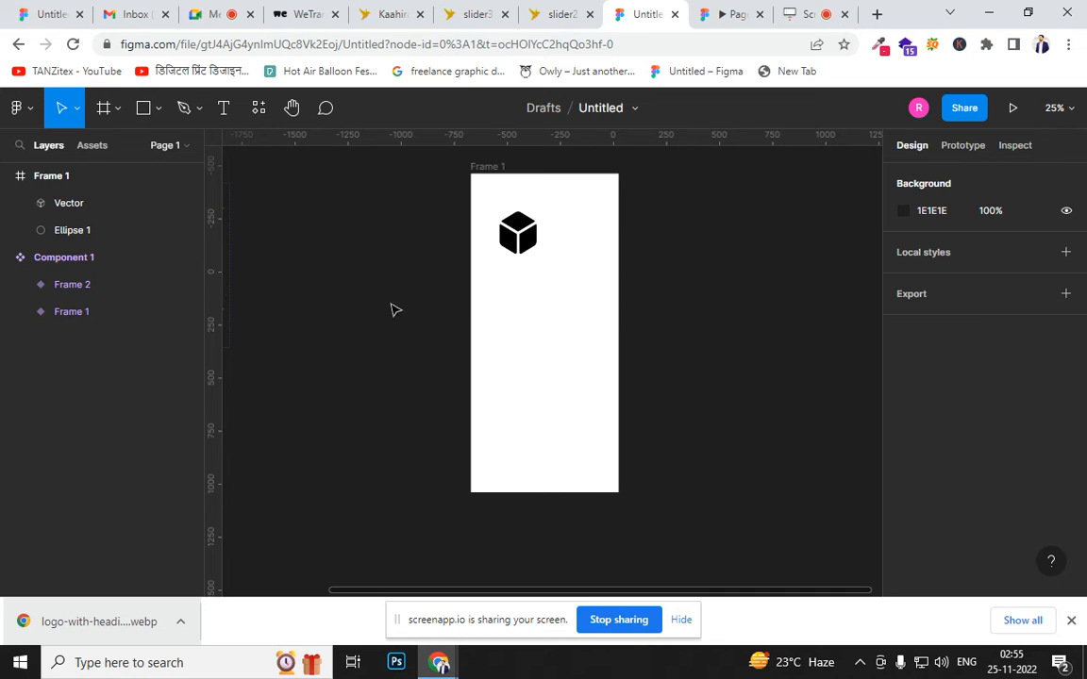
{"action": "left_click", "coordinate": [525, 243]}
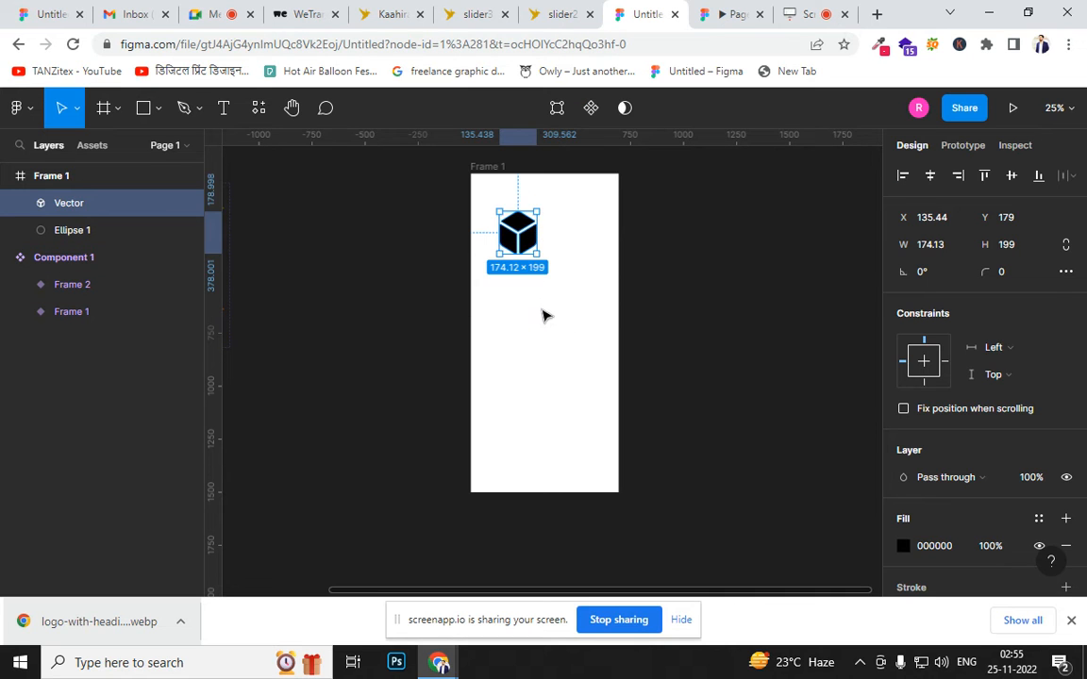
{"action": "key", "text": "Delete"}
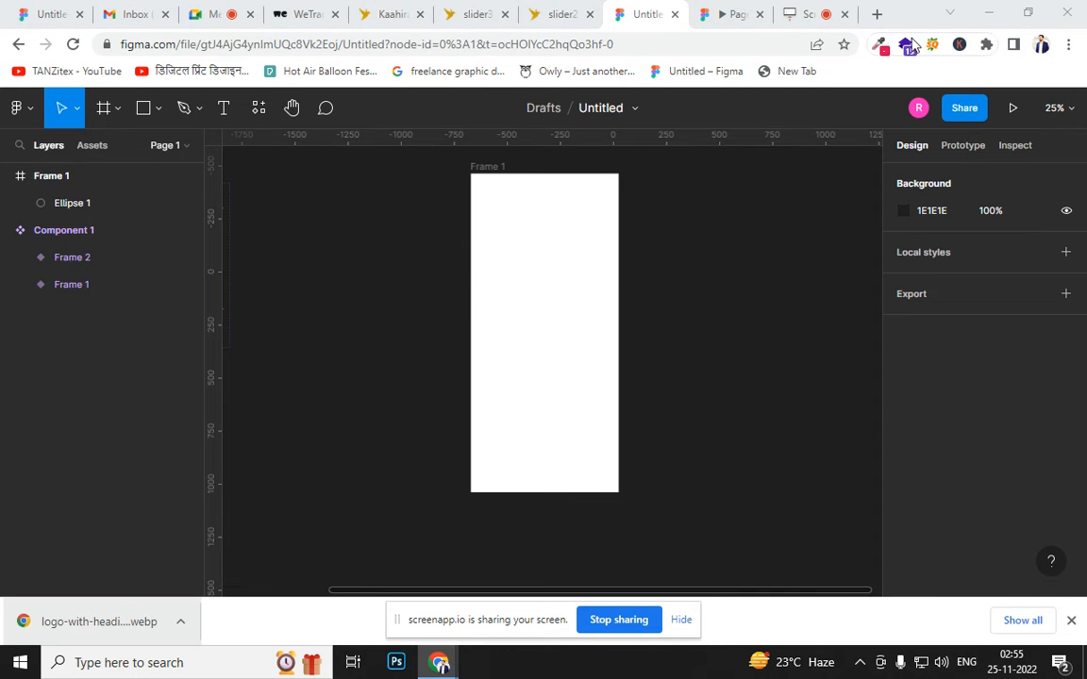
Switch to File Explorer and place the recent image banner-2nd-img into Frame 1 in Figma
{"action": "left_click", "coordinate": [991, 20]}
{"action": "left_click", "coordinate": [990, 21]}
{"action": "left_click", "coordinate": [989, 17]}
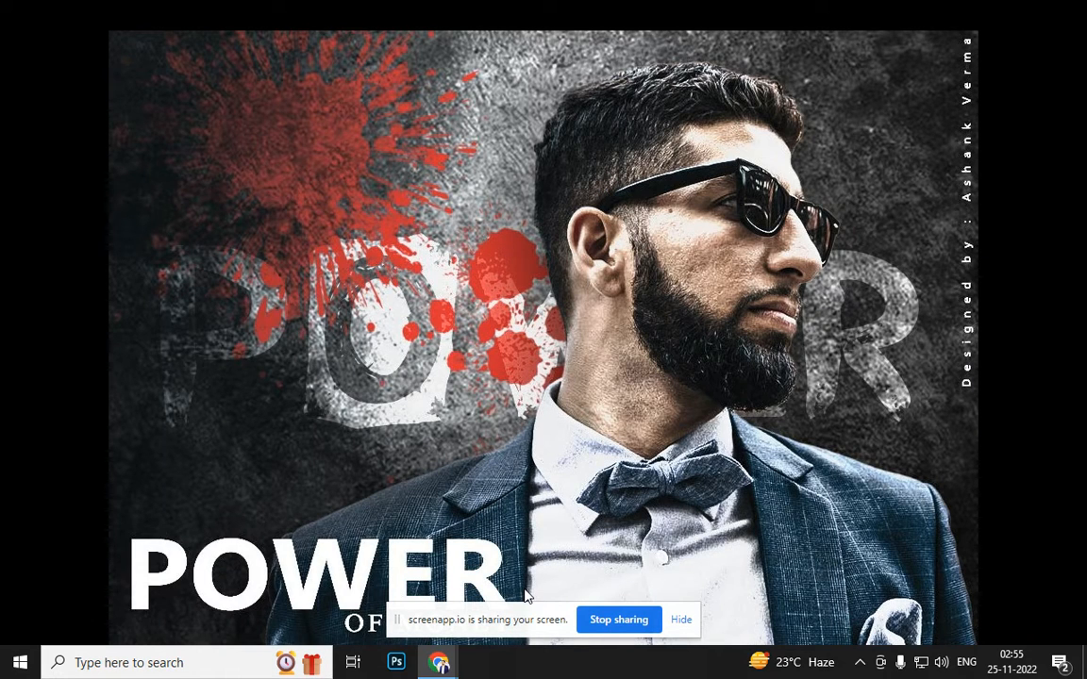
{"action": "key", "text": "super+e"}
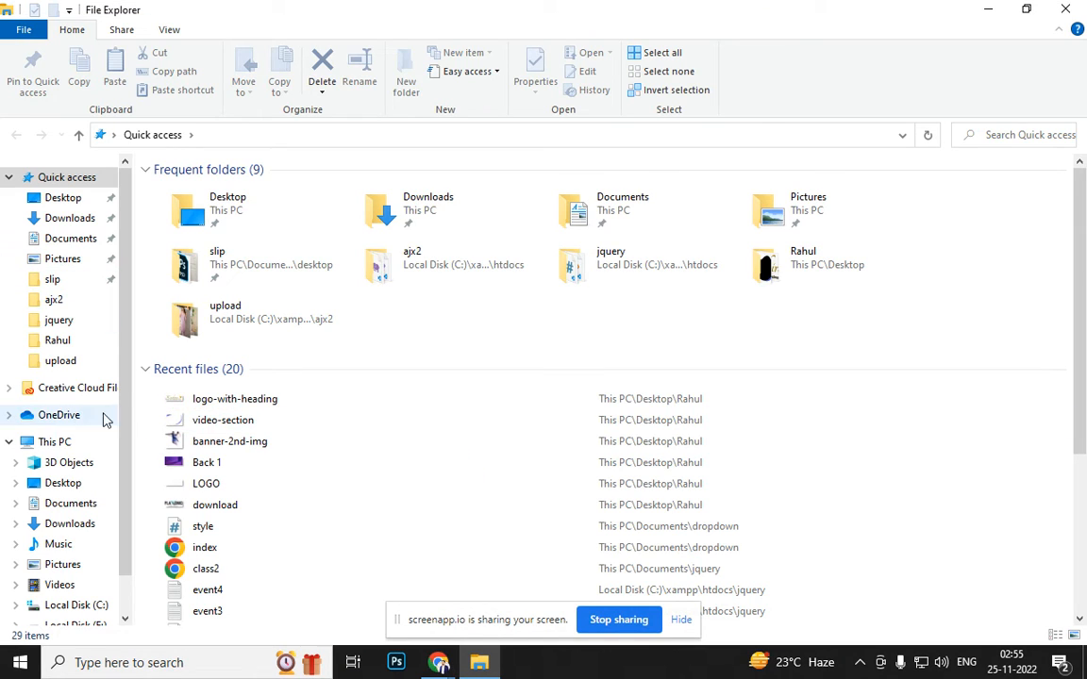
{"action": "left_click", "coordinate": [219, 446]}
{"action": "left_click_drag", "start_coordinate": [214, 442], "coordinate": [555, 313]}
{"action": "key", "text": "alt+Tab"}
{"action": "key", "text": "alt+Tab"}
{"action": "key", "text": "alt+Tab"}
{"action": "key", "text": "alt+Tab"}
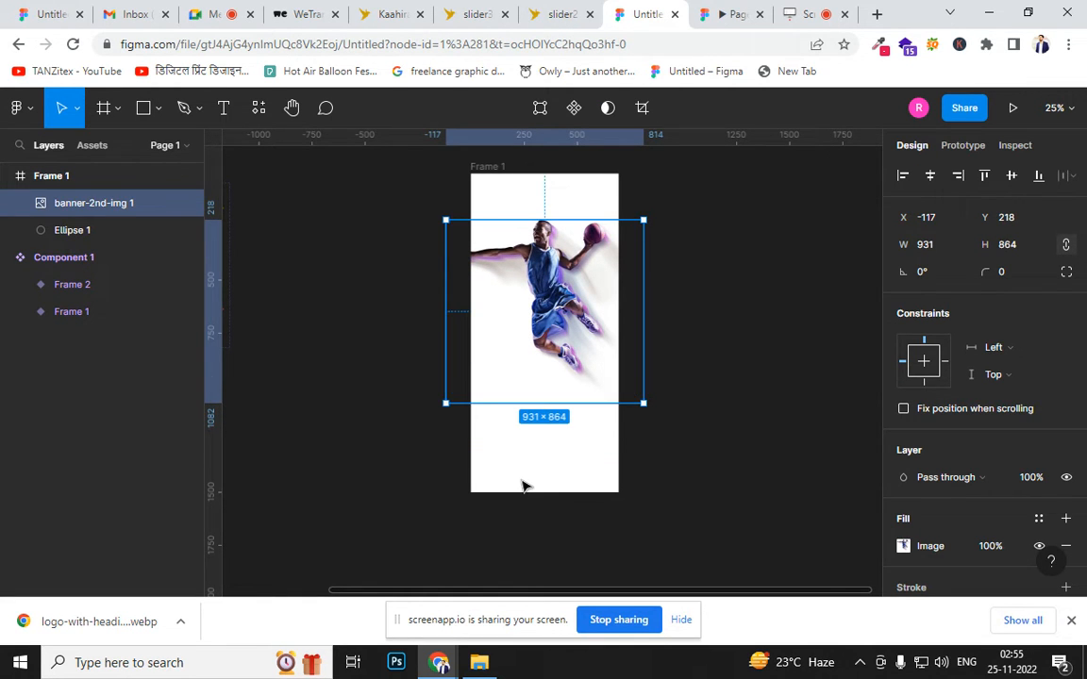
Set both the horizontal and vertical constraints of the banner-2nd-img 1 image in Frame 1 to Scale
{"action": "left_click", "coordinate": [522, 485]}
{"action": "left_click", "coordinate": [549, 342]}
{"action": "left_click", "coordinate": [1009, 349]}
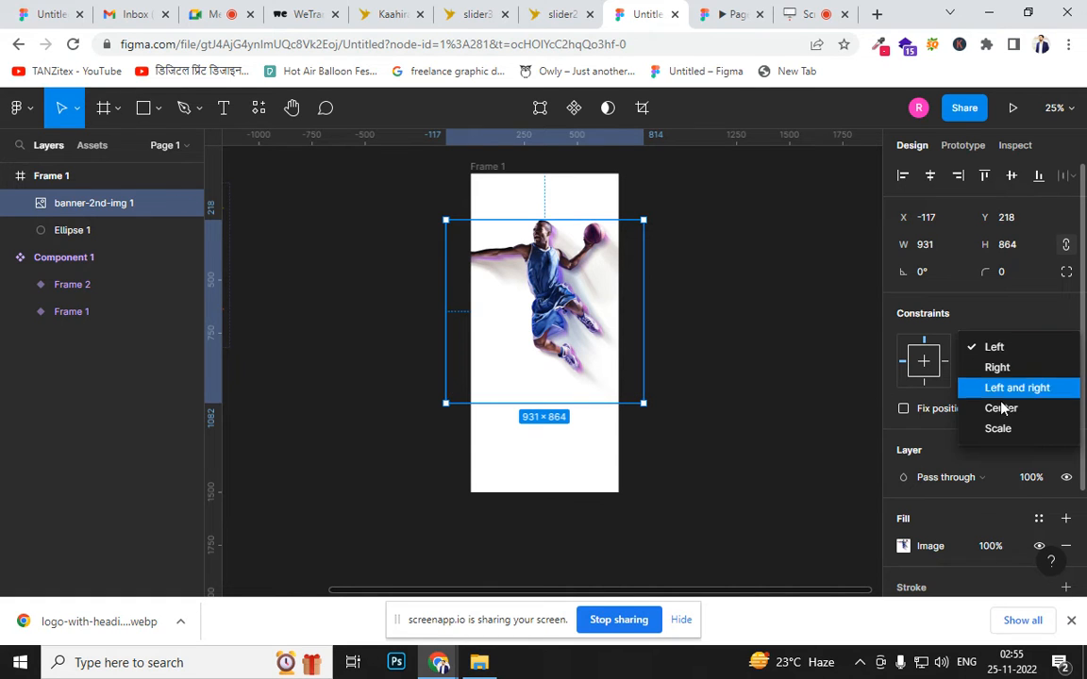
{"action": "left_click", "coordinate": [1002, 408]}
{"action": "left_click", "coordinate": [1010, 349]}
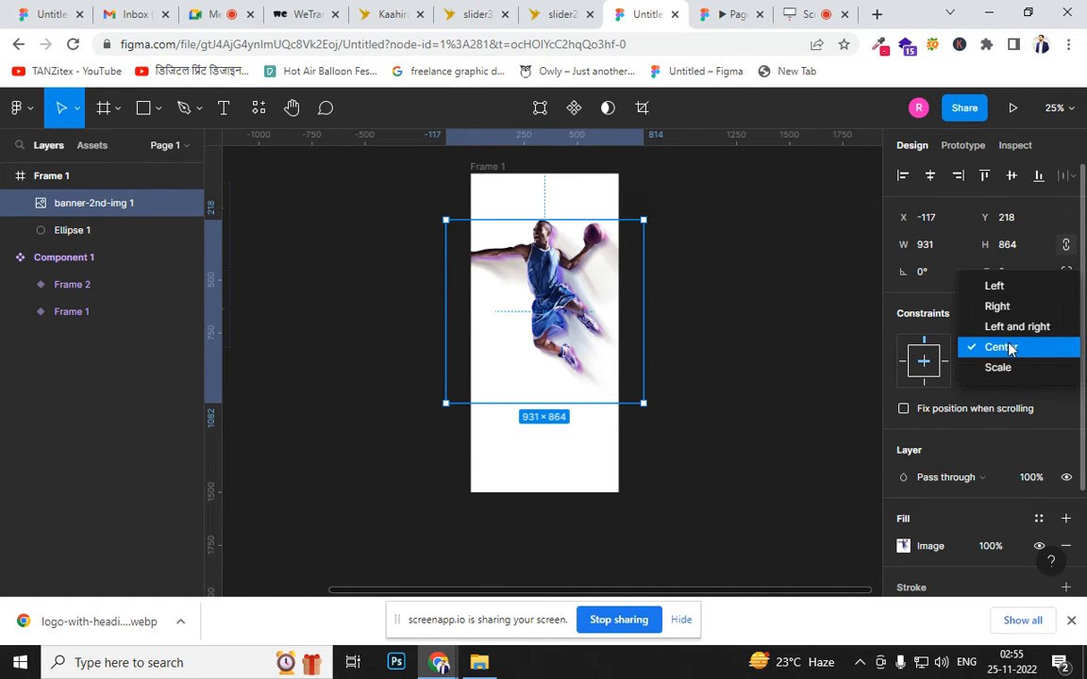
{"action": "left_click", "coordinate": [1012, 370]}
{"action": "left_click", "coordinate": [1008, 377]}
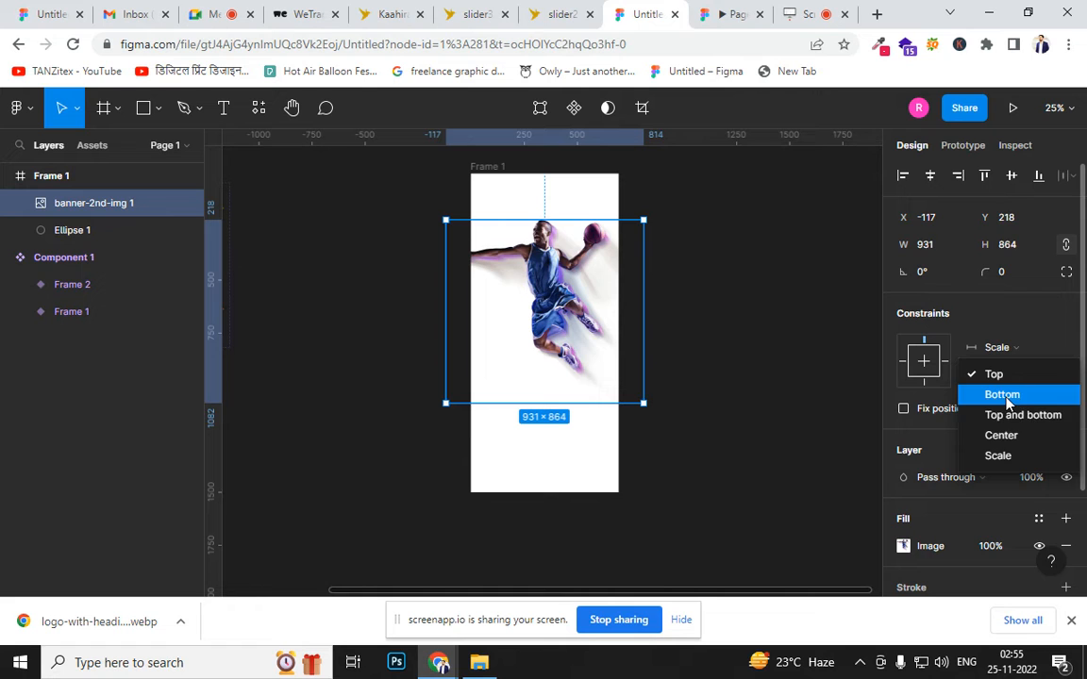
{"action": "left_click", "coordinate": [997, 457]}
Enlarge Frame 1 to about 874 × 1542 to test the image's Scale constraints
{"action": "left_click", "coordinate": [517, 485]}
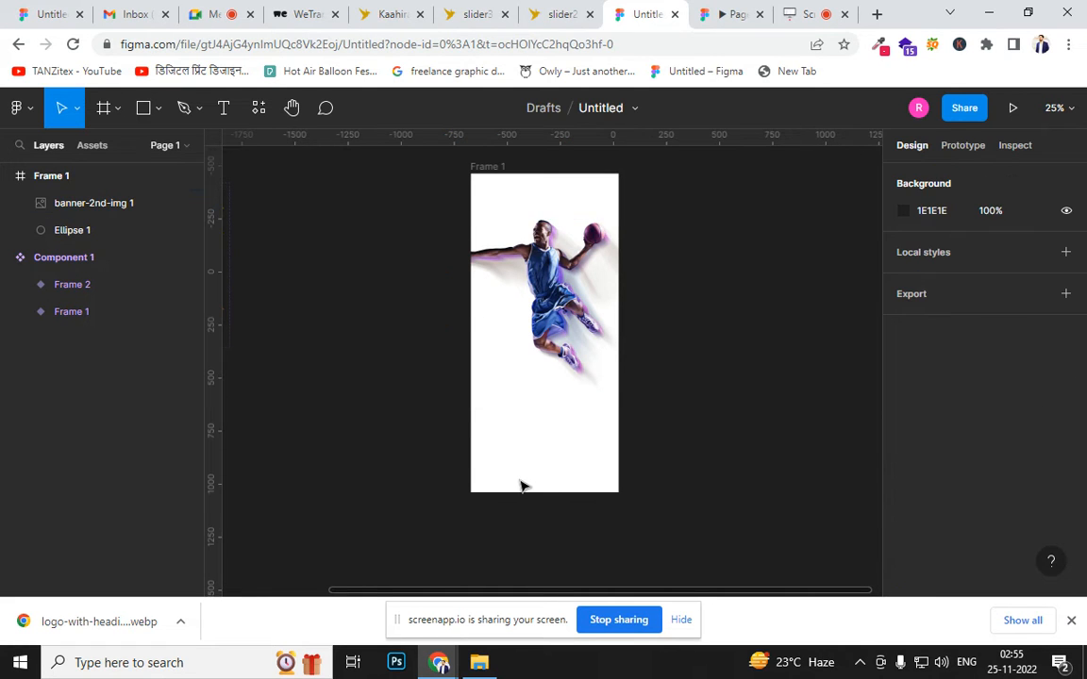
{"action": "left_click", "coordinate": [476, 167]}
{"action": "left_click_drag", "start_coordinate": [622, 355], "coordinate": [657, 380]}
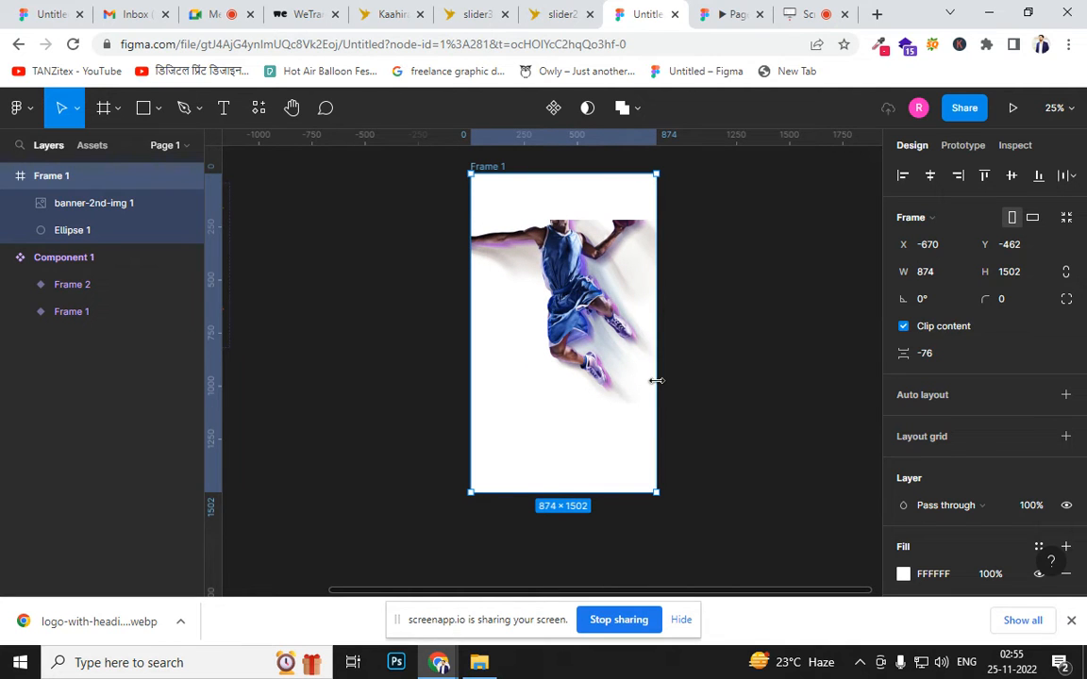
{"action": "left_click_drag", "start_coordinate": [548, 513], "coordinate": [544, 357]}
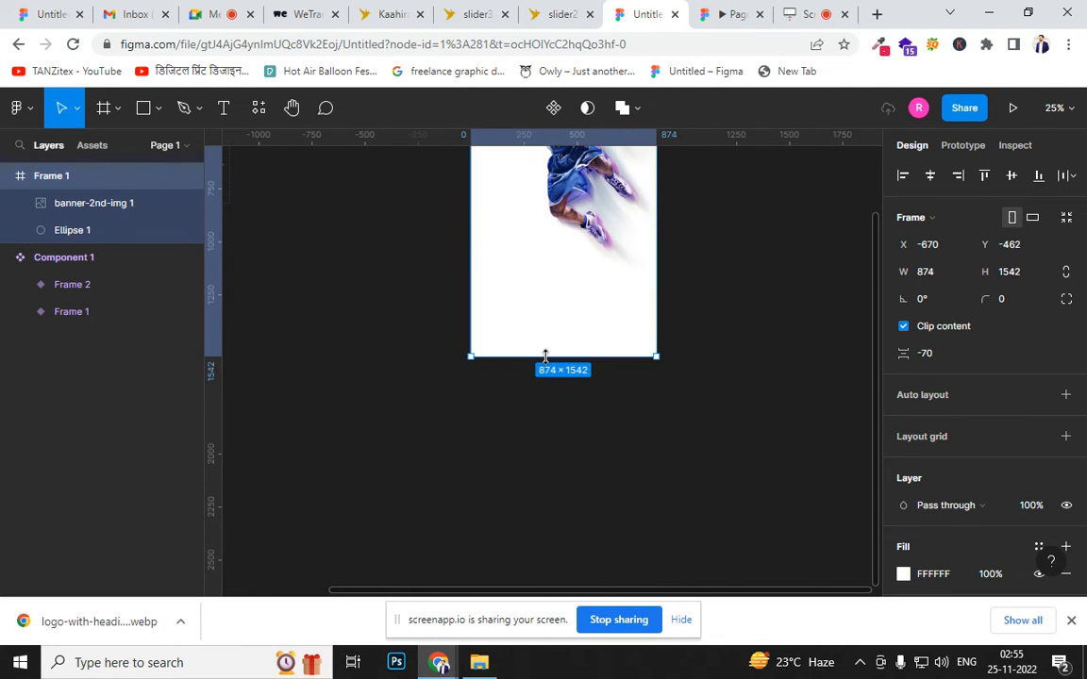
Change the horizontal constraint of the basketball player image to Center
{"action": "left_click", "coordinate": [614, 204]}
{"action": "left_click", "coordinate": [998, 347]}
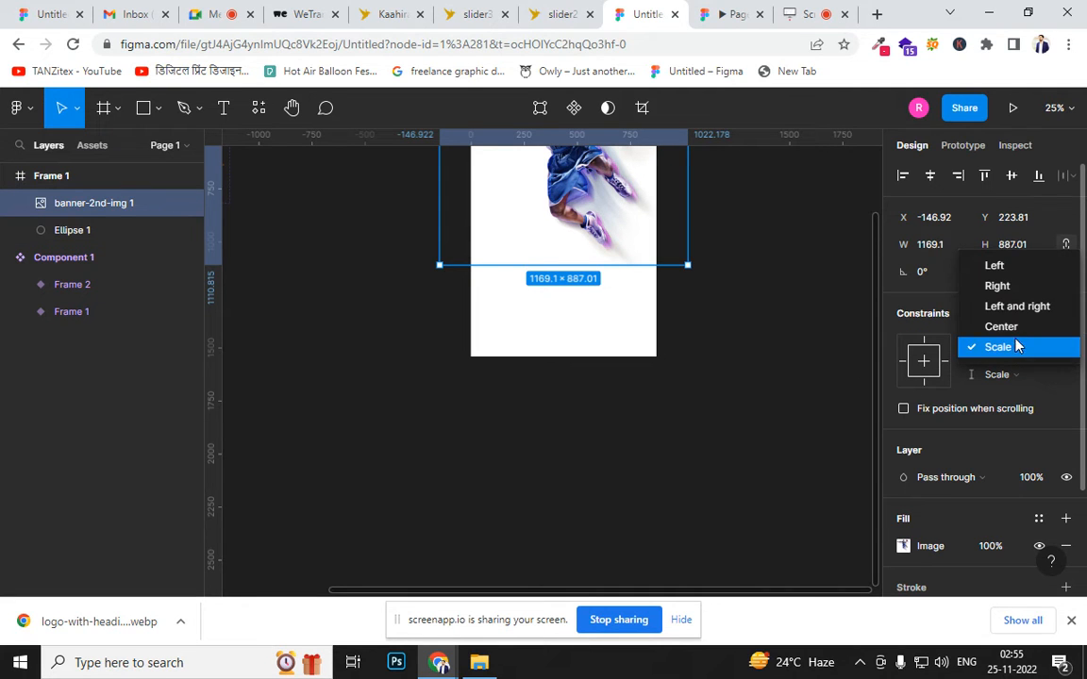
{"action": "left_click", "coordinate": [1002, 326]}
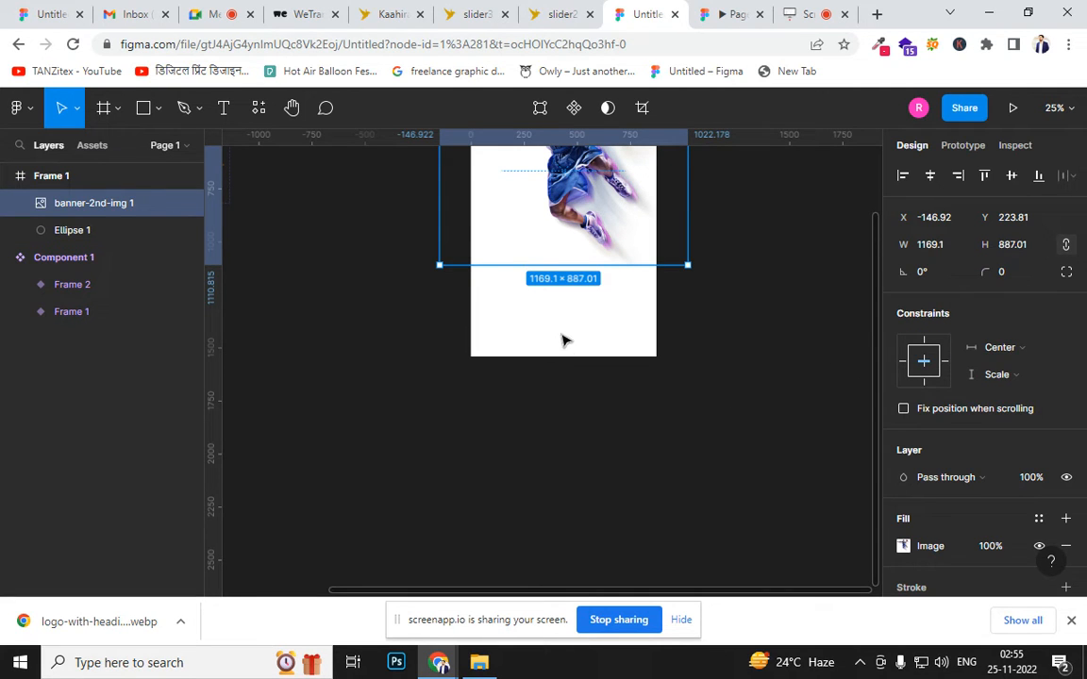
{"action": "left_click", "coordinate": [559, 376]}
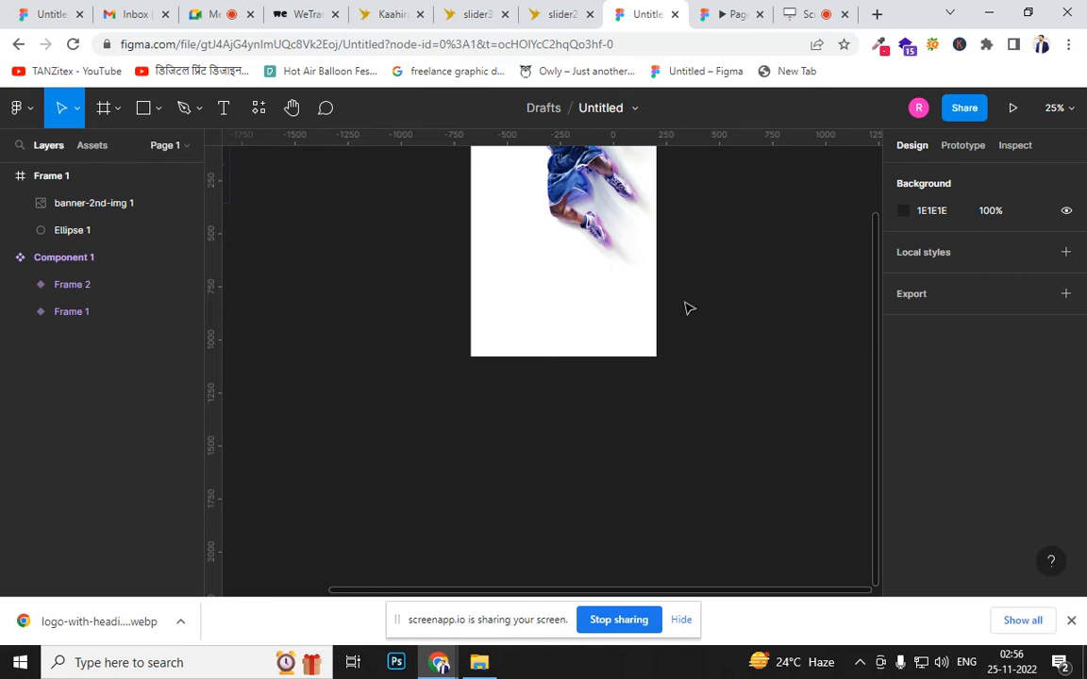
Resize Frame 1 to about 3262 × 2710 to test the image's centered horizontal constraint
{"action": "key", "text": "minus"}
{"action": "left_click", "coordinate": [524, 188]}
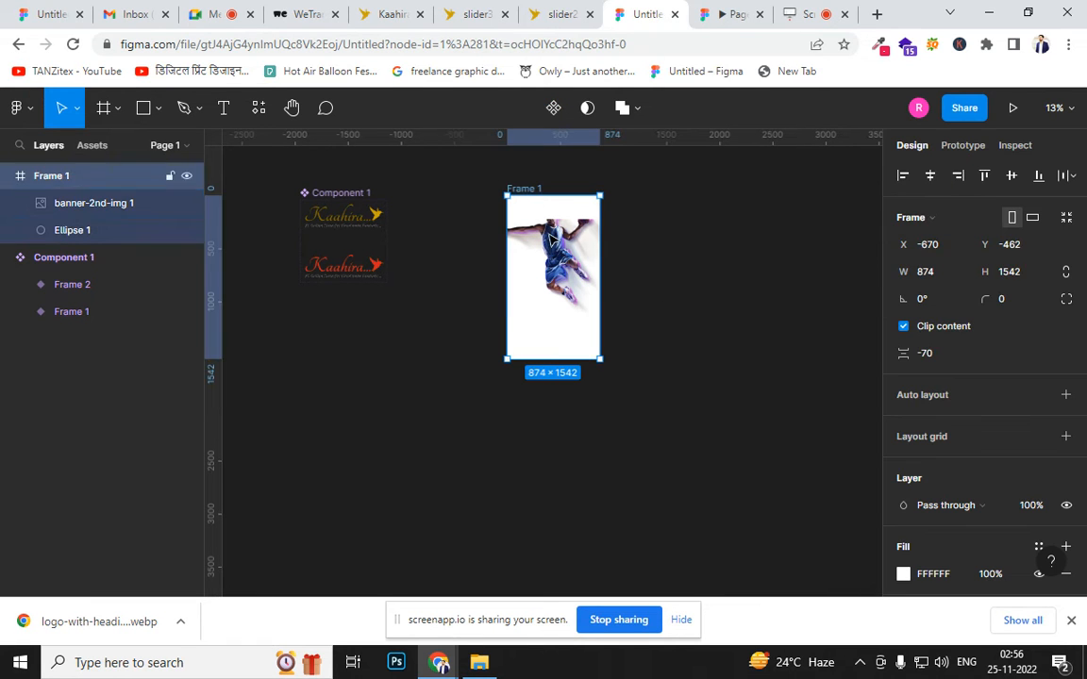
{"action": "left_click_drag", "start_coordinate": [551, 391], "coordinate": [598, 514]}
{"action": "left_click_drag", "start_coordinate": [600, 321], "coordinate": [854, 323]}
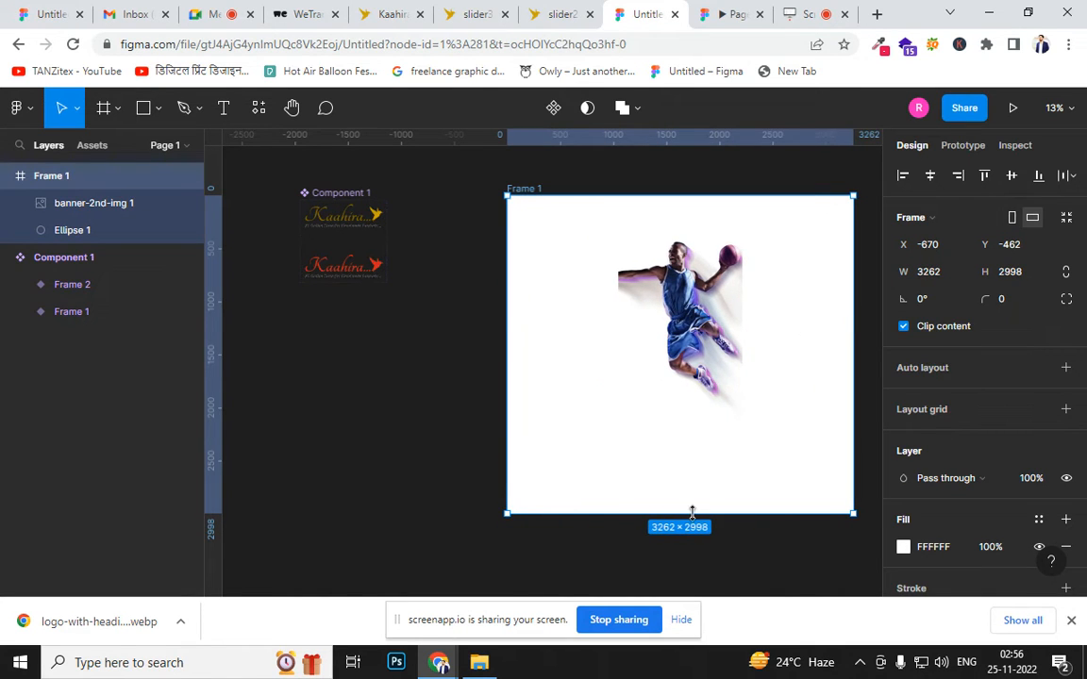
{"action": "left_click_drag", "start_coordinate": [706, 461], "coordinate": [721, 481]}
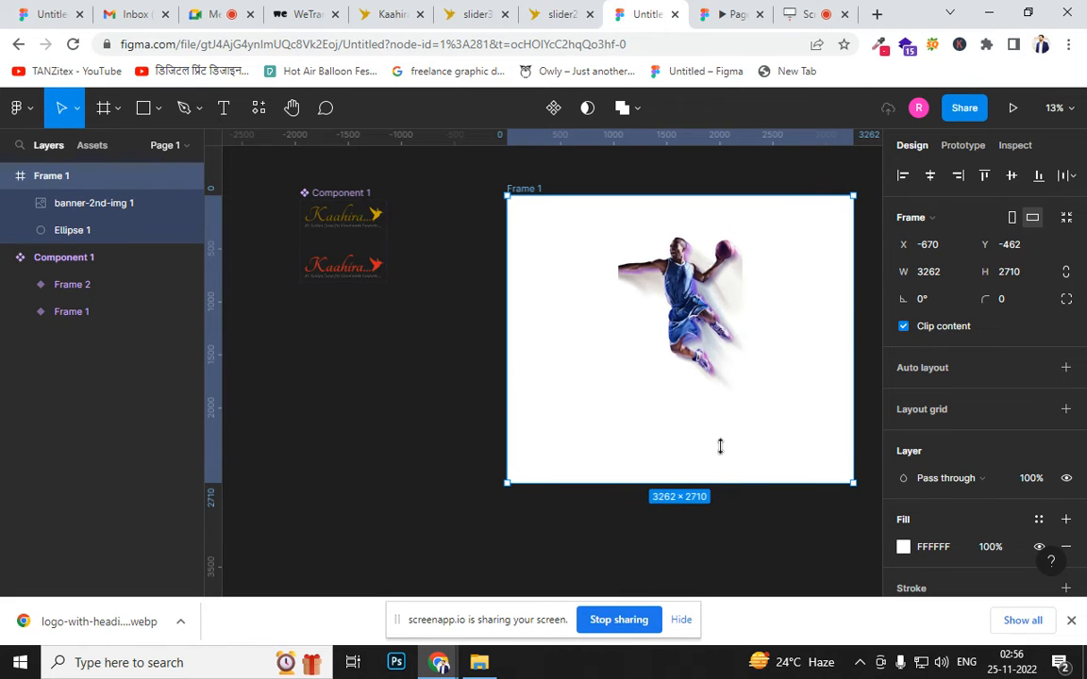
Move the basketball player image within Frame 1 to about X 462, Y 465
{"action": "left_click", "coordinate": [734, 376]}
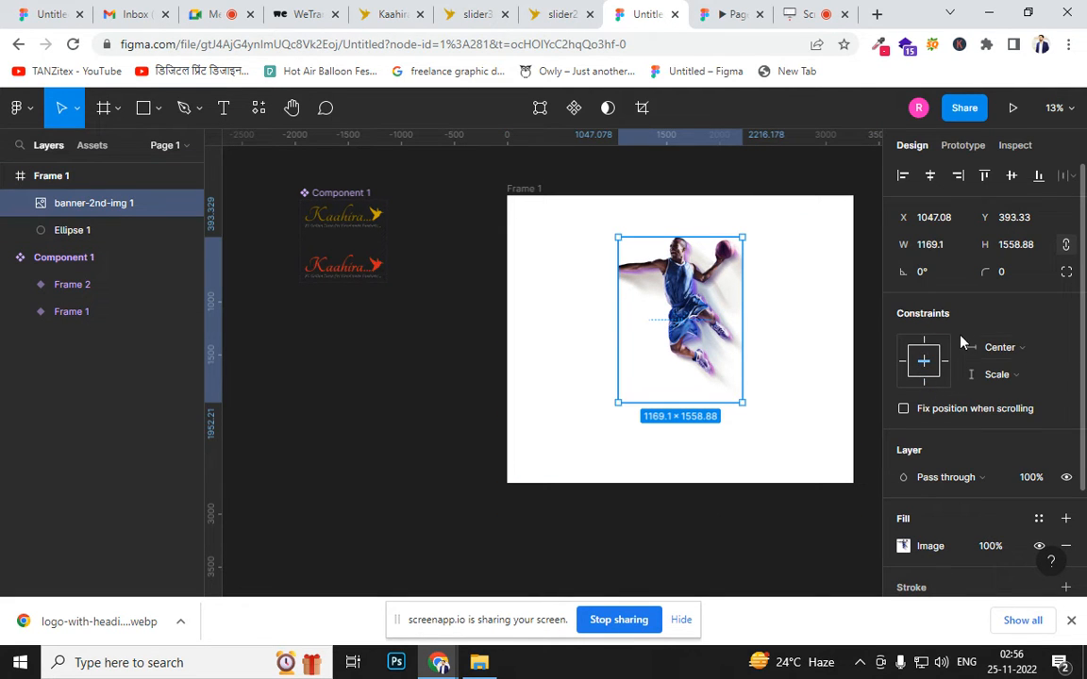
{"action": "left_click", "coordinate": [1007, 361]}
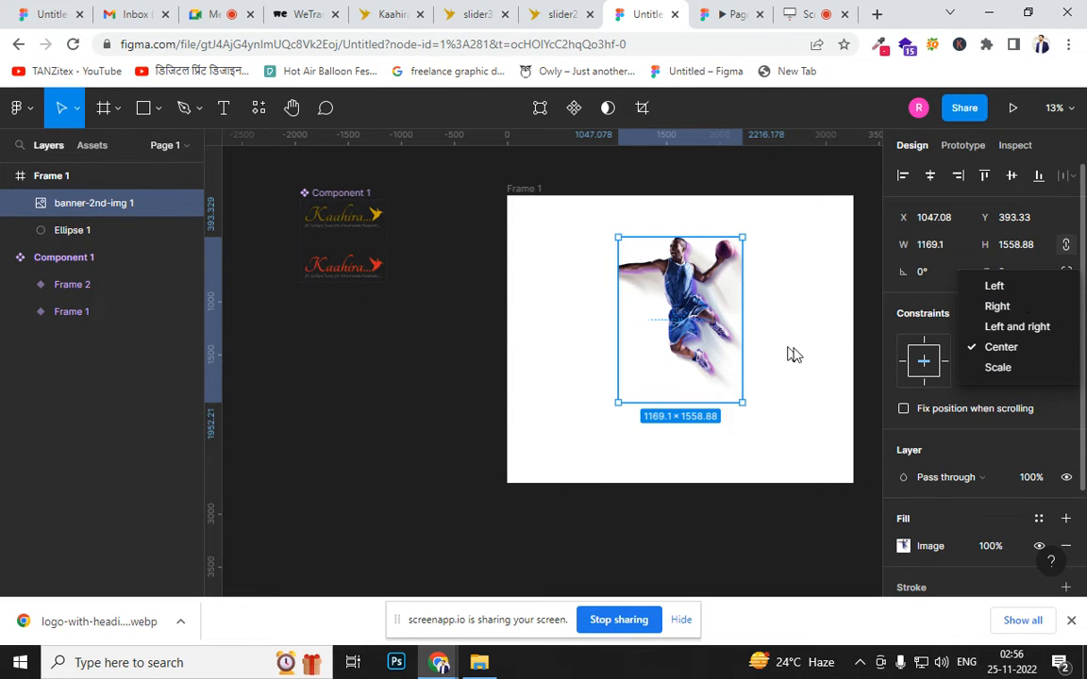
{"action": "left_click", "coordinate": [688, 347]}
{"action": "left_click_drag", "start_coordinate": [684, 331], "coordinate": [622, 337]}
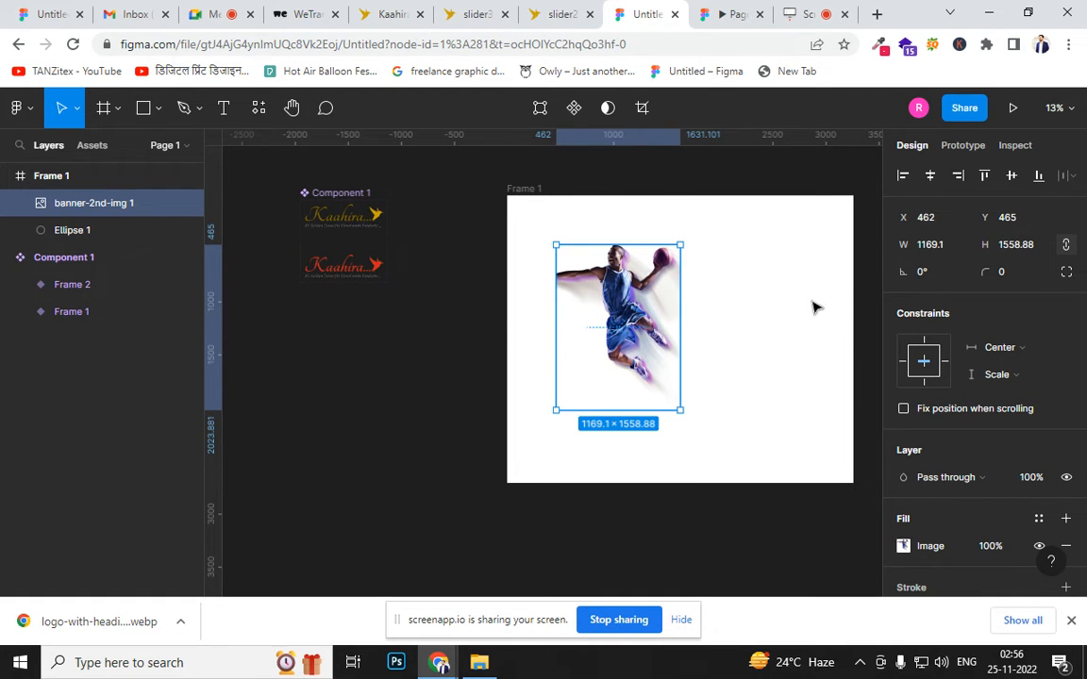
Add auto layout to Frame 1
{"action": "left_click", "coordinate": [542, 190]}
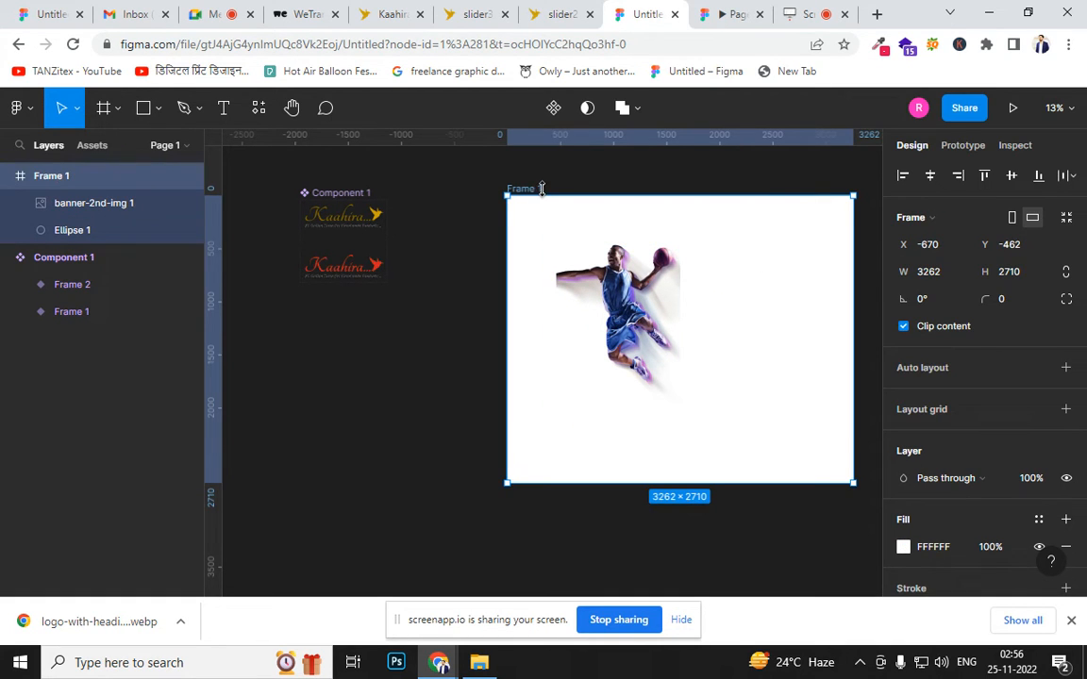
{"action": "left_click", "coordinate": [614, 316]}
{"action": "left_click", "coordinate": [522, 189]}
{"action": "left_click", "coordinate": [1065, 368]}
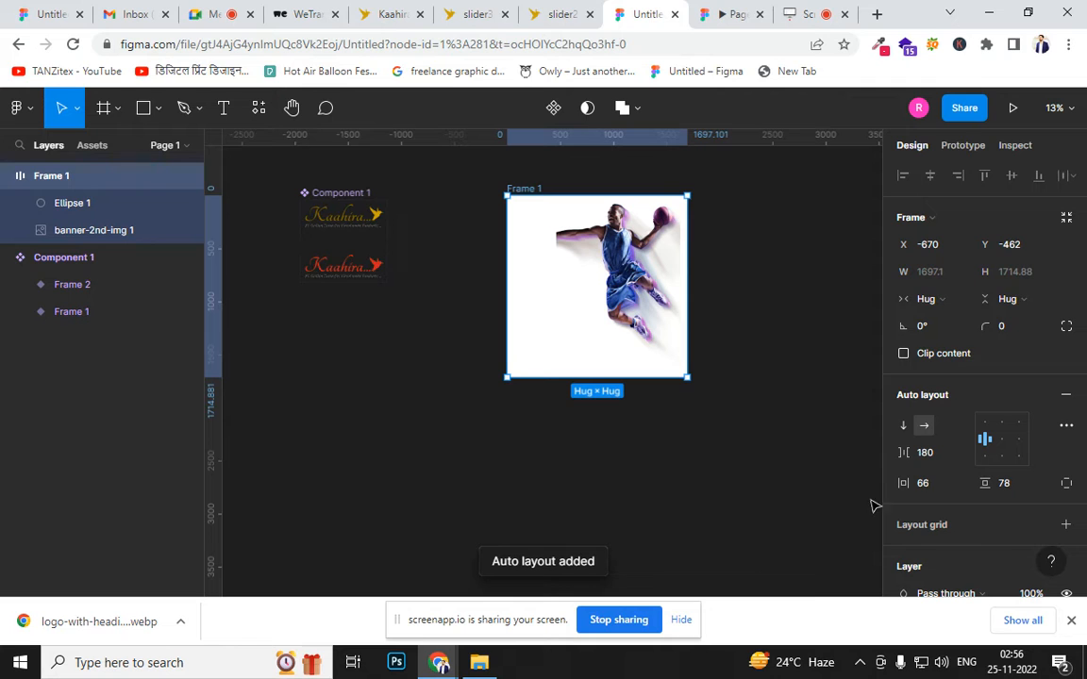
Delete the banner image from Frame 1 and enlarge the frame to about 2702 × 3054
{"action": "left_click", "coordinate": [622, 286]}
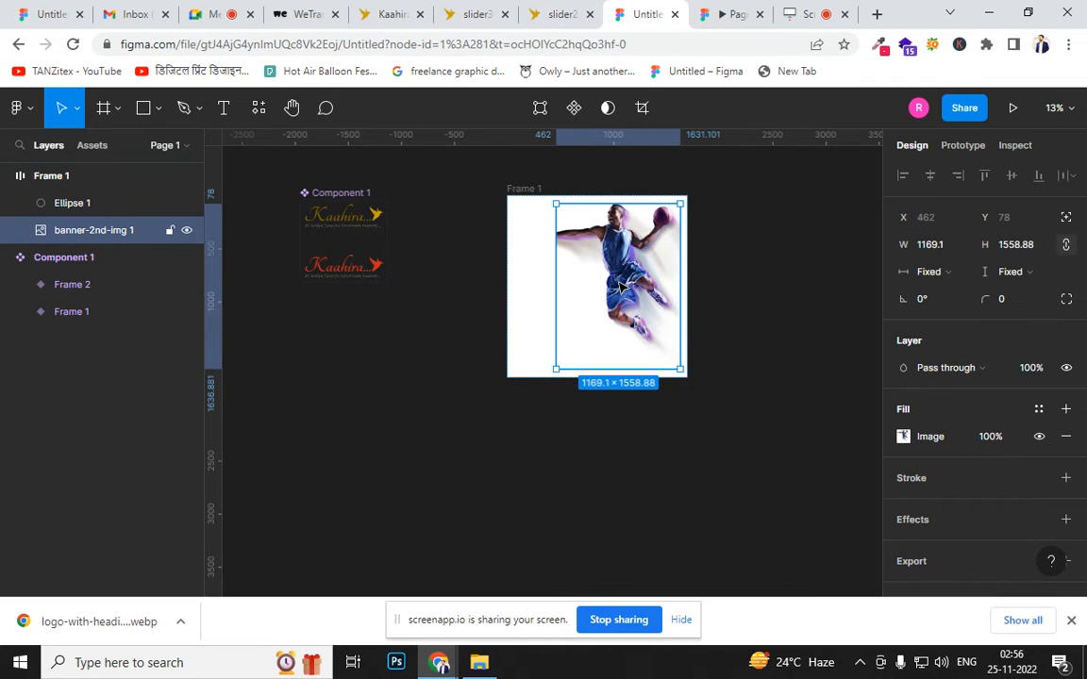
{"action": "key", "text": "Delete"}
{"action": "left_click", "coordinate": [519, 195]}
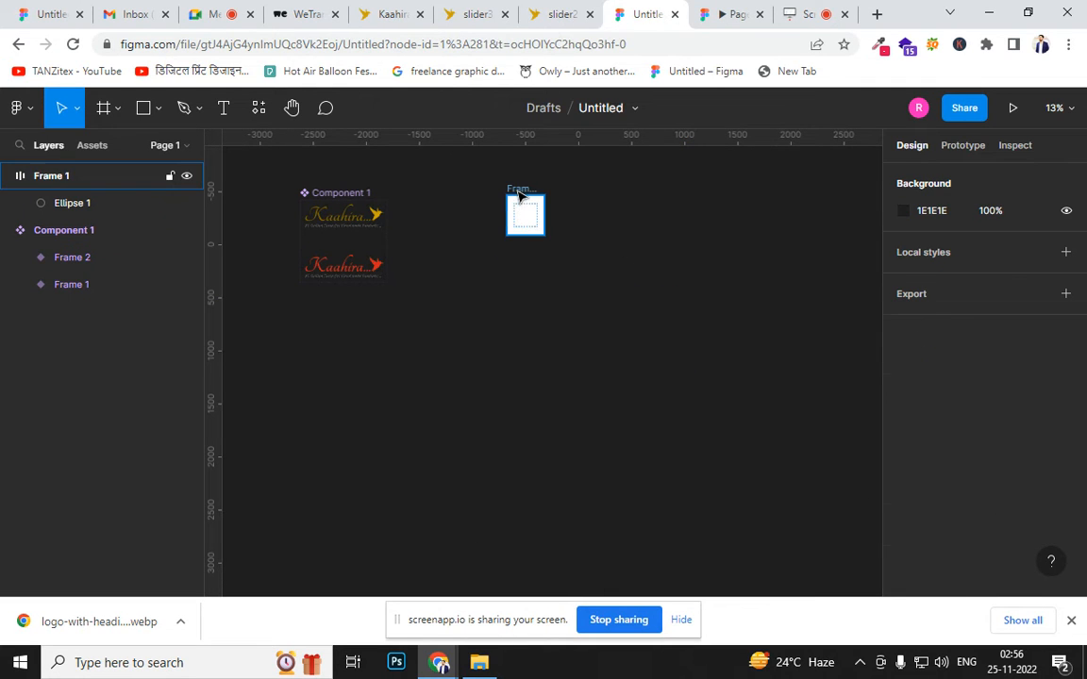
{"action": "left_click", "coordinate": [519, 194]}
{"action": "left_click_drag", "start_coordinate": [624, 313], "coordinate": [794, 519]}
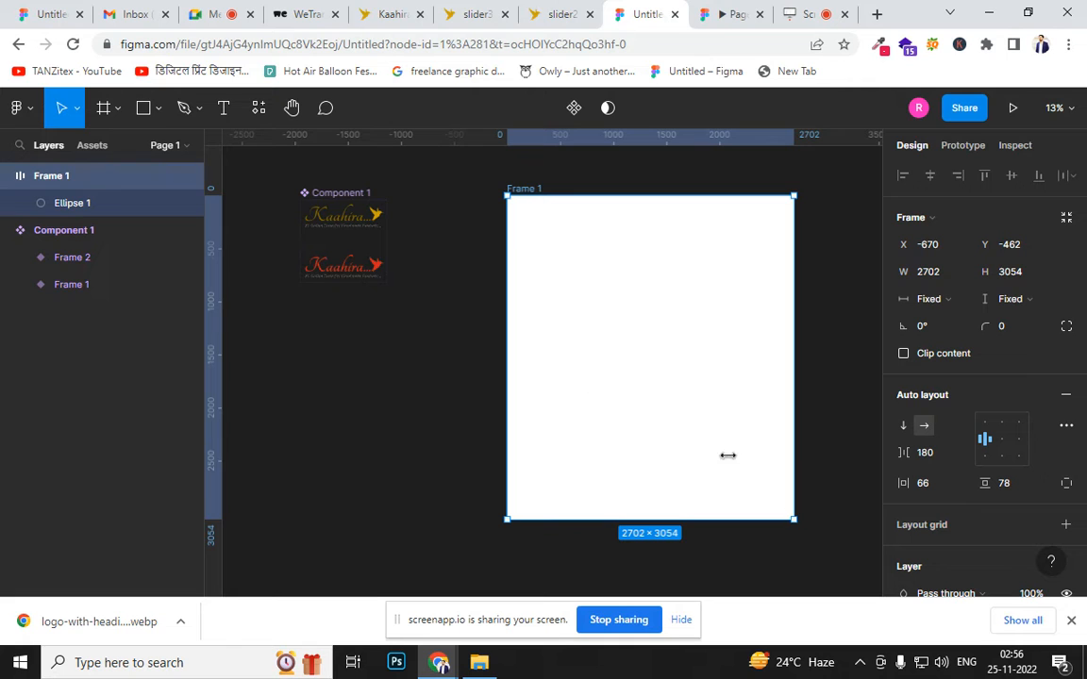
Draw a rectangle of about 776 × 960 inside Frame 1
{"action": "left_click", "coordinate": [144, 110]}
{"action": "left_click_drag", "start_coordinate": [523, 225], "coordinate": [606, 332]}
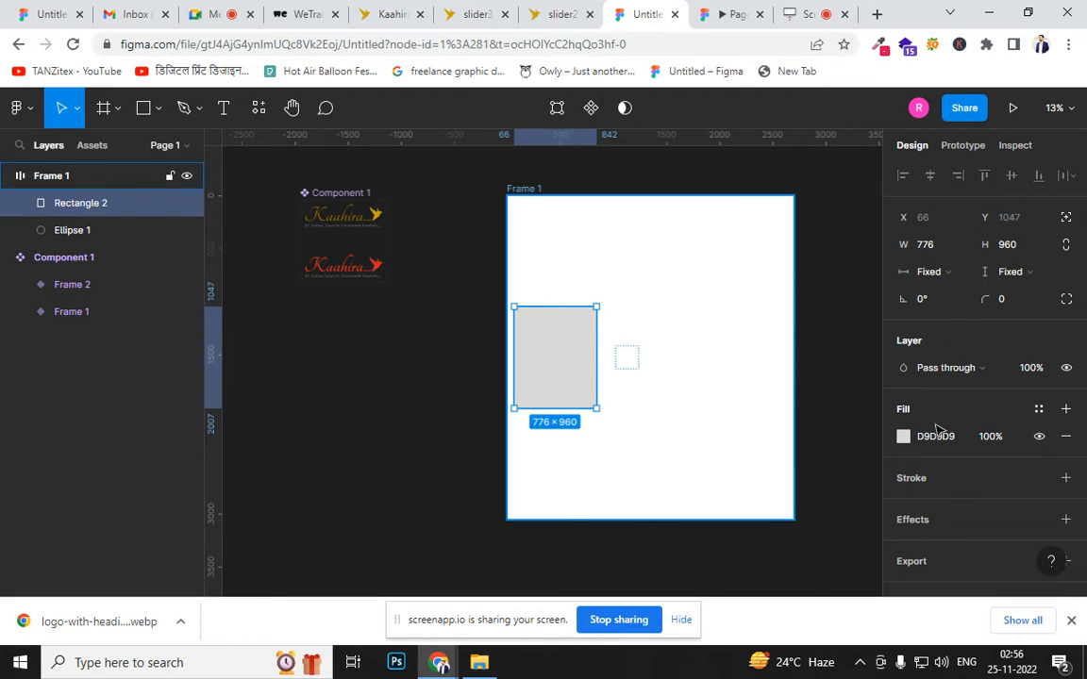
{"action": "left_click", "coordinate": [381, 335]}
Try to reposition the rectangle freely inside the auto layout frame, placing it after the ellipse
{"action": "left_click_drag", "start_coordinate": [558, 369], "coordinate": [574, 286]}
{"action": "left_click_drag", "start_coordinate": [587, 352], "coordinate": [691, 382]}
{"action": "left_click", "coordinate": [680, 383]}
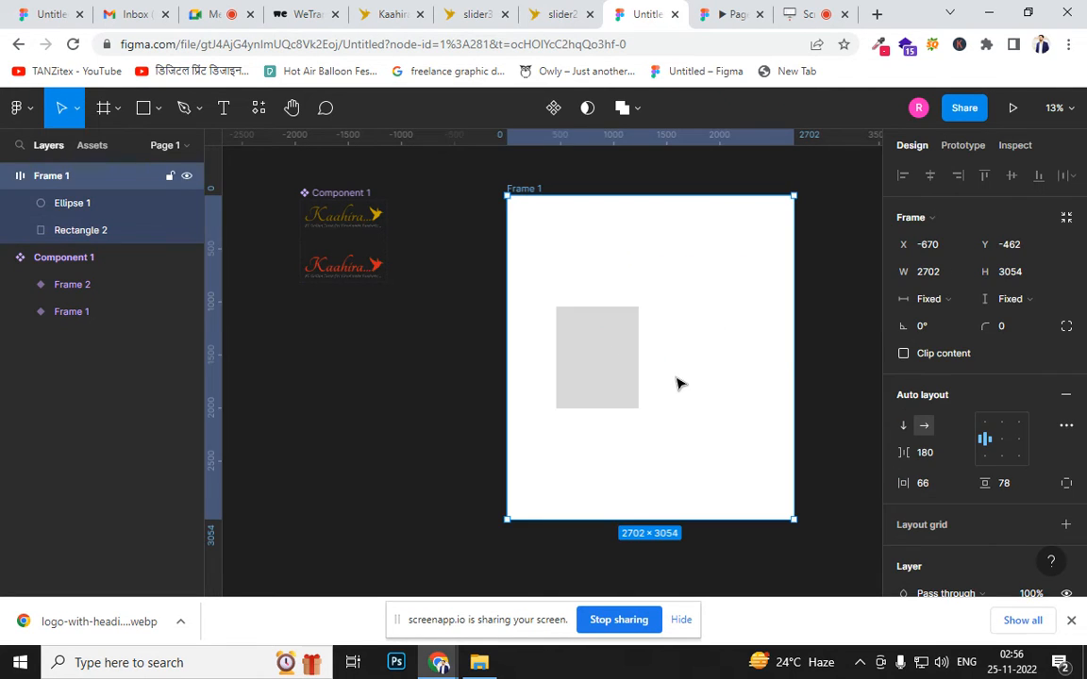
{"action": "left_click", "coordinate": [613, 361]}
{"action": "left_click_drag", "start_coordinate": [595, 350], "coordinate": [713, 342]}
{"action": "mouse_move", "coordinate": [608, 359]}
{"action": "left_mouse_down"}
{"action": "mouse_move", "coordinate": [606, 494]}
{"action": "mouse_move", "coordinate": [607, 374]}
{"action": "mouse_move", "coordinate": [597, 453]}
{"action": "left_mouse_up"}
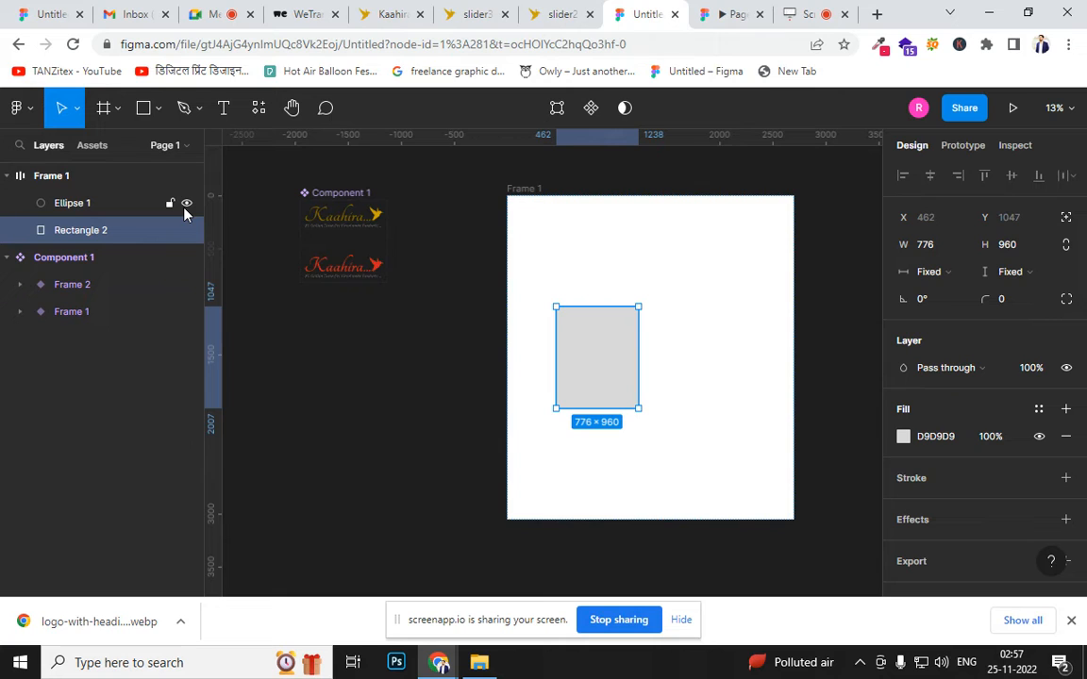
Swap the order of Rectangle 2 and Ellipse 1 back and forth within Frame 1's auto layout
{"action": "key", "text": "ctrl+bracketright"}
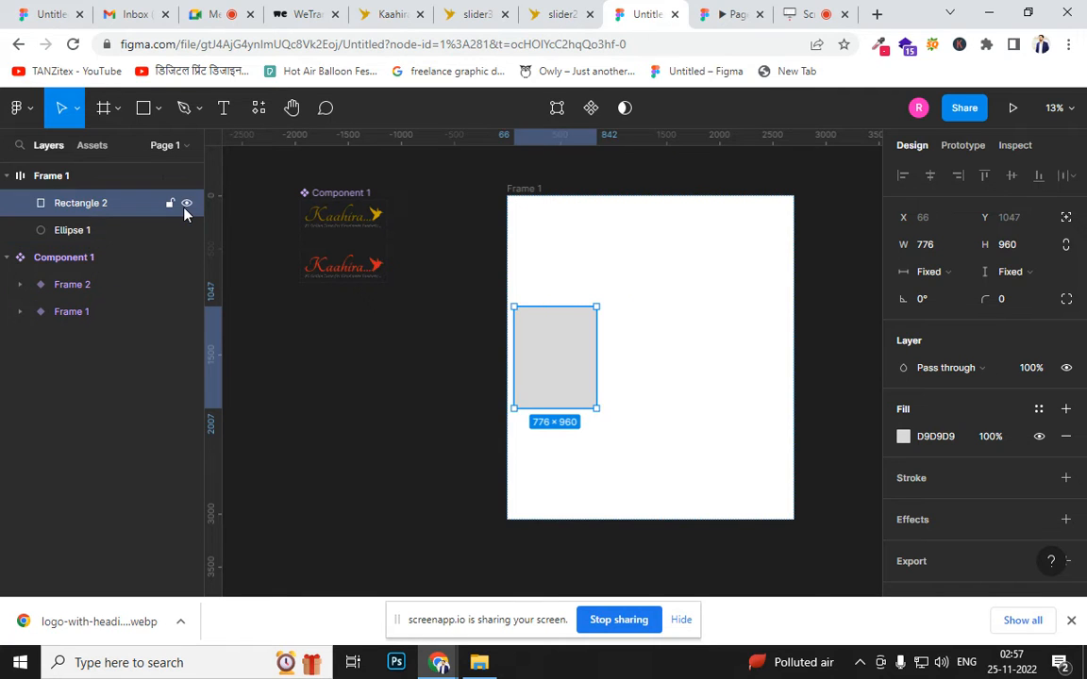
{"action": "key", "text": "ctrl+bracketleft"}
{"action": "key", "text": "ctrl+bracketright"}
{"action": "key", "text": "ctrl+bracketleft"}
{"action": "key", "text": "ctrl+bracketright"}
{"action": "key", "text": "ctrl+bracketleft"}
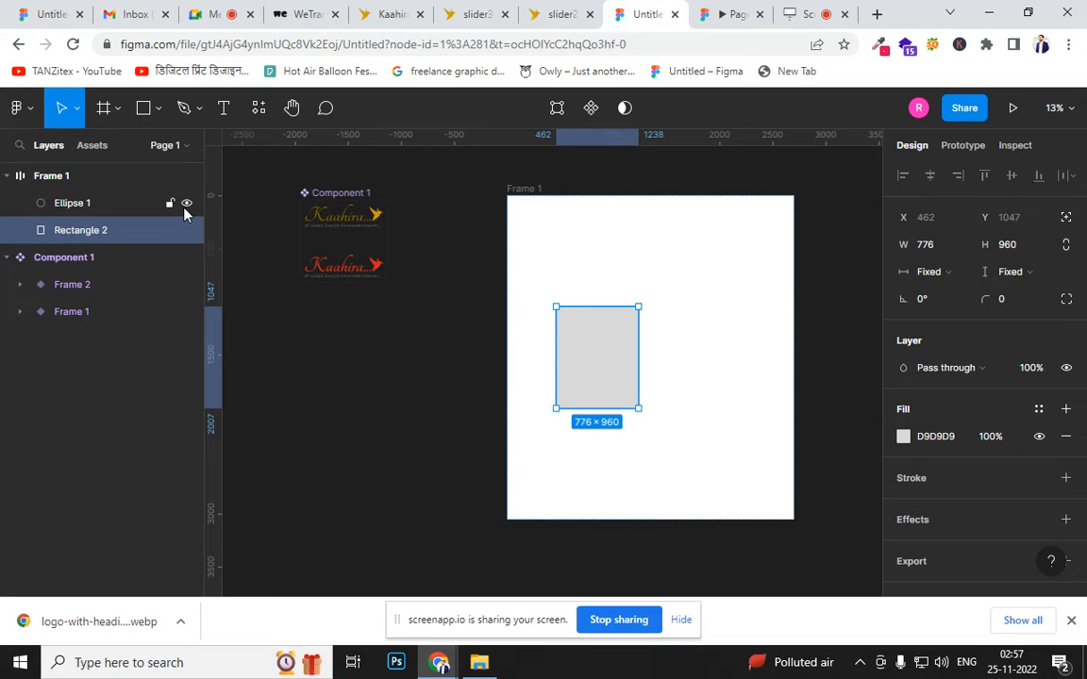
Try Frame 1's auto layout alignments at the center, right side and corners, finishing with left center
{"action": "left_click", "coordinate": [528, 378]}
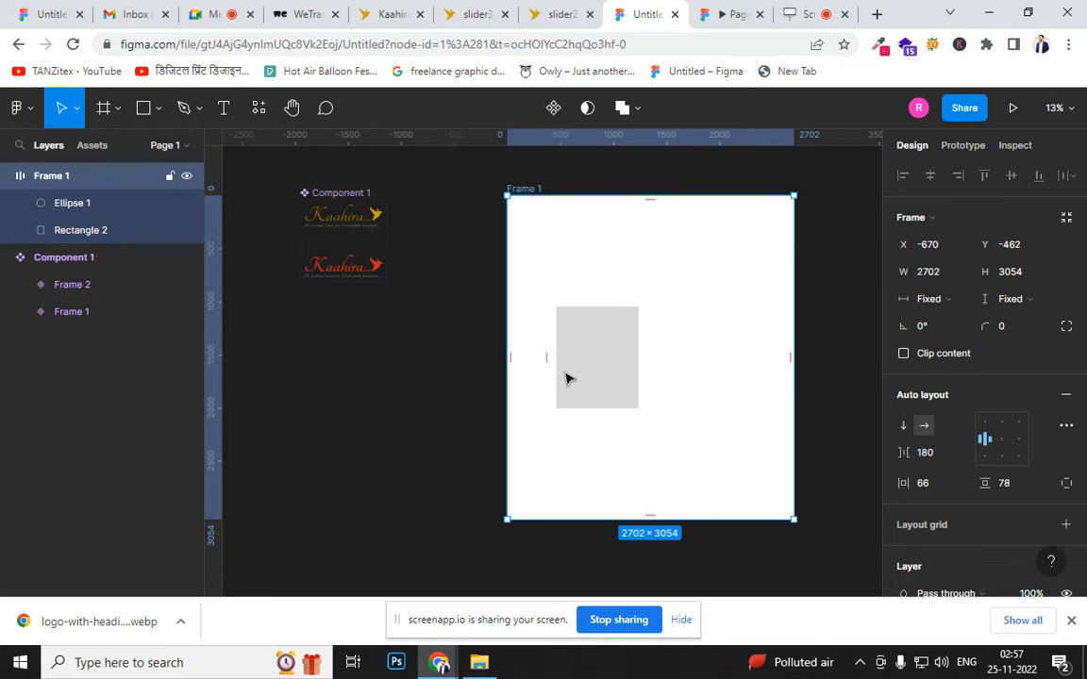
{"action": "left_click", "coordinate": [999, 446]}
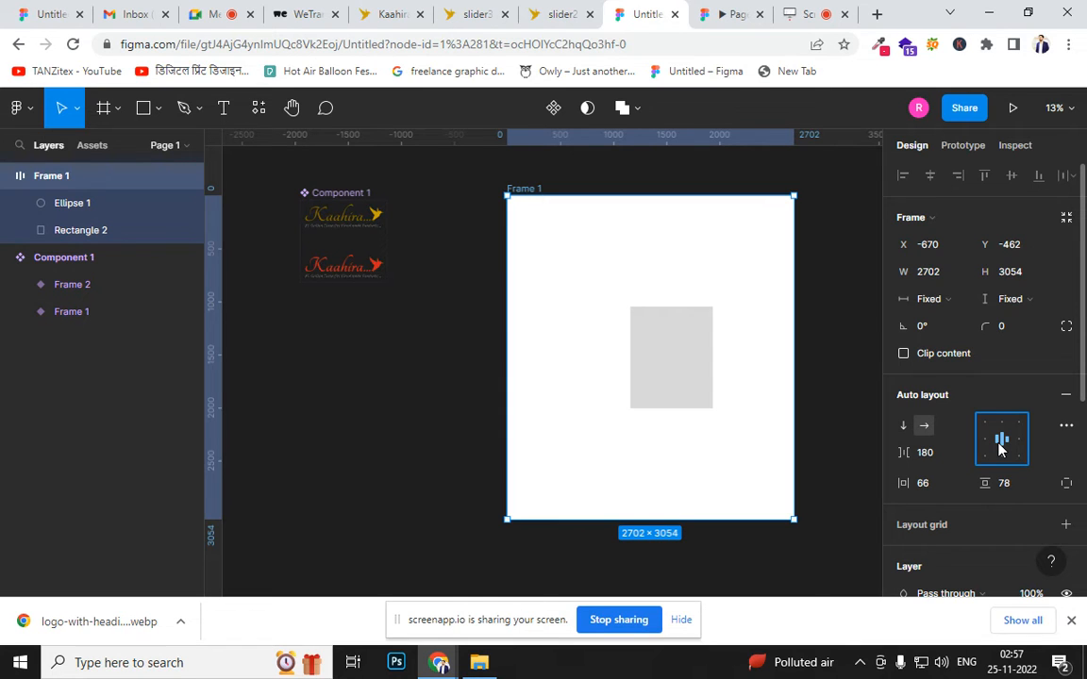
{"action": "left_click", "coordinate": [1021, 445]}
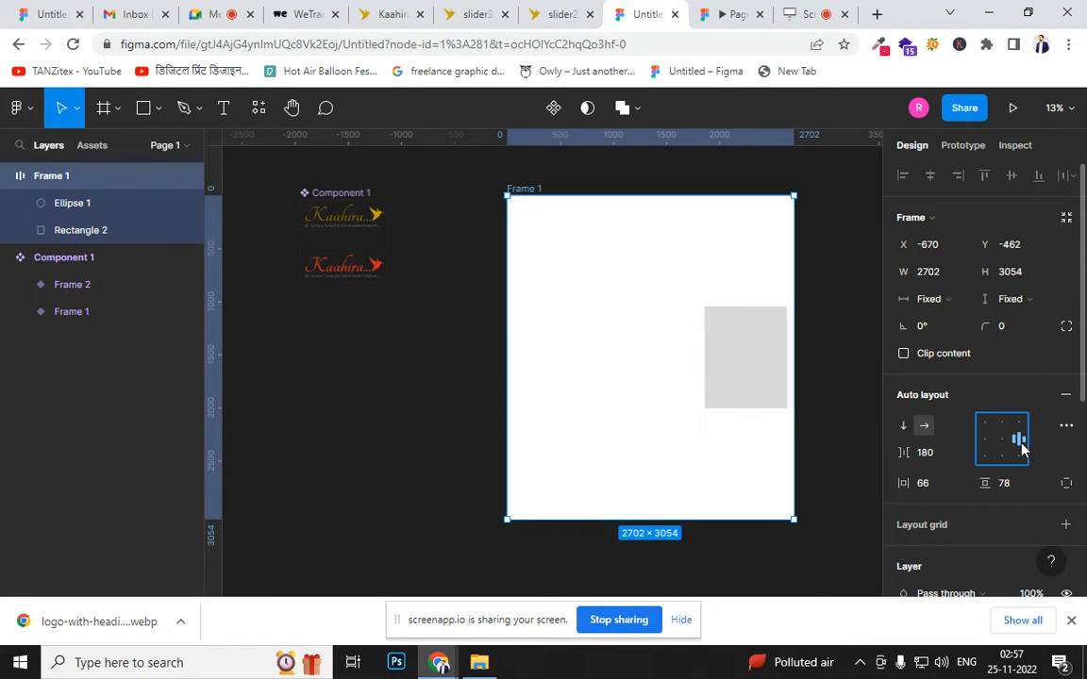
{"action": "left_click", "coordinate": [1020, 423]}
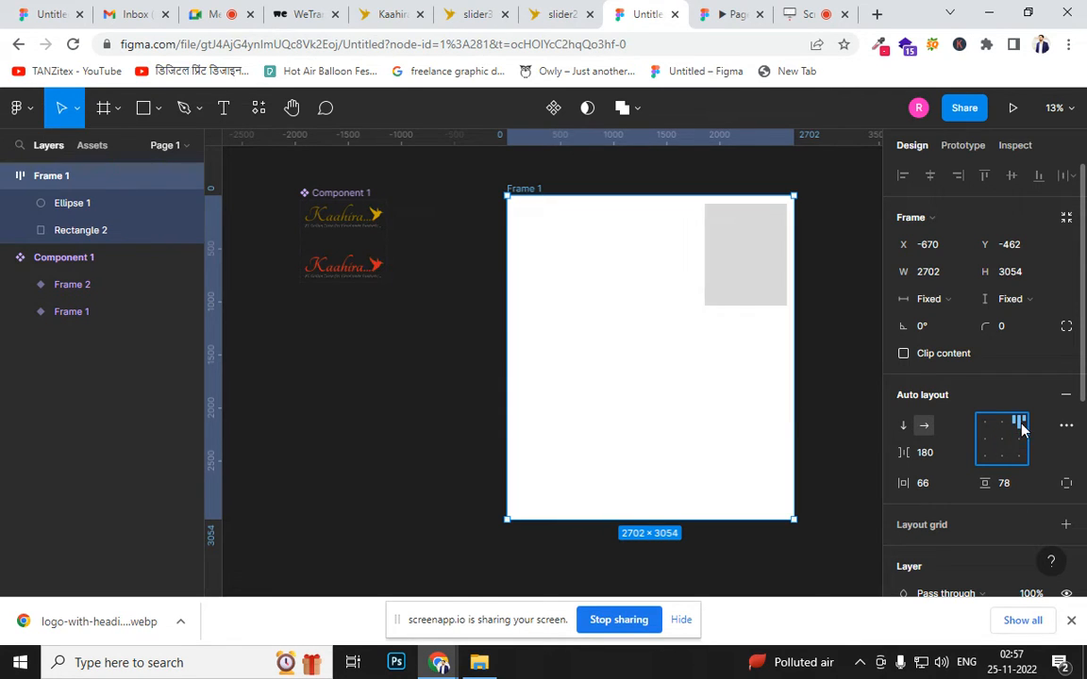
{"action": "left_click", "coordinate": [988, 429]}
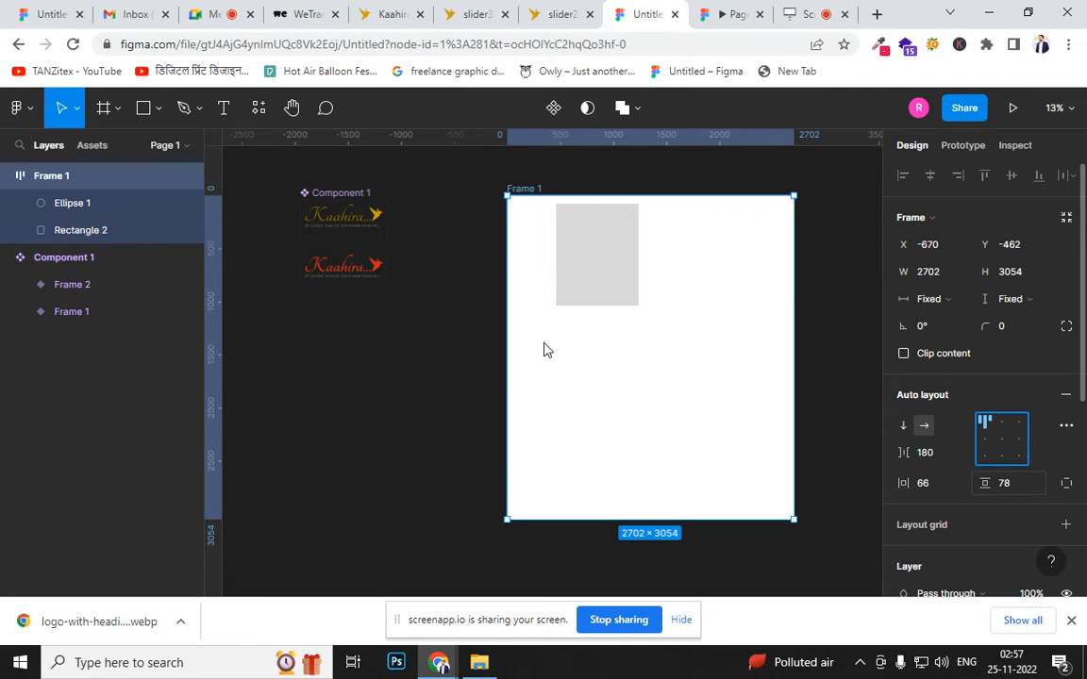
{"action": "left_click", "coordinate": [989, 462]}
{"action": "left_click", "coordinate": [1019, 459]}
{"action": "left_click", "coordinate": [1019, 440]}
{"action": "left_click", "coordinate": [1002, 441]}
{"action": "left_click", "coordinate": [985, 440]}
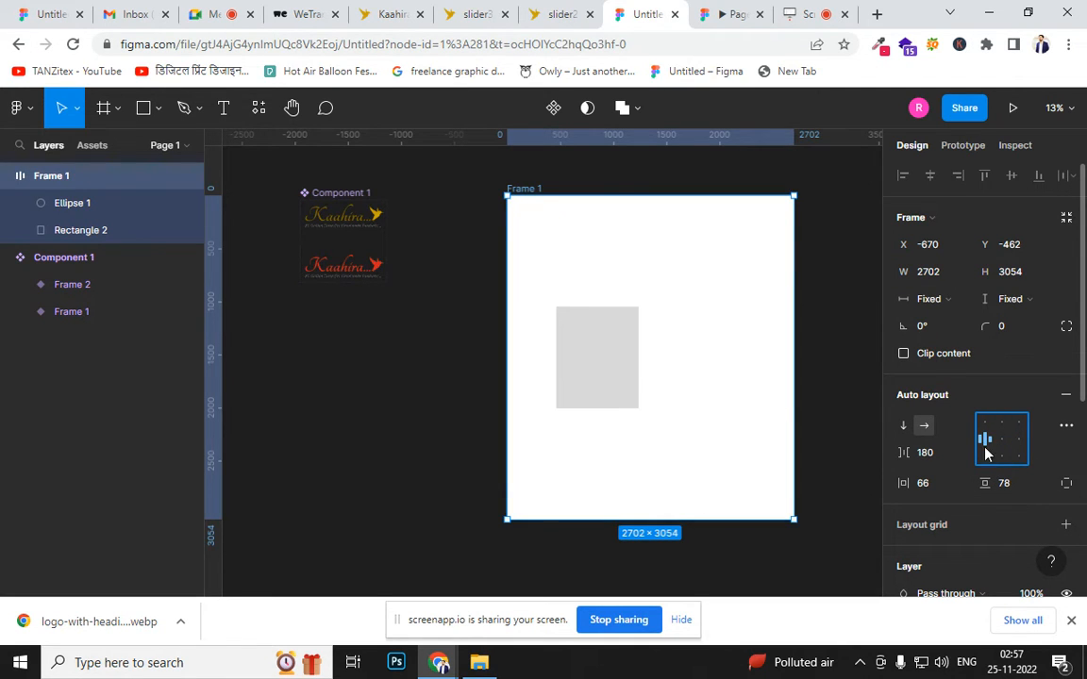
Widen Rectangle 2 to about 2284 and move it ahead of the ellipse in Frame 1
{"action": "left_click", "coordinate": [587, 367]}
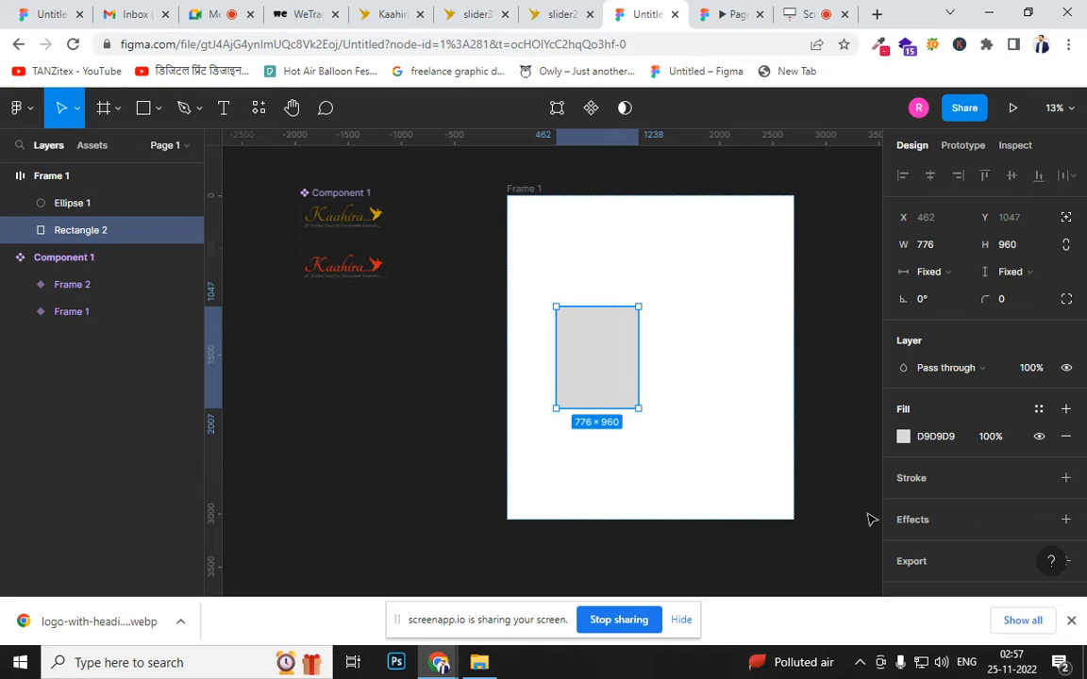
{"action": "left_click_drag", "start_coordinate": [638, 370], "coordinate": [779, 376]}
{"action": "left_click_drag", "start_coordinate": [540, 360], "coordinate": [534, 361]}
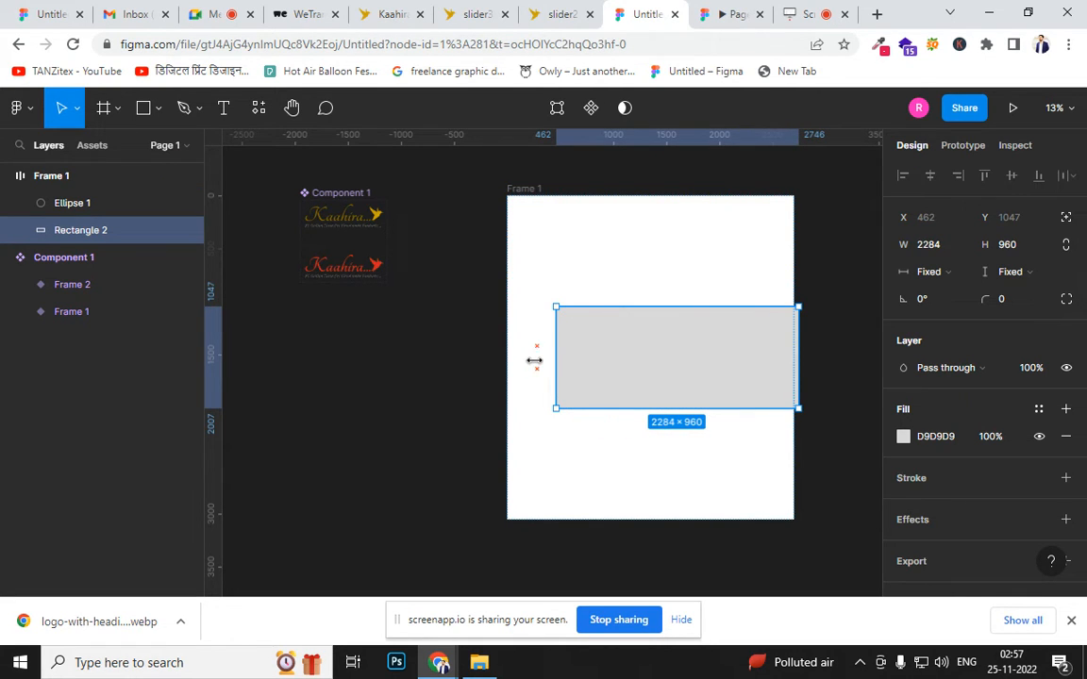
{"action": "left_click_drag", "start_coordinate": [653, 382], "coordinate": [609, 389]}
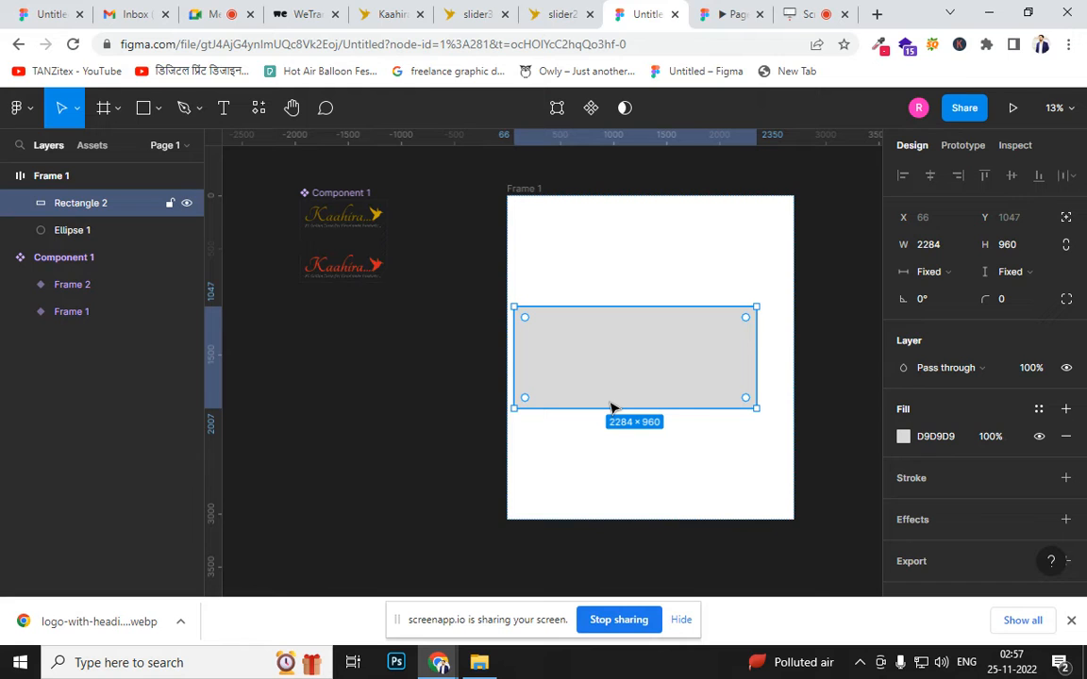
Set Rectangle 2's horizontal and vertical resizing to Fill container
{"action": "left_click", "coordinate": [957, 276]}
{"action": "left_click", "coordinate": [957, 293]}
{"action": "left_click", "coordinate": [1019, 273]}
{"action": "left_click", "coordinate": [1019, 293]}
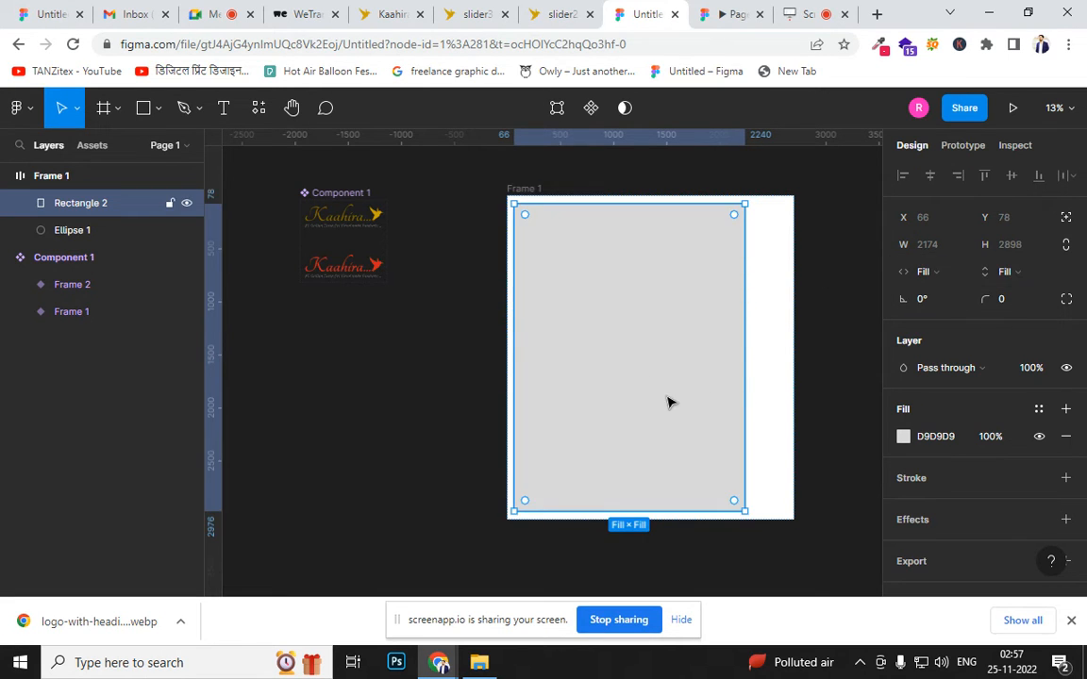
Move Rectangle 2 after the ellipse and resize it to about 1592 × 403, with Frame 1 selected at the end
{"action": "left_click_drag", "start_coordinate": [593, 510], "coordinate": [623, 291]}
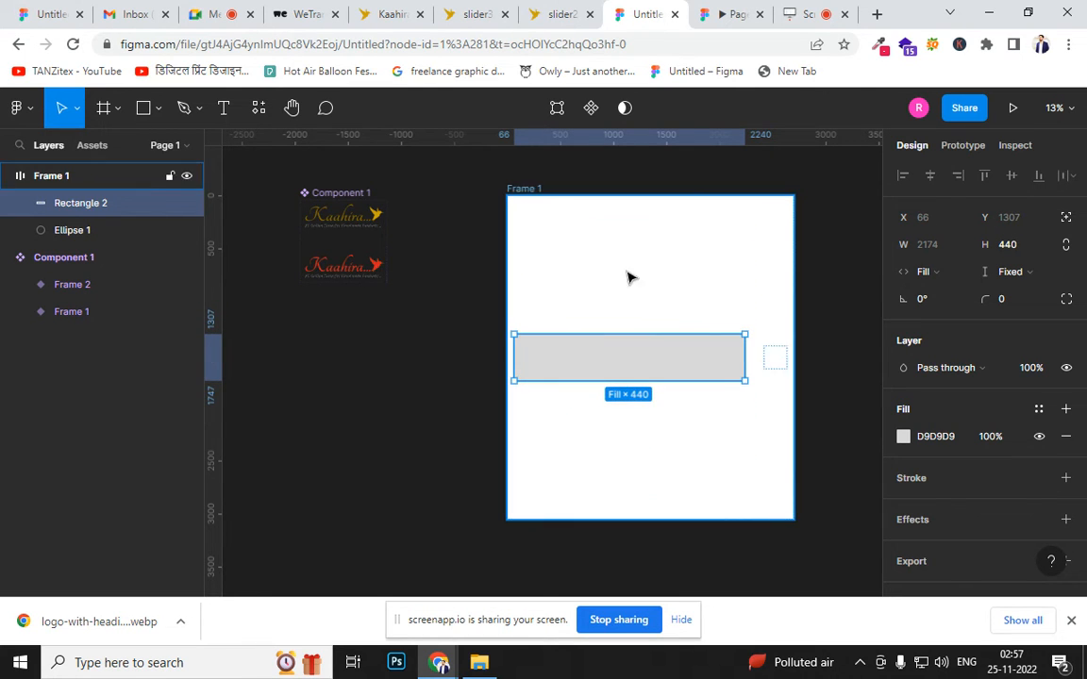
{"action": "left_click_drag", "start_coordinate": [655, 364], "coordinate": [701, 272]}
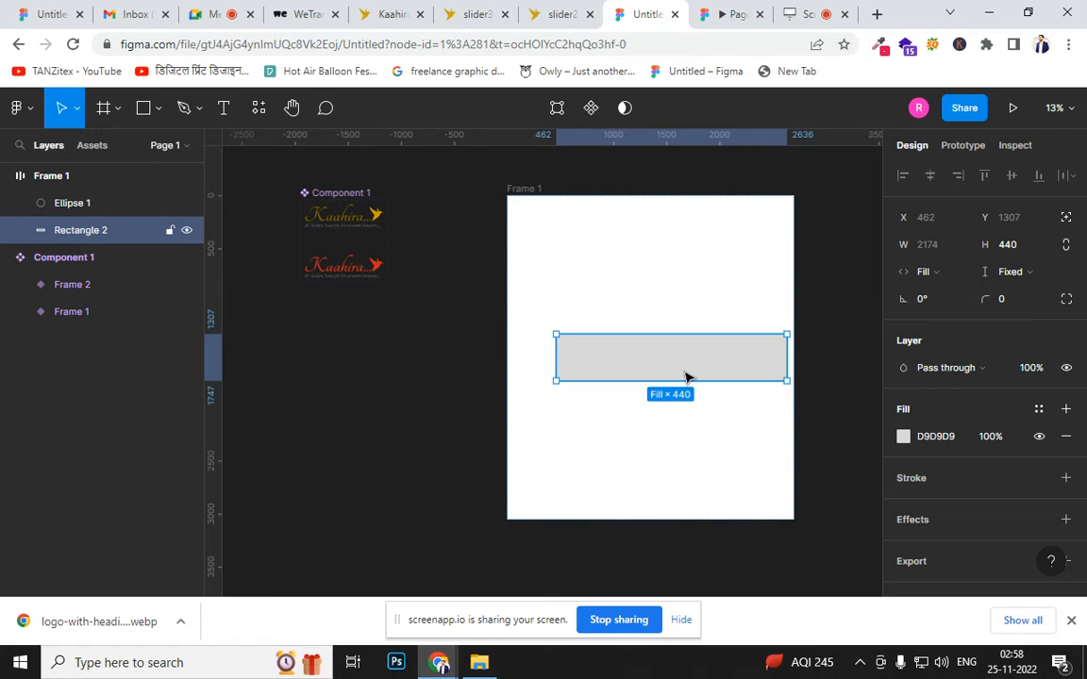
{"action": "left_click_drag", "start_coordinate": [788, 359], "coordinate": [725, 359]}
{"action": "left_click_drag", "start_coordinate": [630, 381], "coordinate": [727, 235]}
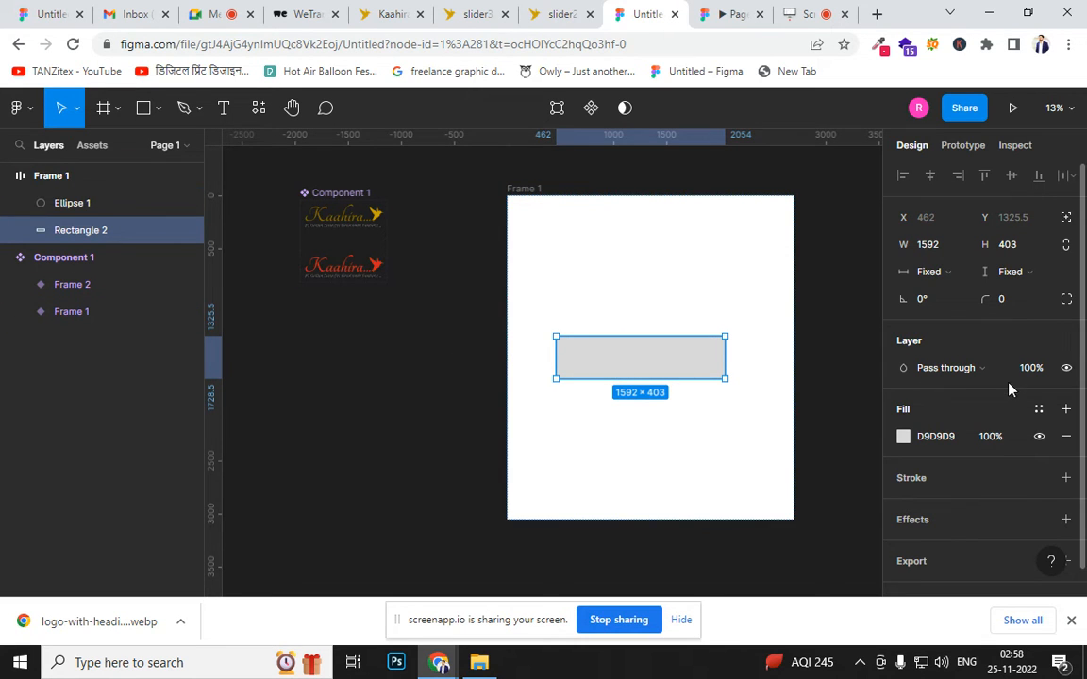
{"action": "left_click", "coordinate": [680, 430]}
{"action": "left_click", "coordinate": [651, 357]}
{"action": "left_click", "coordinate": [676, 392]}
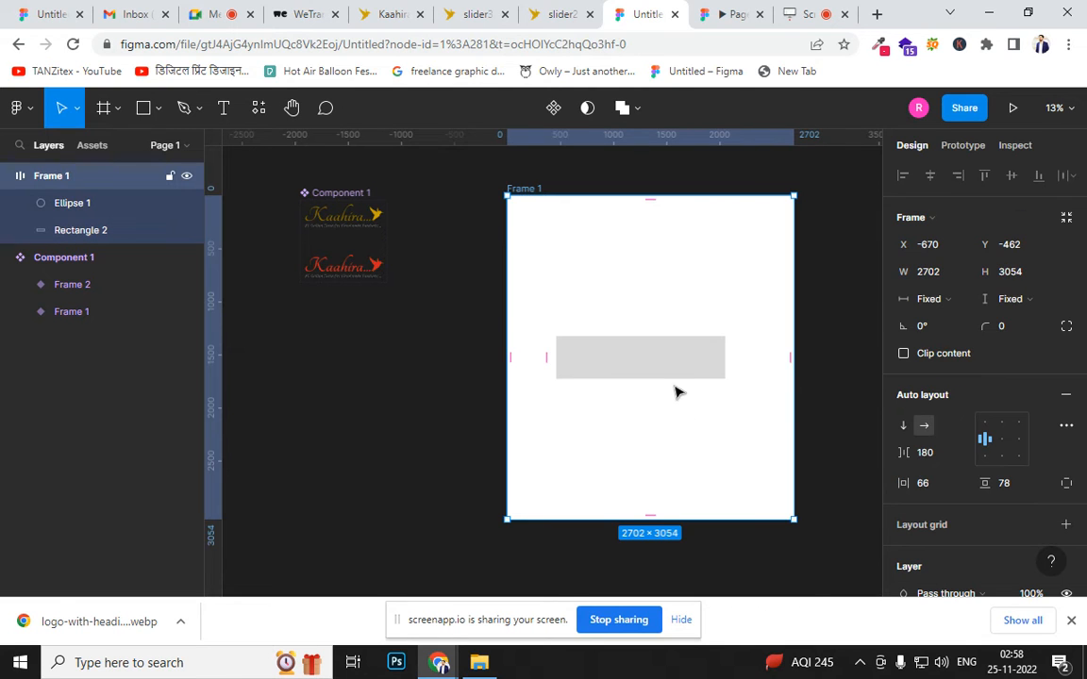
Examine the advanced auto layout options of Frame 1
{"action": "left_click", "coordinate": [927, 427]}
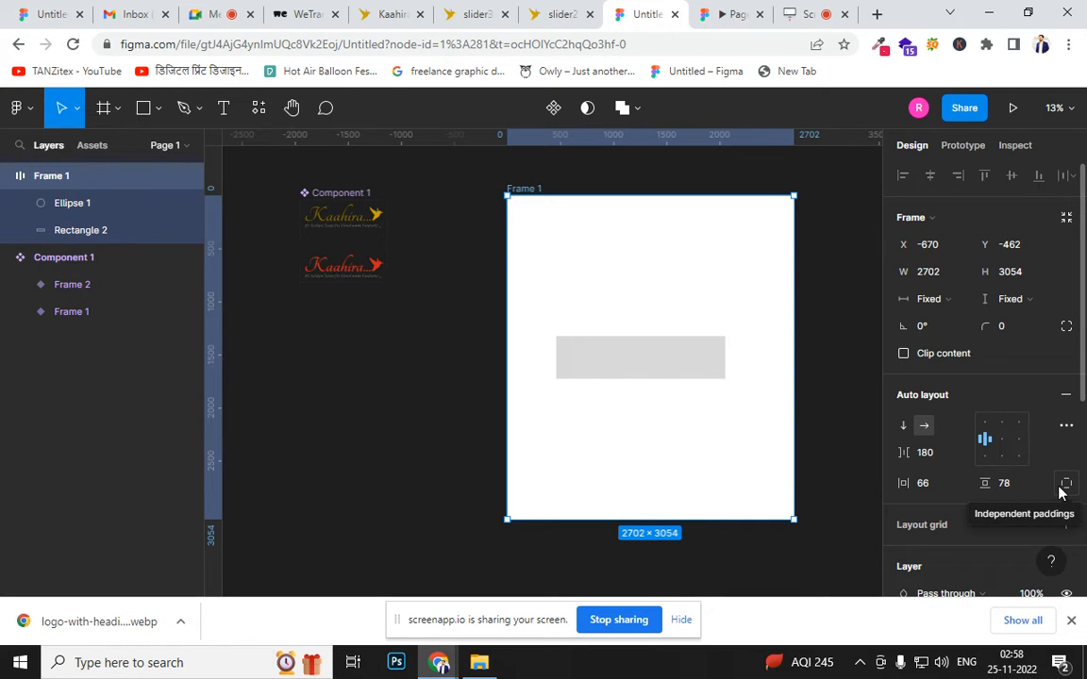
{"action": "left_click", "coordinate": [1066, 426]}
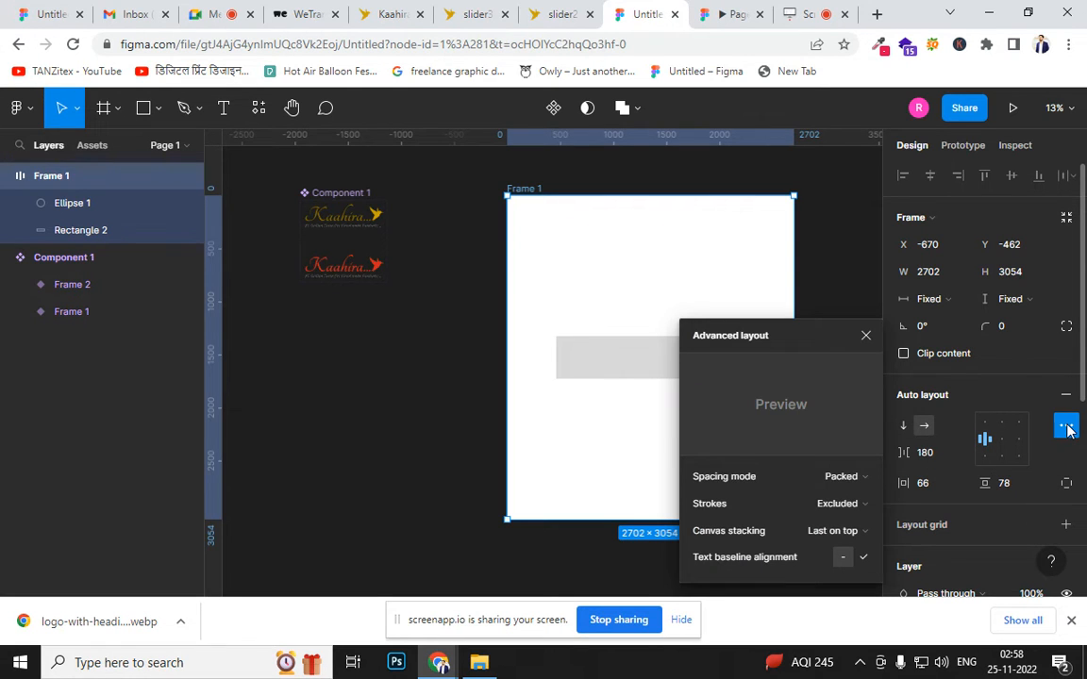
{"action": "left_click", "coordinate": [1066, 429]}
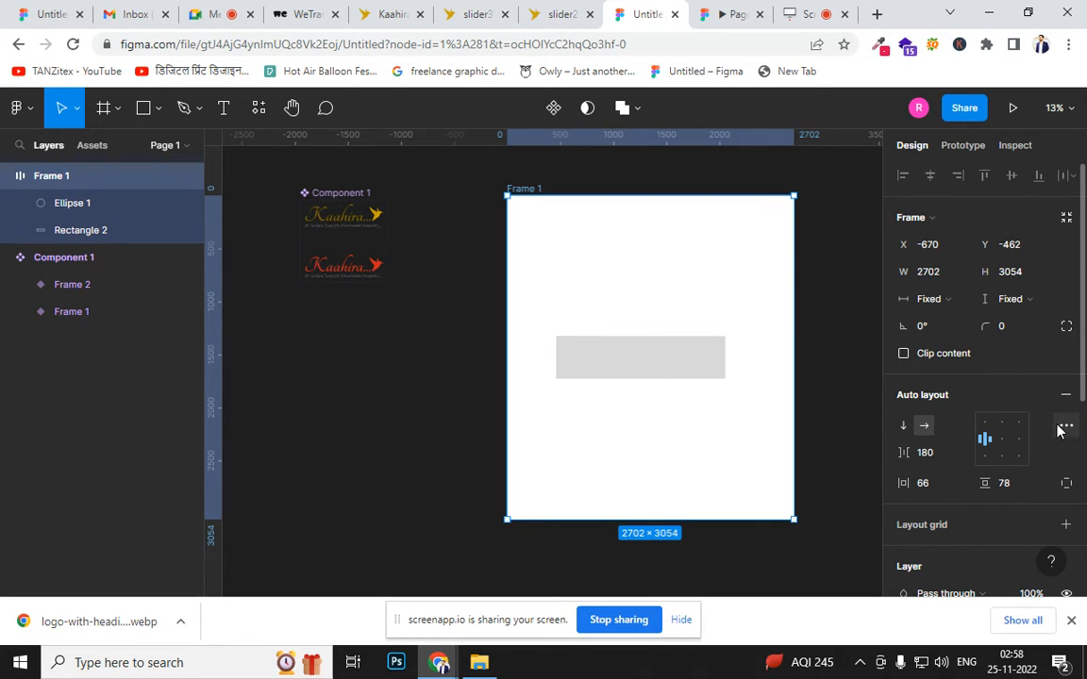
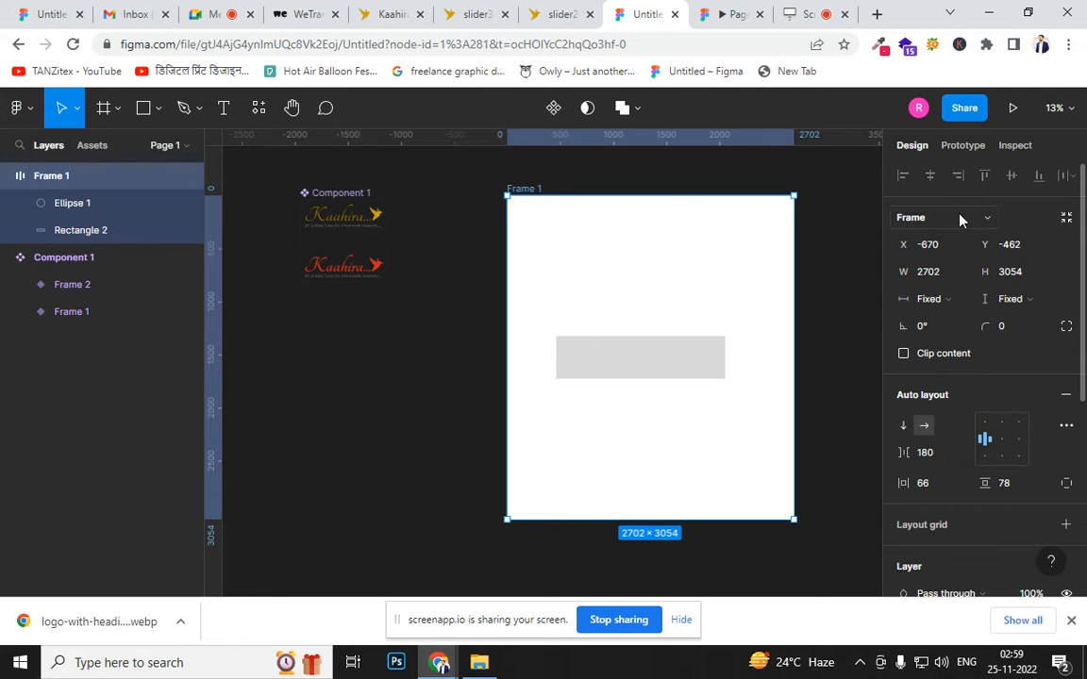
Set both the width and the height of Frame 1 to hug contents
{"action": "left_click", "coordinate": [929, 299]}
{"action": "left_click", "coordinate": [951, 321]}
{"action": "left_click", "coordinate": [1005, 298]}
{"action": "left_click", "coordinate": [997, 319]}
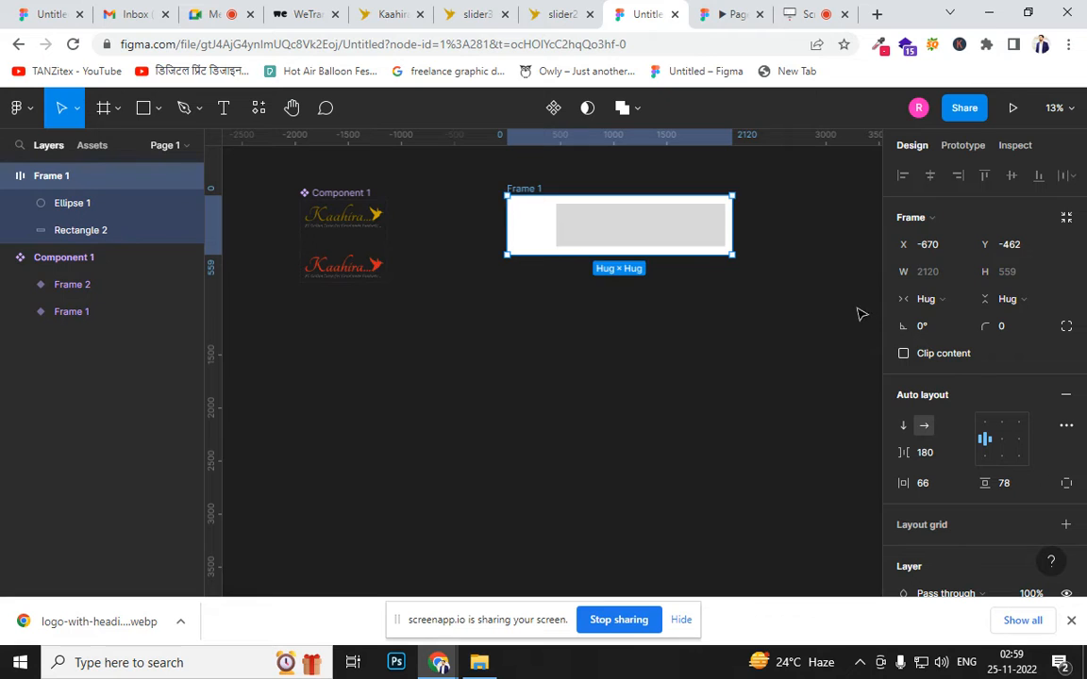
Set Frame 1 to a fixed height and extend it downward to about 2758
{"action": "left_click", "coordinate": [993, 306]}
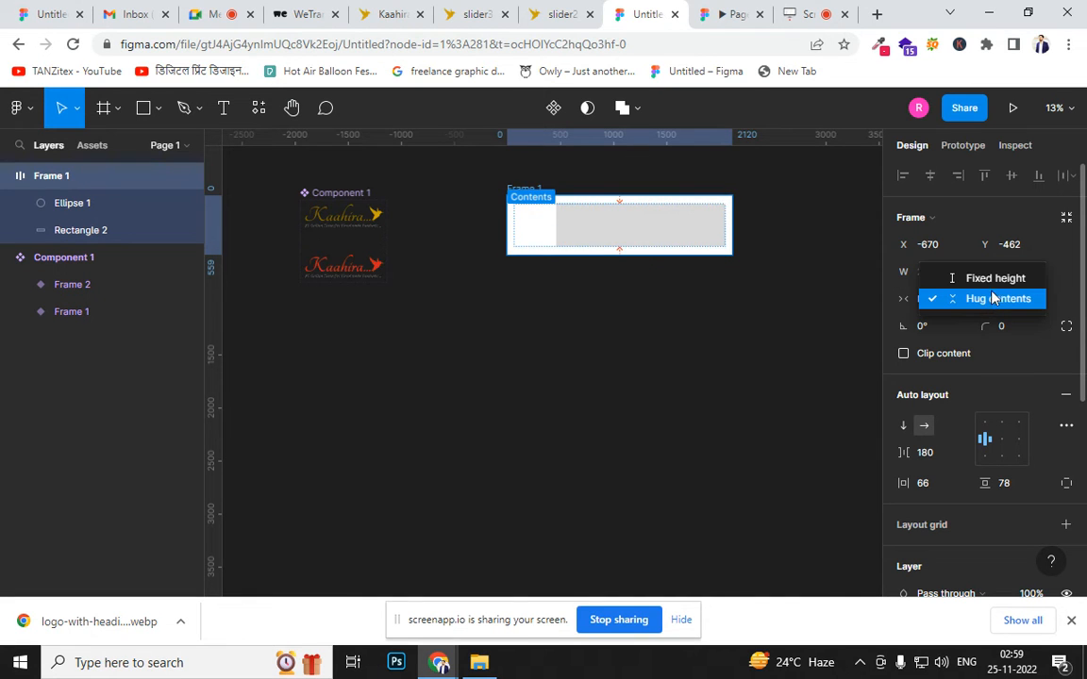
{"action": "left_click", "coordinate": [991, 278]}
{"action": "left_click_drag", "start_coordinate": [621, 255], "coordinate": [653, 488]}
Place Rectangle 2 ahead of Ellipse 1 in Frame 1 and widen the rectangle to about 2054
{"action": "left_click_drag", "start_coordinate": [665, 356], "coordinate": [618, 307]}
{"action": "left_click", "coordinate": [650, 411]}
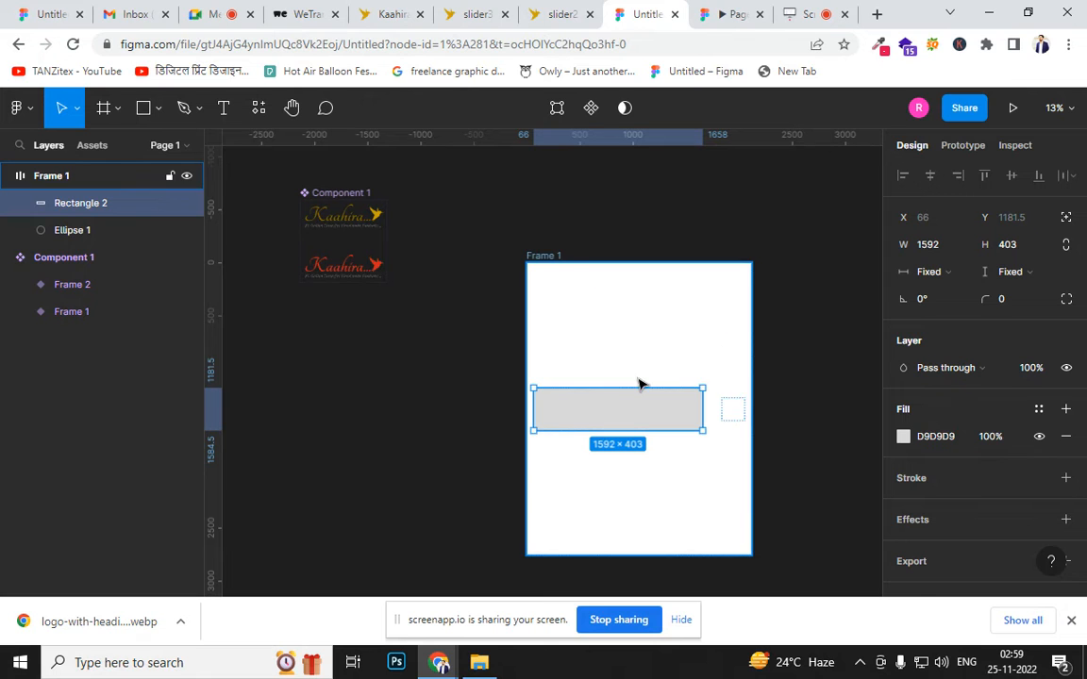
{"action": "left_click", "coordinate": [743, 417]}
{"action": "left_click", "coordinate": [682, 425]}
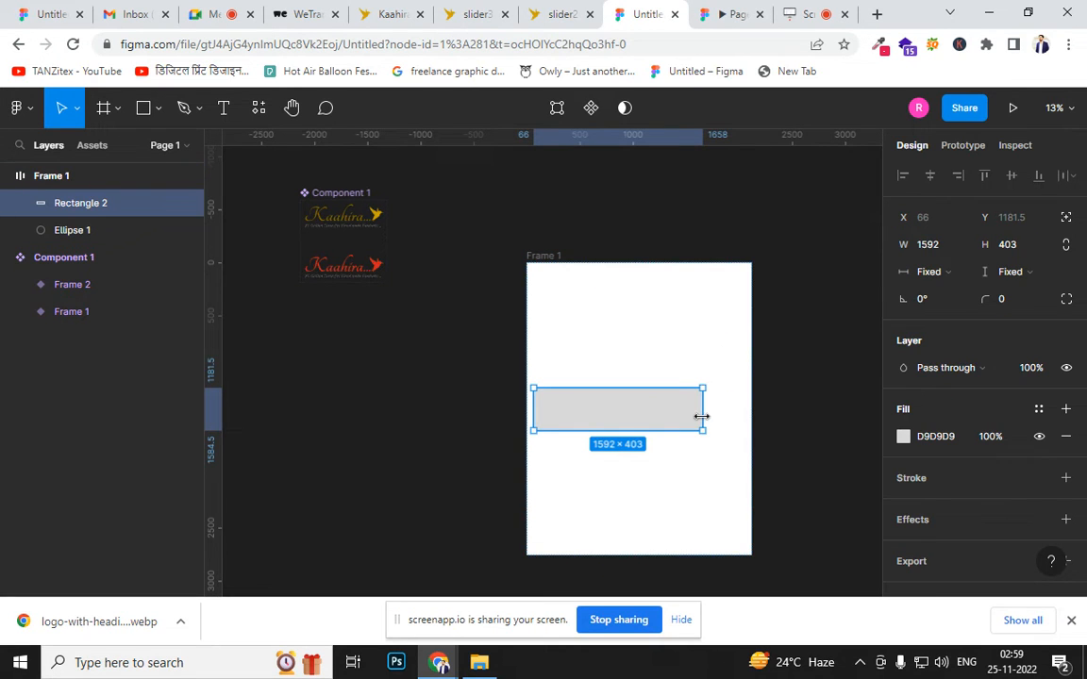
{"action": "left_click_drag", "start_coordinate": [703, 416], "coordinate": [752, 423]}
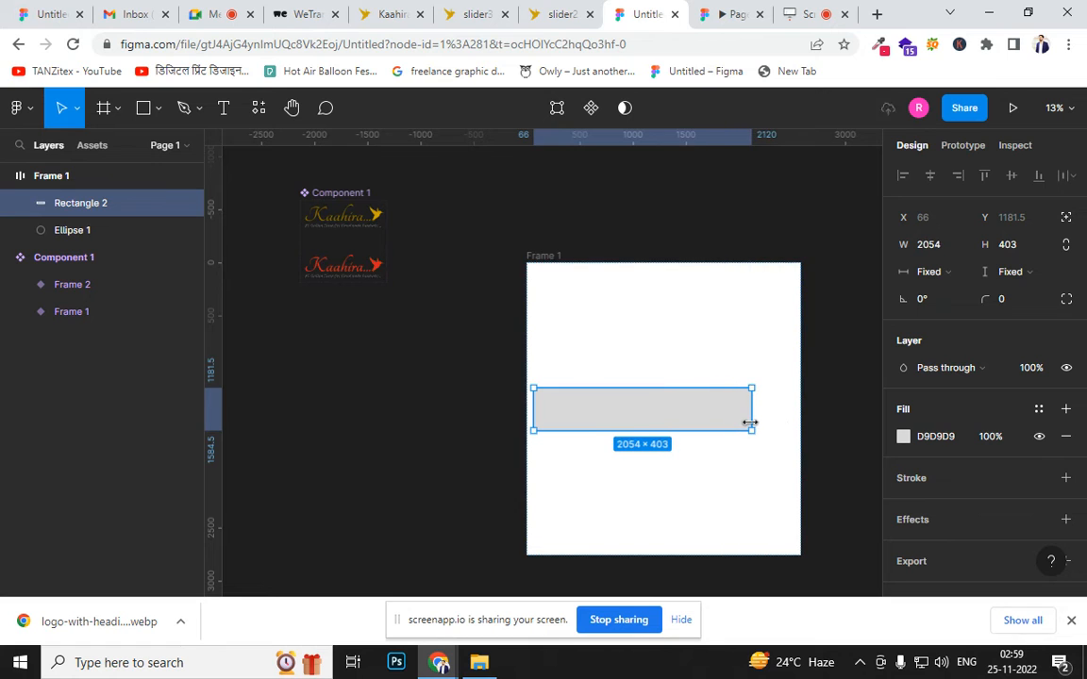
{"action": "left_click", "coordinate": [636, 378]}
{"action": "left_click", "coordinate": [621, 417]}
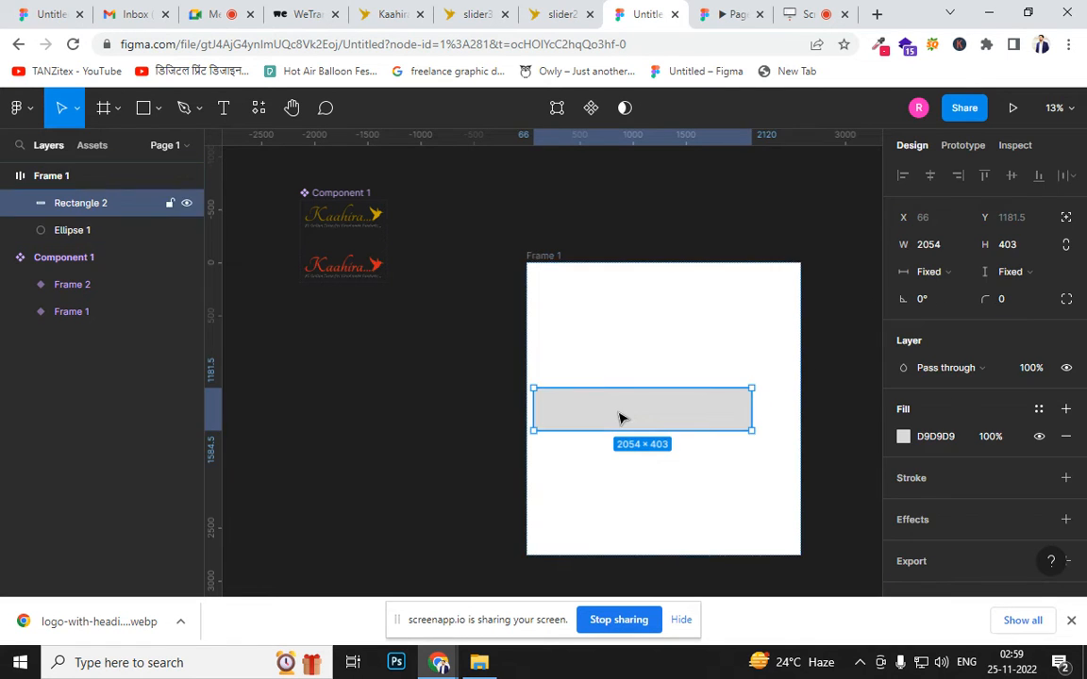
Try top left alignment for Frame 1's auto layout, finishing with top right alignment
{"action": "left_click", "coordinate": [631, 347]}
{"action": "left_click", "coordinate": [985, 423]}
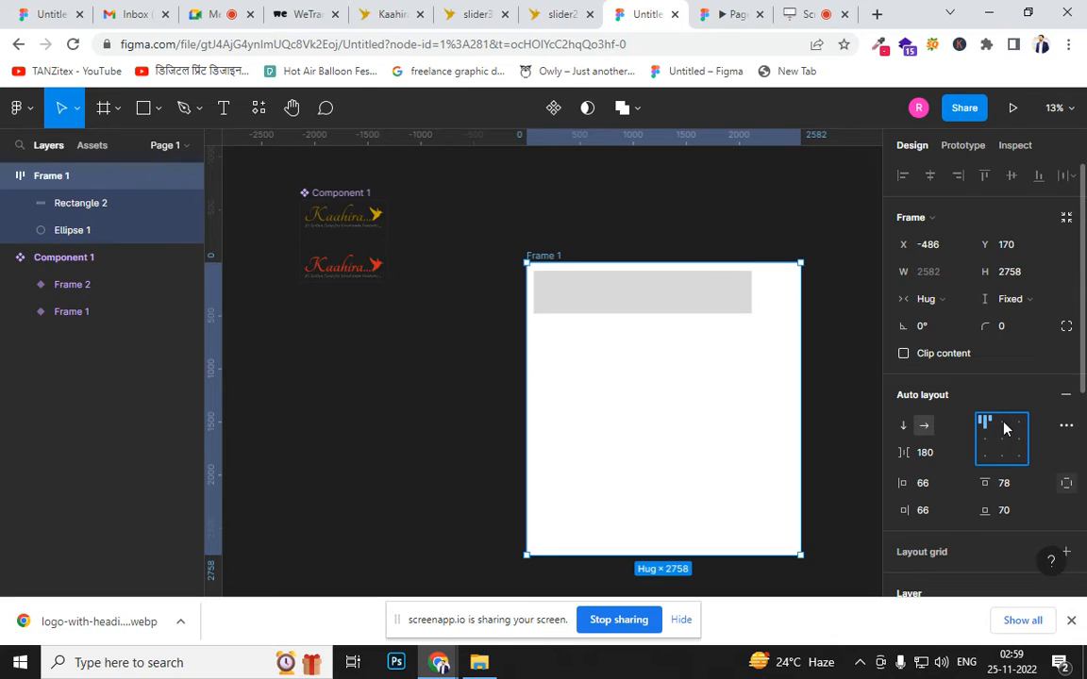
{"action": "left_click", "coordinate": [1018, 425]}
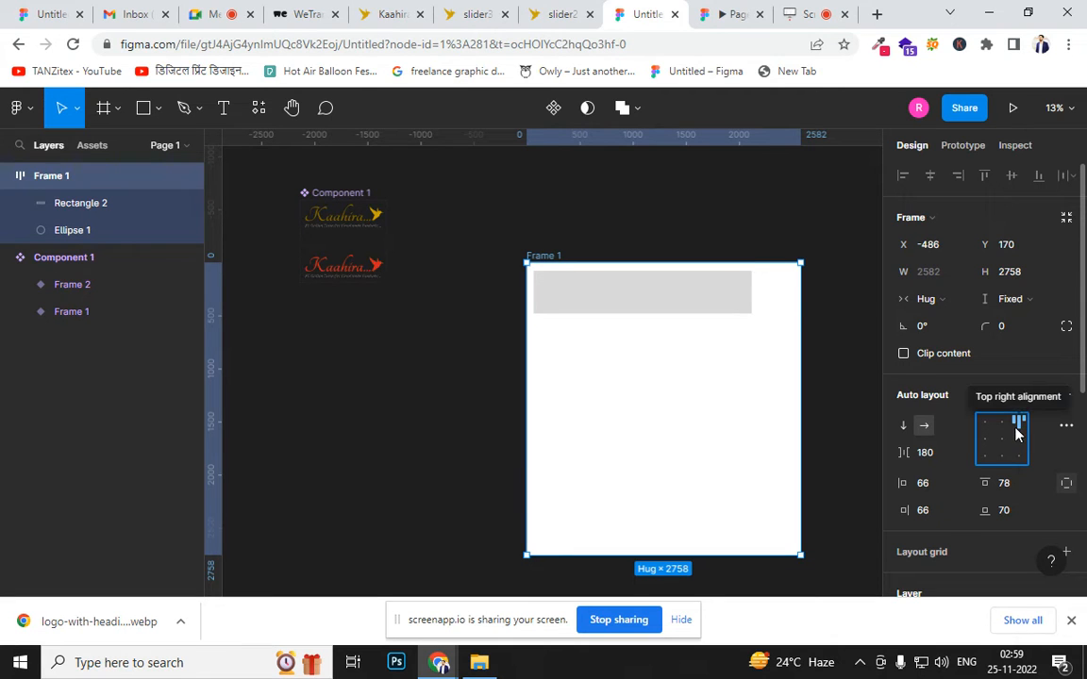
Widen Rectangle 2 to about 2372 and set both its width and height to fill container
{"action": "left_click", "coordinate": [740, 304]}
{"action": "left_click_drag", "start_coordinate": [753, 293], "coordinate": [785, 297]}
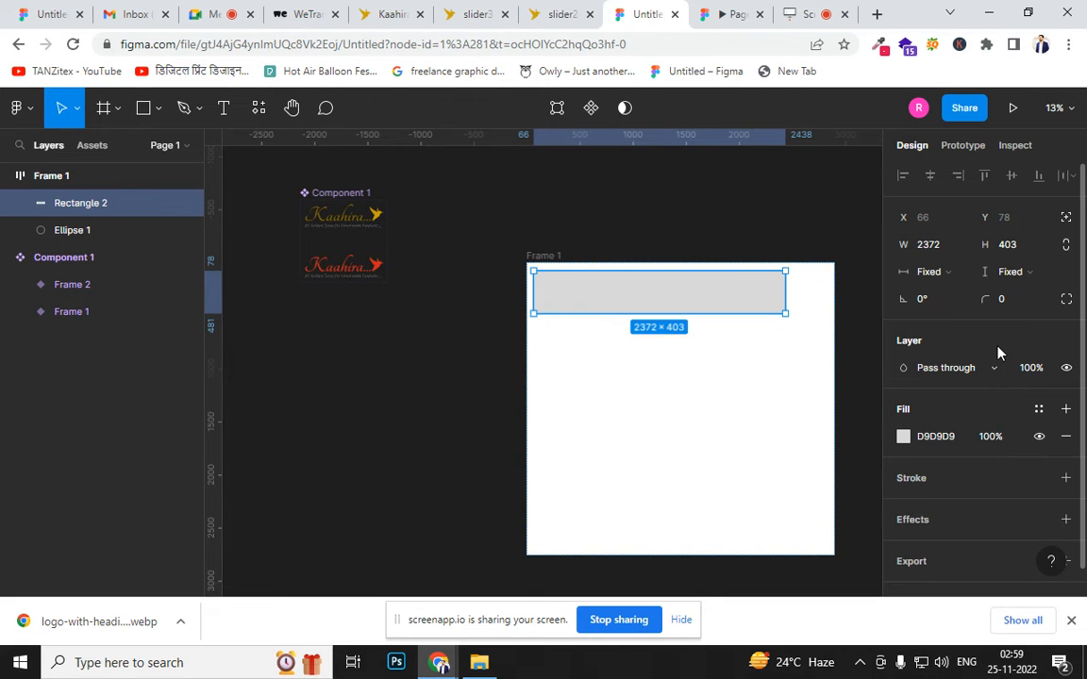
{"action": "left_click", "coordinate": [948, 273]}
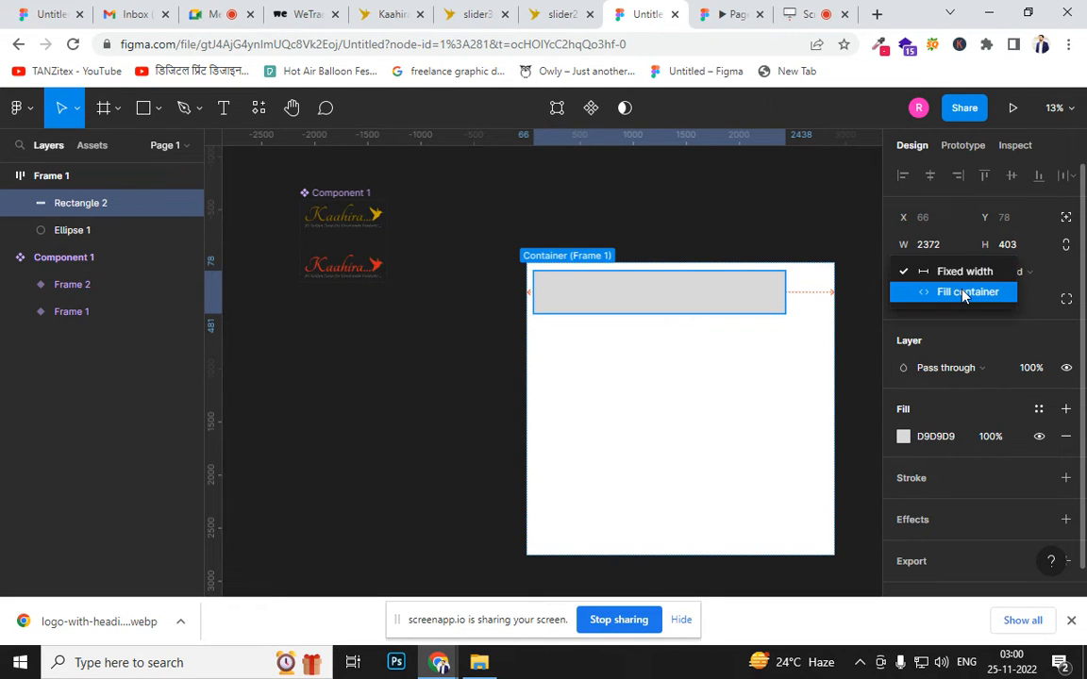
{"action": "left_click", "coordinate": [958, 293]}
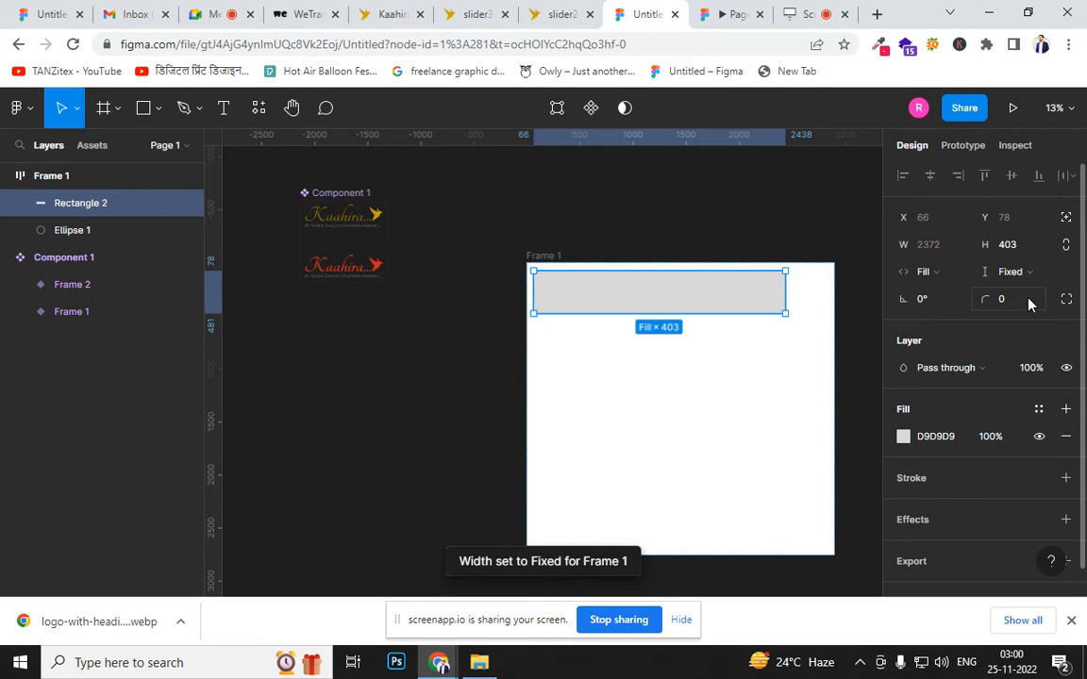
{"action": "left_click", "coordinate": [1013, 272]}
{"action": "left_click", "coordinate": [998, 292]}
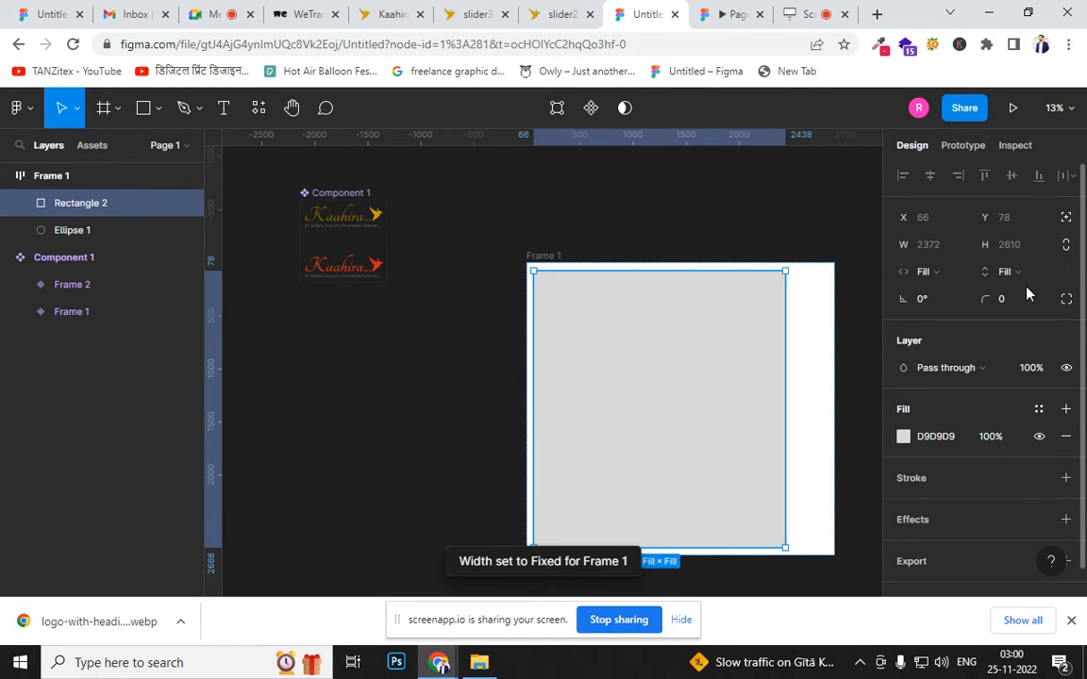
Widen Rectangle 2 to about 2676 and try moving it after Ellipse 1 in the auto layout
{"action": "left_click_drag", "start_coordinate": [788, 423], "coordinate": [817, 422]}
{"action": "left_click_drag", "start_coordinate": [740, 425], "coordinate": [779, 431]}
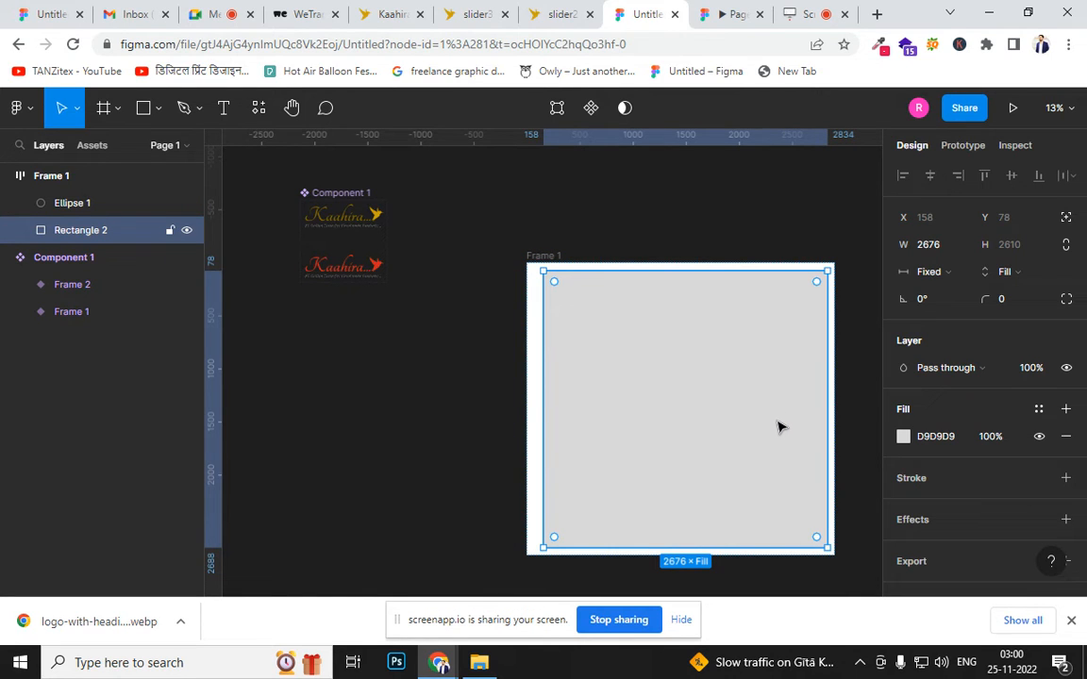
{"action": "key", "text": "ctrl+z"}
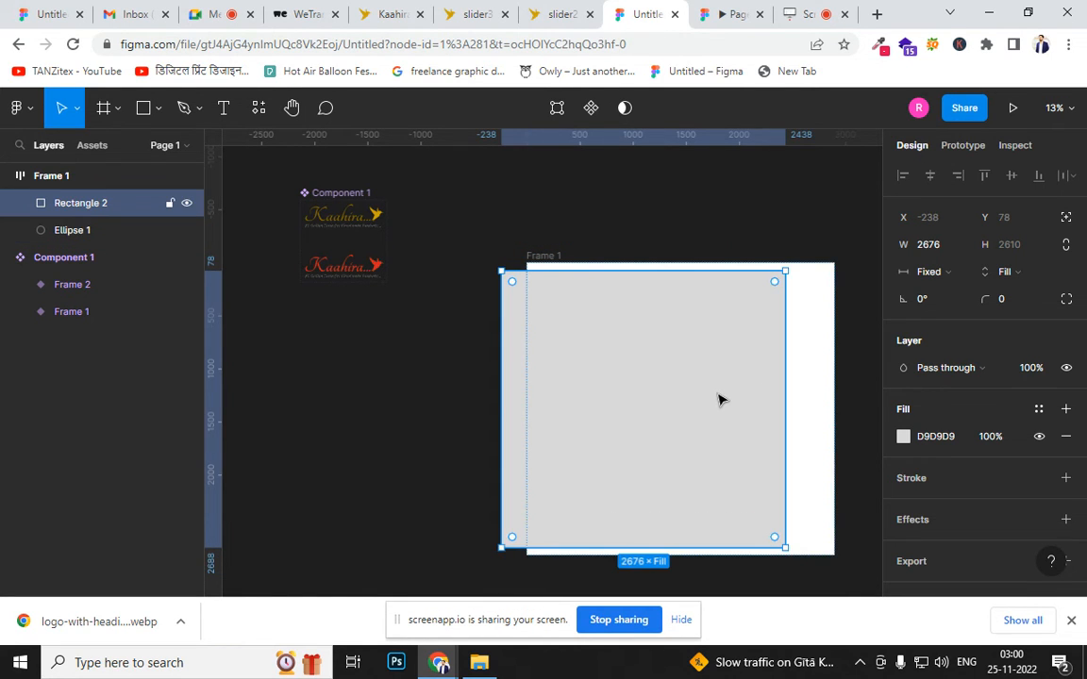
Replace the large grey rectangle in Frame 1 with a new rectangle about 776 by 417
{"action": "key", "text": "Delete"}
{"action": "left_click", "coordinate": [541, 272]}
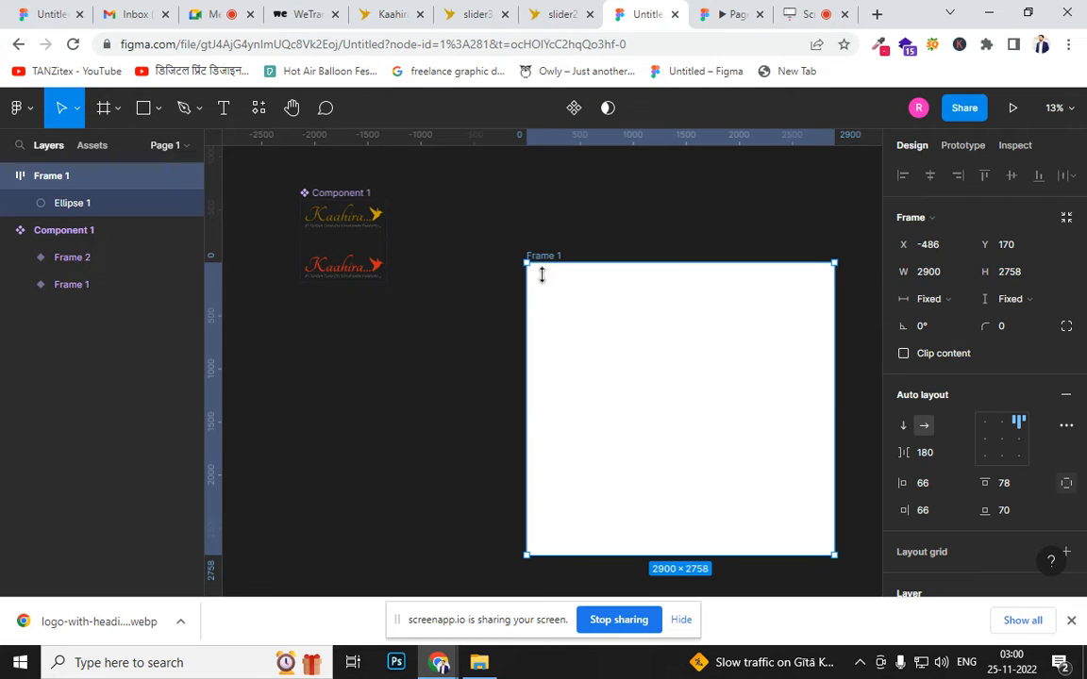
{"action": "left_click", "coordinate": [143, 107]}
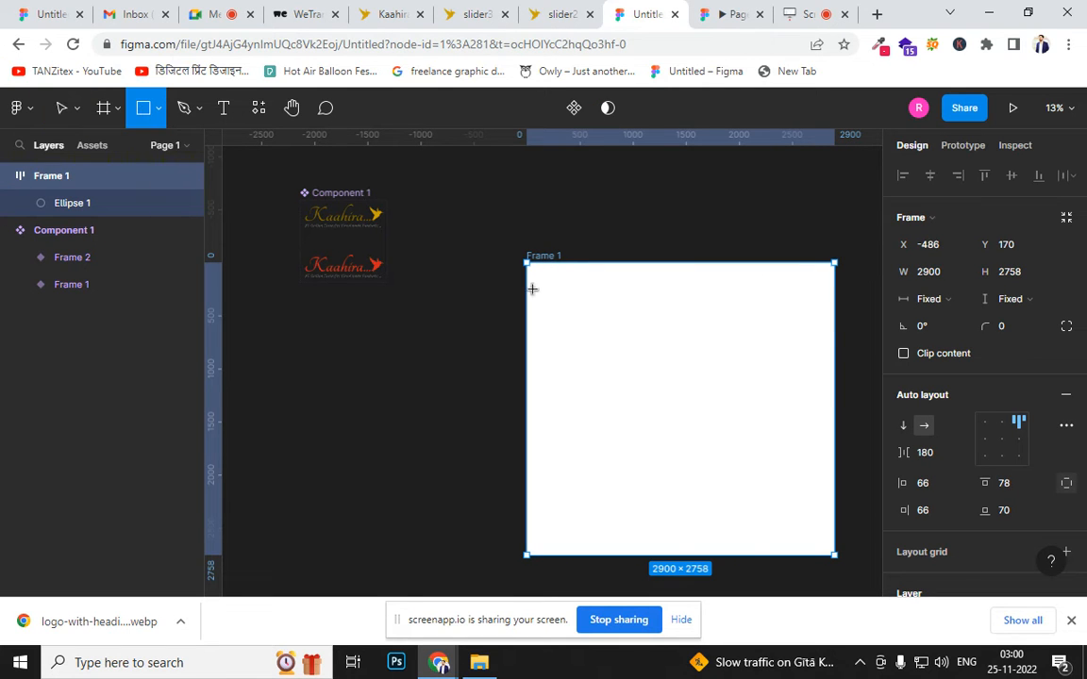
{"action": "mouse_move", "coordinate": [536, 280]}
{"action": "left_mouse_down"}
{"action": "mouse_move", "coordinate": [582, 318]}
{"action": "mouse_move", "coordinate": [584, 352]}
{"action": "mouse_move", "coordinate": [577, 345]}
{"action": "mouse_move", "coordinate": [631, 343]}
{"action": "mouse_move", "coordinate": [620, 334]}
{"action": "left_mouse_up"}
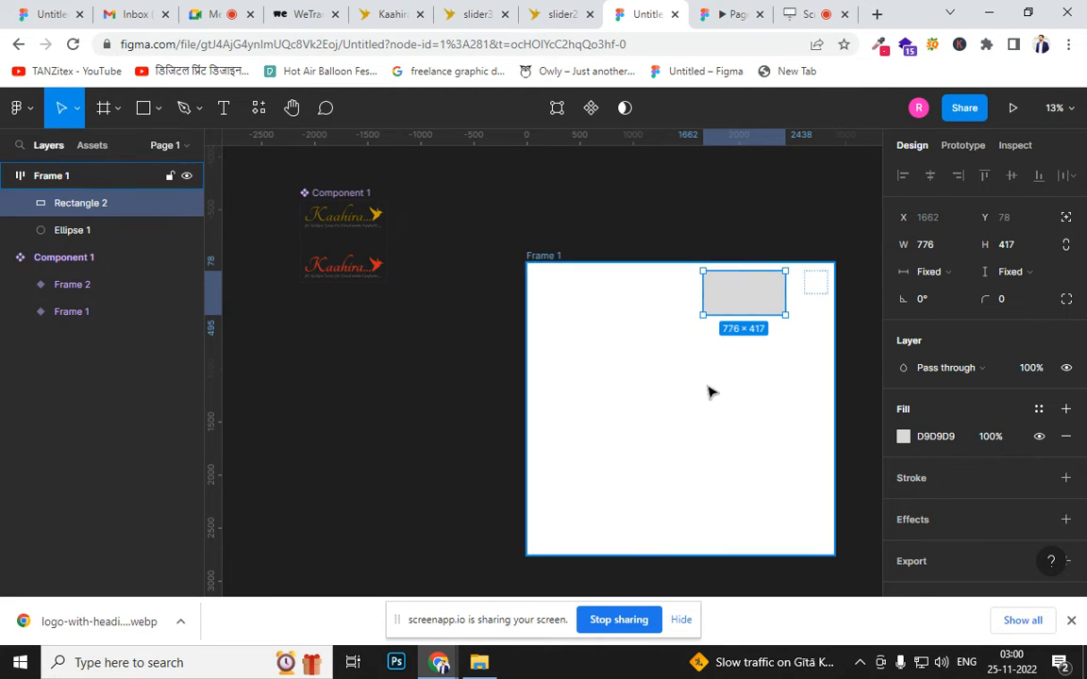
Change Frame 1's auto layout alignment so its contents sit at the center both ways
{"action": "left_click", "coordinate": [679, 438]}
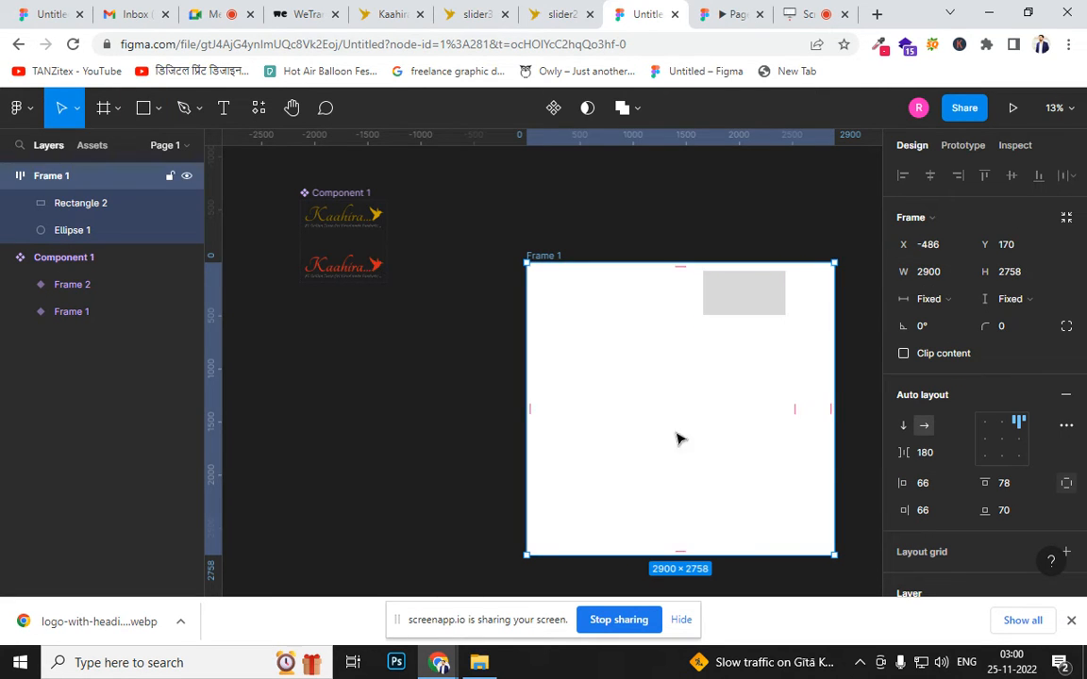
{"action": "left_click", "coordinate": [1015, 439]}
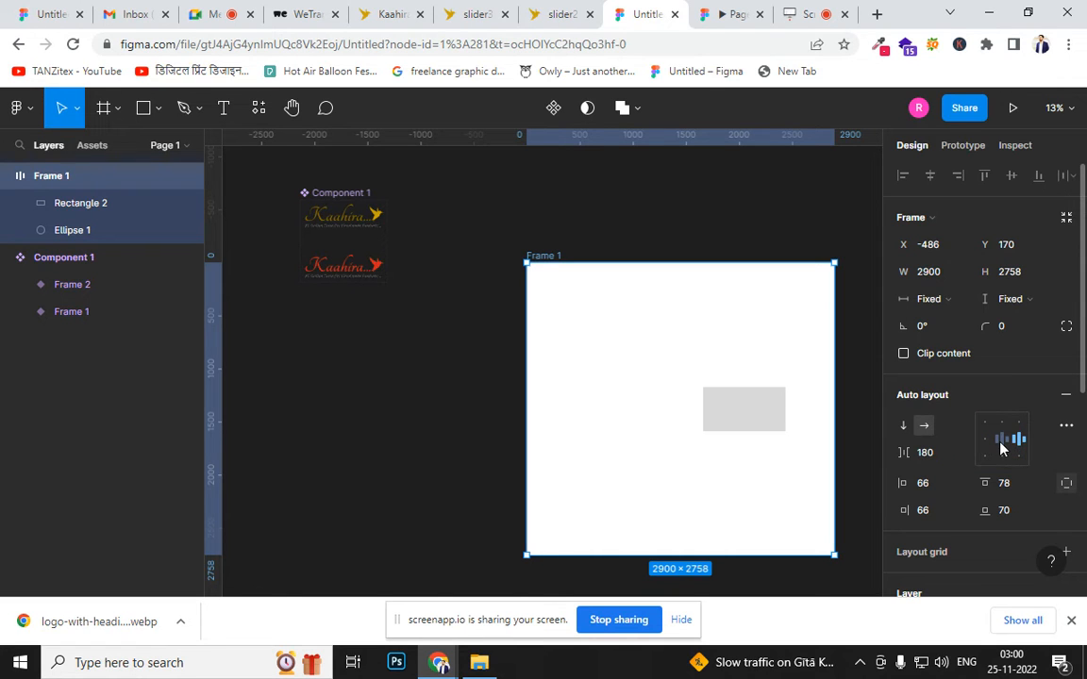
{"action": "left_click", "coordinate": [1002, 442]}
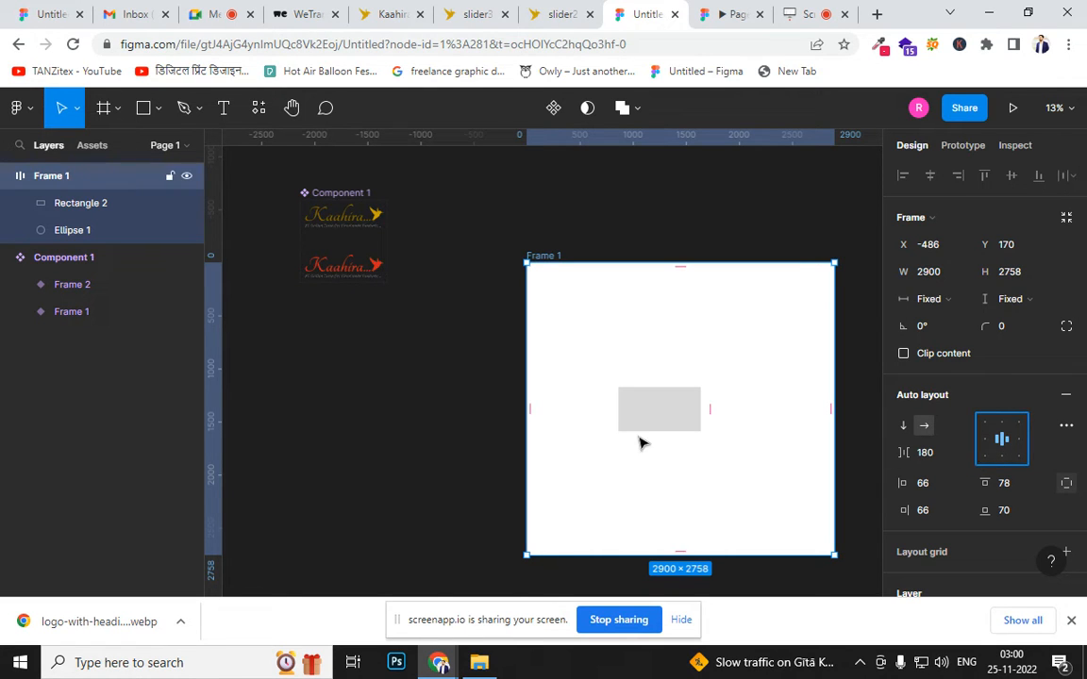
Delete Frame 1 with its contents and draw a new wide frame about 2936 by 664 below the logo component
{"action": "left_click", "coordinate": [546, 253]}
{"action": "left_click", "coordinate": [545, 259]}
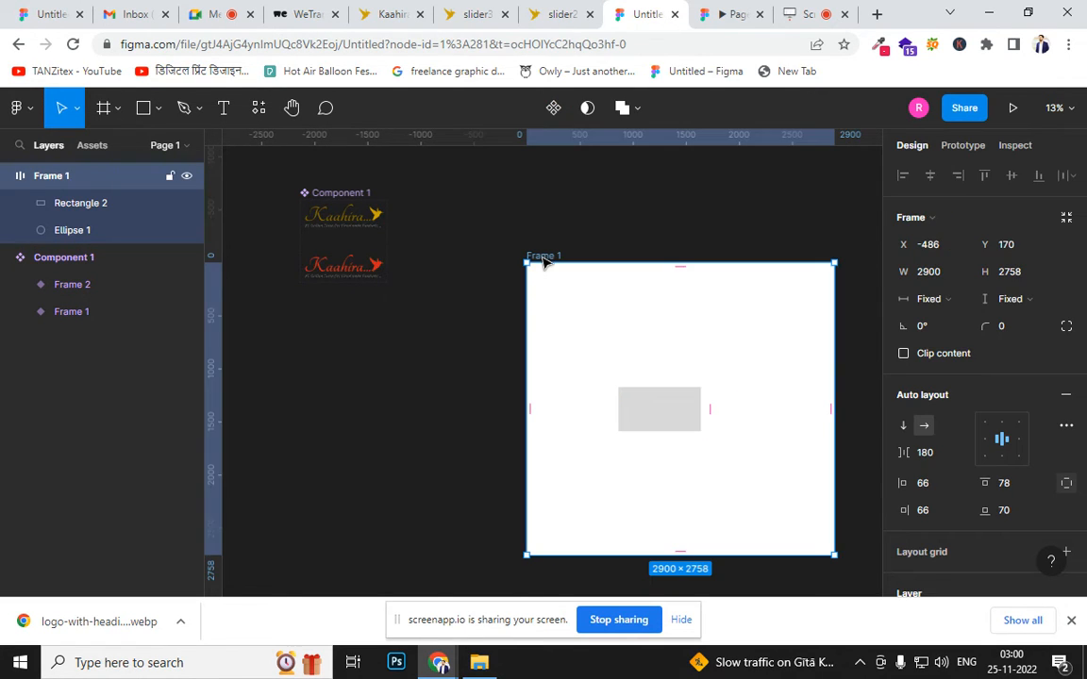
{"action": "key", "text": "Delete"}
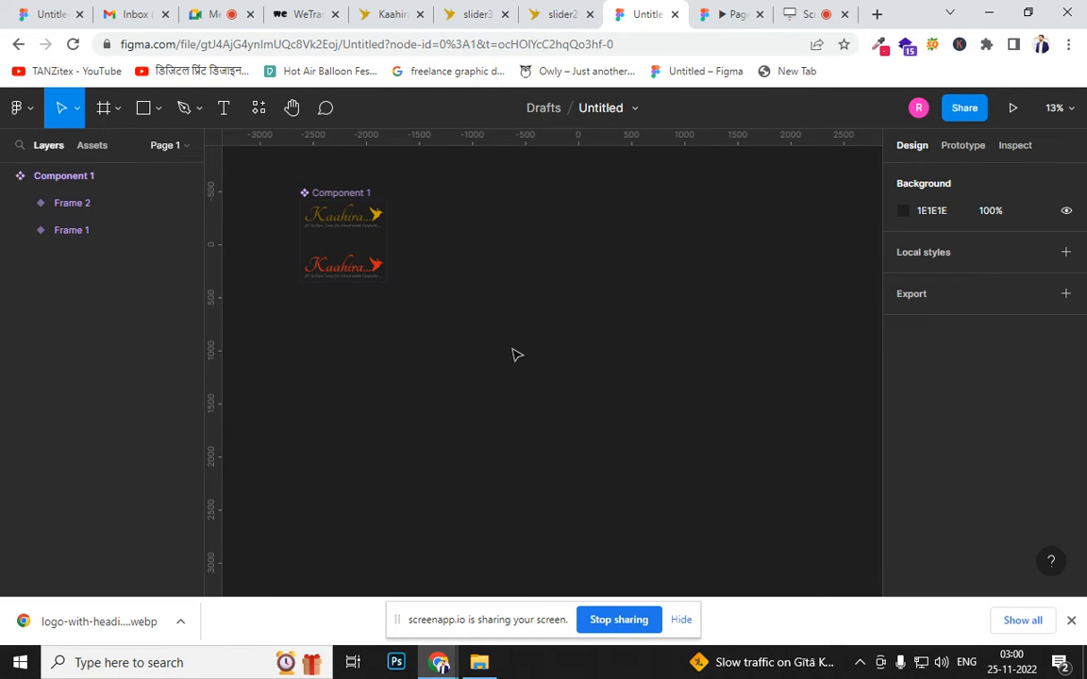
{"action": "key", "text": "f"}
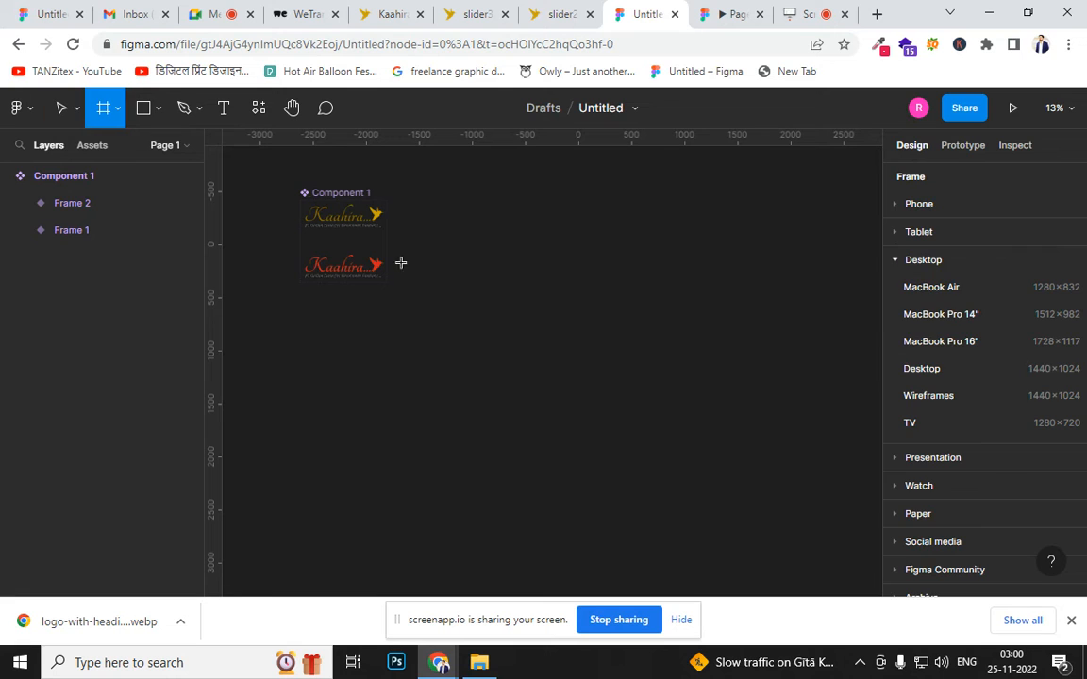
{"action": "mouse_move", "coordinate": [424, 316]}
{"action": "left_mouse_down"}
{"action": "mouse_move", "coordinate": [752, 386]}
{"action": "mouse_move", "coordinate": [735, 386]}
{"action": "left_mouse_up"}
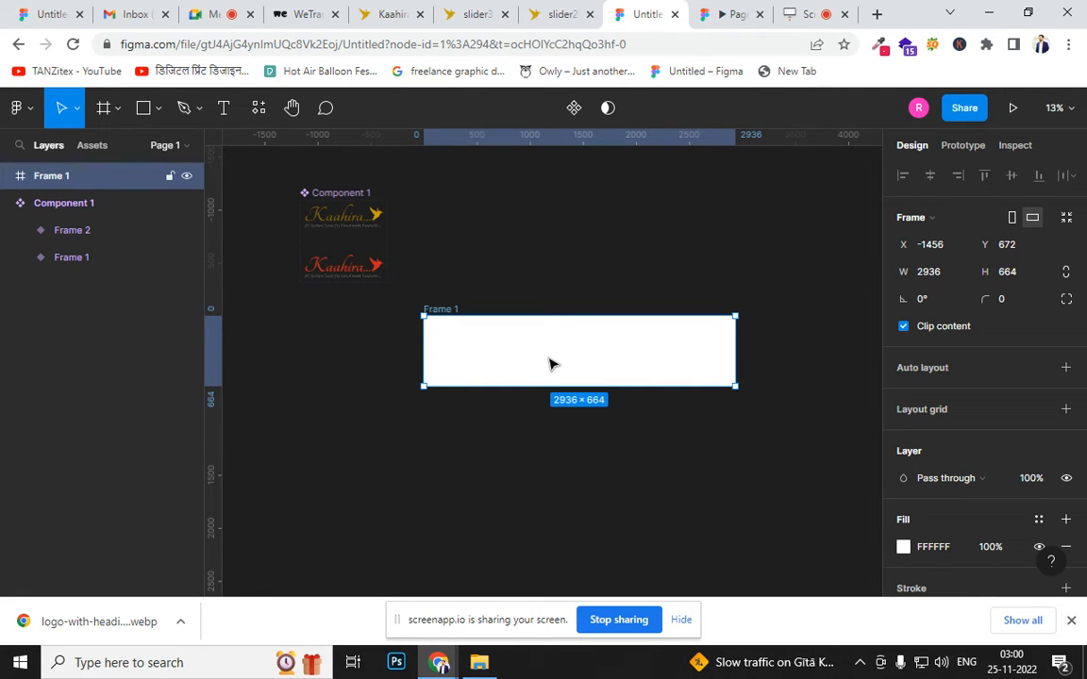
Add the text "BOOK NOW" inside the new frame and make it bold
{"action": "left_click", "coordinate": [223, 108]}
{"action": "left_click", "coordinate": [469, 364]}
{"action": "type", "text": "BOOK NOW"}
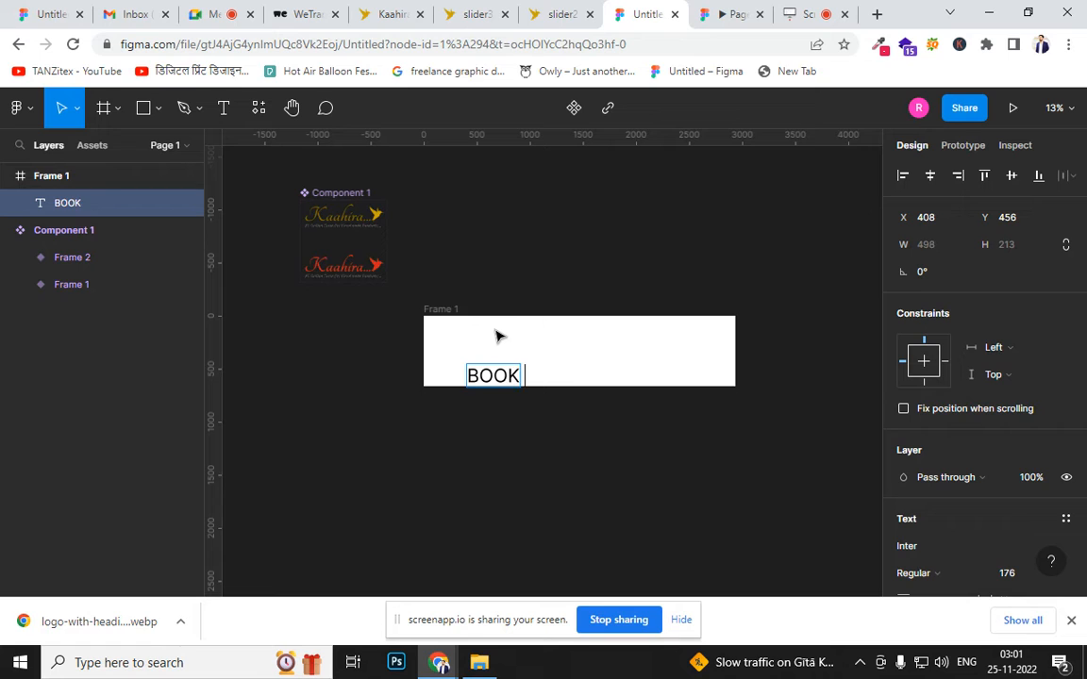
{"action": "key", "text": "ctrl+a"}
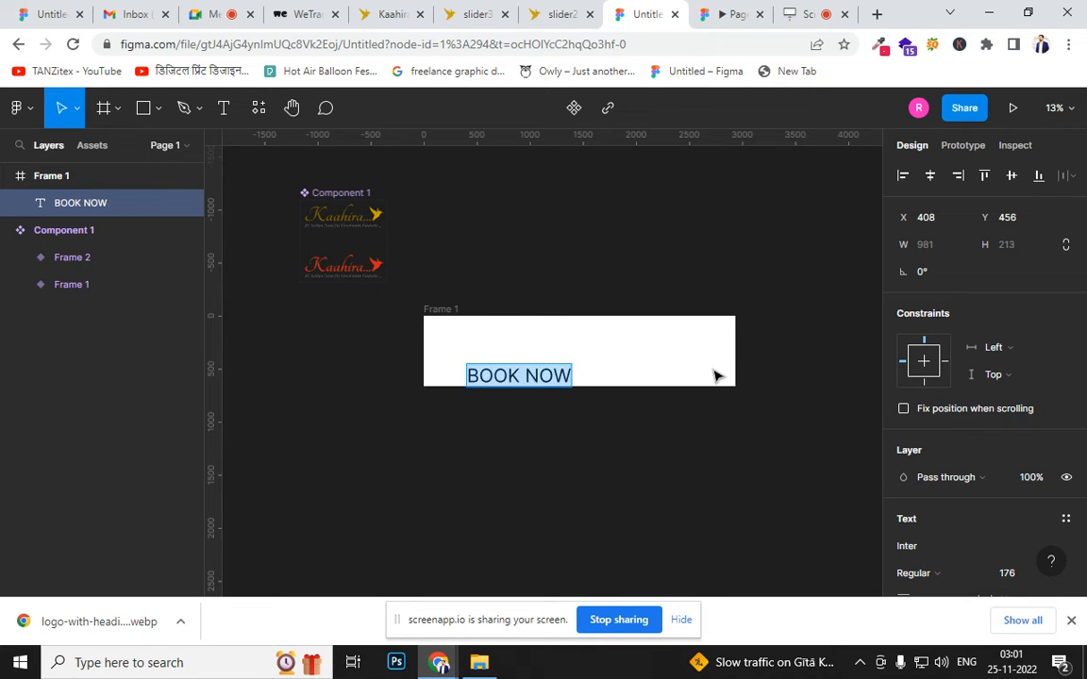
{"action": "key", "text": "ctrl+b"}
{"action": "left_click", "coordinate": [489, 370]}
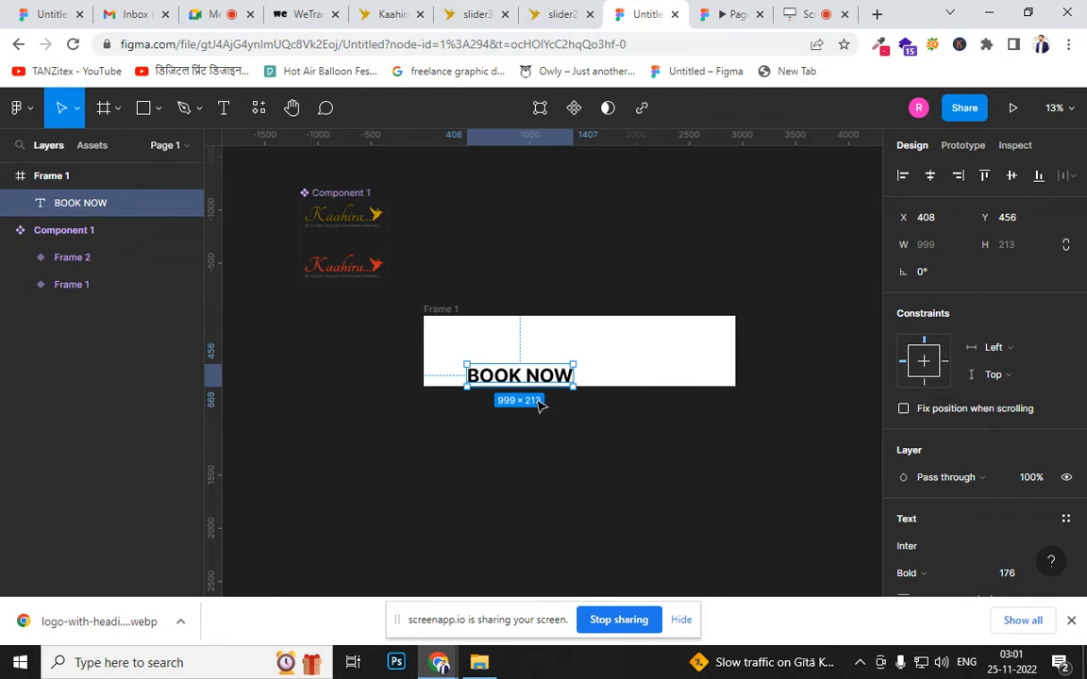
Move the BOOK NOW text up to about X 352, Y 225 in the frame and undo its enlargement
{"action": "left_click_drag", "start_coordinate": [490, 375], "coordinate": [577, 366]}
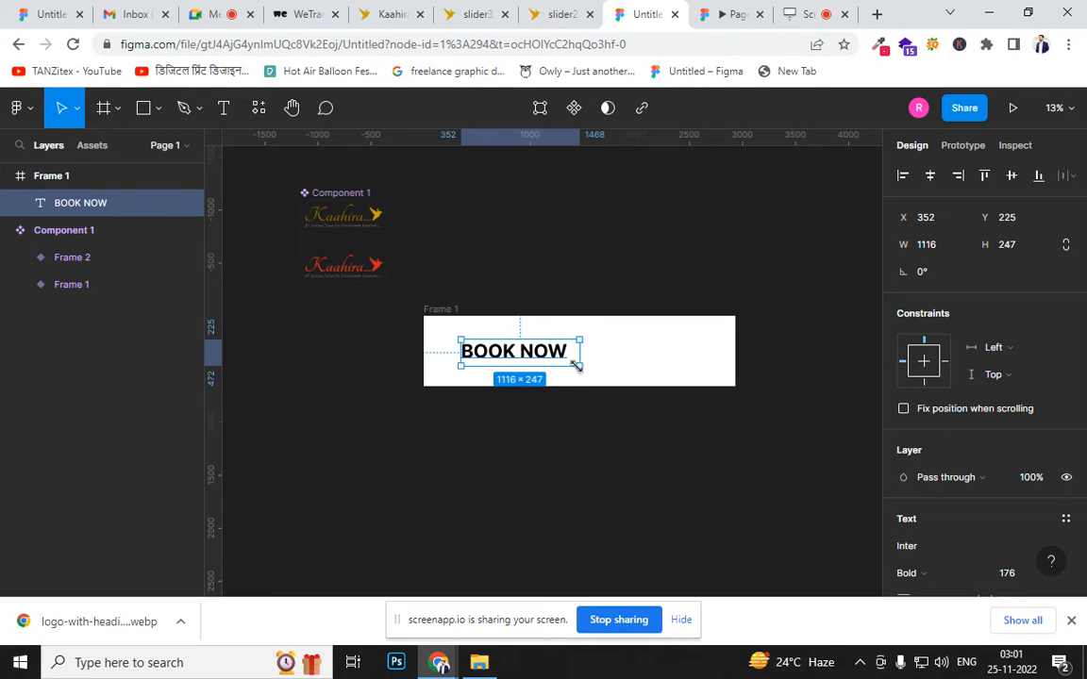
{"action": "key", "text": "ctrl+z"}
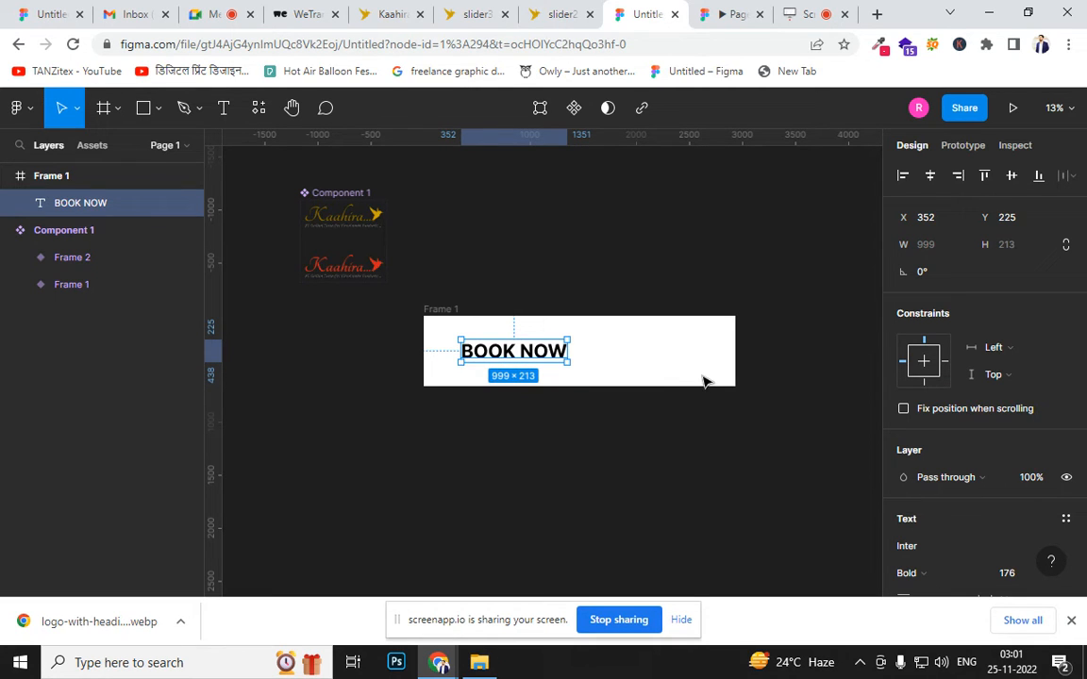
Insert the access-point icon with the Material Design Icons (Community) plugin, close the plugin and select the icon's vector
{"action": "left_click", "coordinate": [682, 475]}
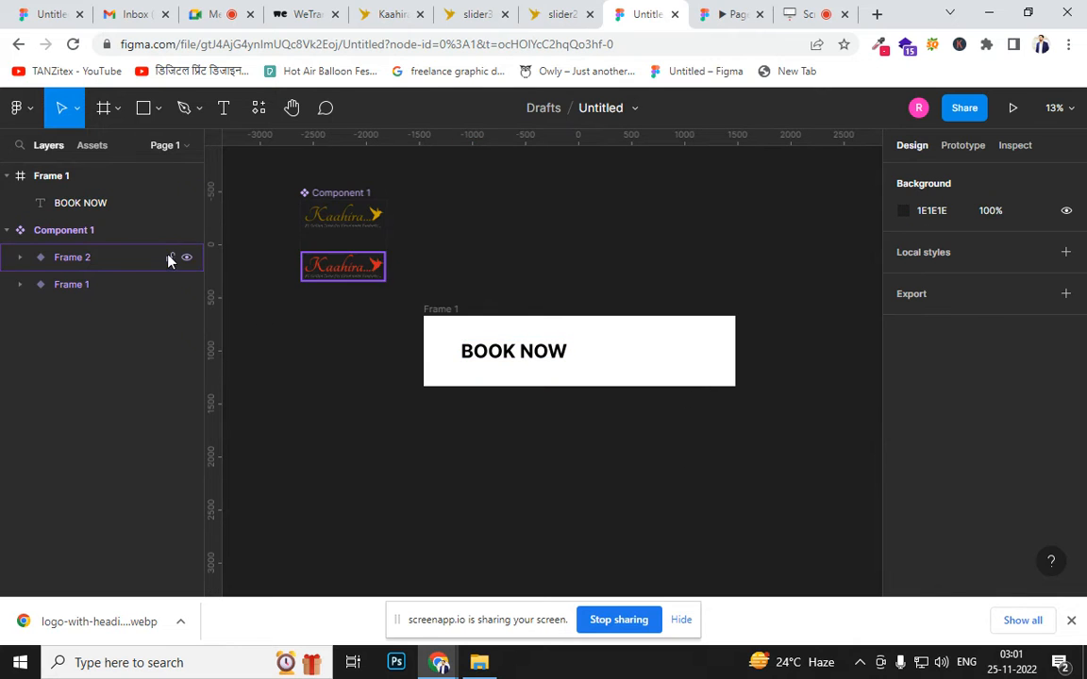
{"action": "right_click", "coordinate": [566, 289]}
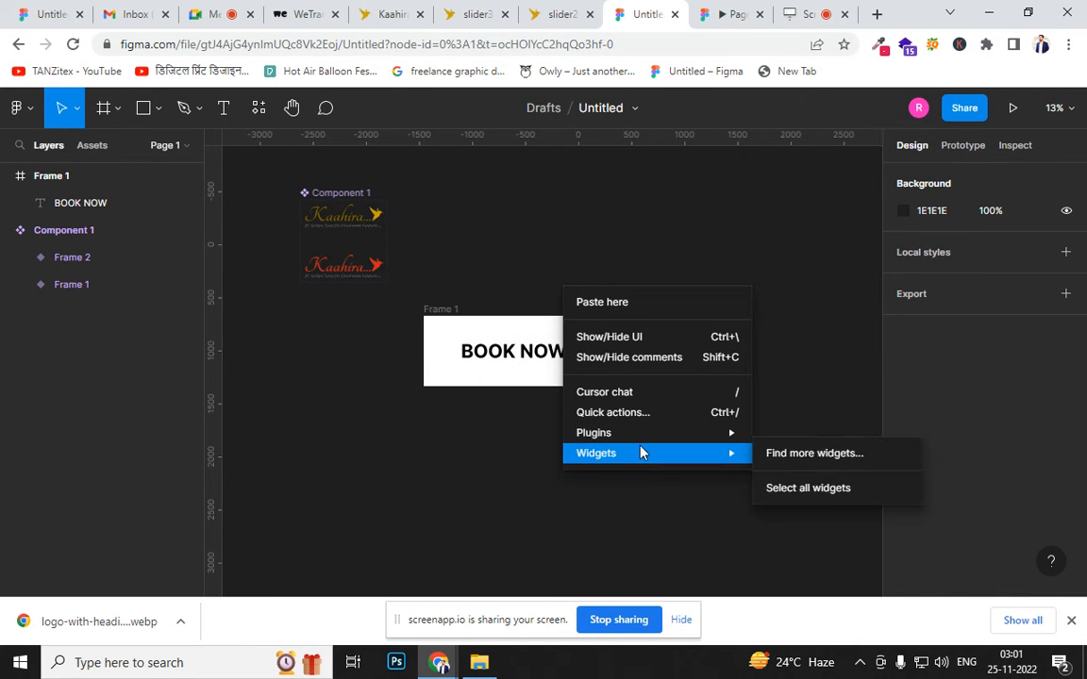
{"action": "mouse_move", "coordinate": [648, 436]}
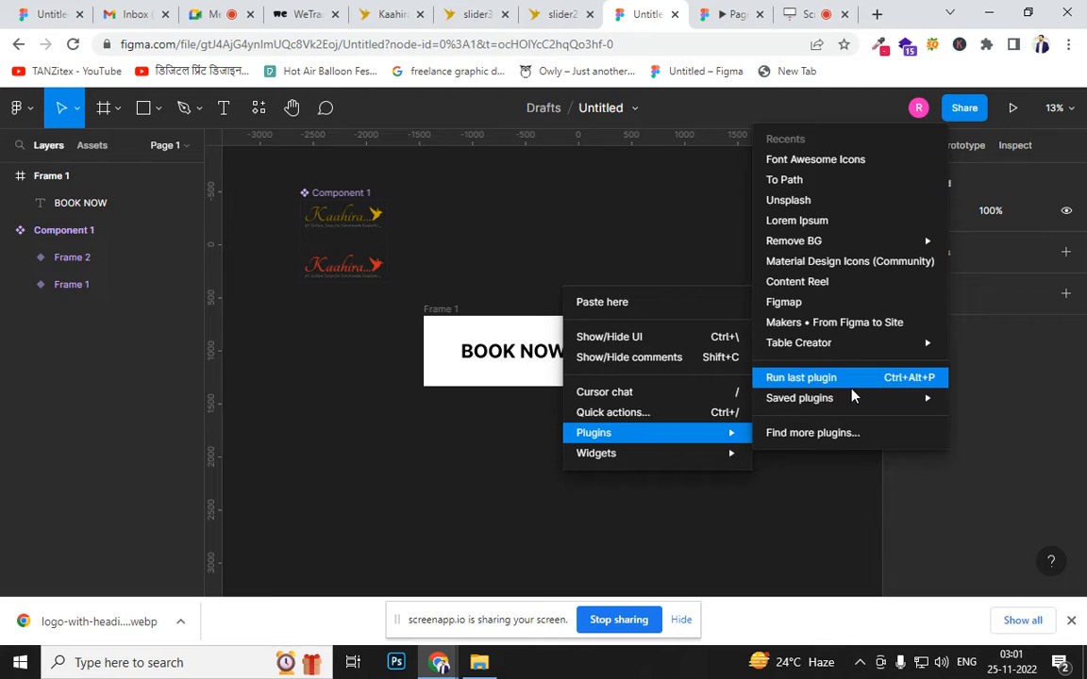
{"action": "left_click", "coordinate": [848, 434]}
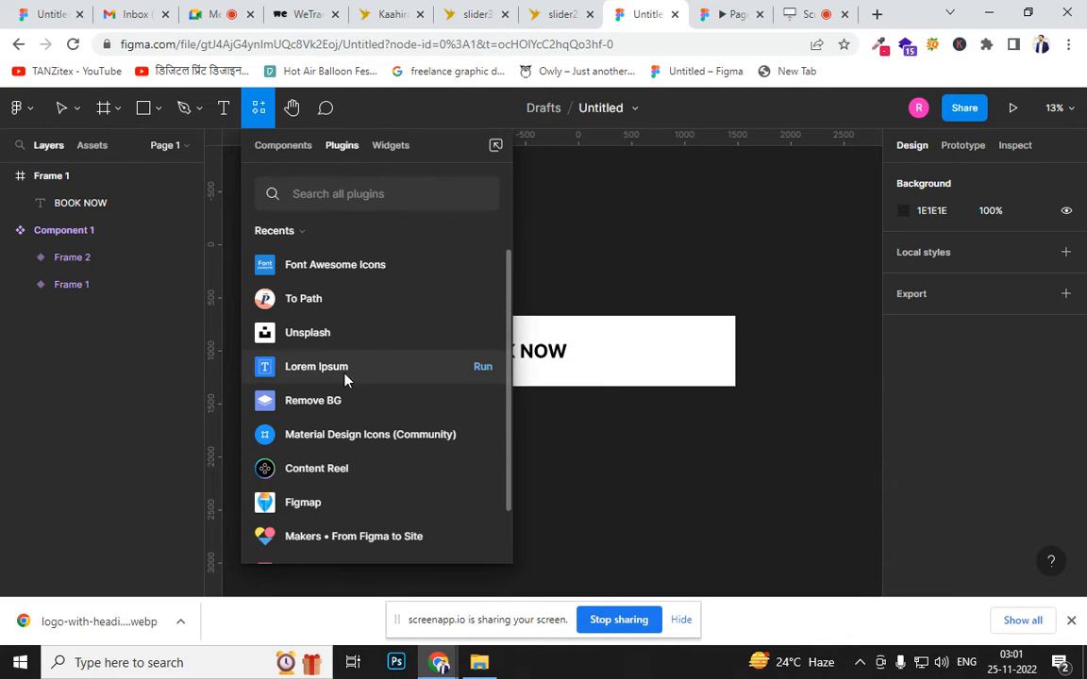
{"action": "left_click", "coordinate": [347, 440]}
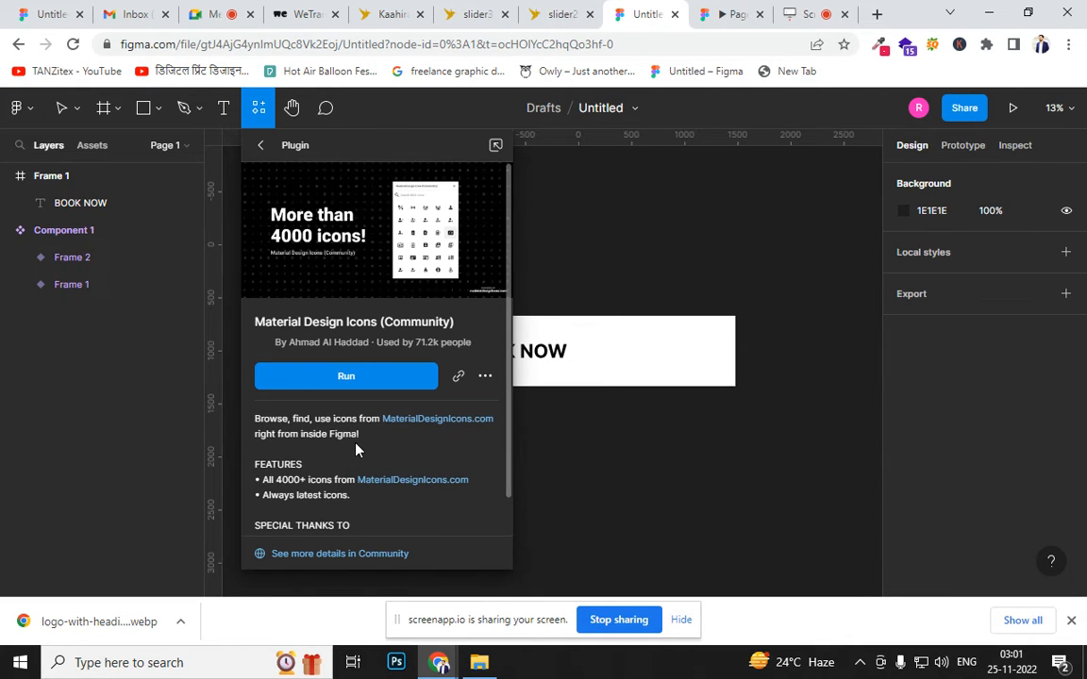
{"action": "left_click", "coordinate": [379, 378]}
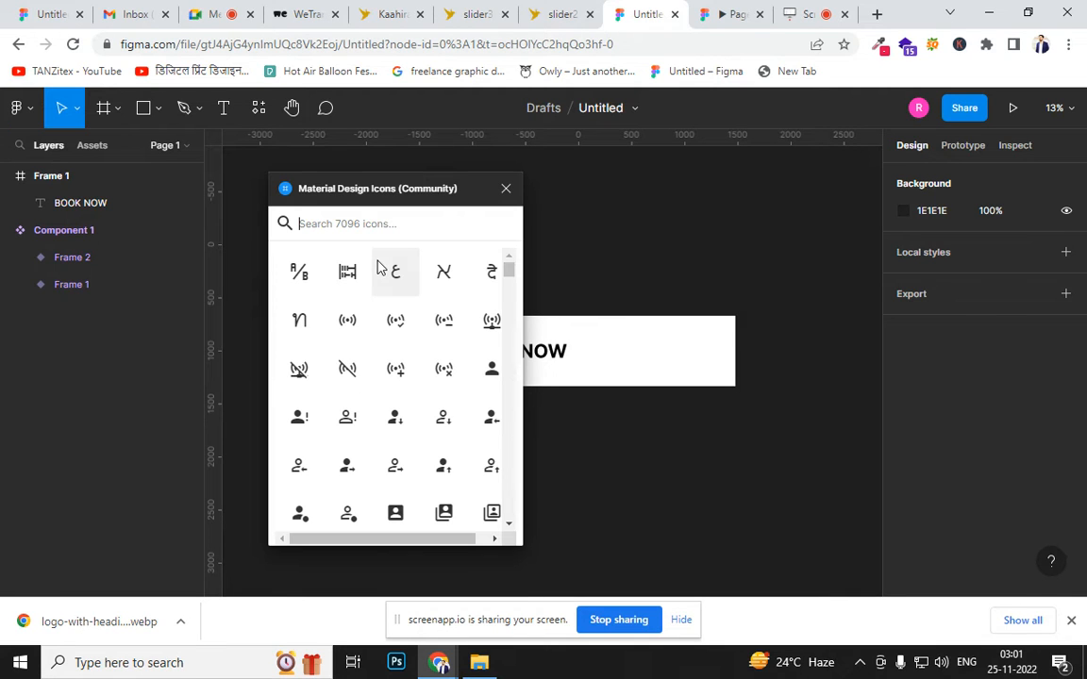
{"action": "left_click", "coordinate": [355, 323]}
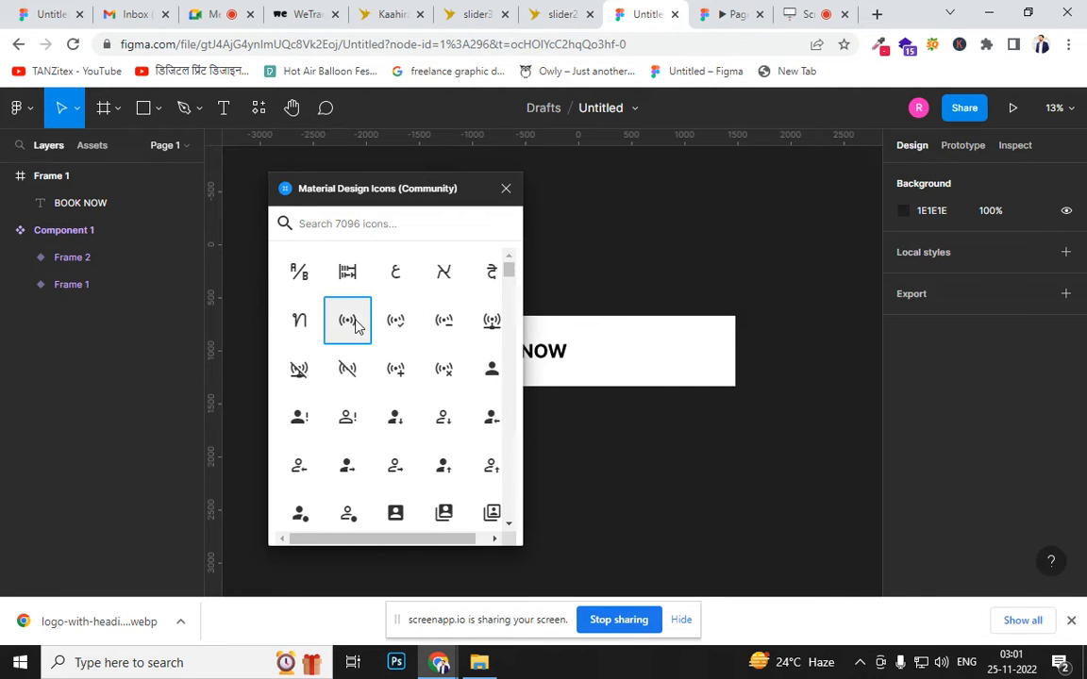
{"action": "left_click", "coordinate": [551, 374]}
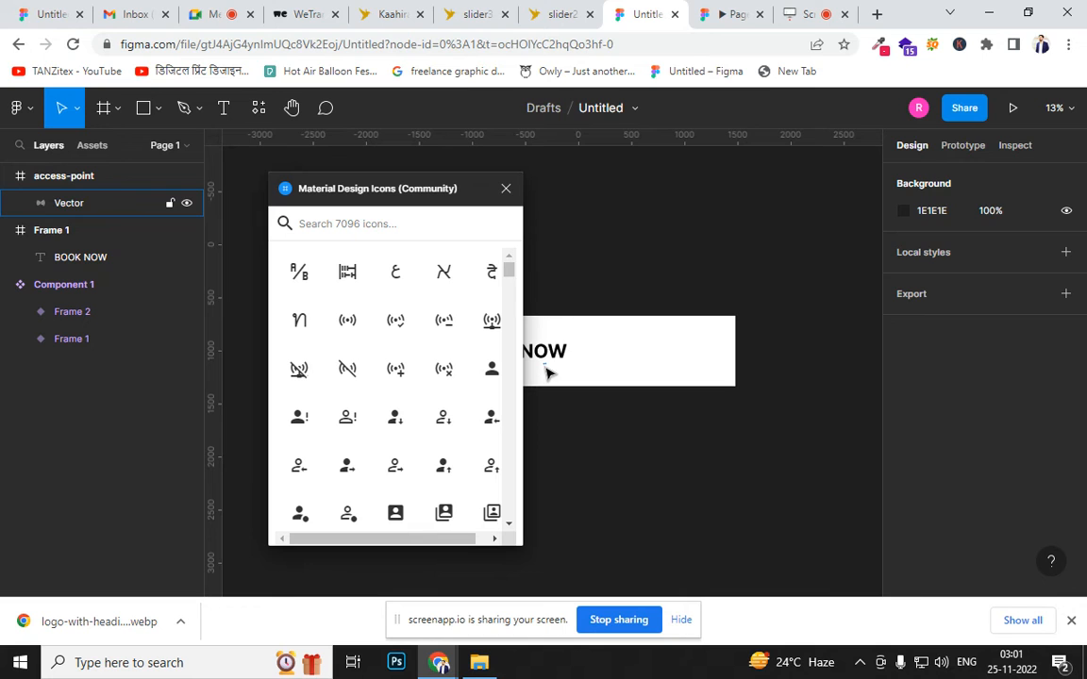
{"action": "left_click", "coordinate": [549, 374]}
{"action": "left_click", "coordinate": [506, 188]}
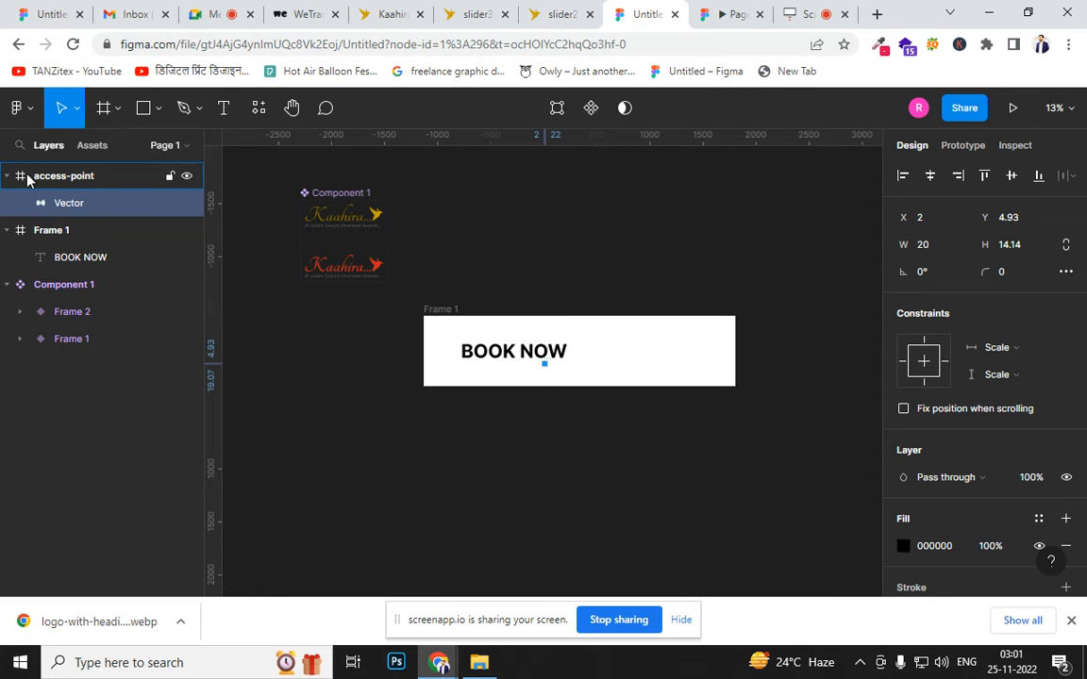
Enlarge the access-point icon frame to about 366 by 366 and place it beyond the BOOK NOW text at about X 760, Y 821
{"action": "left_click", "coordinate": [64, 177]}
{"action": "key", "text": "alt"}
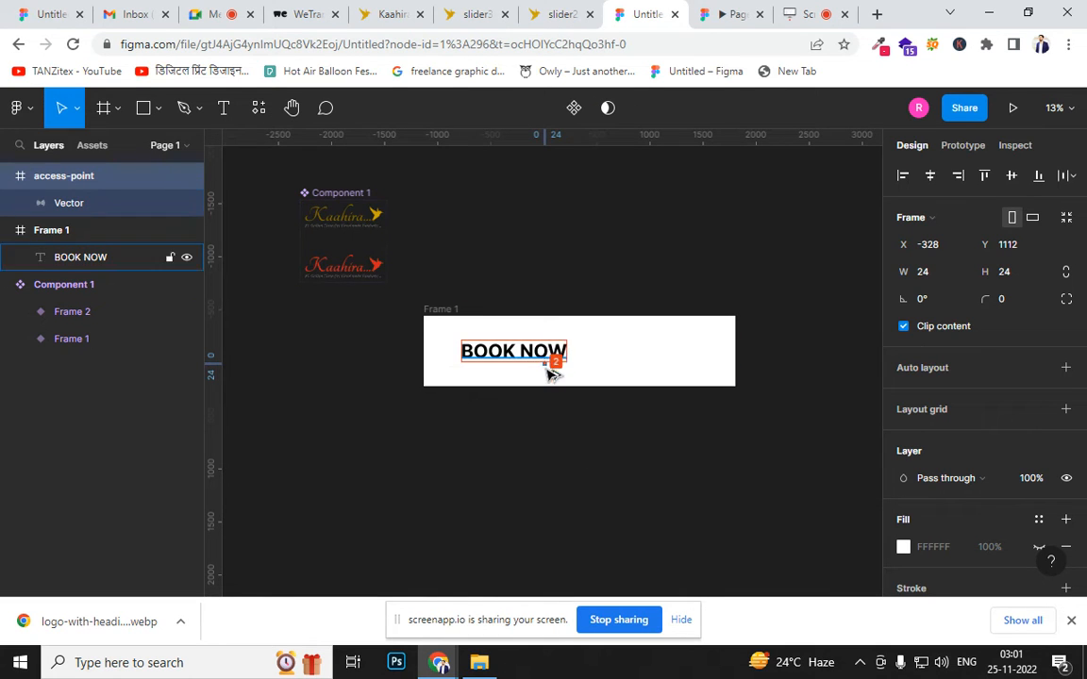
{"action": "scroll", "coordinate": [545, 364], "scroll_direction": "up", "scroll_amount": 3}
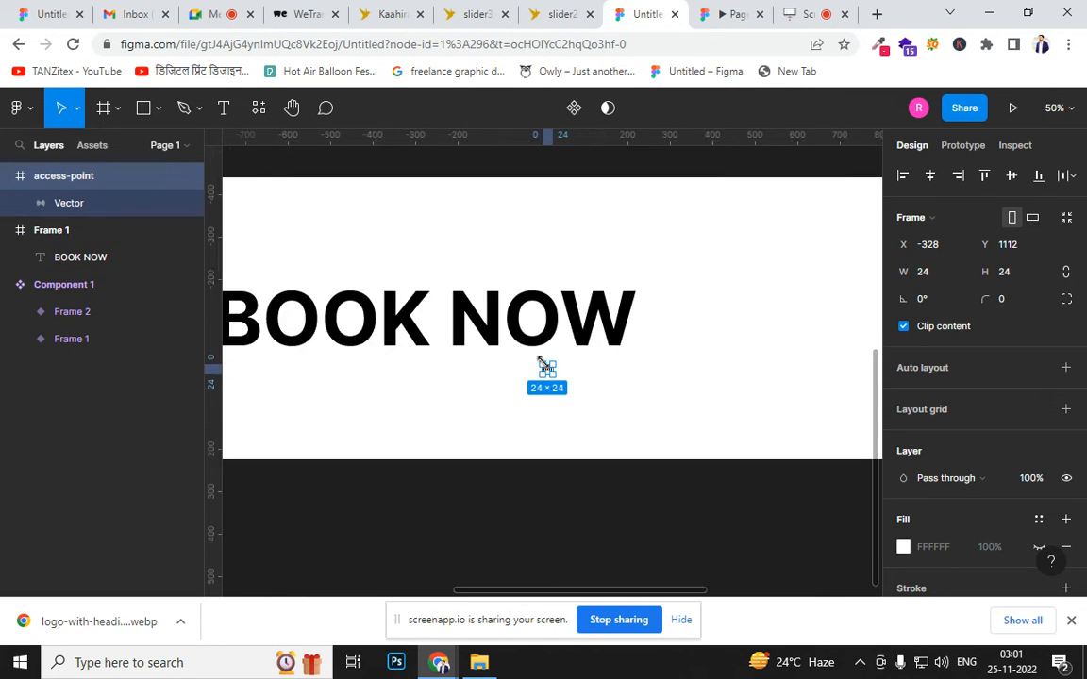
{"action": "key", "text": "alt"}
{"action": "left_click_drag", "start_coordinate": [566, 385], "coordinate": [706, 502]}
{"action": "left_click_drag", "start_coordinate": [571, 380], "coordinate": [812, 357]}
{"action": "key", "text": "minus"}
{"action": "key", "text": "minus"}
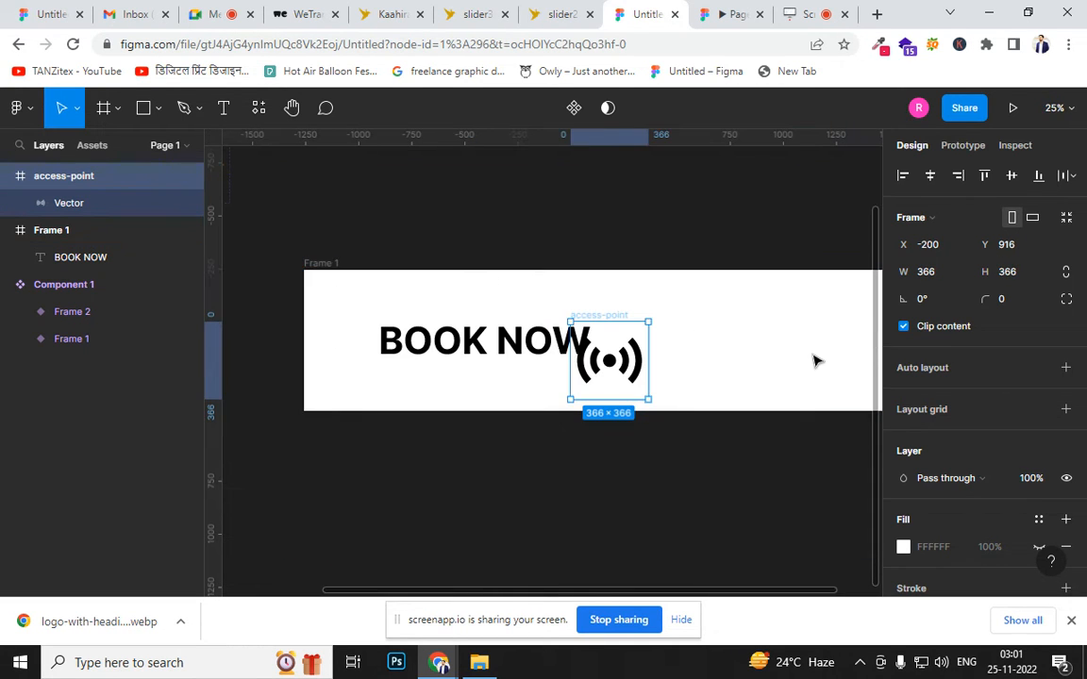
{"action": "left_click_drag", "start_coordinate": [603, 363], "coordinate": [796, 349]}
Move the icon's vector from the access-point frame into Frame 1 and apply auto layout to Frame 1
{"action": "left_click", "coordinate": [98, 204]}
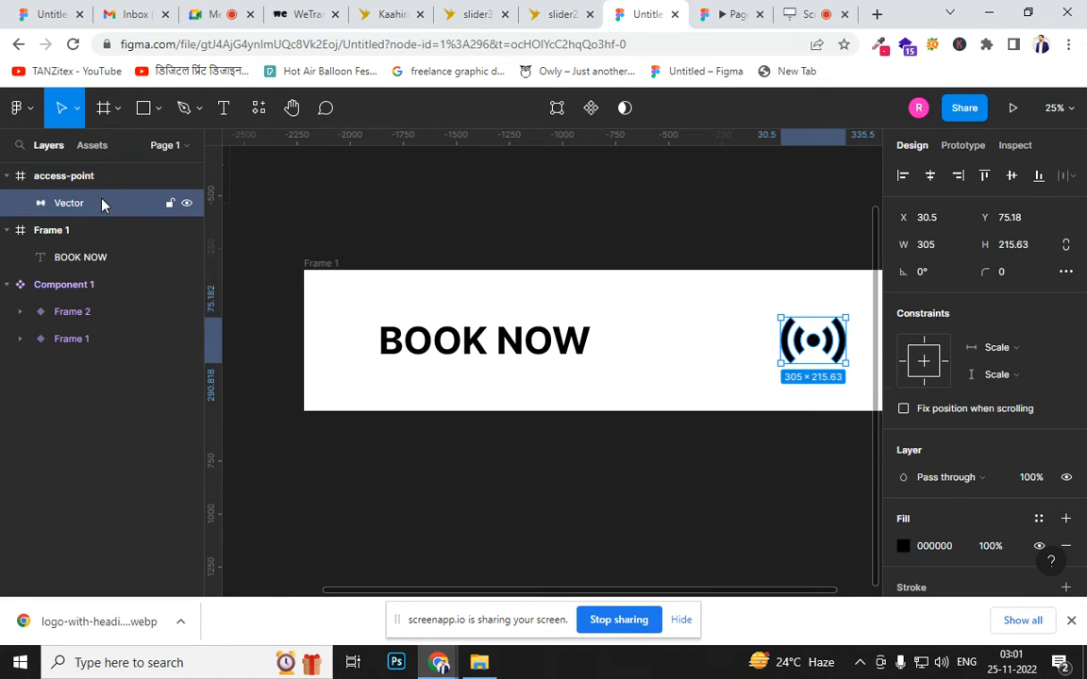
{"action": "left_click_drag", "start_coordinate": [73, 213], "coordinate": [83, 246]}
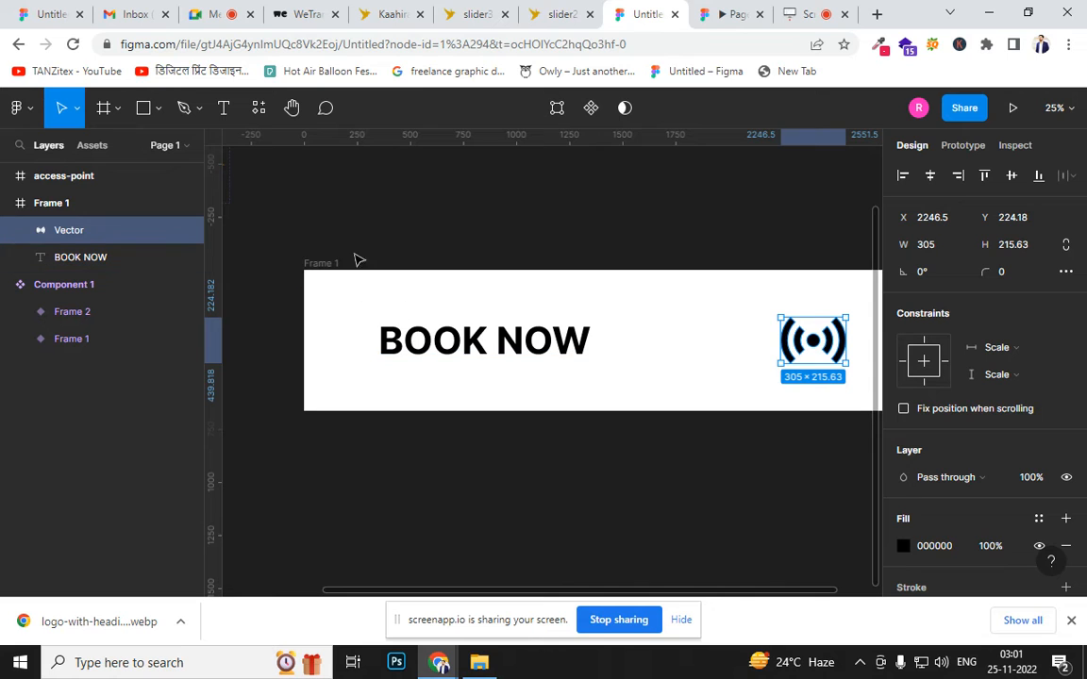
{"action": "left_click", "coordinate": [322, 264]}
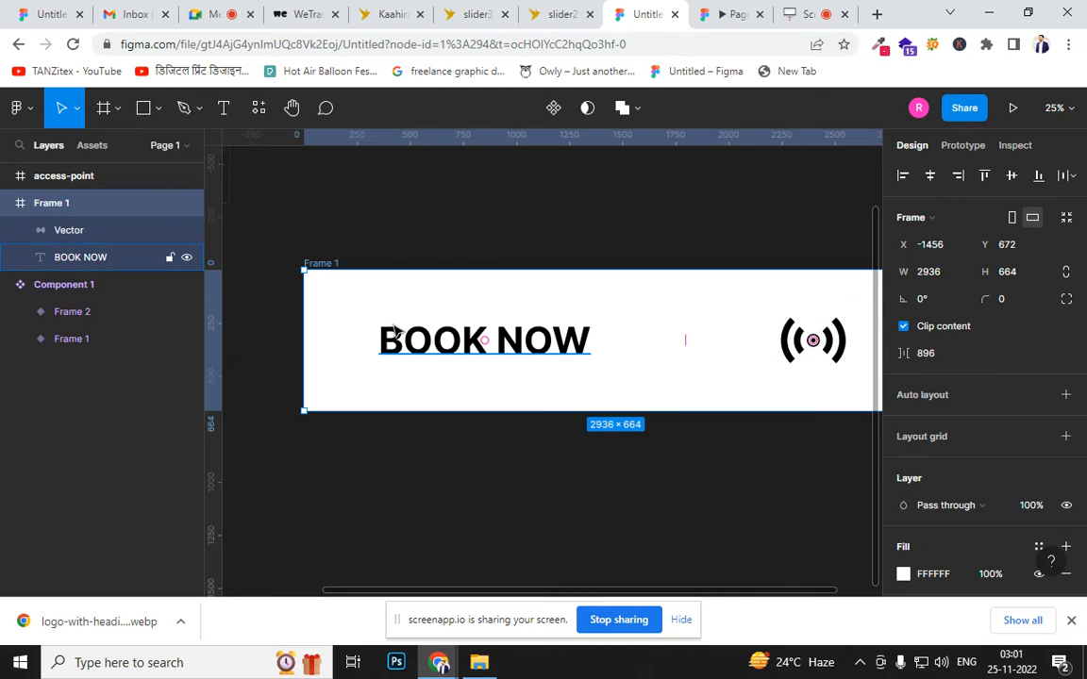
{"action": "left_click", "coordinate": [1066, 396]}
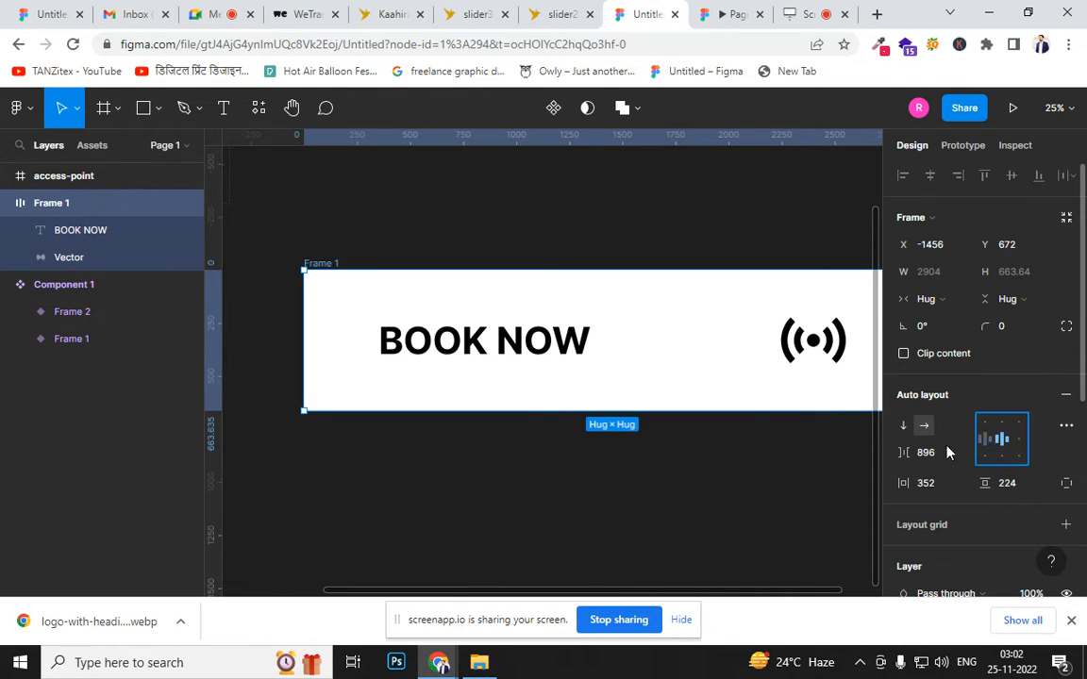
Try to bring the icon close beside the BOOK NOW text by moving both within Frame 1
{"action": "left_click", "coordinate": [566, 342]}
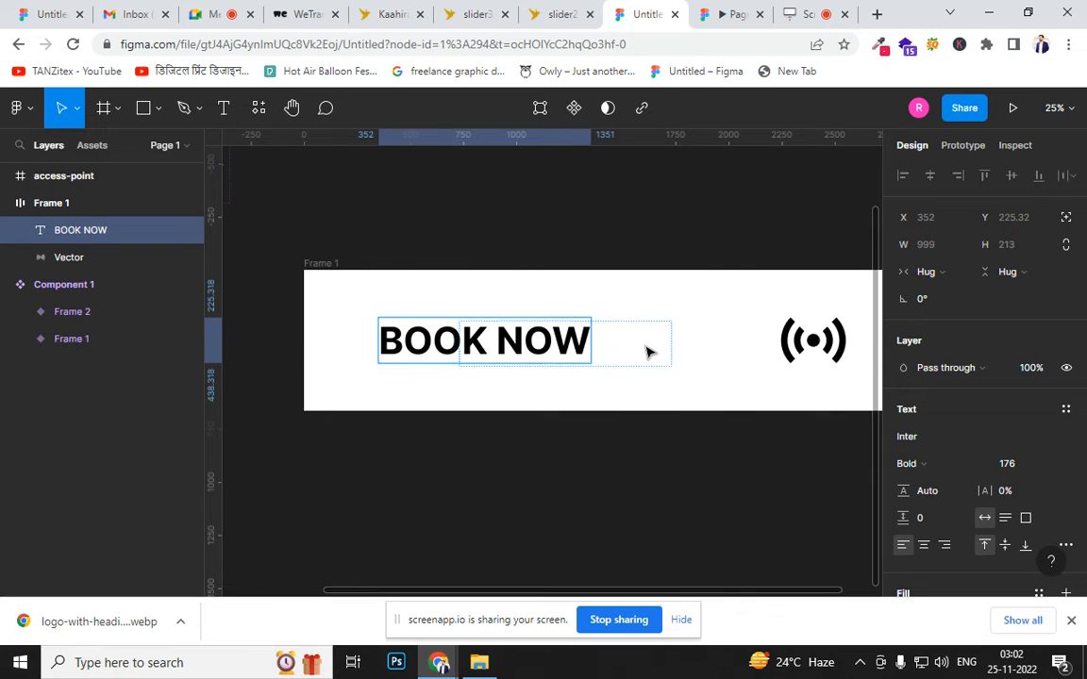
{"action": "left_click", "coordinate": [823, 358]}
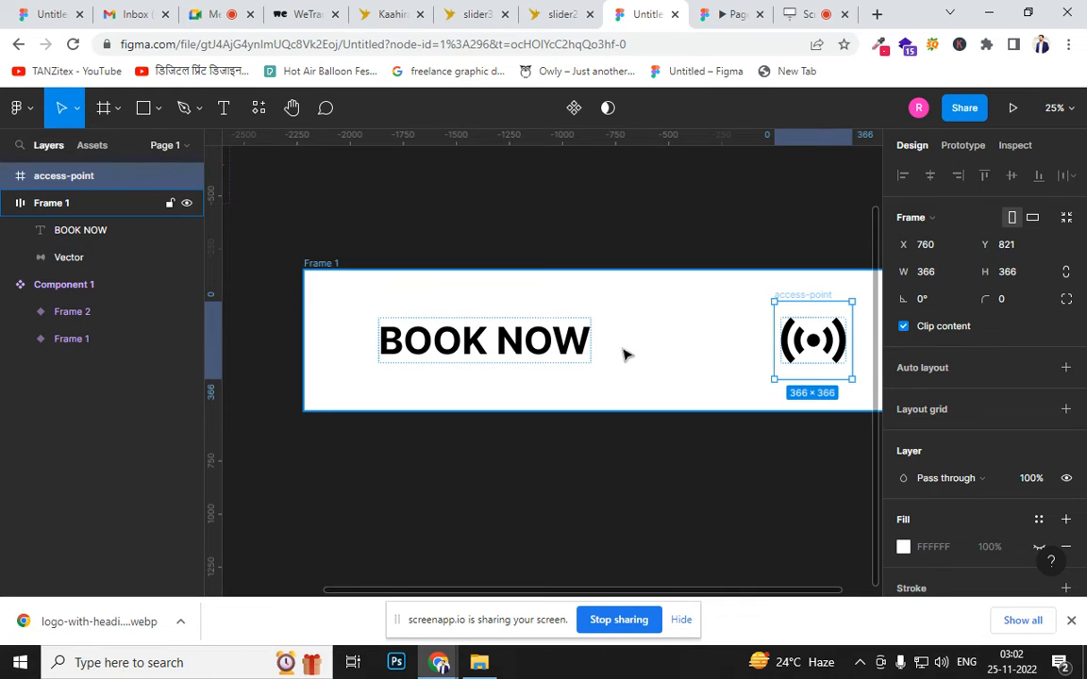
{"action": "left_click", "coordinate": [570, 349]}
{"action": "left_click", "coordinate": [799, 359]}
{"action": "left_click_drag", "start_coordinate": [811, 347], "coordinate": [634, 362]}
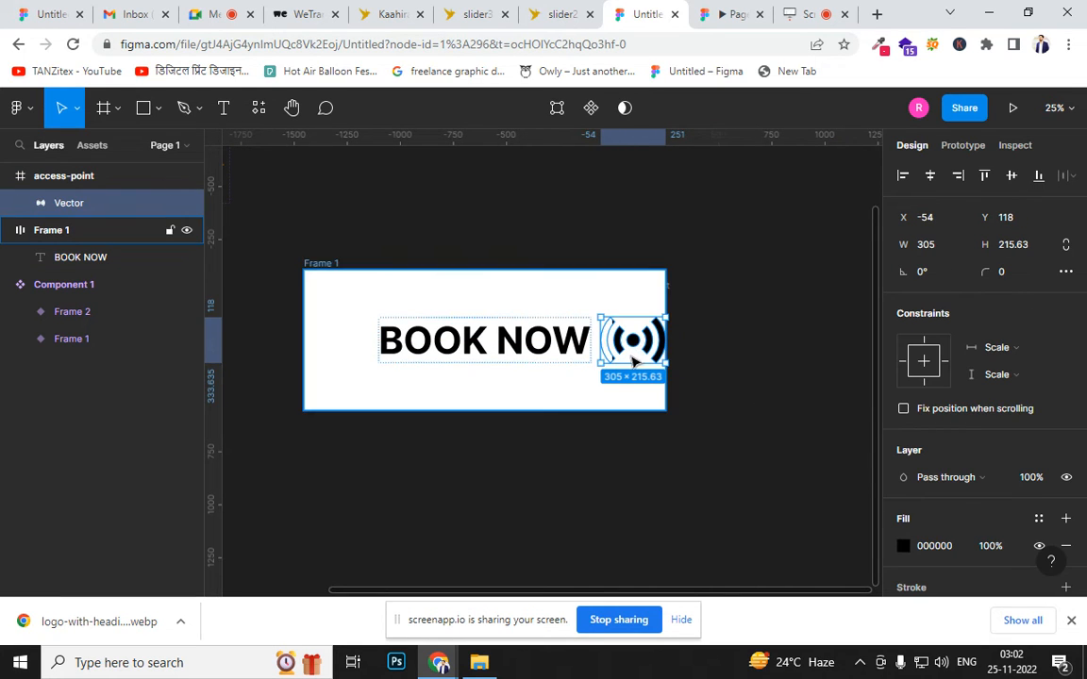
Widen Frame 1 to about 2136 and move it to about X -1640, Y 708
{"action": "left_click", "coordinate": [661, 409]}
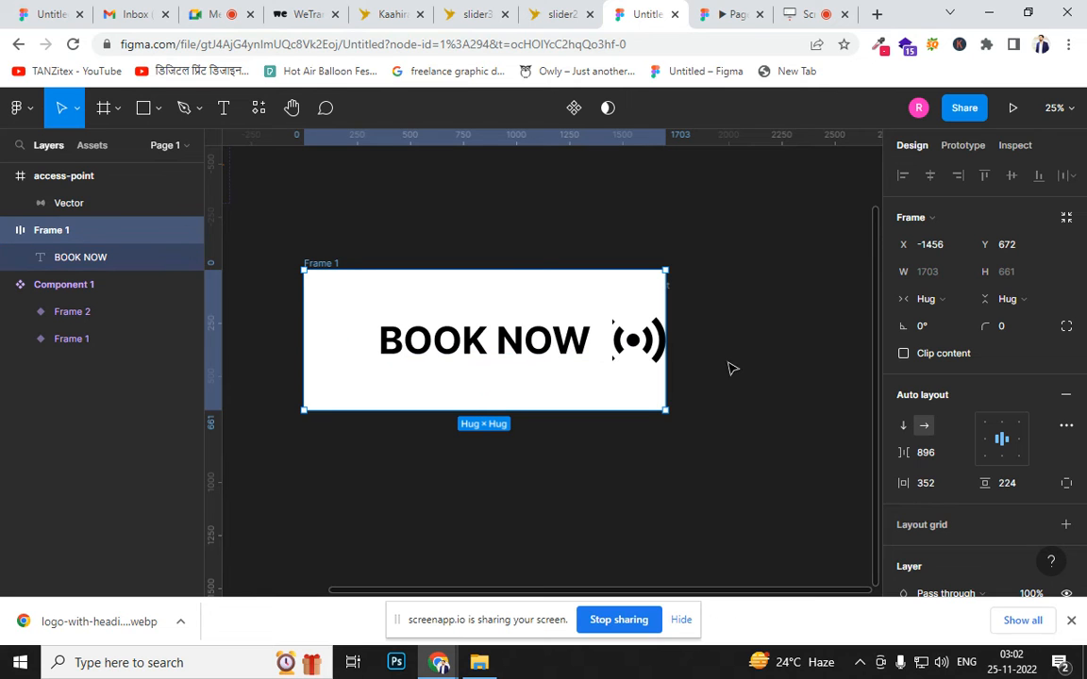
{"action": "left_click_drag", "start_coordinate": [665, 349], "coordinate": [749, 361]}
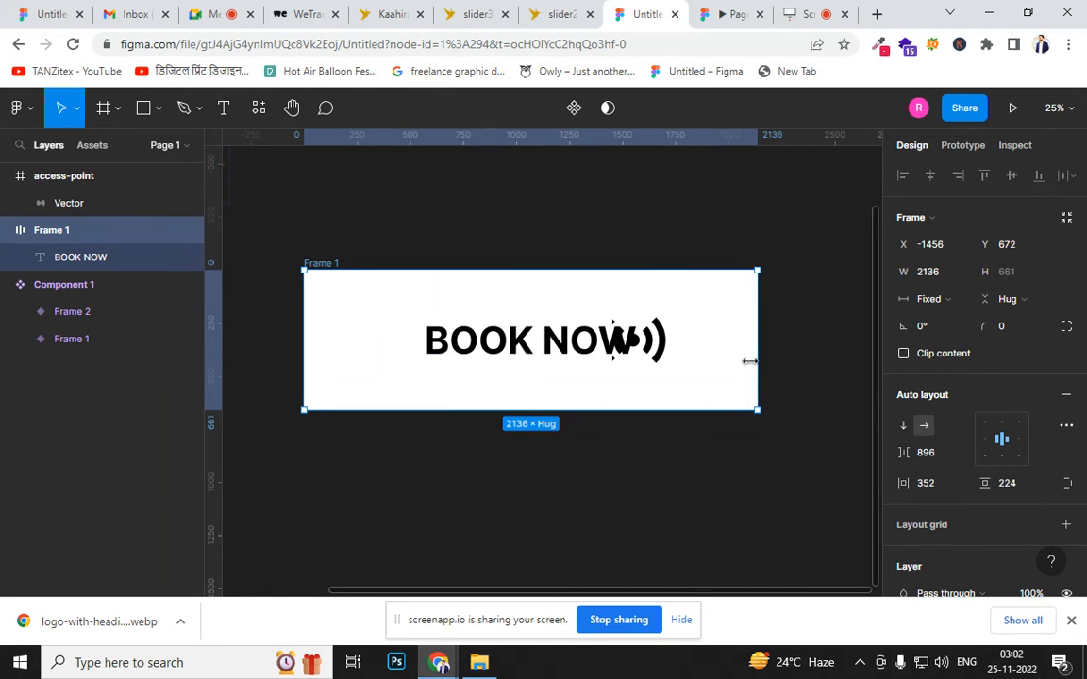
{"action": "left_click_drag", "start_coordinate": [501, 343], "coordinate": [463, 351]}
Put the icon's vector back into Frame 1 and reorder the contents so BOOK NOW comes before the icon
{"action": "left_click", "coordinate": [634, 340]}
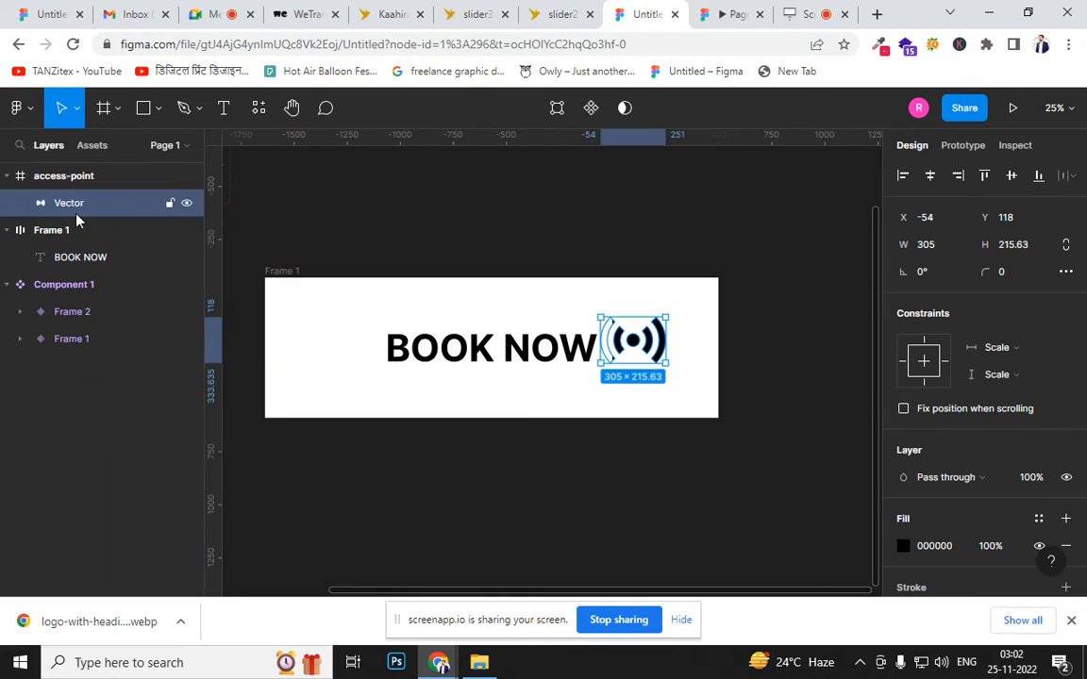
{"action": "left_click_drag", "start_coordinate": [88, 212], "coordinate": [88, 245]}
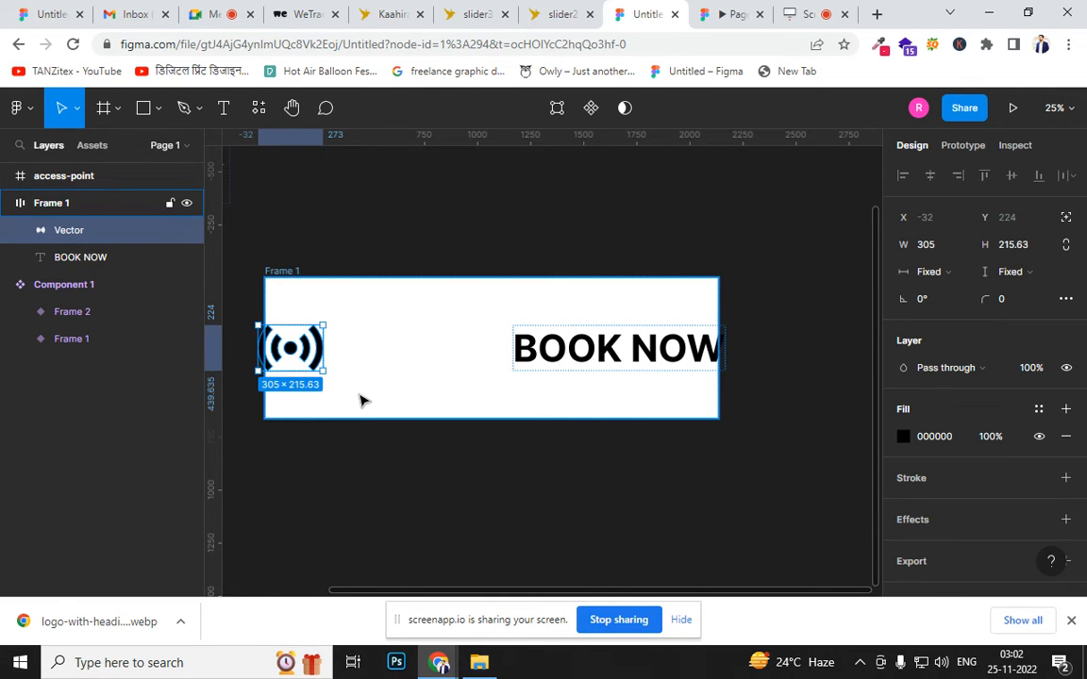
{"action": "left_click", "coordinate": [601, 357]}
{"action": "left_click_drag", "start_coordinate": [601, 357], "coordinate": [373, 392]}
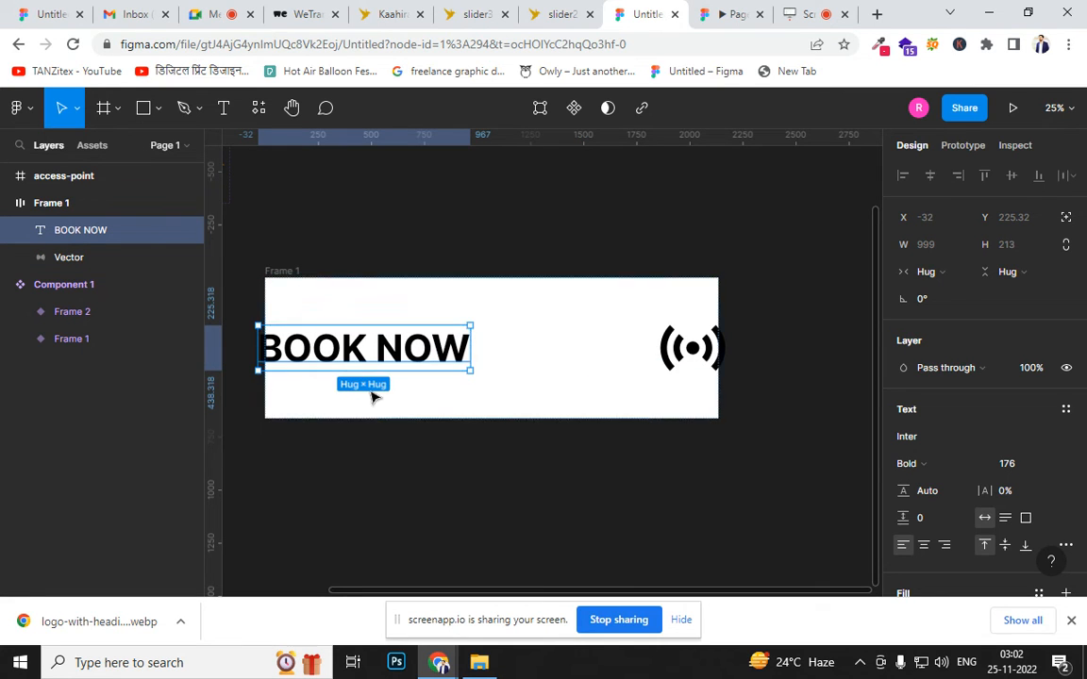
Delete the empty access-point frame and select the icon's vector inside Frame 1
{"action": "left_click", "coordinate": [679, 357]}
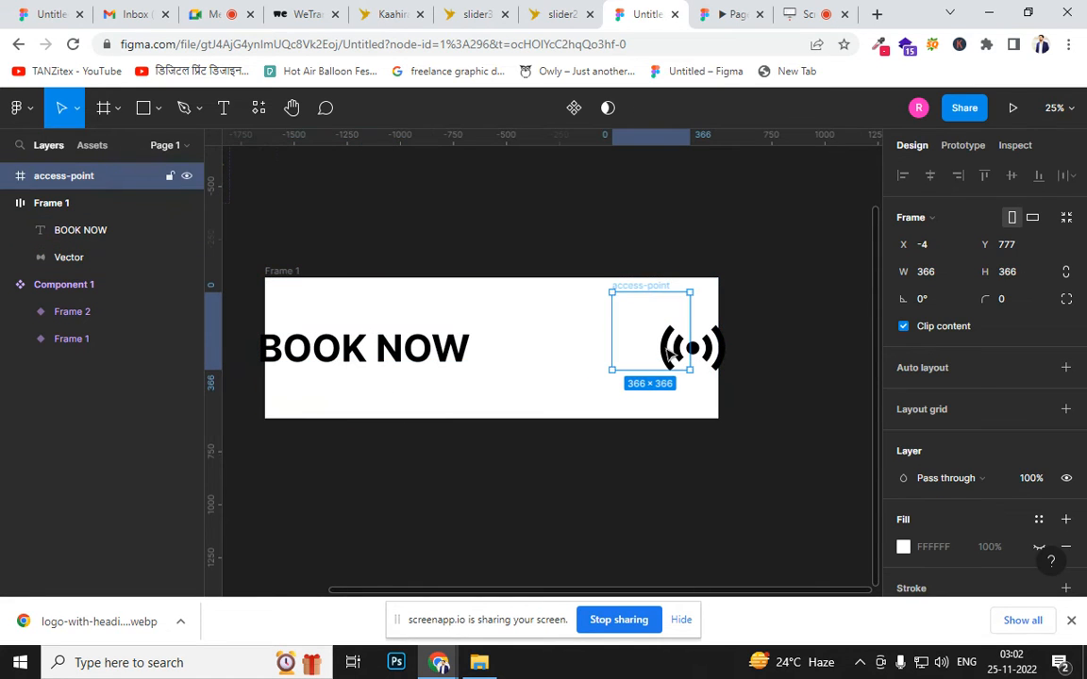
{"action": "mouse_move", "coordinate": [674, 354]}
{"action": "left_mouse_down"}
{"action": "mouse_move", "coordinate": [657, 355]}
{"action": "mouse_move", "coordinate": [675, 368]}
{"action": "left_mouse_up"}
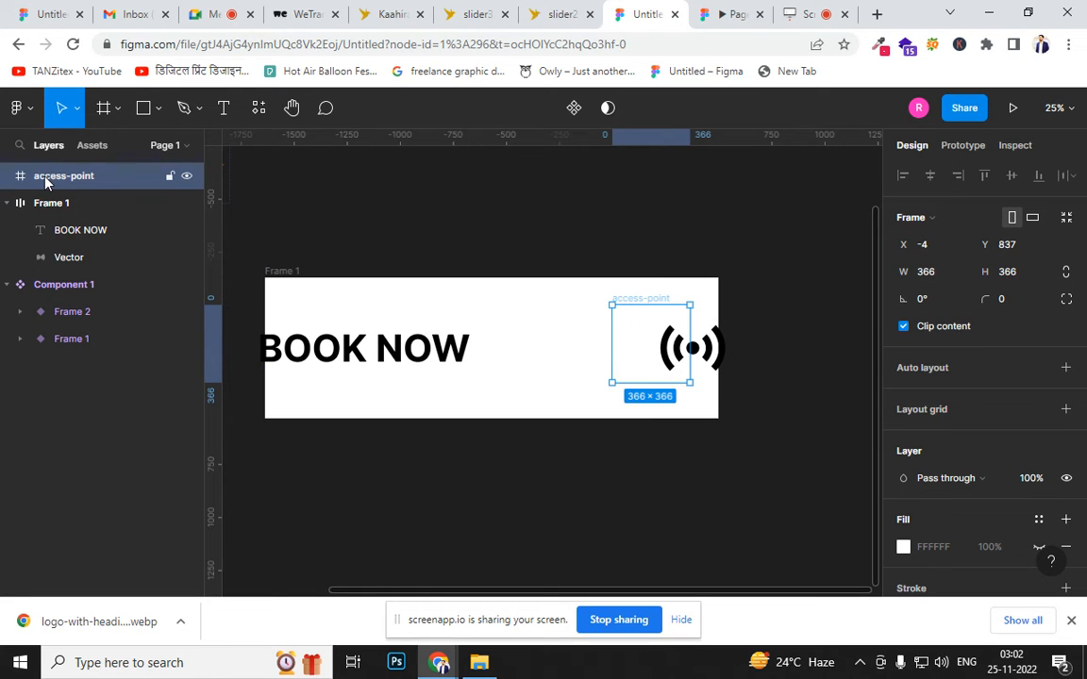
{"action": "key", "text": "Delete"}
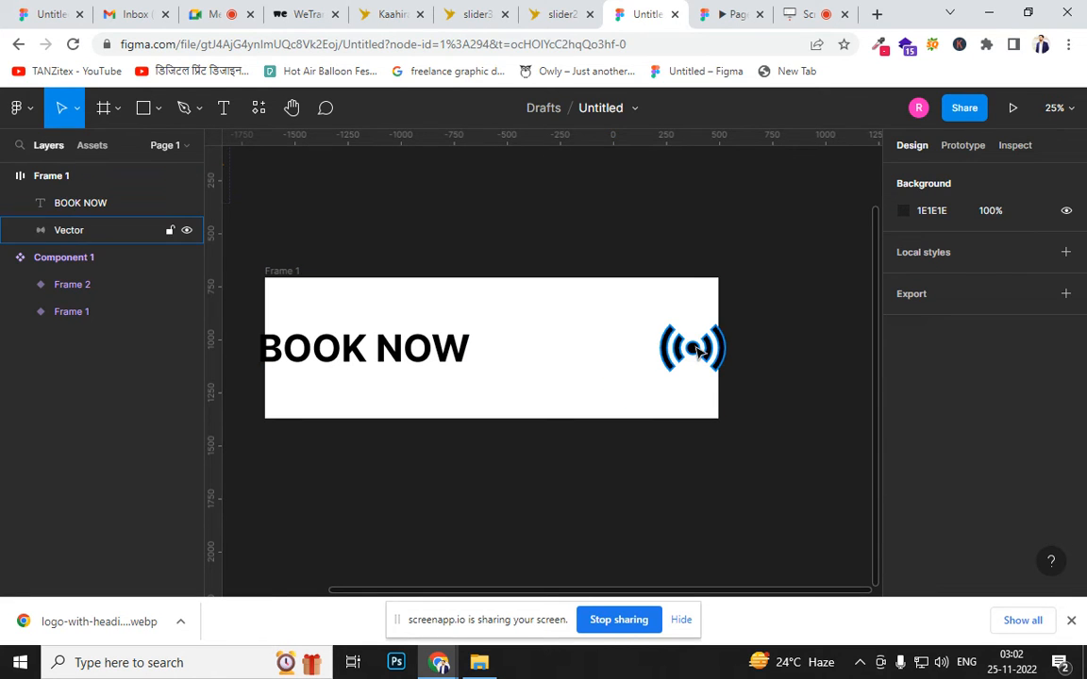
{"action": "left_click", "coordinate": [698, 351]}
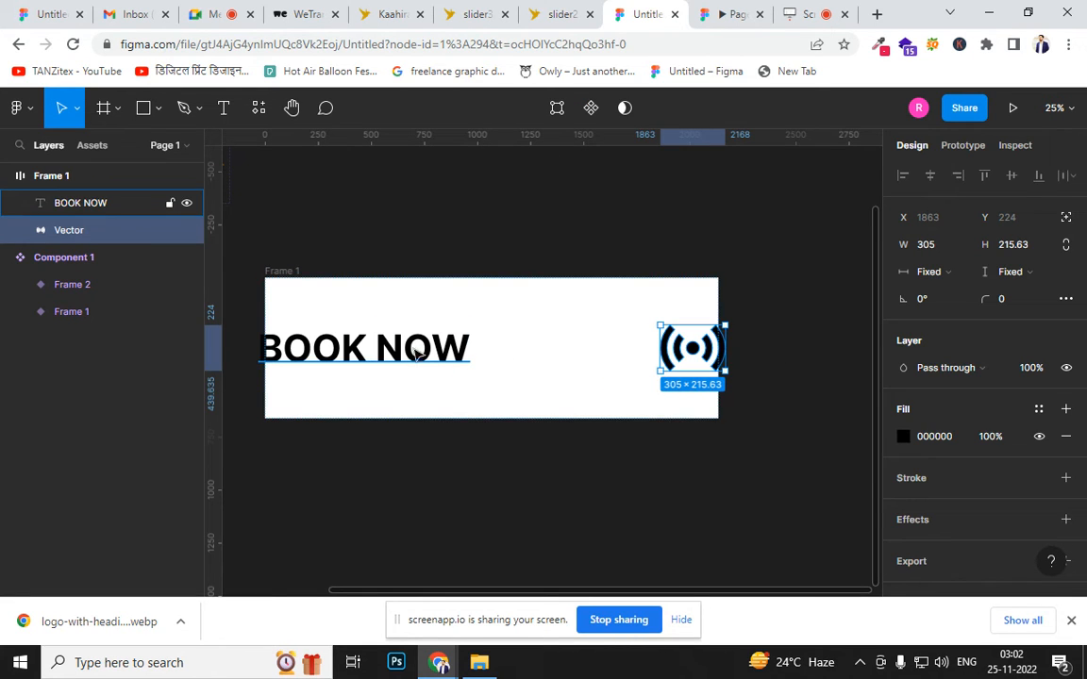
Reduce Frame 1's horizontal auto layout padding to 102
{"action": "left_click", "coordinate": [280, 275]}
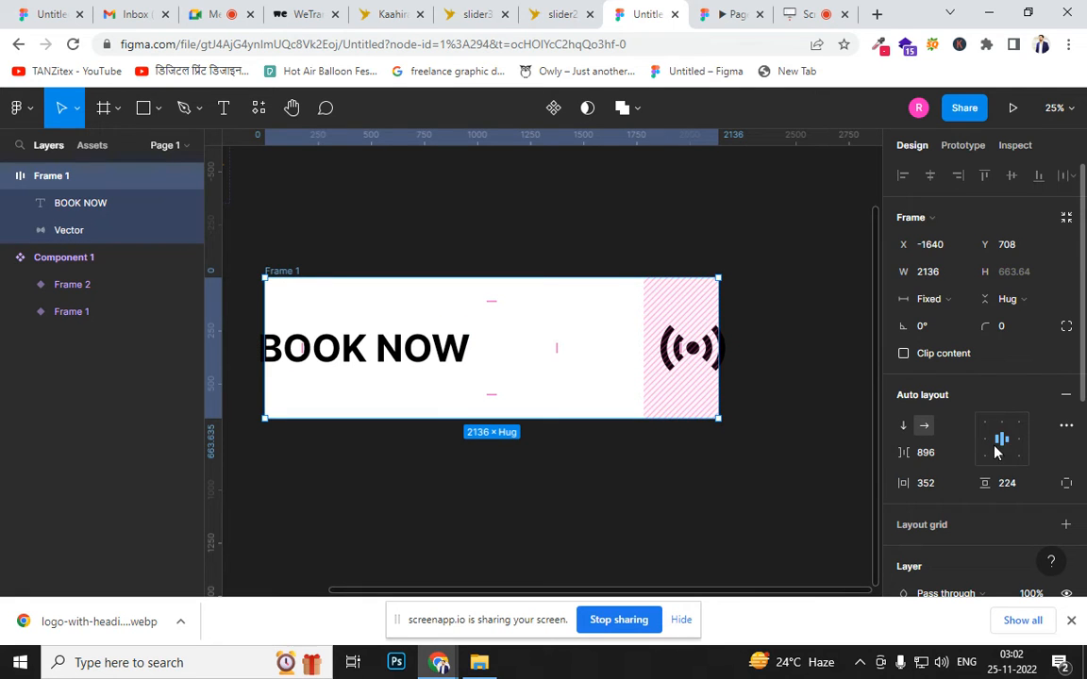
{"action": "left_click", "coordinate": [938, 486]}
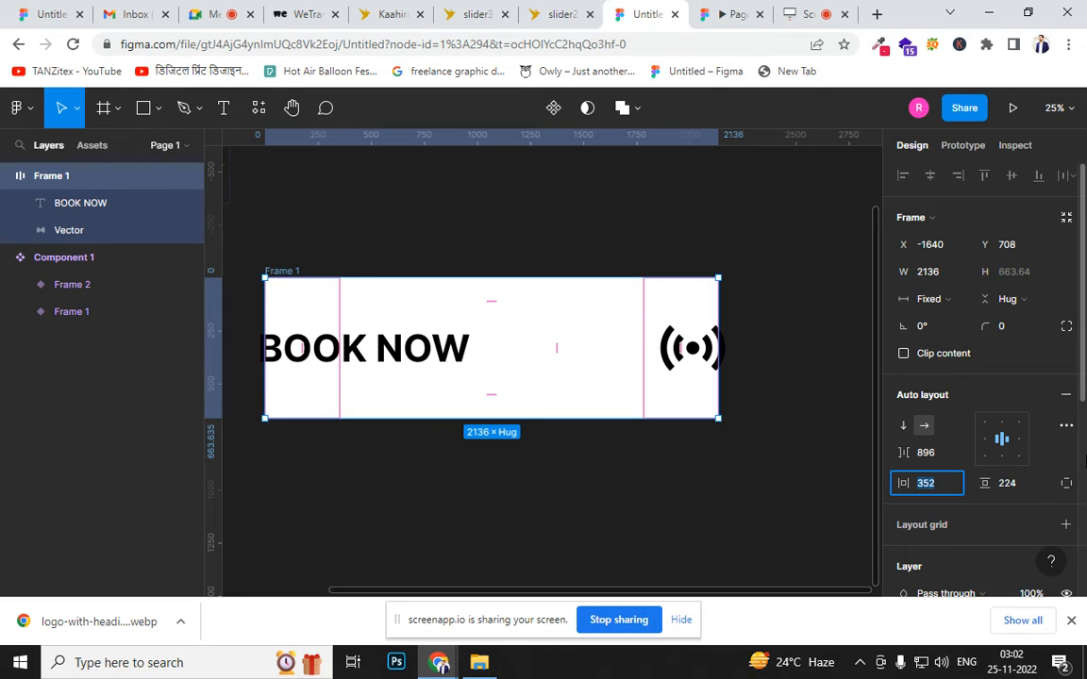
{"action": "key", "text": "shift+Down"}
{"action": "key", "text": "shift+Down"}
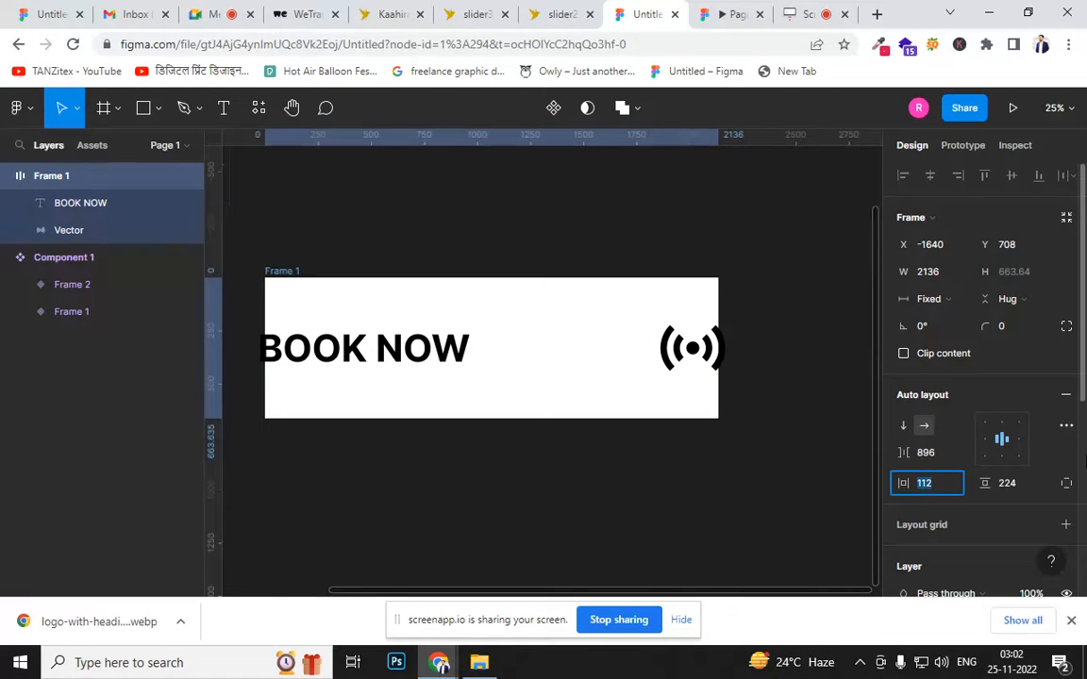
Try left alignment for Frame 1's contents, switch to middle-right alignment and widen the frame to about 2504
{"action": "left_click", "coordinate": [981, 444]}
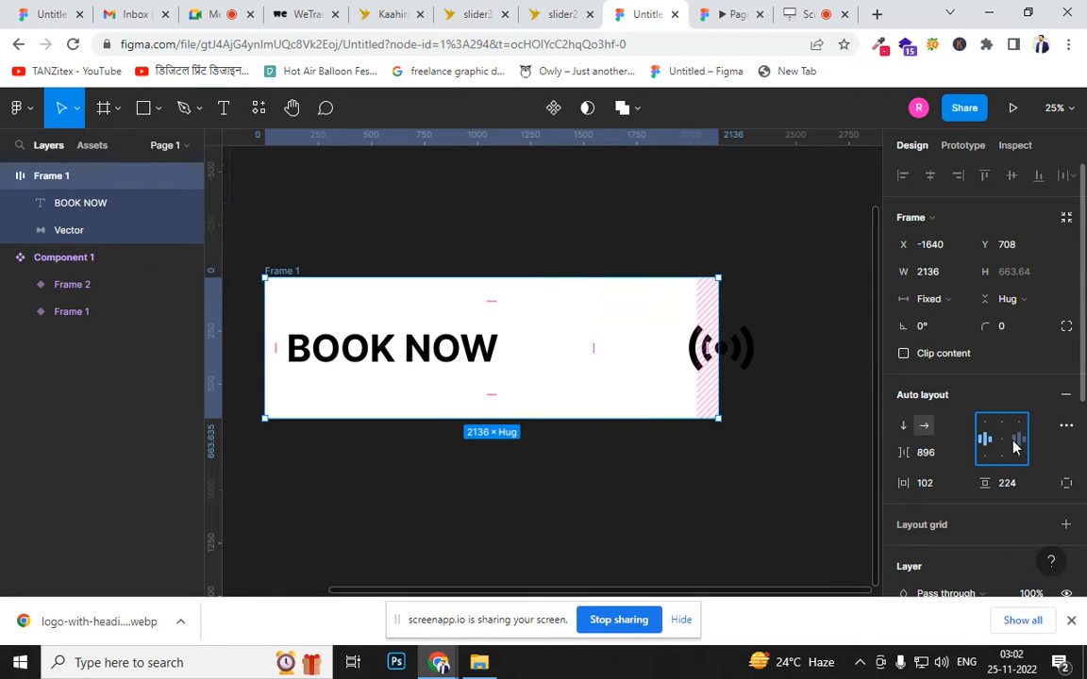
{"action": "left_click", "coordinate": [1015, 447]}
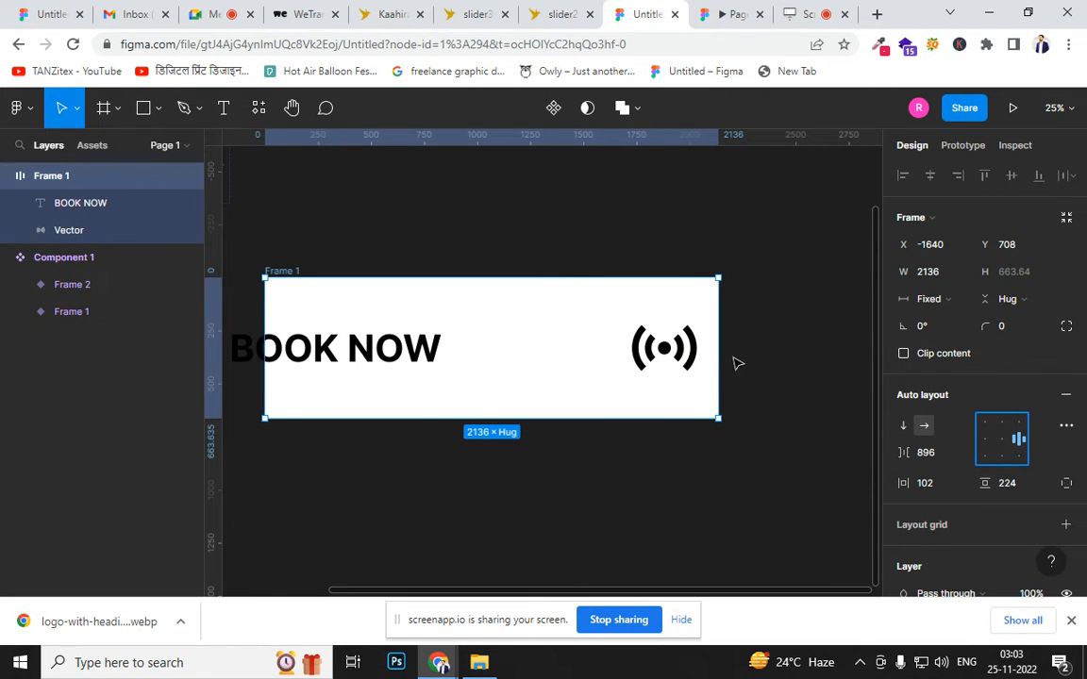
{"action": "left_click_drag", "start_coordinate": [721, 349], "coordinate": [796, 355]}
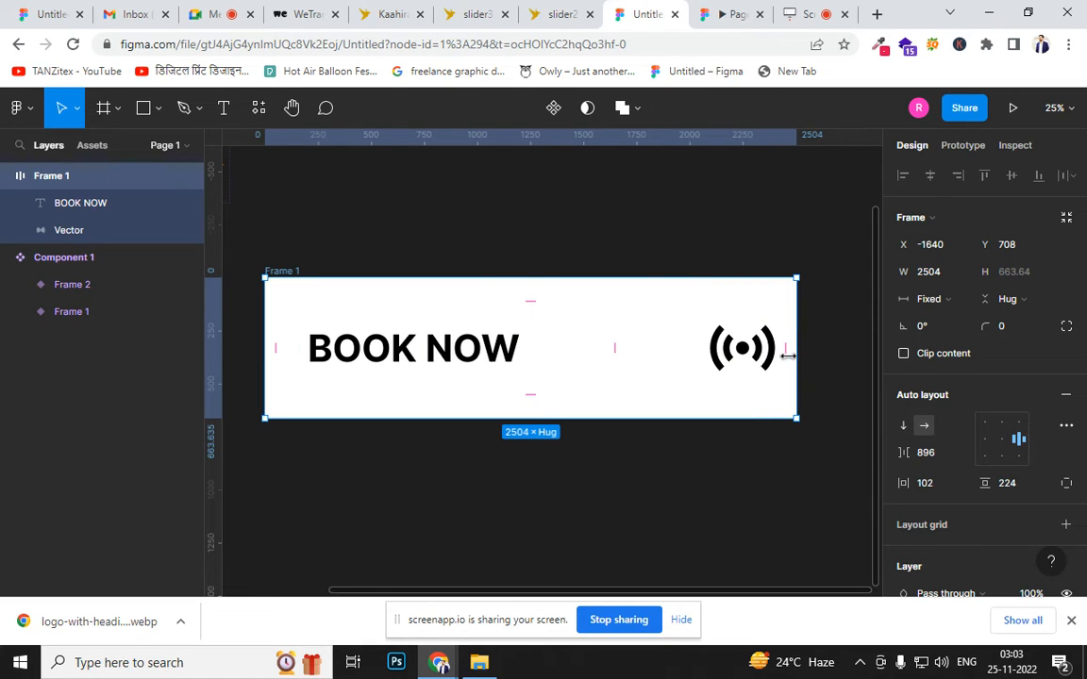
Switch Frame 1's contents to top-right alignment and stretch the icon to about 370 wide
{"action": "left_click", "coordinate": [712, 359]}
{"action": "left_click", "coordinate": [514, 361], "text": "shift"}
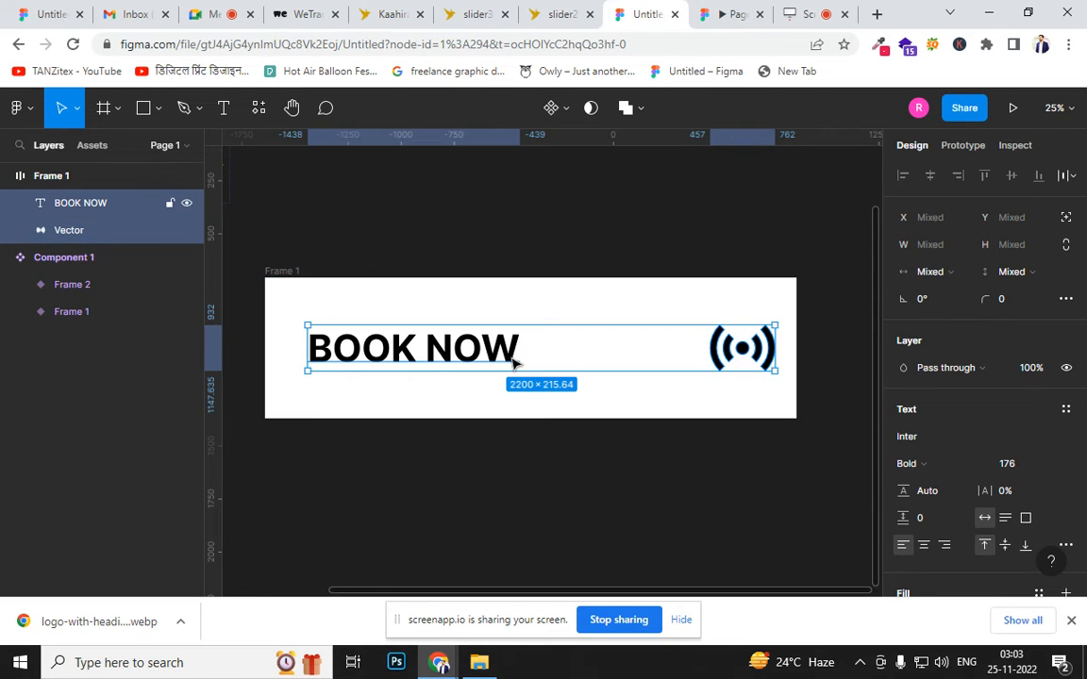
{"action": "left_click", "coordinate": [618, 405]}
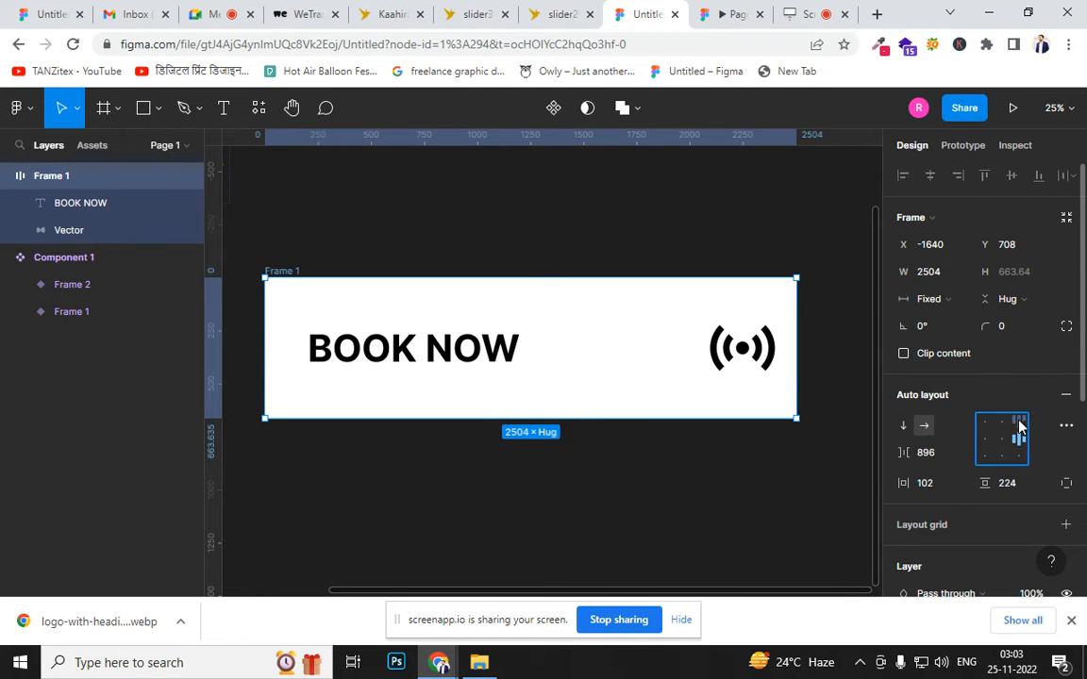
{"action": "left_click", "coordinate": [730, 354]}
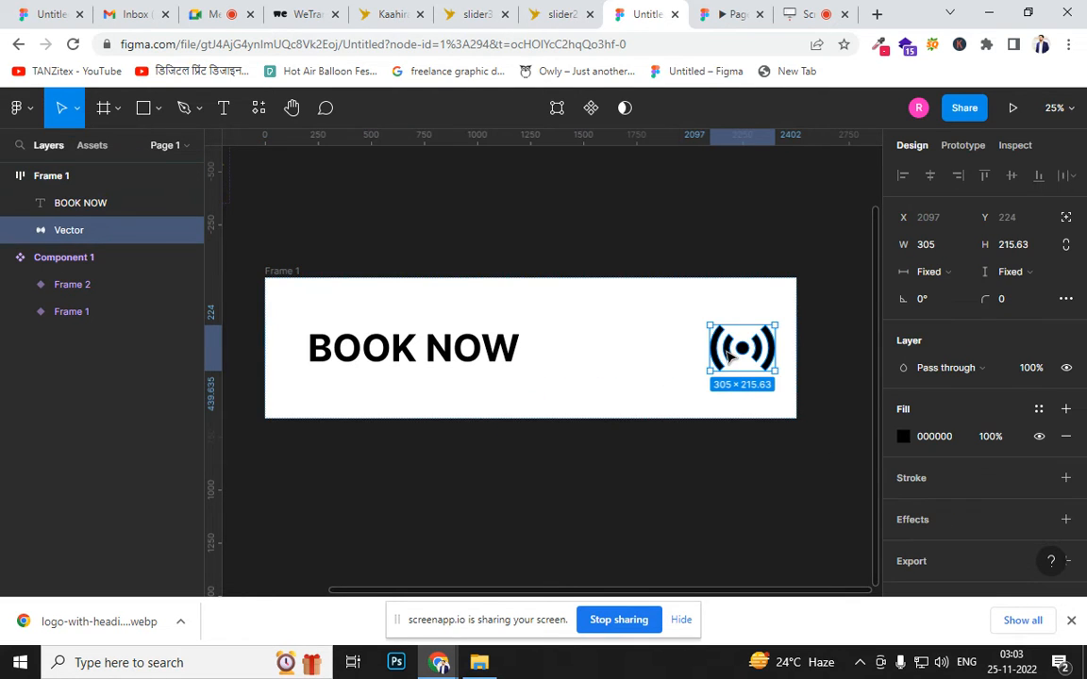
{"action": "mouse_move", "coordinate": [709, 348]}
{"action": "left_mouse_down"}
{"action": "mouse_move", "coordinate": [644, 353]}
{"action": "mouse_move", "coordinate": [727, 353]}
{"action": "mouse_move", "coordinate": [696, 354]}
{"action": "left_mouse_up"}
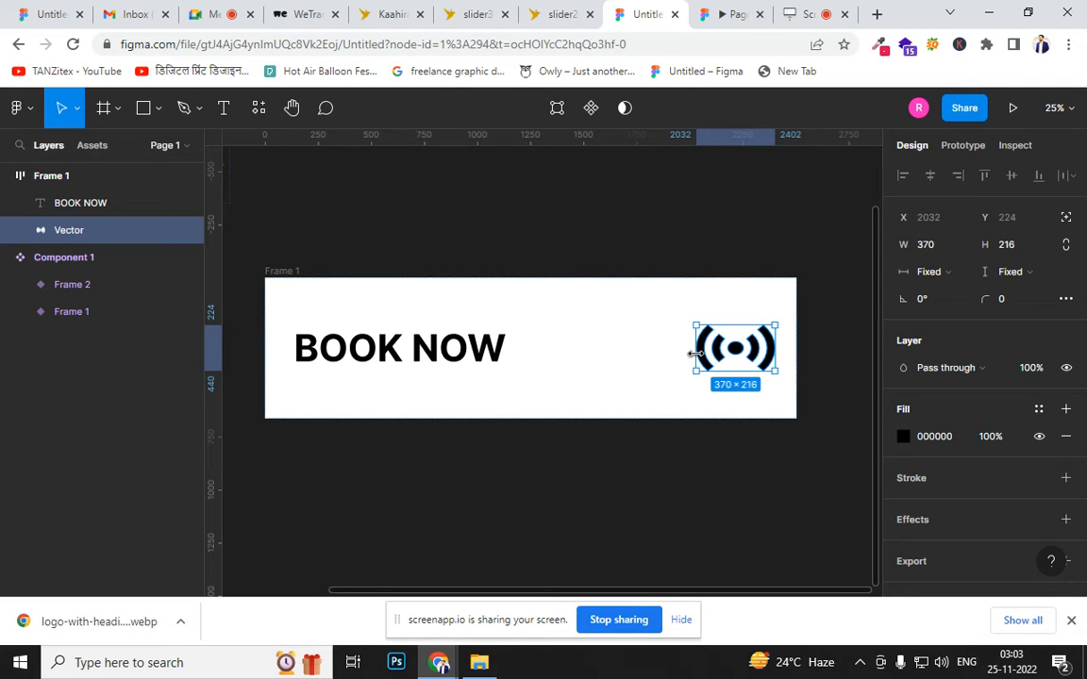
Move the BOOK NOW text out below Frame 1, undo the move and reselect the icon
{"action": "left_click", "coordinate": [401, 347]}
{"action": "left_click_drag", "start_coordinate": [401, 347], "coordinate": [500, 550]}
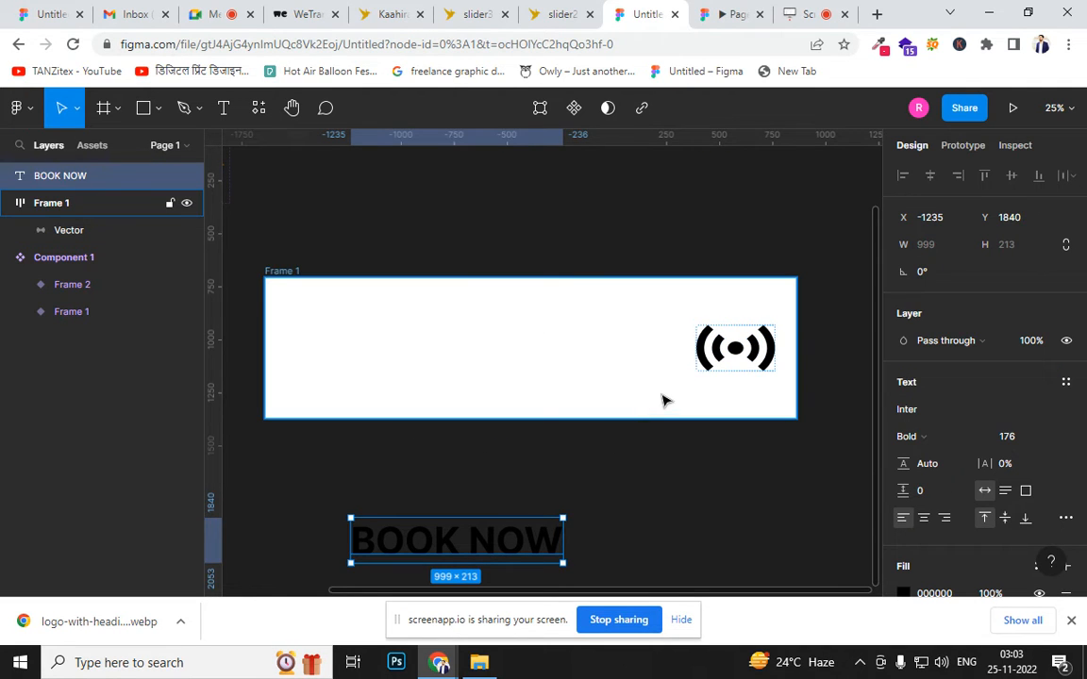
{"action": "key", "text": "ctrl+z"}
{"action": "left_click", "coordinate": [731, 351]}
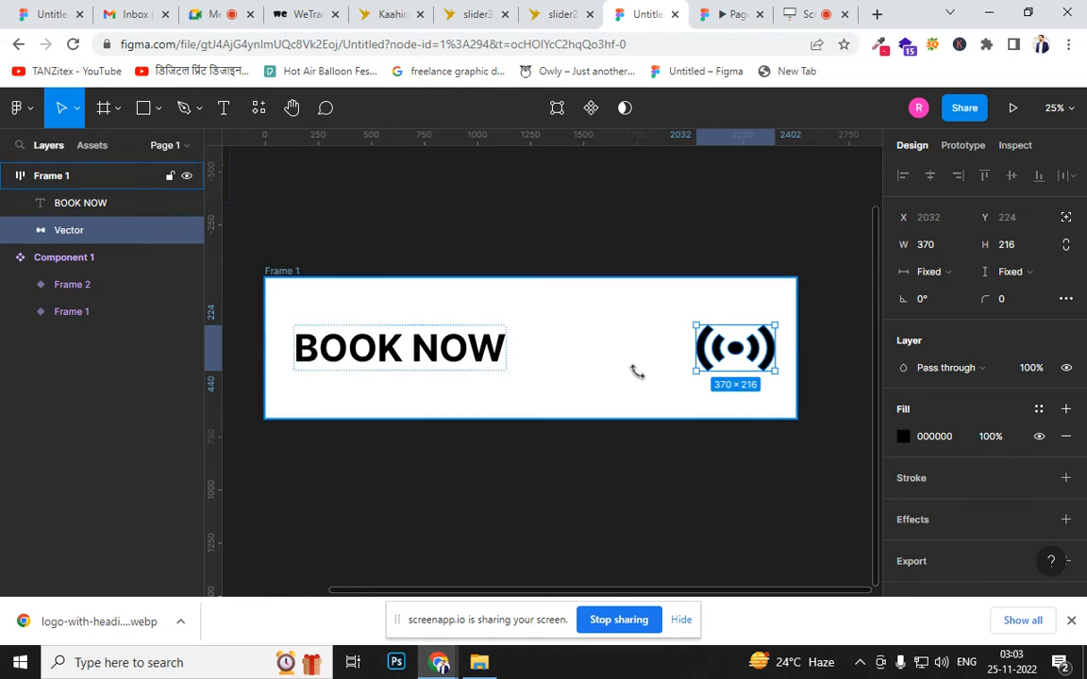
Try the vertical auto layout direction on Frame 1 several times and return it to horizontal
{"action": "left_click", "coordinate": [288, 271]}
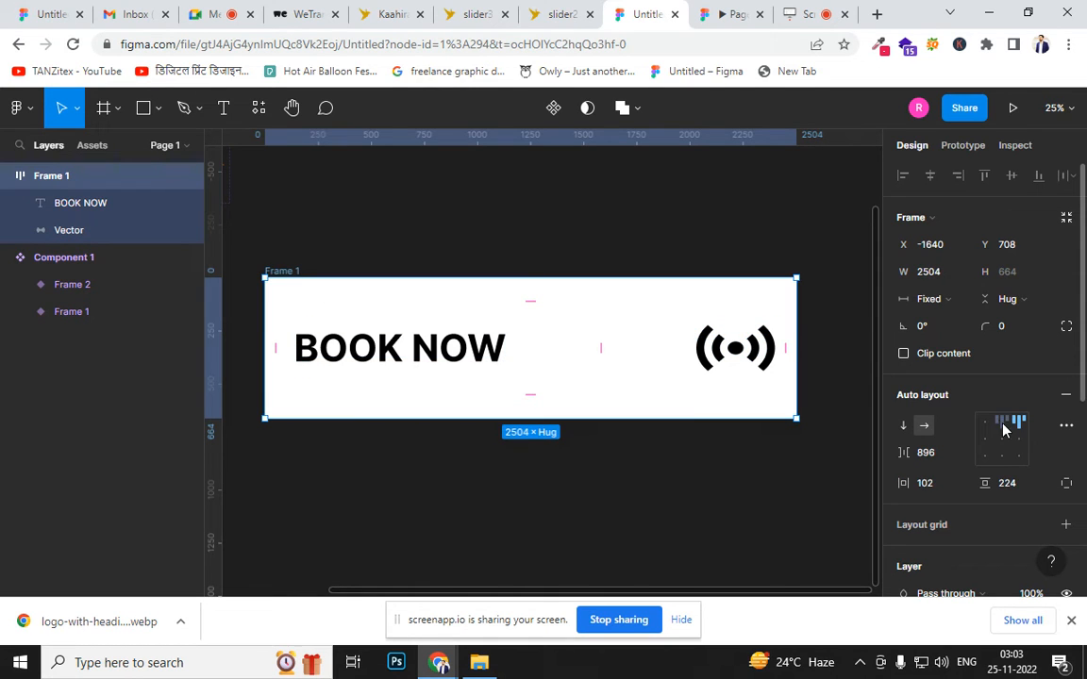
{"action": "left_click", "coordinate": [901, 428]}
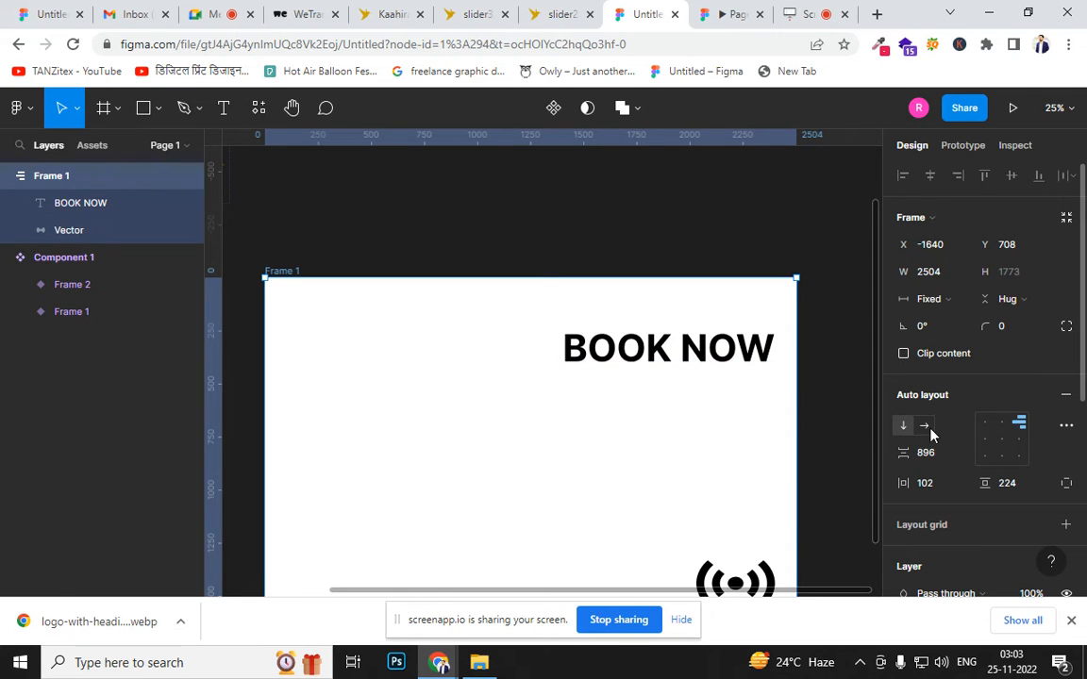
{"action": "left_click", "coordinate": [925, 427]}
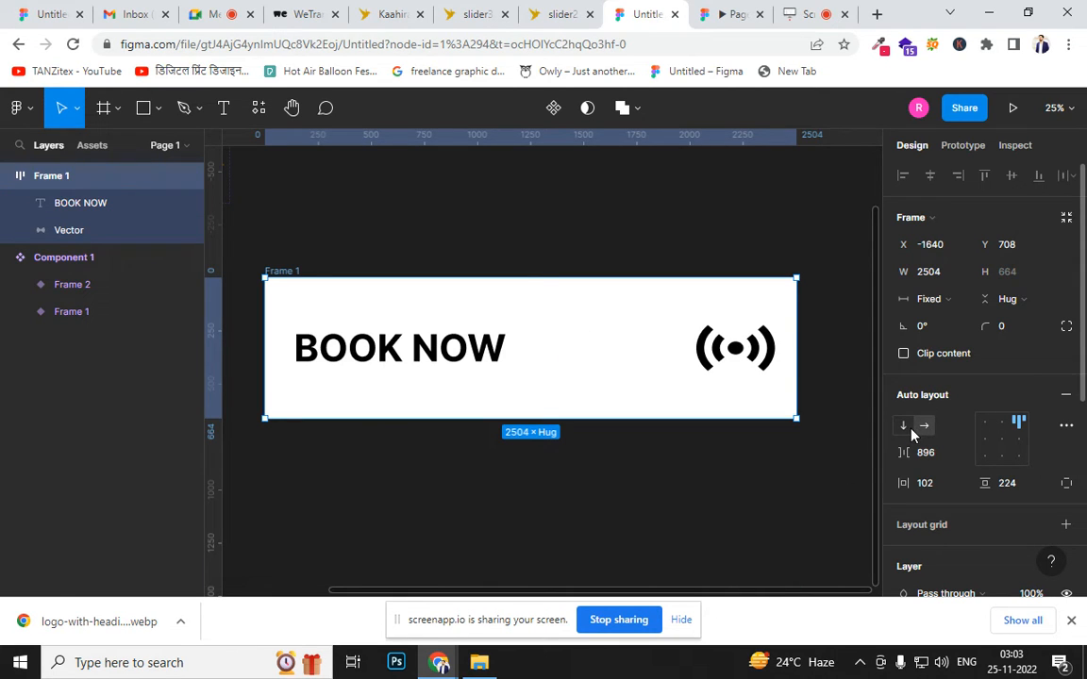
{"action": "left_click", "coordinate": [903, 429]}
{"action": "left_click", "coordinate": [922, 432]}
{"action": "left_click", "coordinate": [904, 426]}
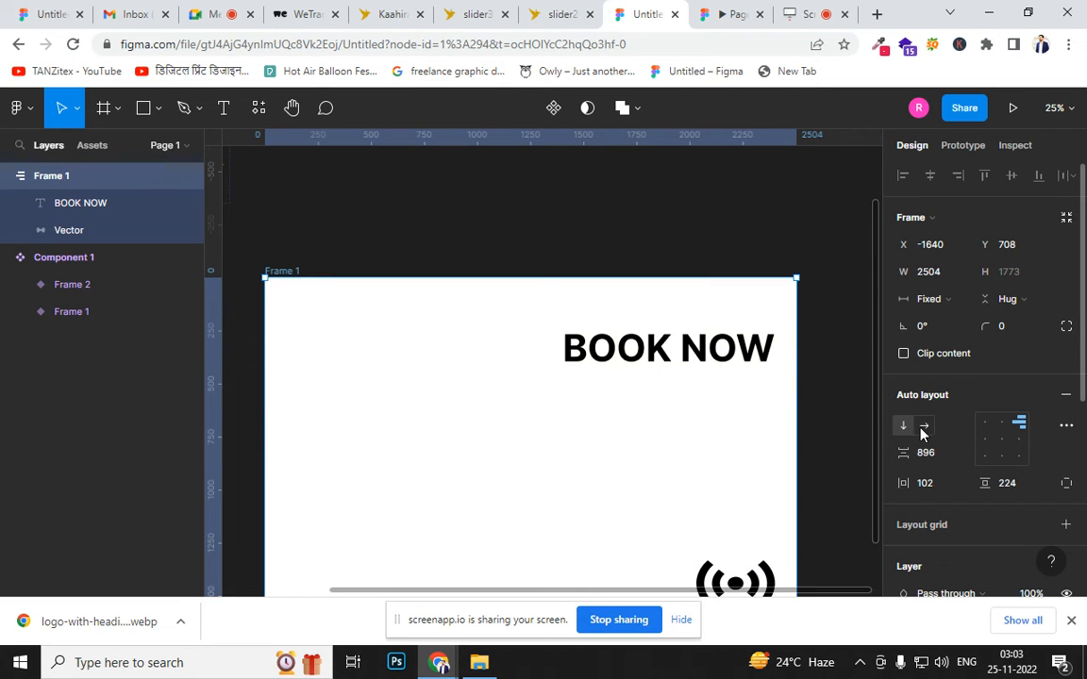
{"action": "left_click", "coordinate": [923, 429]}
{"action": "left_click", "coordinate": [902, 426]}
{"action": "left_click", "coordinate": [925, 429]}
Narrow the icon to about 362 wide and set Frame 1's contents to centre alignment
{"action": "left_click", "coordinate": [706, 356]}
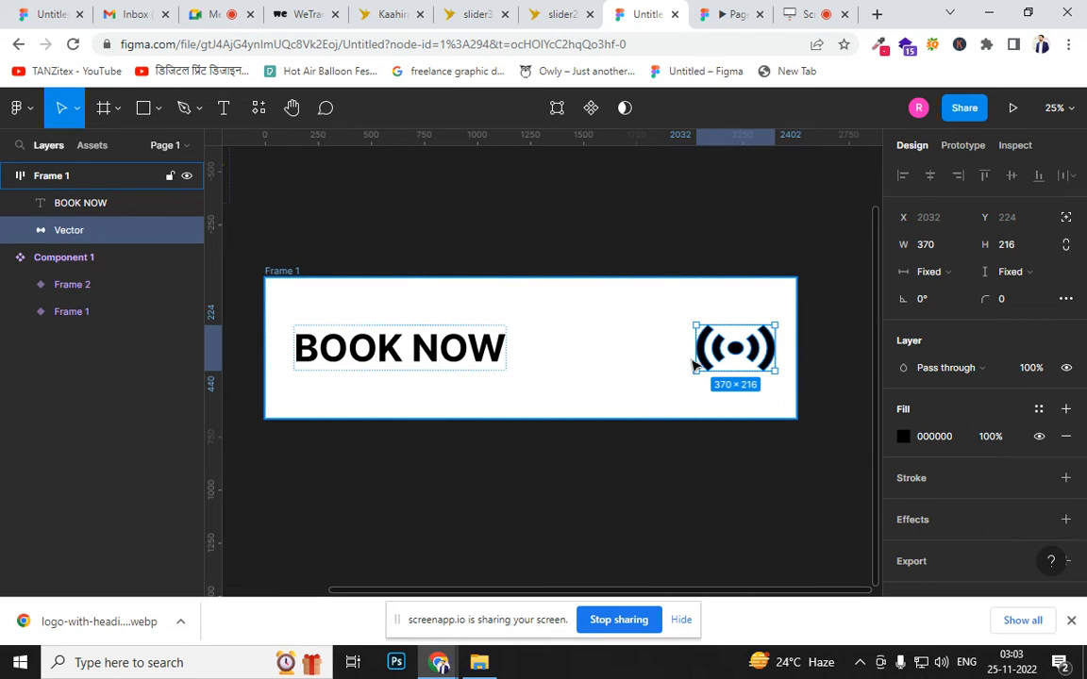
{"action": "left_click_drag", "start_coordinate": [696, 356], "coordinate": [698, 357]}
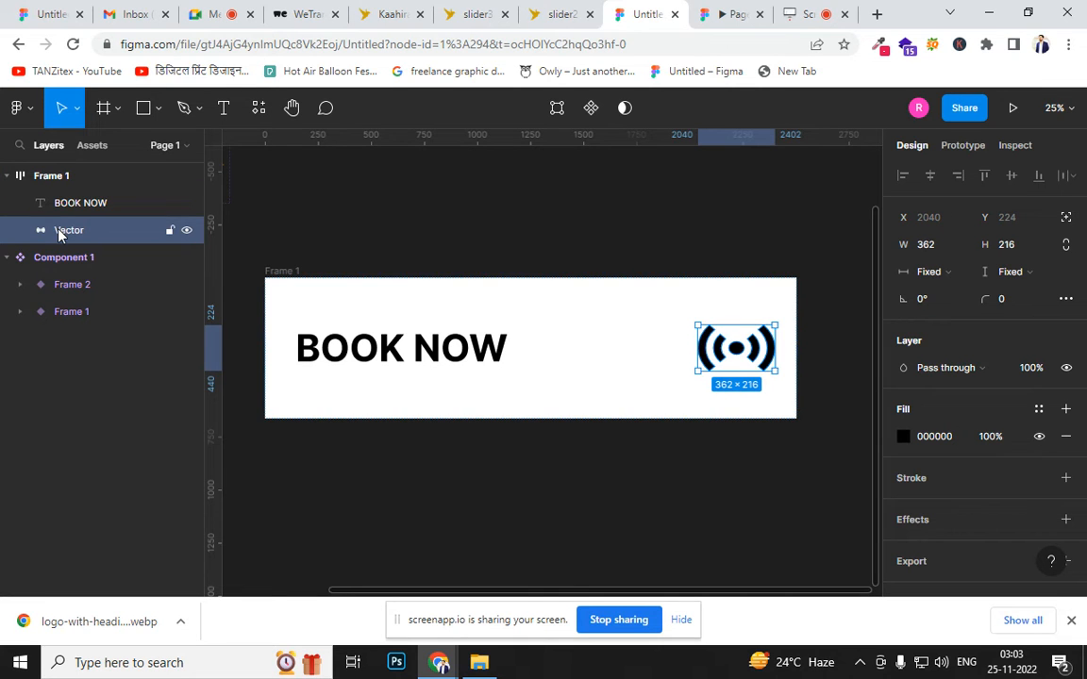
{"action": "left_click", "coordinate": [443, 347]}
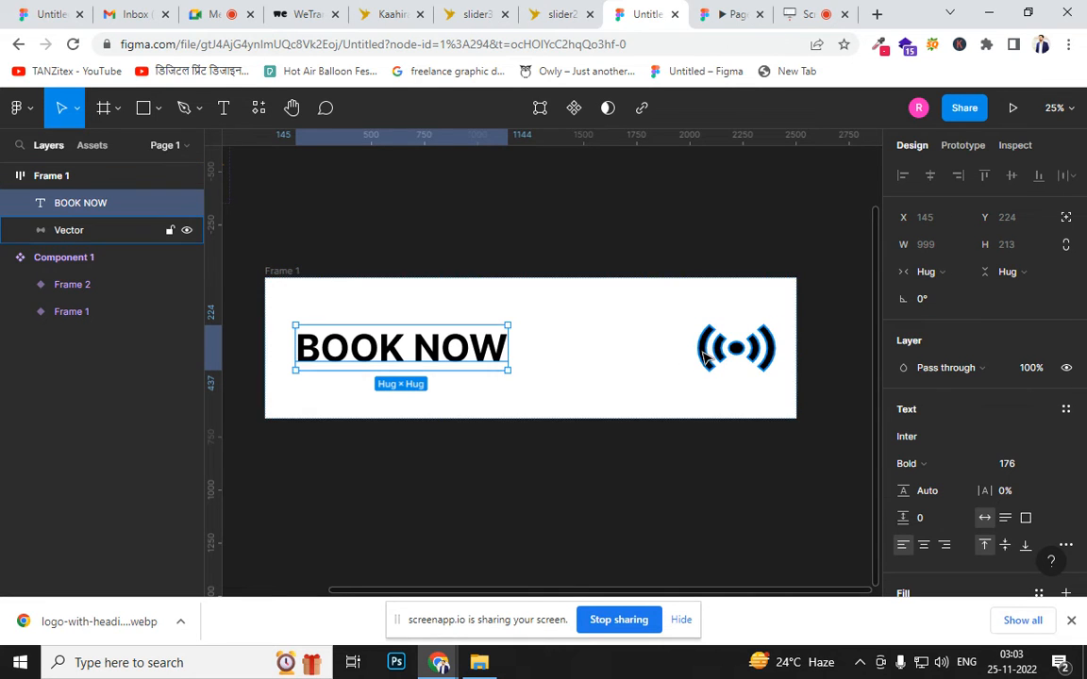
{"action": "left_click", "coordinate": [292, 273]}
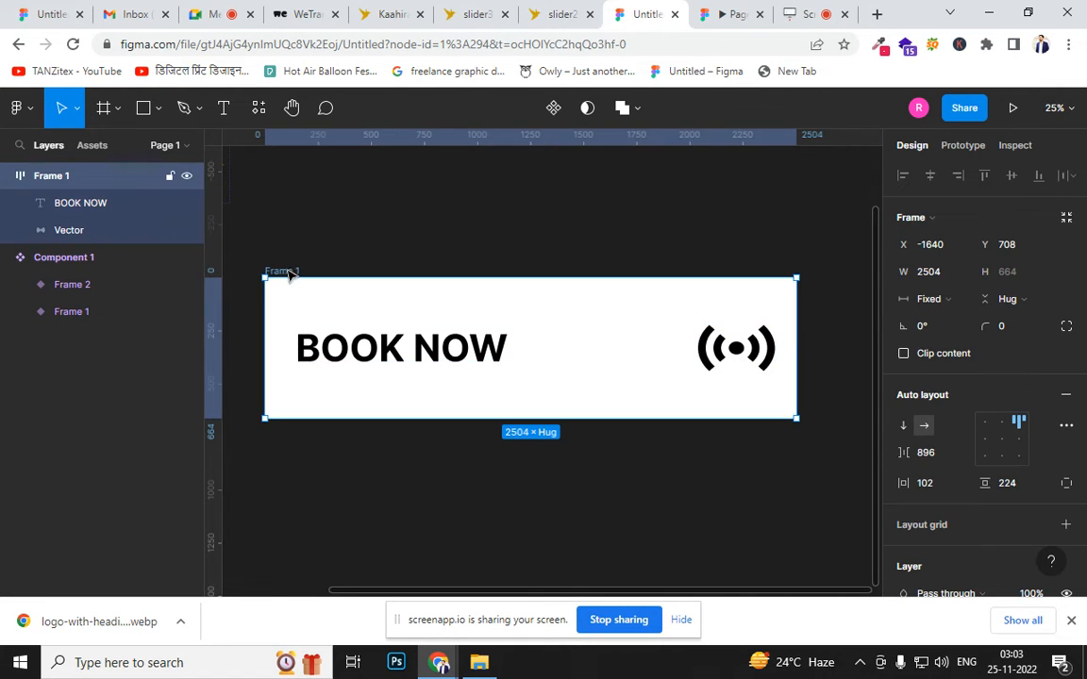
{"action": "left_click", "coordinate": [999, 448]}
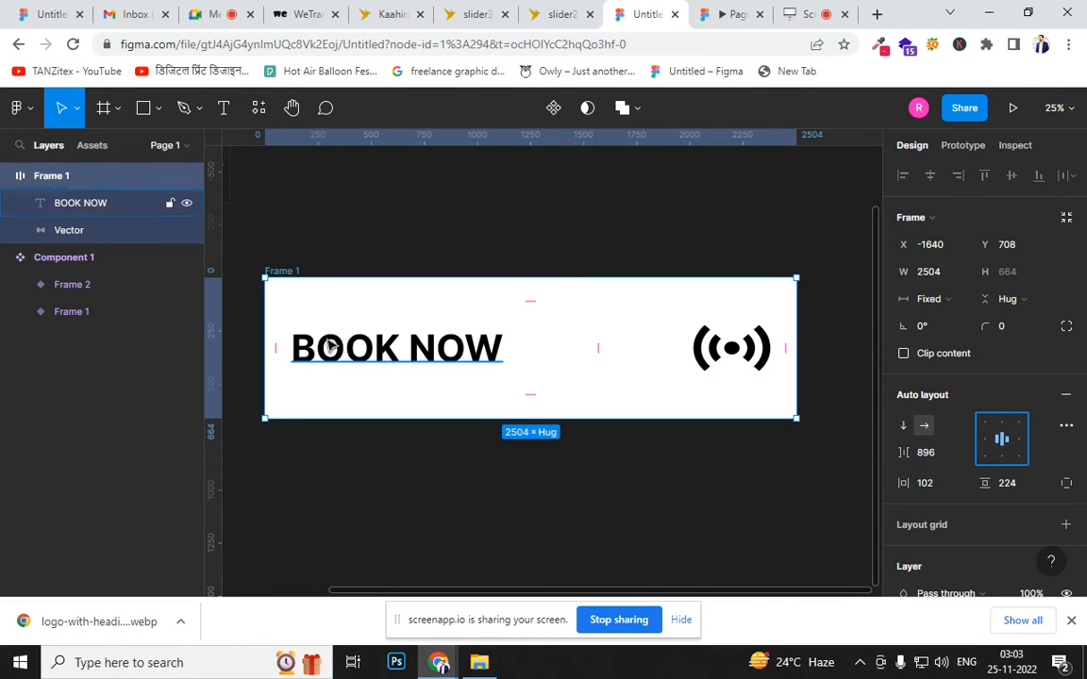
Increase Frame 1's horizontal auto layout padding to 282
{"action": "left_click", "coordinate": [273, 346]}
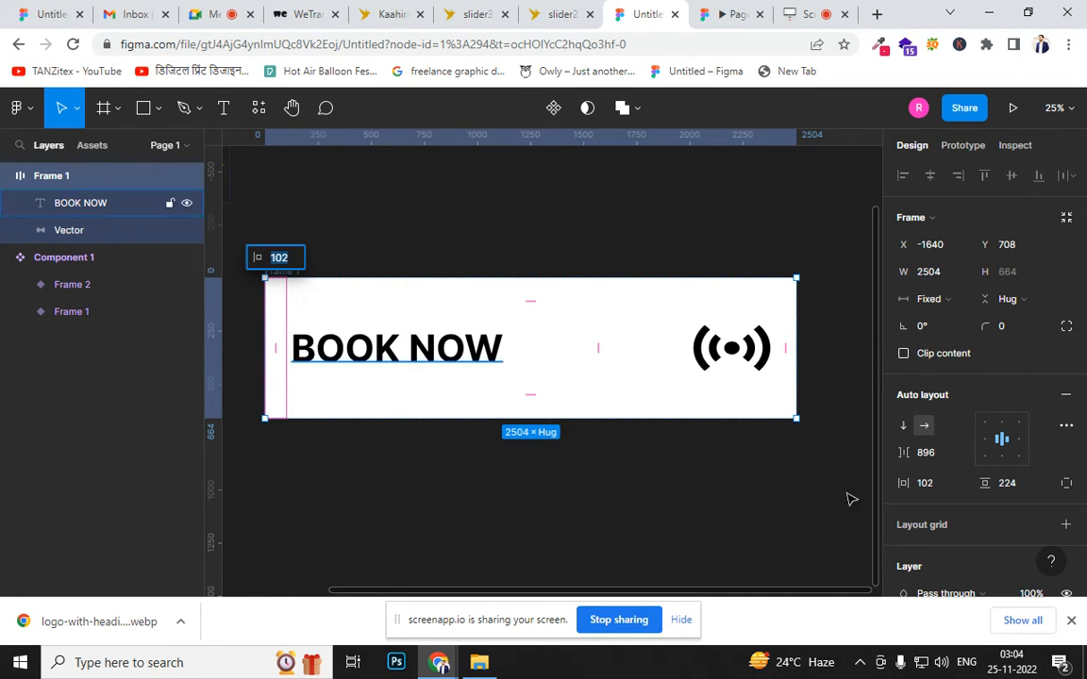
{"action": "left_click", "coordinate": [904, 483]}
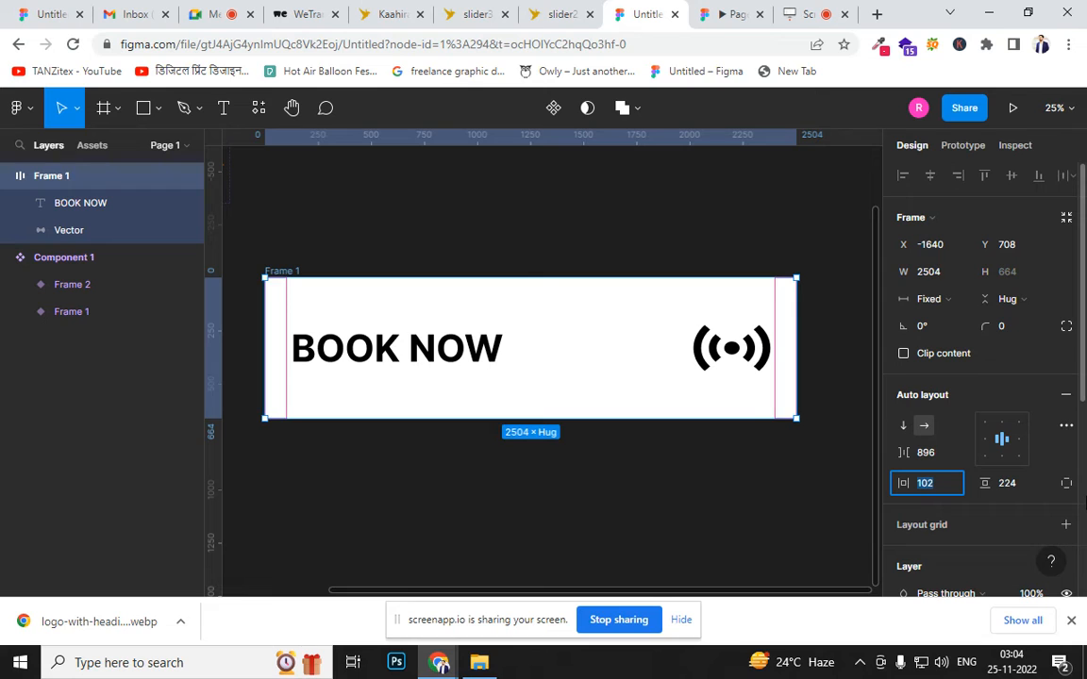
{"action": "key", "text": "shift+Up"}
{"action": "key", "text": "shift+Up"}
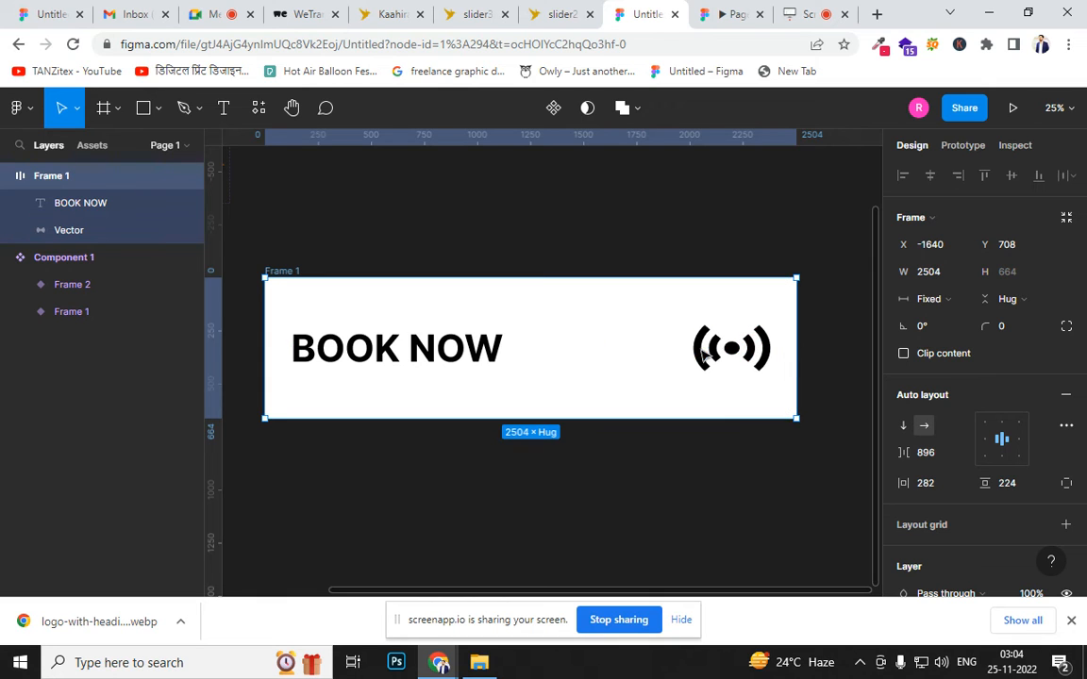
Widen Frame 1 to about 3268 and reduce its height to about 480
{"action": "left_click_drag", "start_coordinate": [722, 349], "coordinate": [698, 351]}
{"action": "left_click_drag", "start_coordinate": [773, 348], "coordinate": [695, 351]}
{"action": "left_click_drag", "start_coordinate": [447, 378], "coordinate": [721, 420]}
{"action": "left_click", "coordinate": [667, 422]}
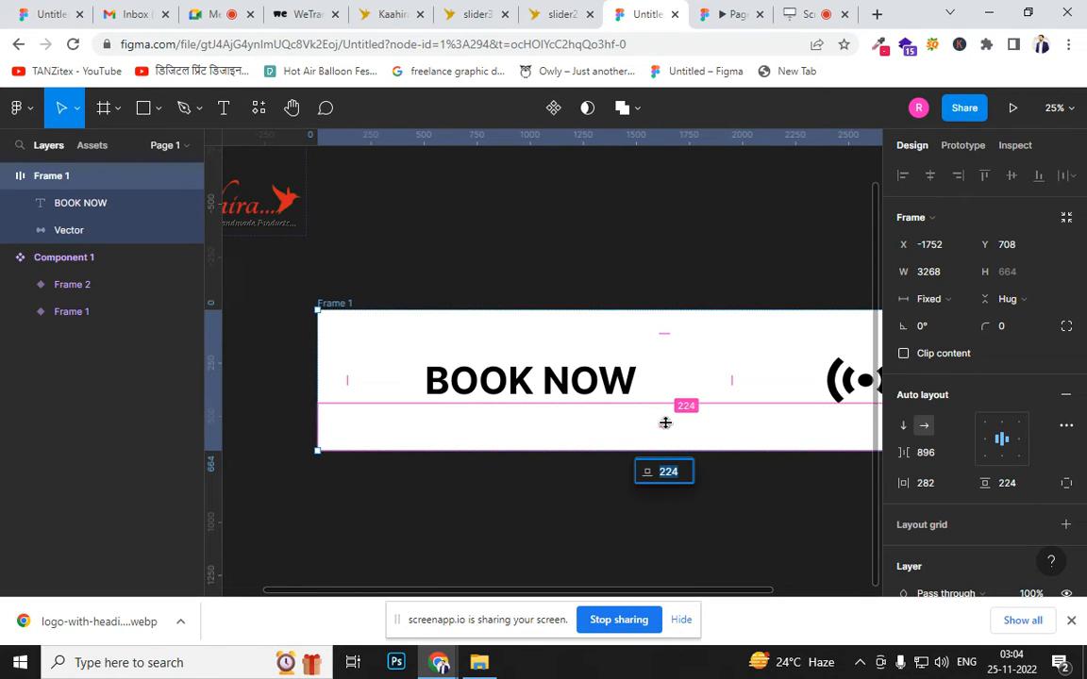
{"action": "mouse_move", "coordinate": [665, 426]}
{"action": "left_mouse_down"}
{"action": "mouse_move", "coordinate": [674, 416]}
{"action": "mouse_move", "coordinate": [675, 539]}
{"action": "mouse_move", "coordinate": [677, 443]}
{"action": "left_mouse_up"}
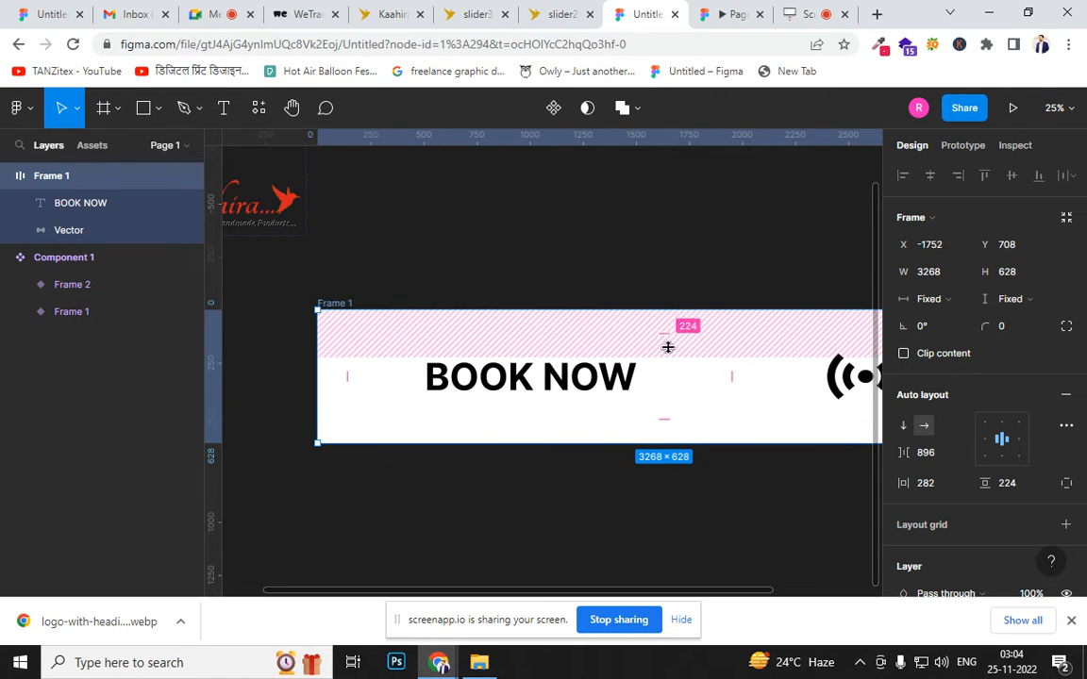
{"action": "left_click_drag", "start_coordinate": [675, 312], "coordinate": [686, 345]}
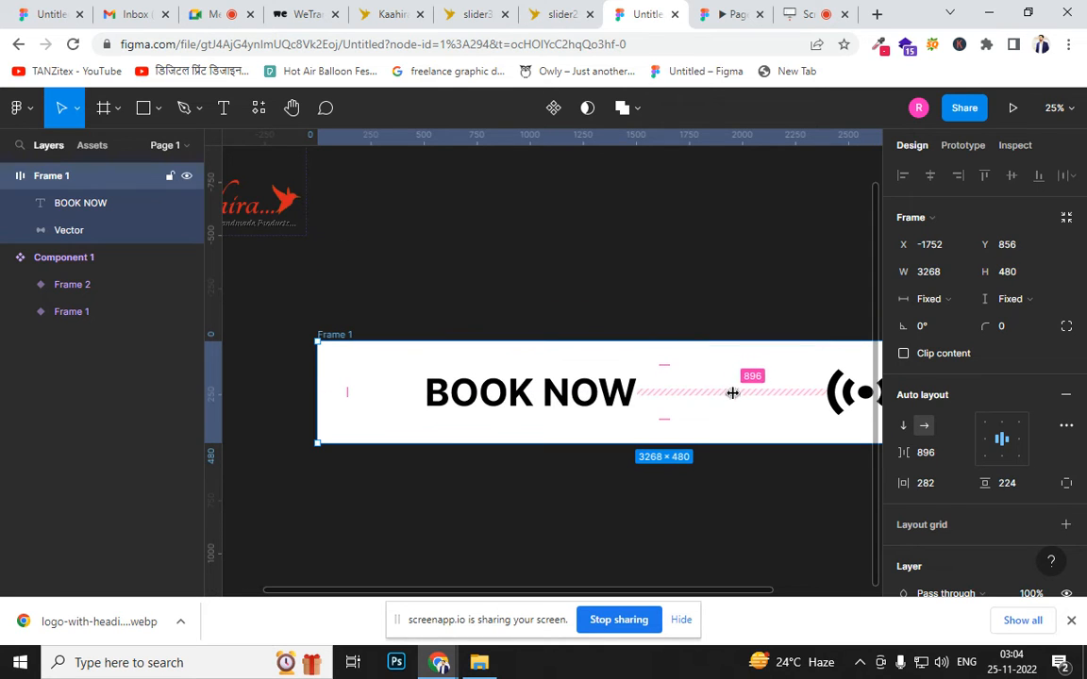
Increase the auto layout spacing between BOOK NOW and the icon to about 1096
{"action": "left_click_drag", "start_coordinate": [732, 394], "coordinate": [699, 397]}
{"action": "mouse_move", "coordinate": [759, 399]}
{"action": "left_mouse_down"}
{"action": "mouse_move", "coordinate": [815, 395]}
{"action": "mouse_move", "coordinate": [752, 395]}
{"action": "left_mouse_up"}
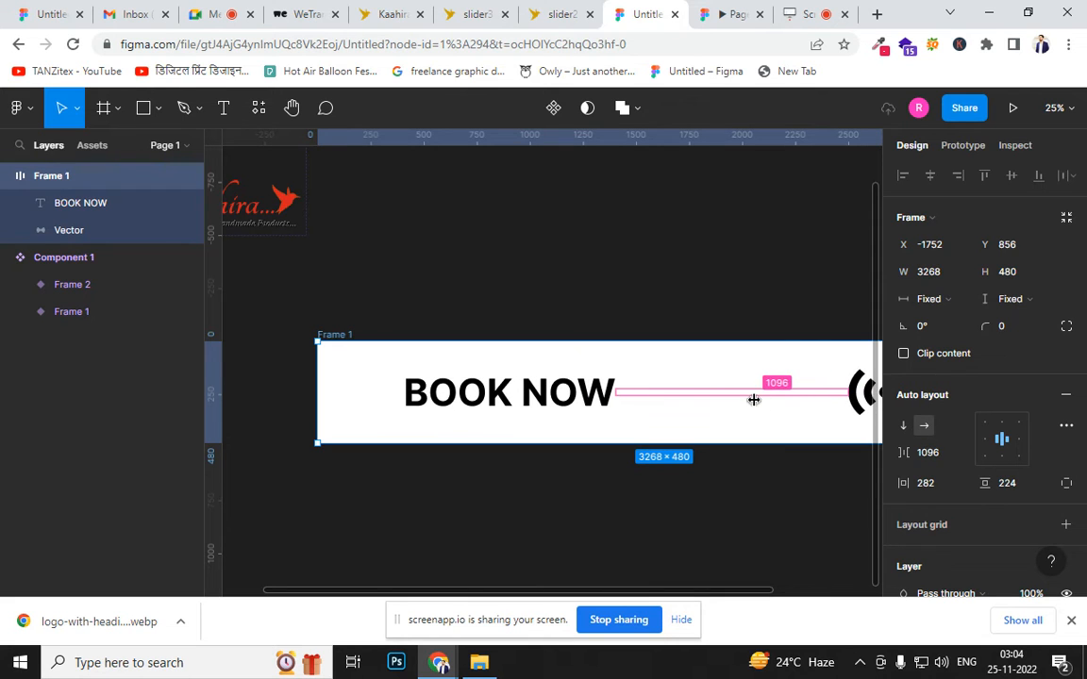
{"action": "left_click", "coordinate": [863, 398]}
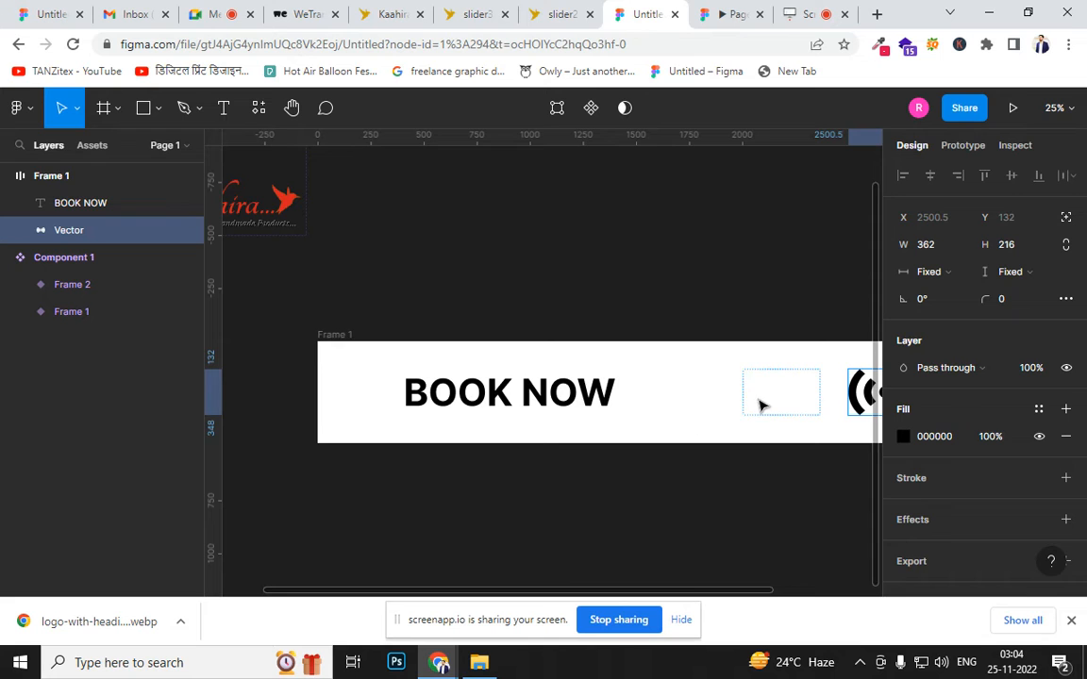
{"action": "left_click", "coordinate": [686, 399]}
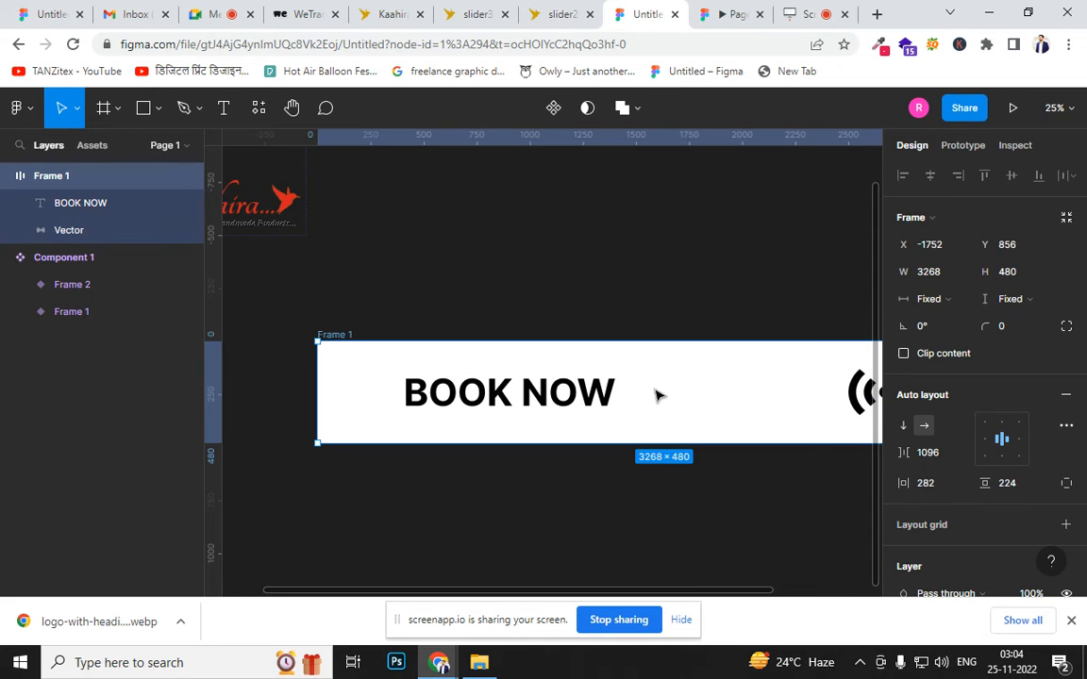
Reduce the auto layout spacing between BOOK NOW and the icon to about 952
{"action": "left_click", "coordinate": [613, 393]}
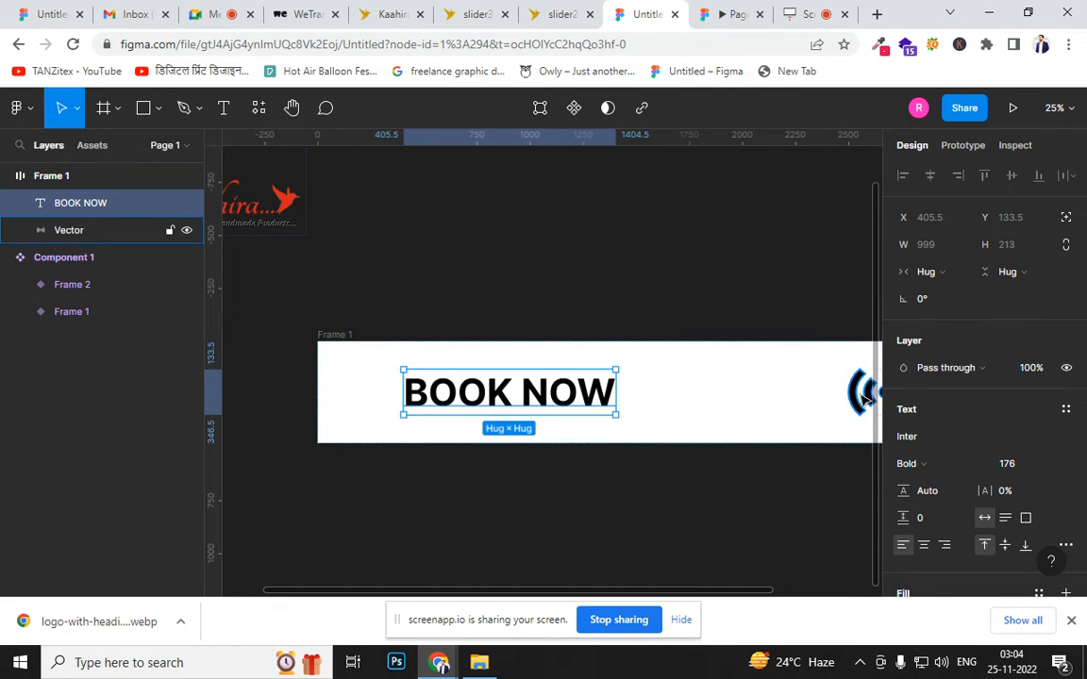
{"action": "left_click", "coordinate": [860, 393], "text": "shift"}
{"action": "left_click", "coordinate": [769, 472]}
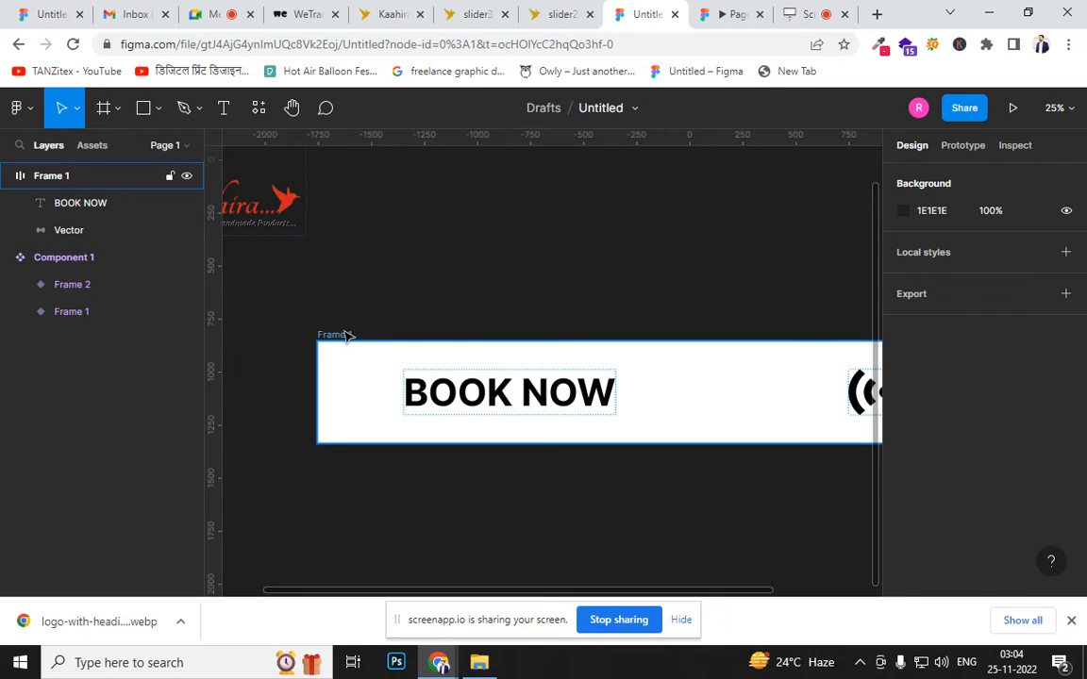
{"action": "left_click", "coordinate": [347, 337]}
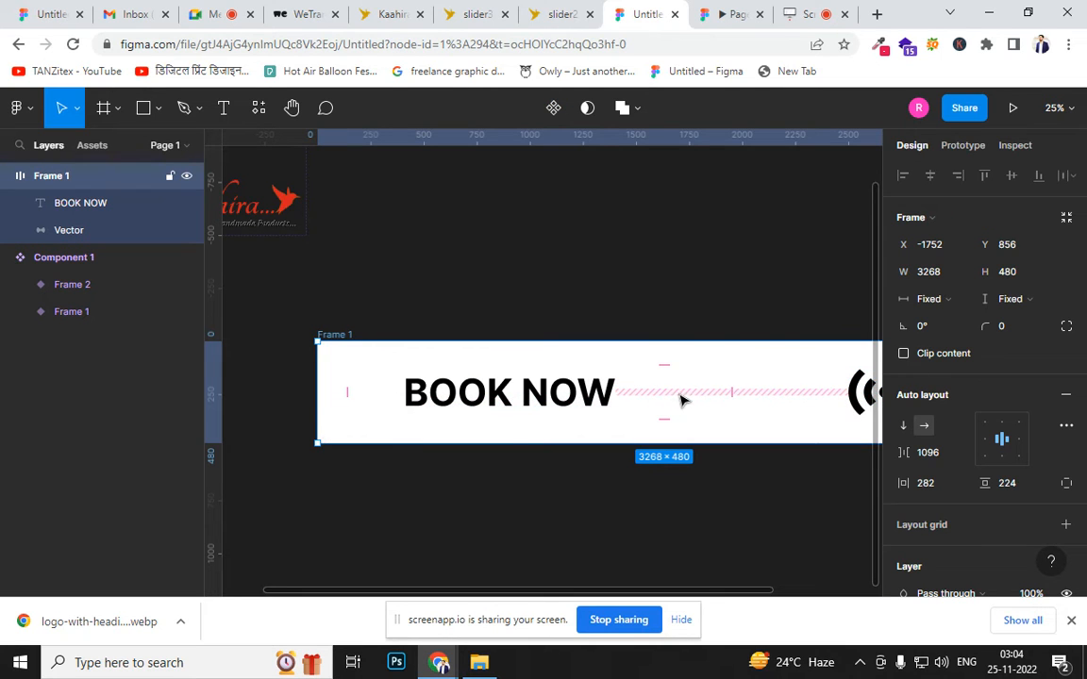
{"action": "mouse_move", "coordinate": [732, 392]}
{"action": "left_mouse_down"}
{"action": "mouse_move", "coordinate": [687, 392]}
{"action": "mouse_move", "coordinate": [777, 393]}
{"action": "mouse_move", "coordinate": [698, 393]}
{"action": "mouse_move", "coordinate": [726, 394]}
{"action": "left_mouse_up"}
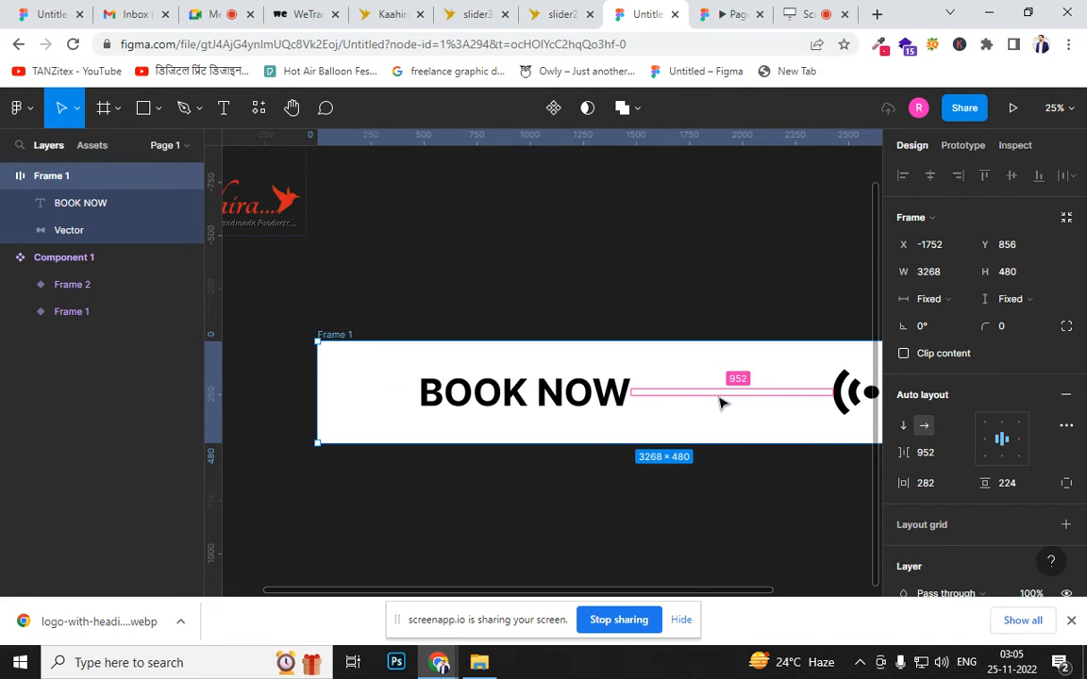
Try removing the icon from Frame 1 and undo the deletion
{"action": "left_click", "coordinate": [858, 410]}
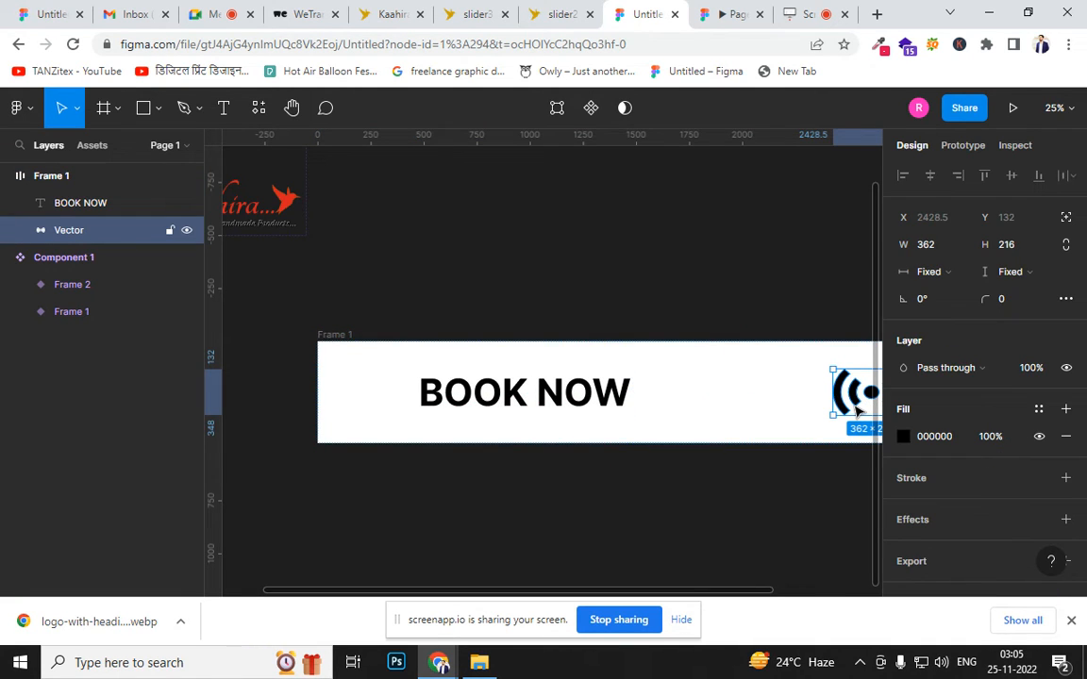
{"action": "key", "text": "Delete"}
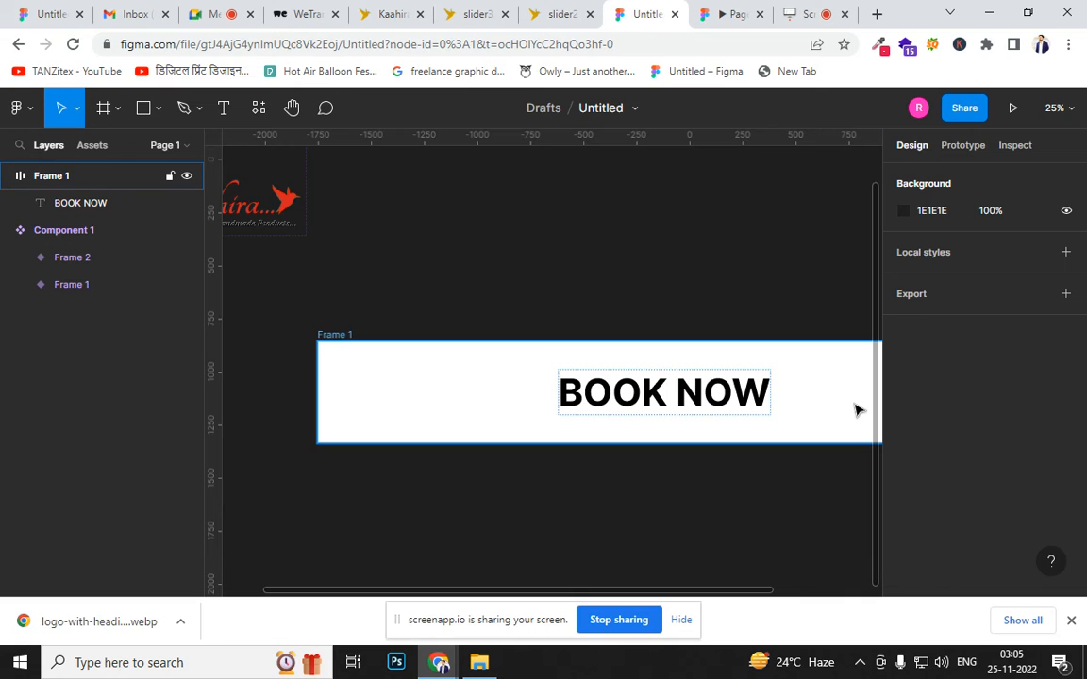
{"action": "left_click_drag", "start_coordinate": [717, 479], "coordinate": [639, 493]}
{"action": "key", "text": "ctrl+z"}
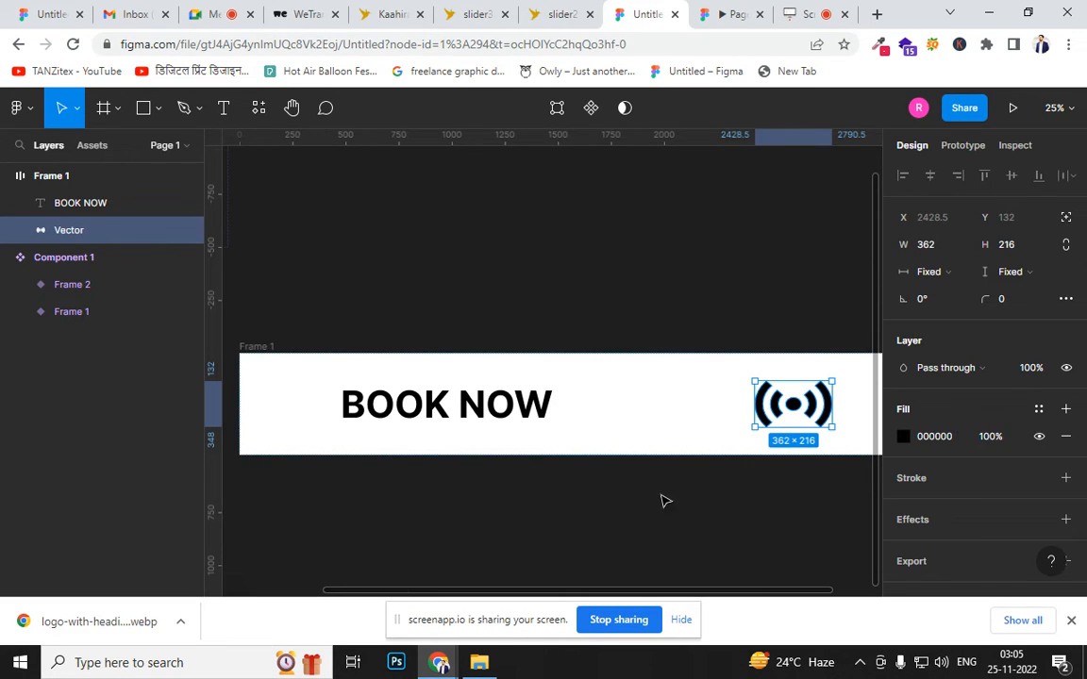
Delete the icon's vector from Frame 1, keeping only the BOOK NOW text
{"action": "left_click", "coordinate": [717, 523]}
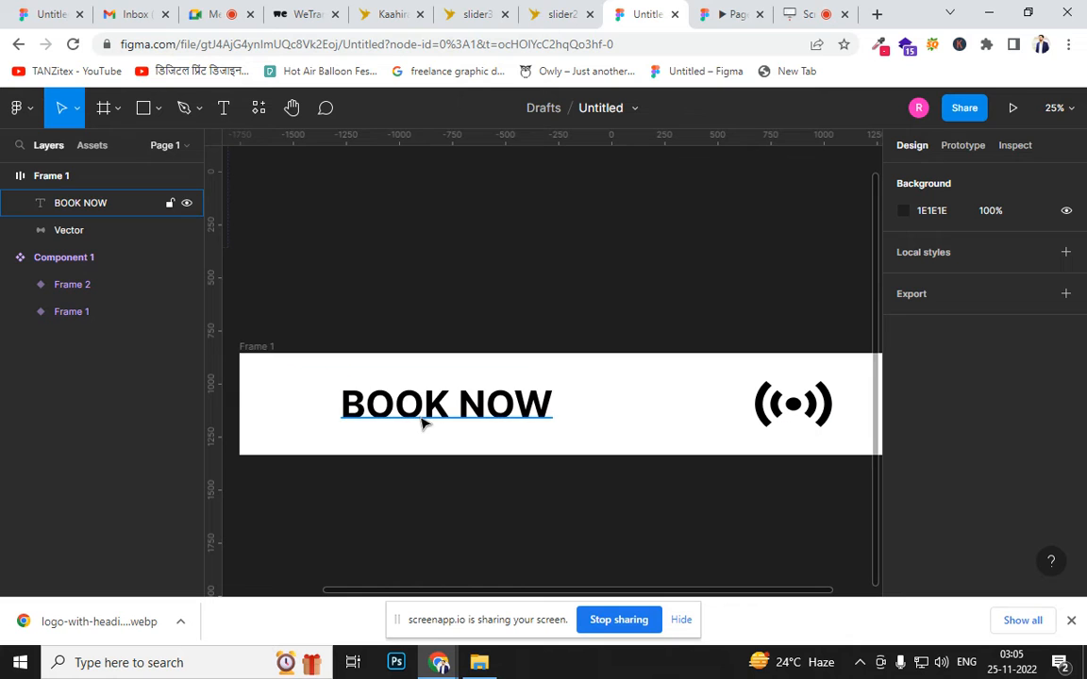
{"action": "left_click", "coordinate": [757, 415]}
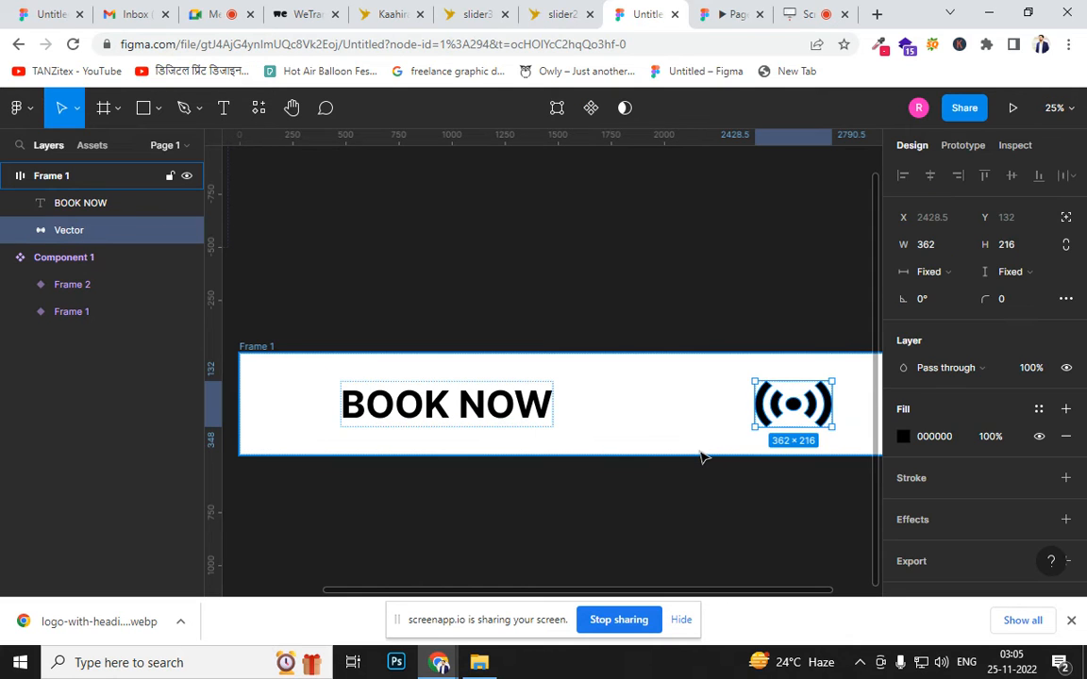
{"action": "key", "text": "Delete"}
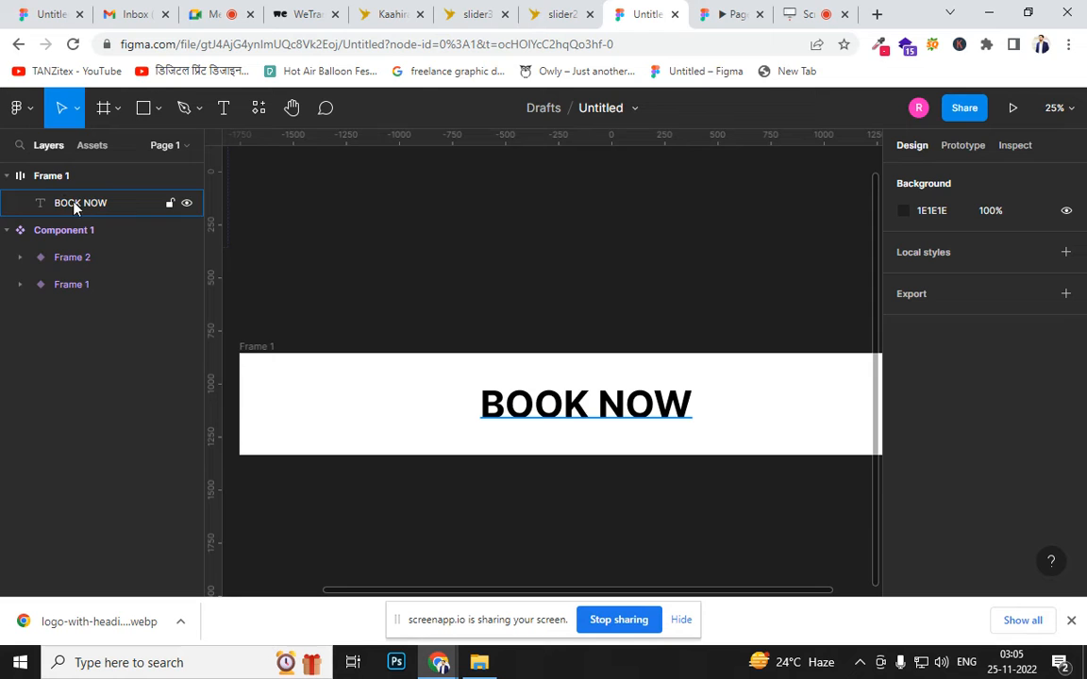
Insert the abugida-devanagari icon with the Material Design Icons (Community) plugin and close the plugin
{"action": "right_click", "coordinate": [593, 279]}
{"action": "mouse_move", "coordinate": [659, 425]}
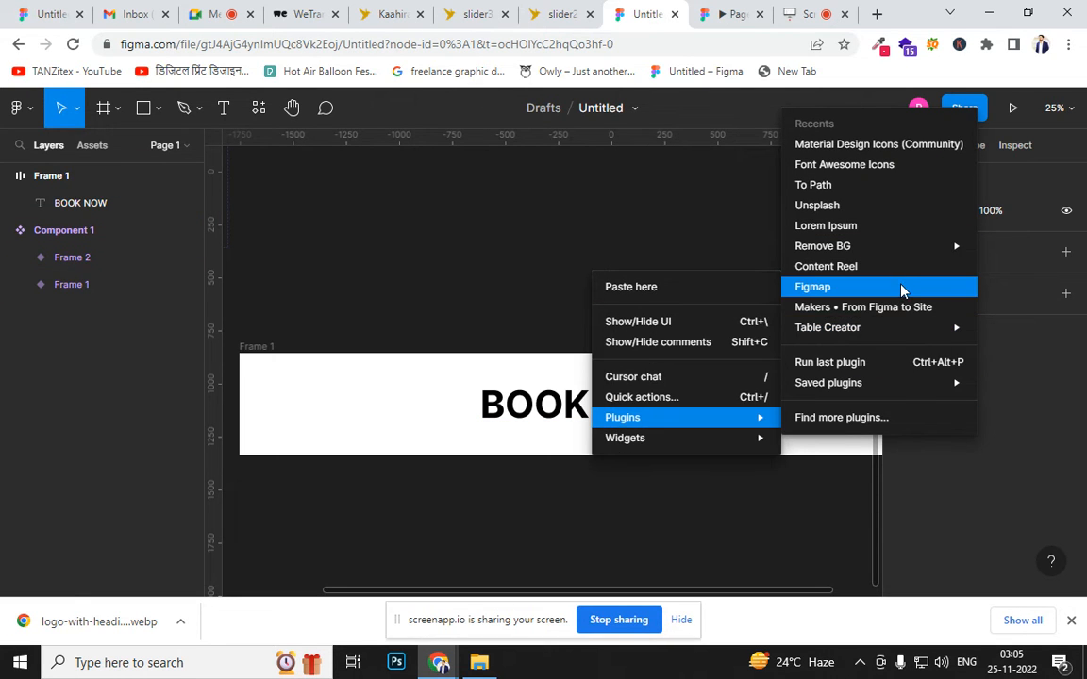
{"action": "left_click", "coordinate": [898, 154]}
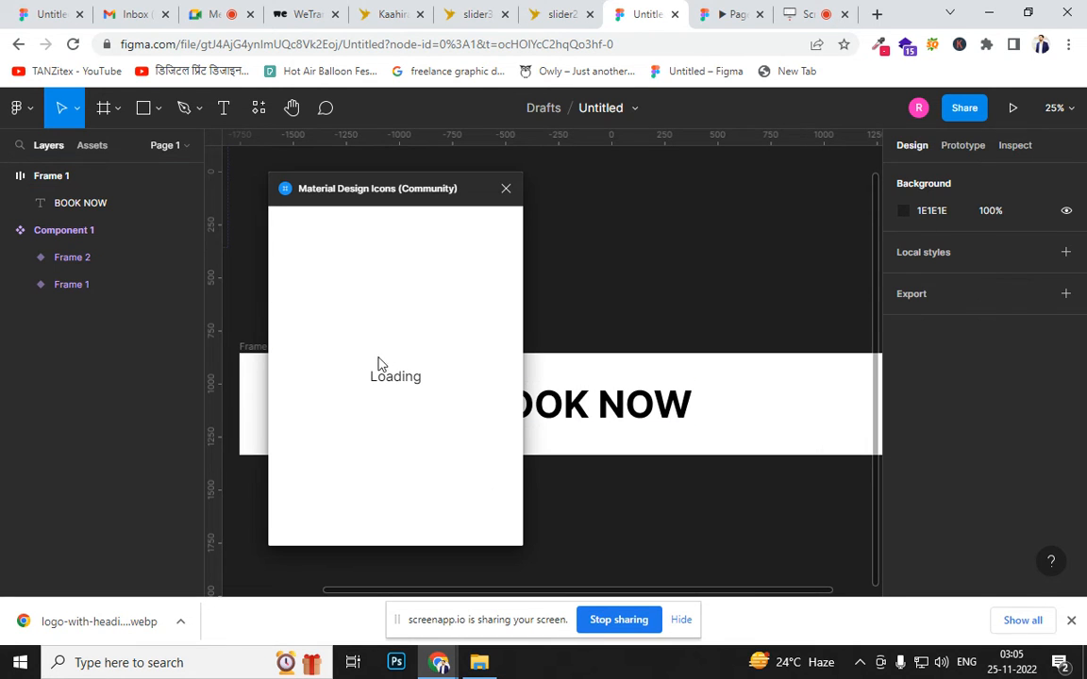
{"action": "left_click", "coordinate": [492, 278]}
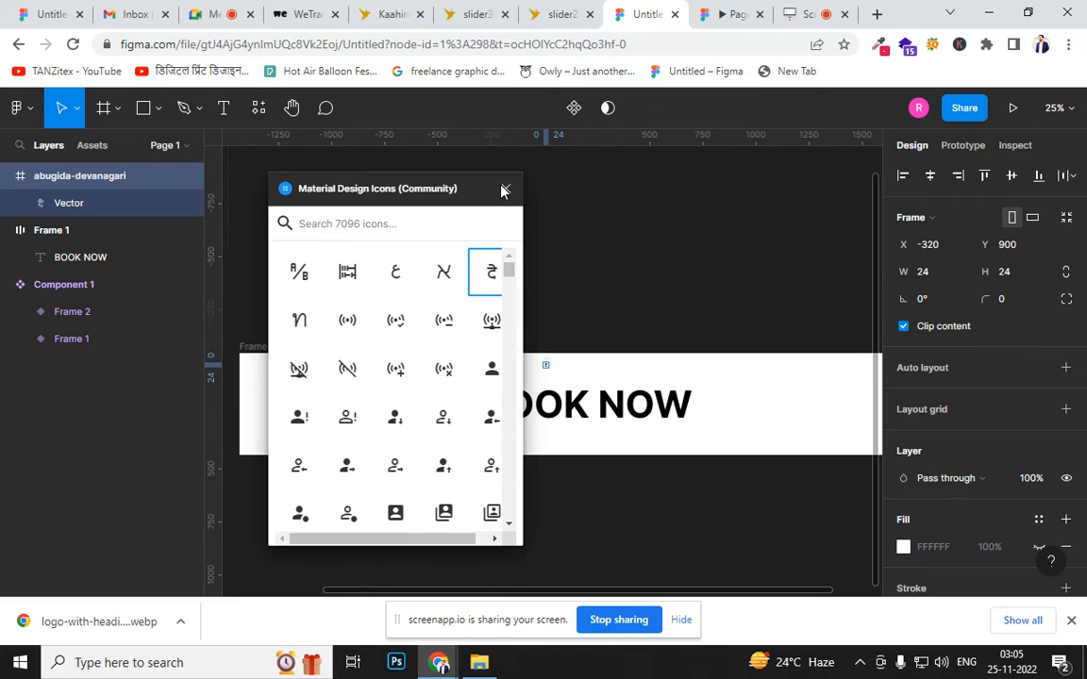
{"action": "left_click", "coordinate": [505, 188]}
Enlarge the abugida-devanagari icon frame proportionally around its centre to about 320 × 320
{"action": "left_click", "coordinate": [546, 365]}
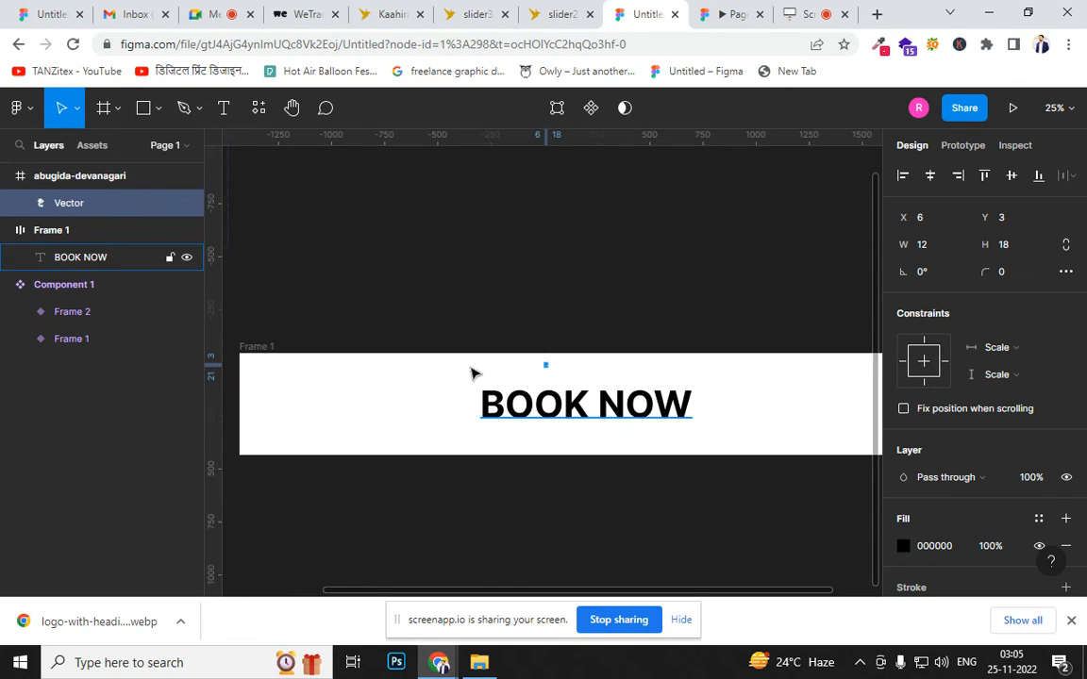
{"action": "left_click", "coordinate": [83, 178]}
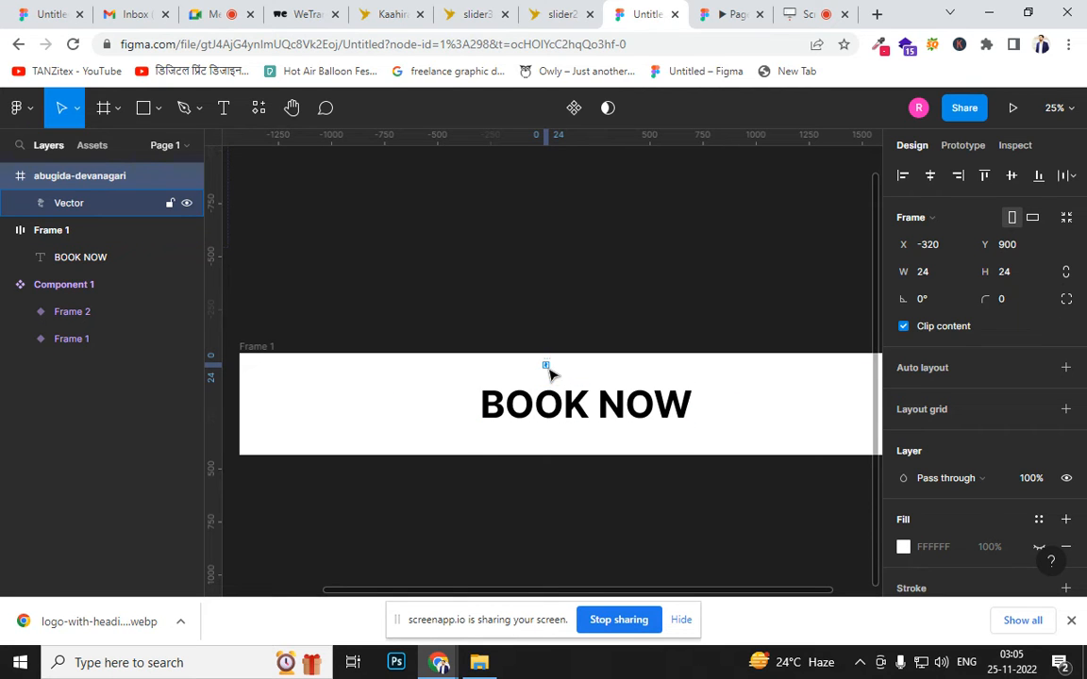
{"action": "scroll", "coordinate": [550, 373], "scroll_direction": "up", "scroll_amount": 6, "text": "ctrl"}
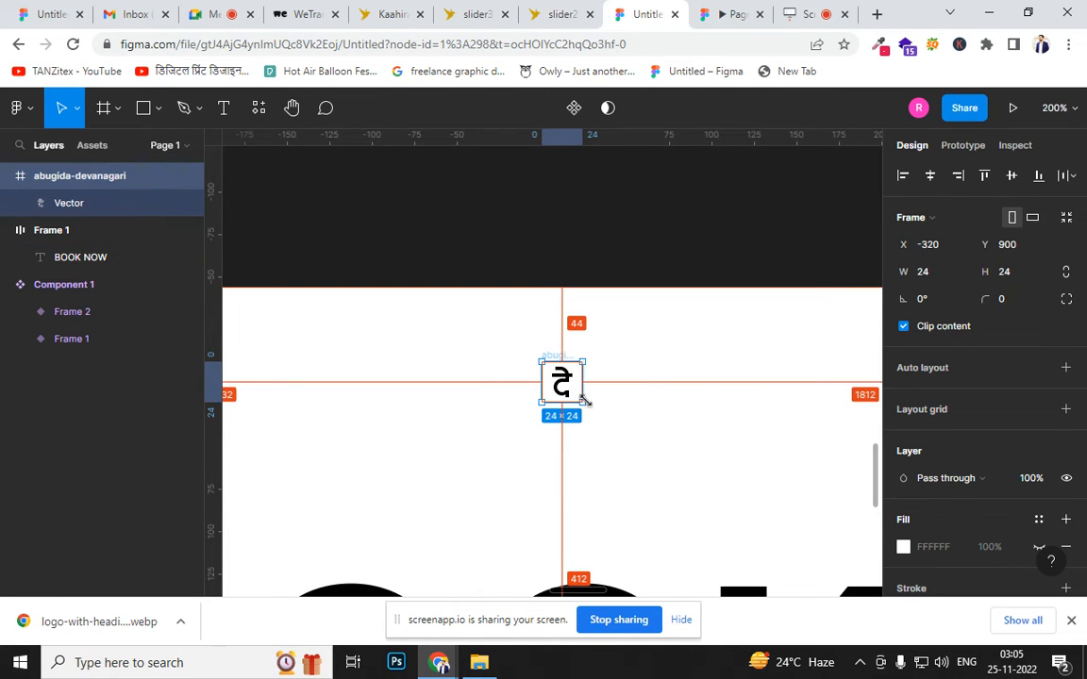
{"action": "left_click_drag", "start_coordinate": [582, 402], "coordinate": [738, 553]}
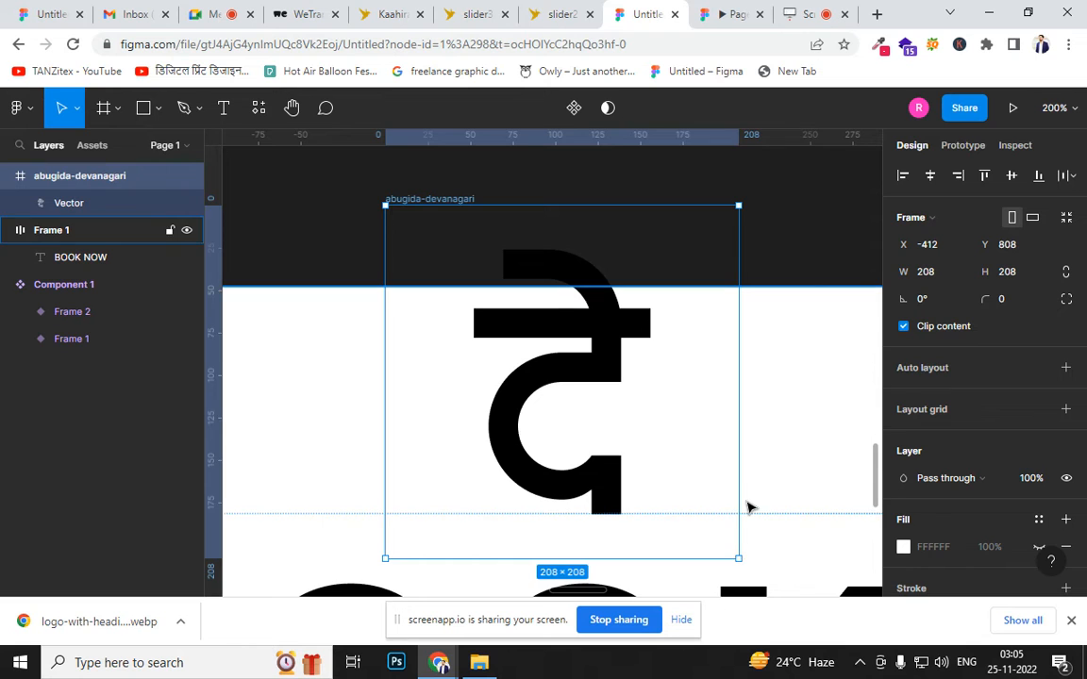
{"action": "scroll", "coordinate": [748, 505], "scroll_direction": "down", "scroll_amount": 4, "text": "ctrl"}
{"action": "scroll", "coordinate": [748, 508], "scroll_direction": "down", "scroll_amount": 2, "text": "ctrl"}
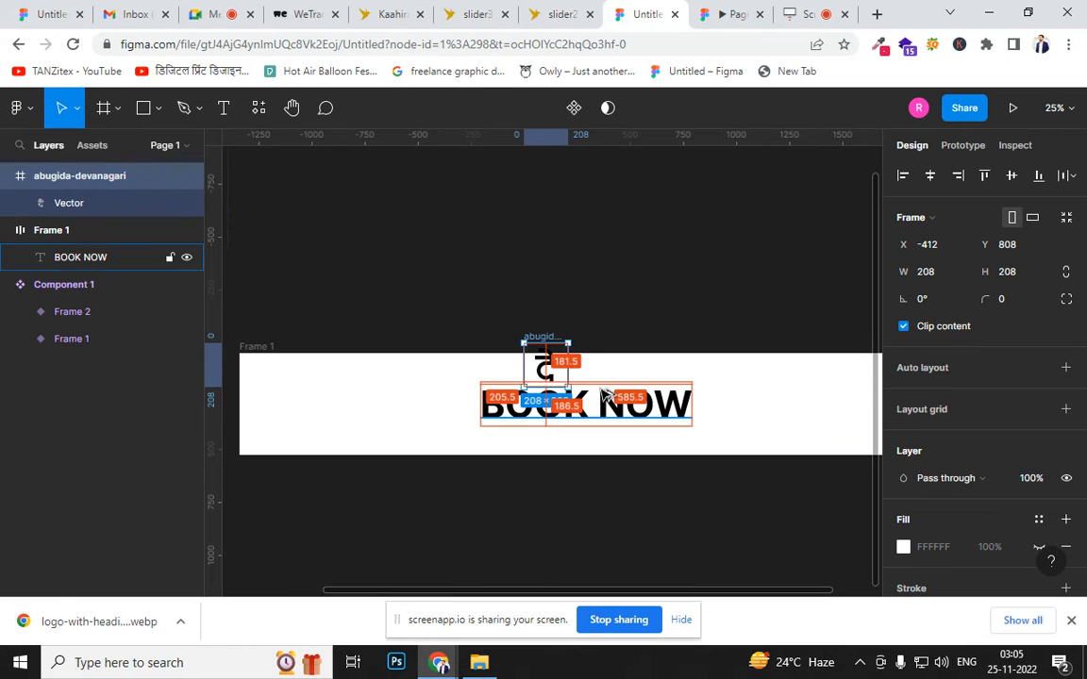
{"action": "left_click_drag", "start_coordinate": [566, 387], "coordinate": [575, 400]}
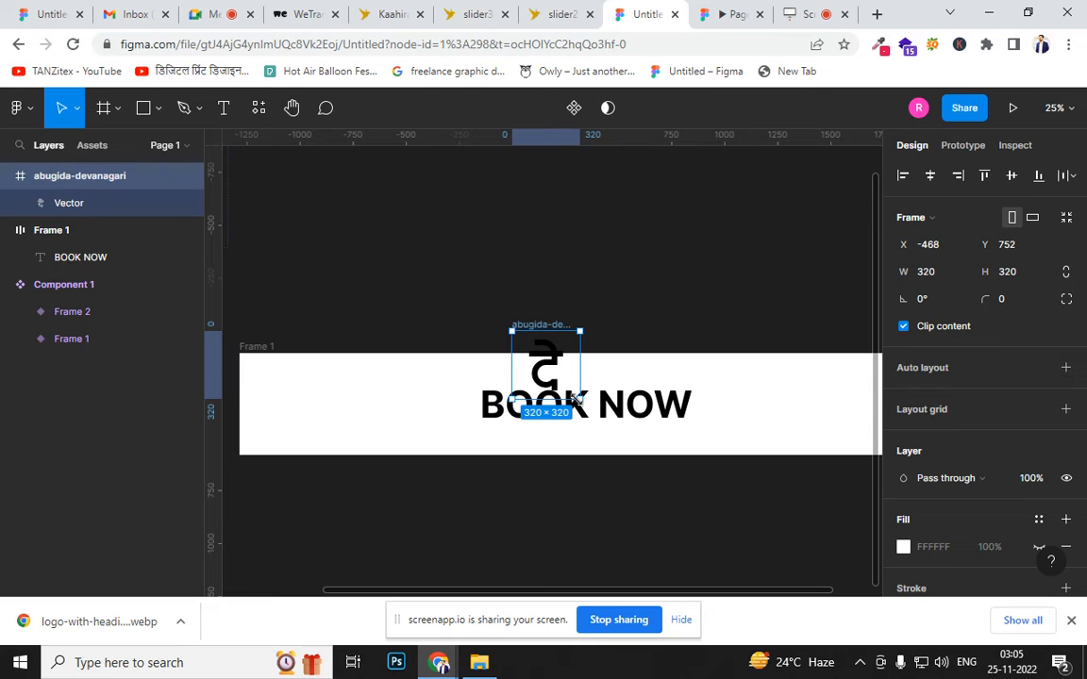
Move the abugida-devanagari icon frame off the white banner to just above Frame 1, at about X 68, Y 476
{"action": "left_click_drag", "start_coordinate": [547, 352], "coordinate": [667, 302]}
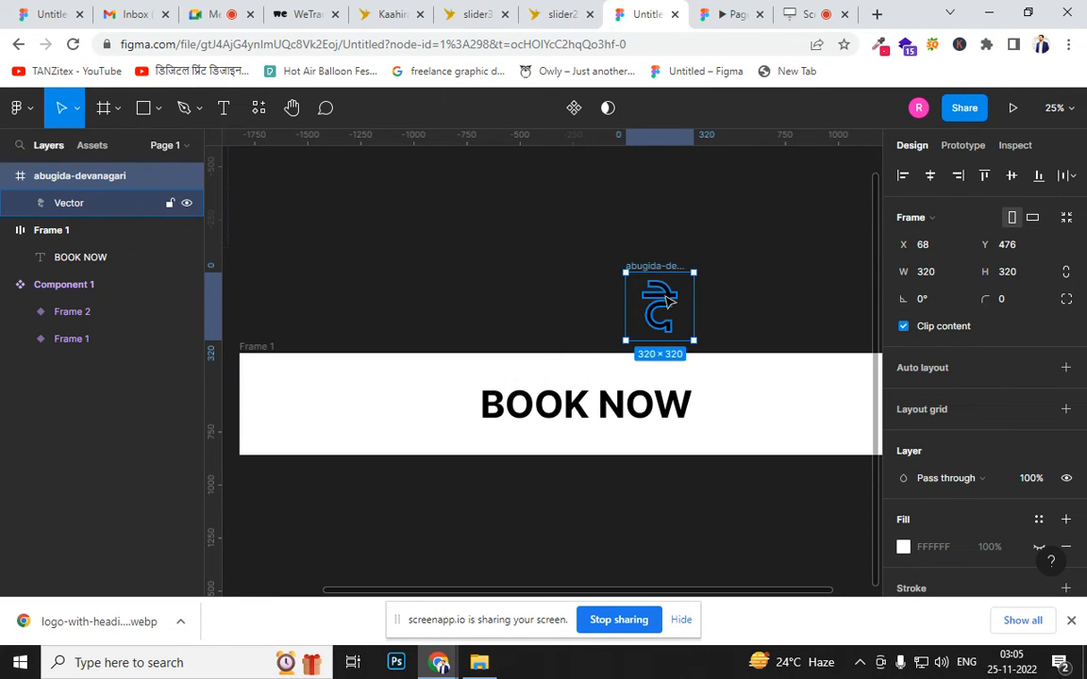
{"action": "left_click", "coordinate": [739, 293]}
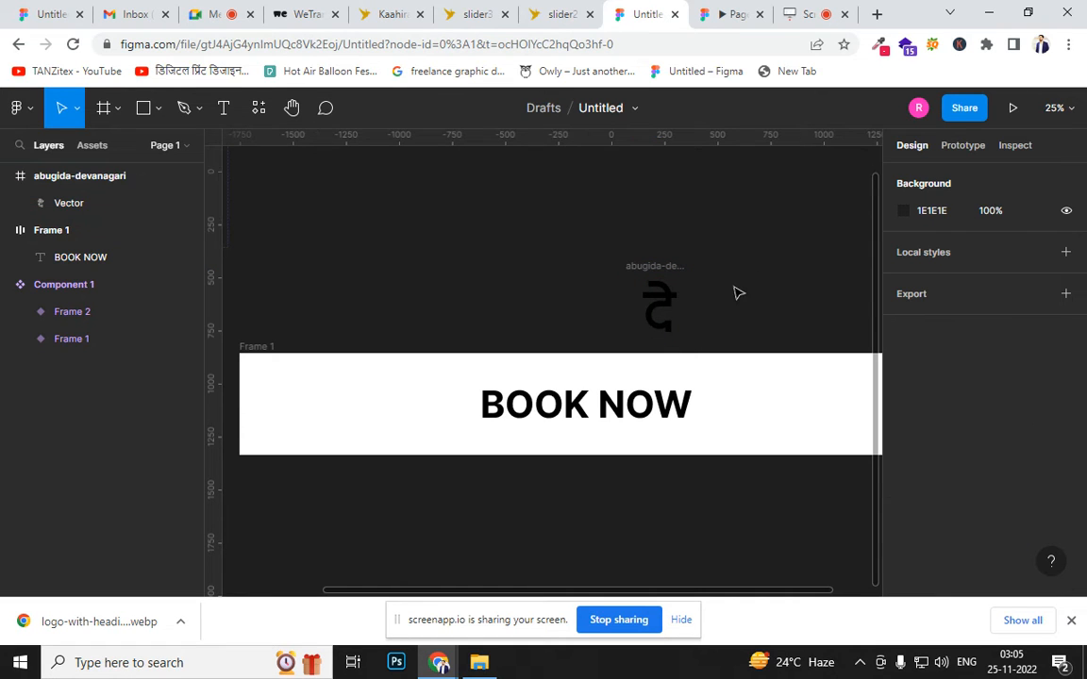
{"action": "left_click_drag", "start_coordinate": [717, 294], "coordinate": [643, 284]}
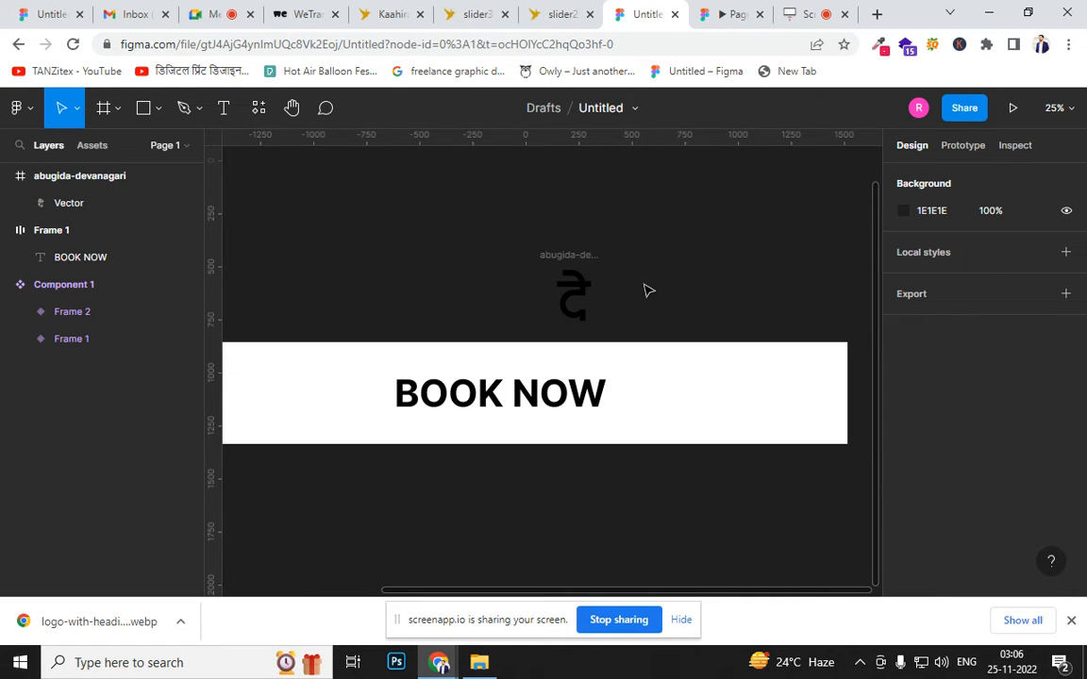
{"action": "left_click", "coordinate": [569, 322]}
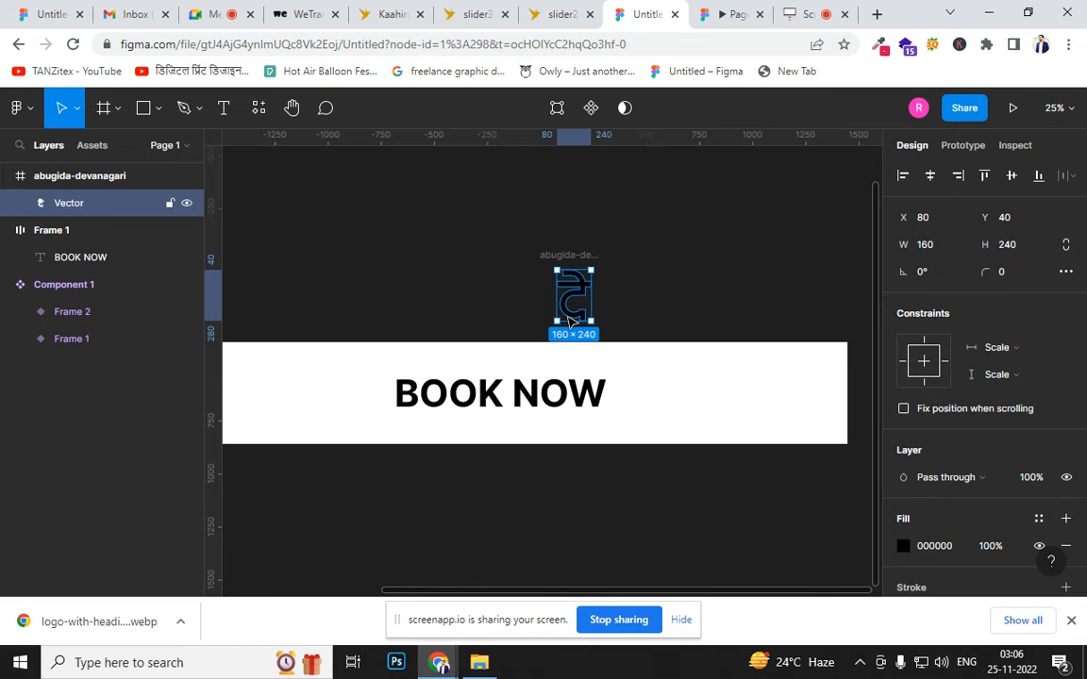
{"action": "left_click", "coordinate": [633, 316]}
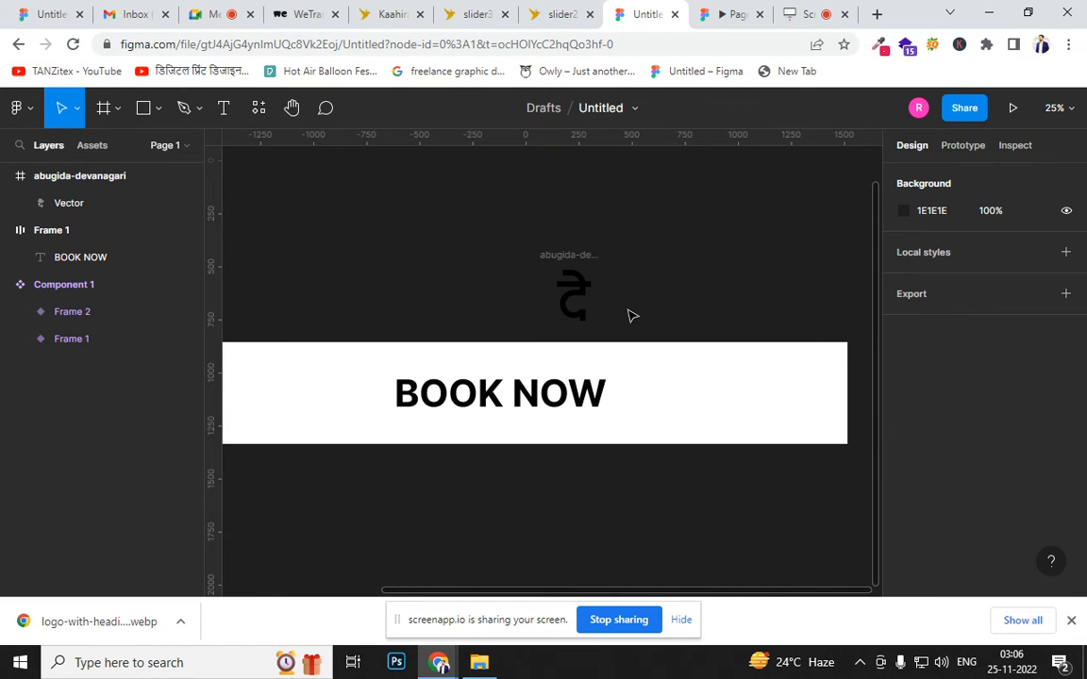
{"action": "left_click_drag", "start_coordinate": [628, 305], "coordinate": [575, 302]}
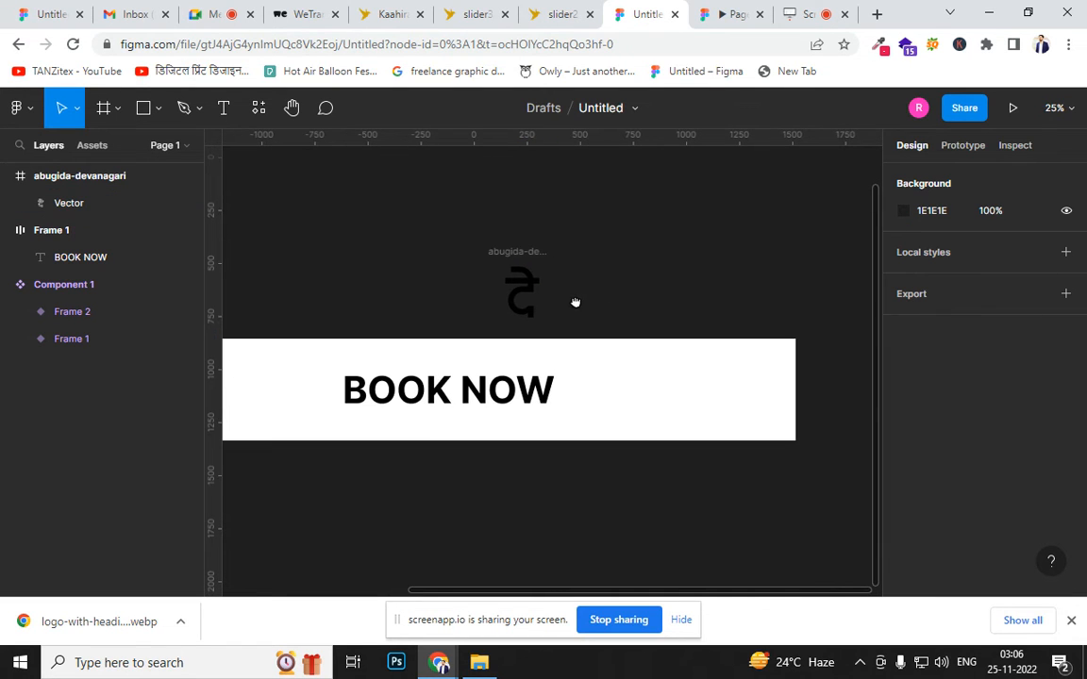
Move the icon's vector into the Frame 1 auto layout and place it after the BOOK NOW text
{"action": "left_click", "coordinate": [522, 292]}
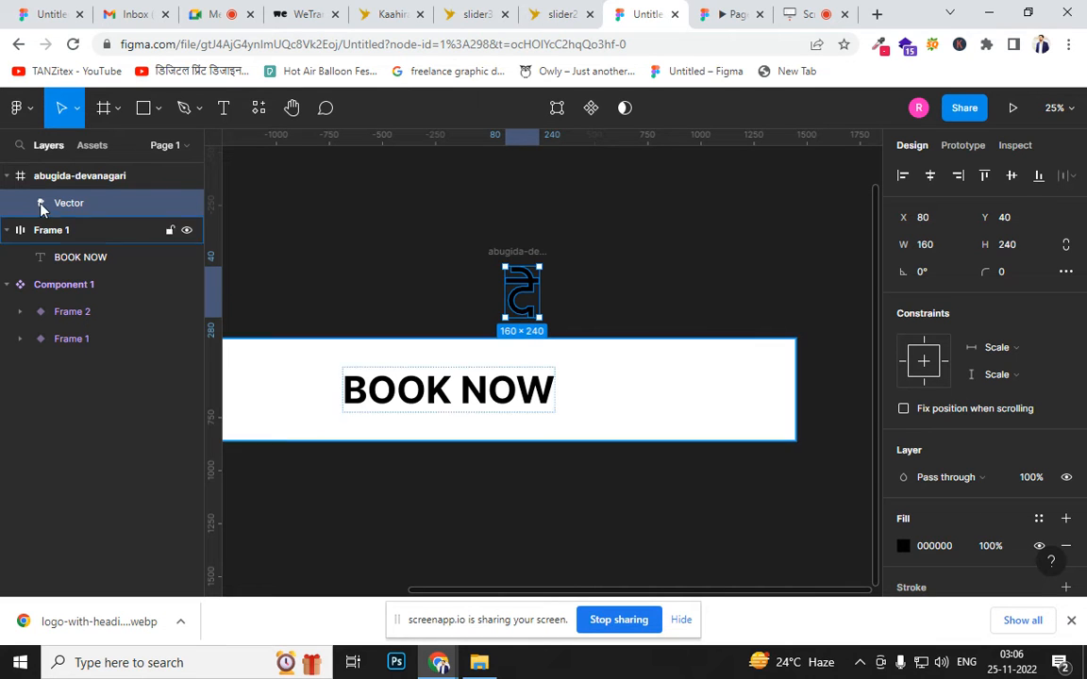
{"action": "left_click_drag", "start_coordinate": [55, 250], "coordinate": [57, 247]}
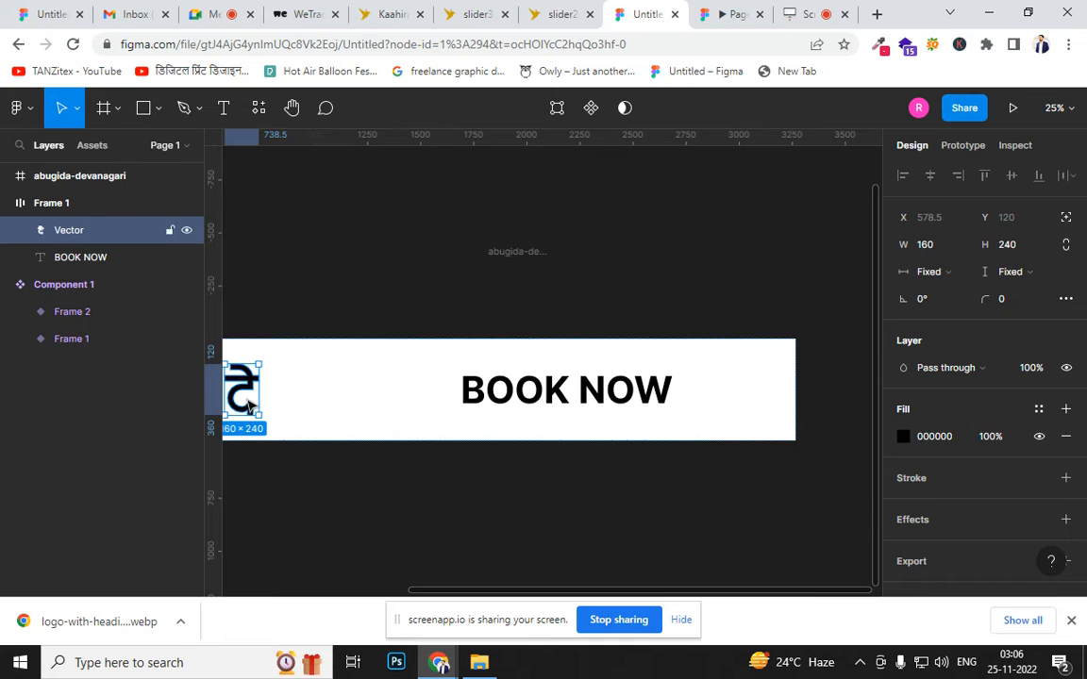
{"action": "left_click_drag", "start_coordinate": [245, 395], "coordinate": [696, 400]}
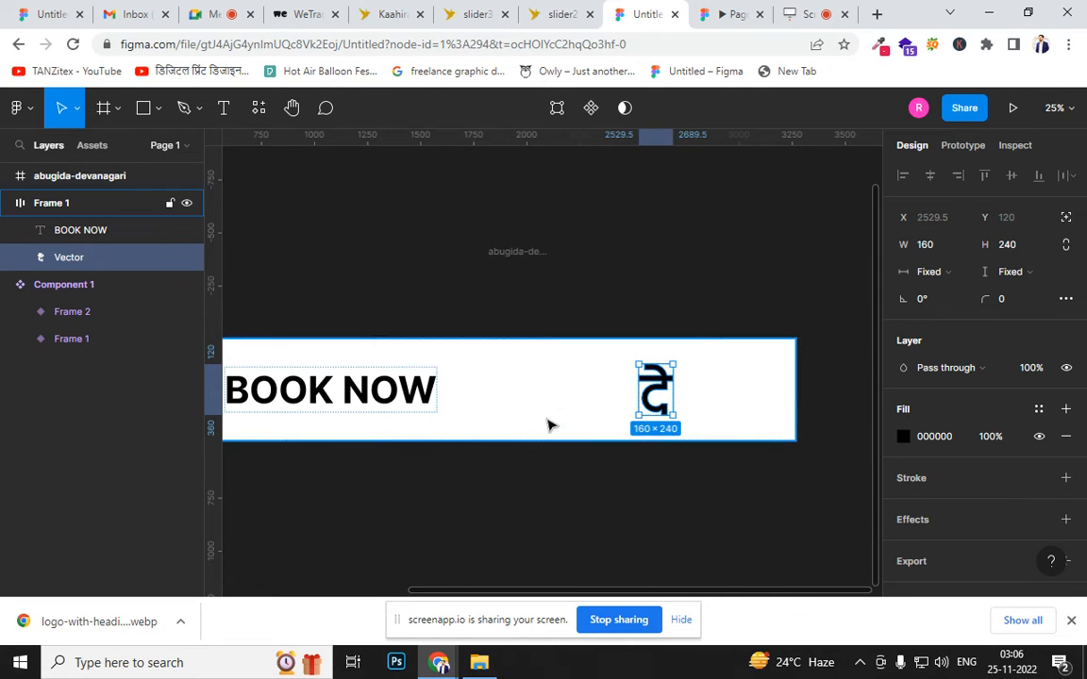
{"action": "left_click_drag", "start_coordinate": [654, 376], "coordinate": [609, 424]}
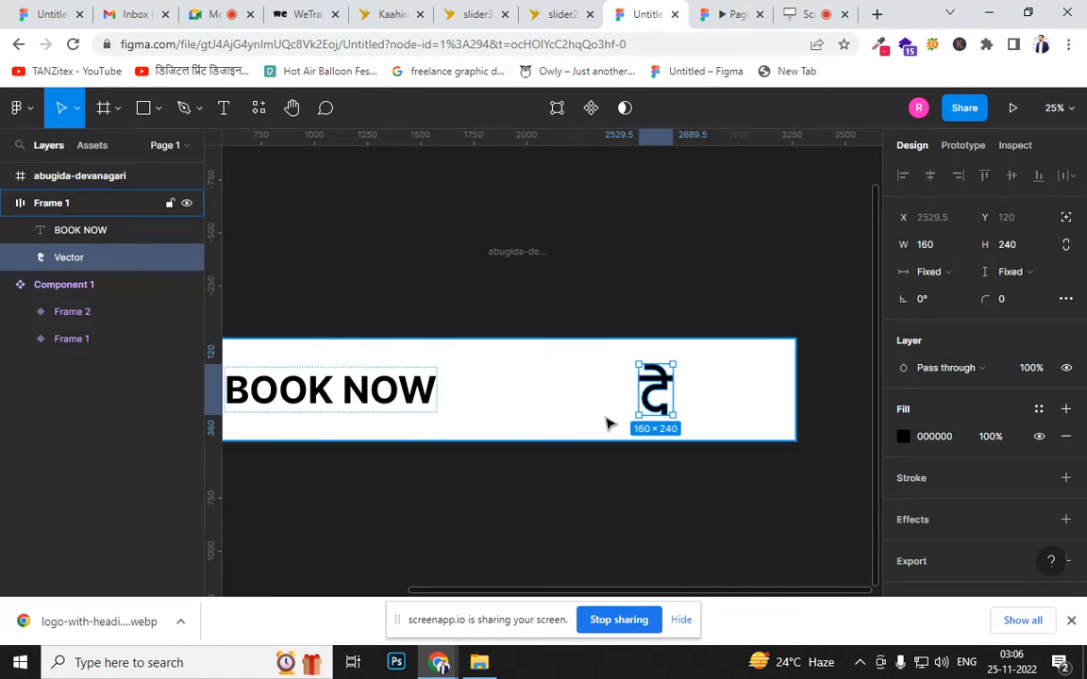
{"action": "left_click", "coordinate": [522, 514]}
{"action": "left_click_drag", "start_coordinate": [393, 454], "coordinate": [628, 407]}
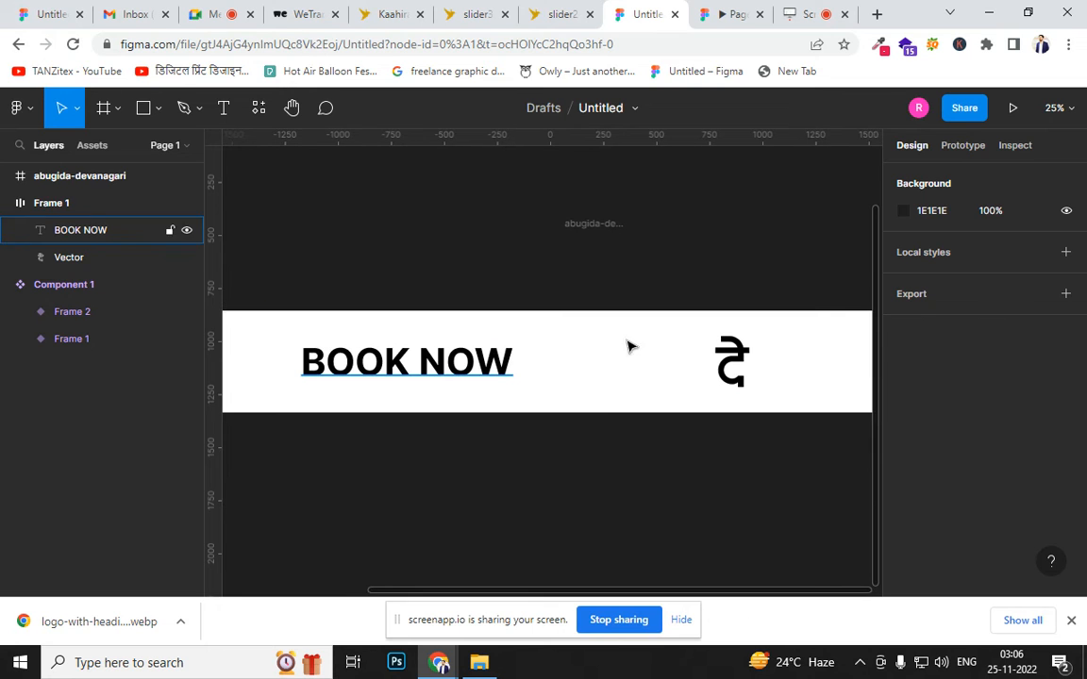
{"action": "left_click", "coordinate": [732, 363]}
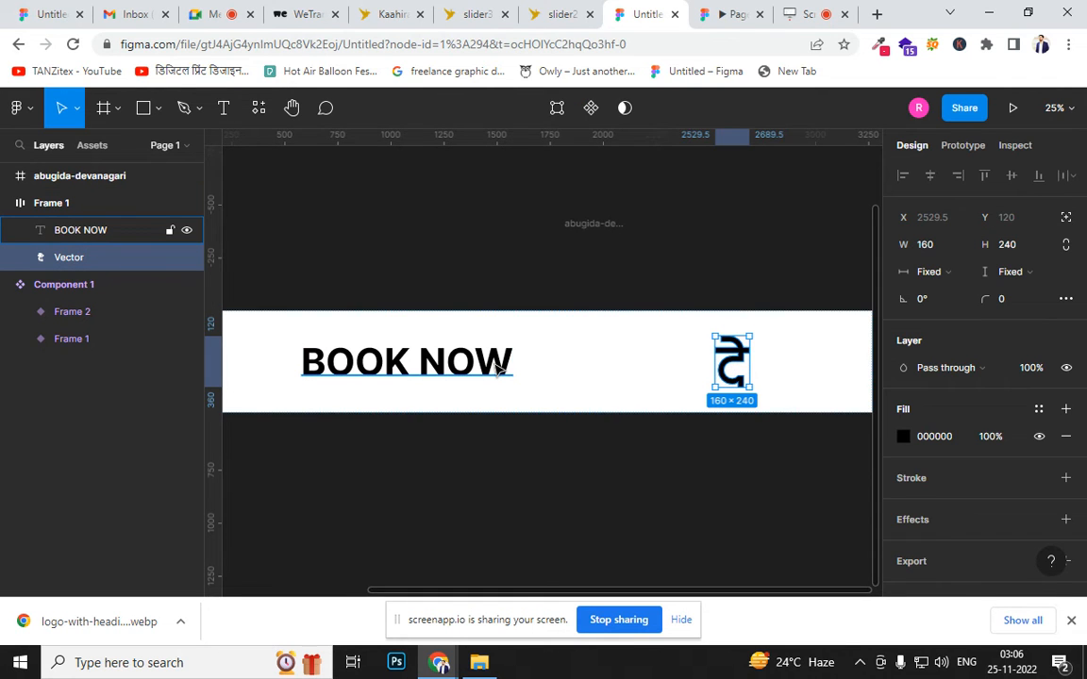
Narrow Frame 1 from its left edge to a width of about 2208
{"action": "left_click", "coordinate": [296, 315]}
{"action": "scroll", "coordinate": [312, 320], "scroll_direction": "left", "scroll_amount": 2}
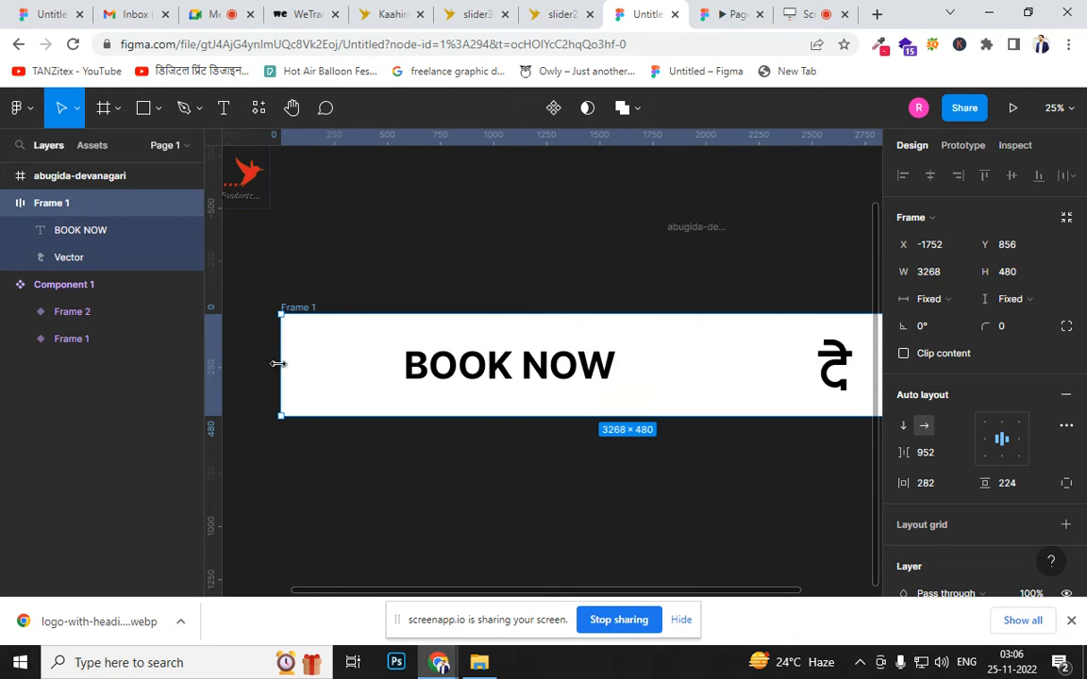
{"action": "left_click_drag", "start_coordinate": [277, 365], "coordinate": [501, 375]}
{"action": "left_click", "coordinate": [682, 491]}
{"action": "left_click_drag", "start_coordinate": [665, 489], "coordinate": [473, 490]}
Reduce Frame 1's auto layout spacing between BOOK NOW and the icon to about 392
{"action": "left_click", "coordinate": [623, 374]}
{"action": "left_click", "coordinate": [534, 368]}
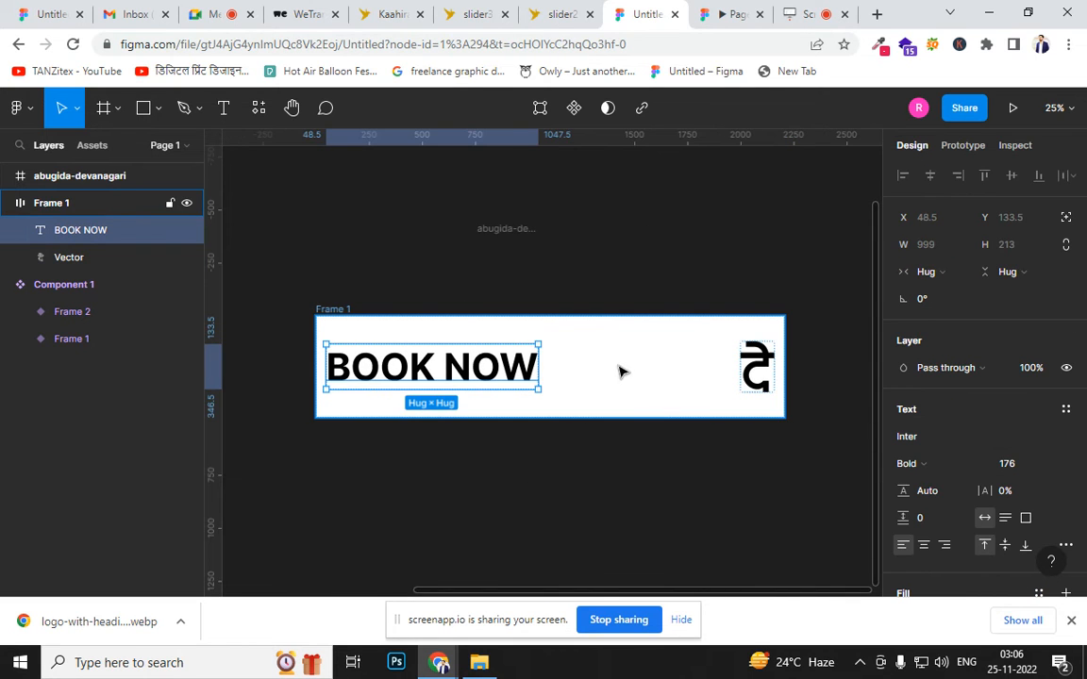
{"action": "left_click", "coordinate": [625, 371]}
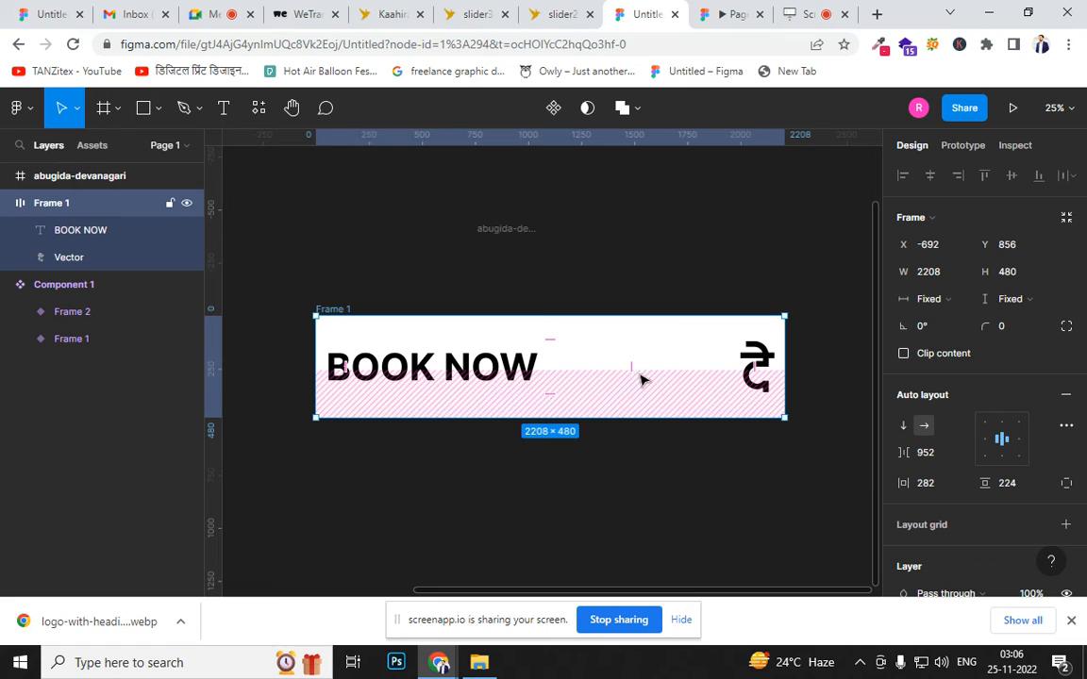
{"action": "left_click_drag", "start_coordinate": [631, 364], "coordinate": [571, 367]}
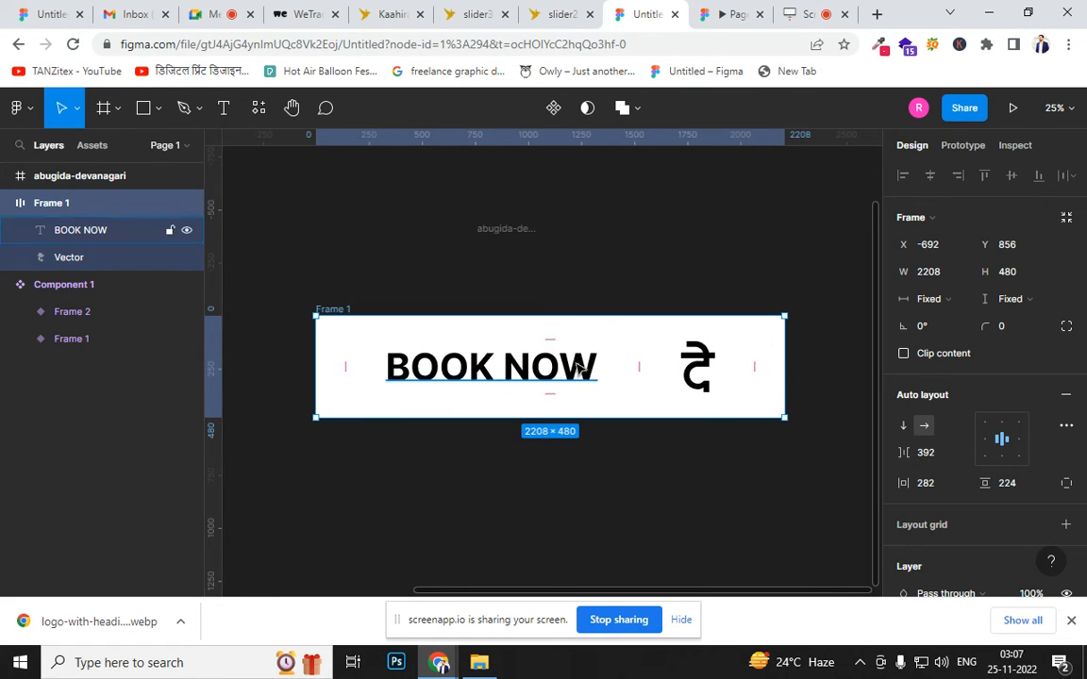
Delete the icon's vector from Frame 1, leaving the BOOK NOW text on its own
{"action": "left_click", "coordinate": [643, 289]}
{"action": "left_click", "coordinate": [700, 387]}
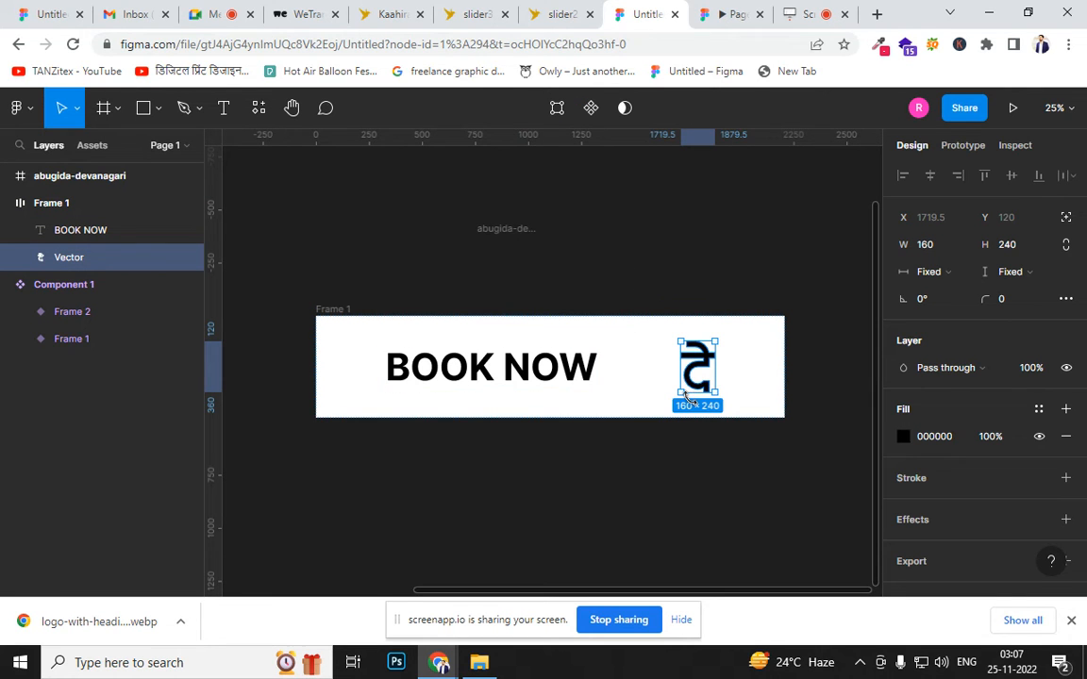
{"action": "key", "text": "Delete"}
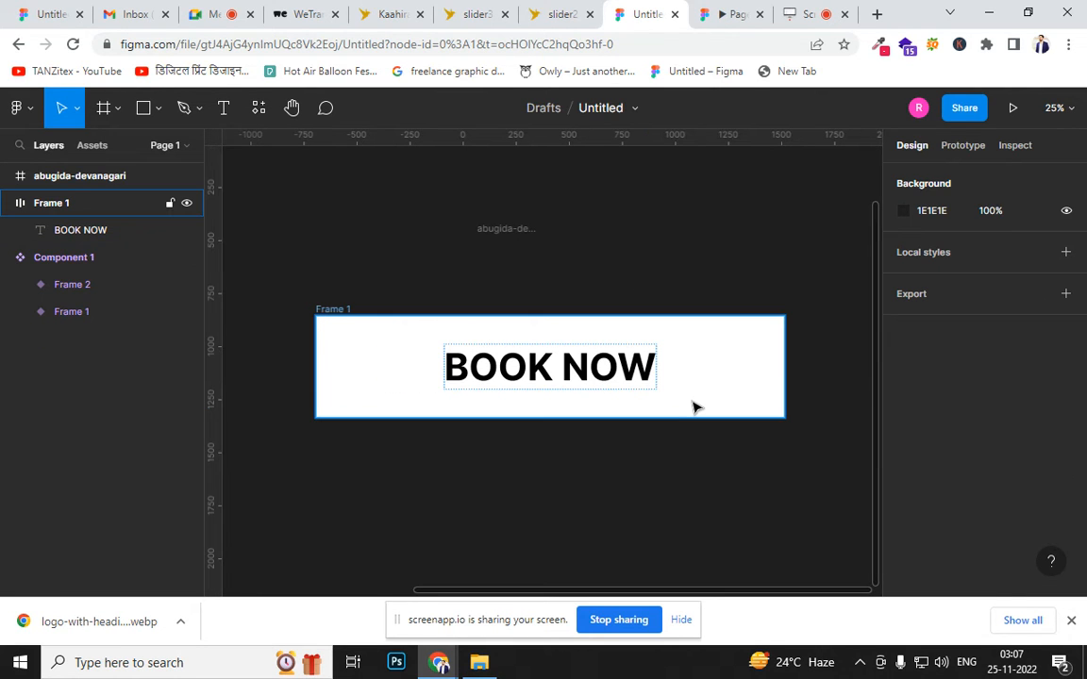
{"action": "key", "text": "Escape"}
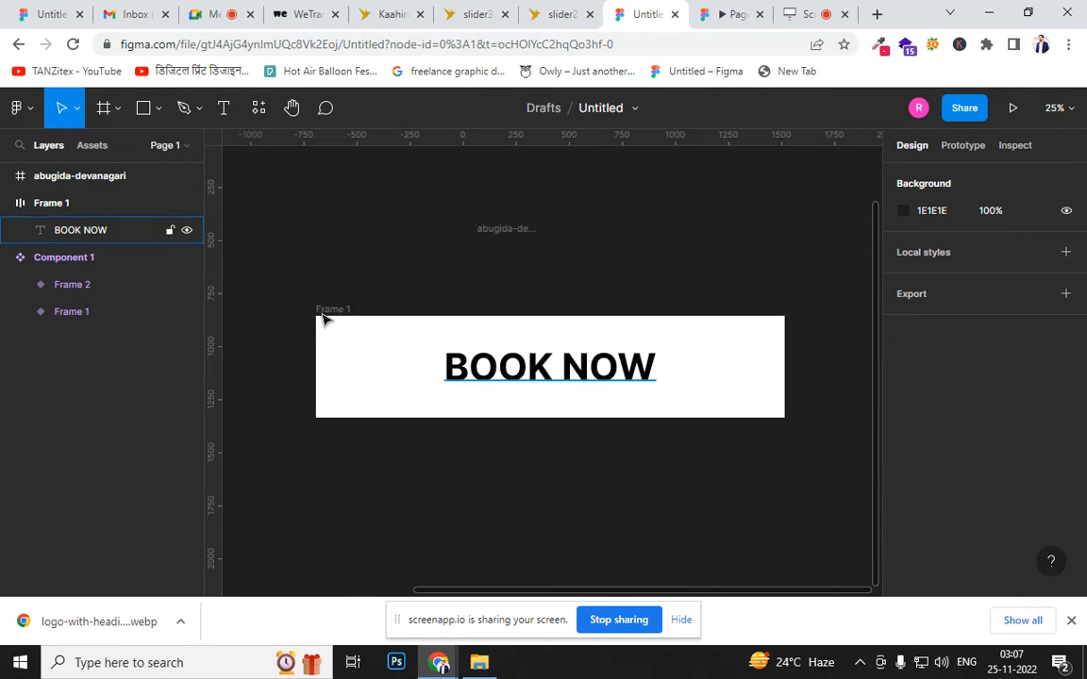
Add a separate text layer reading R on the canvas below Frame 1
{"action": "left_click", "coordinate": [223, 107]}
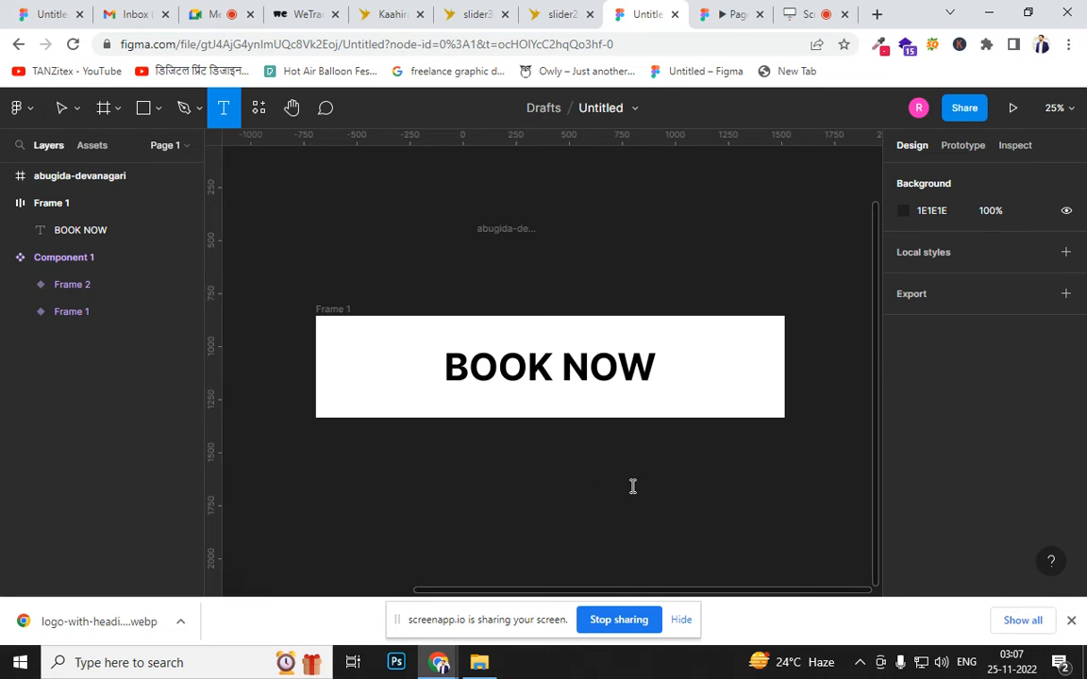
{"action": "left_click", "coordinate": [632, 486]}
{"action": "type", "text": "r"}
{"action": "key", "text": "BackSpace"}
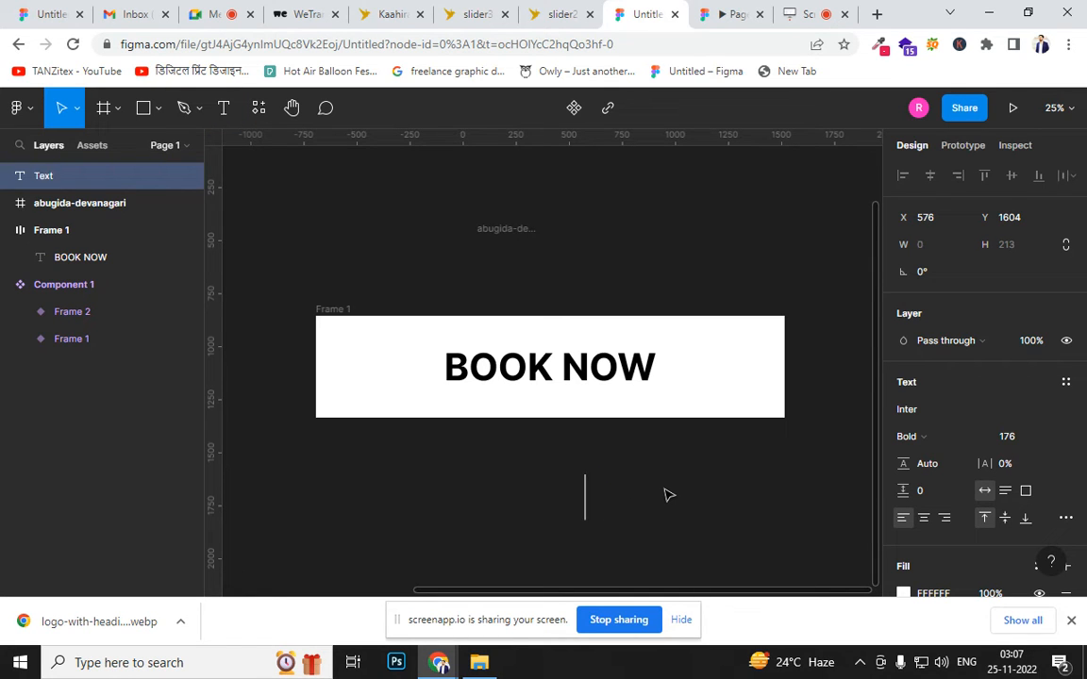
{"action": "type", "text": "R"}
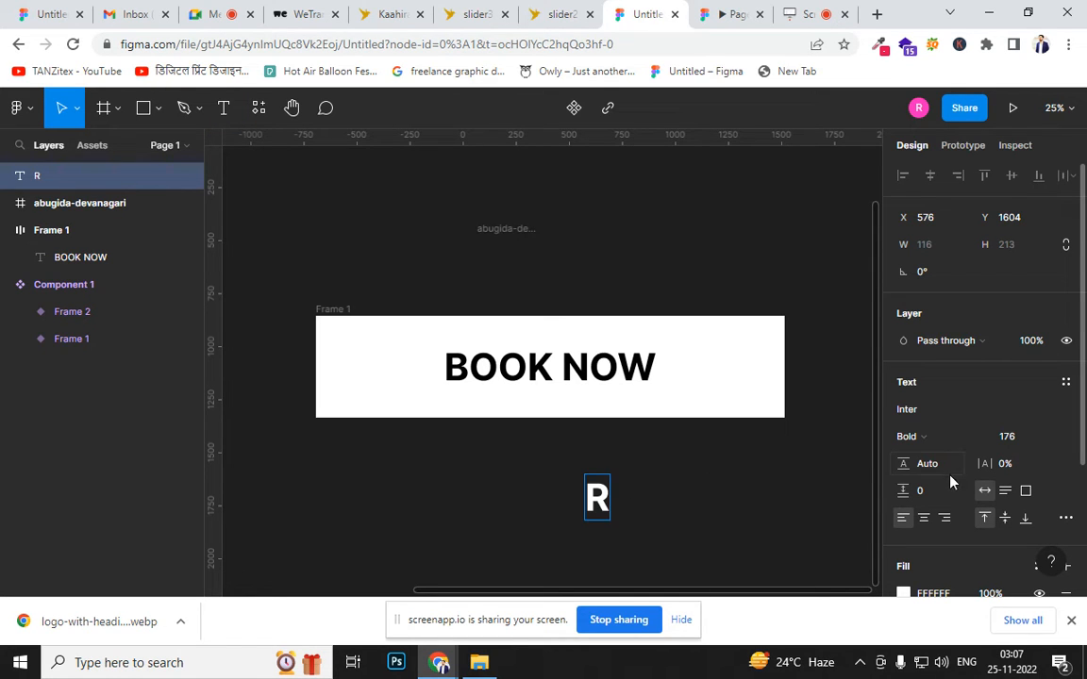
Change the R text's fill to black (000000) from the document colors and close the color picker
{"action": "left_click", "coordinate": [903, 594]}
{"action": "left_click", "coordinate": [806, 303]}
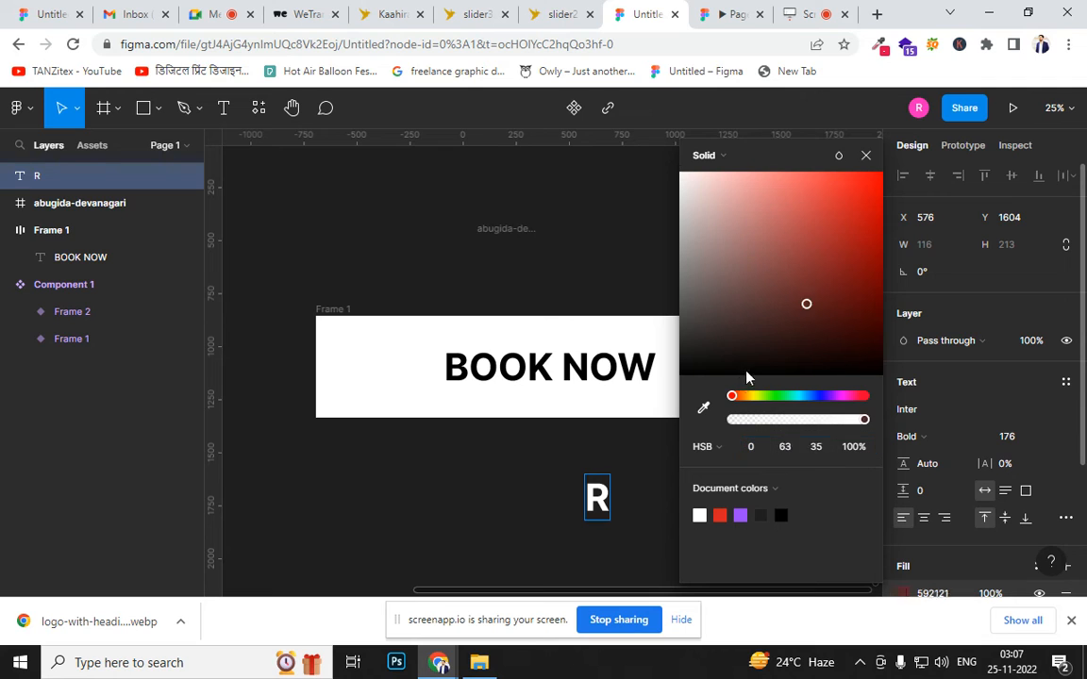
{"action": "left_click_drag", "start_coordinate": [806, 303], "coordinate": [737, 372]}
{"action": "left_click", "coordinate": [699, 515]}
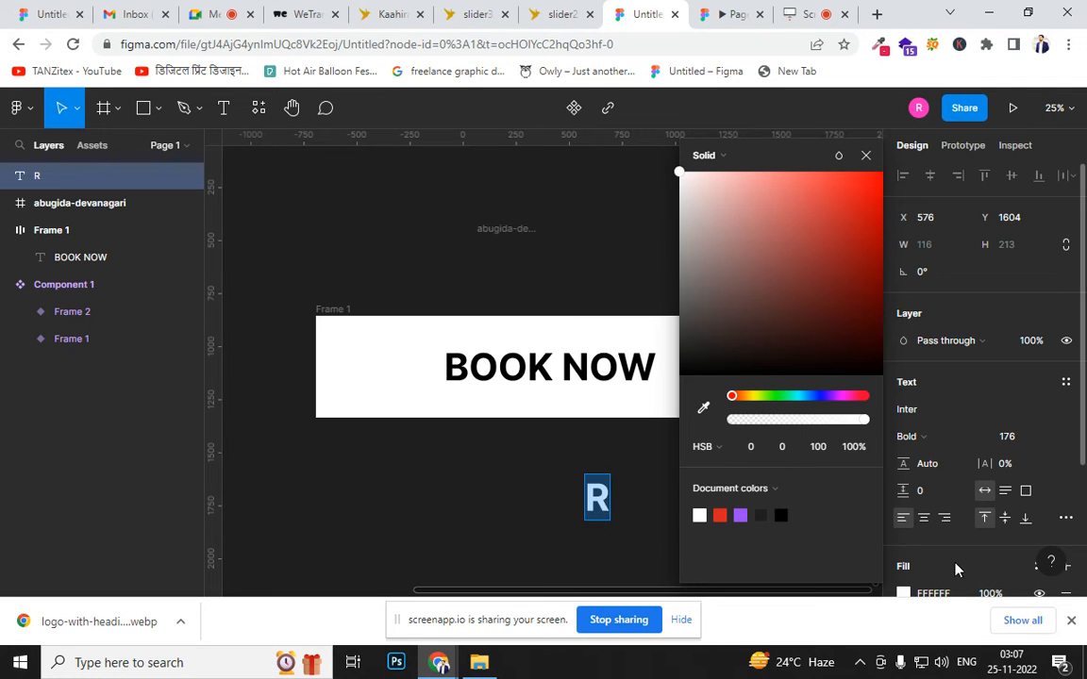
{"action": "left_click", "coordinate": [782, 515]}
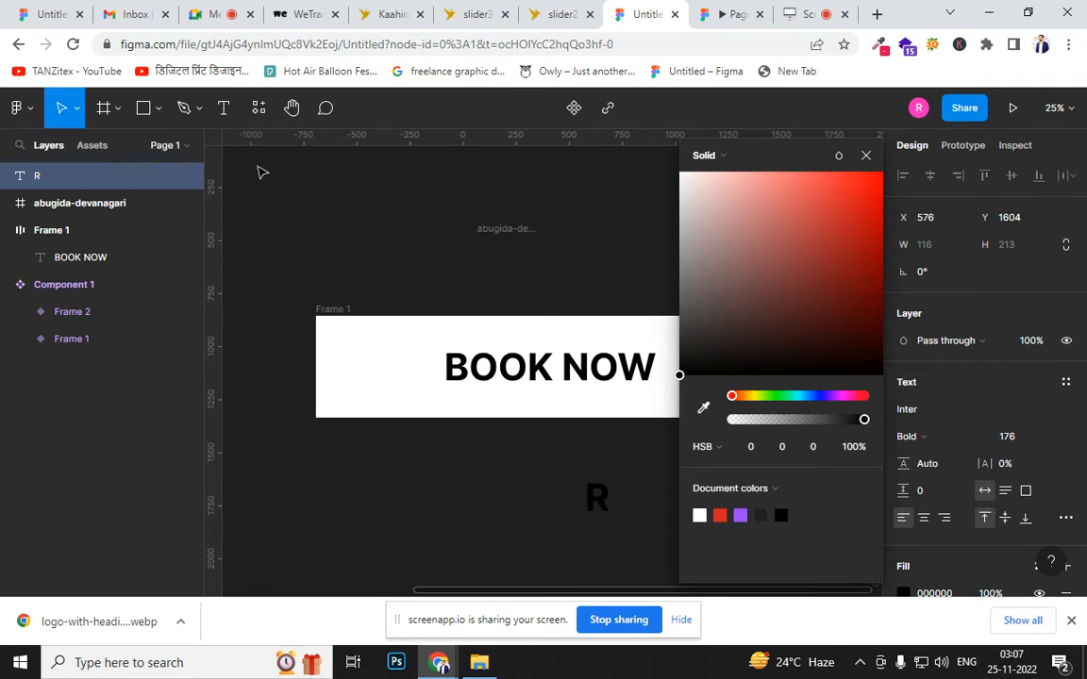
{"action": "left_click", "coordinate": [866, 155]}
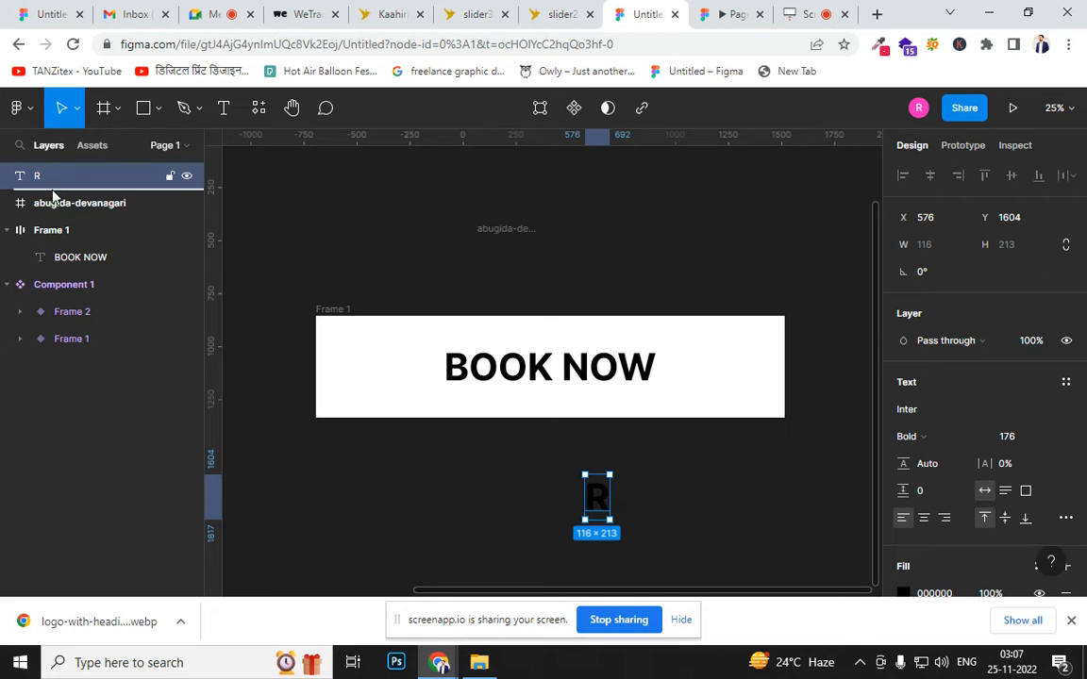
Move the R text layer into Frame 1 after BOOK NOW and change its text to >
{"action": "left_click_drag", "start_coordinate": [53, 235], "coordinate": [53, 234]}
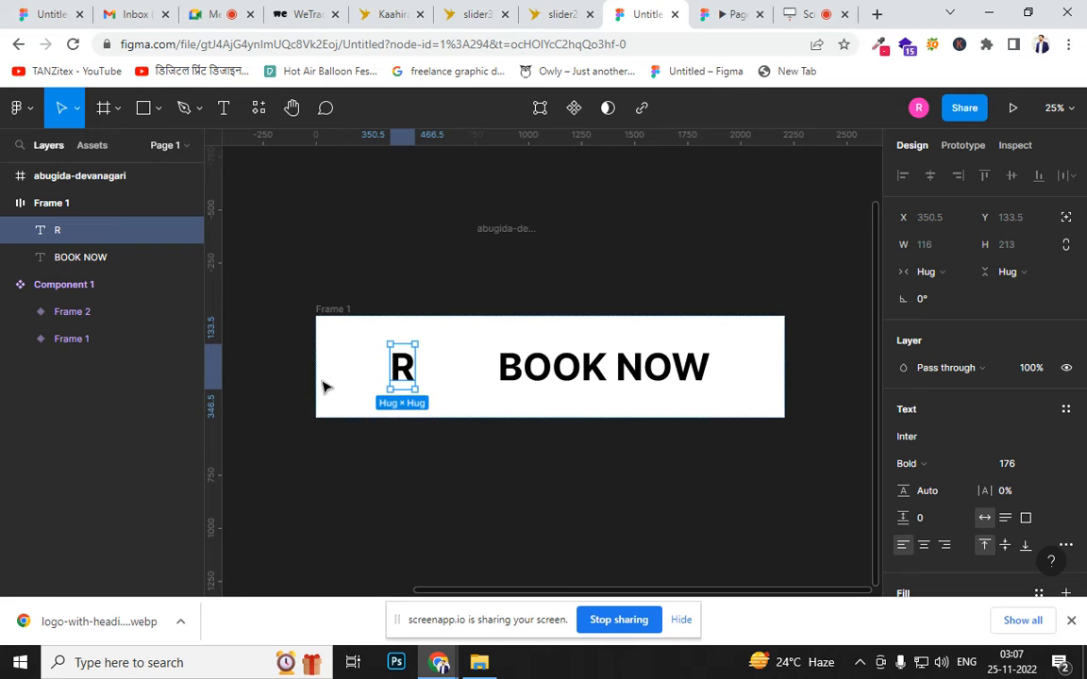
{"action": "left_click_drag", "start_coordinate": [401, 366], "coordinate": [681, 369]}
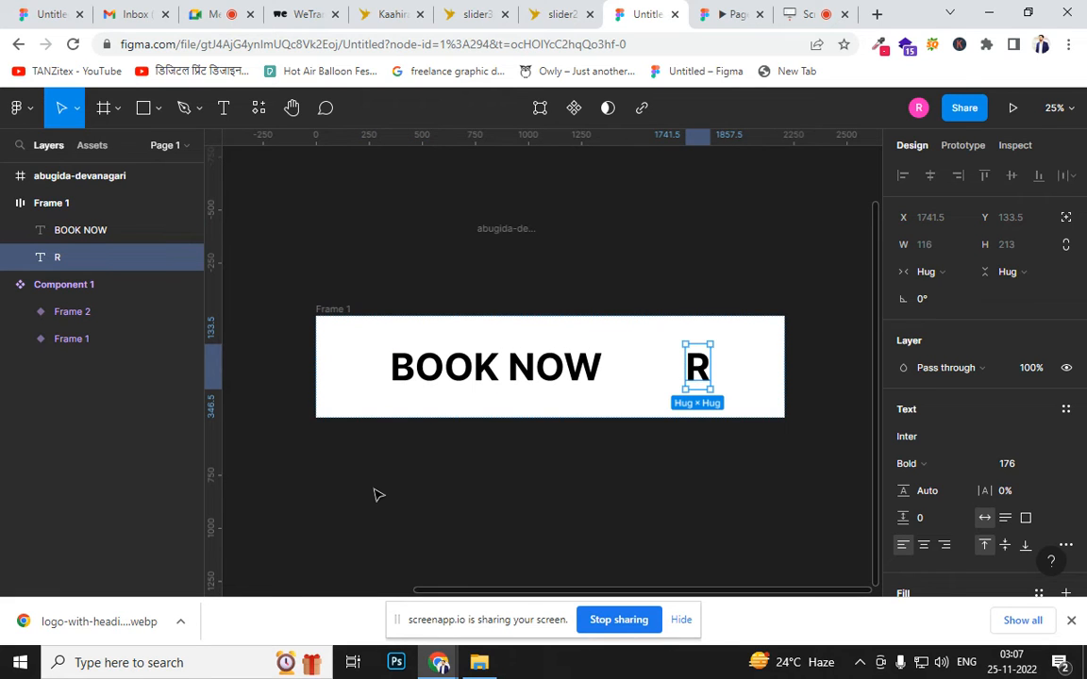
{"action": "double_click", "coordinate": [703, 368]}
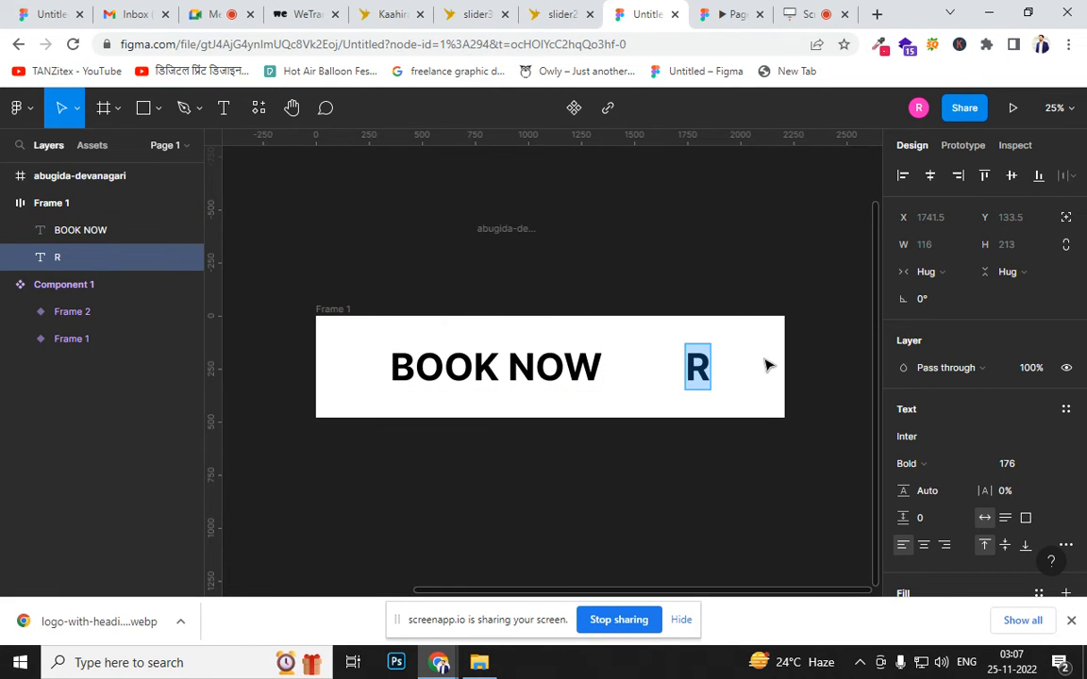
{"action": "type", "text": ">>"}
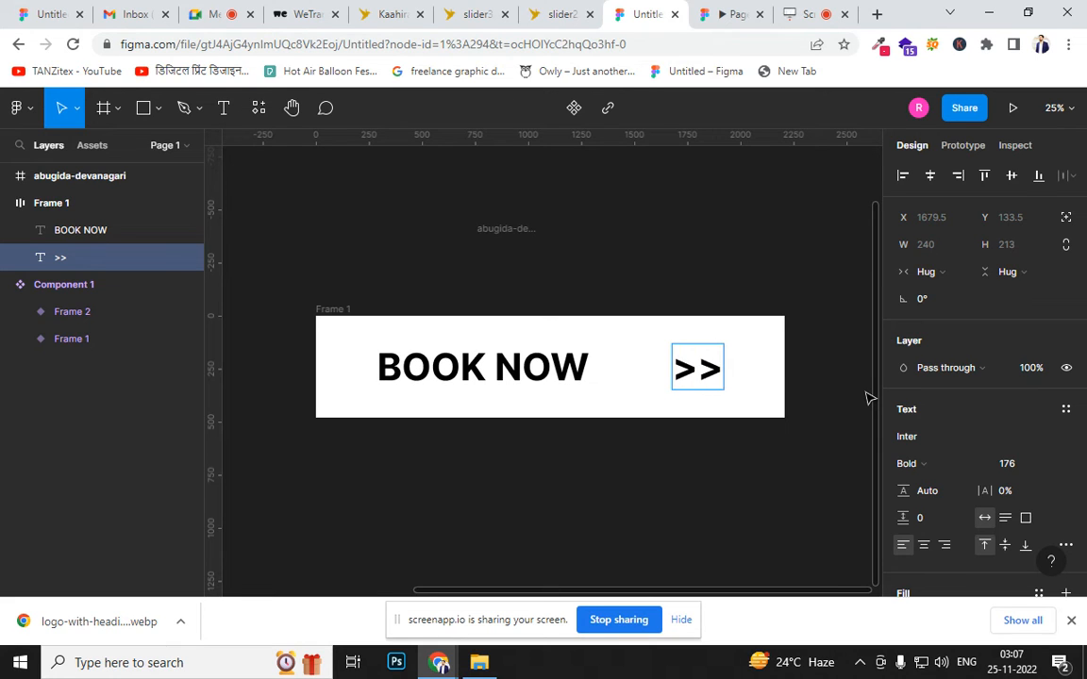
{"action": "key", "text": "BackSpace"}
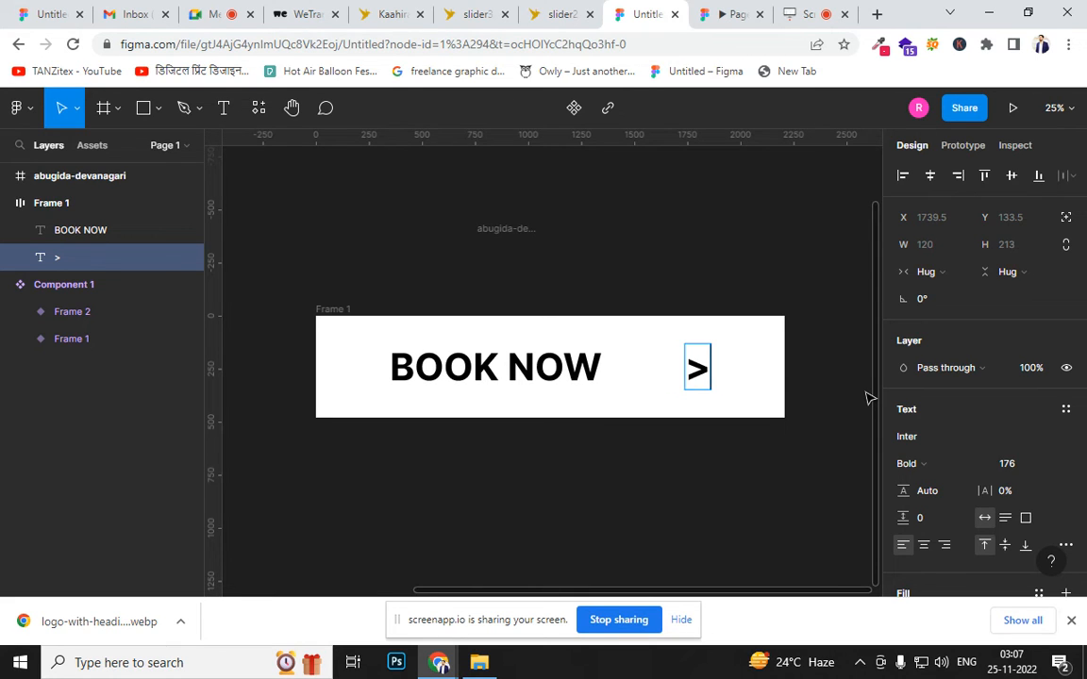
{"action": "key", "text": "ctrl+a"}
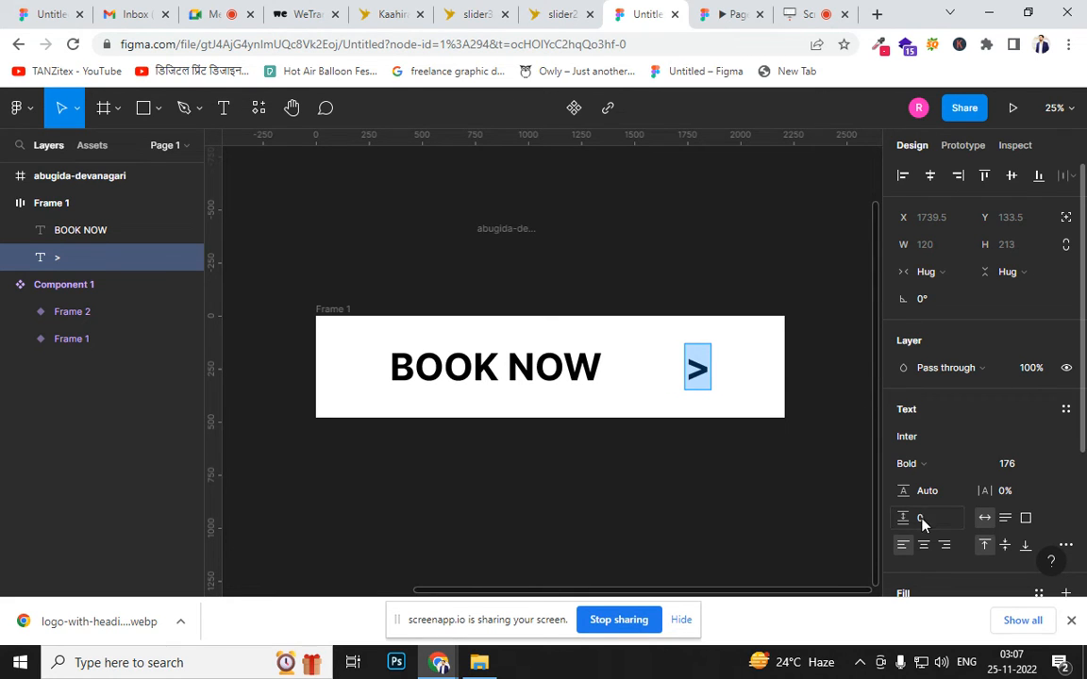
Enlarge Frame 1 to a height of 1920 and stack its contents vertically with a spacing of about 152
{"action": "left_click", "coordinate": [331, 310]}
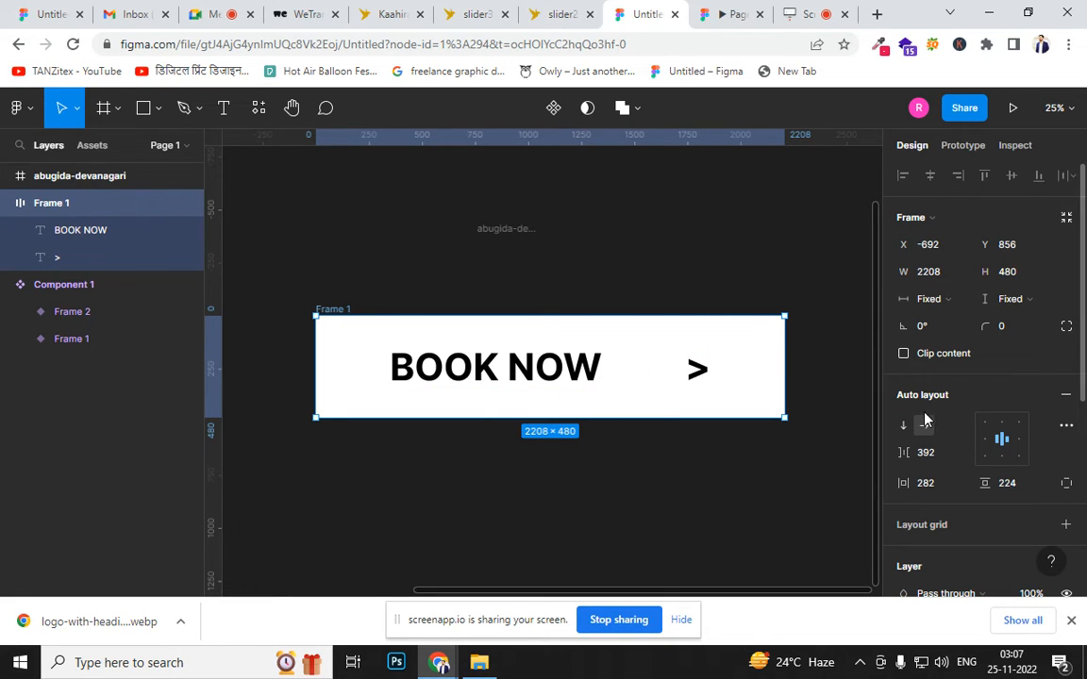
{"action": "left_click_drag", "start_coordinate": [553, 418], "coordinate": [567, 600]}
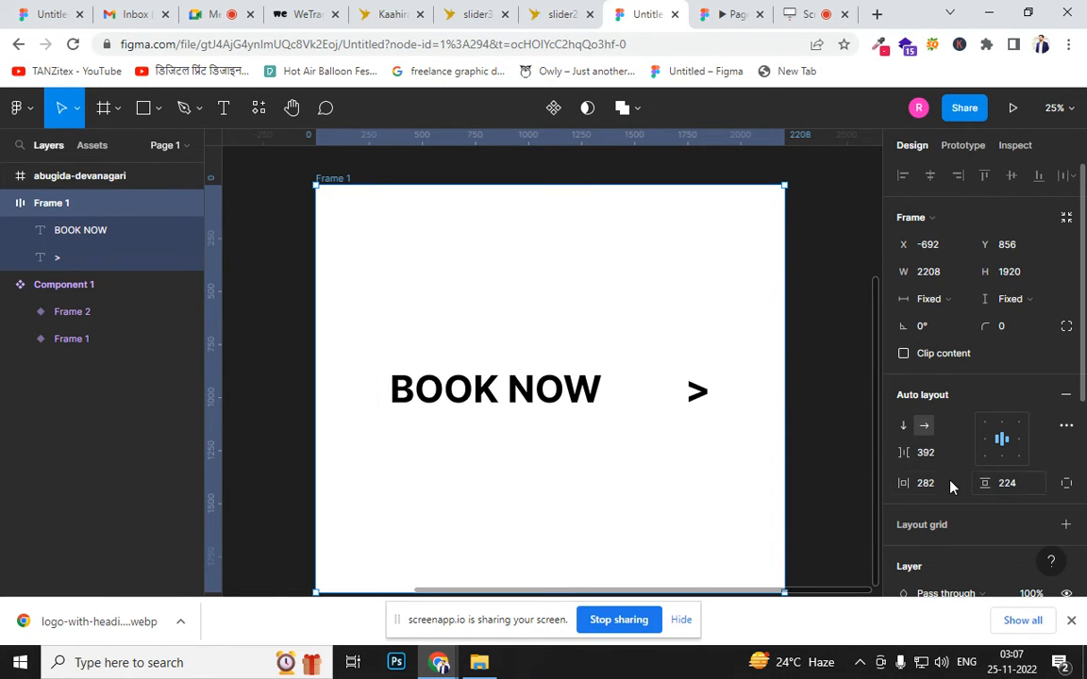
{"action": "left_click", "coordinate": [903, 426]}
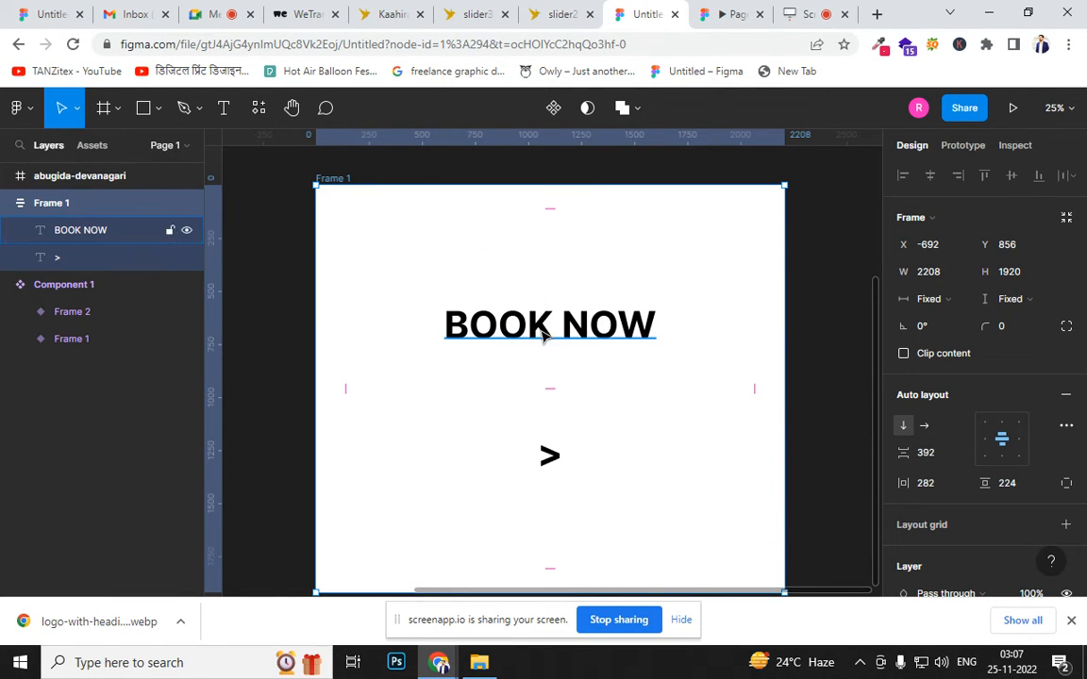
{"action": "mouse_move", "coordinate": [546, 379]}
{"action": "left_mouse_down"}
{"action": "mouse_move", "coordinate": [553, 365]}
{"action": "mouse_move", "coordinate": [552, 433]}
{"action": "mouse_move", "coordinate": [565, 360]}
{"action": "left_mouse_up"}
Rotate the > text to about -90° so that it points down beneath BOOK NOW
{"action": "left_click", "coordinate": [555, 429]}
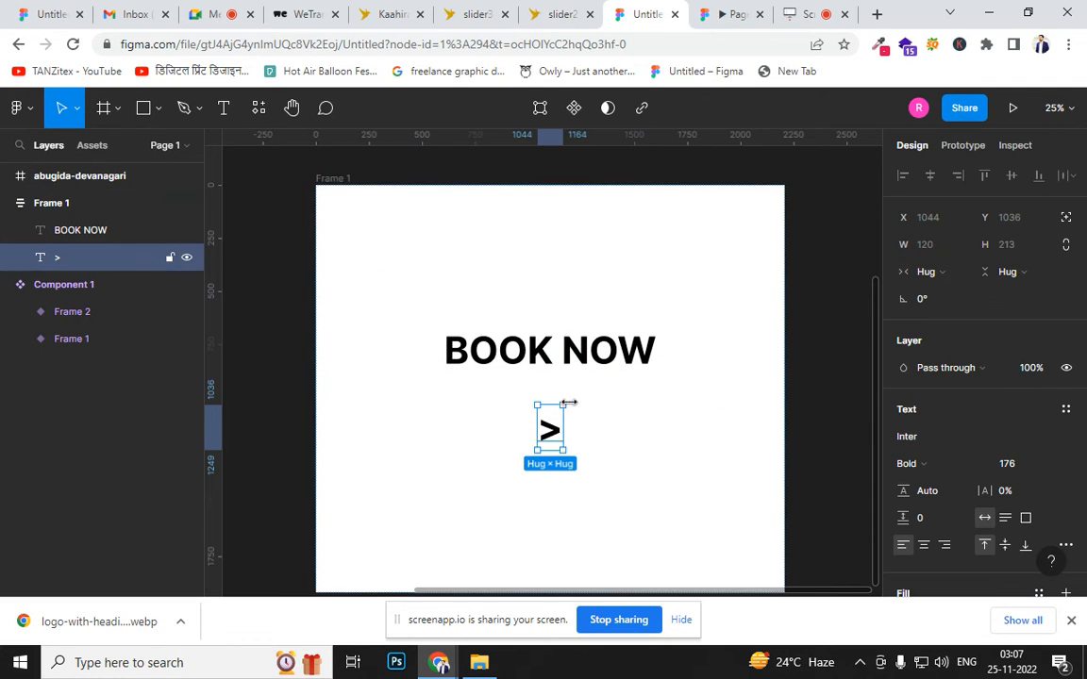
{"action": "left_click_drag", "start_coordinate": [573, 427], "coordinate": [578, 447]}
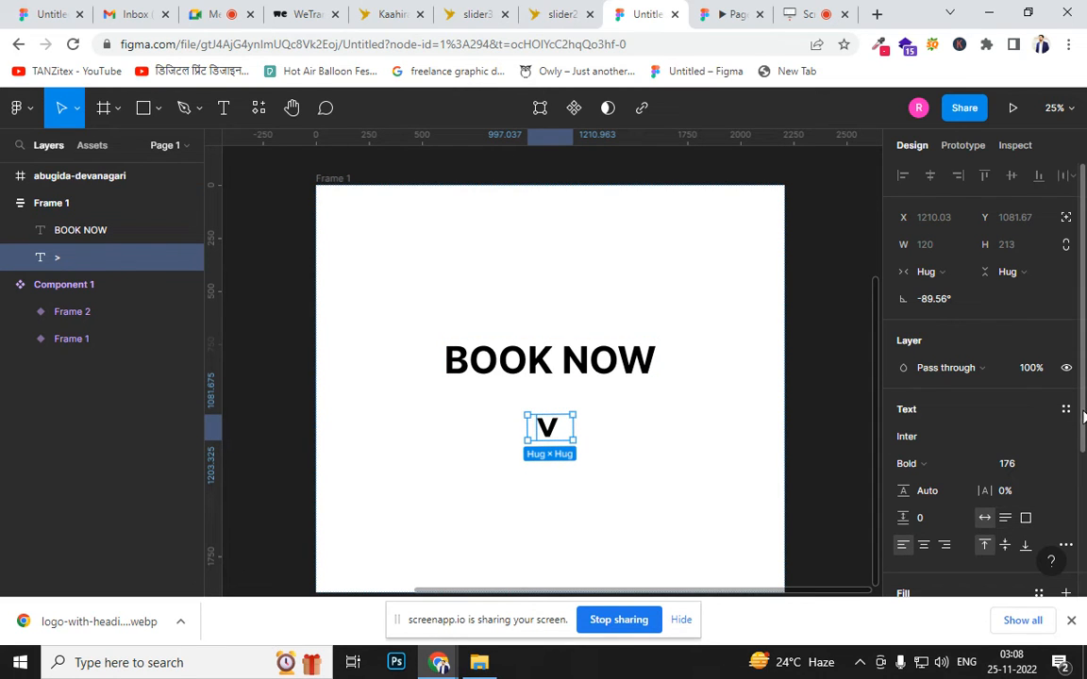
{"action": "scroll", "coordinate": [1061, 452], "scroll_direction": "down", "scroll_amount": 3}
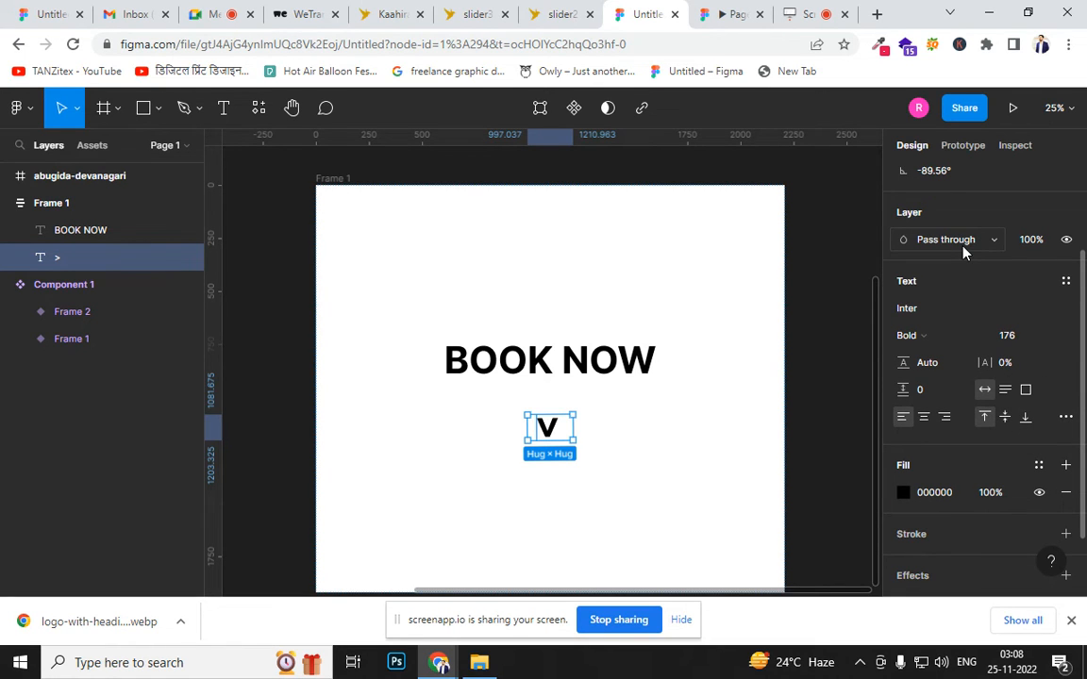
{"action": "left_click", "coordinate": [789, 368]}
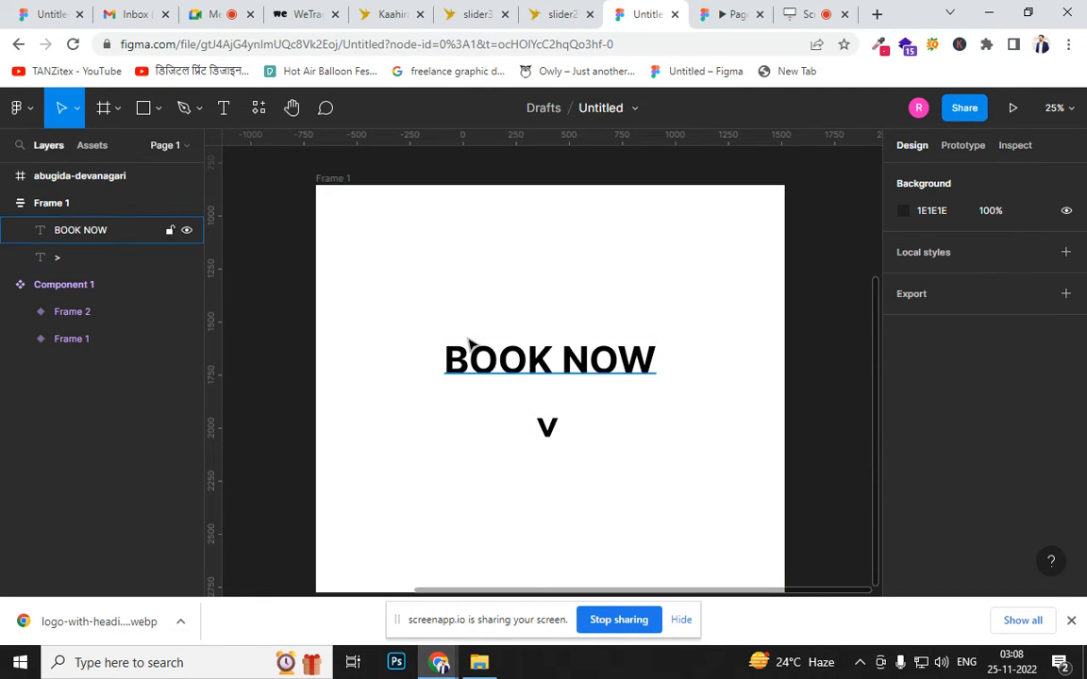
Reorder the rotated > text above BOOK NOW in Frame 1 and return it below
{"action": "left_click", "coordinate": [408, 323]}
{"action": "left_click_drag", "start_coordinate": [368, 266], "coordinate": [331, 222]}
{"action": "left_click", "coordinate": [467, 328]}
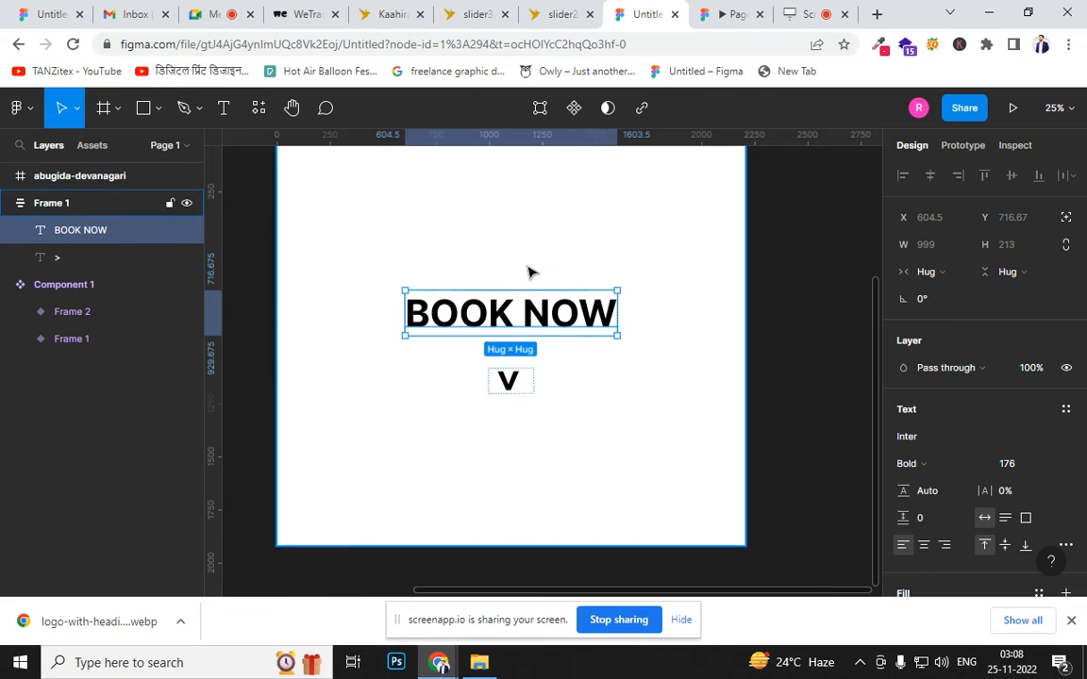
{"action": "left_click", "coordinate": [507, 381]}
{"action": "left_click", "coordinate": [533, 325]}
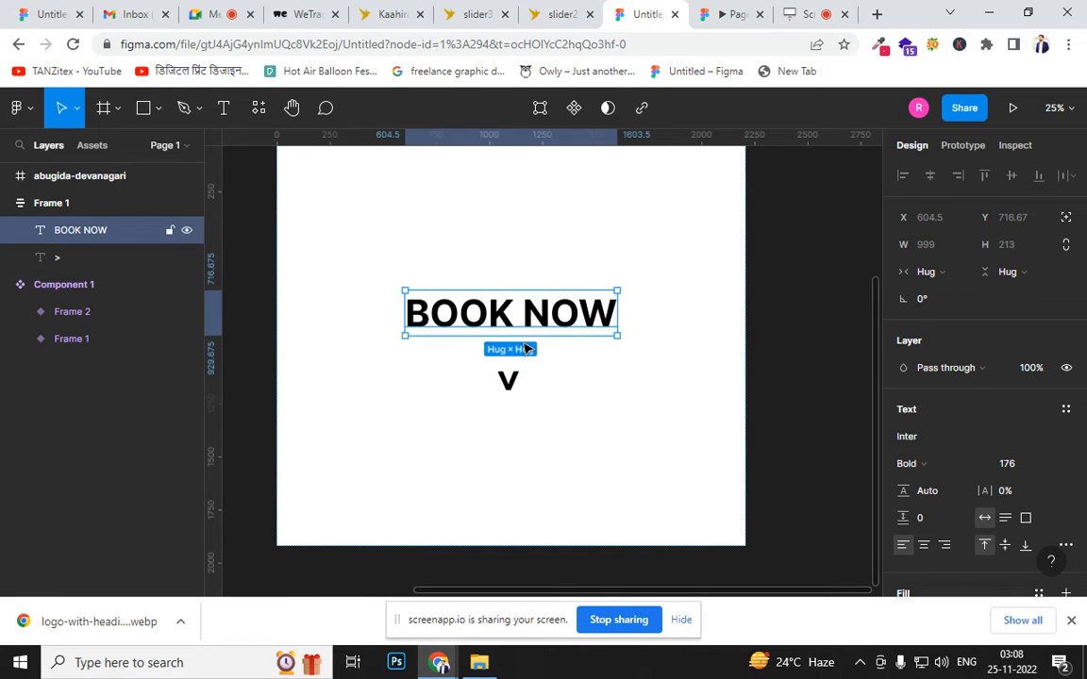
{"action": "left_click", "coordinate": [509, 380]}
{"action": "key", "text": "Up"}
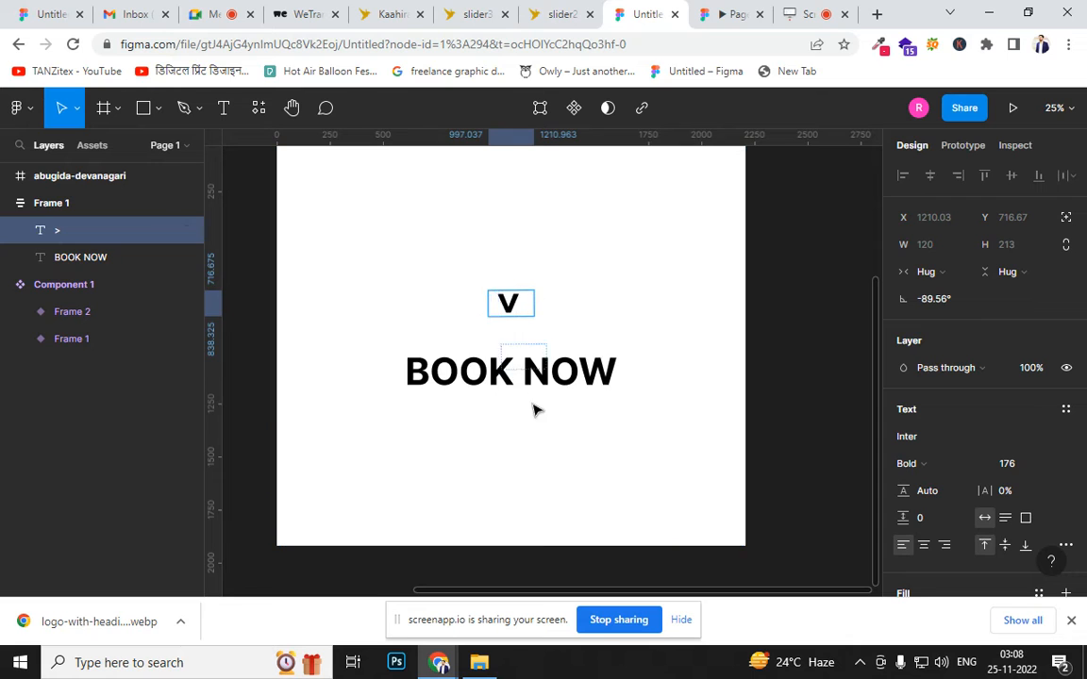
{"action": "key", "text": "Down"}
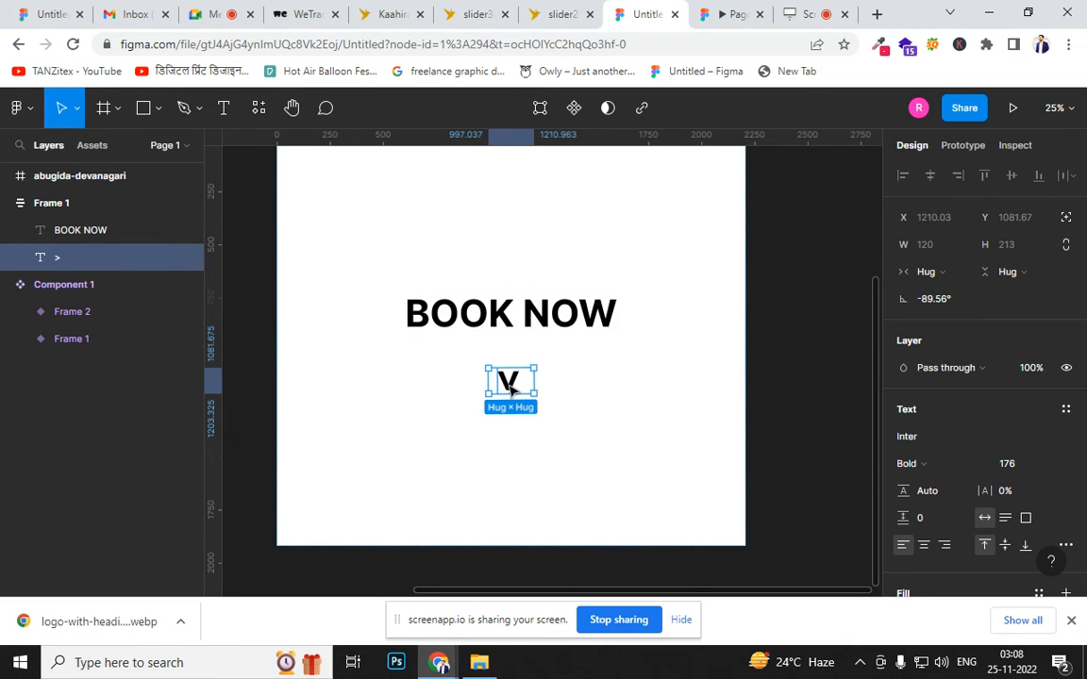
Delete the > text from Frame 1 and draw a circle about 616 × 616 above BOOK NOW
{"action": "key", "text": "Delete"}
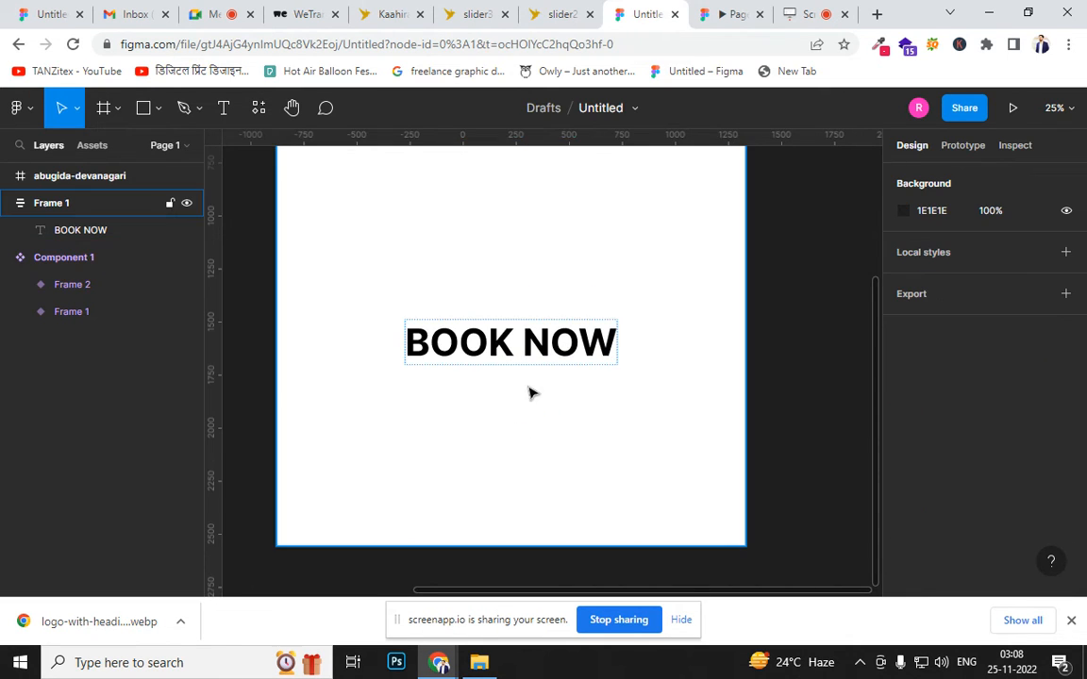
{"action": "left_click", "coordinate": [147, 107]}
{"action": "left_click", "coordinate": [158, 109]}
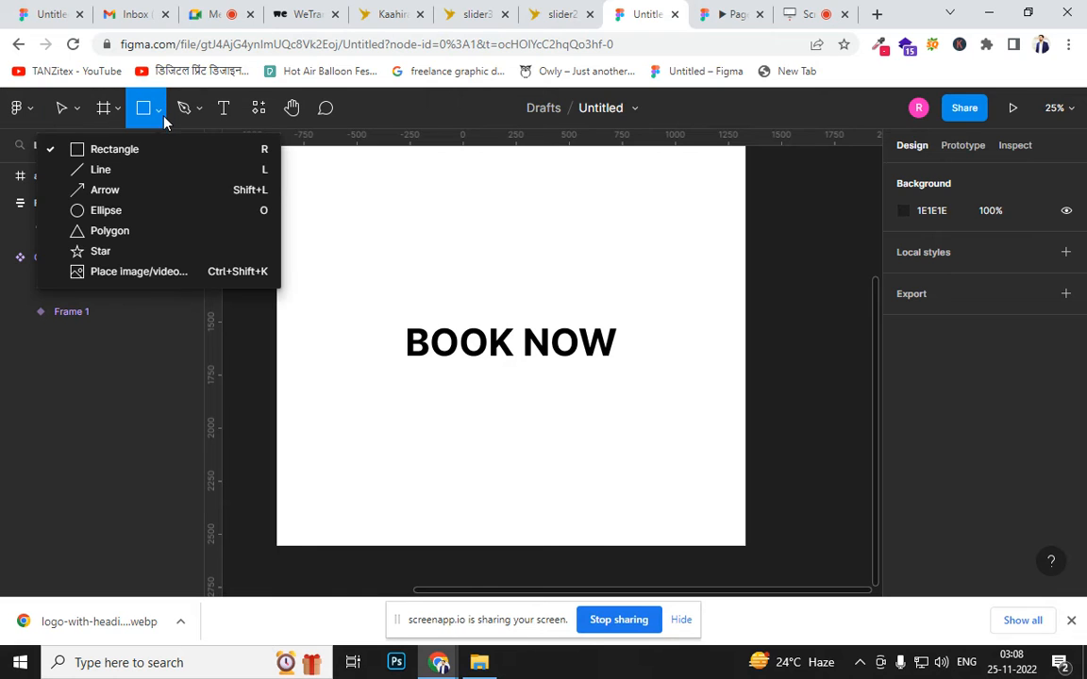
{"action": "left_click", "coordinate": [203, 211]}
{"action": "mouse_move", "coordinate": [463, 256]}
{"action": "left_mouse_down"}
{"action": "mouse_move", "coordinate": [557, 350]}
{"action": "mouse_move", "coordinate": [570, 332]}
{"action": "left_mouse_up"}
{"action": "left_click", "coordinate": [463, 483]}
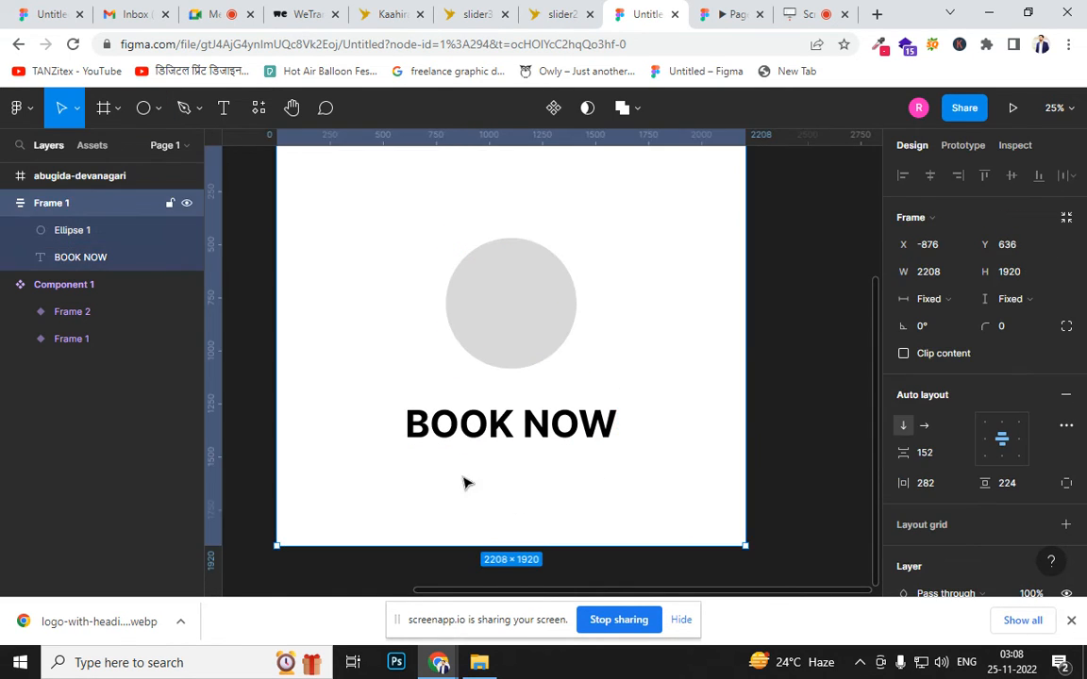
{"action": "left_click", "coordinate": [493, 345]}
{"action": "left_click_drag", "start_coordinate": [503, 343], "coordinate": [516, 247]}
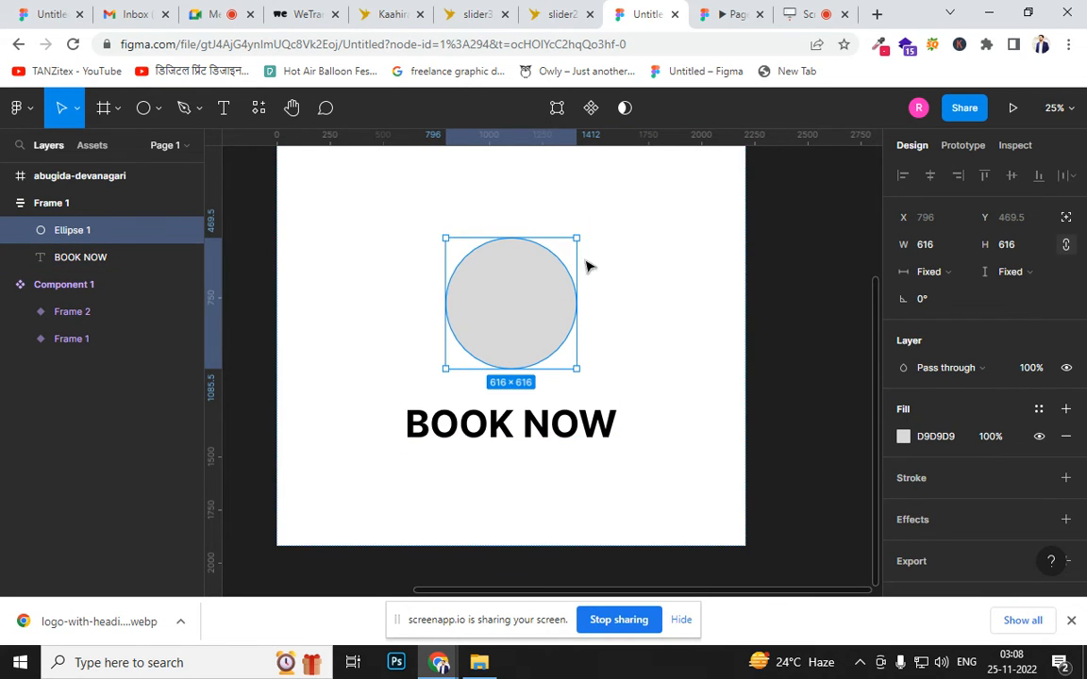
Switch Frame 1's auto layout direction to horizontal so the circle and BOOK NOW sit side by side
{"action": "left_click", "coordinate": [619, 381]}
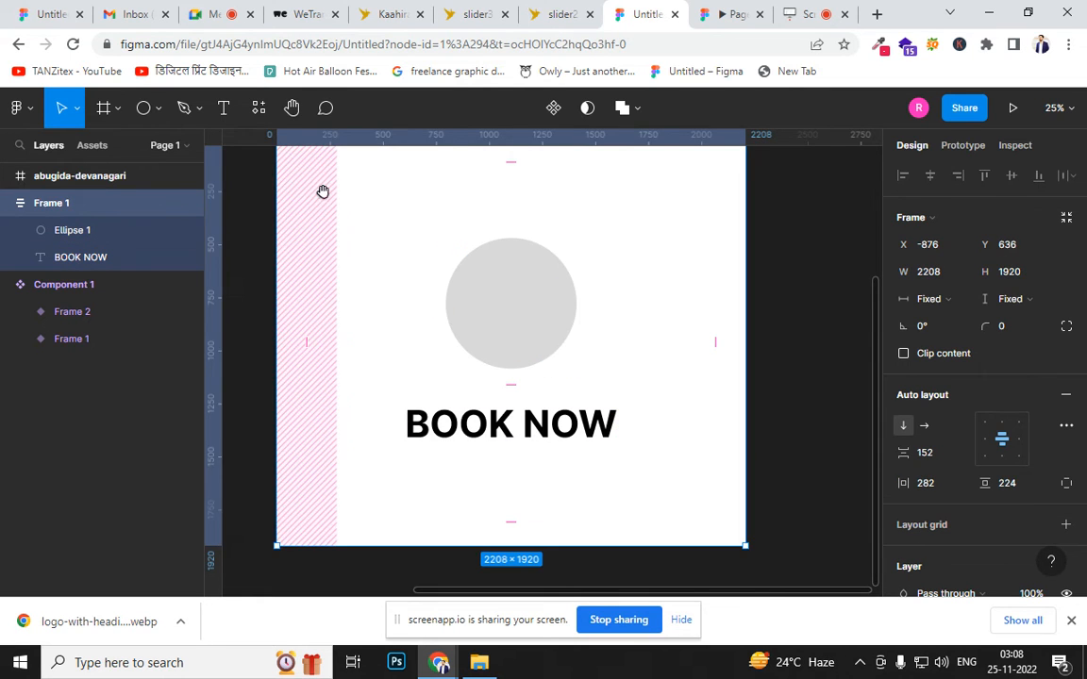
{"action": "scroll", "coordinate": [323, 192], "scroll_direction": "up", "scroll_amount": 3}
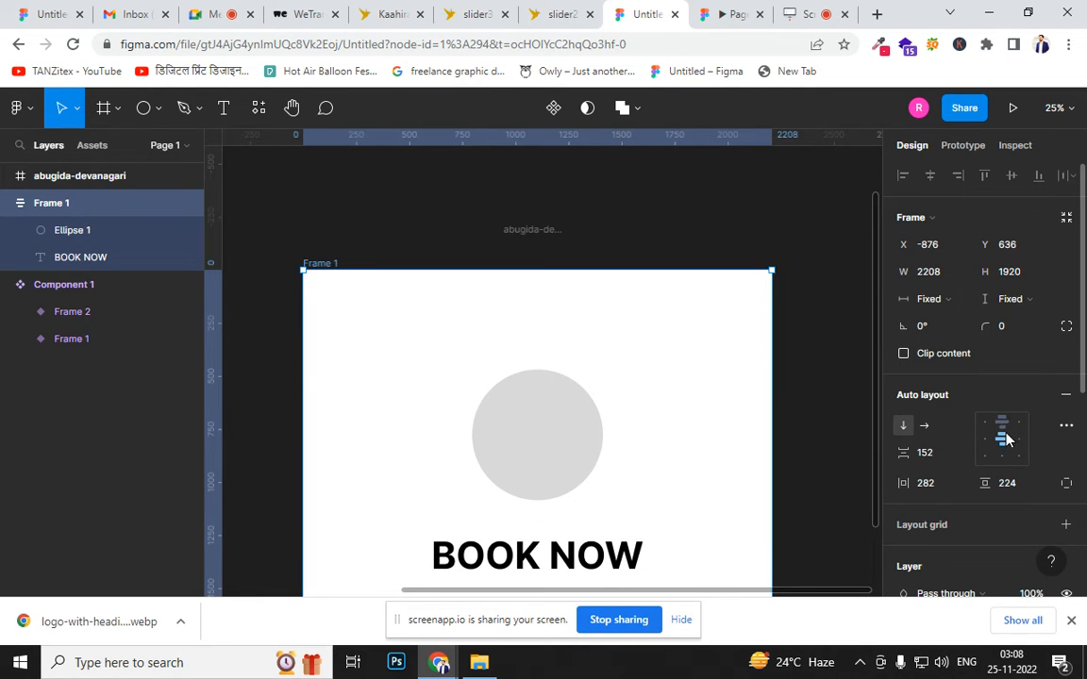
{"action": "left_click", "coordinate": [923, 425]}
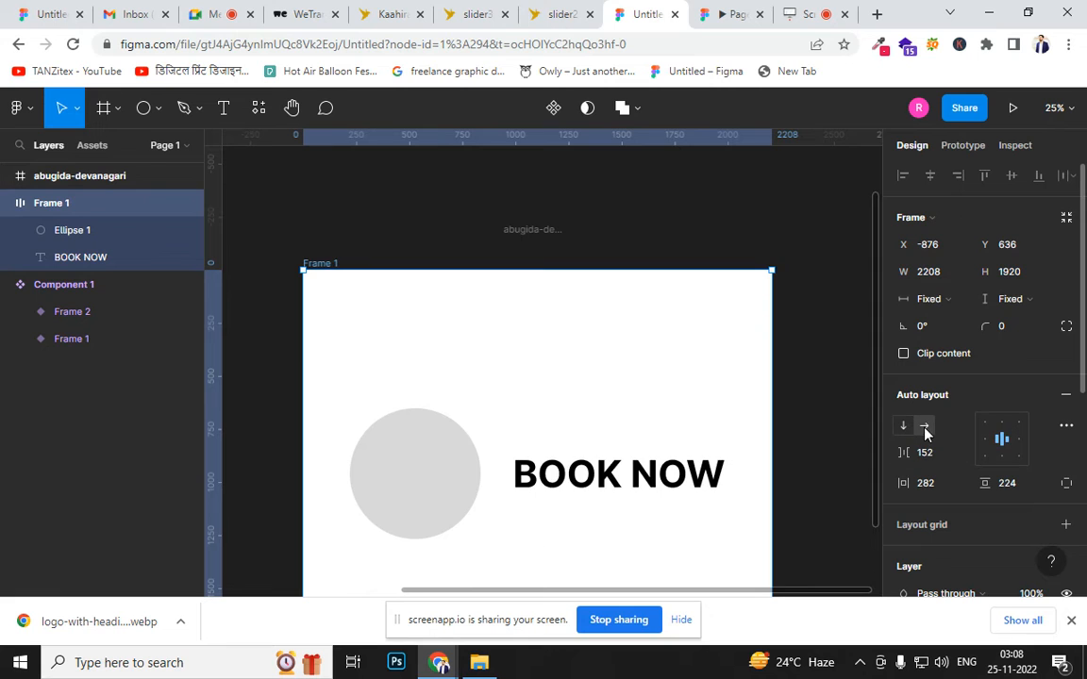
Add a line above BOOK NOW in the same text layer reading HELLO followed by the person's first name
{"action": "mouse_move", "coordinate": [545, 485]}
{"action": "left_mouse_down"}
{"action": "mouse_move", "coordinate": [517, 473]}
{"action": "mouse_move", "coordinate": [563, 480]}
{"action": "left_mouse_up"}
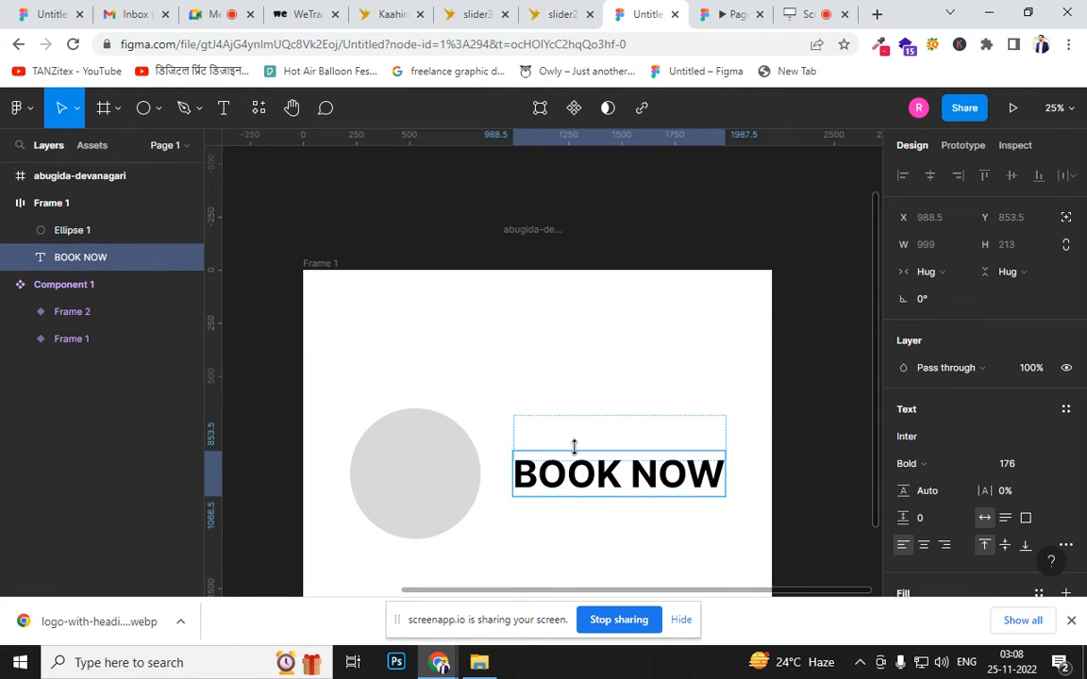
{"action": "double_click", "coordinate": [696, 473]}
{"action": "left_click", "coordinate": [725, 472]}
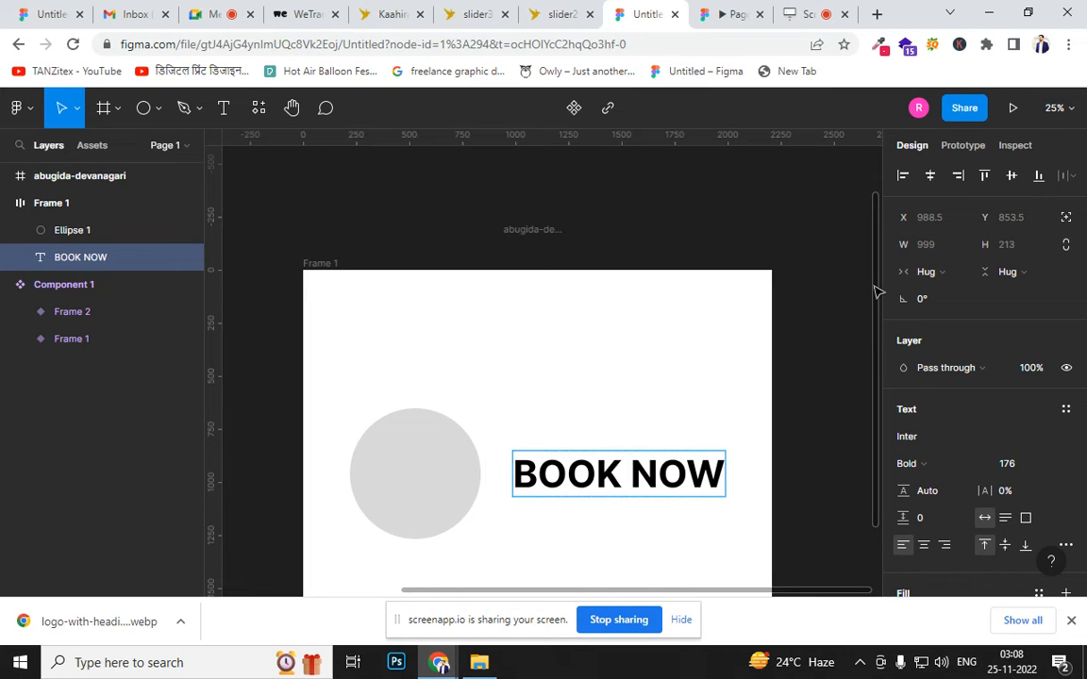
{"action": "key", "text": "Return"}
{"action": "type", "text": "HELLO"}
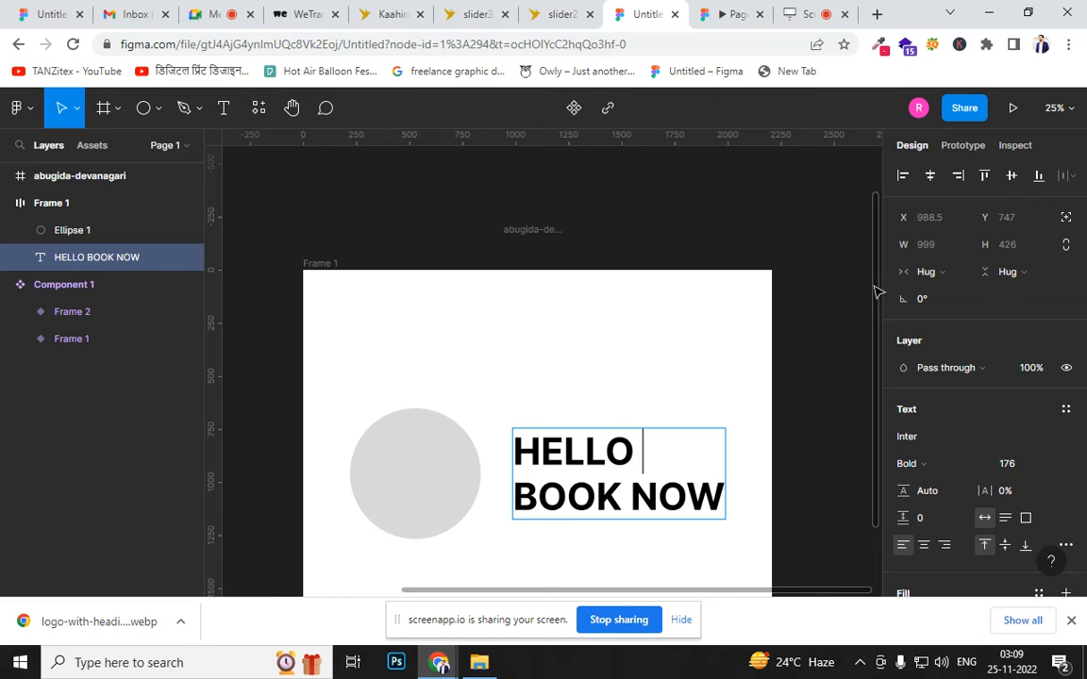
{"action": "type", "text": " r"}
{"action": "key", "text": "BackSpace"}
{"action": "type", "text": "RAH"}
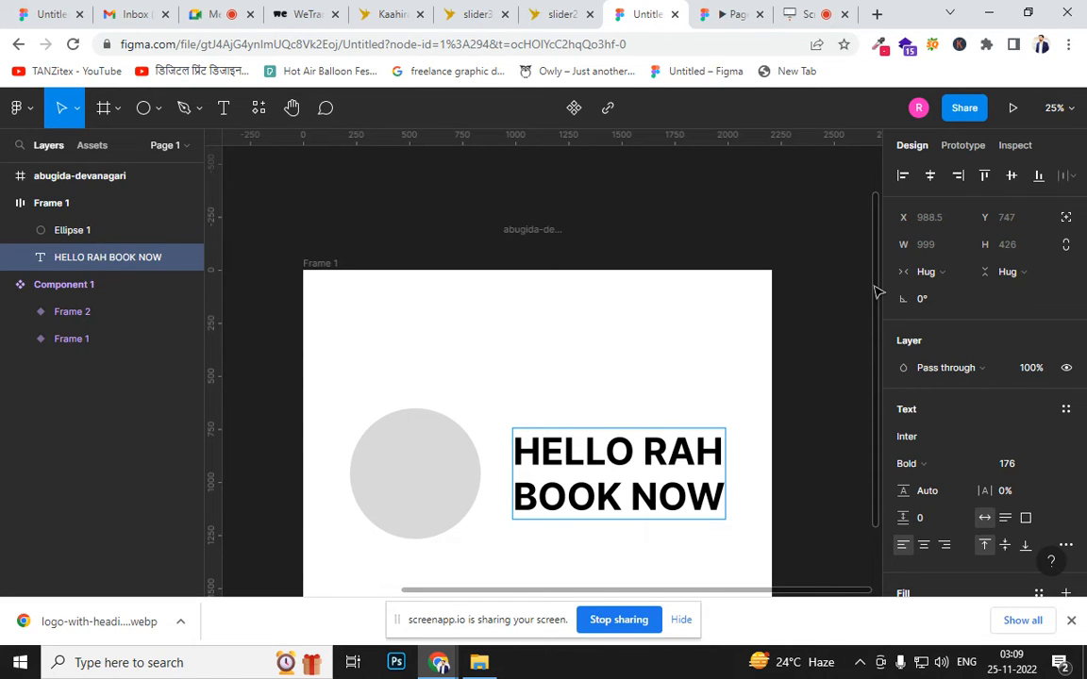
{"action": "type", "text": "UL"}
Reduce the font size of the HELLO line to 133 and finish editing the text
{"action": "key", "text": "ctrl+a"}
{"action": "key", "text": "Left"}
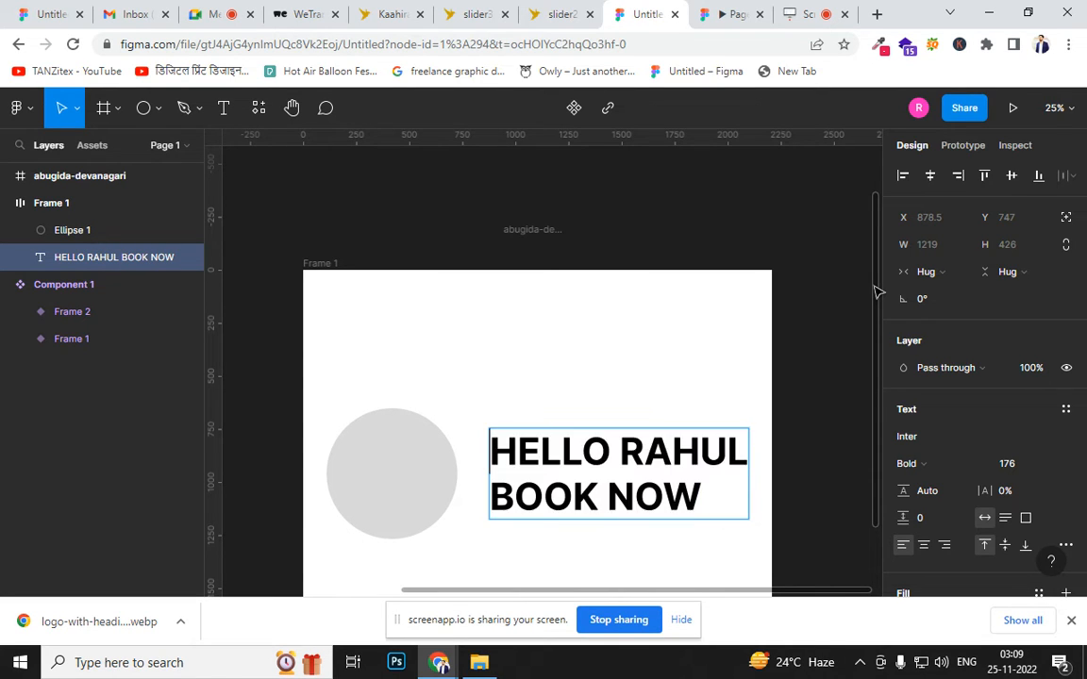
{"action": "key", "text": "shift+End"}
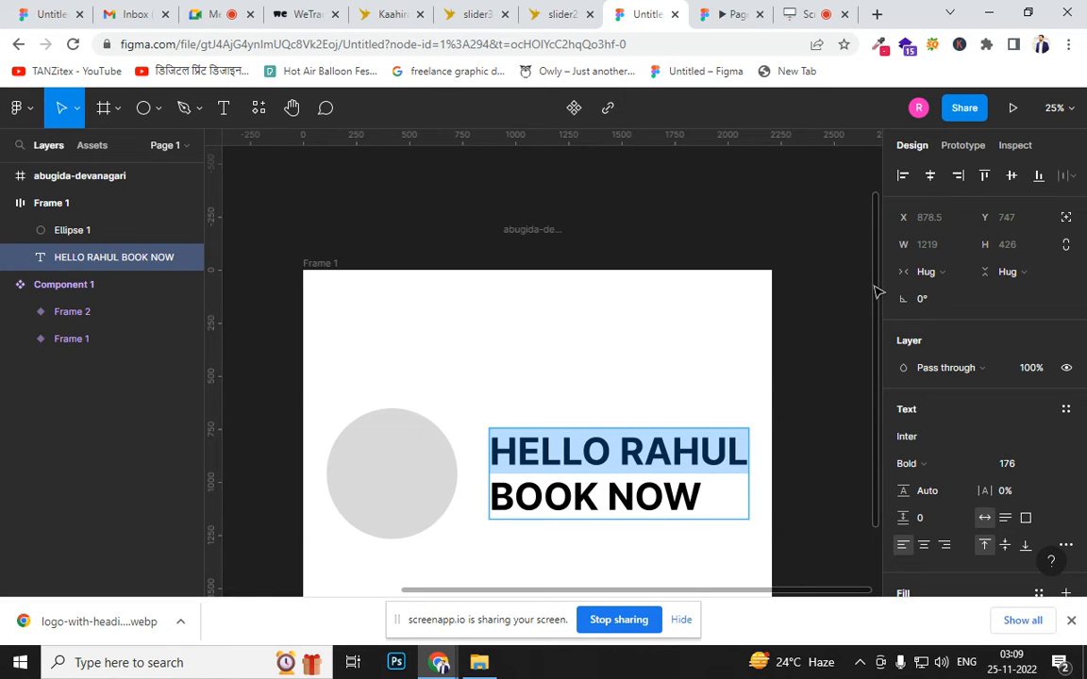
{"action": "key", "text": "ctrl+shift+comma"}
{"action": "key", "text": "ctrl+shift+comma"}
{"action": "key", "text": "ctrl+shift+comma"}
{"action": "key", "text": "ctrl+shift+comma"}
{"action": "key", "text": "ctrl+shift+comma"}
{"action": "key", "text": "ctrl+shift+comma"}
{"action": "key", "text": "ctrl+shift+comma"}
{"action": "key", "text": "ctrl+shift+comma"}
{"action": "key", "text": "ctrl+shift+comma"}
{"action": "key", "text": "ctrl+shift+comma"}
{"action": "key", "text": "ctrl+shift+comma"}
{"action": "key", "text": "ctrl+shift+comma"}
{"action": "key", "text": "ctrl+shift+comma"}
{"action": "key", "text": "ctrl+shift+comma"}
{"action": "key", "text": "ctrl+shift+comma"}
{"action": "key", "text": "ctrl+shift+comma"}
{"action": "key", "text": "ctrl+shift+comma"}
{"action": "key", "text": "ctrl+shift+comma"}
{"action": "key", "text": "ctrl+shift+comma"}
{"action": "key", "text": "ctrl+shift+comma"}
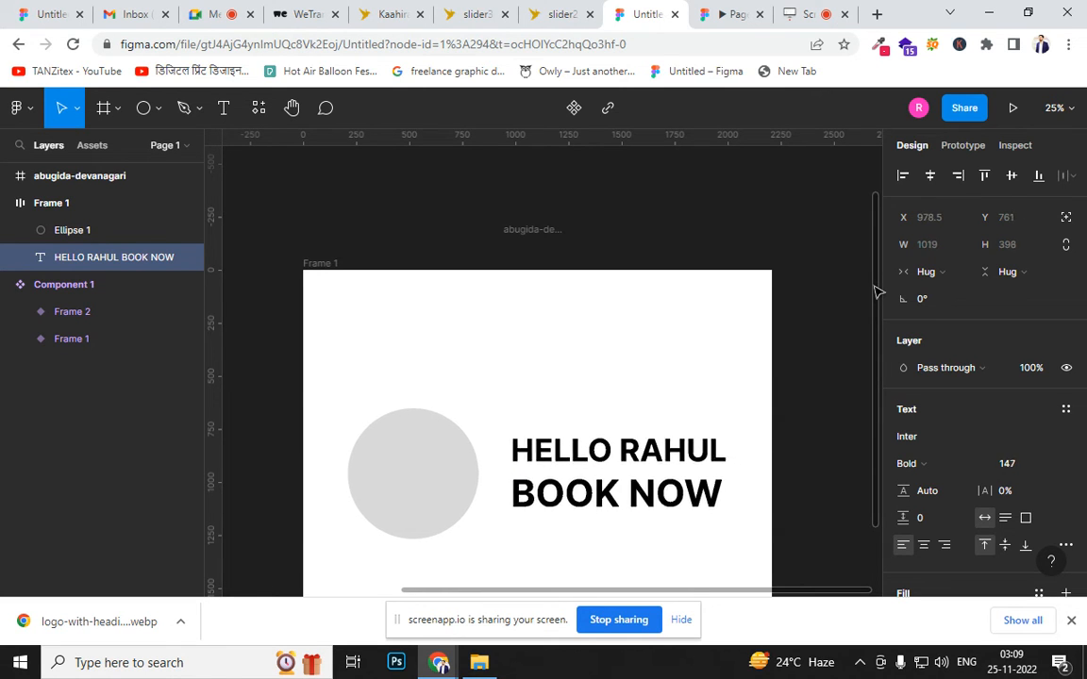
{"action": "key", "text": "ctrl+shift+comma"}
{"action": "key", "text": "ctrl+shift+comma"}
{"action": "key", "text": "ctrl+shift+comma"}
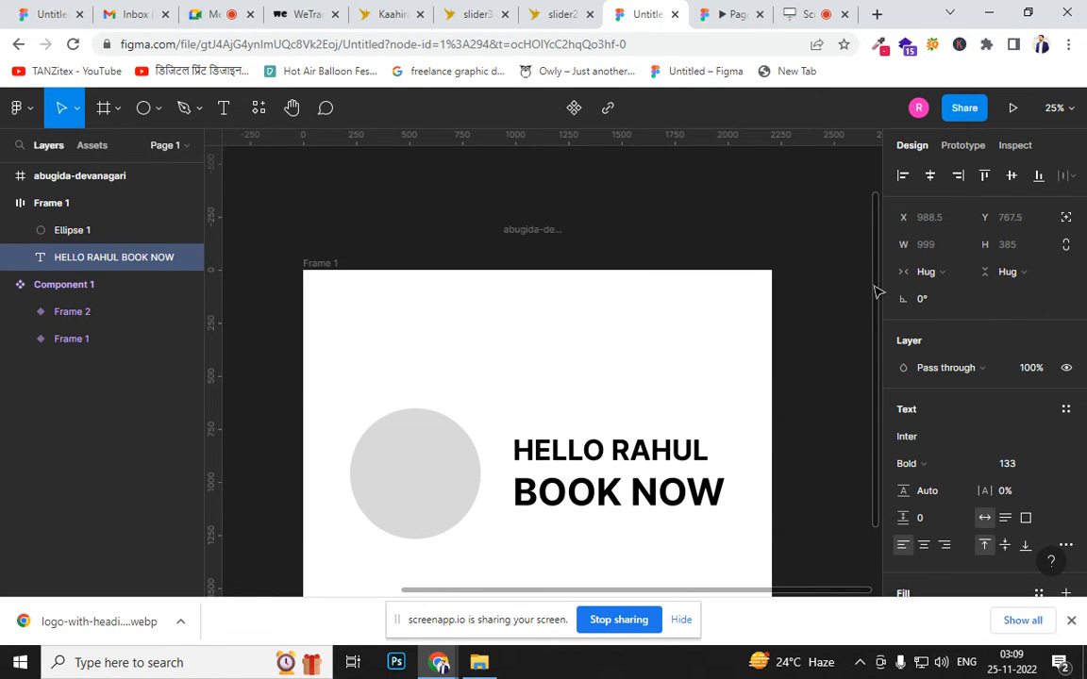
{"action": "key", "text": "Escape"}
Shrink Frame 1 to about 2088 × 1816 around its center and select the circle inside it
{"action": "left_click_drag", "start_coordinate": [693, 391], "coordinate": [674, 225]}
{"action": "left_click_drag", "start_coordinate": [657, 415], "coordinate": [666, 287]}
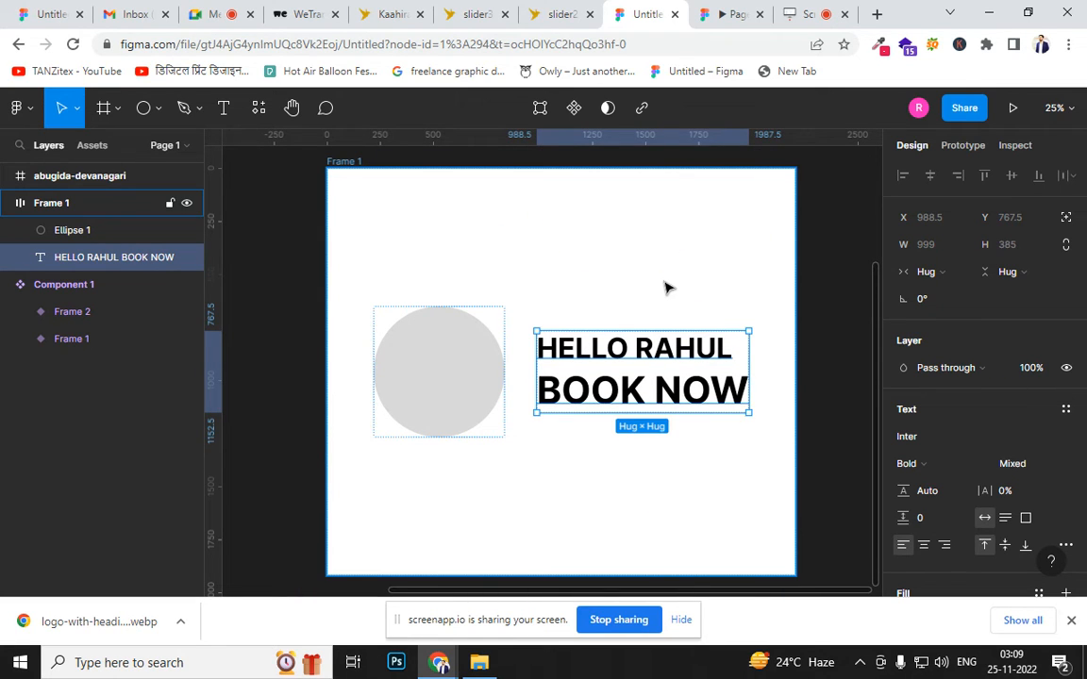
{"action": "left_click", "coordinate": [347, 166]}
{"action": "mouse_move", "coordinate": [330, 354]}
{"action": "left_mouse_down"}
{"action": "mouse_move", "coordinate": [381, 358]}
{"action": "mouse_move", "coordinate": [318, 352]}
{"action": "mouse_move", "coordinate": [341, 362]}
{"action": "left_mouse_up"}
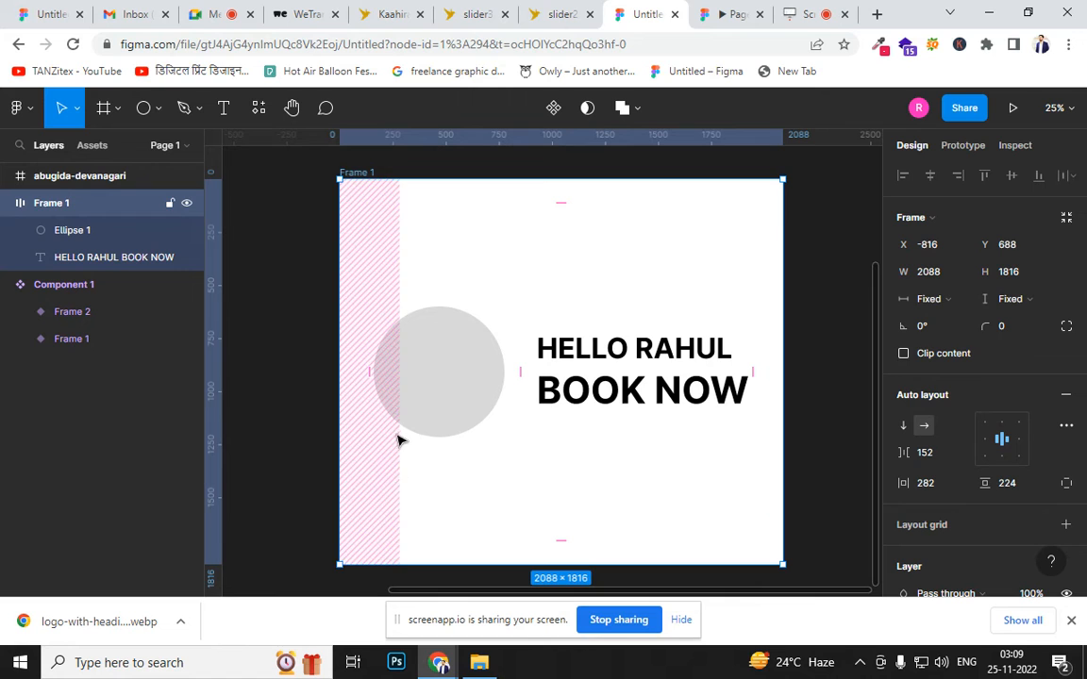
{"action": "left_click", "coordinate": [438, 424]}
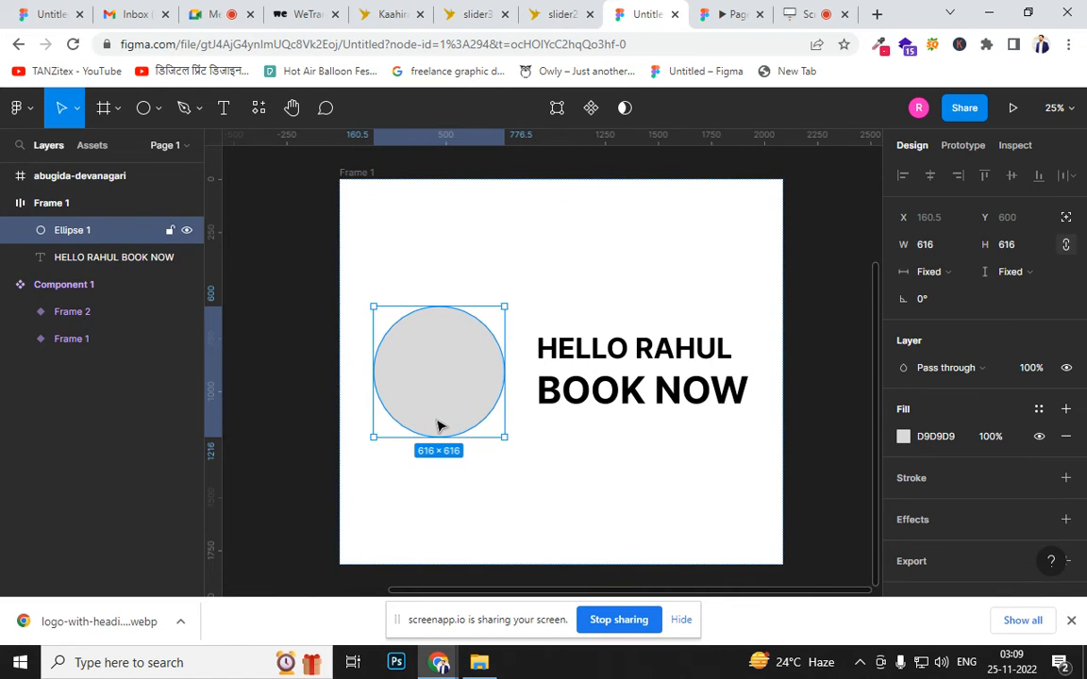
Remove auto layout from Frame 1 and reposition the greeting text and the circle freely inside it
{"action": "left_click", "coordinate": [349, 173]}
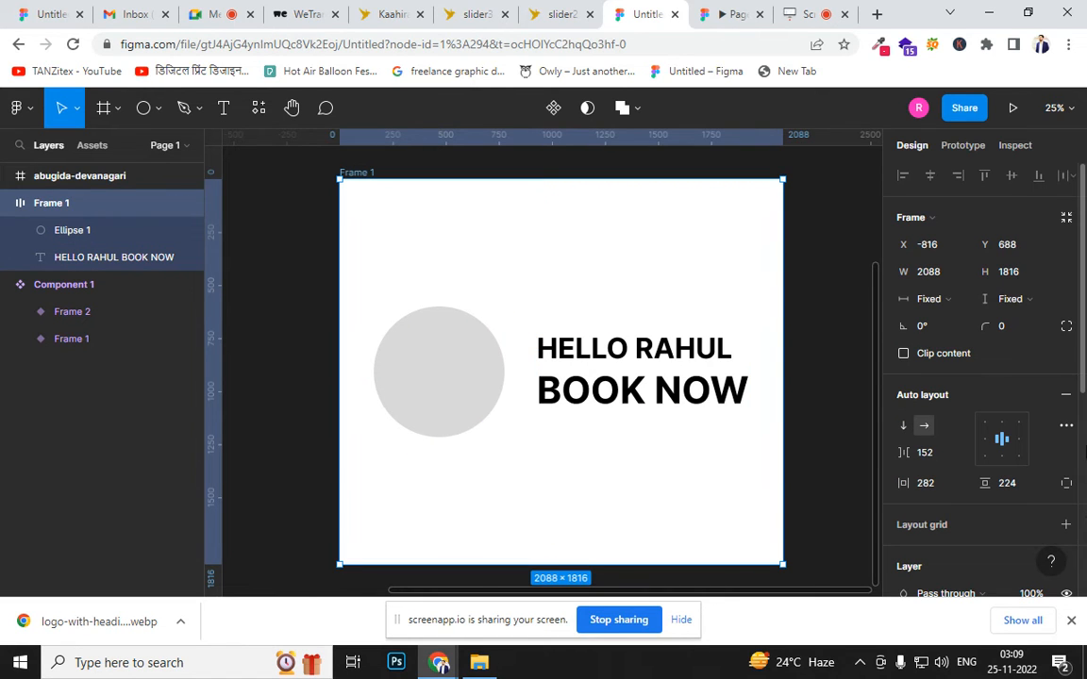
{"action": "left_click", "coordinate": [1064, 399]}
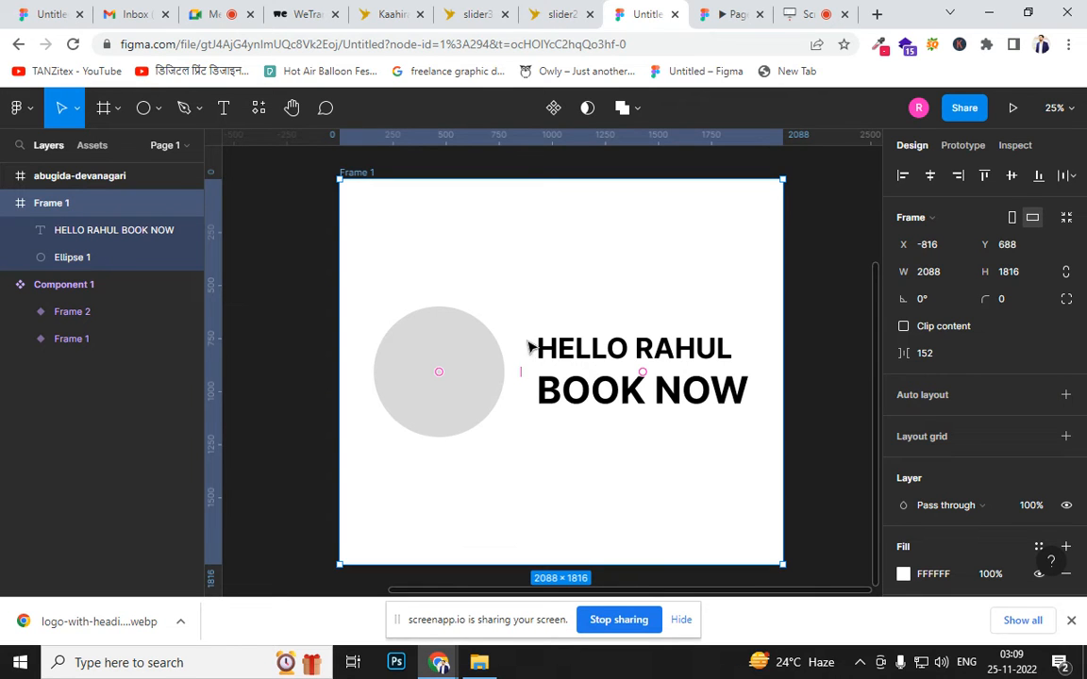
{"action": "left_click", "coordinate": [530, 387]}
{"action": "left_click_drag", "start_coordinate": [540, 394], "coordinate": [522, 517]}
{"action": "left_click_drag", "start_coordinate": [456, 394], "coordinate": [602, 374]}
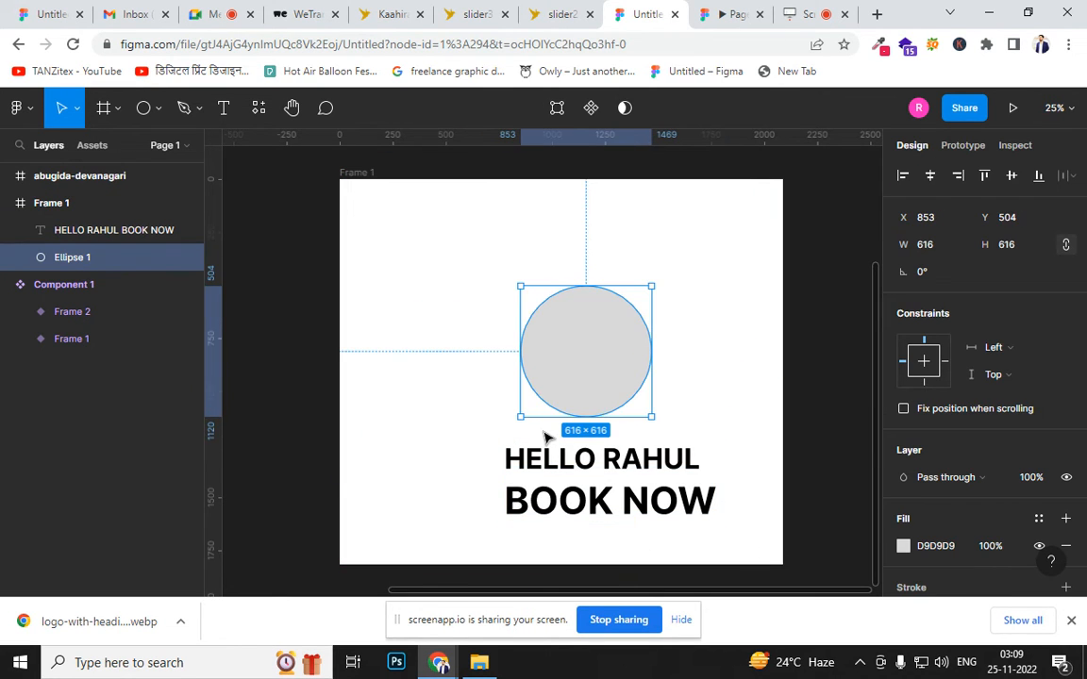
Undo the moves of the circle and text, and reapply auto layout to Frame 1 with centered alignment
{"action": "key", "text": "ctrl+z"}
{"action": "key", "text": "ctrl+z"}
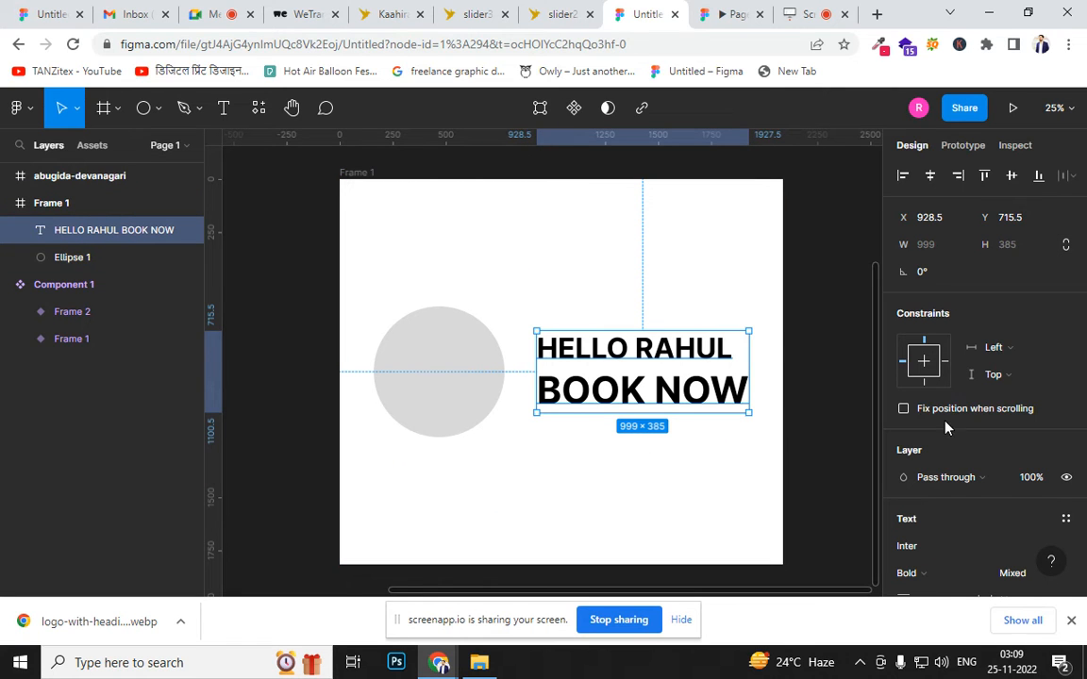
{"action": "left_click", "coordinate": [357, 174]}
{"action": "left_click", "coordinate": [1065, 395]}
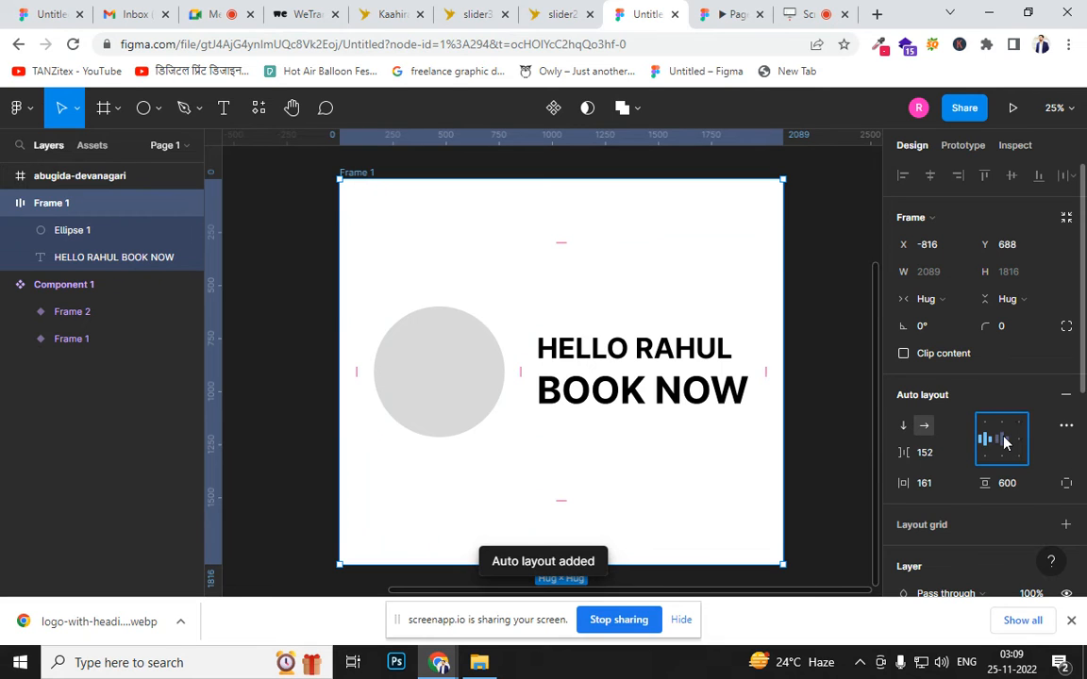
Reduce the gap between the circle and the text to 136 and Frame 1's top padding to 548
{"action": "mouse_move", "coordinate": [514, 381]}
{"action": "left_mouse_down"}
{"action": "mouse_move", "coordinate": [557, 382]}
{"action": "mouse_move", "coordinate": [504, 383]}
{"action": "mouse_move", "coordinate": [514, 383]}
{"action": "left_mouse_up"}
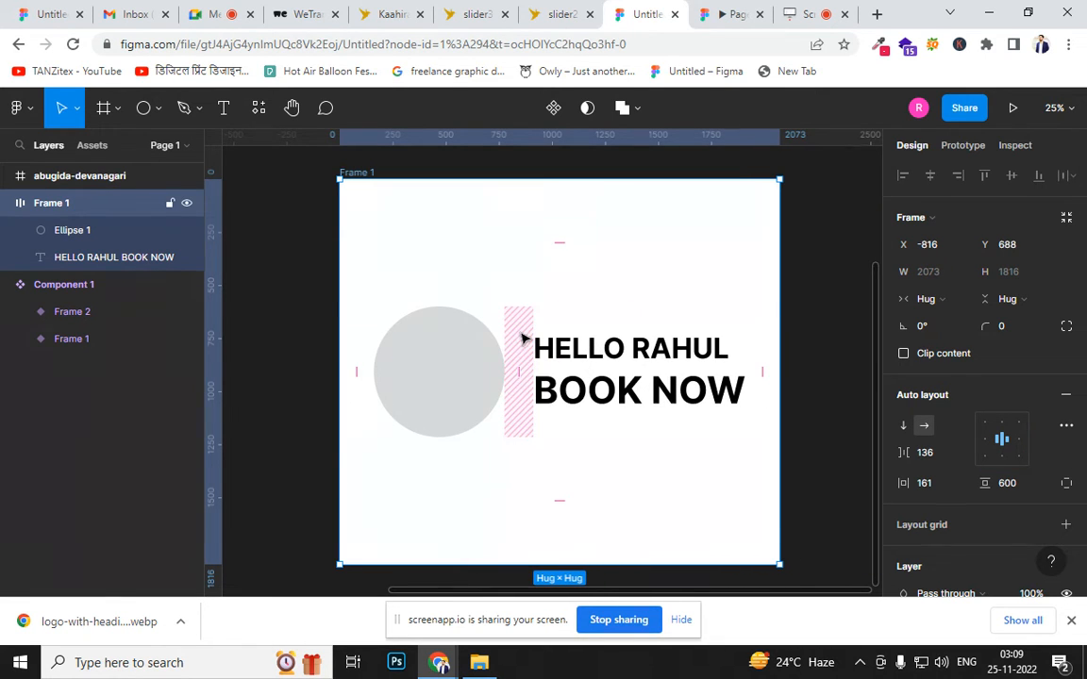
{"action": "left_click_drag", "start_coordinate": [555, 264], "coordinate": [577, 235]}
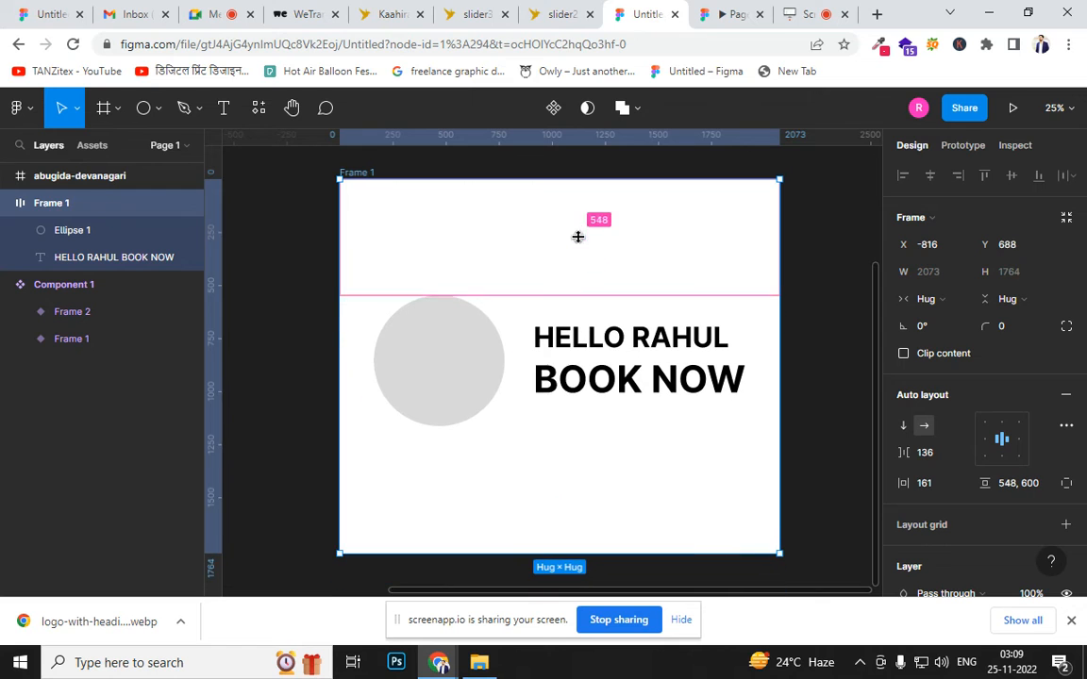
{"action": "mouse_move", "coordinate": [571, 466]}
{"action": "left_mouse_down"}
{"action": "mouse_move", "coordinate": [565, 455]}
{"action": "mouse_move", "coordinate": [566, 480]}
{"action": "left_mouse_up"}
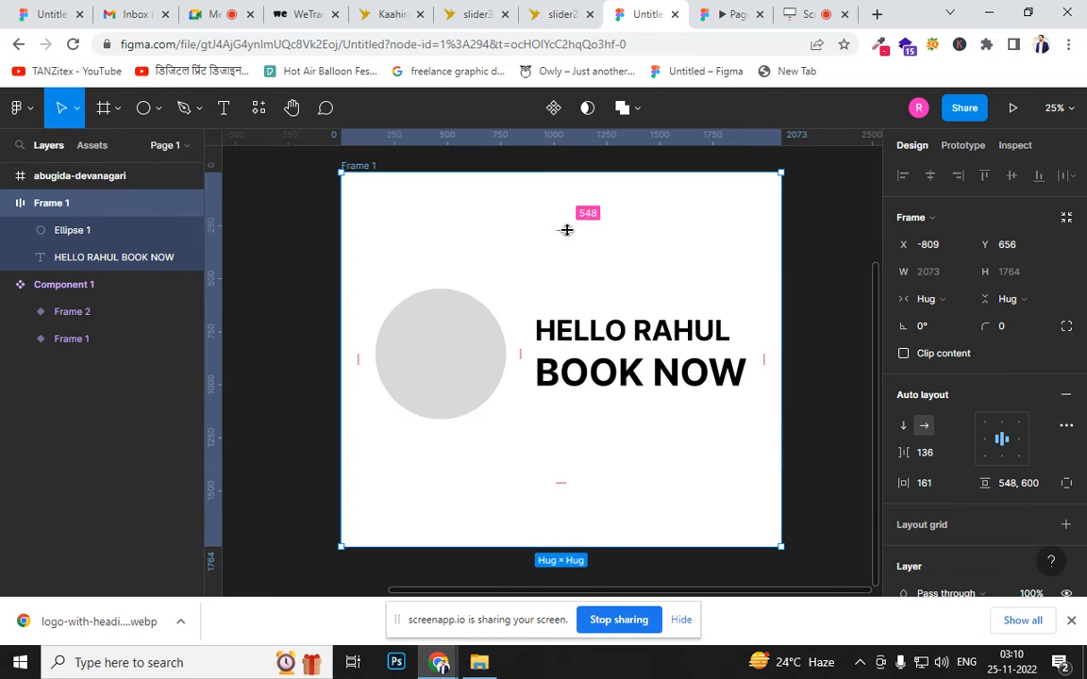
Show Frame 1's individual paddings and narrow the frame from its left edge to a width of about 2016
{"action": "left_click", "coordinate": [453, 376]}
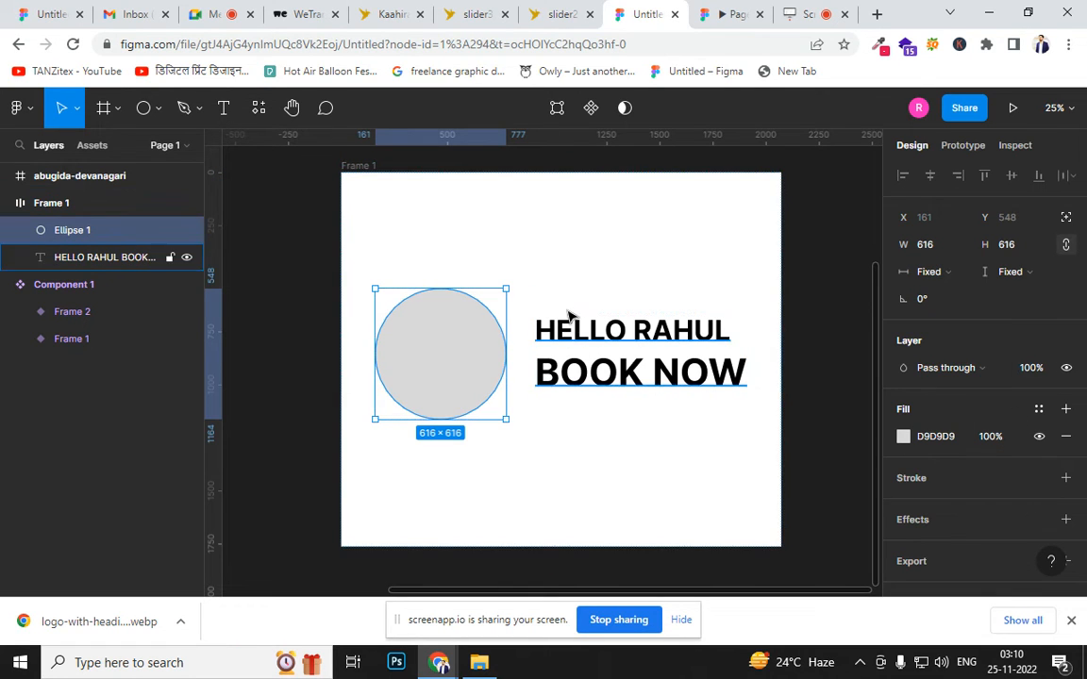
{"action": "left_click", "coordinate": [368, 167]}
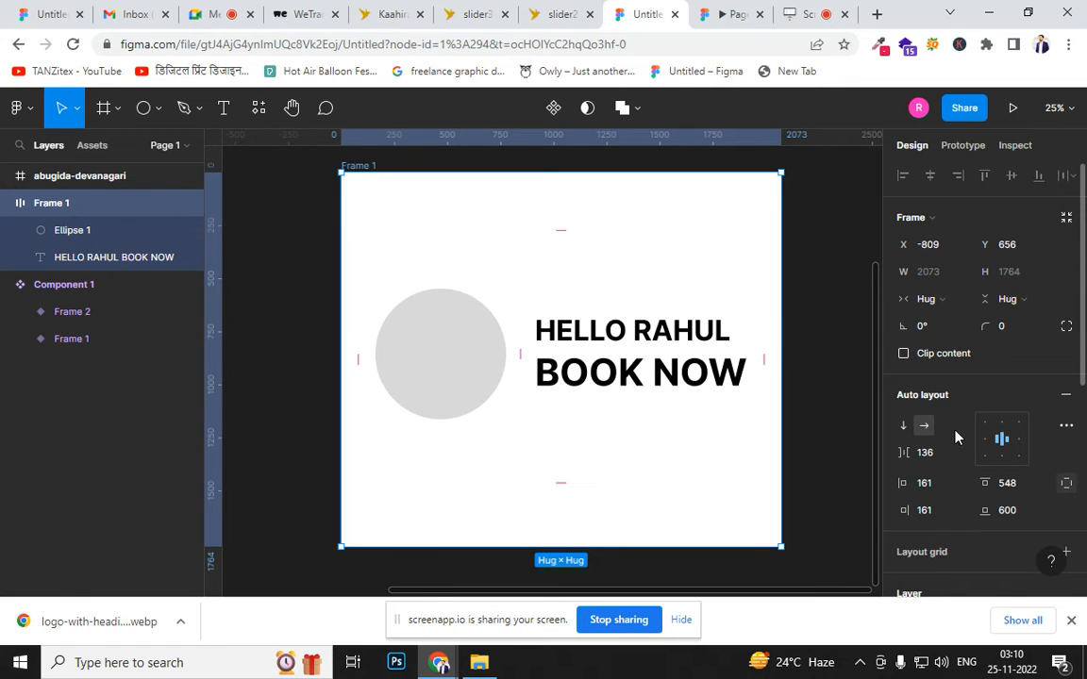
{"action": "scroll", "coordinate": [943, 432], "scroll_direction": "down", "scroll_amount": 3}
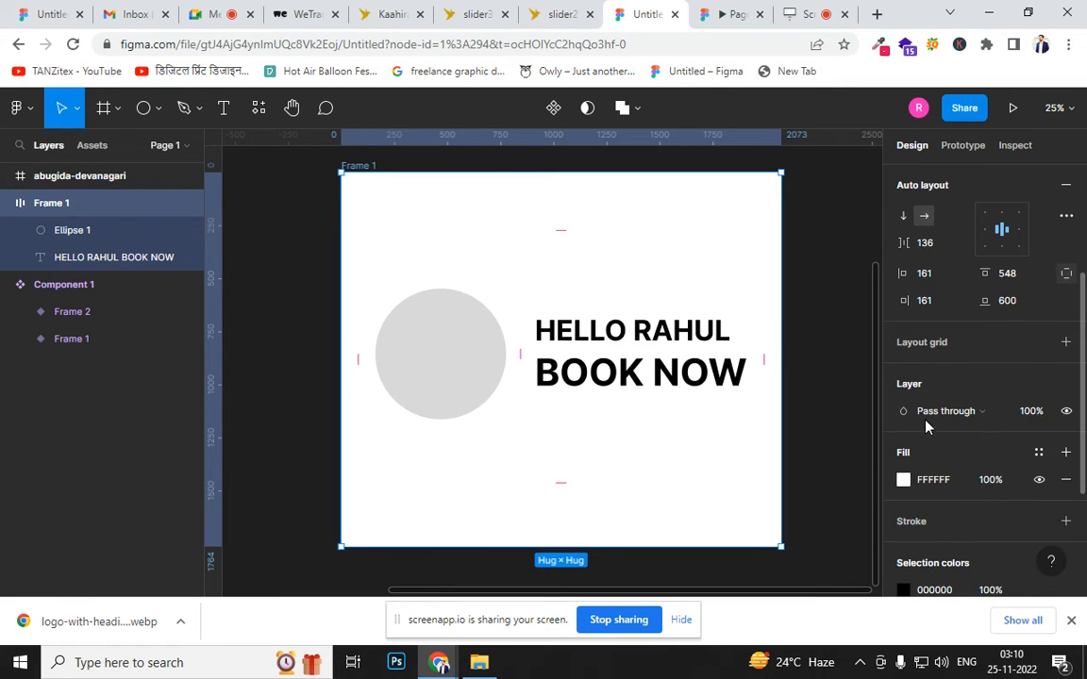
{"action": "left_click", "coordinate": [371, 415]}
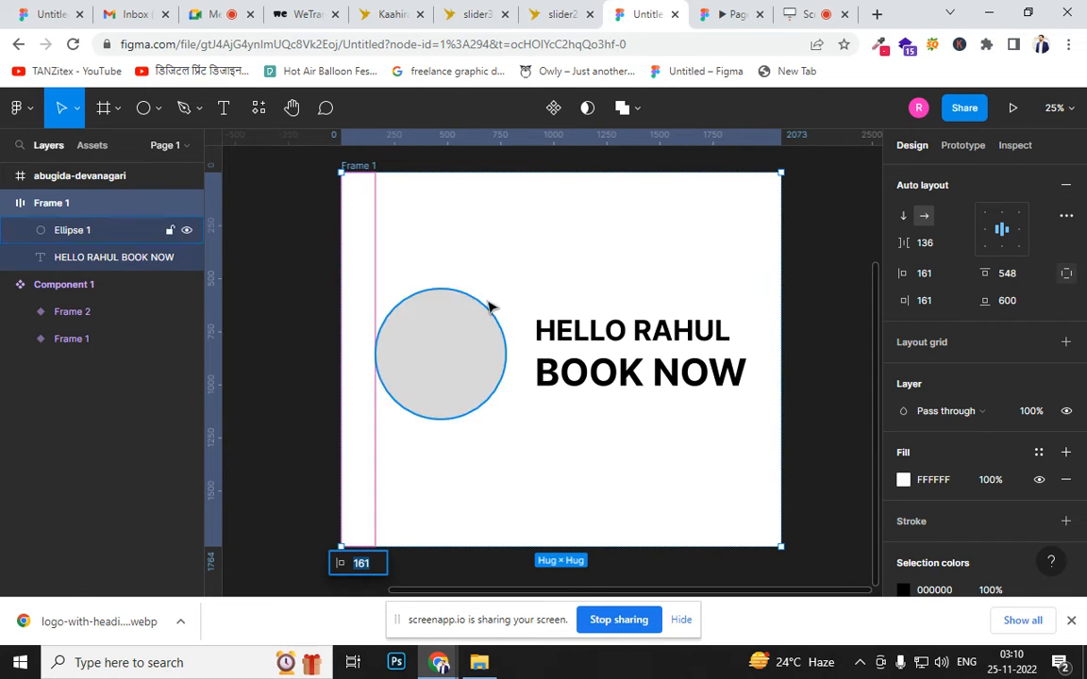
{"action": "left_click_drag", "start_coordinate": [339, 235], "coordinate": [353, 282]}
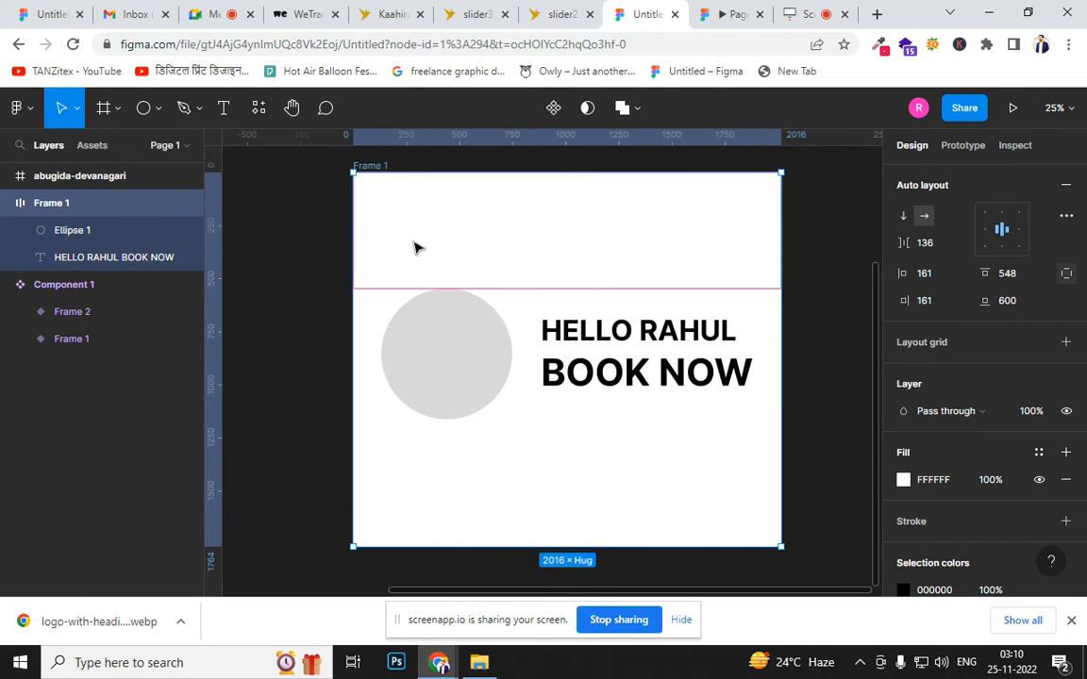
Delete Frame 1 together with its circle and greeting text
{"action": "scroll", "coordinate": [415, 248], "scroll_direction": "left", "scroll_amount": 5}
{"action": "scroll", "coordinate": [760, 468], "scroll_direction": "right", "scroll_amount": 5}
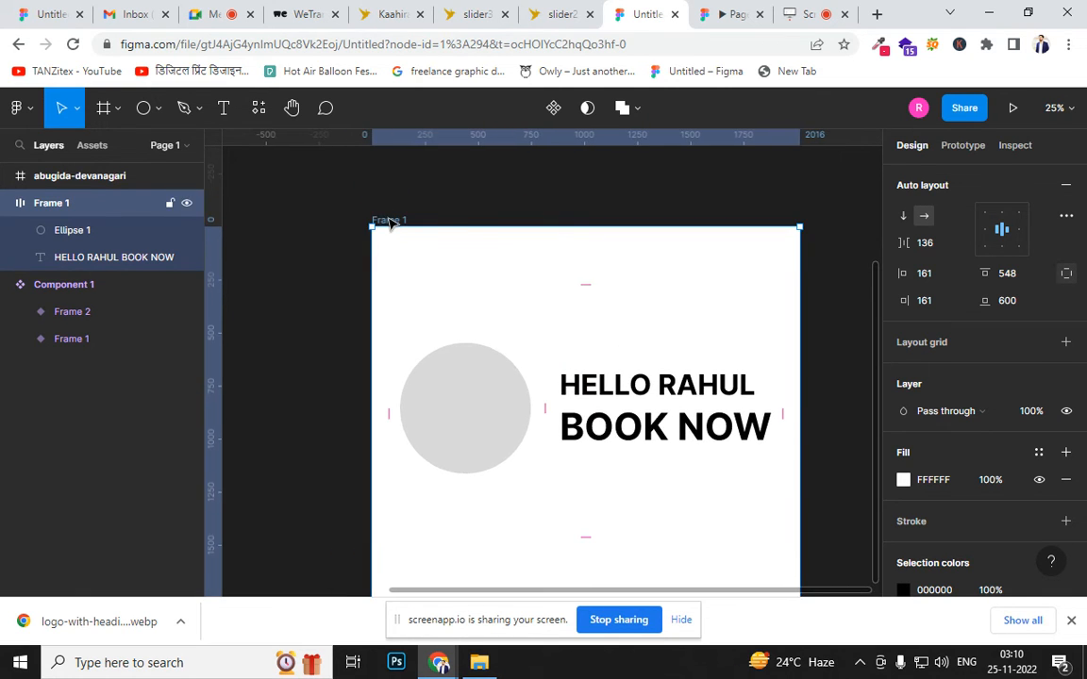
{"action": "key", "text": "Delete"}
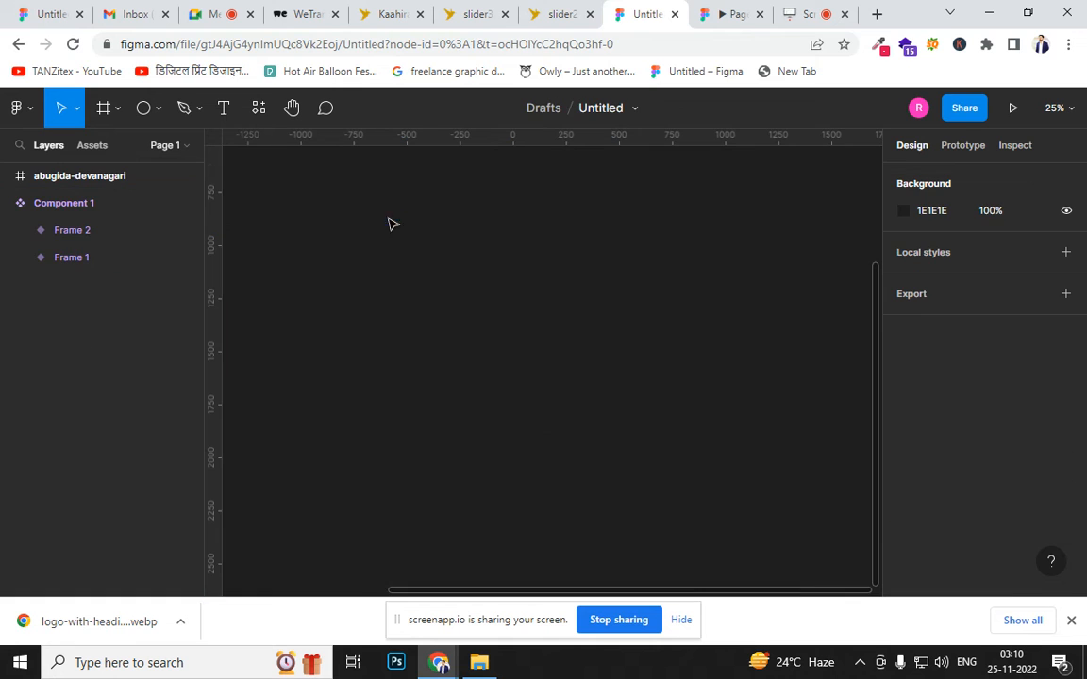
Bring the banner-2nd-img picture from the recent files in File Explorer onto the Figma canvas
{"action": "left_click", "coordinate": [988, 12]}
{"action": "left_click", "coordinate": [215, 421]}
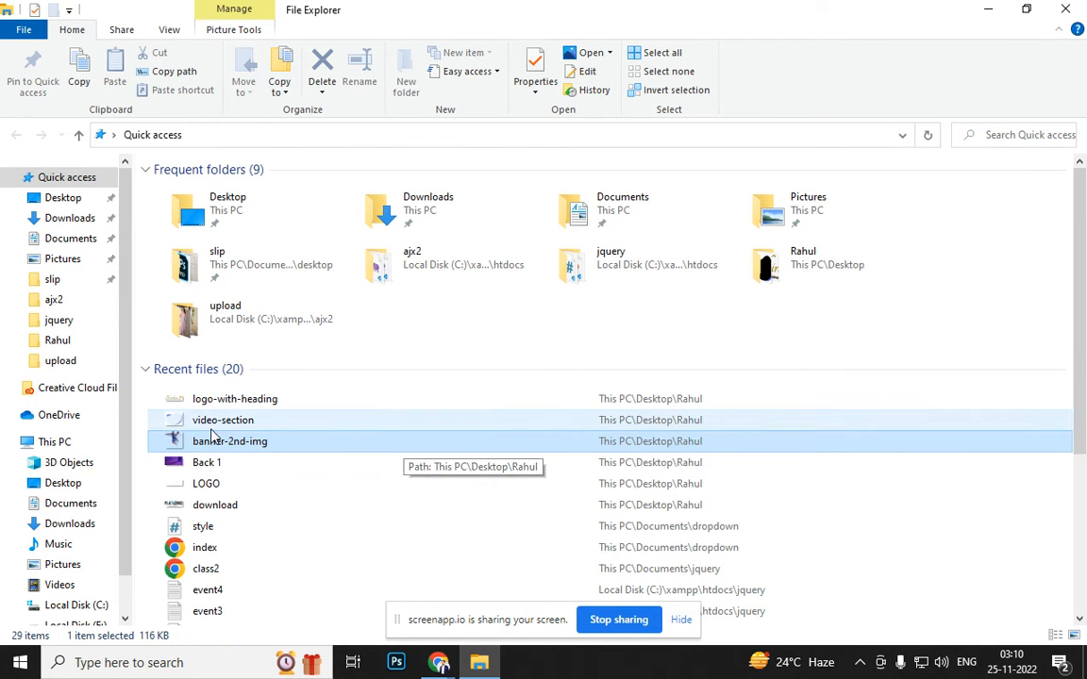
{"action": "left_click_drag", "start_coordinate": [198, 443], "coordinate": [556, 381]}
{"action": "key", "text": "alt+Tab"}
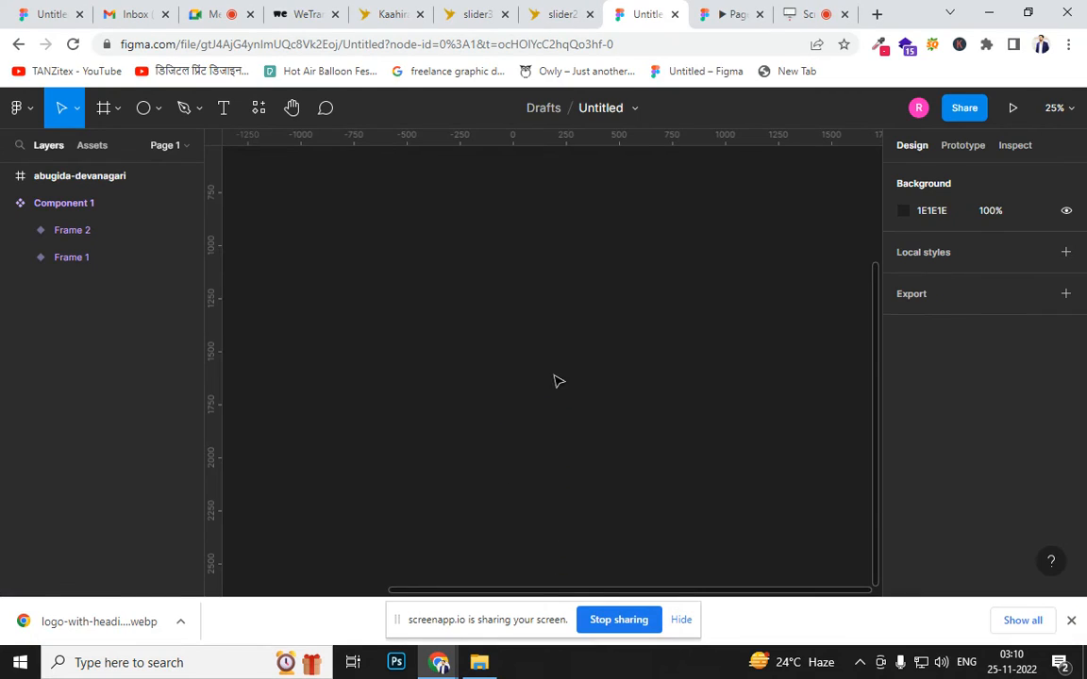
Draw a frame of about 1392 × 1360 around the basketball player image
{"action": "left_click", "coordinate": [151, 116]}
{"action": "key", "text": "f"}
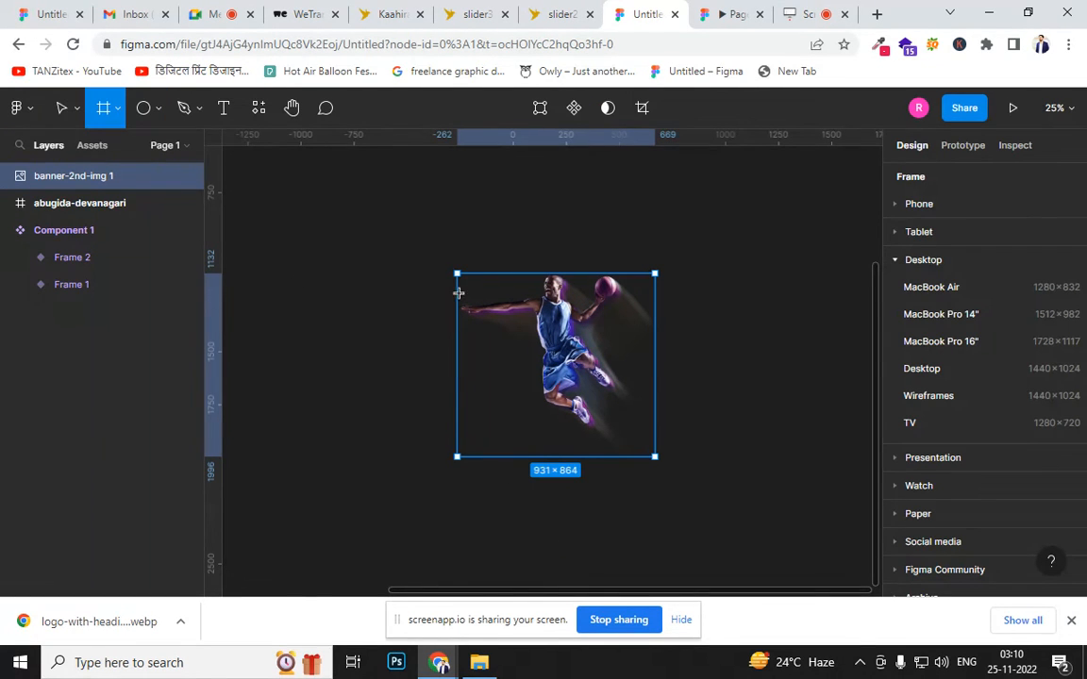
{"action": "left_click_drag", "start_coordinate": [409, 223], "coordinate": [705, 511]}
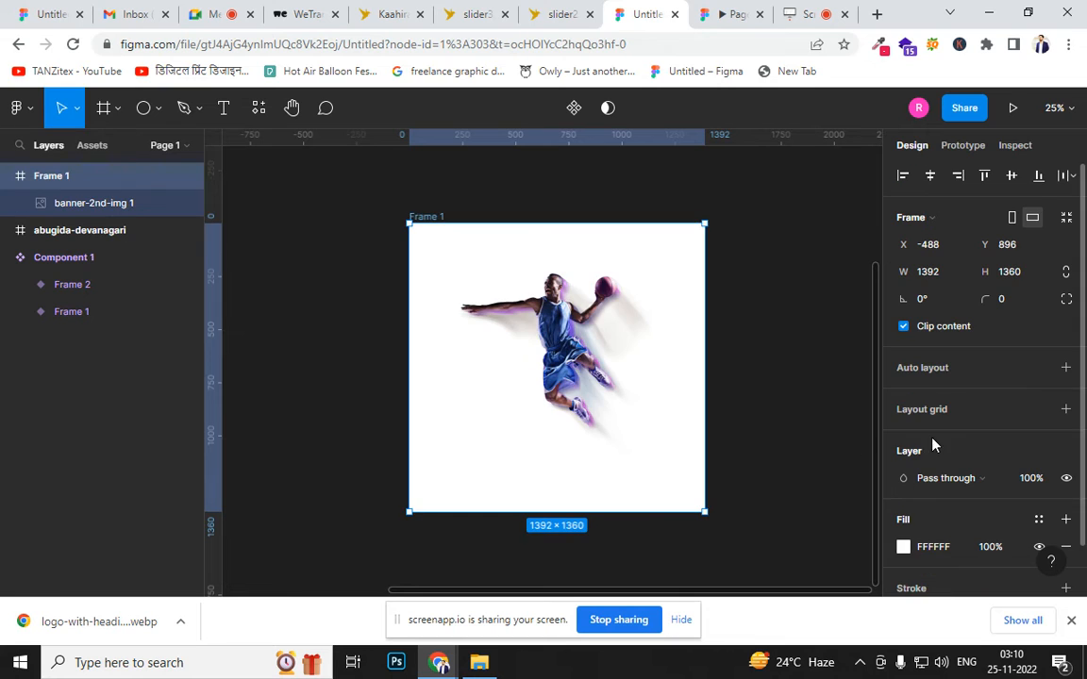
{"action": "left_click", "coordinate": [284, 259]}
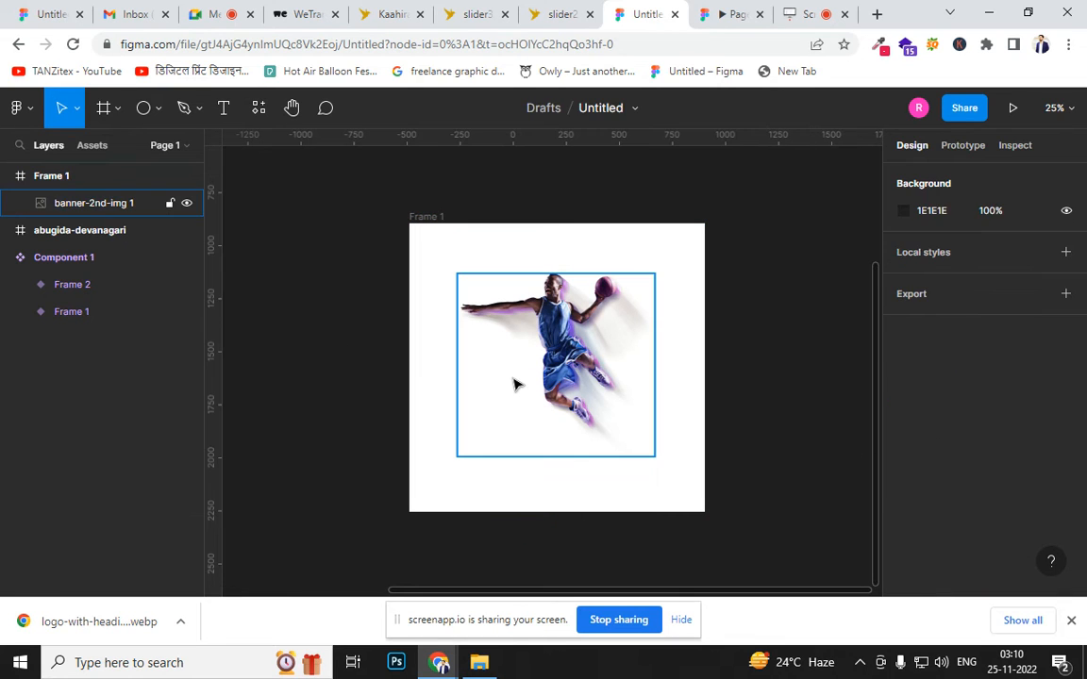
Move the player image to about X 230, Y 280 within the frame and duplicate it in place
{"action": "left_click", "coordinate": [514, 383]}
{"action": "left_click_drag", "start_coordinate": [561, 346], "coordinate": [547, 379]}
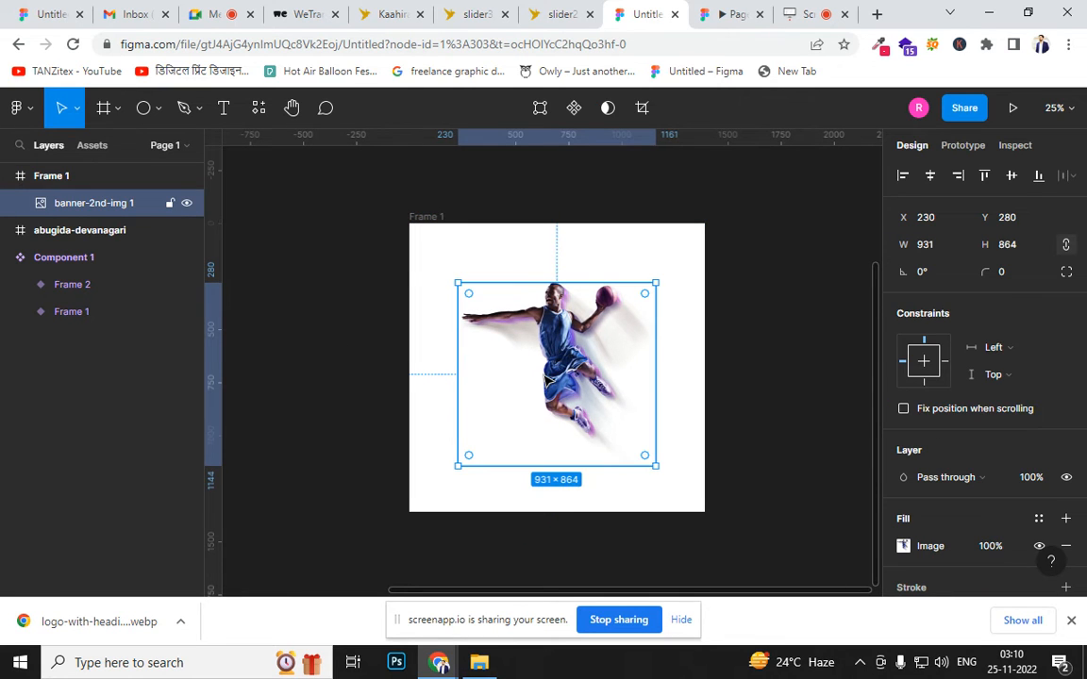
{"action": "left_click", "coordinate": [417, 236]}
{"action": "left_click", "coordinate": [521, 316]}
{"action": "key", "text": "ctrl+d"}
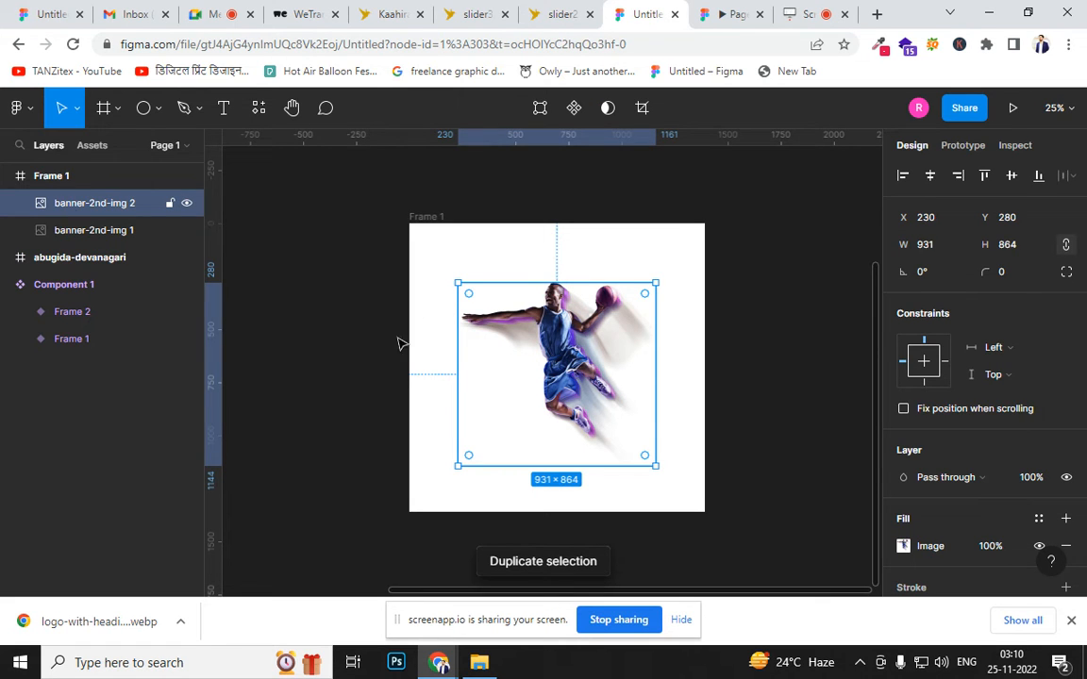
Draw a rectangle of about 993 × 1128 inside the frame, covering the player images
{"action": "left_click", "coordinate": [153, 107]}
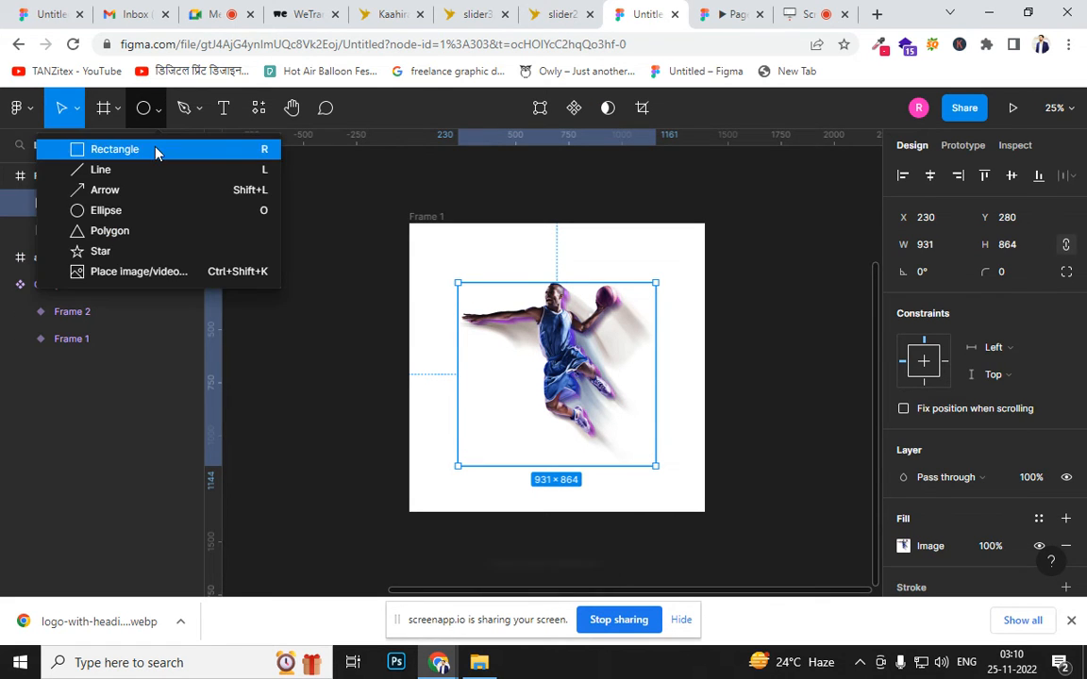
{"action": "left_click", "coordinate": [157, 151]}
{"action": "left_click_drag", "start_coordinate": [445, 244], "coordinate": [655, 482]}
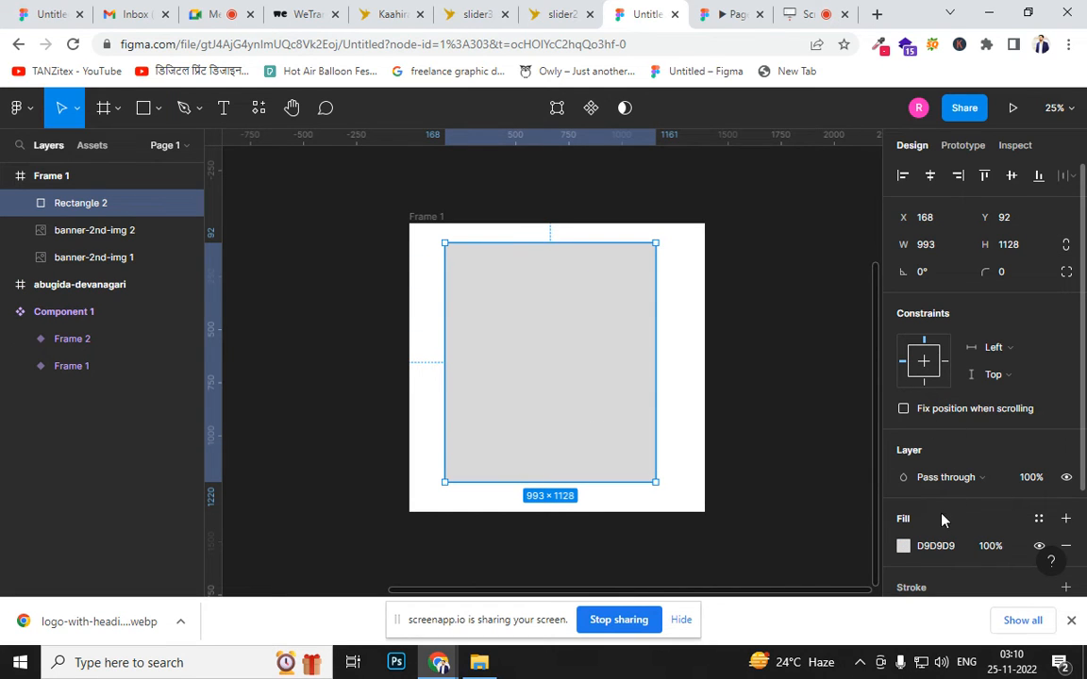
Change the rectangle's solid fill to green 08A805
{"action": "left_click", "coordinate": [904, 546]}
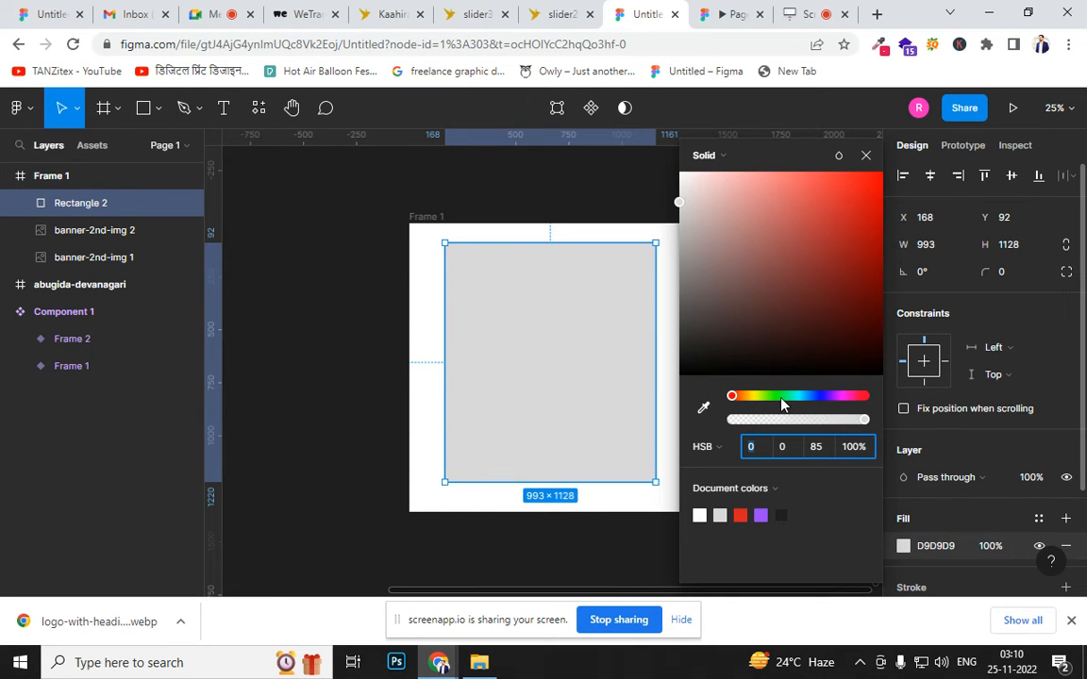
{"action": "left_click", "coordinate": [775, 396]}
{"action": "left_click_drag", "start_coordinate": [828, 283], "coordinate": [880, 250]}
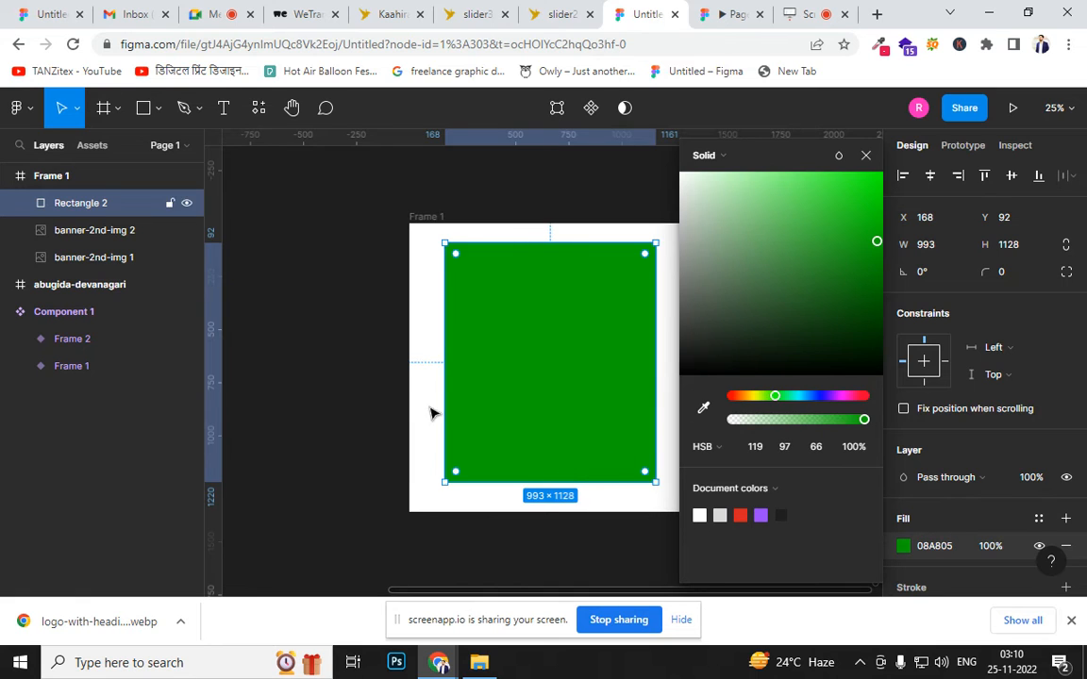
Keep the duplicated player image below the green rectangle and use it as a mask for the rectangle
{"action": "left_click", "coordinate": [118, 236]}
{"action": "left_click_drag", "start_coordinate": [118, 236], "coordinate": [118, 185]}
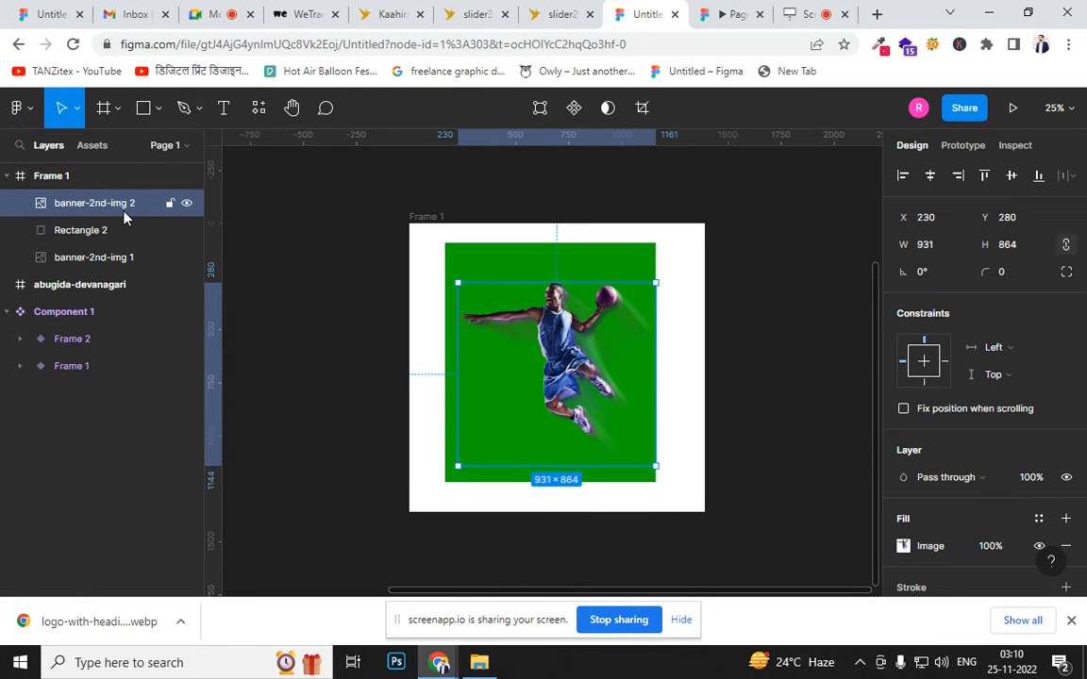
{"action": "key", "text": "ctrl+z"}
{"action": "left_click", "coordinate": [109, 210], "text": "shift"}
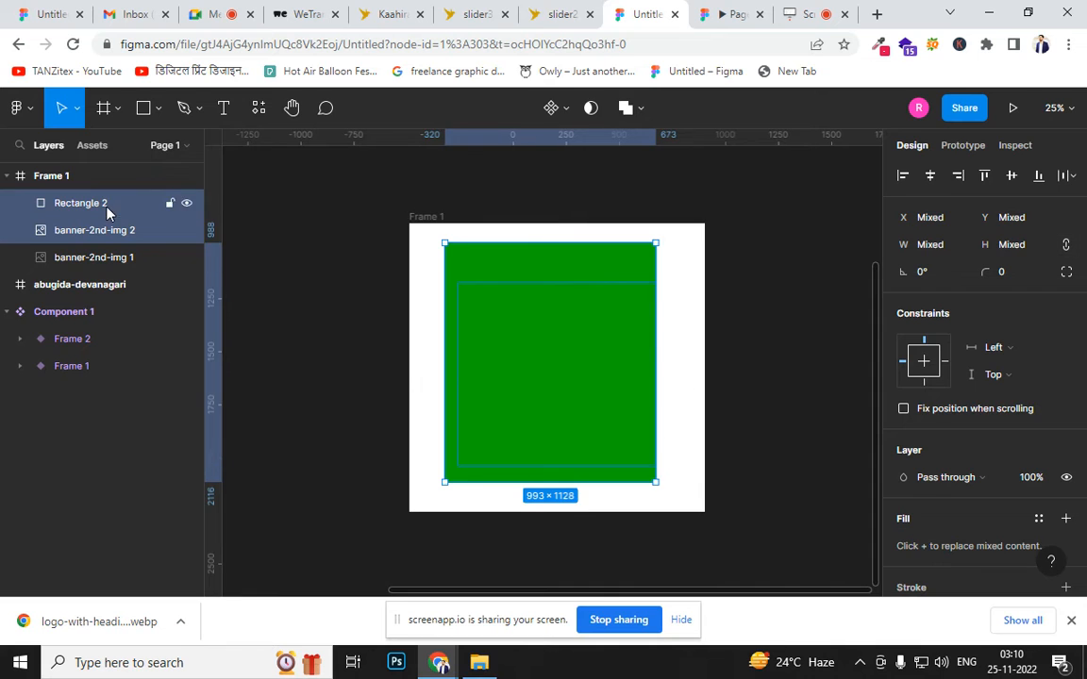
{"action": "right_click", "coordinate": [497, 335]}
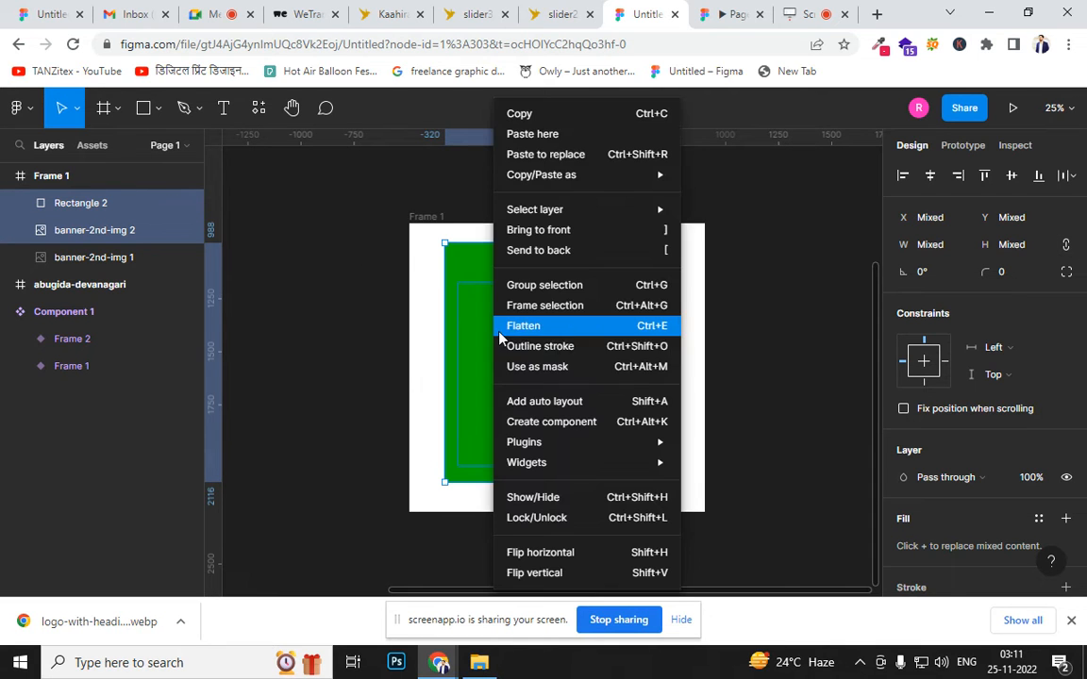
{"action": "left_click", "coordinate": [601, 368]}
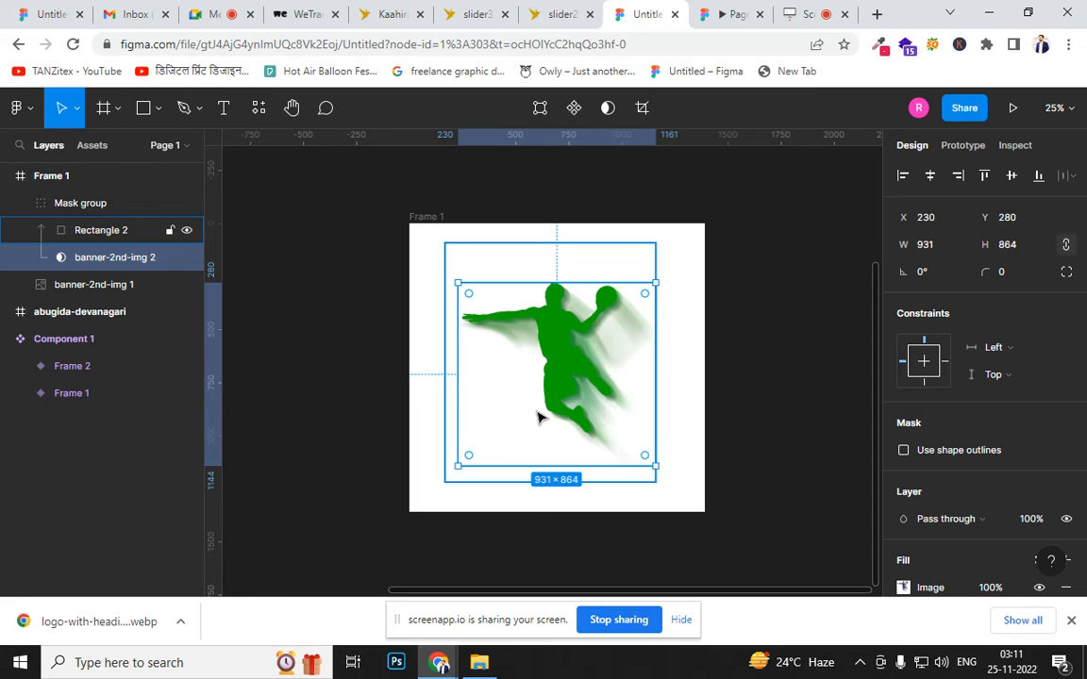
Toggle the mask off and on again, and set the masking image's blend mode to Color
{"action": "key", "text": "ctrl+alt+m"}
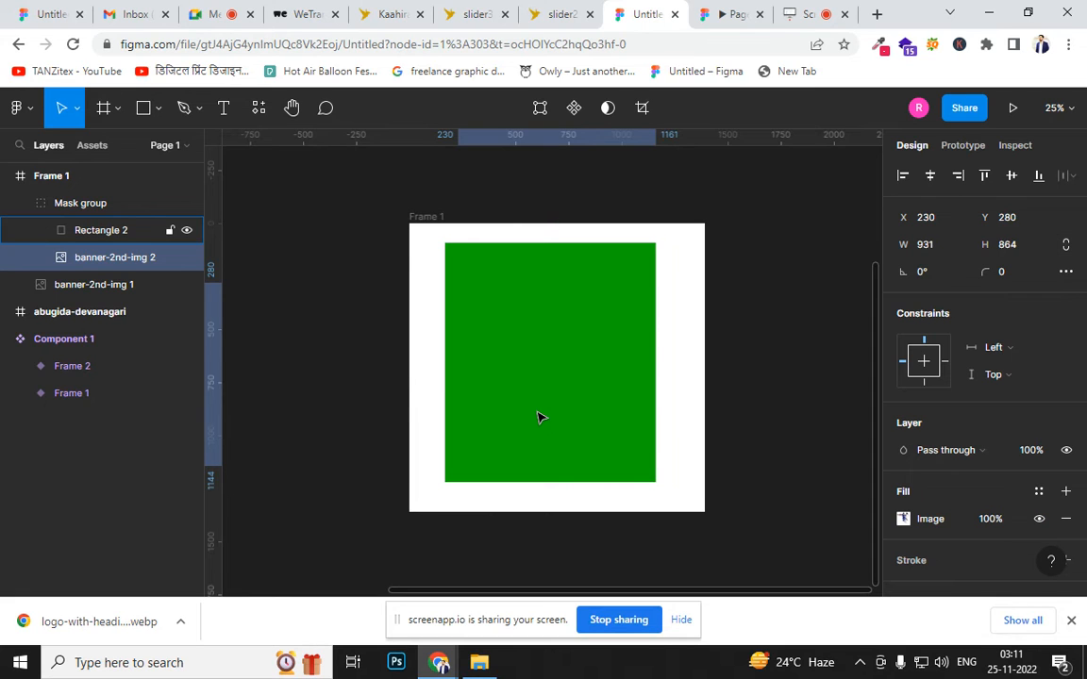
{"action": "key", "text": "ctrl+z"}
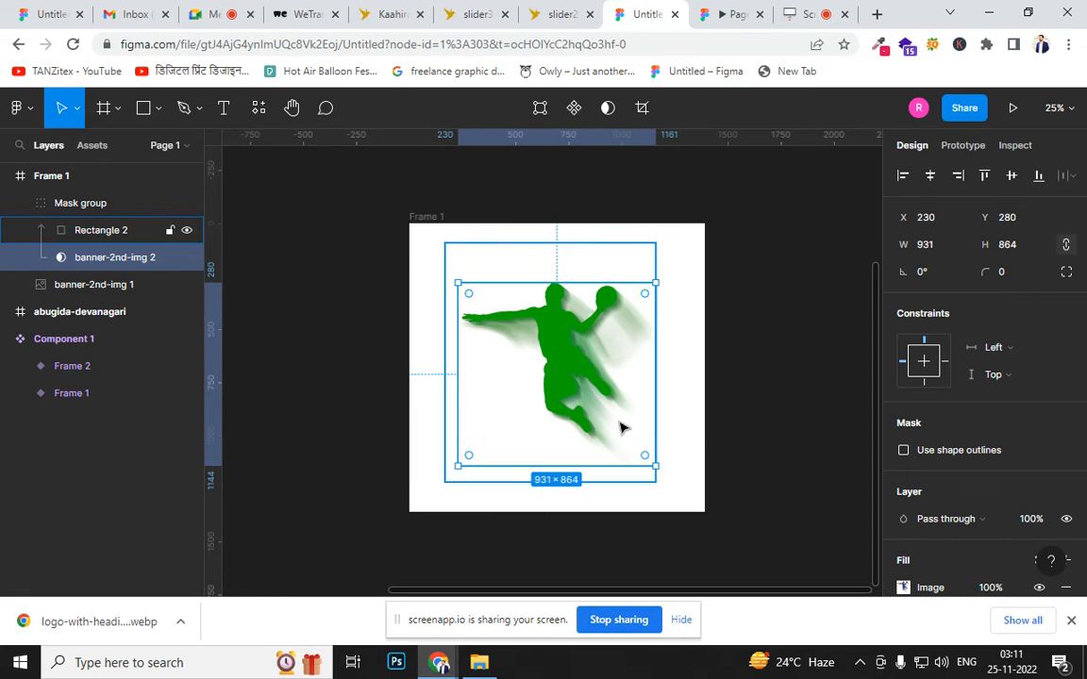
{"action": "left_click", "coordinate": [953, 521]}
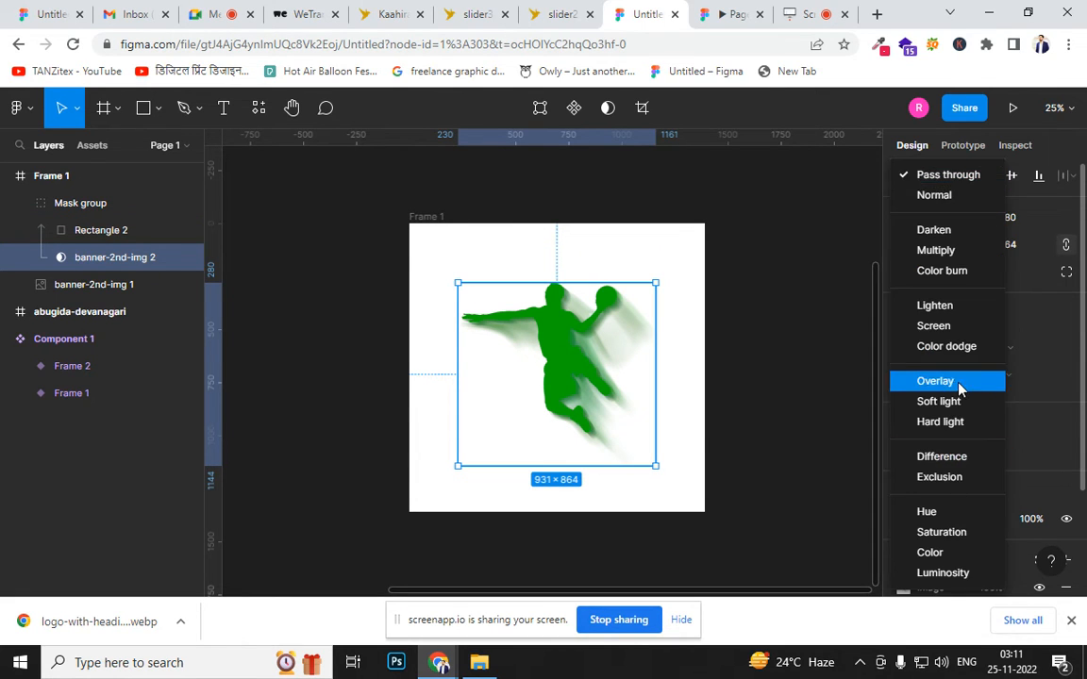
{"action": "left_click", "coordinate": [938, 562]}
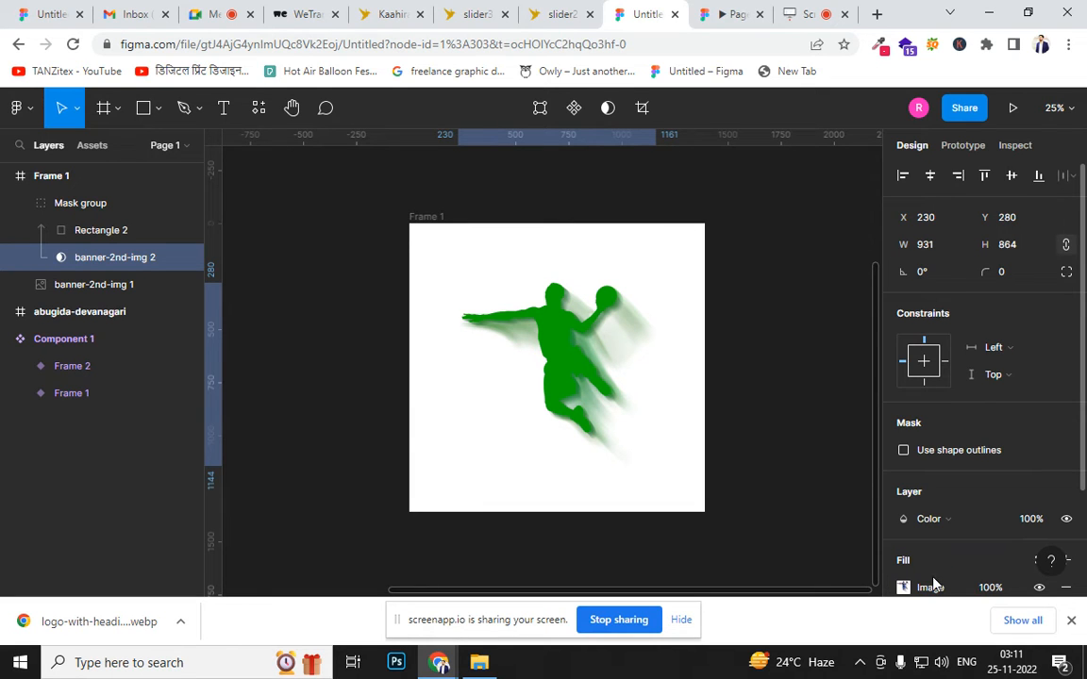
Set the blend mode of the green rectangle inside the mask group to Color and deselect it
{"action": "left_click", "coordinate": [106, 236]}
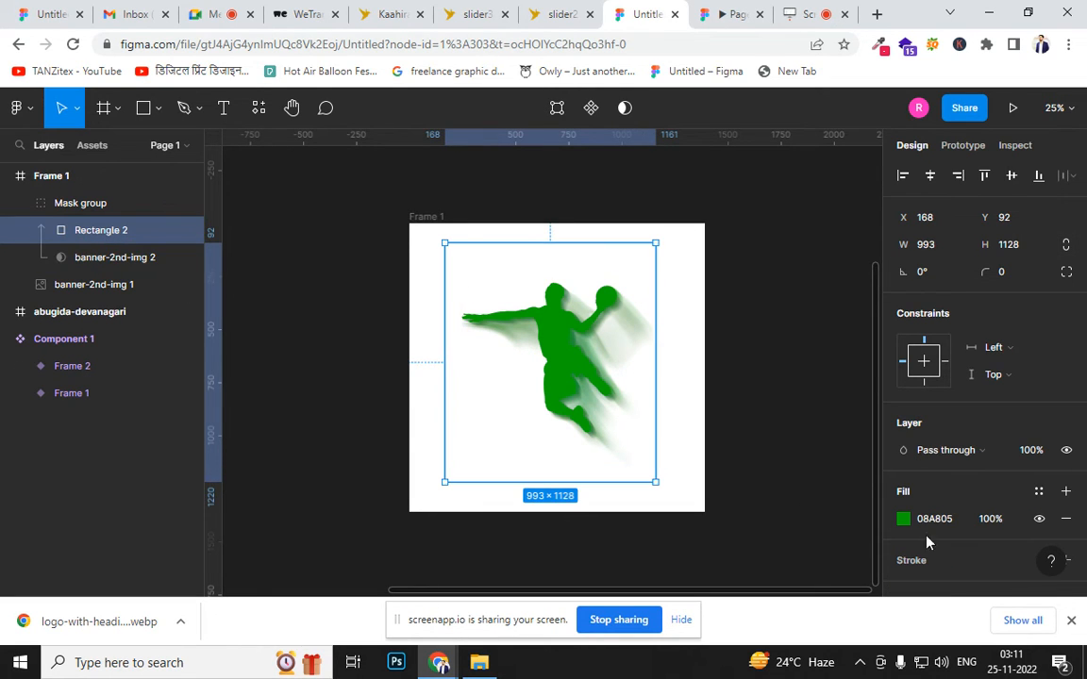
{"action": "left_click", "coordinate": [963, 450]}
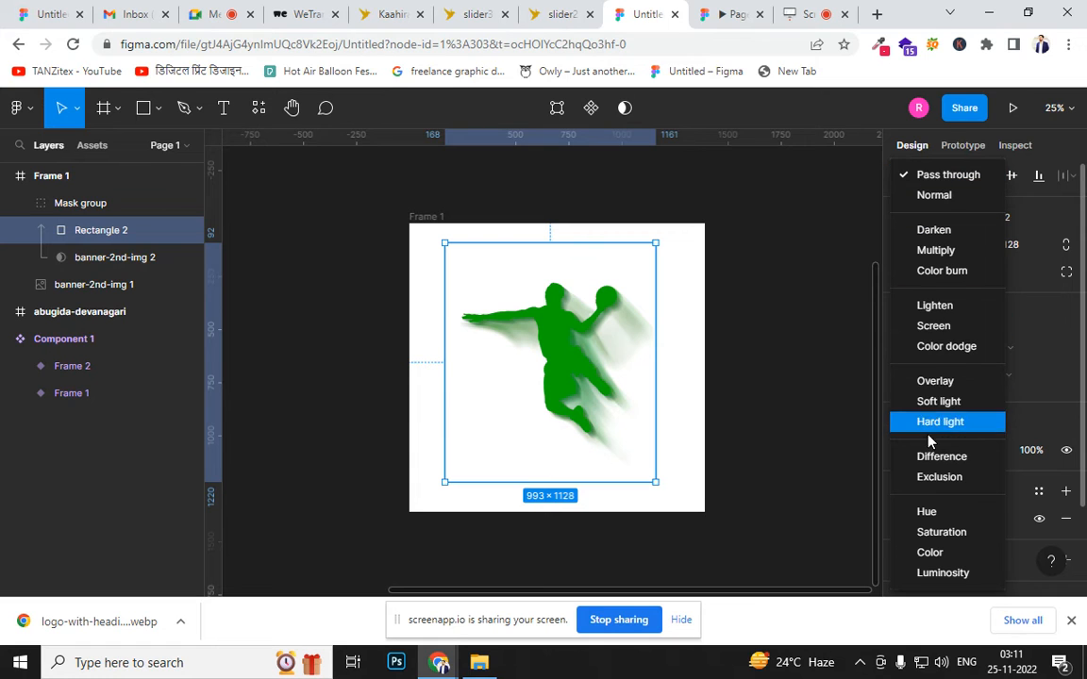
{"action": "left_click", "coordinate": [929, 552]}
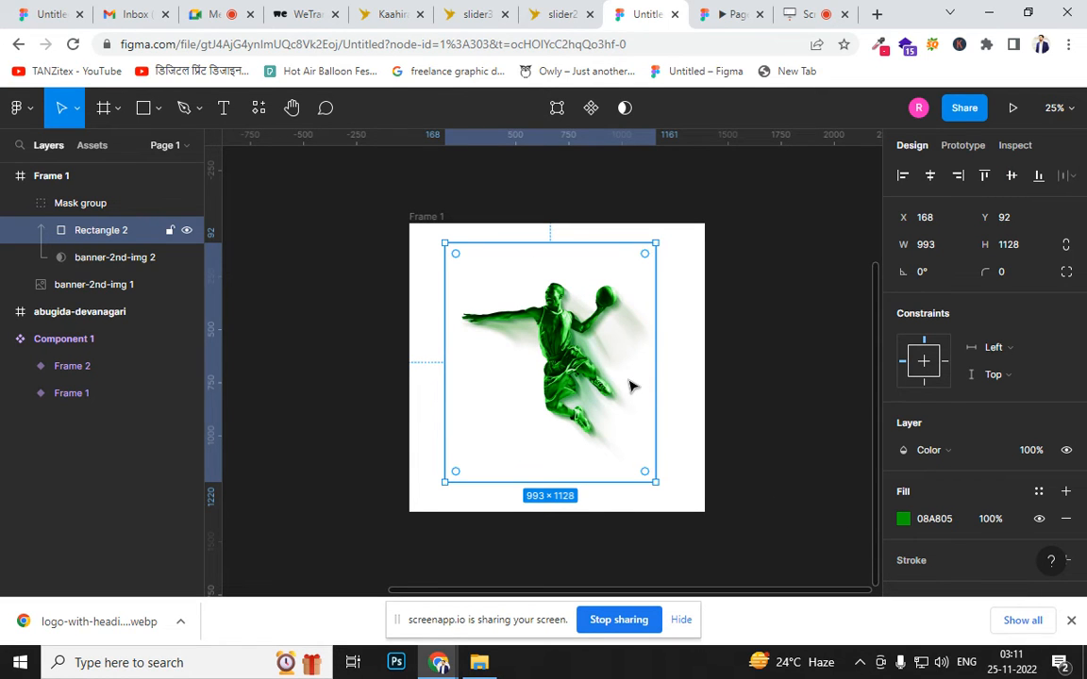
{"action": "left_click", "coordinate": [679, 381]}
{"action": "key", "text": "shift+0"}
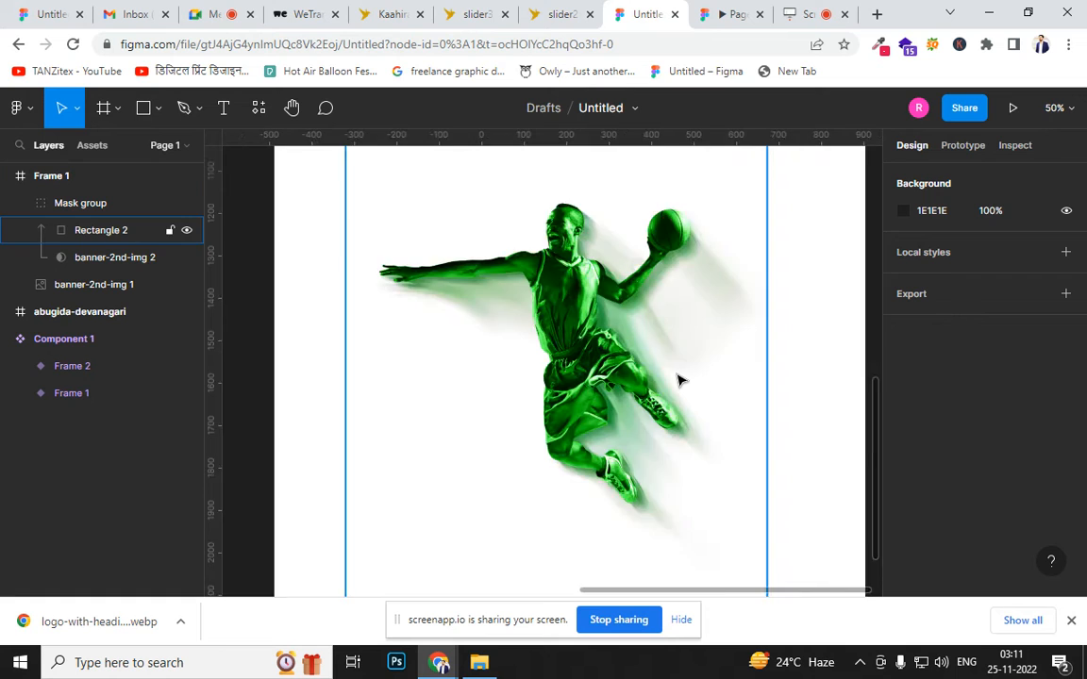
Try moving the mask group off the original player image underneath, and undo the move
{"action": "left_click_drag", "start_coordinate": [558, 298], "coordinate": [550, 538]}
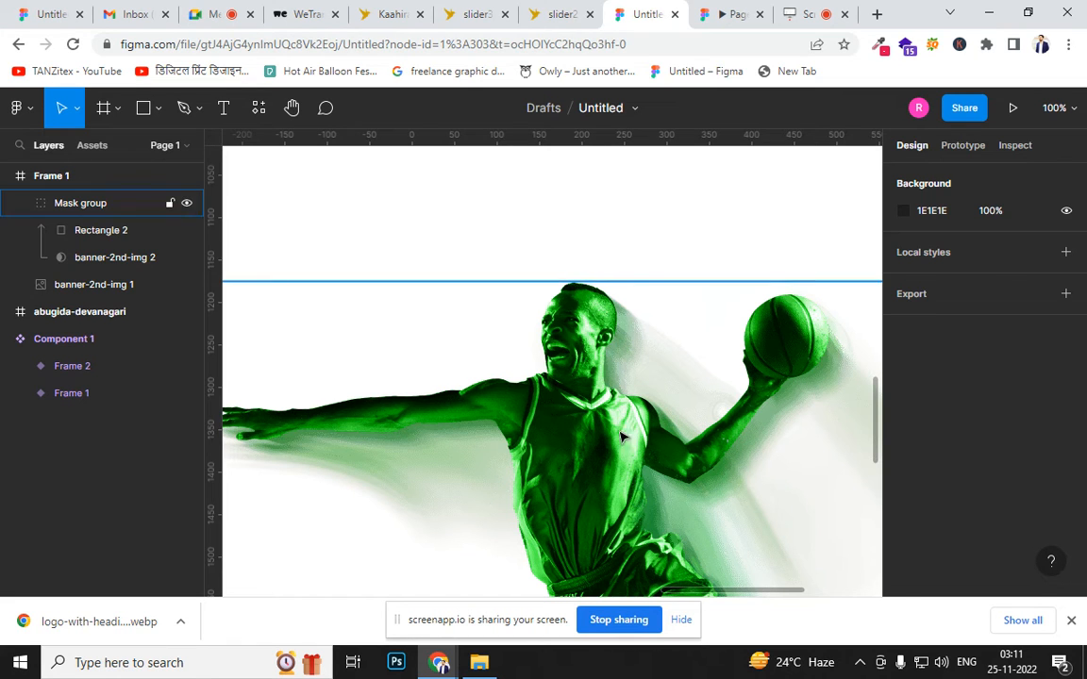
{"action": "left_click", "coordinate": [530, 482]}
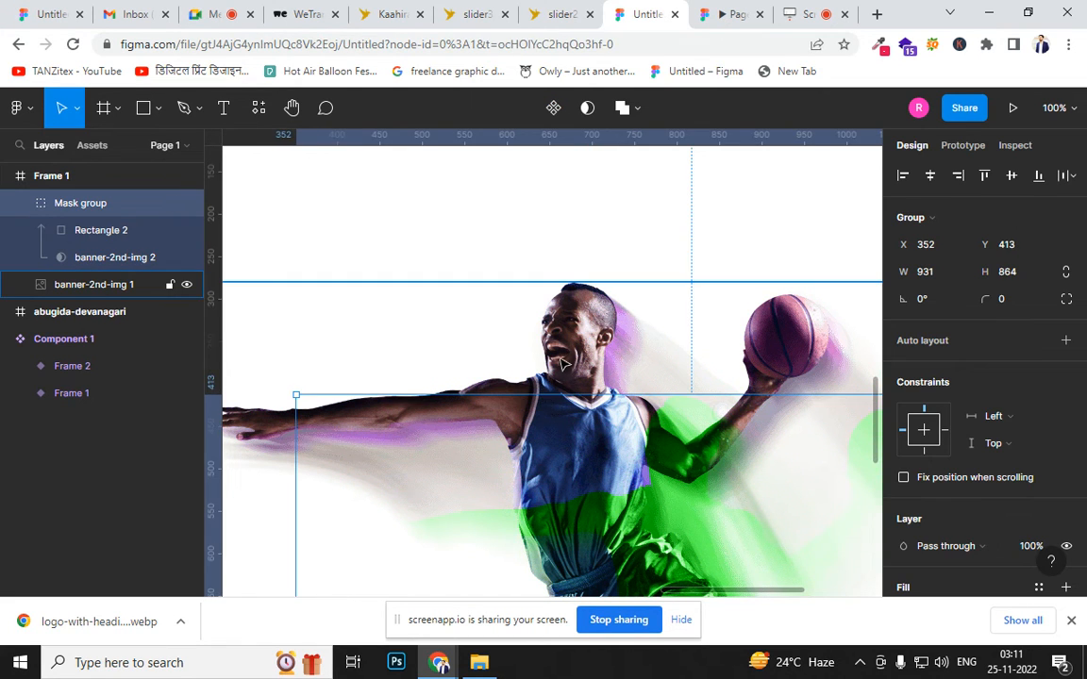
{"action": "key", "text": "Escape"}
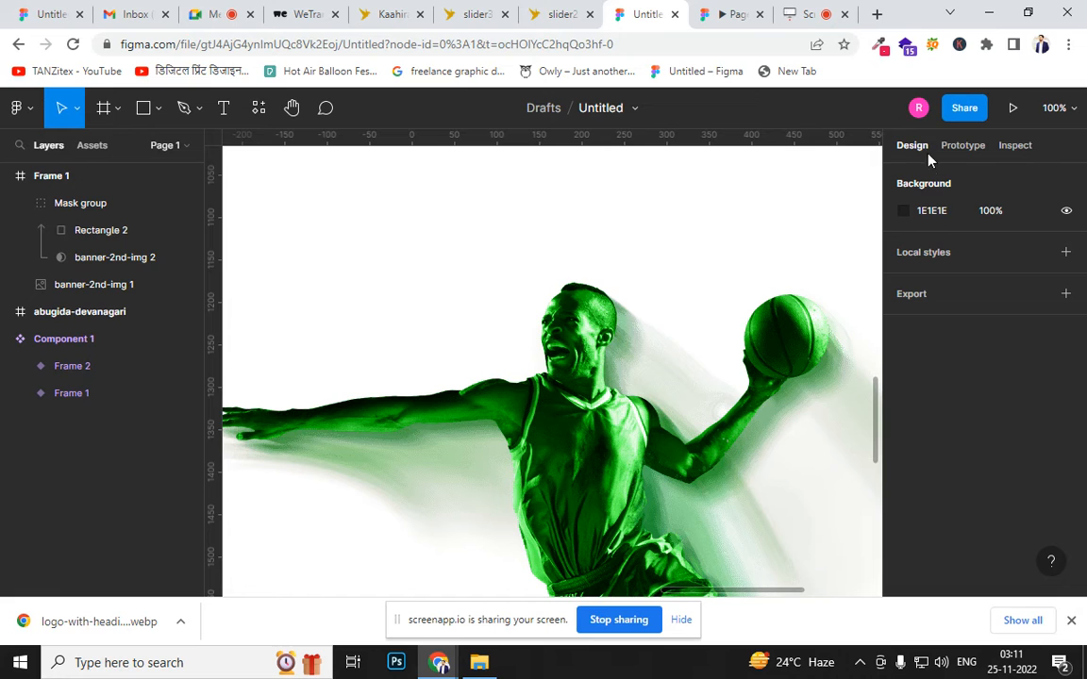
Recolor the mask group with the red, purple 9747FF, dark 1E1E1E and green document colors, finishing with white FFFFFF
{"action": "left_click", "coordinate": [607, 479]}
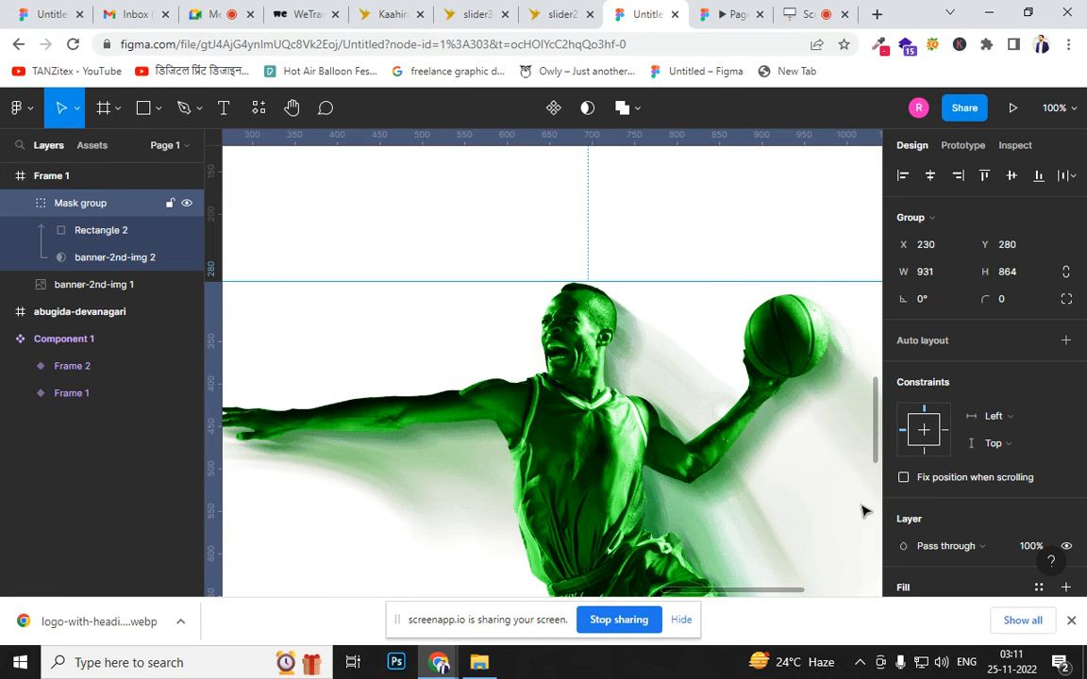
{"action": "left_click_drag", "start_coordinate": [1082, 379], "coordinate": [1085, 540]}
{"action": "left_click", "coordinate": [903, 469]}
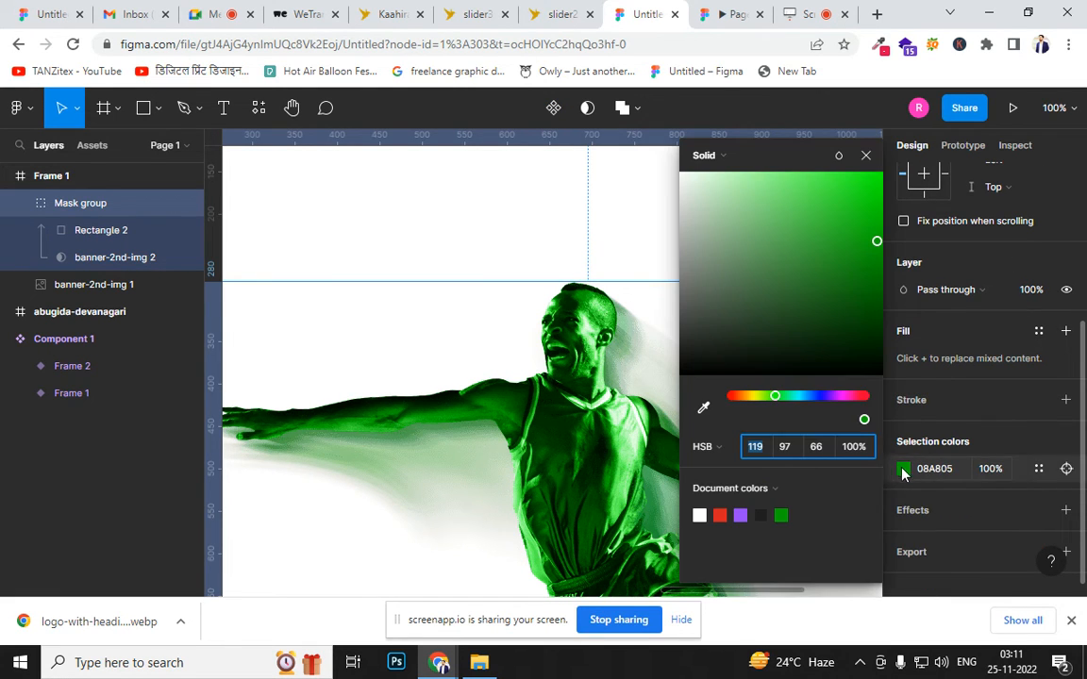
{"action": "left_click", "coordinate": [721, 515]}
{"action": "left_click", "coordinate": [744, 517]}
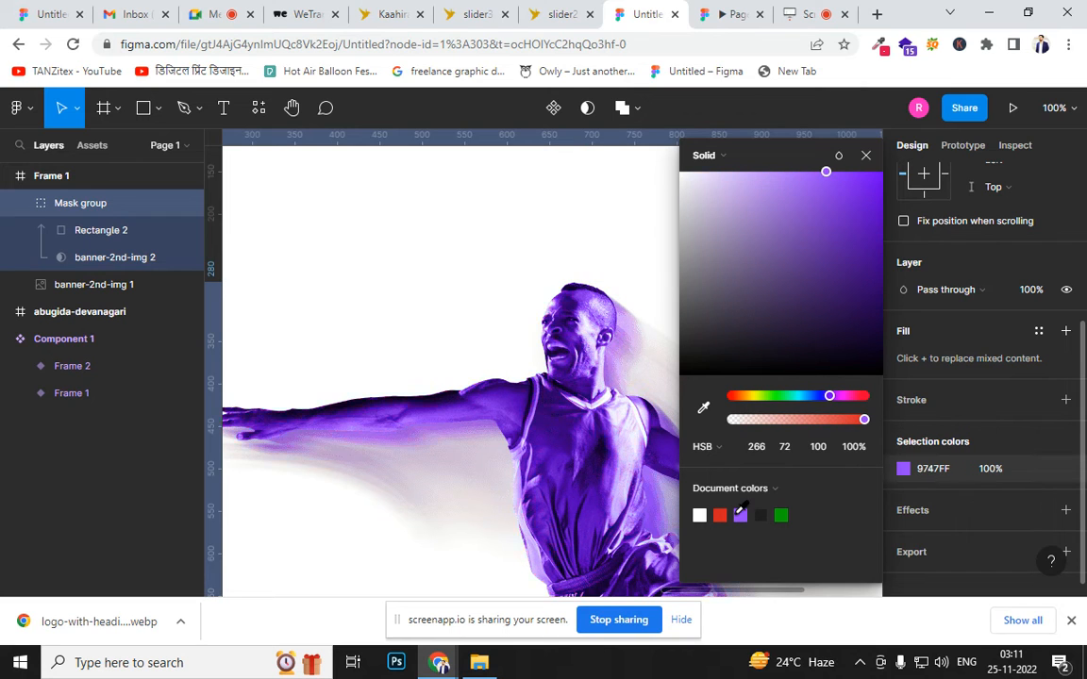
{"action": "left_click", "coordinate": [764, 515]}
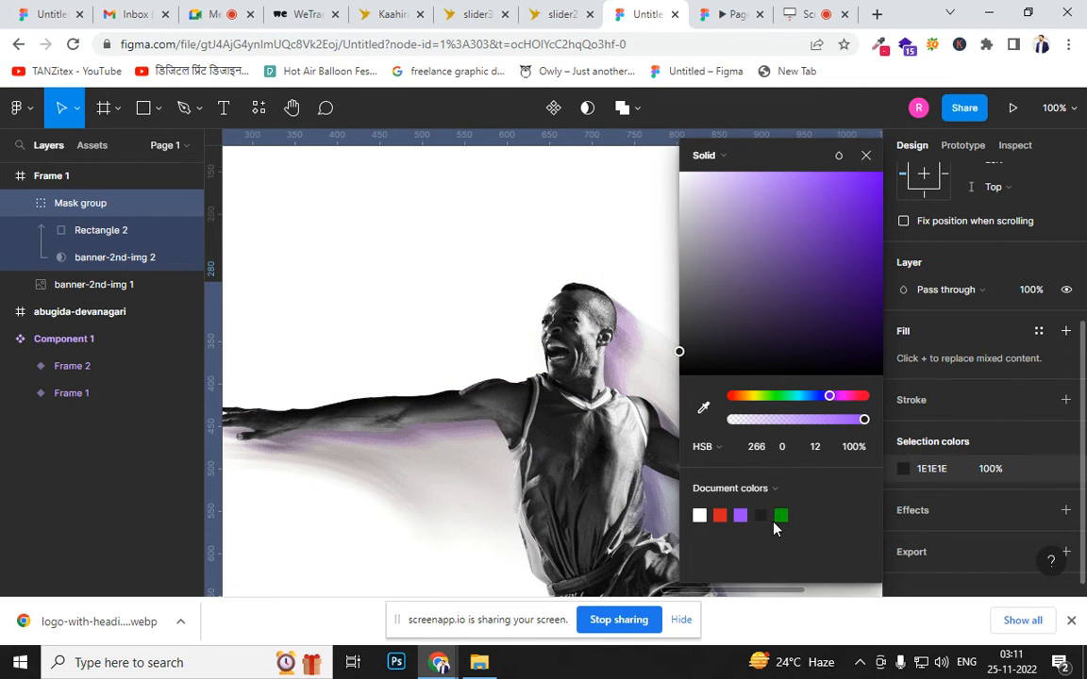
{"action": "left_click", "coordinate": [781, 516]}
{"action": "left_click", "coordinate": [760, 516]}
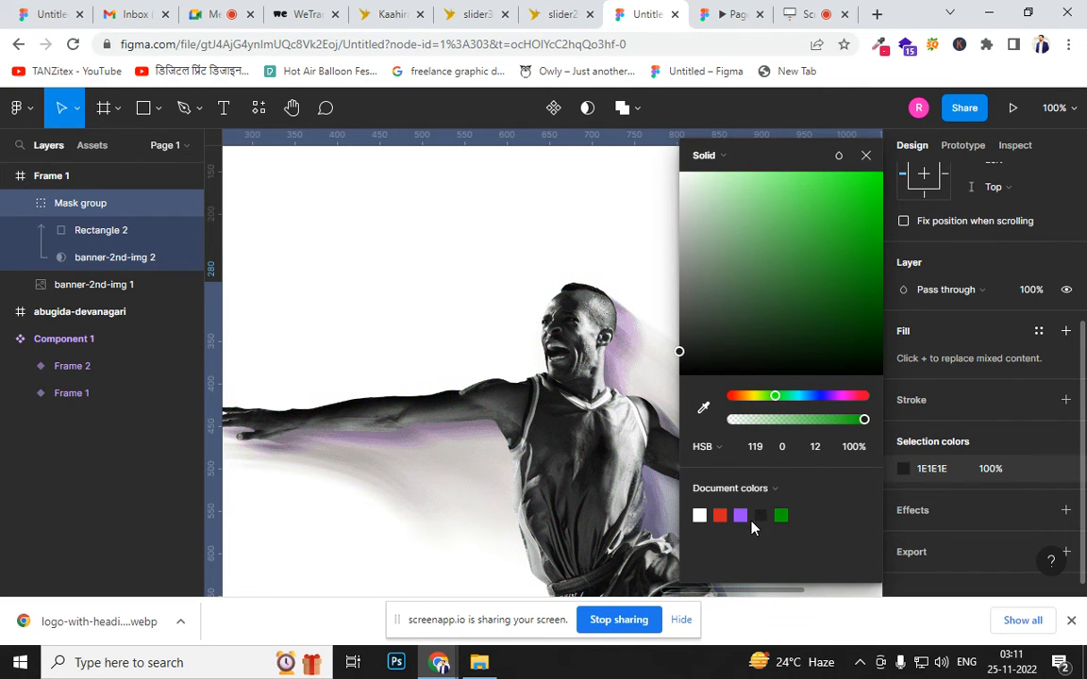
{"action": "left_click", "coordinate": [700, 515]}
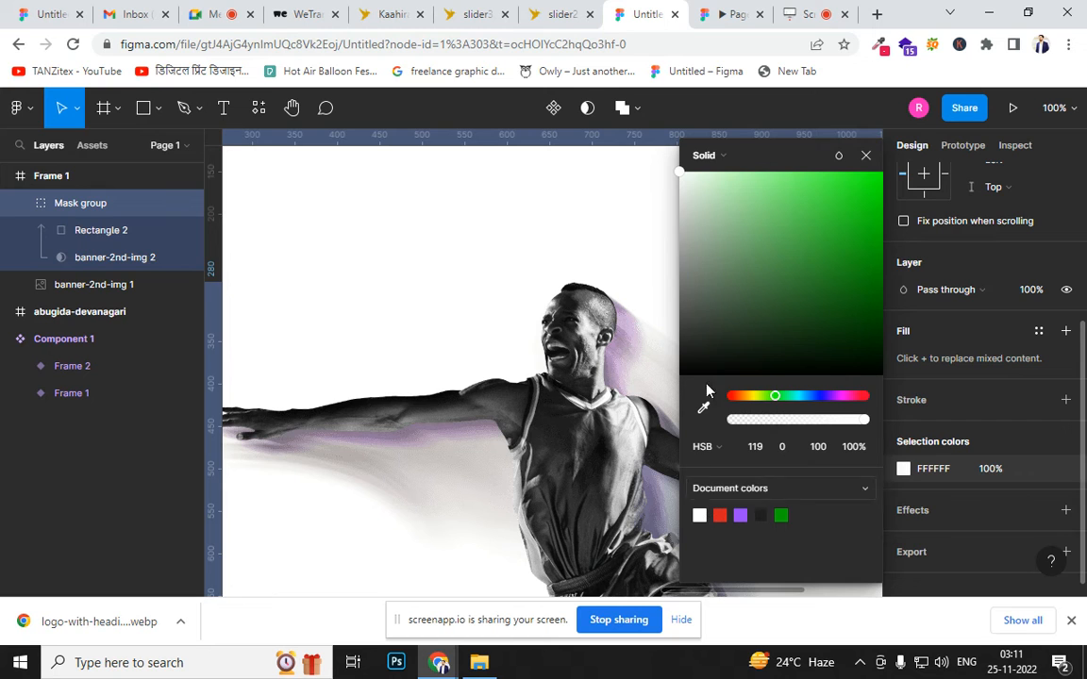
Find the "Plaxonic | Digital Transformation | IT Solutions" entry in the browser history, open it in a new tab and look through the homepage
{"action": "left_click", "coordinate": [875, 14]}
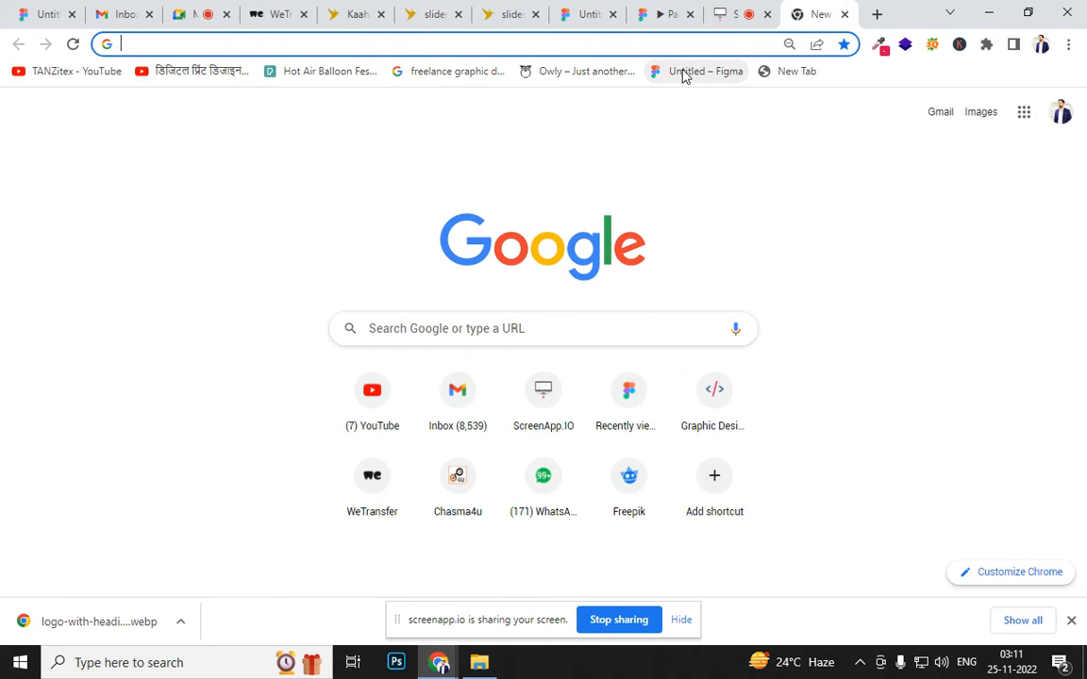
{"action": "key", "text": "ctrl+h"}
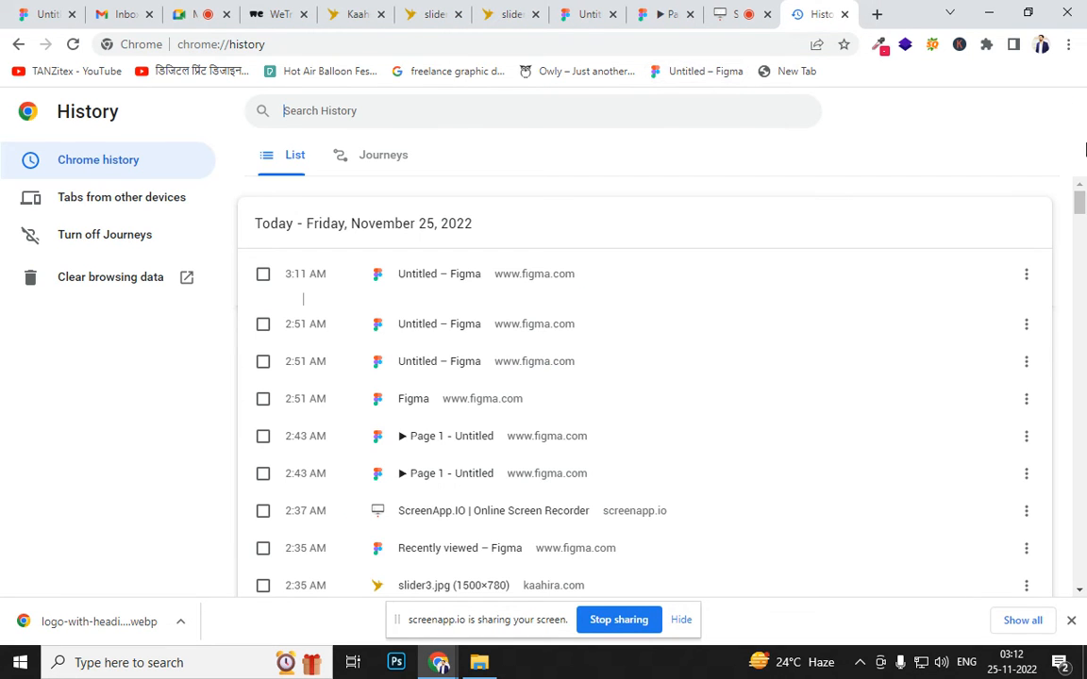
{"action": "left_click_drag", "start_coordinate": [1081, 213], "coordinate": [1081, 260]}
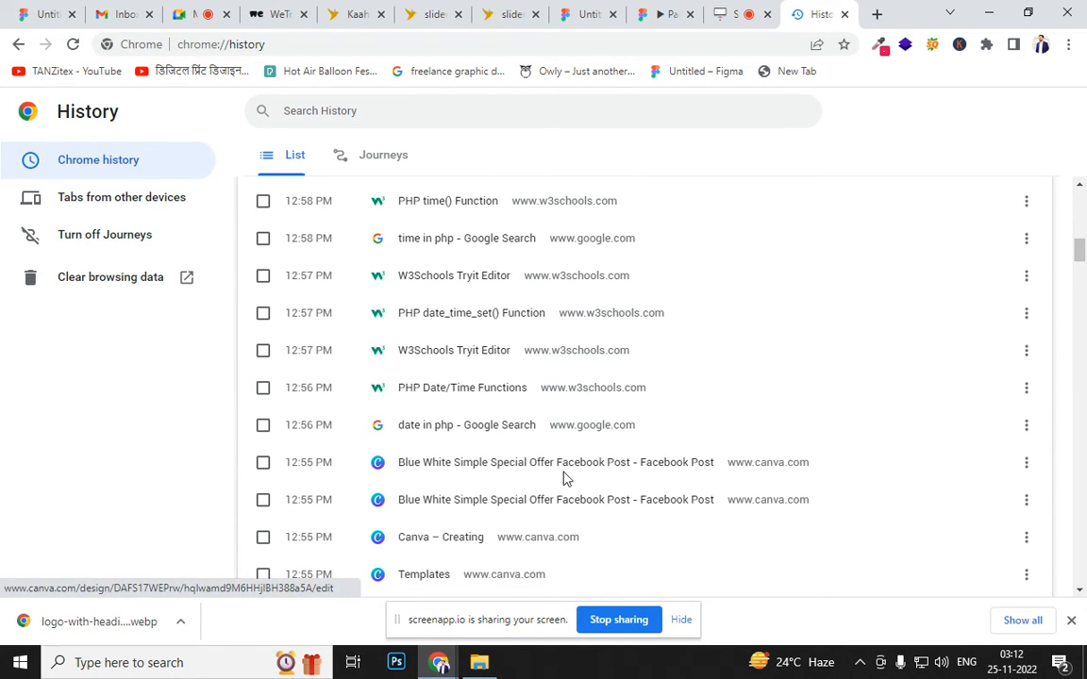
{"action": "left_click_drag", "start_coordinate": [1085, 255], "coordinate": [1083, 309]}
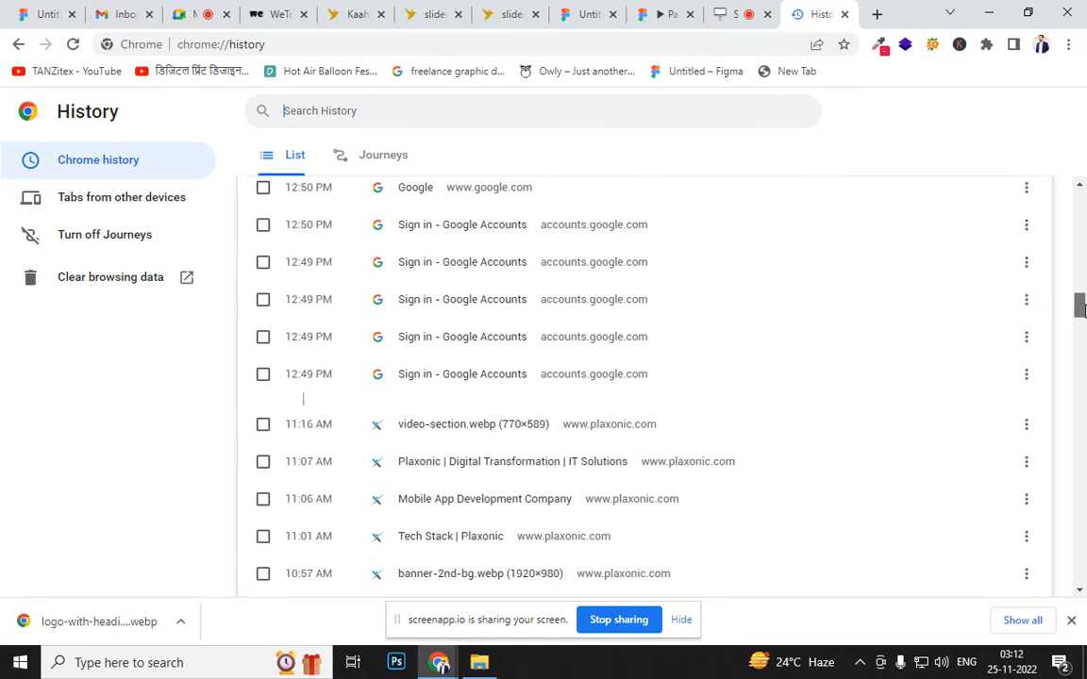
{"action": "middle_click", "coordinate": [467, 462]}
{"action": "left_click", "coordinate": [825, 16]}
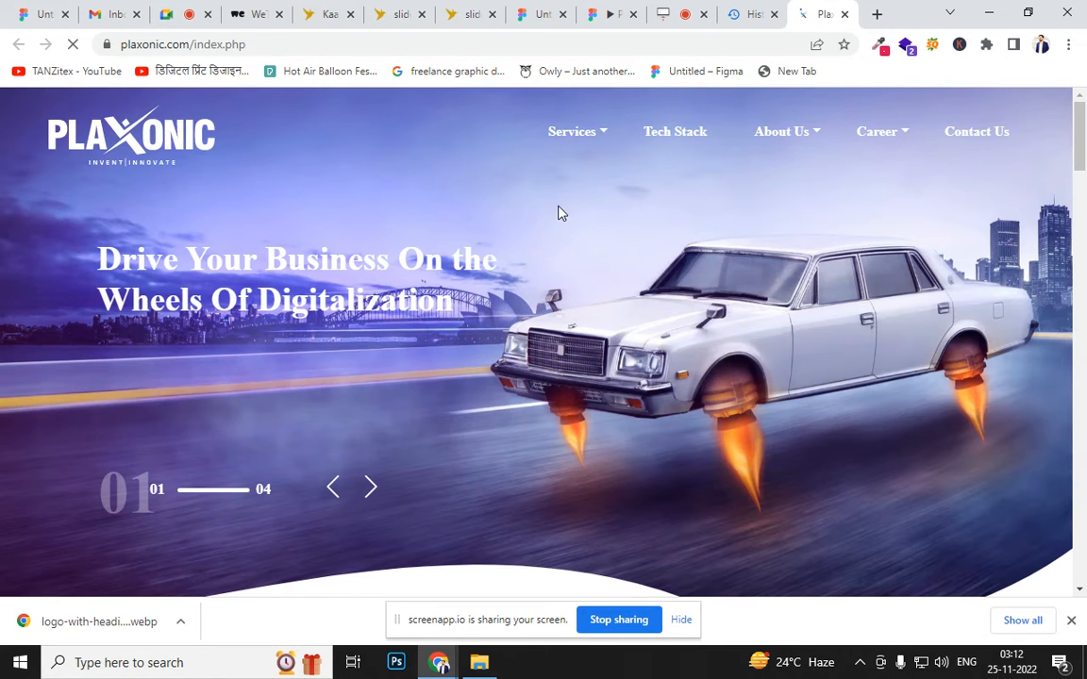
{"action": "left_click_drag", "start_coordinate": [1081, 157], "coordinate": [1082, 288]}
{"action": "scroll", "coordinate": [1053, 243], "scroll_direction": "up", "scroll_amount": 10}
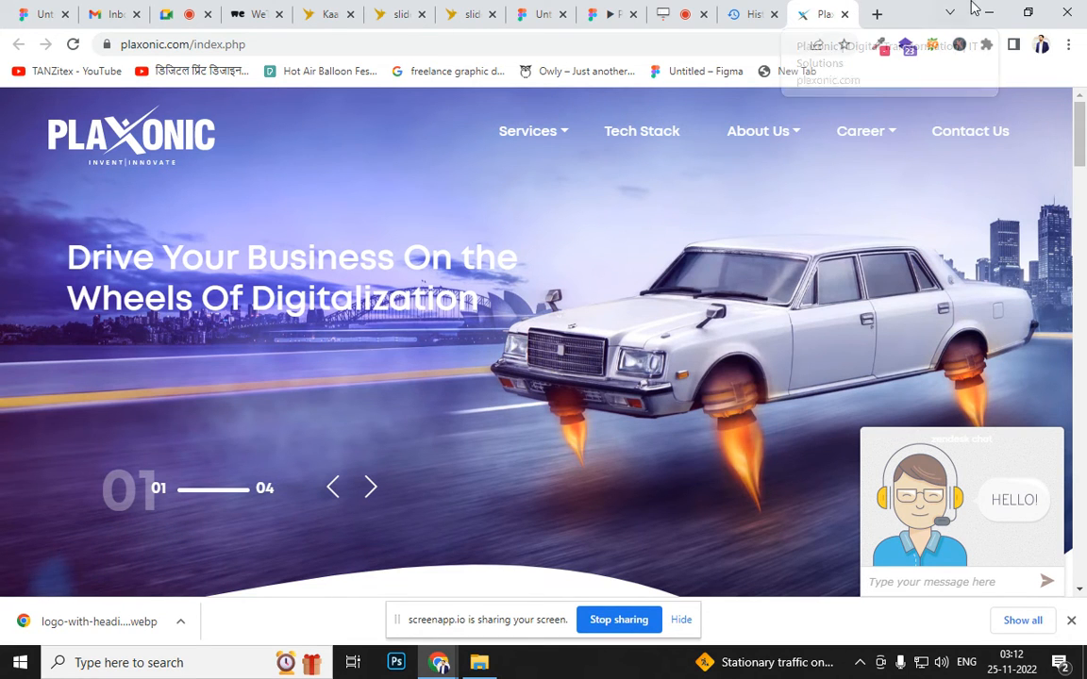
{"action": "left_click", "coordinate": [746, 17]}
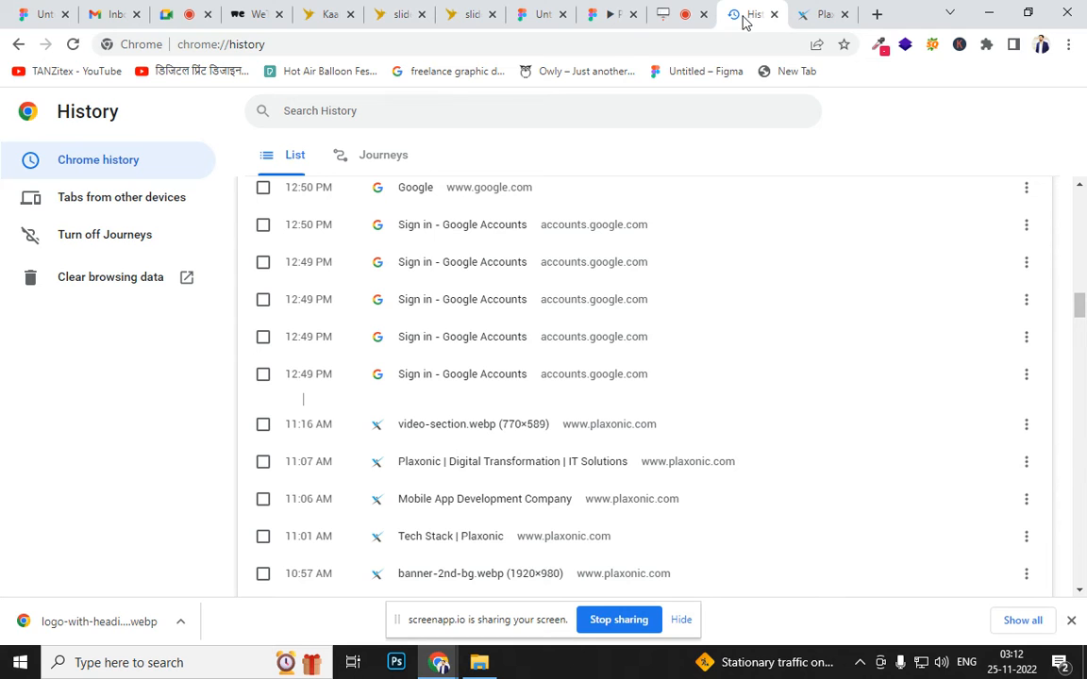
{"action": "key", "text": "alt+Tab"}
{"action": "key", "text": "alt+Tab"}
{"action": "key", "text": "Escape"}
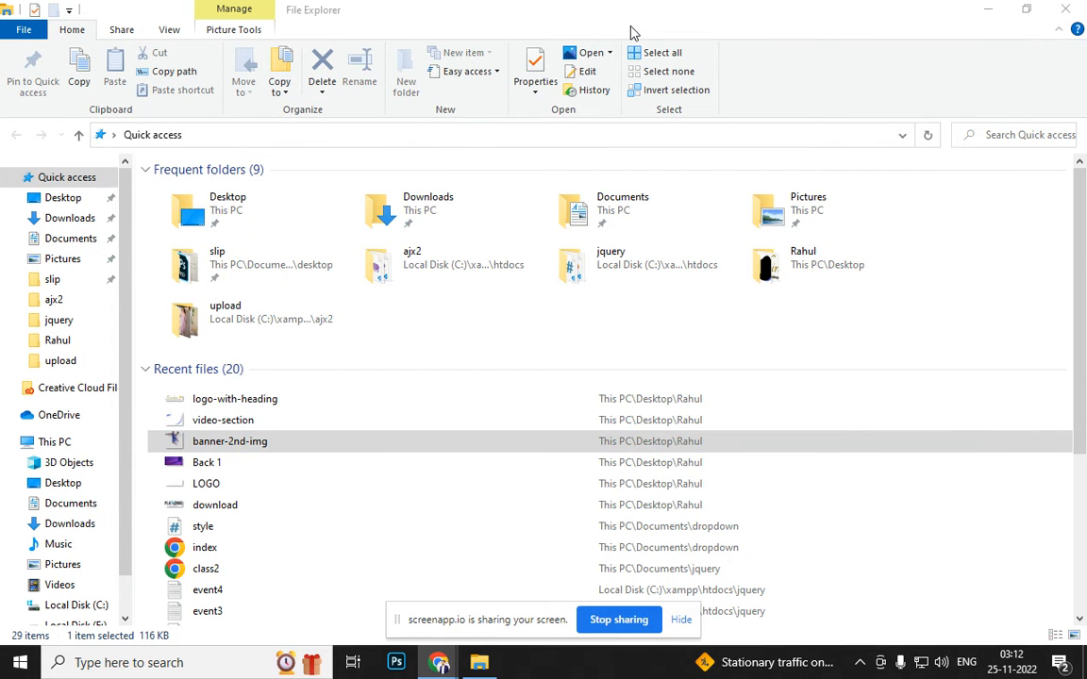
{"action": "key", "text": "alt+Tab"}
{"action": "key", "text": "alt+Tab"}
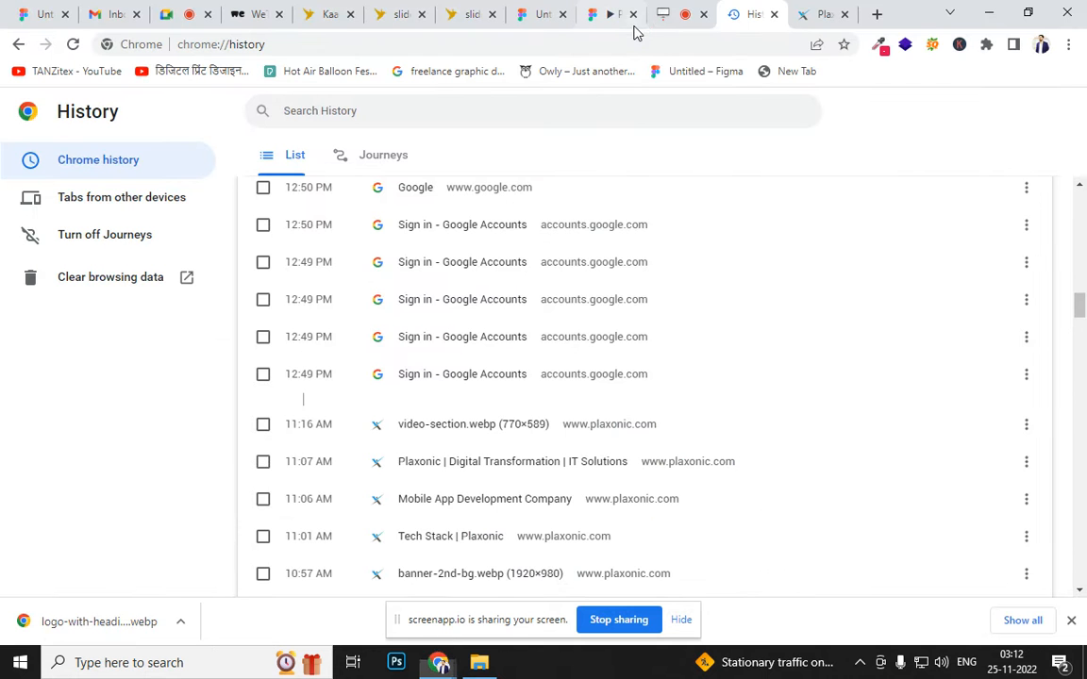
{"action": "left_click", "coordinate": [604, 17]}
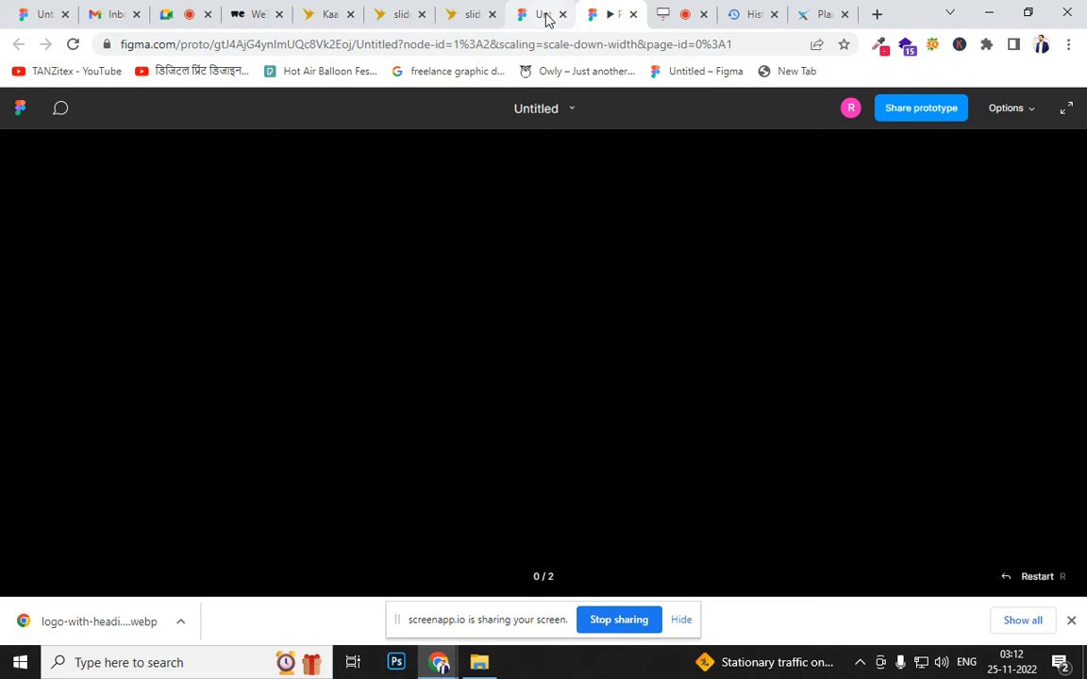
{"action": "left_click", "coordinate": [544, 16]}
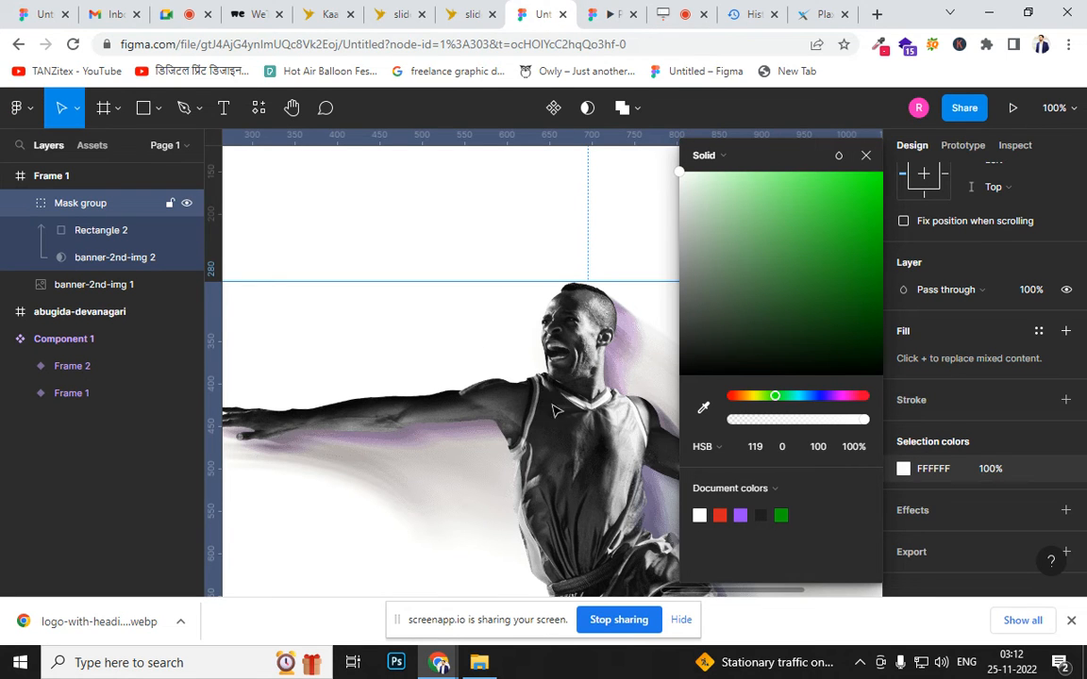
Return to the Plaxonic homepage and advance its banner to the basketball player slide
{"action": "left_click", "coordinate": [812, 14]}
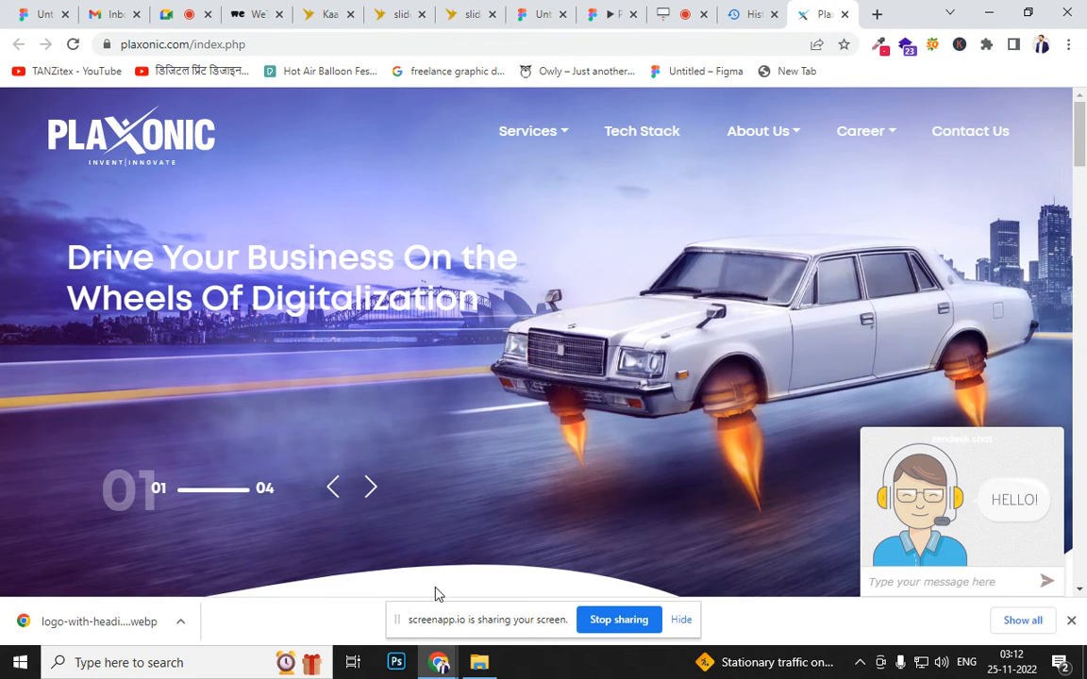
{"action": "left_click", "coordinate": [373, 495]}
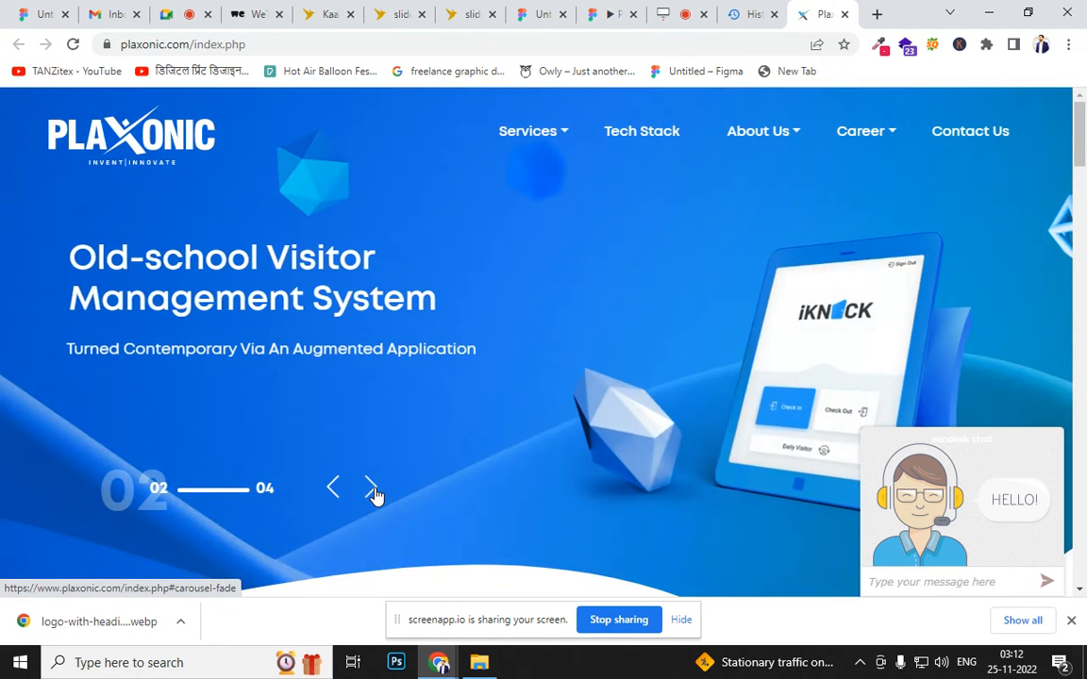
{"action": "left_click", "coordinate": [375, 497]}
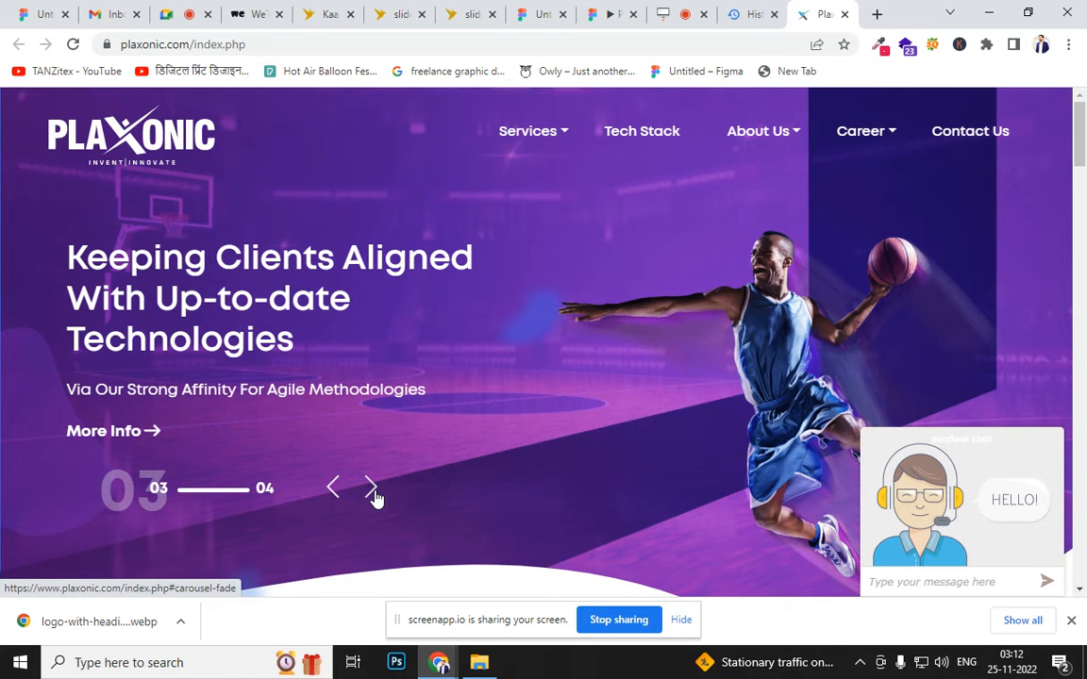
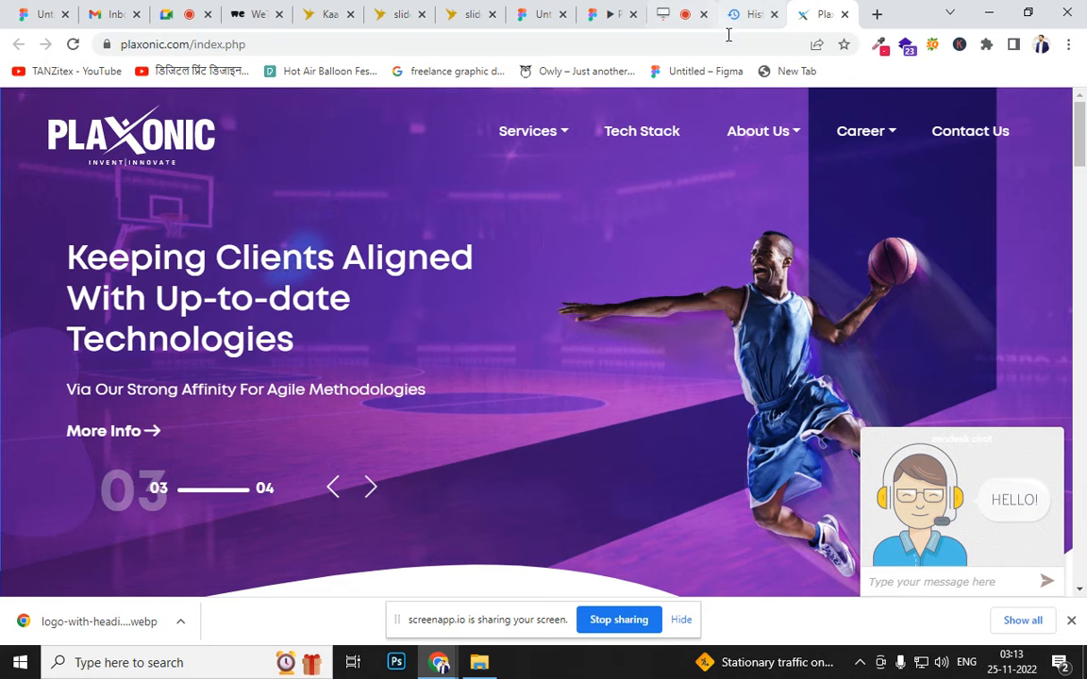
{"action": "key", "text": "alt+Tab"}
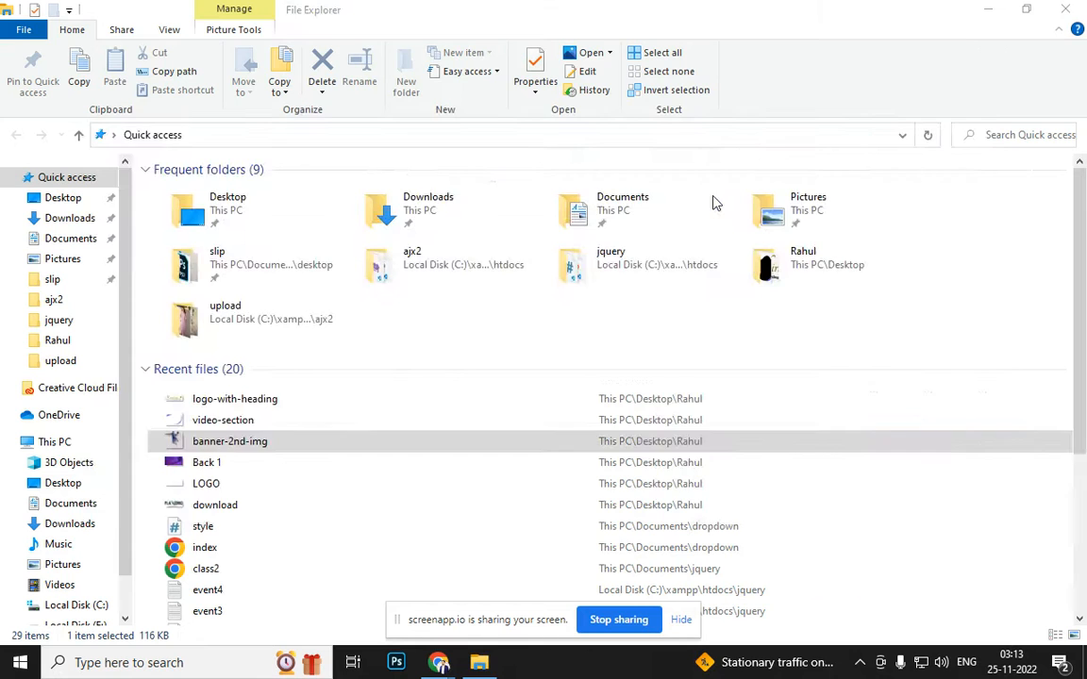
{"action": "key", "text": "alt+Tab"}
{"action": "key", "text": "alt+Tab"}
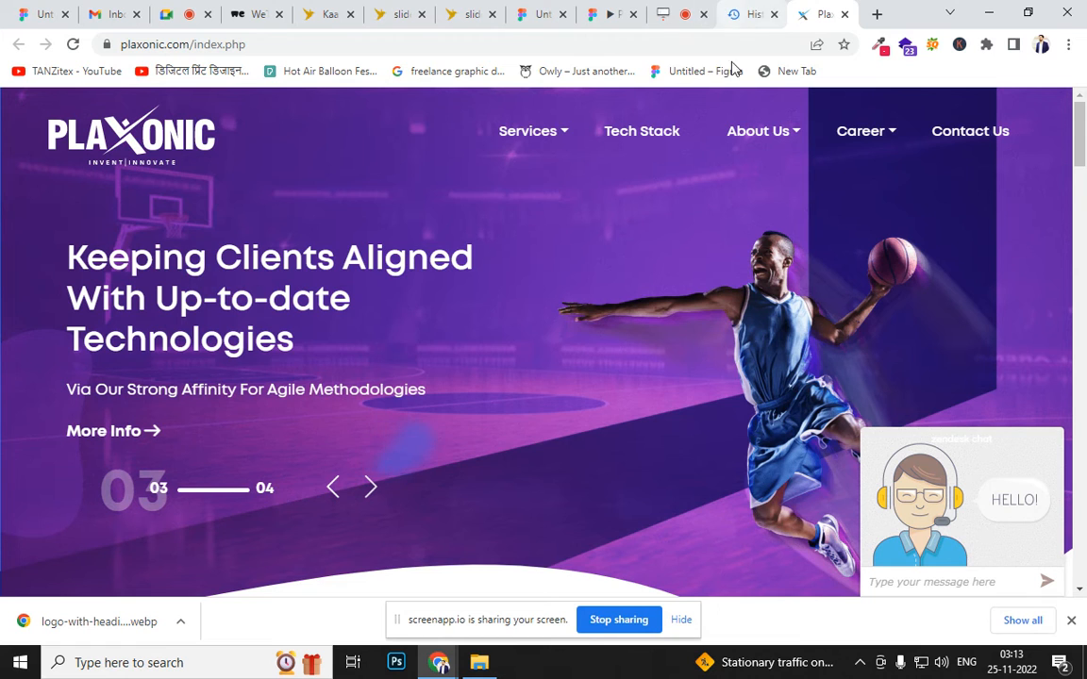
Browse the Plaxonic site's Services list and Tech Stack page, and open the Current Openings page under Career
{"action": "left_click_drag", "start_coordinate": [1082, 154], "coordinate": [1085, 108]}
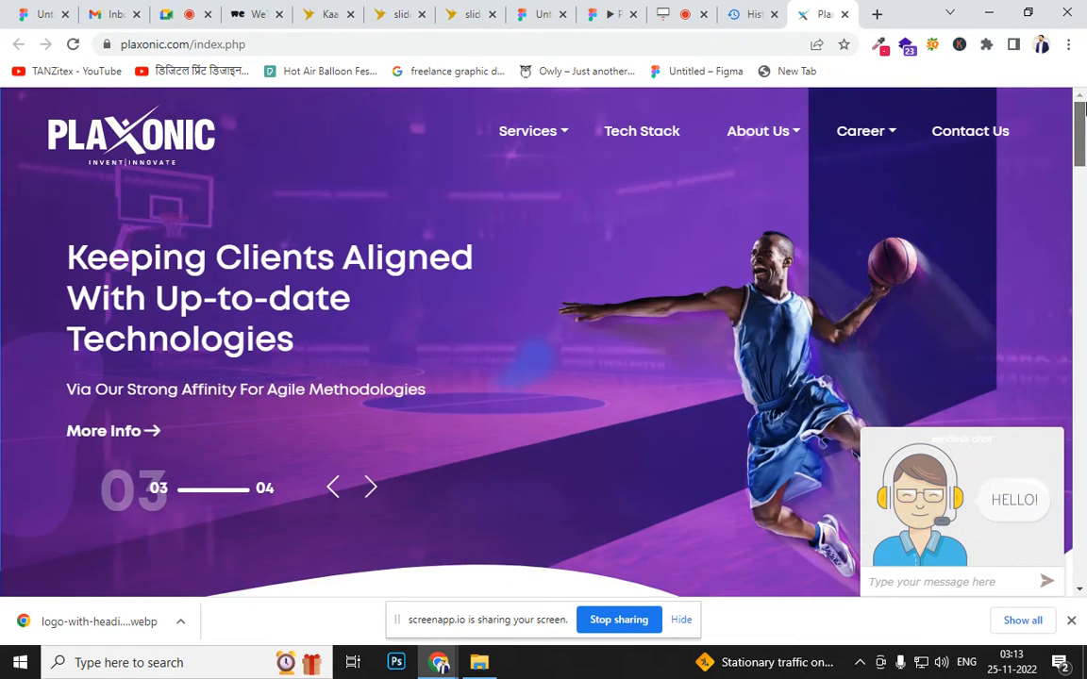
{"action": "left_click", "coordinate": [561, 133]}
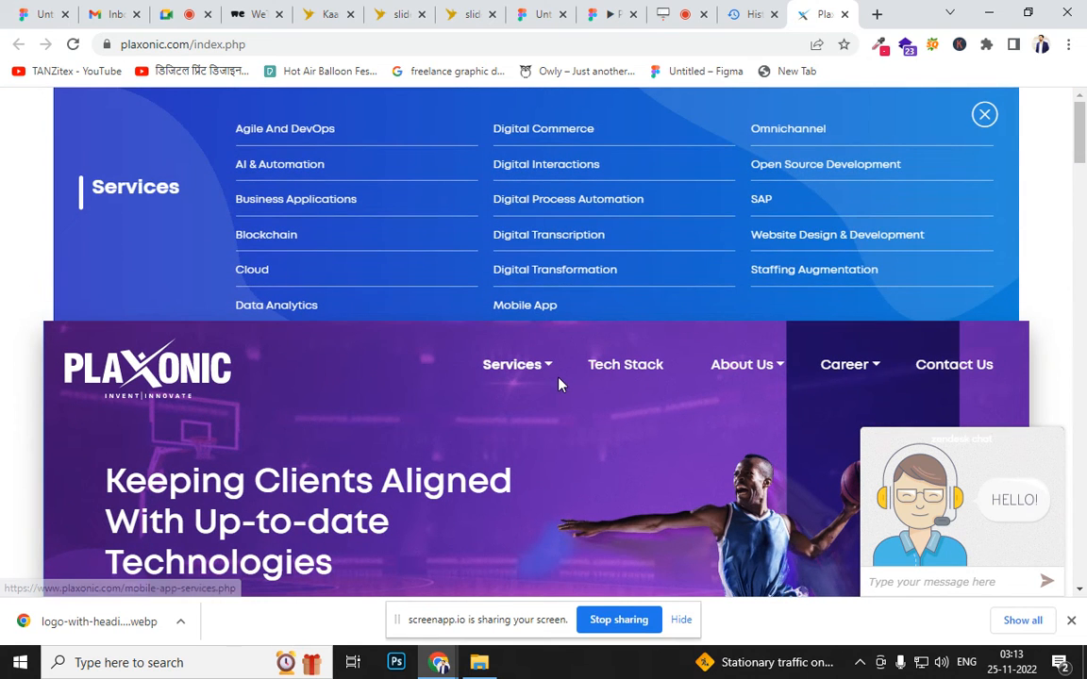
{"action": "left_click", "coordinate": [635, 373]}
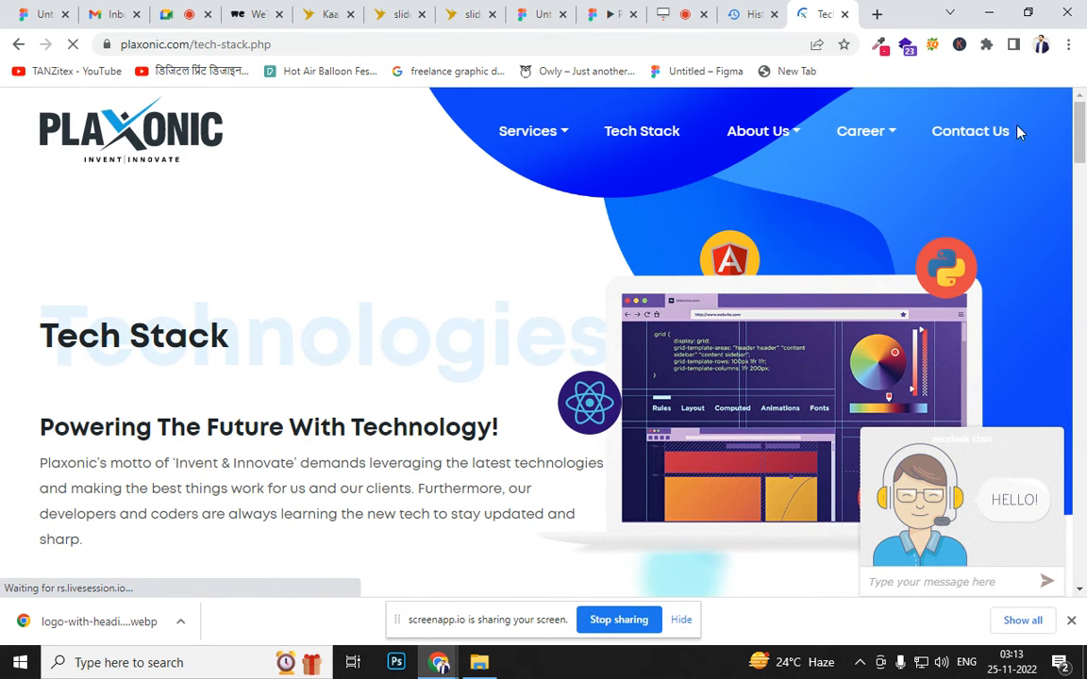
{"action": "left_click", "coordinate": [892, 140]}
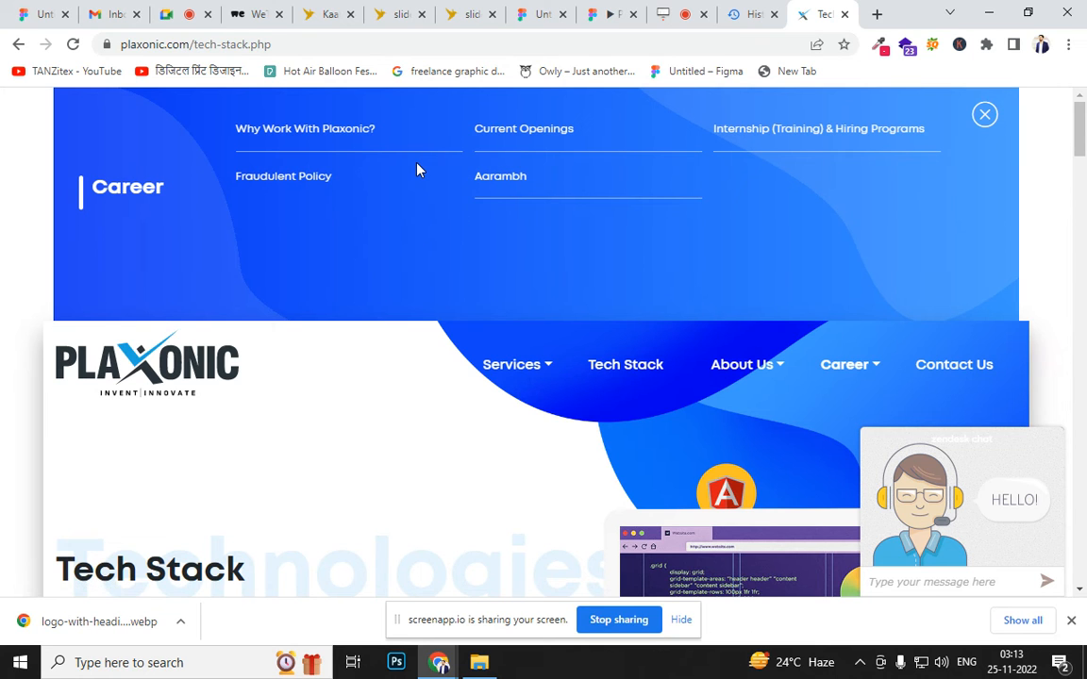
{"action": "left_click", "coordinate": [550, 134]}
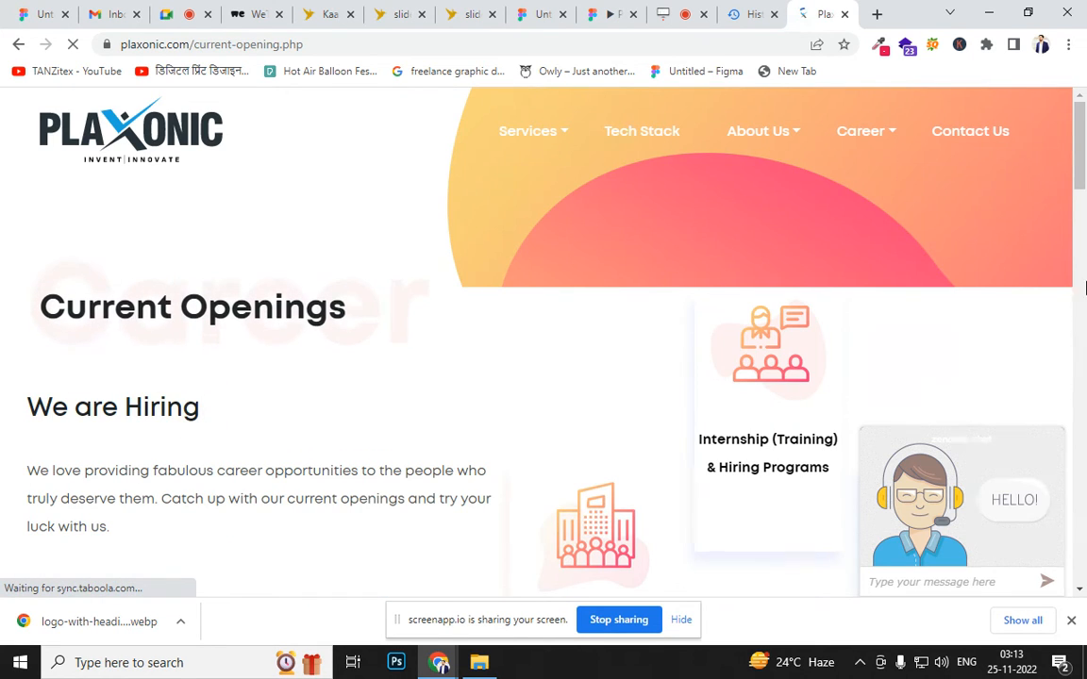
Look through the Current Openings page down to the web developer skill requirements
{"action": "scroll", "coordinate": [1081, 172], "scroll_direction": "down", "scroll_amount": 3}
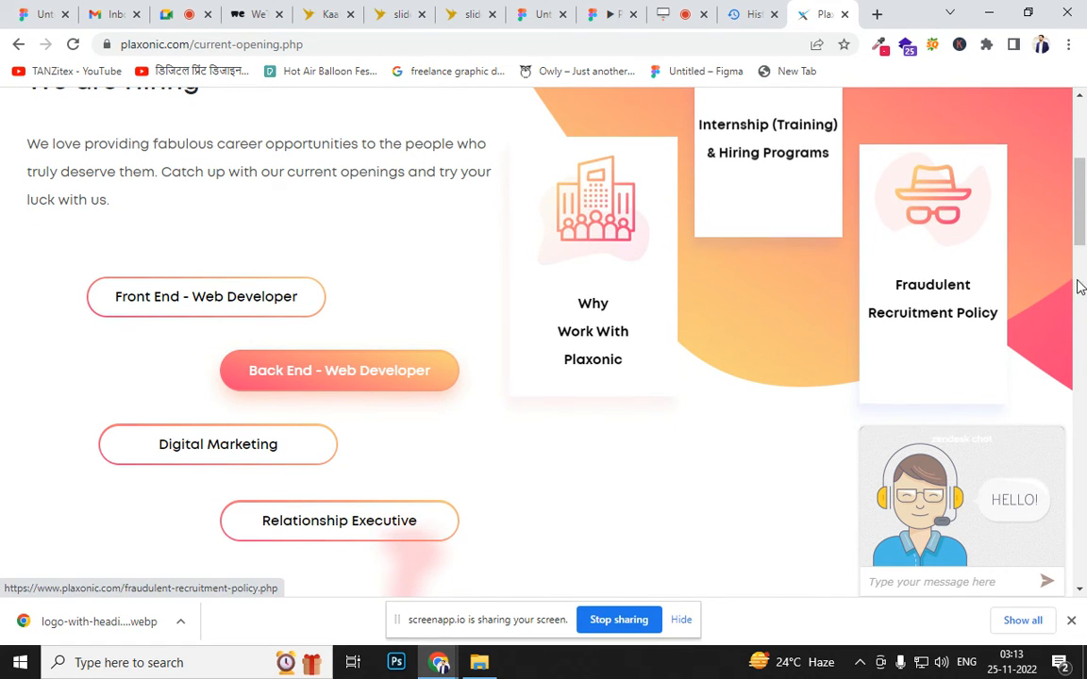
{"action": "left_click_drag", "start_coordinate": [1081, 230], "coordinate": [1079, 396]}
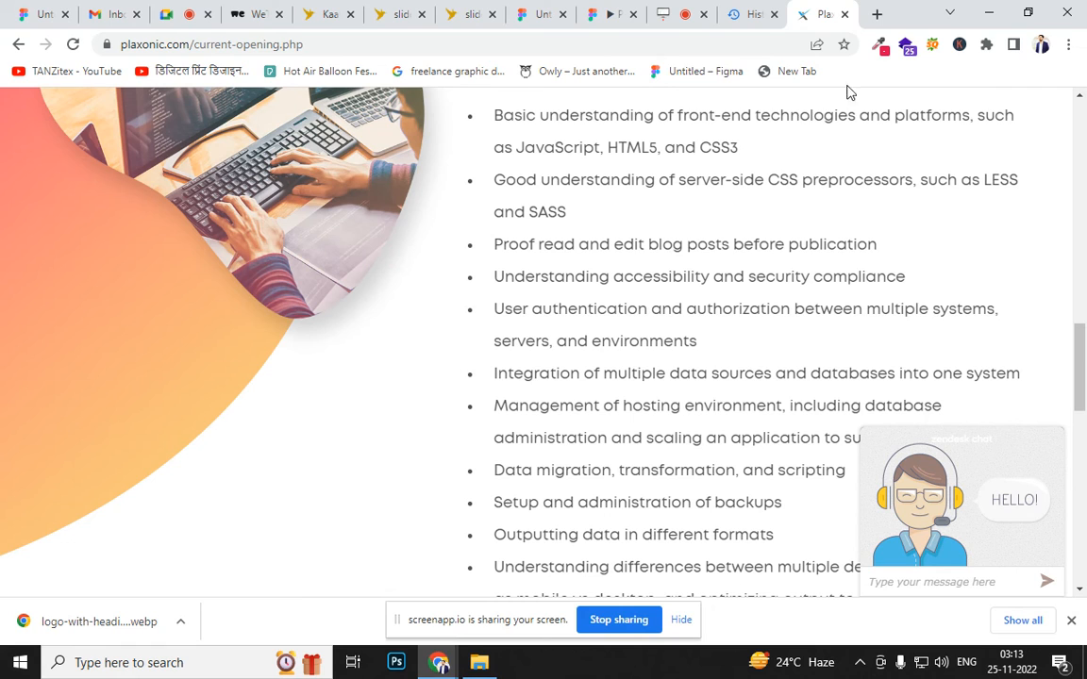
Search Google for "plaxonic technologies" in a new tab
{"action": "double_click", "coordinate": [178, 45]}
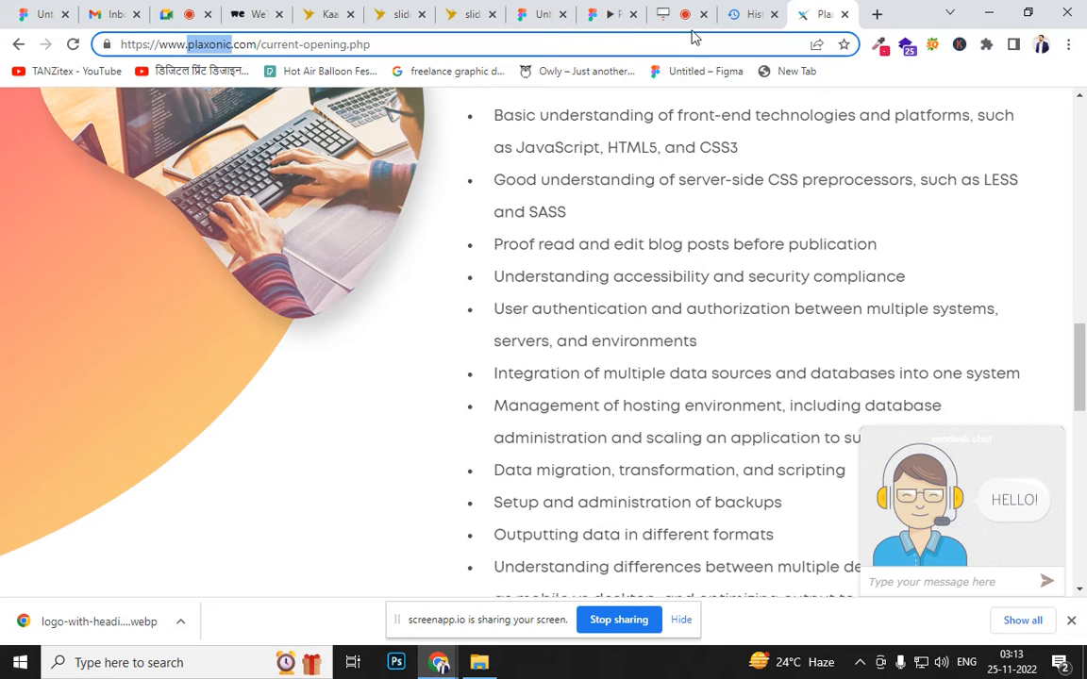
{"action": "left_click", "coordinate": [876, 14]}
{"action": "type", "text": "plaxonic"}
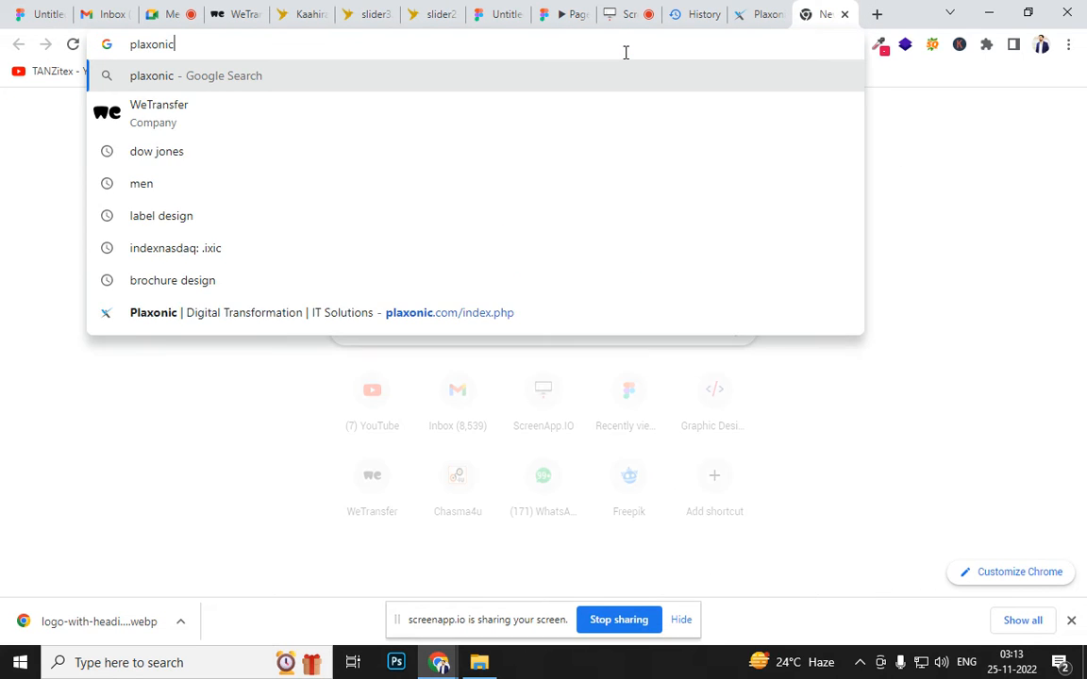
{"action": "key", "text": "Down"}
{"action": "key", "text": "Down"}
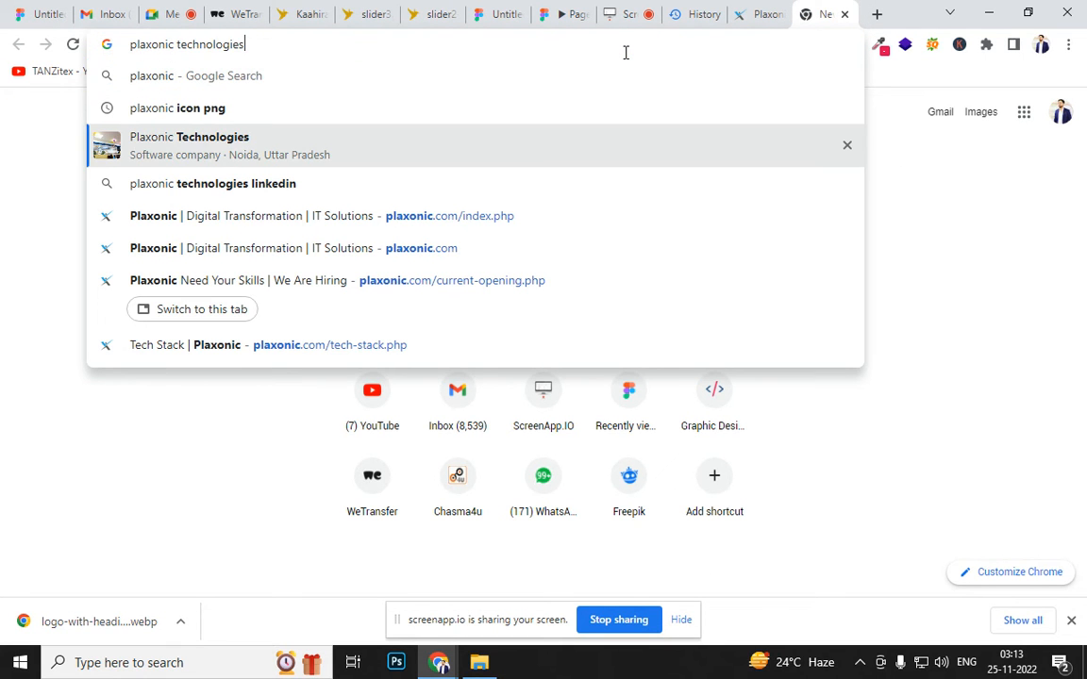
{"action": "key", "text": "Return"}
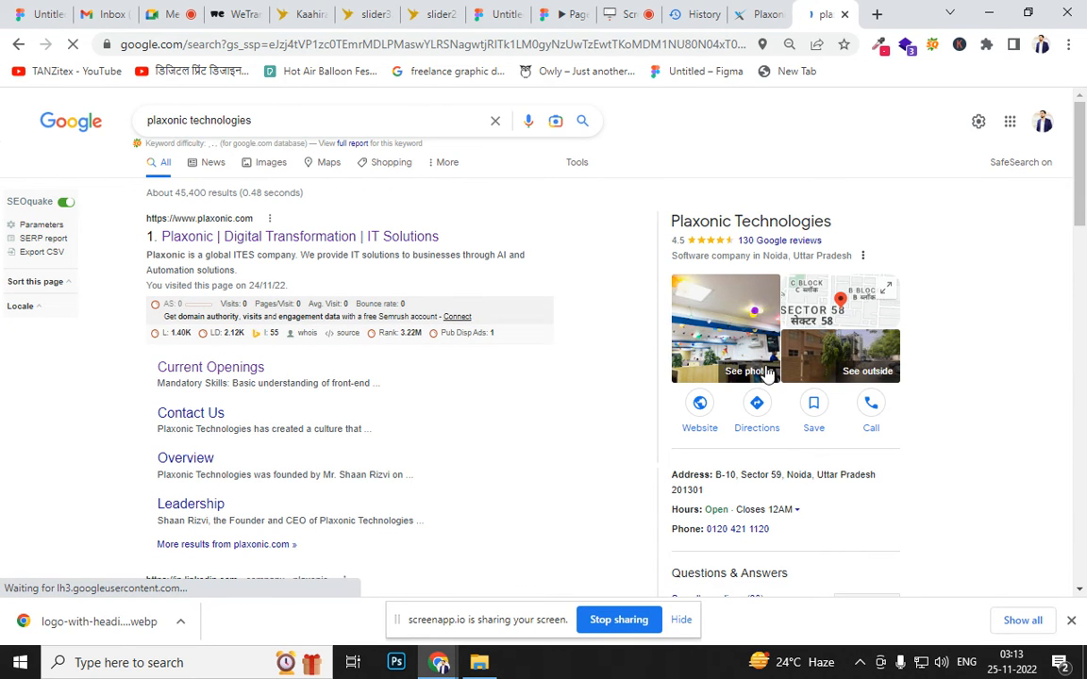
{"action": "left_click", "coordinate": [760, 523]}
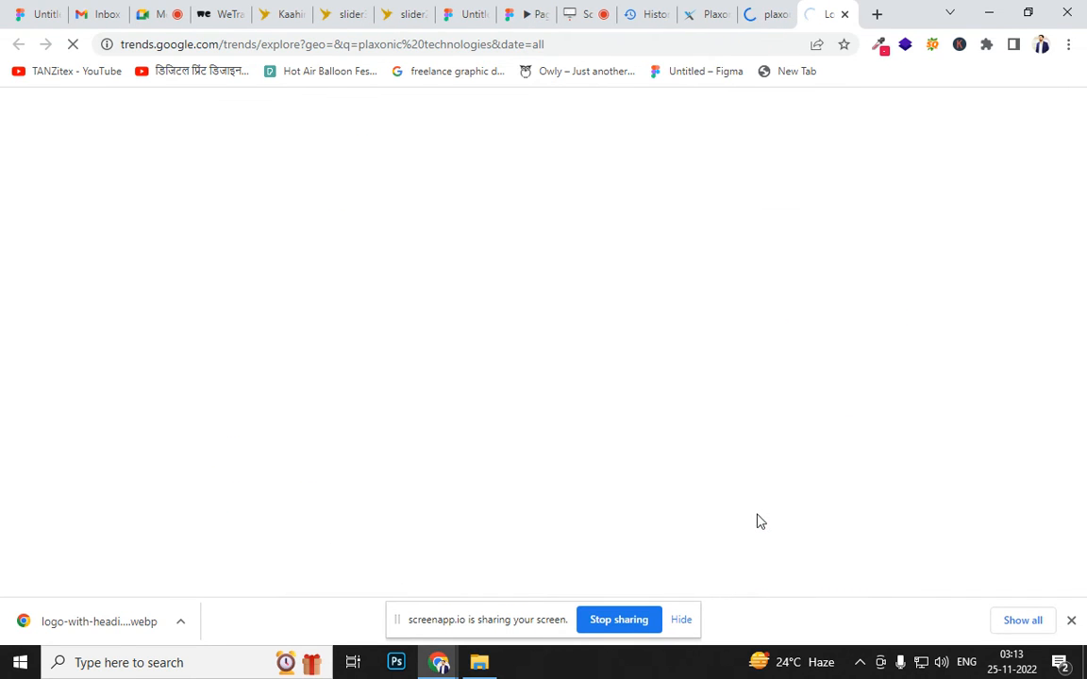
{"action": "left_click", "coordinate": [772, 13]}
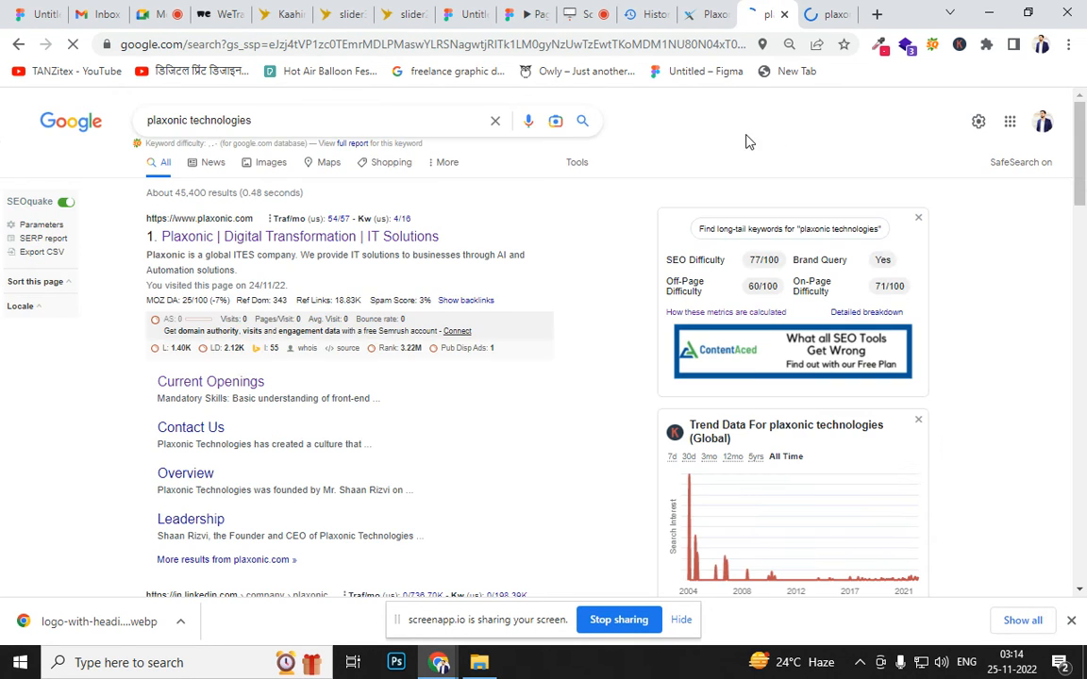
{"action": "left_click", "coordinate": [17, 47]}
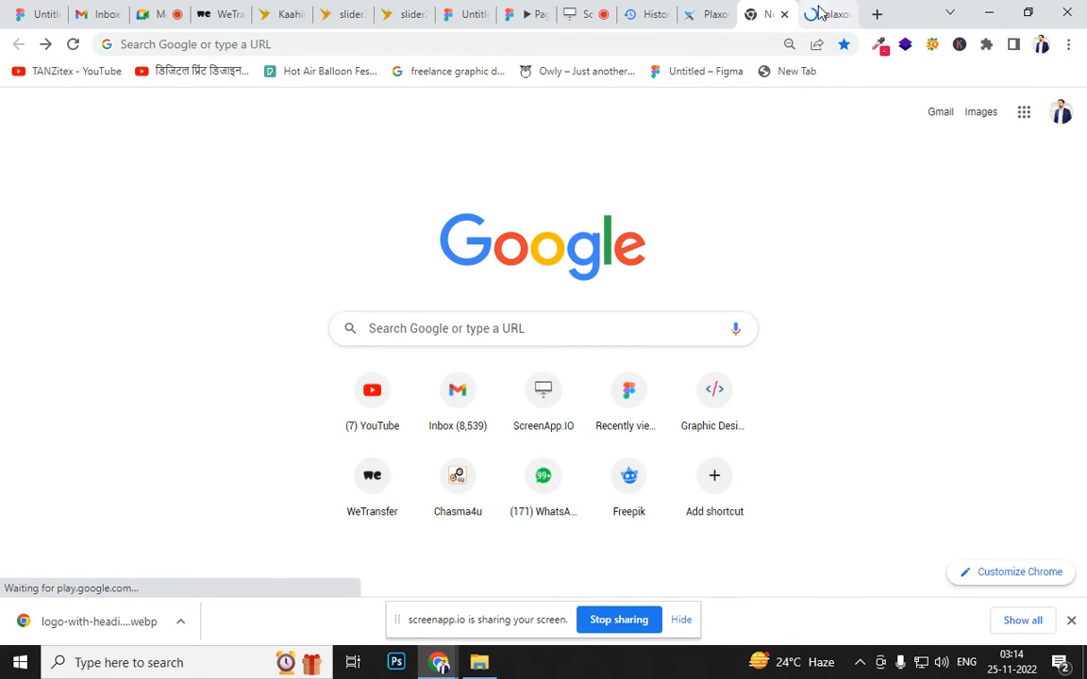
{"action": "left_click", "coordinate": [817, 14]}
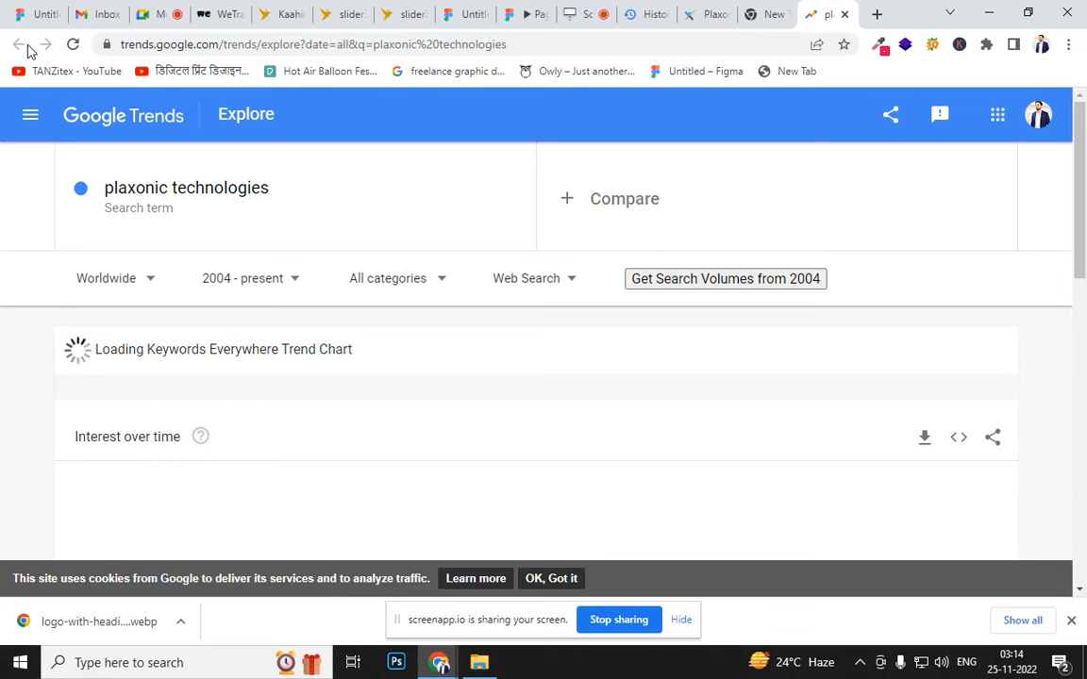
Search Google for "plaxonic technologies" from the tab with the Current Openings page and open the business listing's outside view
{"action": "left_click", "coordinate": [709, 14]}
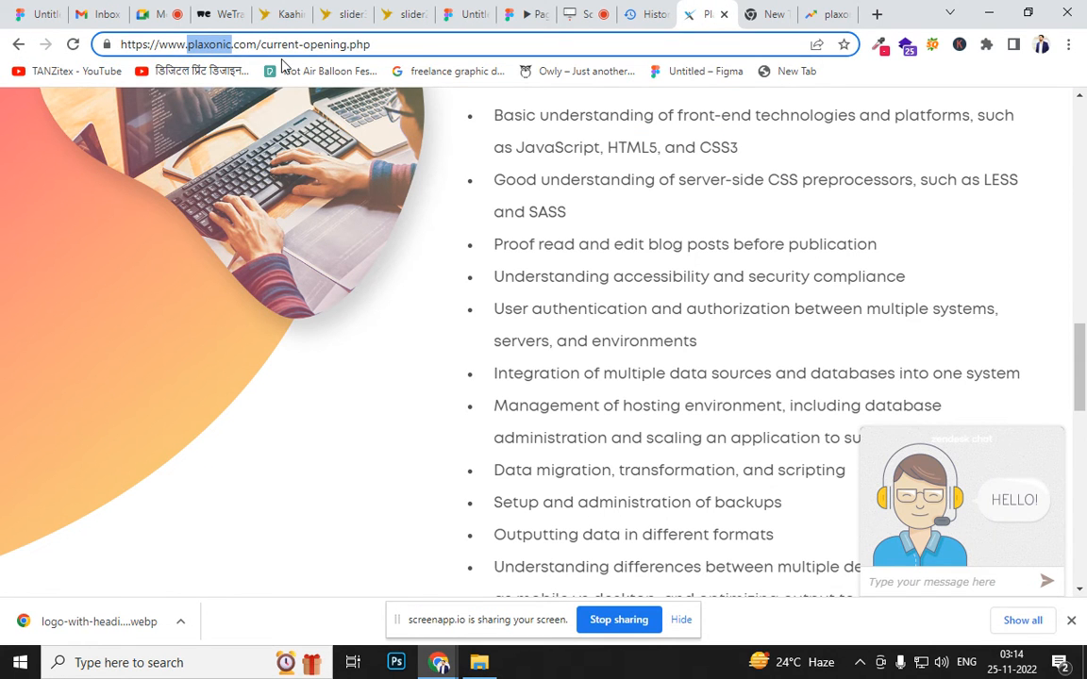
{"action": "key", "text": "ctrl+a"}
{"action": "type", "text": "plaxonic"}
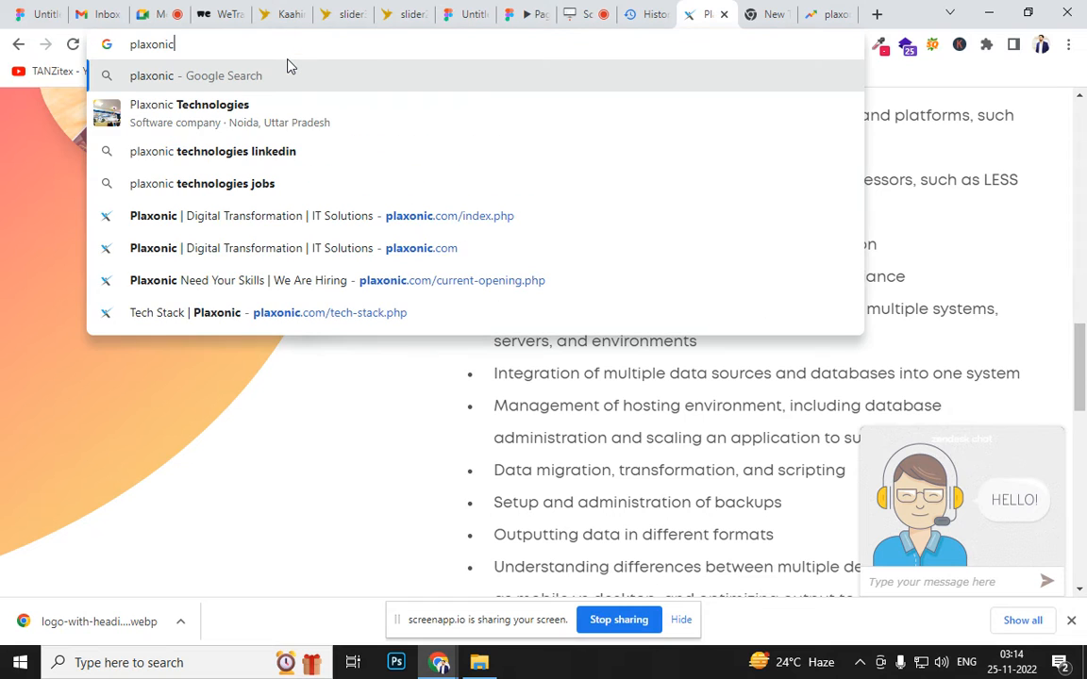
{"action": "key", "text": "Down"}
{"action": "key", "text": "Return"}
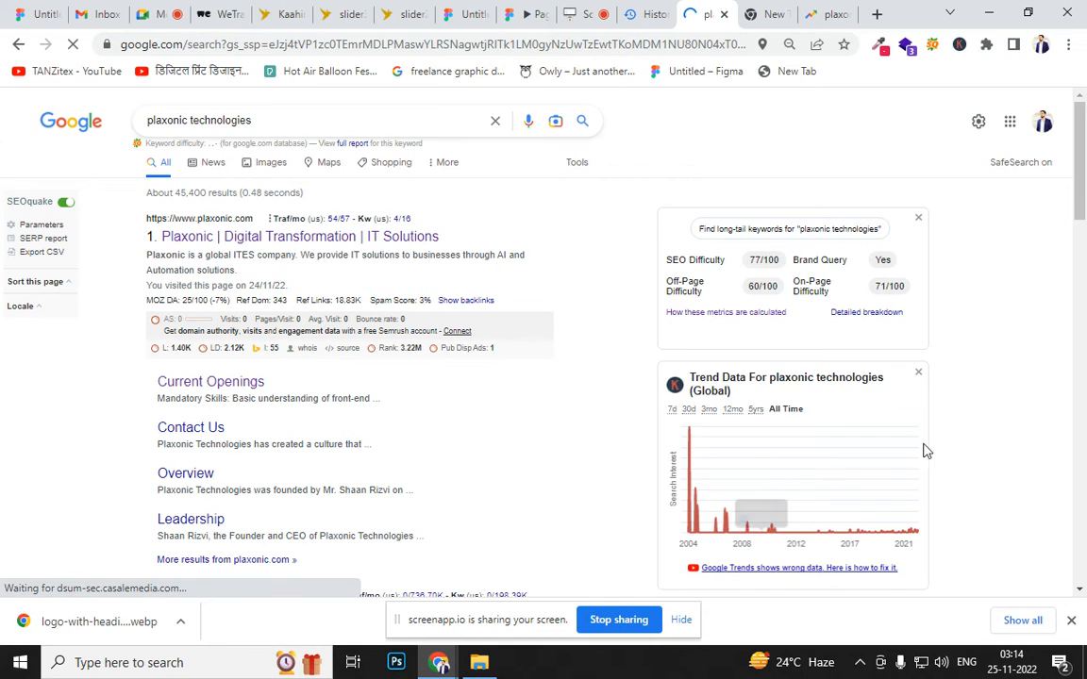
{"action": "left_click_drag", "start_coordinate": [1082, 193], "coordinate": [1085, 250]}
{"action": "scroll", "coordinate": [814, 384], "scroll_direction": "down", "scroll_amount": 3}
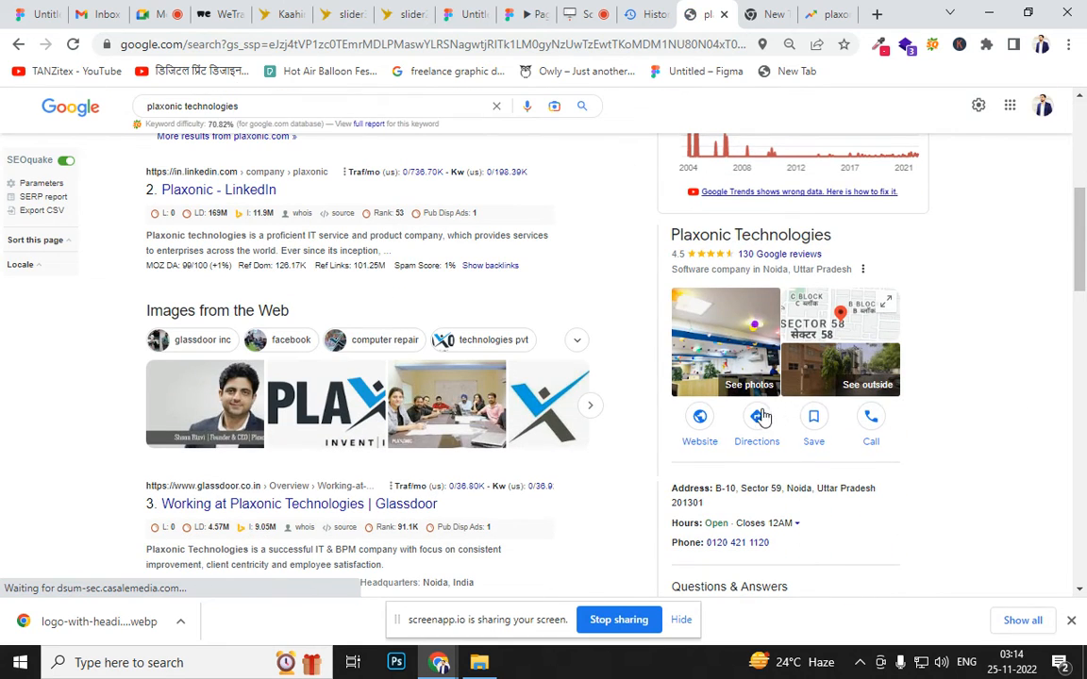
{"action": "left_click", "coordinate": [823, 386]}
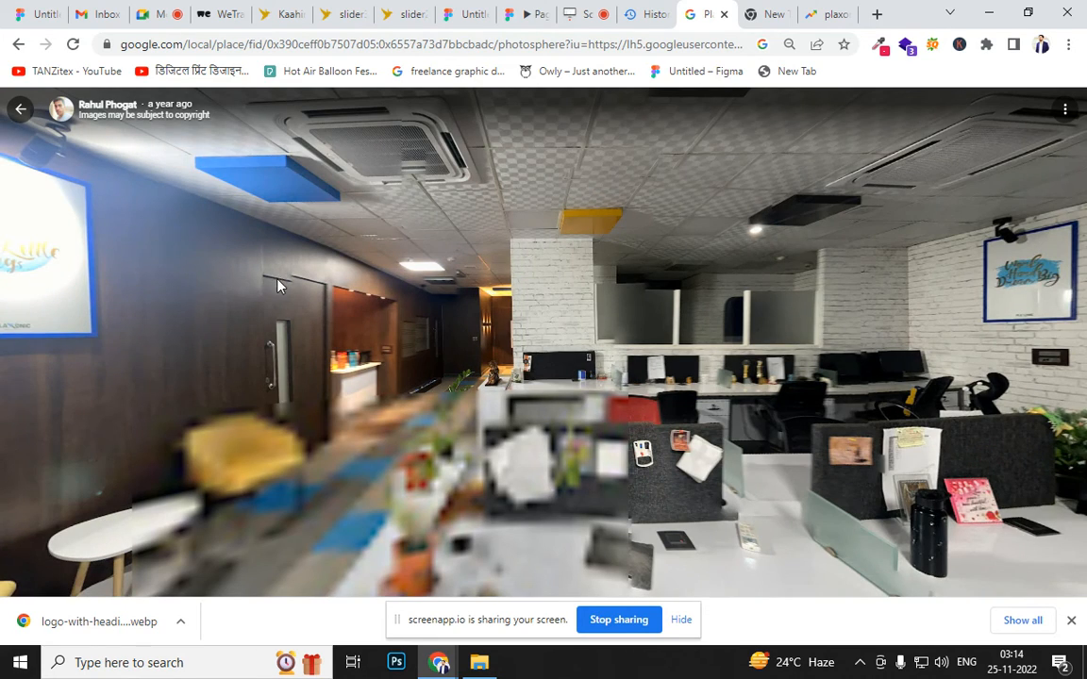
Look around the Plaxonic office in the 360° photo, covering the desks, windows and wall posters
{"action": "left_click_drag", "start_coordinate": [633, 485], "coordinate": [600, 442]}
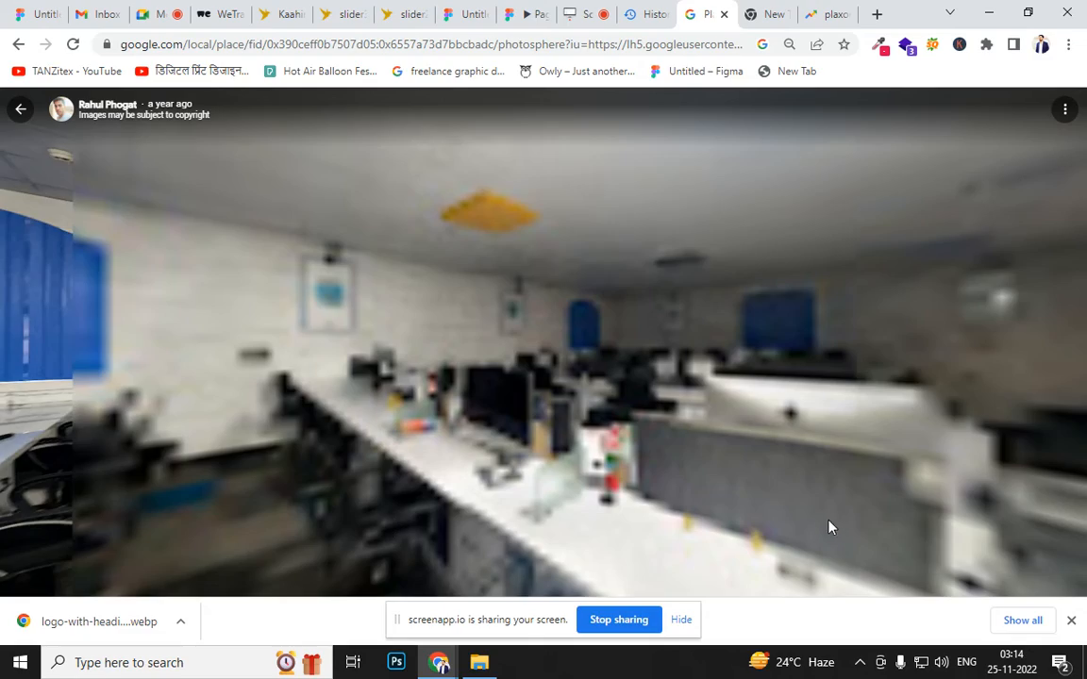
{"action": "left_click_drag", "start_coordinate": [829, 527], "coordinate": [955, 426]}
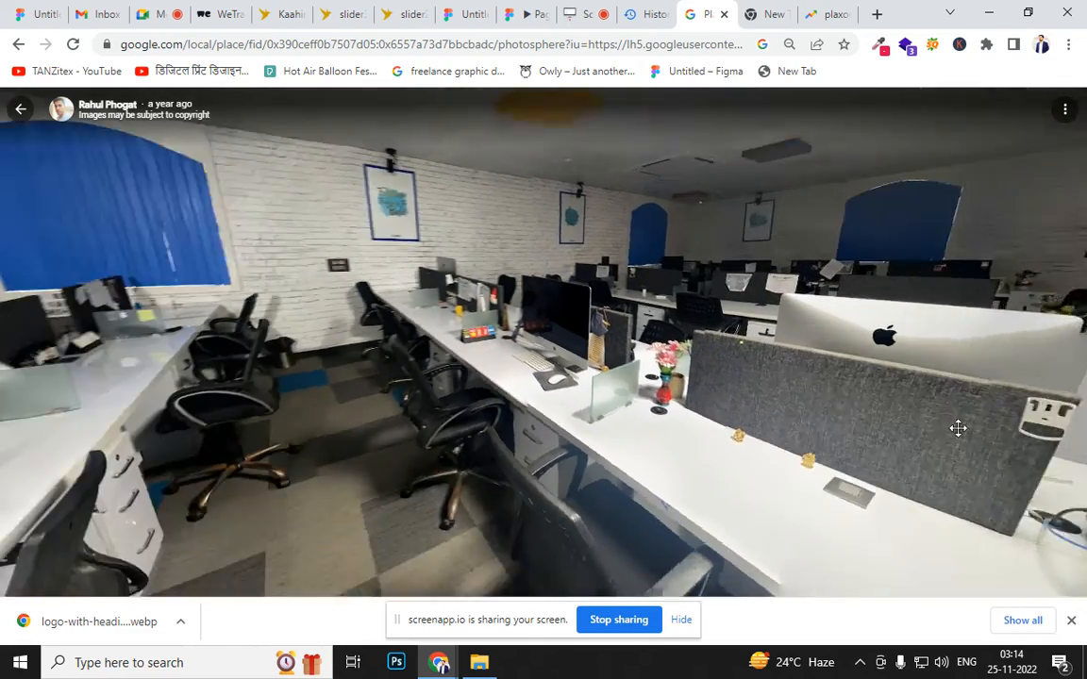
{"action": "left_click_drag", "start_coordinate": [432, 410], "coordinate": [950, 452]}
{"action": "left_click_drag", "start_coordinate": [426, 458], "coordinate": [863, 456]}
{"action": "left_click_drag", "start_coordinate": [620, 460], "coordinate": [943, 472]}
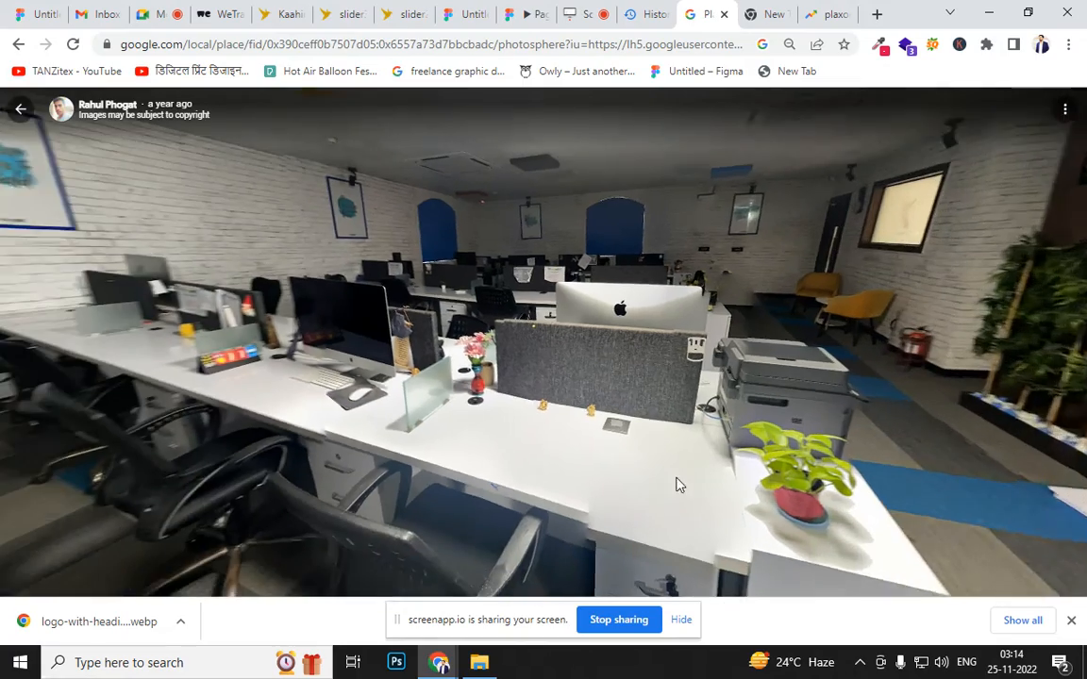
{"action": "left_click_drag", "start_coordinate": [706, 446], "coordinate": [1038, 475]}
{"action": "left_click_drag", "start_coordinate": [601, 458], "coordinate": [1075, 439]}
{"action": "left_click_drag", "start_coordinate": [790, 403], "coordinate": [832, 437]}
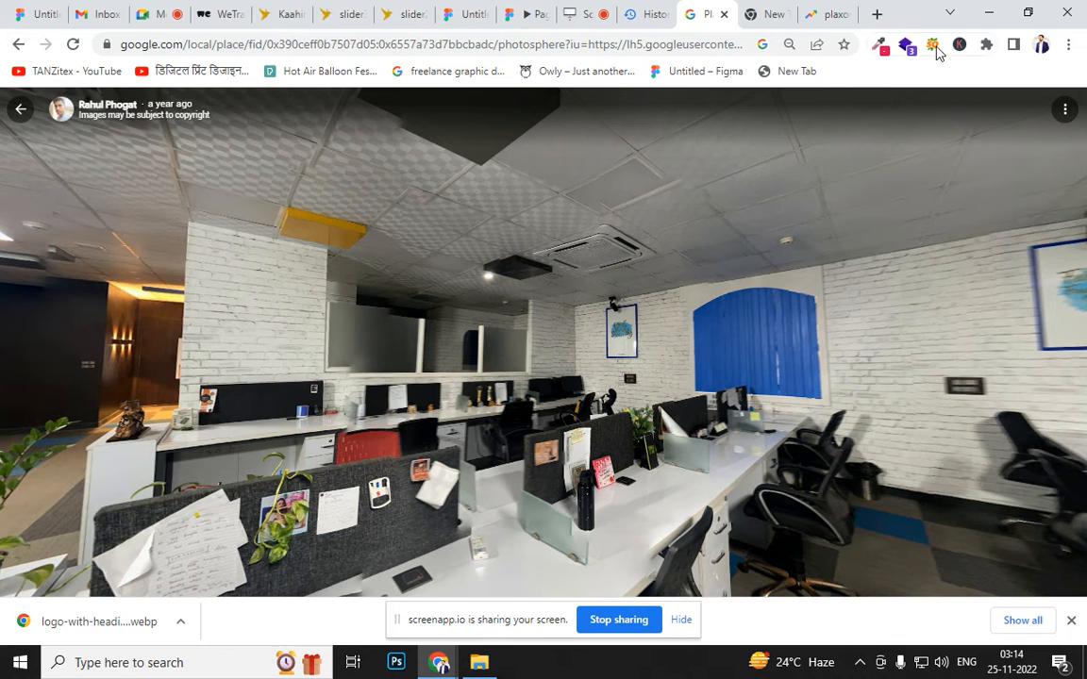
Search Google for "syntax institute" in the empty New Tab page
{"action": "left_click", "coordinate": [760, 15]}
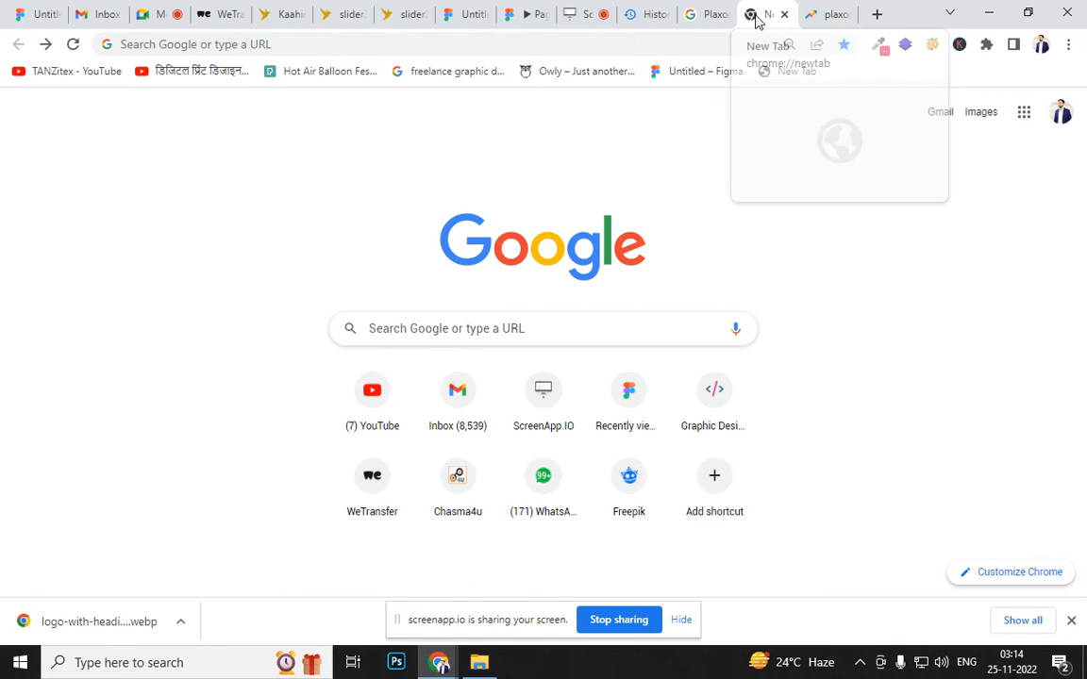
{"action": "left_click", "coordinate": [402, 44]}
{"action": "type", "text": "SYNTA"}
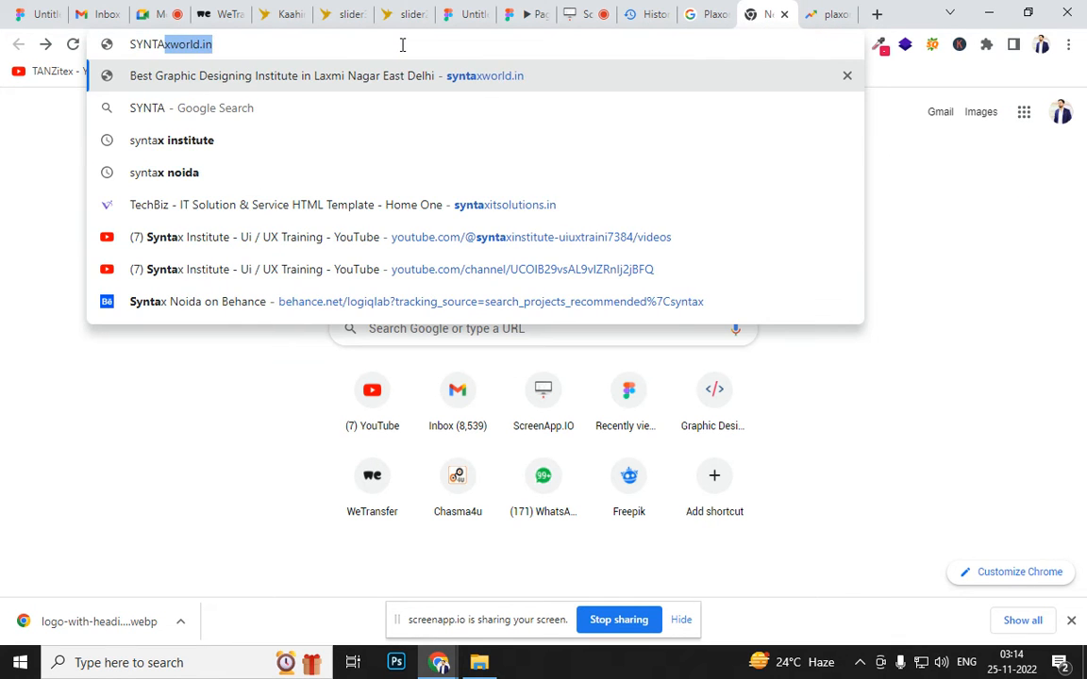
{"action": "type", "text": "X INS"}
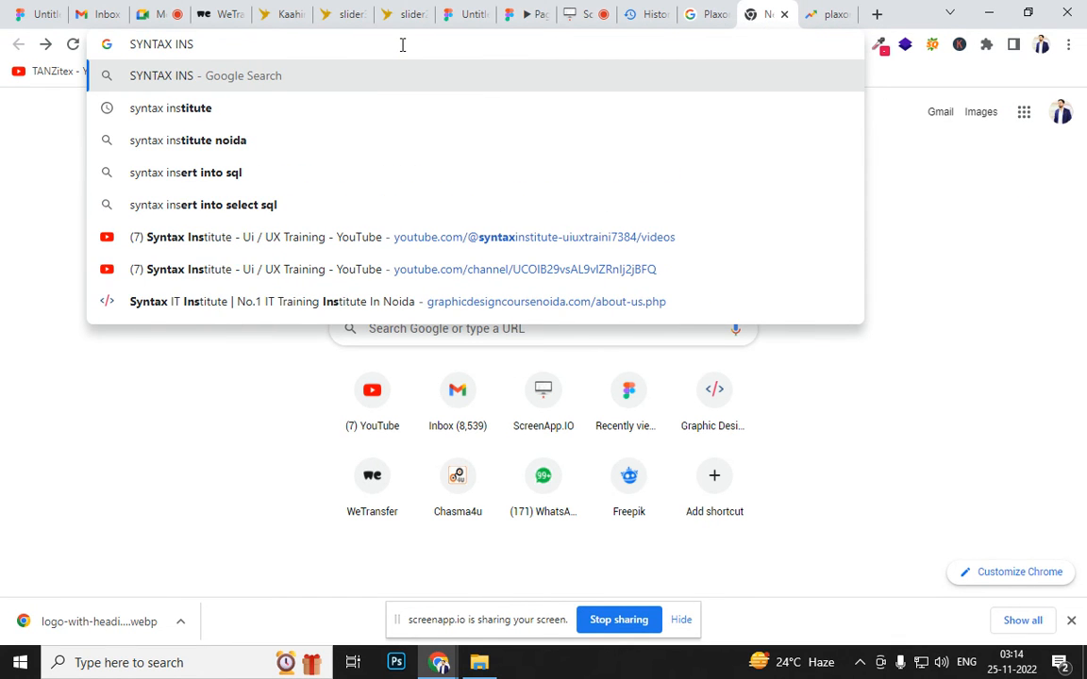
{"action": "key", "text": "Down"}
{"action": "key", "text": "Return"}
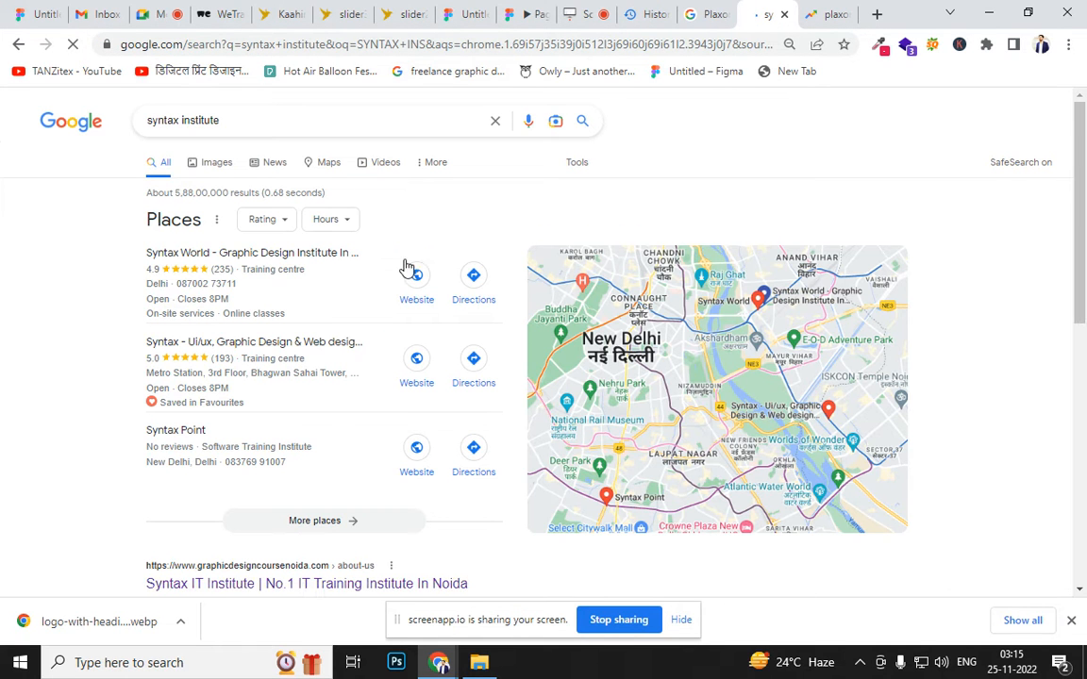
Open the Noida listing "Syntax - Ui/ux, Graphic Design & Web design Institute" and show its Street View & 360° photos
{"action": "left_click", "coordinate": [255, 371]}
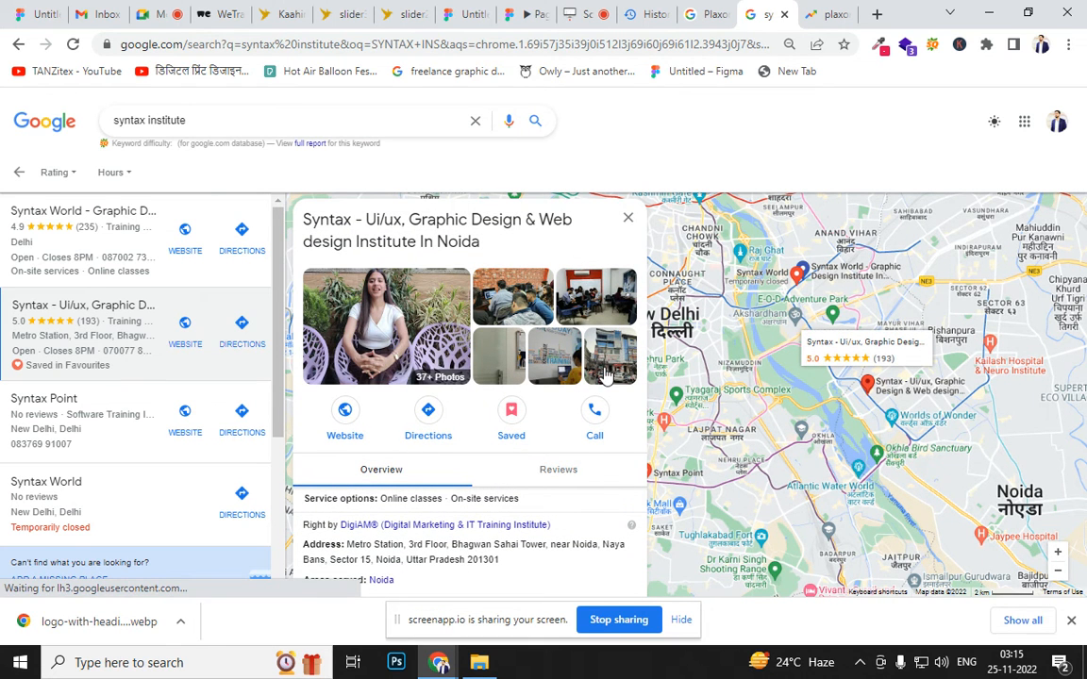
{"action": "left_click", "coordinate": [609, 373]}
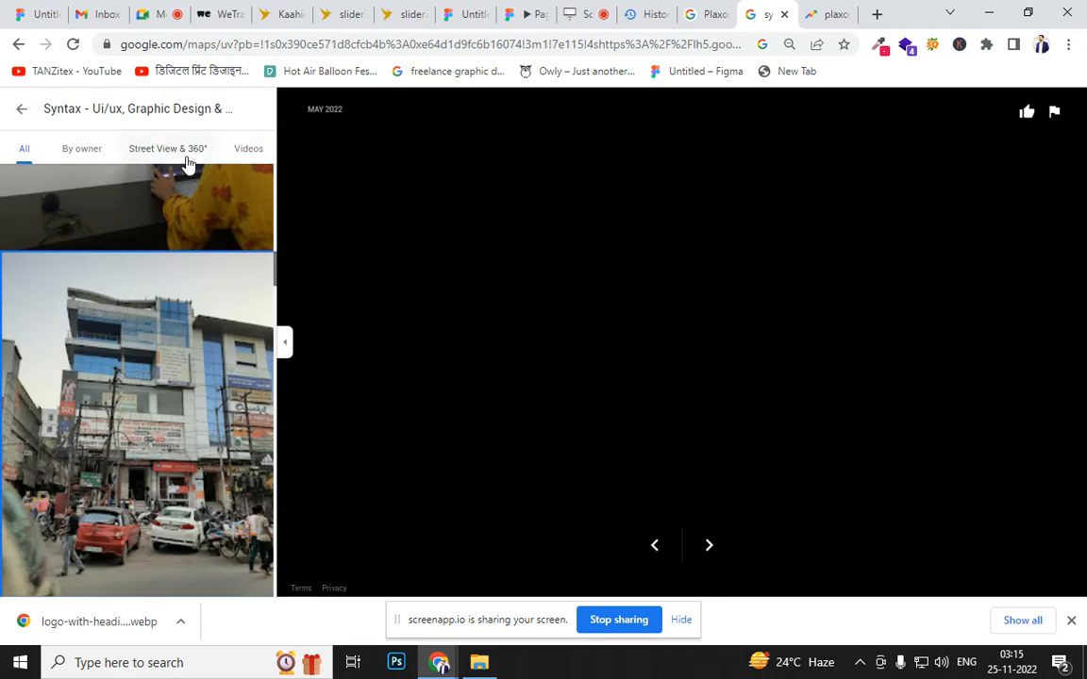
{"action": "left_click", "coordinate": [197, 150]}
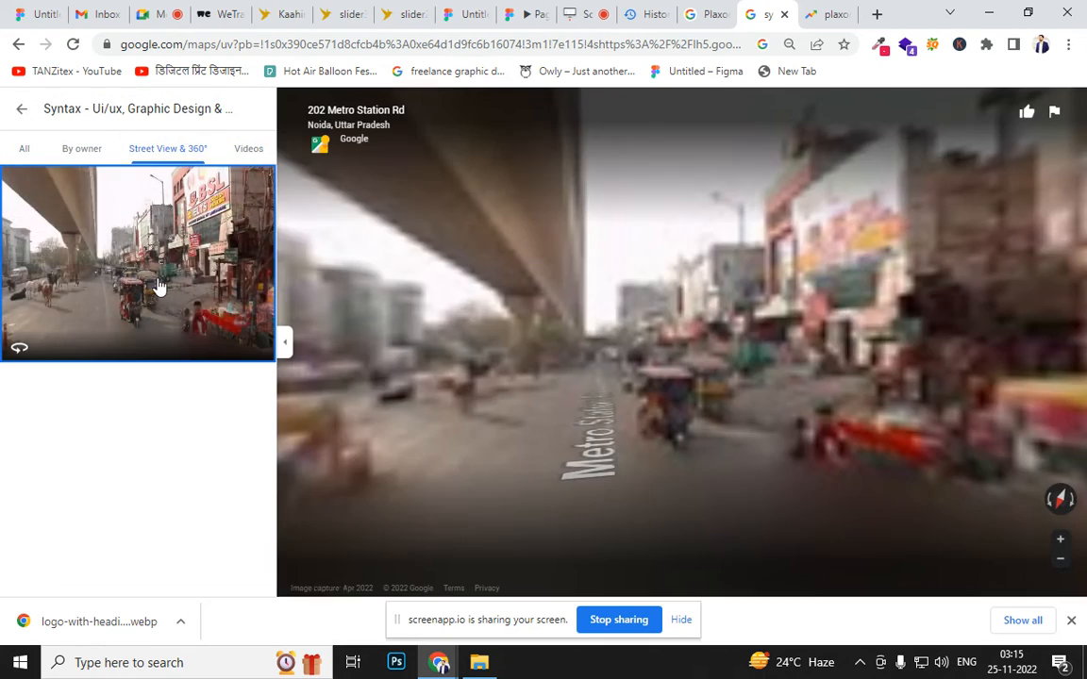
Look around Metro Station Rd in the street view and examine the institute's building and neighbouring shops
{"action": "left_click_drag", "start_coordinate": [636, 417], "coordinate": [1059, 393]}
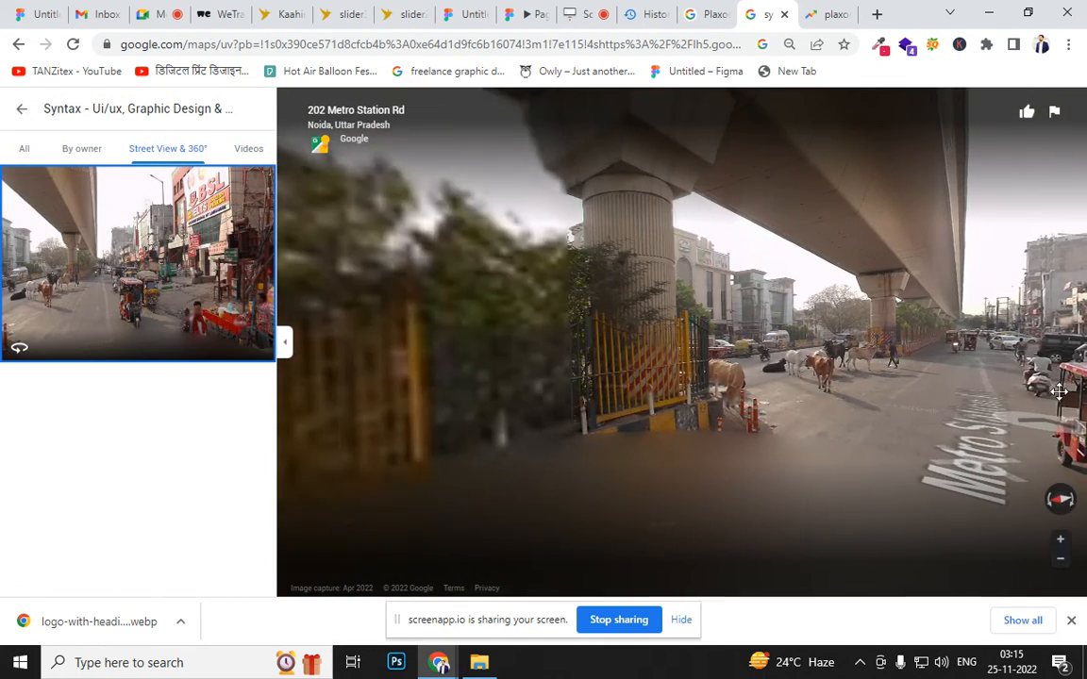
{"action": "left_click_drag", "start_coordinate": [512, 383], "coordinate": [980, 407]}
{"action": "left_click_drag", "start_coordinate": [617, 318], "coordinate": [722, 404]}
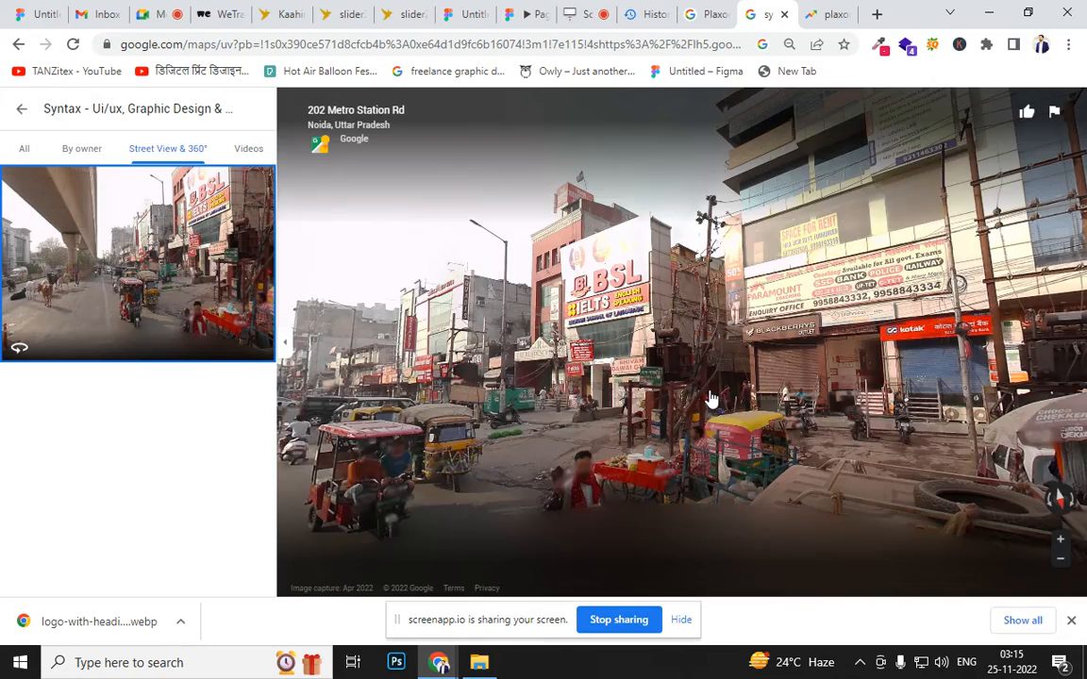
{"action": "left_click", "coordinate": [711, 399]}
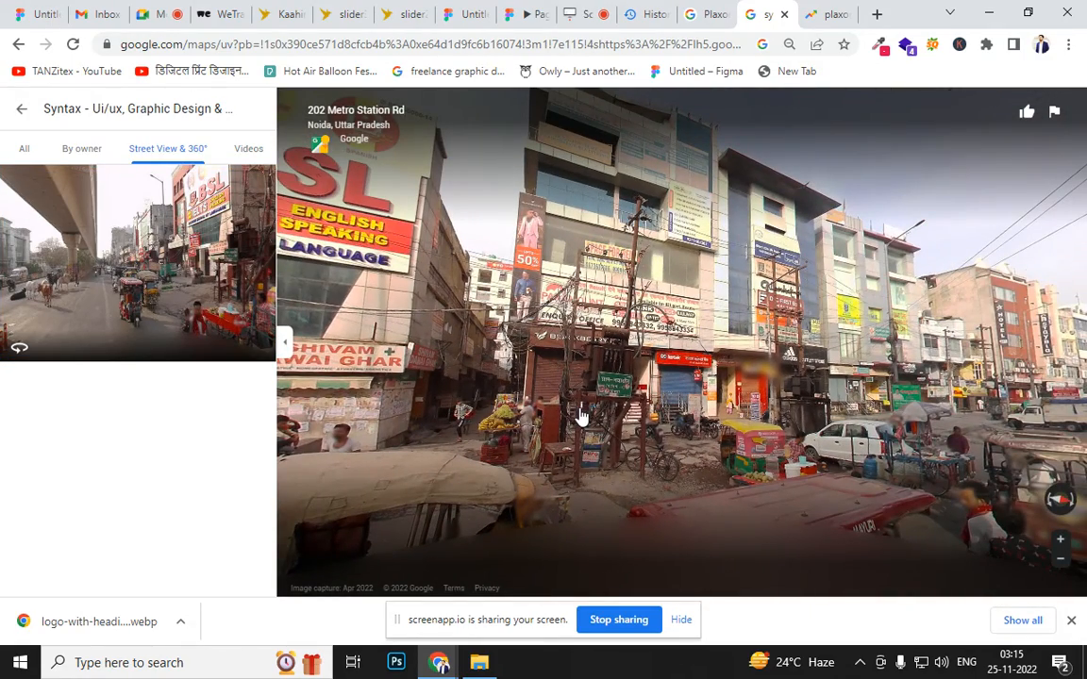
{"action": "left_click_drag", "start_coordinate": [582, 417], "coordinate": [537, 418]}
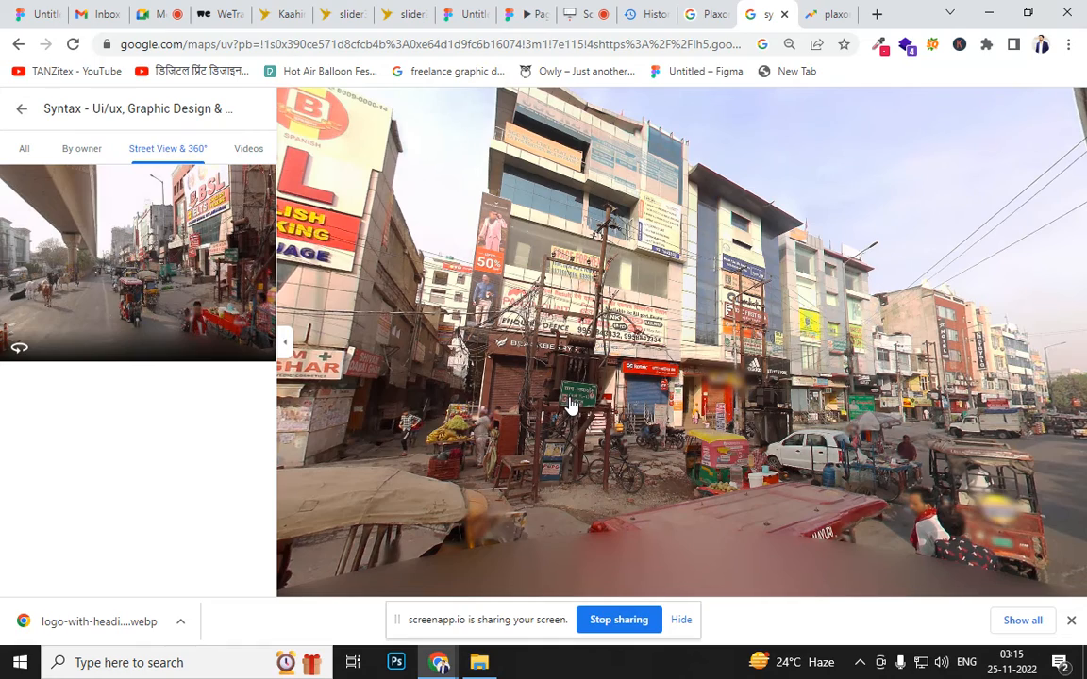
{"action": "left_click", "coordinate": [629, 412]}
{"action": "left_click_drag", "start_coordinate": [569, 417], "coordinate": [681, 409]}
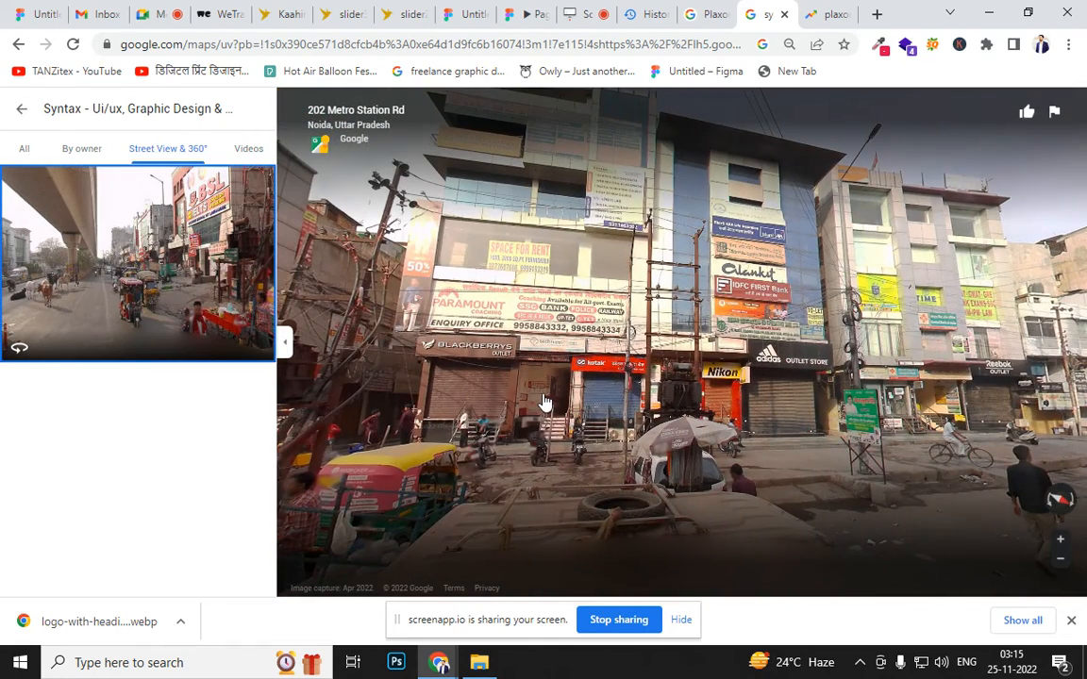
{"action": "left_click_drag", "start_coordinate": [547, 382], "coordinate": [538, 257]}
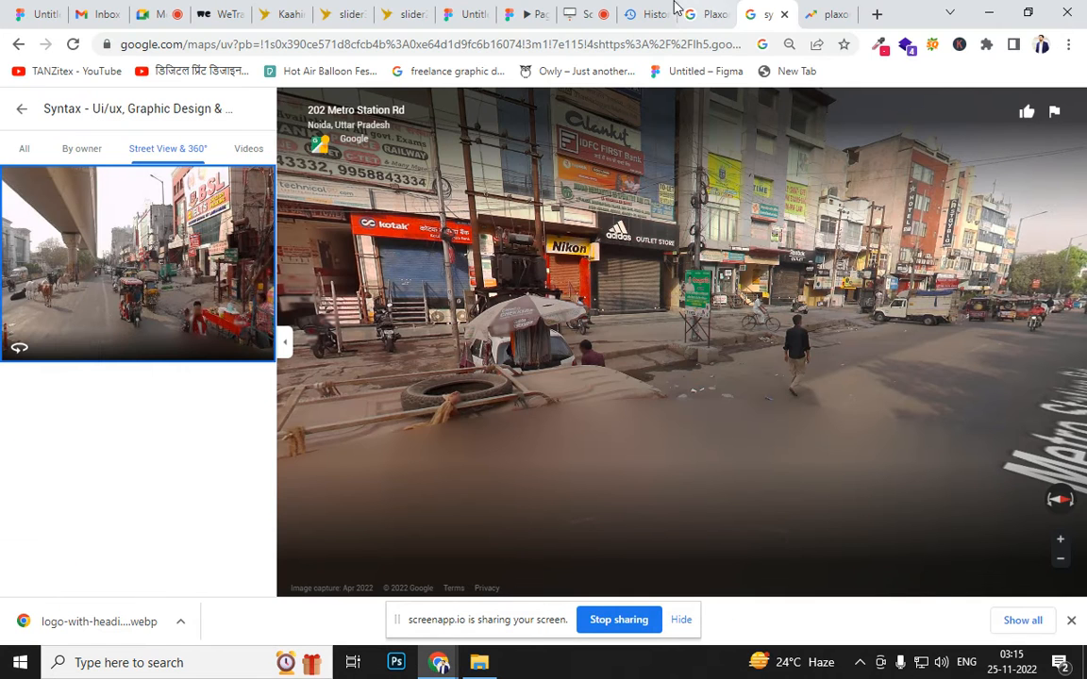
Search Google for "kaahira" in the History tab and open the Kaahira online store for handmade products
{"action": "left_click", "coordinate": [641, 15]}
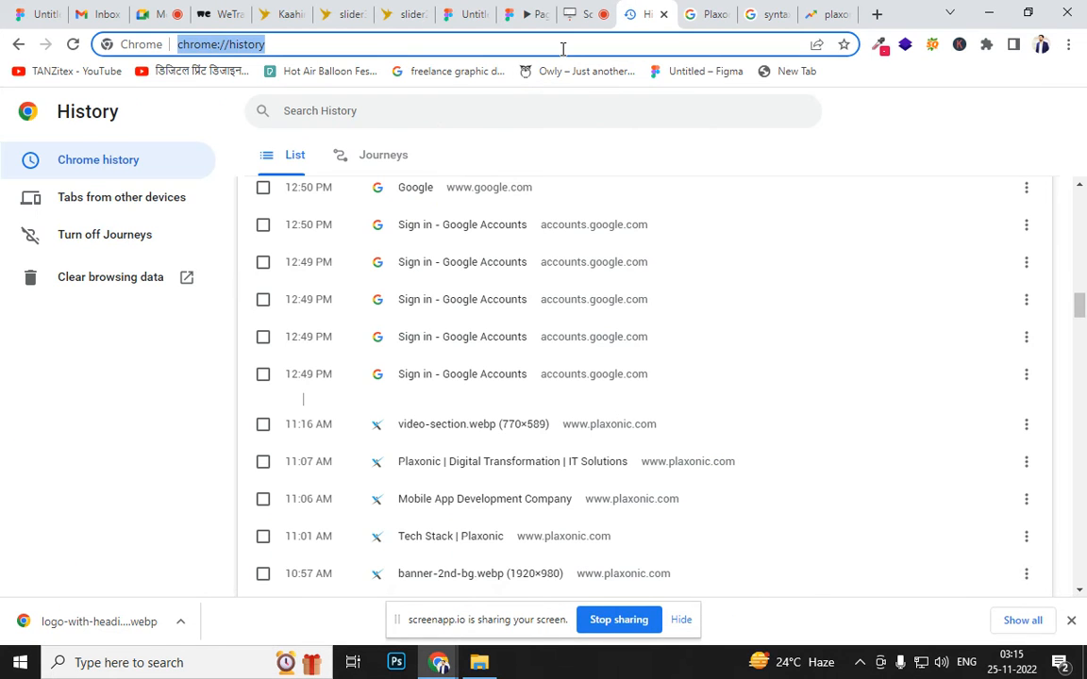
{"action": "type", "text": "KA"}
{"action": "key", "text": "Return"}
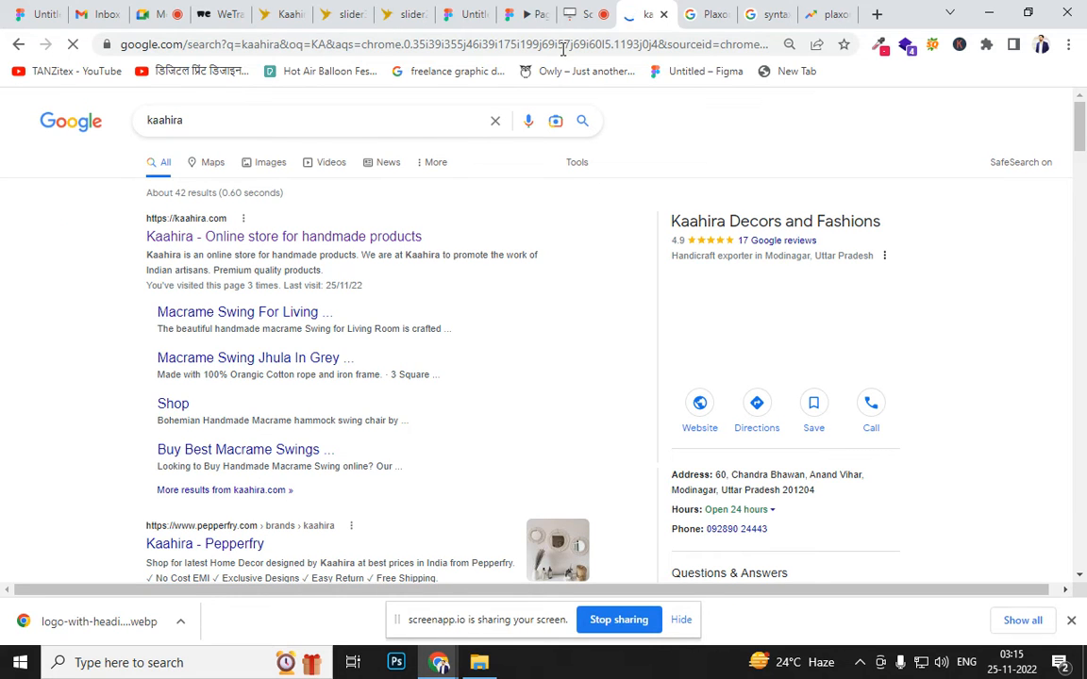
{"action": "left_click", "coordinate": [191, 237]}
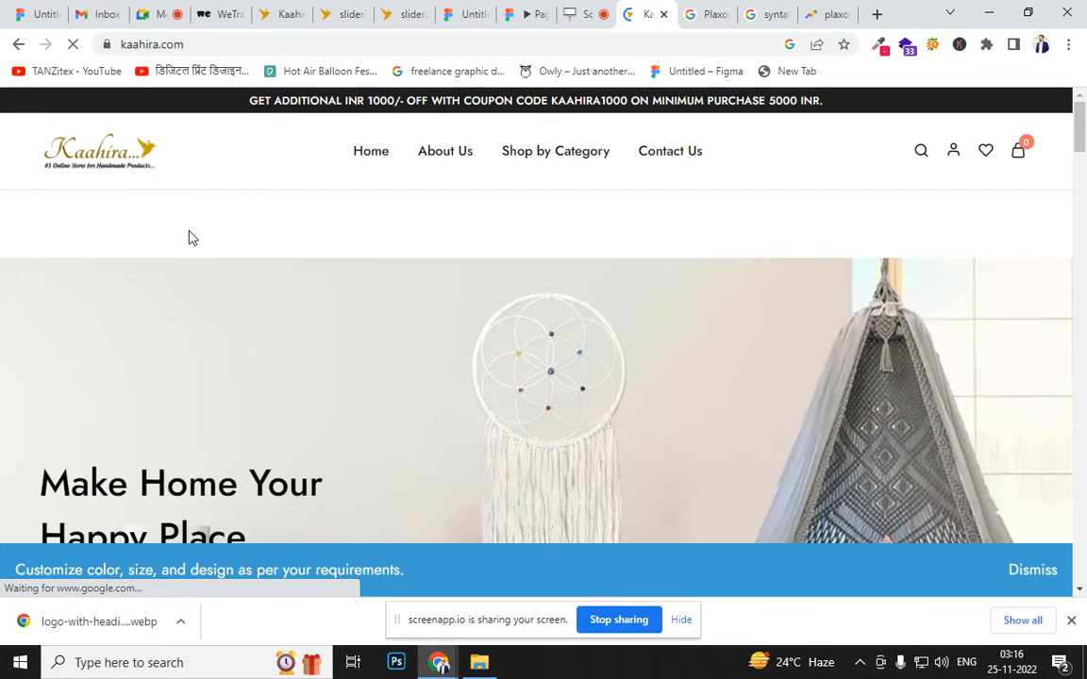
Browse the Kaahira home page and its handmade bags category, returning to the home page
{"action": "mouse_move", "coordinate": [1084, 118]}
{"action": "left_mouse_down"}
{"action": "mouse_move", "coordinate": [1084, 231]}
{"action": "mouse_move", "coordinate": [1081, 98]}
{"action": "left_mouse_up"}
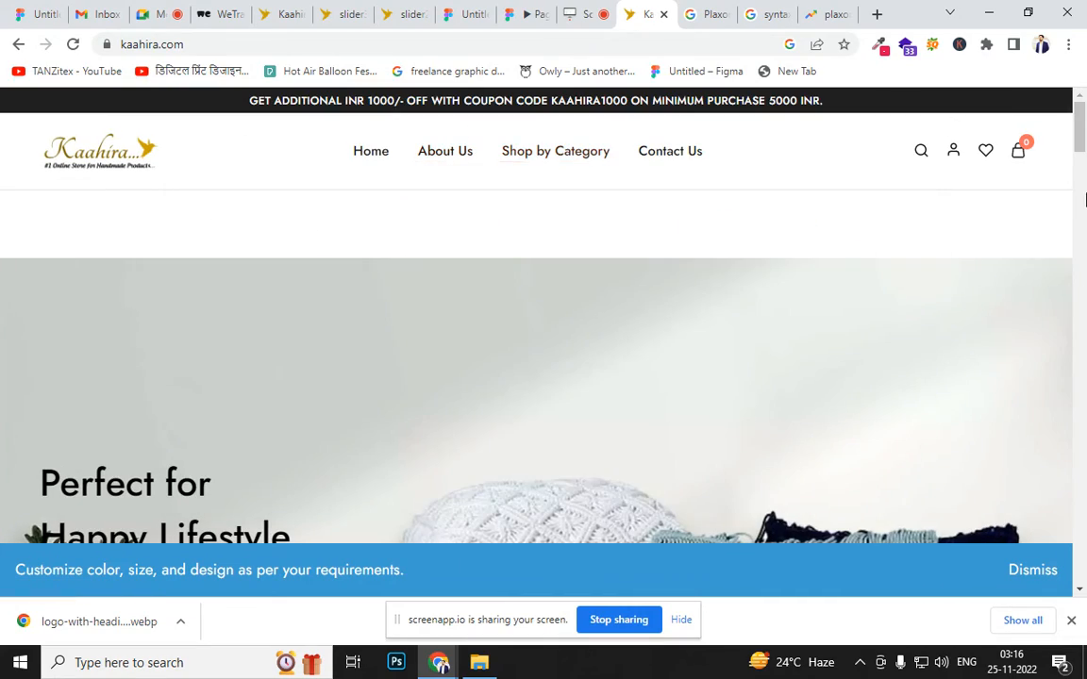
{"action": "mouse_move", "coordinate": [1084, 200]}
{"action": "left_mouse_down"}
{"action": "mouse_move", "coordinate": [1077, 425]}
{"action": "mouse_move", "coordinate": [1083, 201]}
{"action": "left_mouse_up"}
{"action": "left_click", "coordinate": [182, 299]}
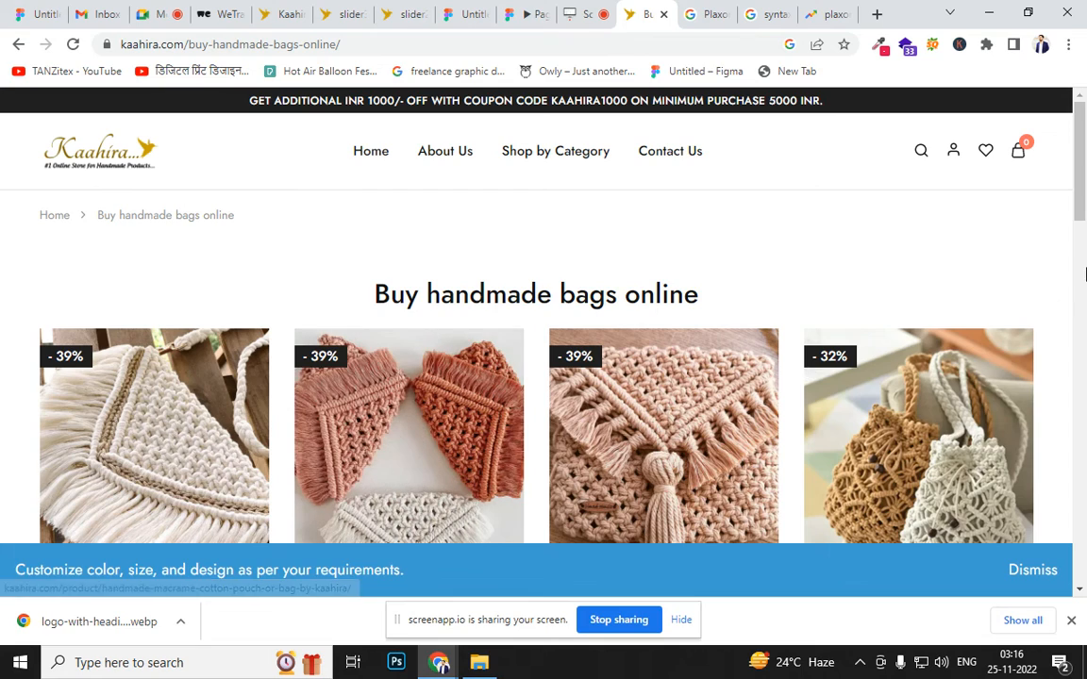
{"action": "left_click_drag", "start_coordinate": [1084, 198], "coordinate": [215, 135]}
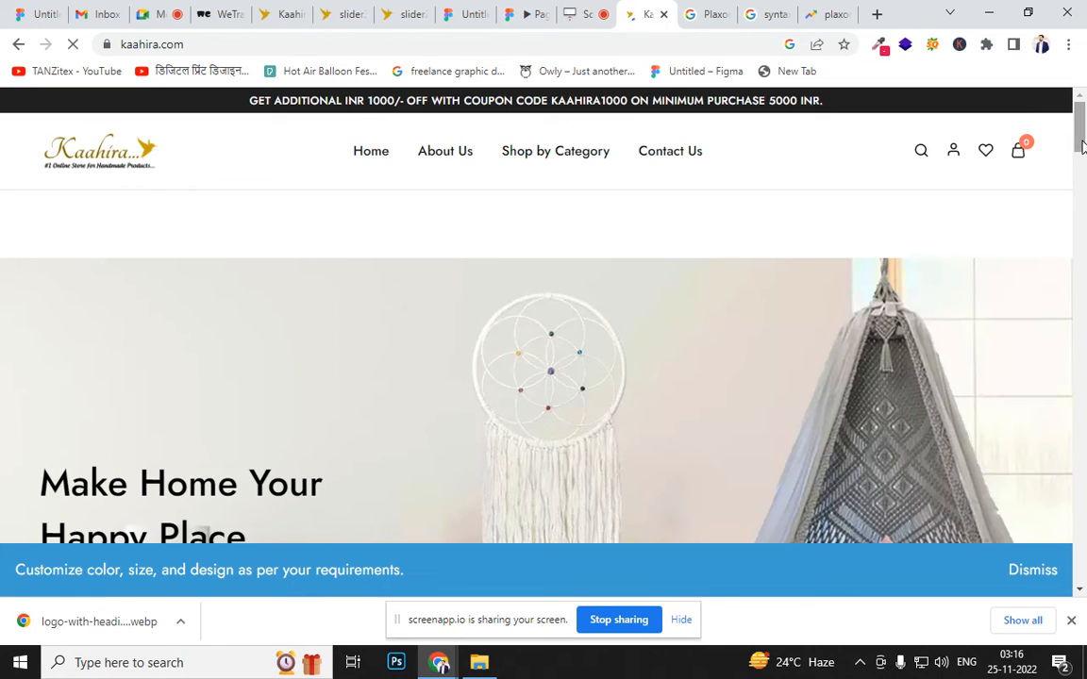
{"action": "left_click_drag", "start_coordinate": [1083, 148], "coordinate": [1078, 385]}
Open the product page of the parrot green macrame swing and examine its description and gallery photos
{"action": "left_click", "coordinate": [652, 267]}
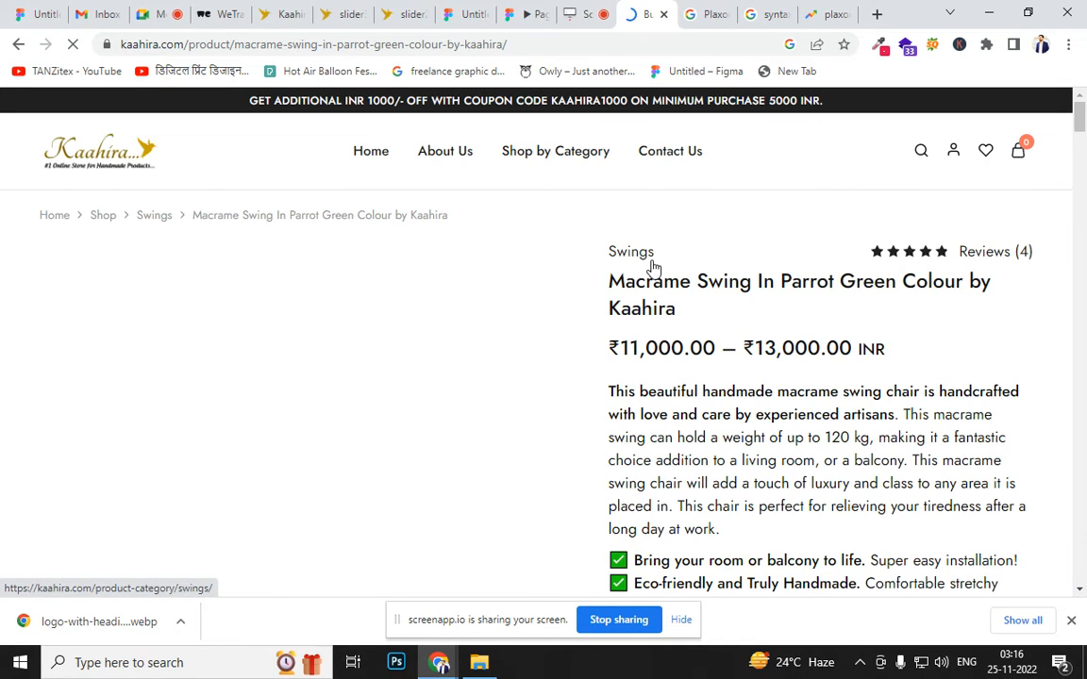
{"action": "left_click_drag", "start_coordinate": [1081, 122], "coordinate": [1081, 153]}
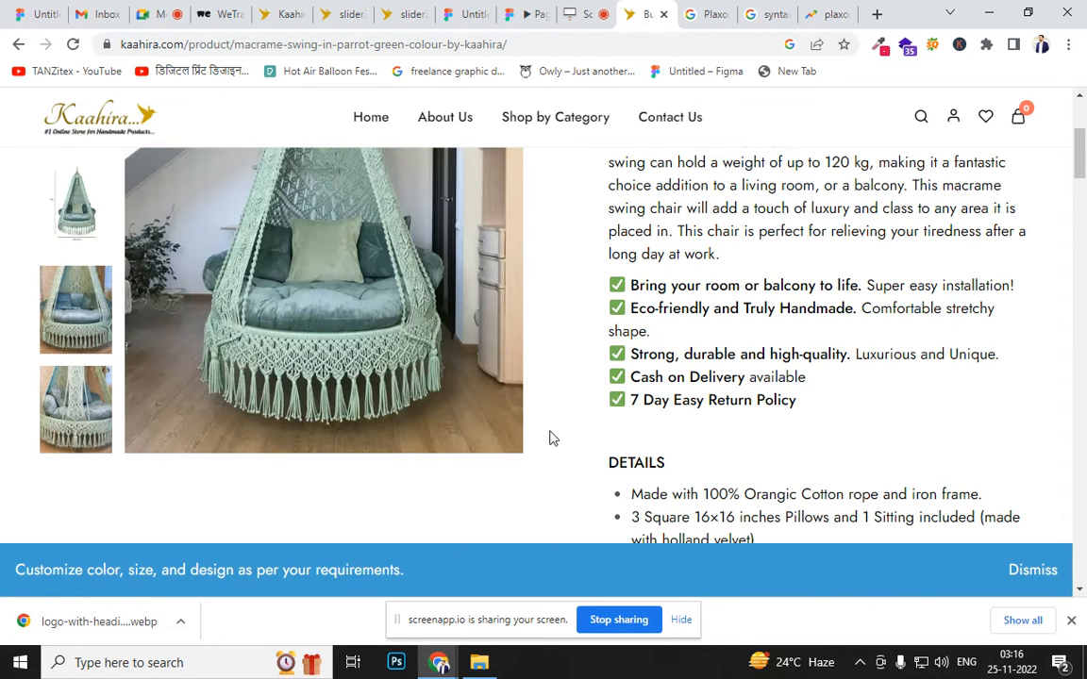
{"action": "scroll", "coordinate": [1069, 175], "scroll_direction": "up", "scroll_amount": 3}
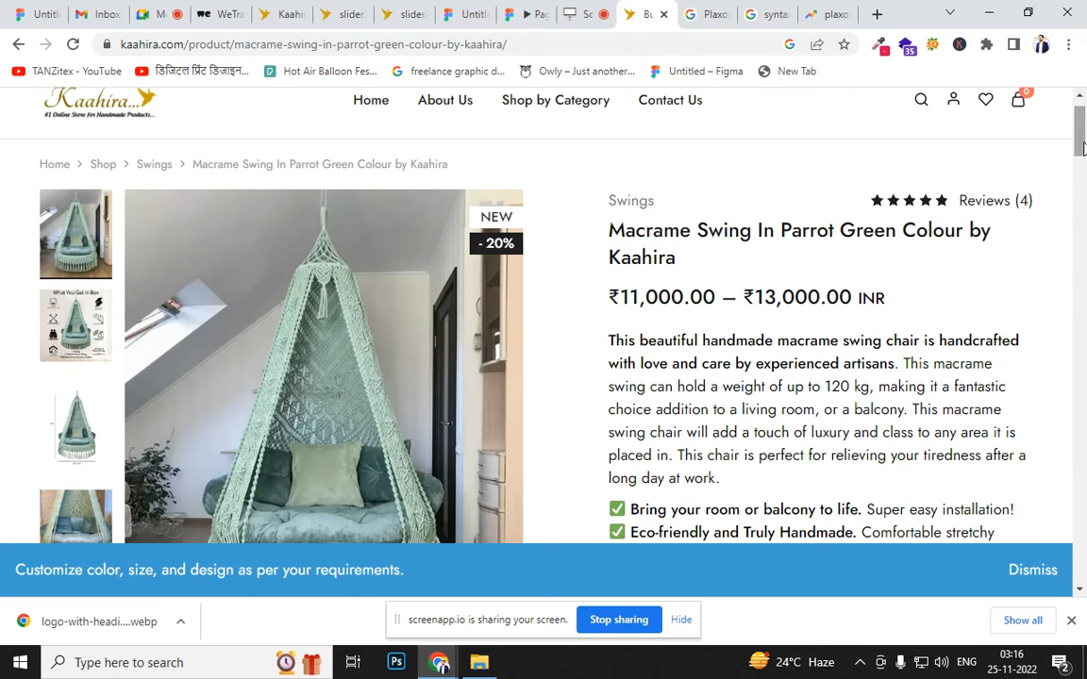
{"action": "scroll", "coordinate": [1082, 148], "scroll_direction": "down", "scroll_amount": 6}
{"action": "scroll", "coordinate": [290, 385], "scroll_direction": "up", "scroll_amount": 3}
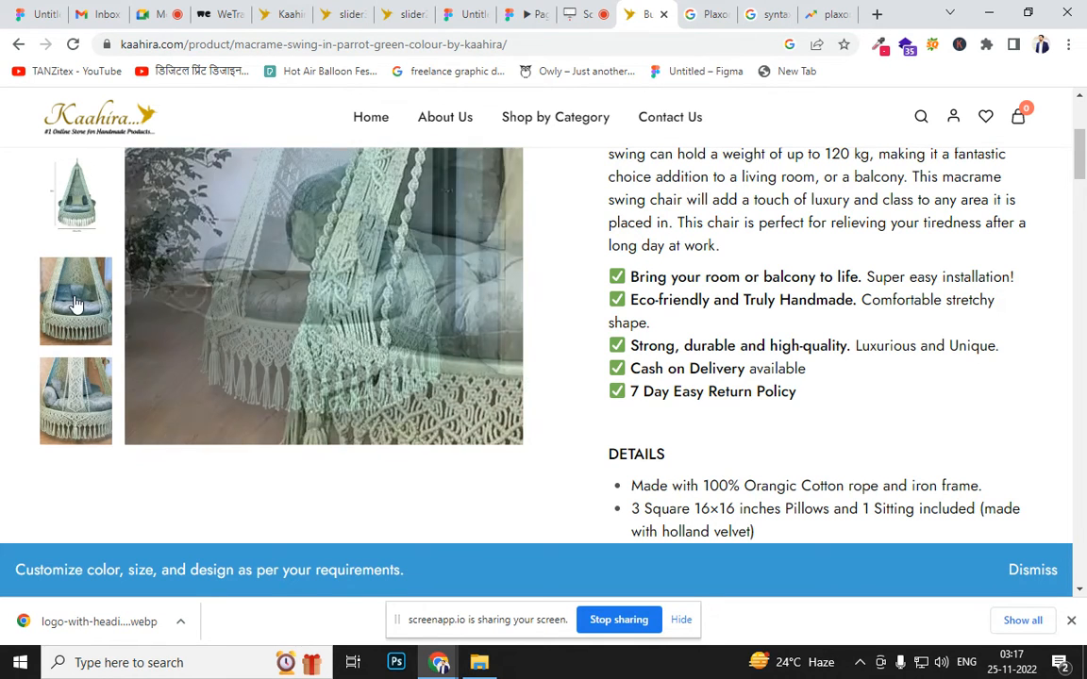
{"action": "left_click", "coordinate": [76, 307]}
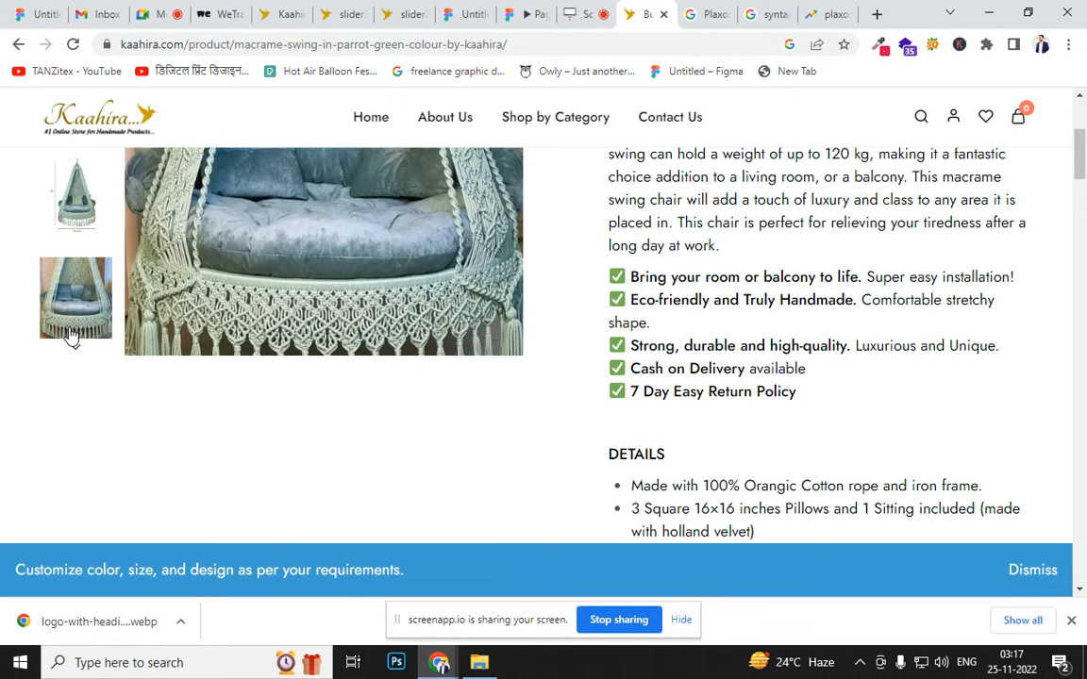
{"action": "left_click", "coordinate": [74, 351]}
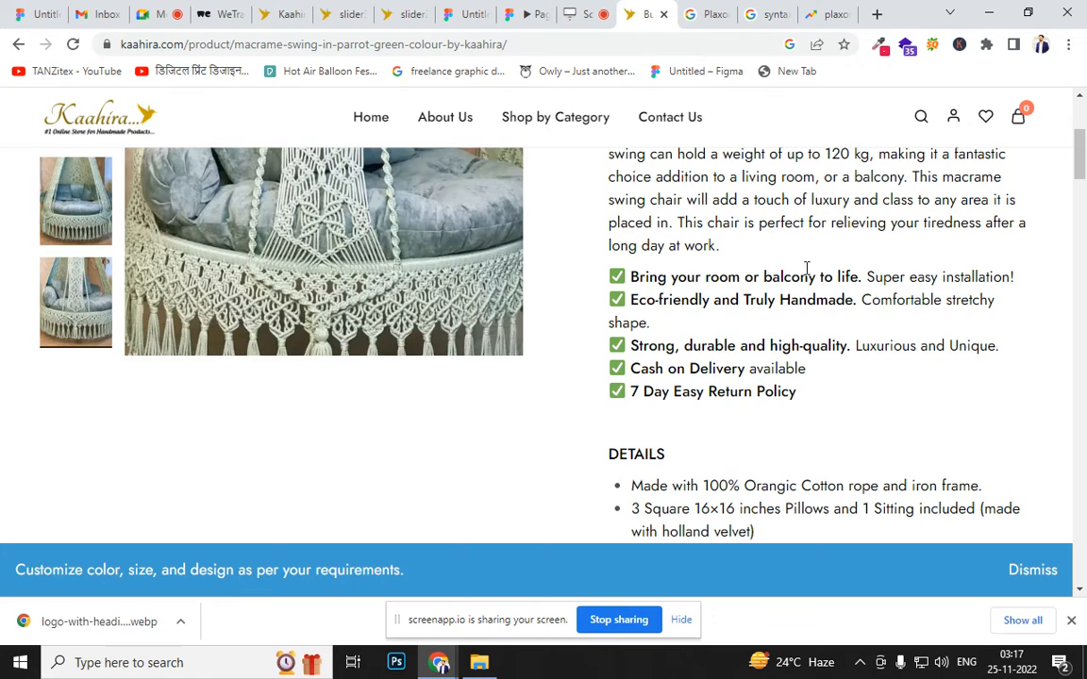
{"action": "scroll", "coordinate": [1084, 182], "scroll_direction": "up", "scroll_amount": 3}
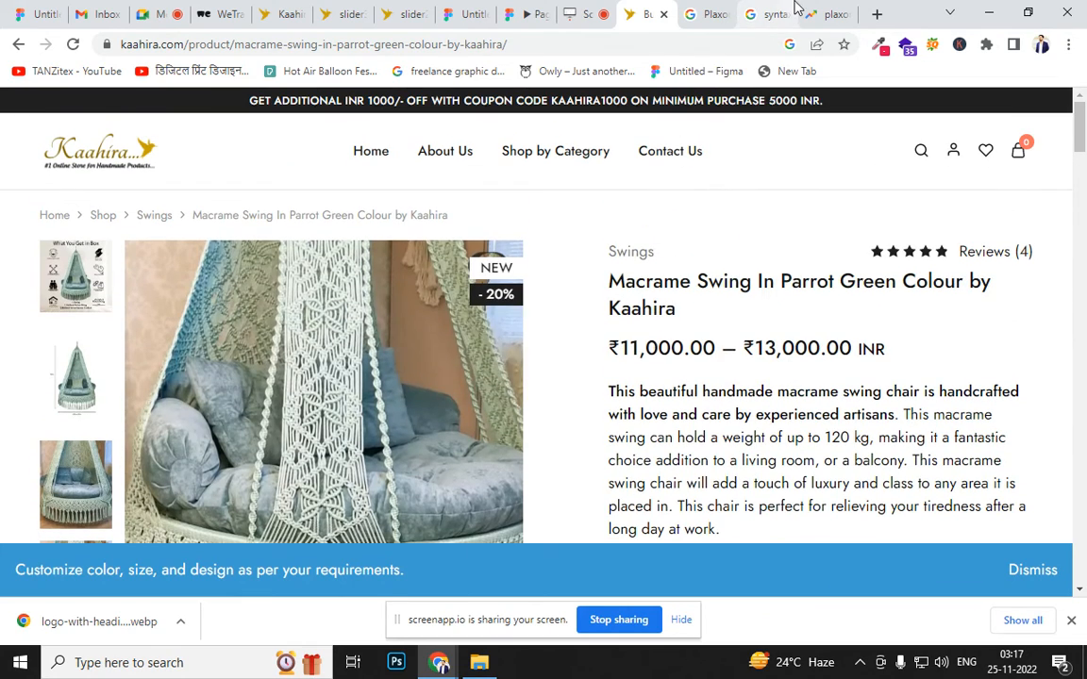
Switch to the Figma design file and view the whole frame with the masked basketball player
{"action": "key", "text": "alt+Tab"}
{"action": "key", "text": "alt+Tab"}
{"action": "key", "text": "alt+Tab"}
{"action": "key", "text": "alt+Tab"}
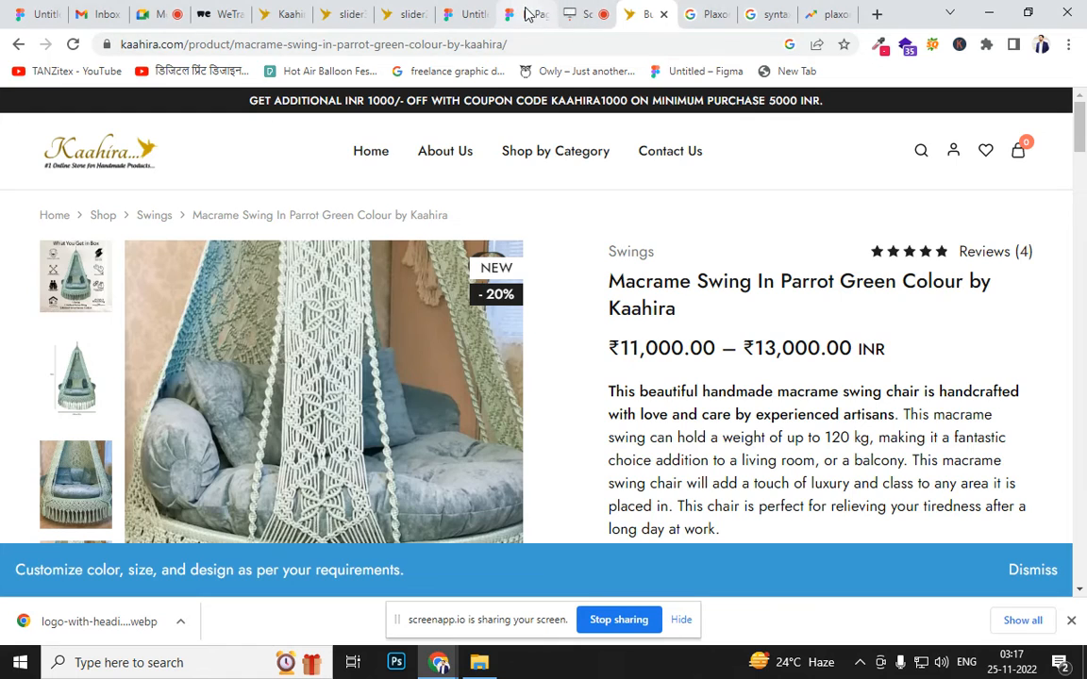
{"action": "left_click", "coordinate": [528, 13]}
{"action": "left_click", "coordinate": [476, 14]}
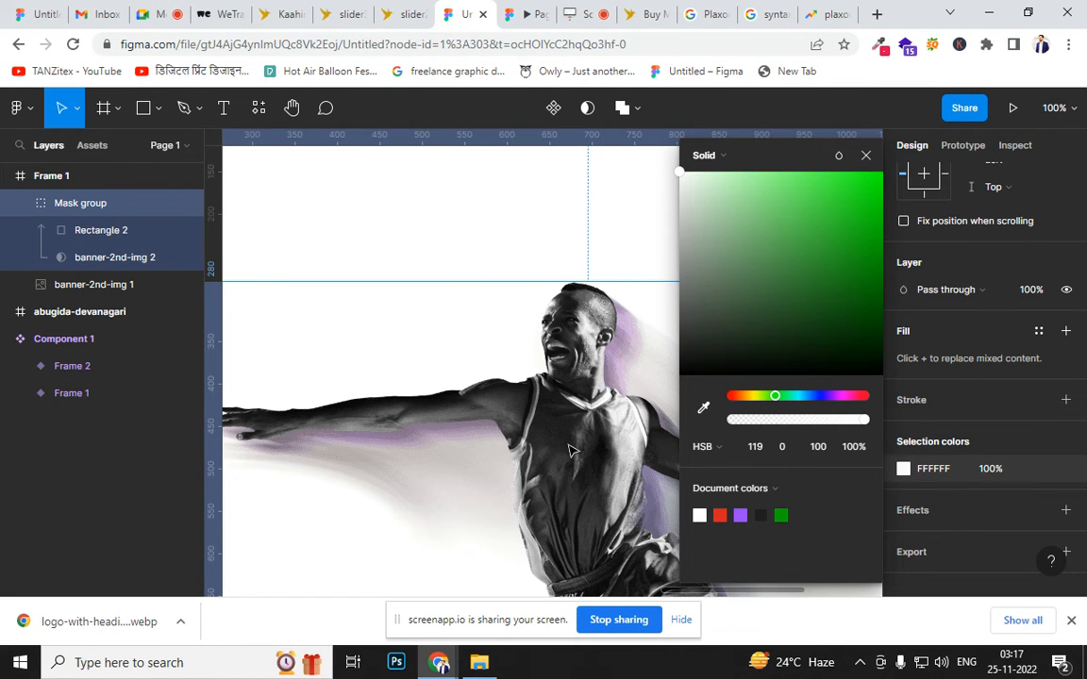
{"action": "key", "text": "shift+1"}
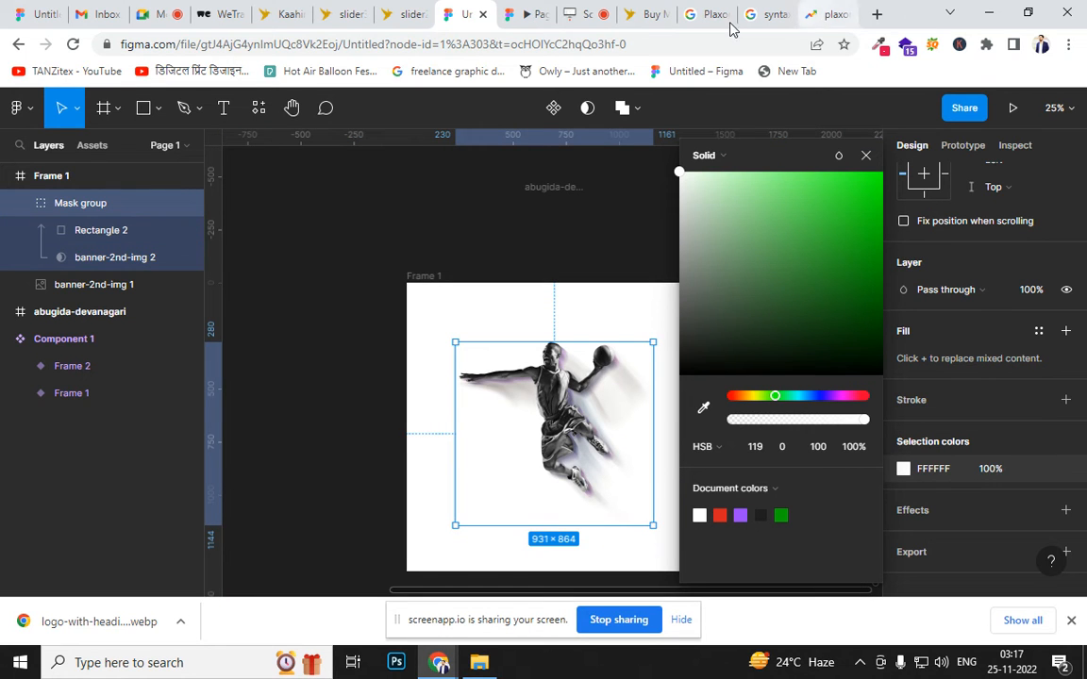
Search Google Images for "clouds" in a new browser tab
{"action": "left_click", "coordinate": [876, 14]}
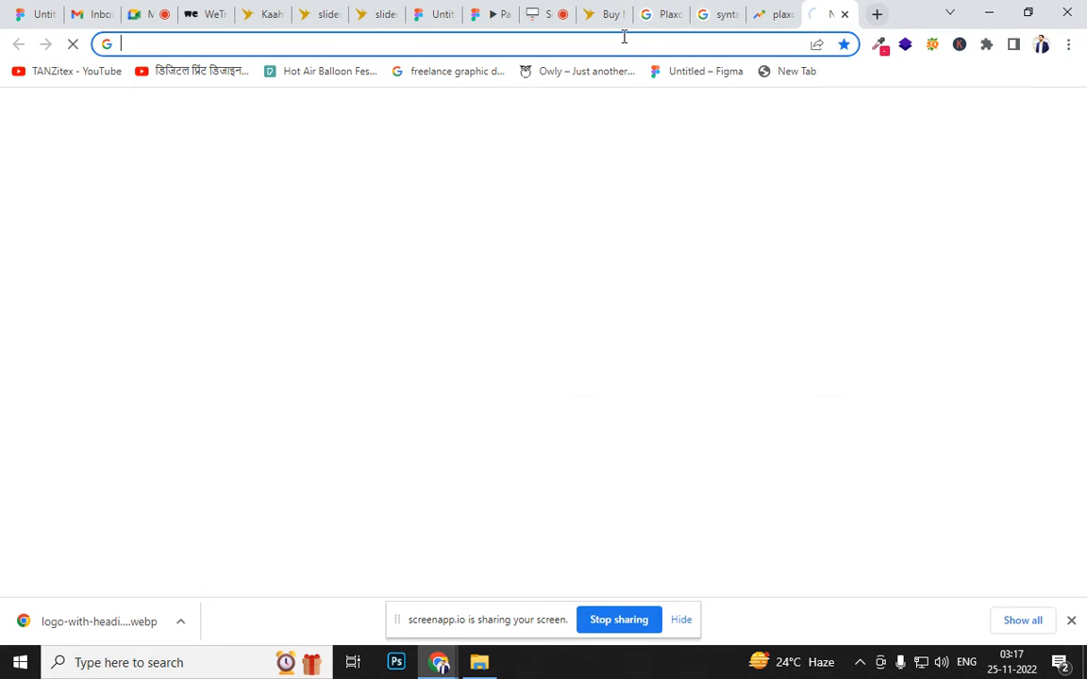
{"action": "type", "text": "CLOUDS"}
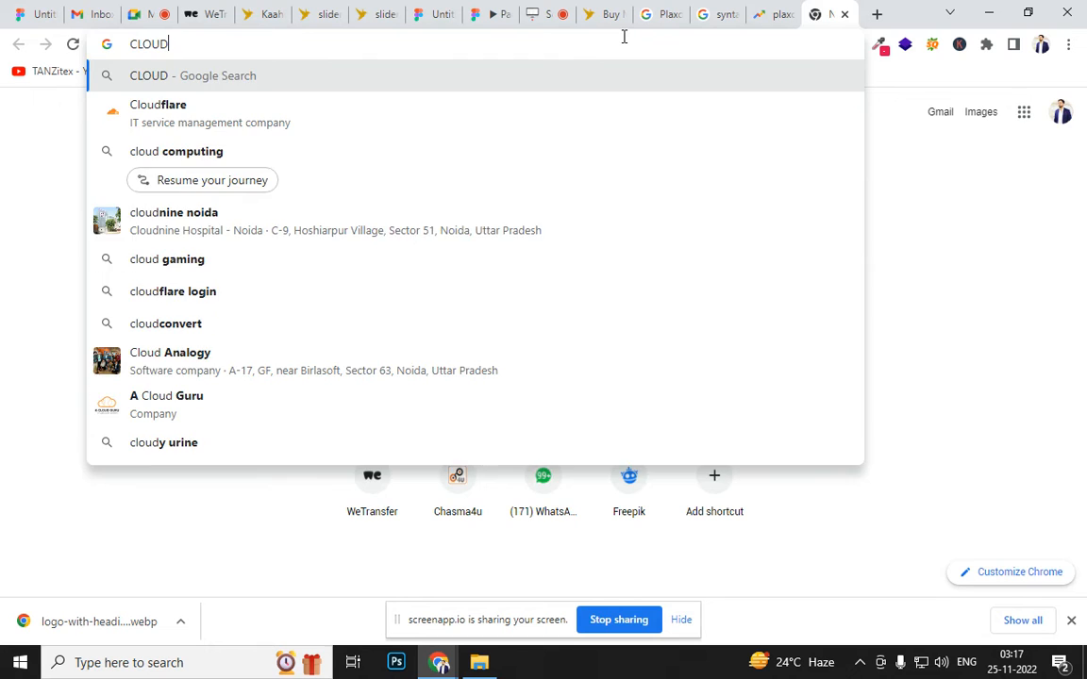
{"action": "key", "text": "Return"}
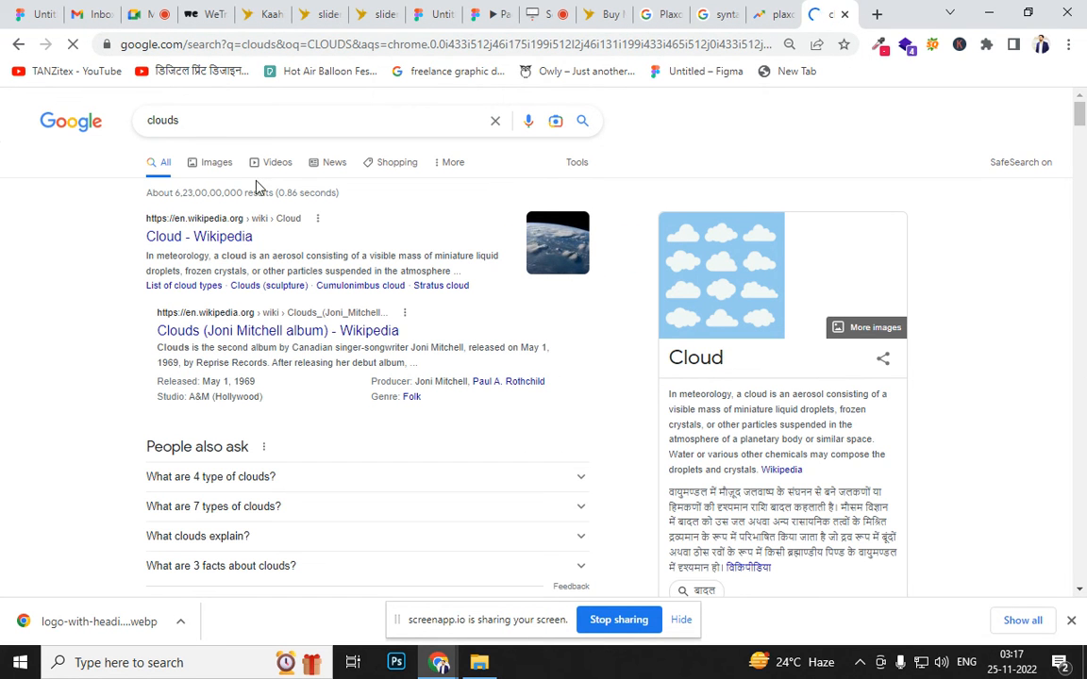
{"action": "left_click", "coordinate": [217, 163]}
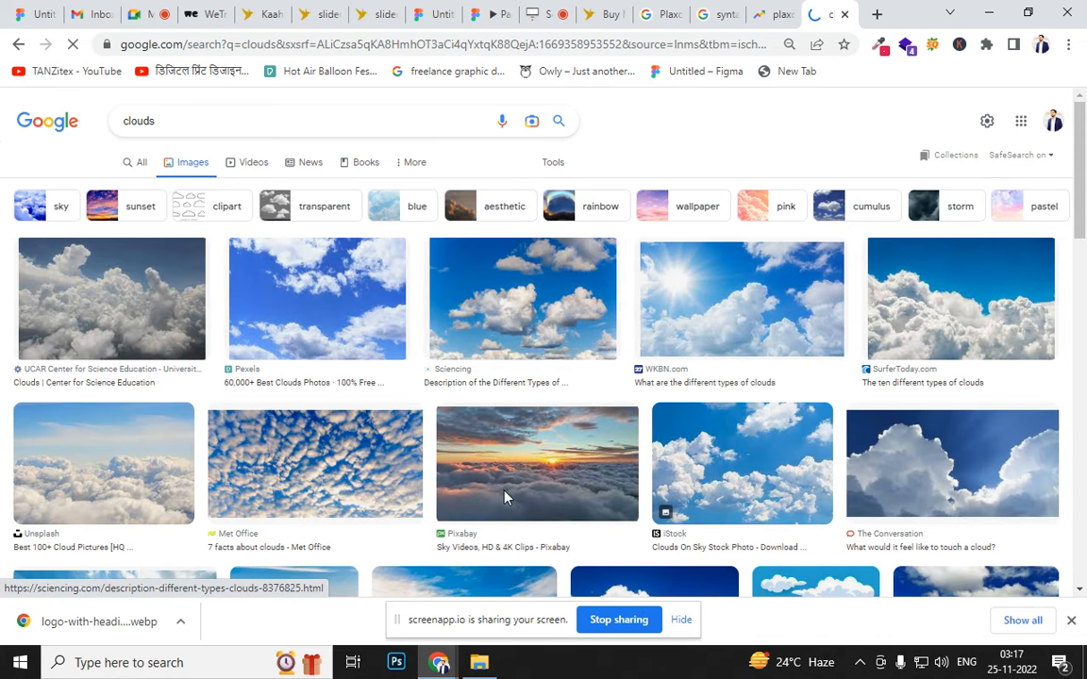
Preview the Pixabay picture of a sunset above the clouds and copy the image
{"action": "left_click", "coordinate": [578, 470]}
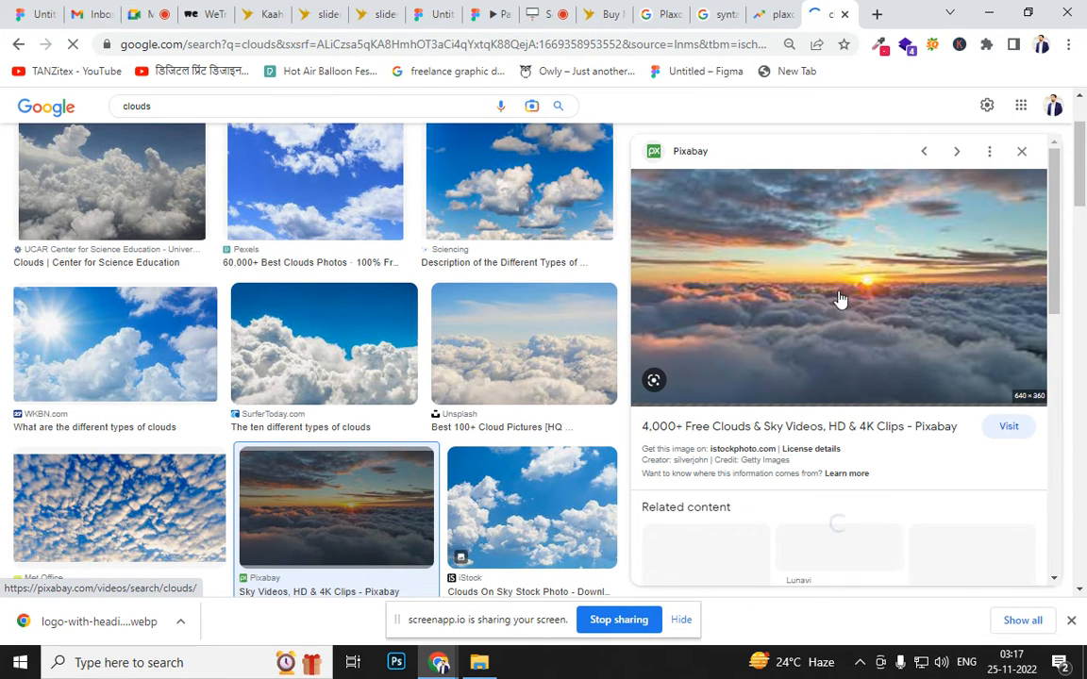
{"action": "right_click", "coordinate": [842, 282]}
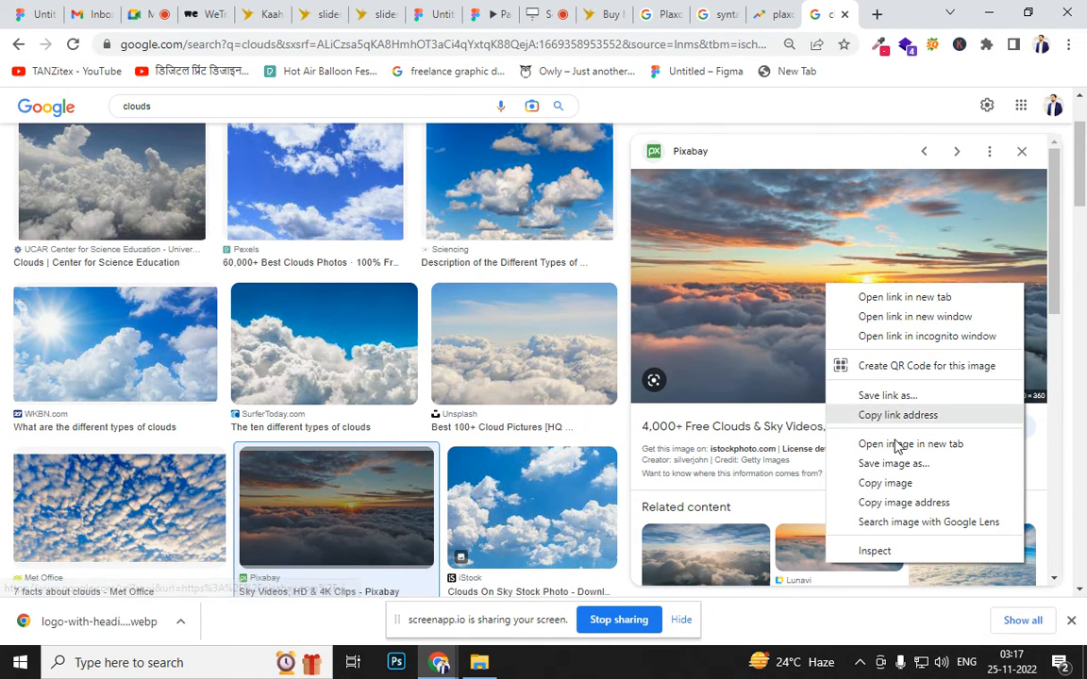
{"action": "left_click", "coordinate": [891, 483]}
{"action": "right_click", "coordinate": [874, 392]}
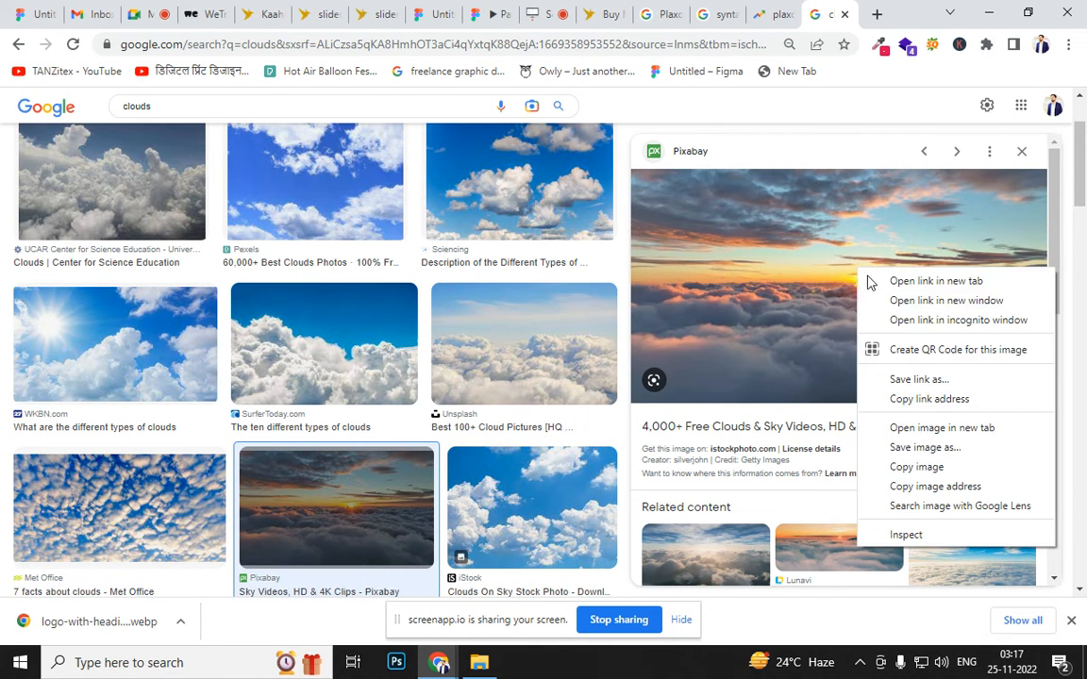
{"action": "left_click", "coordinate": [904, 464]}
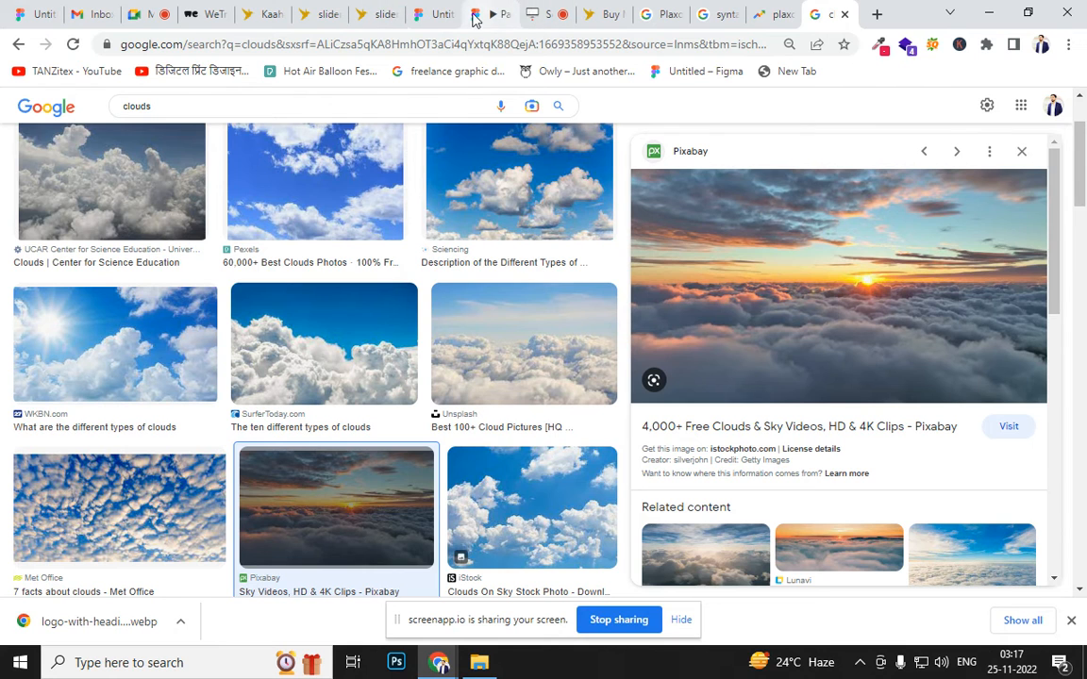
Paste the cloud image into Frame 1 in Figma, enlarge it to about 2190 × 1232 and position it across the frame
{"action": "left_click", "coordinate": [436, 16]}
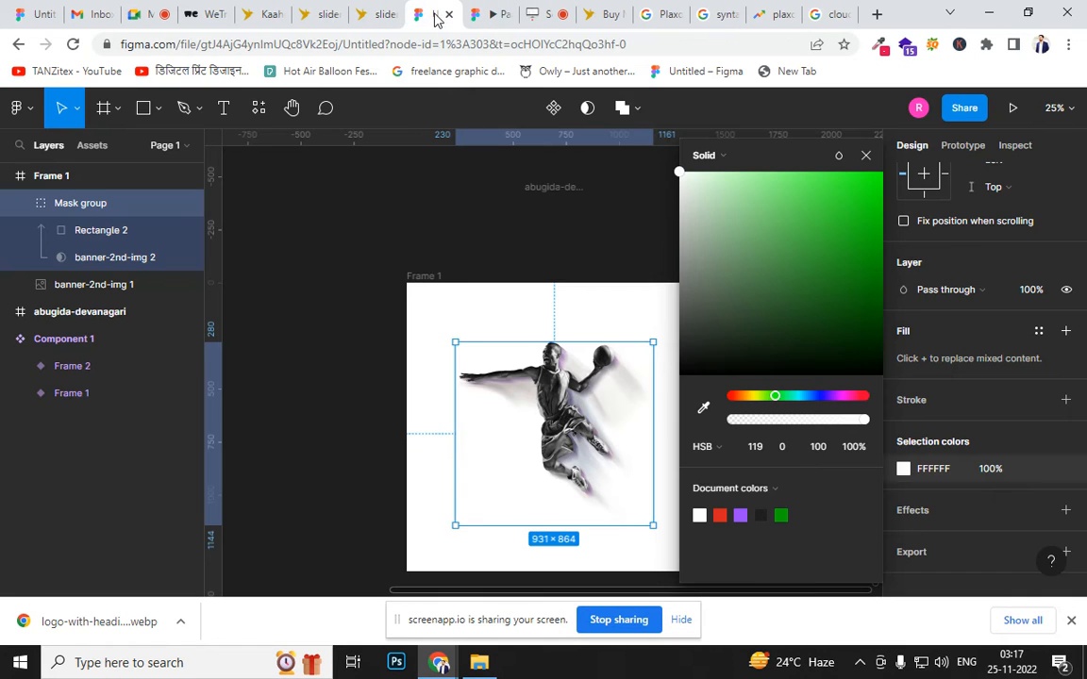
{"action": "left_click", "coordinate": [488, 321]}
{"action": "key", "text": "ctrl+v"}
{"action": "left_click_drag", "start_coordinate": [610, 398], "coordinate": [693, 500]}
{"action": "left_click_drag", "start_coordinate": [595, 424], "coordinate": [604, 373]}
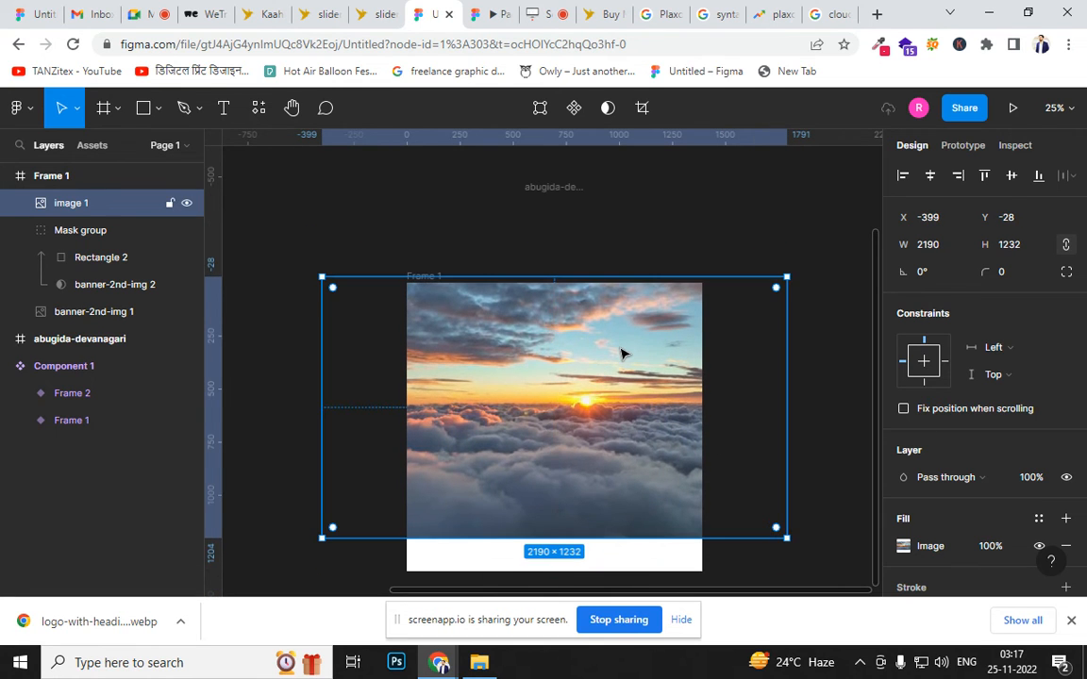
Send the cloud image behind the other layers of Frame 1 and remove the grayscale mask group covering the colour player image
{"action": "key", "text": "ctrl+bracketleft"}
{"action": "key", "text": "ctrl+bracketleft"}
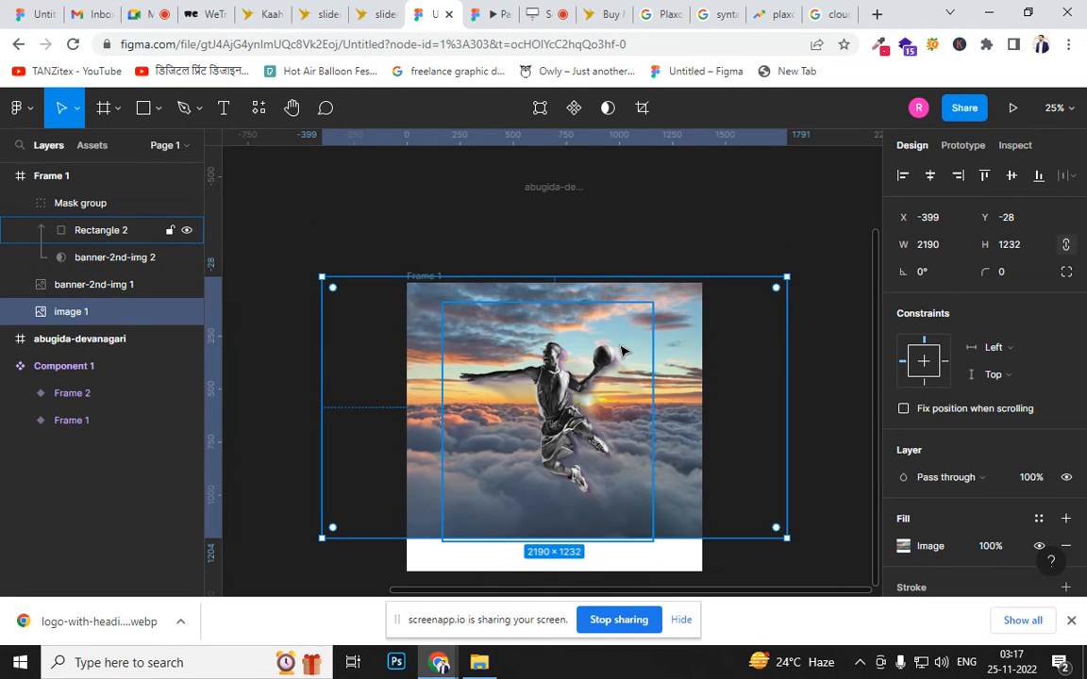
{"action": "mouse_move", "coordinate": [555, 411]}
{"action": "left_mouse_down"}
{"action": "mouse_move", "coordinate": [425, 385]}
{"action": "mouse_move", "coordinate": [535, 415]}
{"action": "mouse_move", "coordinate": [620, 363]}
{"action": "mouse_move", "coordinate": [569, 429]}
{"action": "left_mouse_up"}
{"action": "left_click", "coordinate": [566, 401]}
{"action": "key", "text": "ctrl+z"}
{"action": "key", "text": "ctrl+z"}
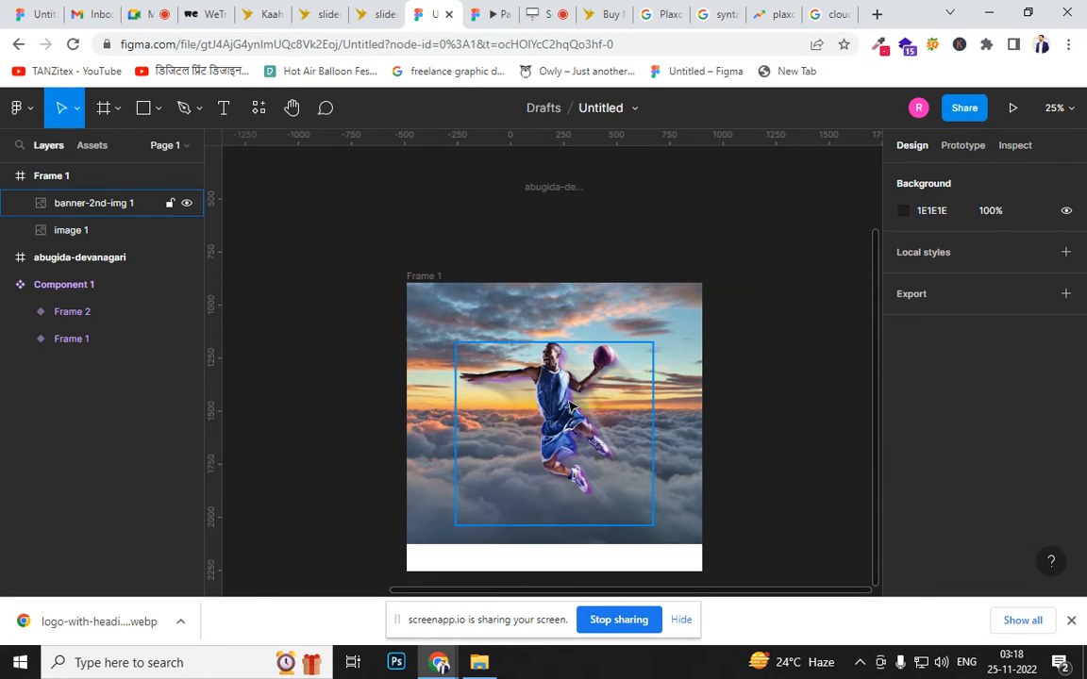
Set the layer blend mode of the basketball player image to Multiply
{"action": "key", "text": "shift+0"}
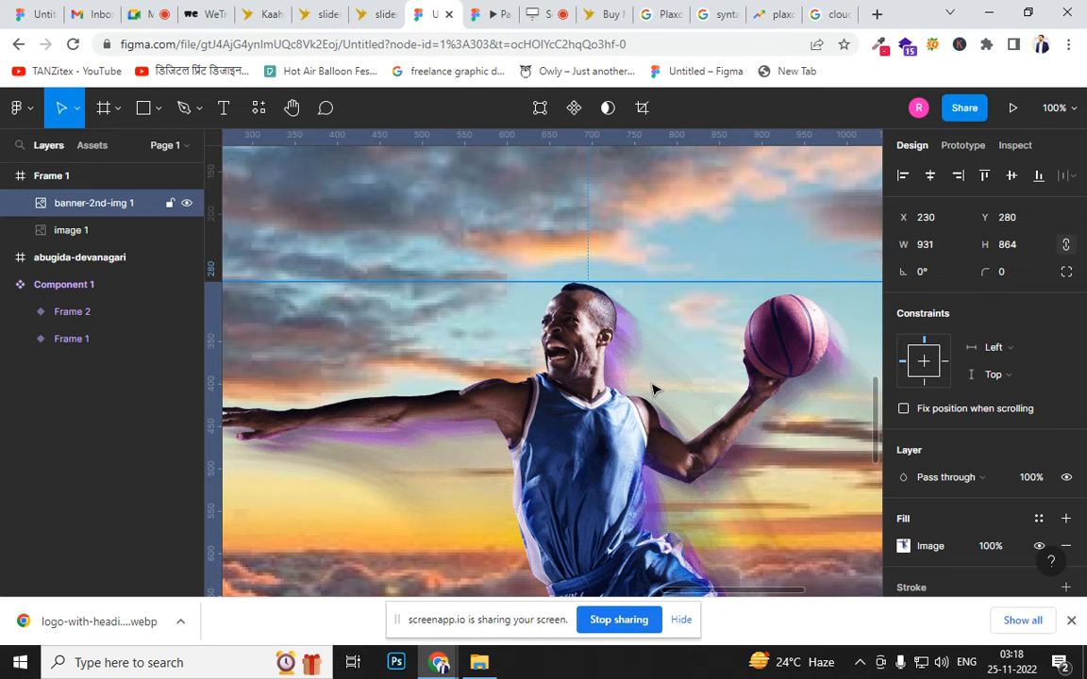
{"action": "key", "text": "minus"}
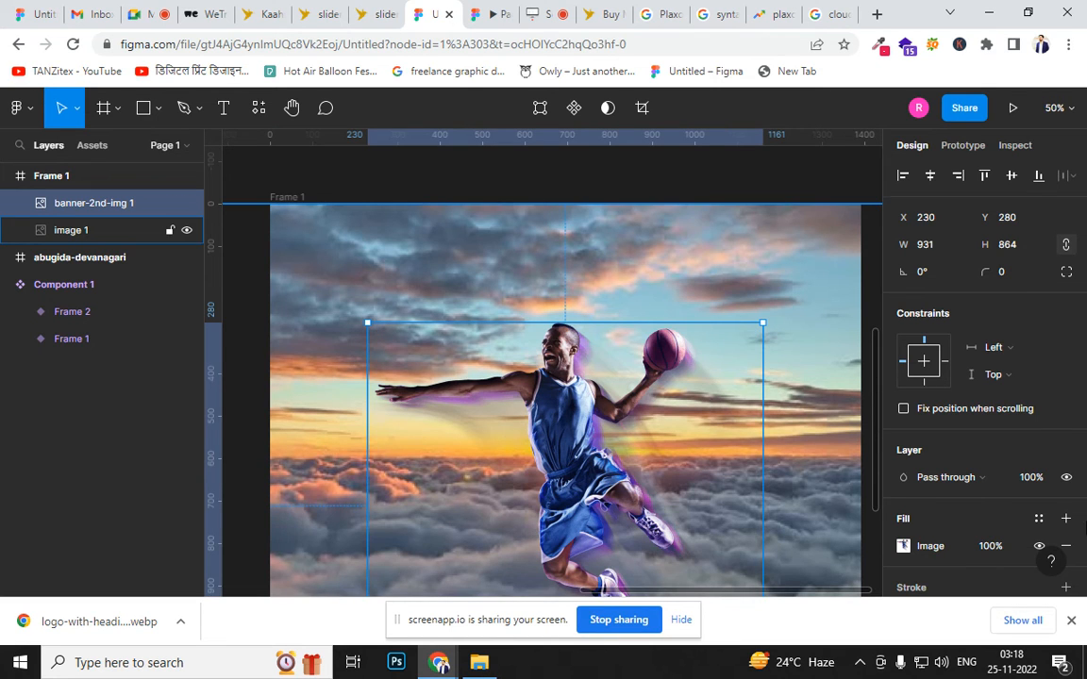
{"action": "left_click", "coordinate": [946, 476]}
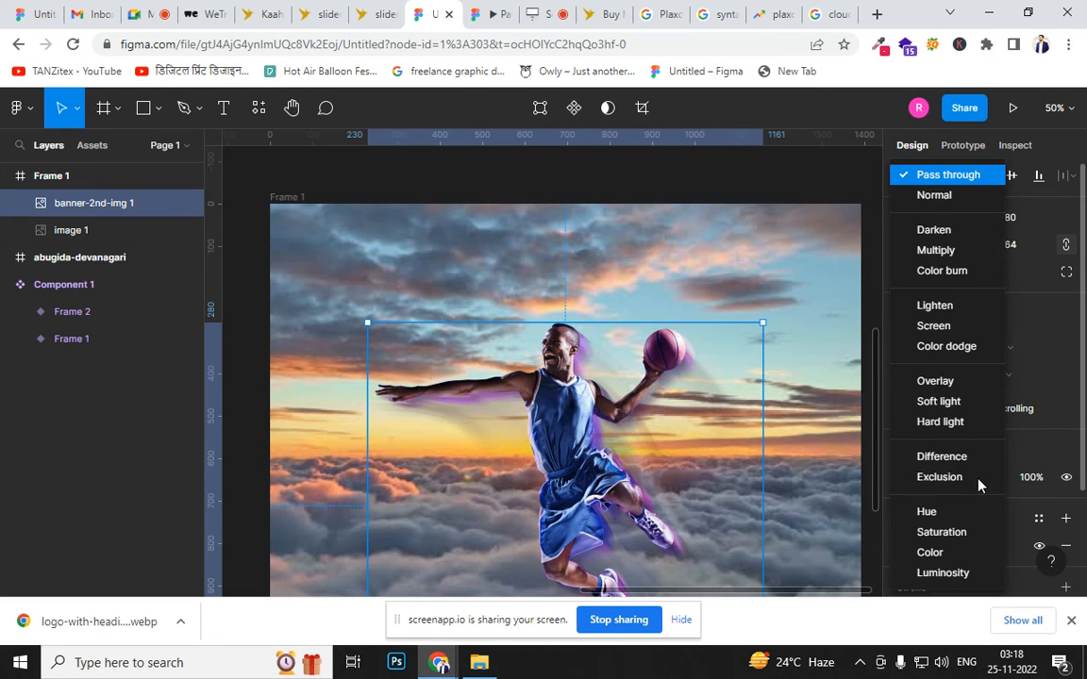
{"action": "left_click", "coordinate": [946, 251]}
Move the player image over the sunset and enlarge it to about 1215 × 1128 at X 278, Y 98
{"action": "left_click_drag", "start_coordinate": [542, 412], "coordinate": [639, 472]}
{"action": "mouse_move", "coordinate": [637, 396]}
{"action": "left_mouse_down"}
{"action": "mouse_move", "coordinate": [608, 297]}
{"action": "mouse_move", "coordinate": [635, 375]}
{"action": "left_mouse_up"}
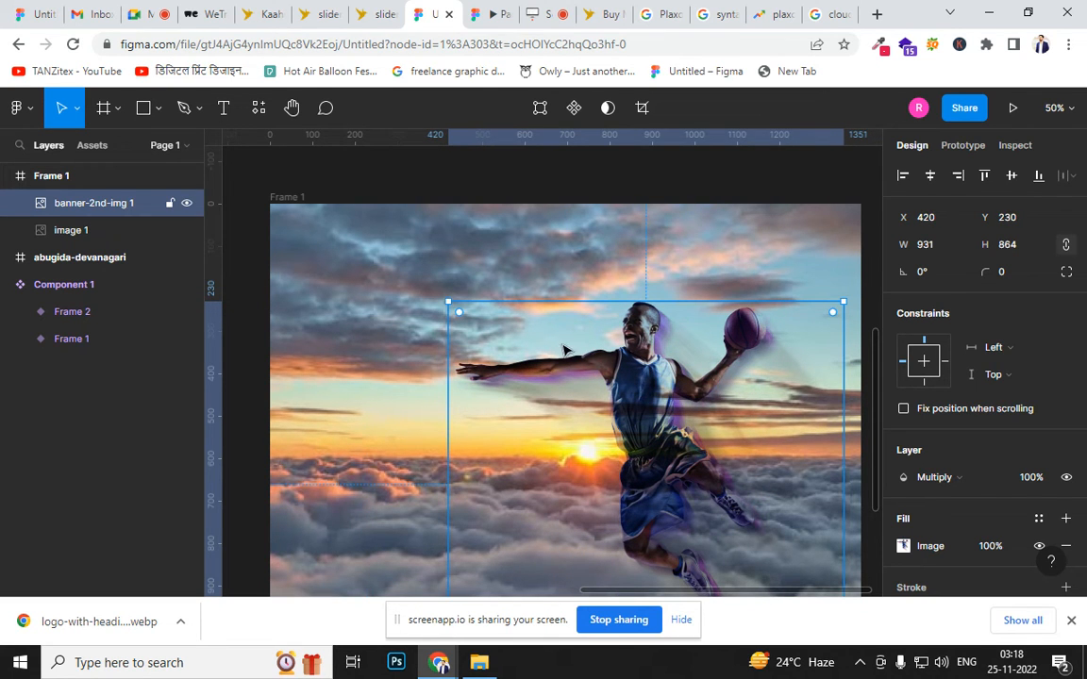
{"action": "left_click_drag", "start_coordinate": [445, 298], "coordinate": [387, 245]}
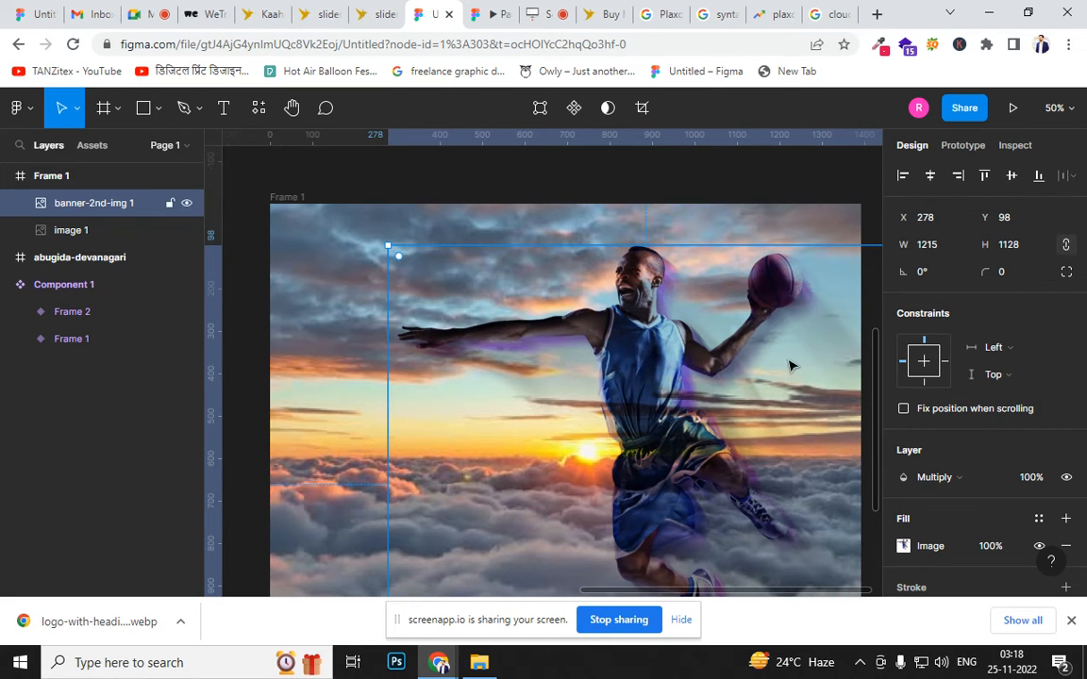
Try the Darken and Screen blend modes on the player image and set it to Overlay
{"action": "left_click", "coordinate": [962, 477]}
{"action": "left_click", "coordinate": [963, 230]}
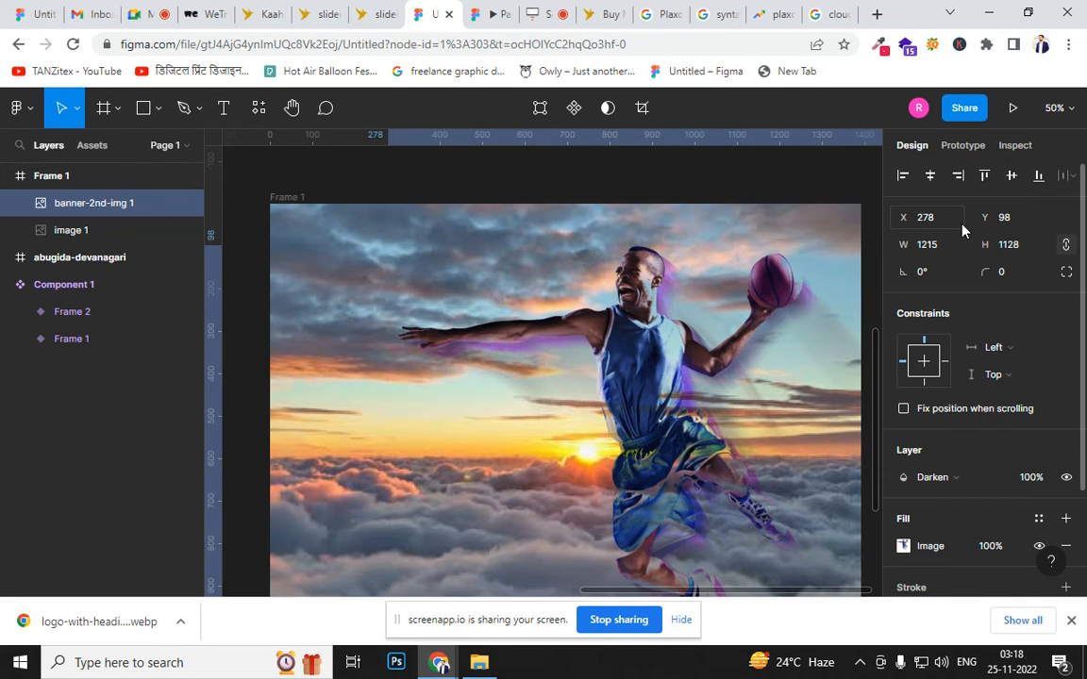
{"action": "left_click", "coordinate": [956, 480]}
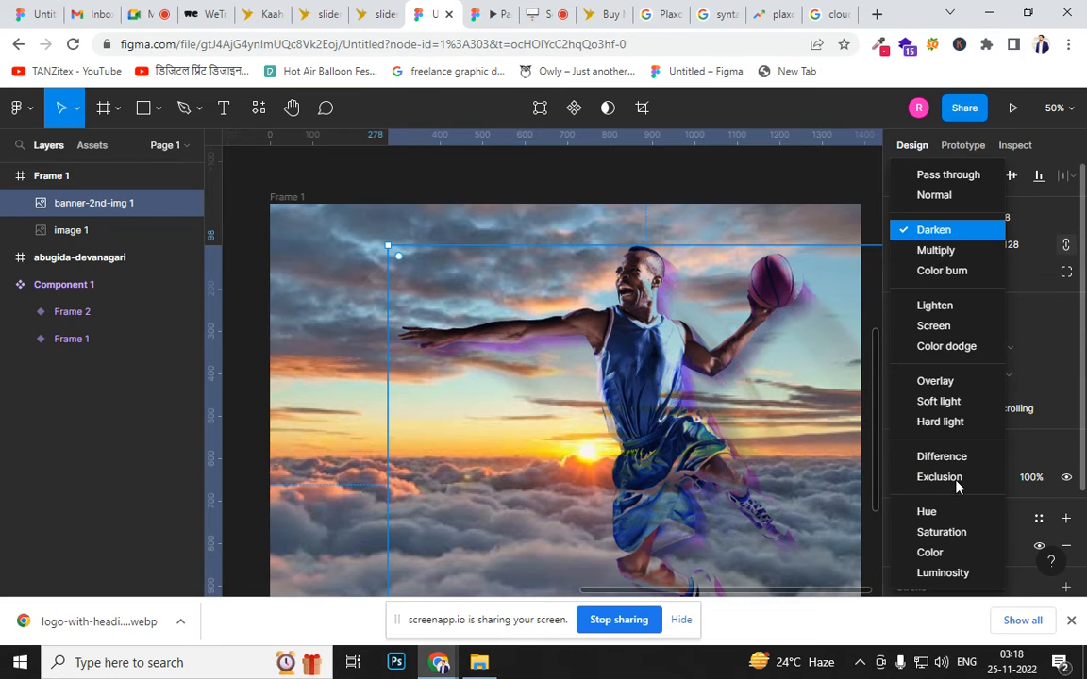
{"action": "left_click", "coordinate": [951, 336]}
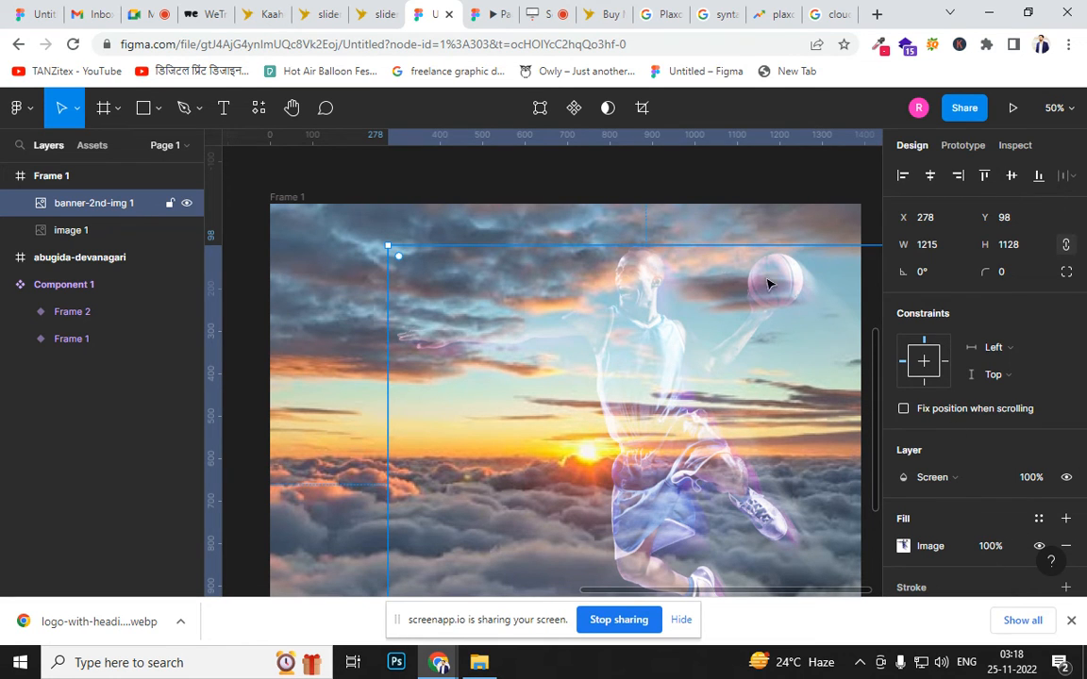
{"action": "left_click", "coordinate": [971, 486]}
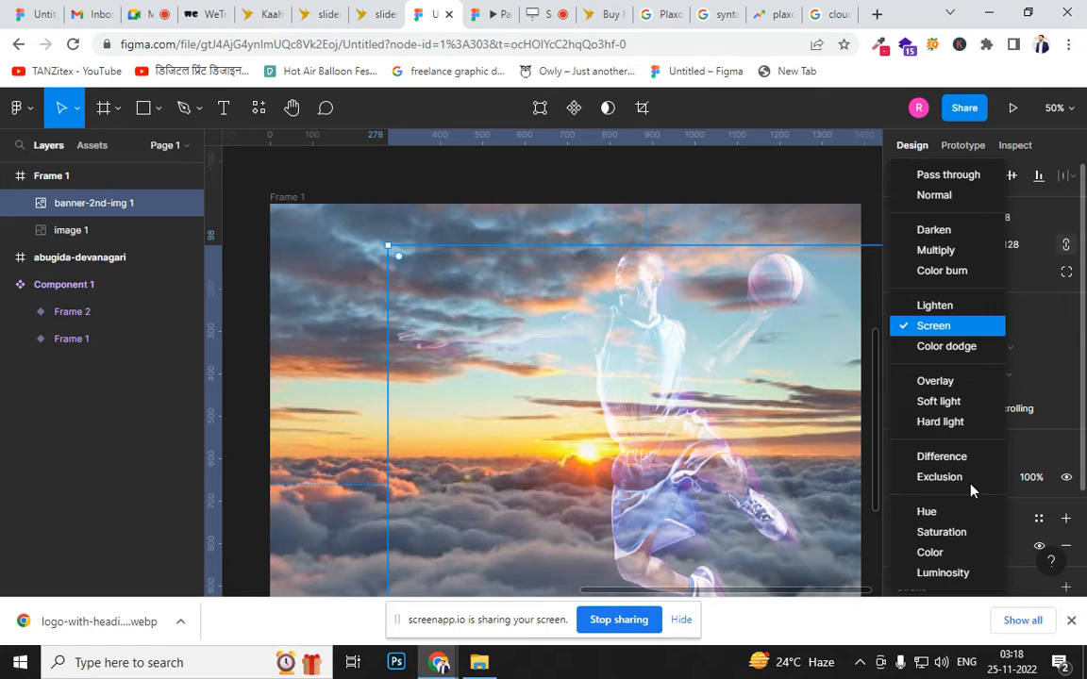
{"action": "left_click", "coordinate": [953, 383]}
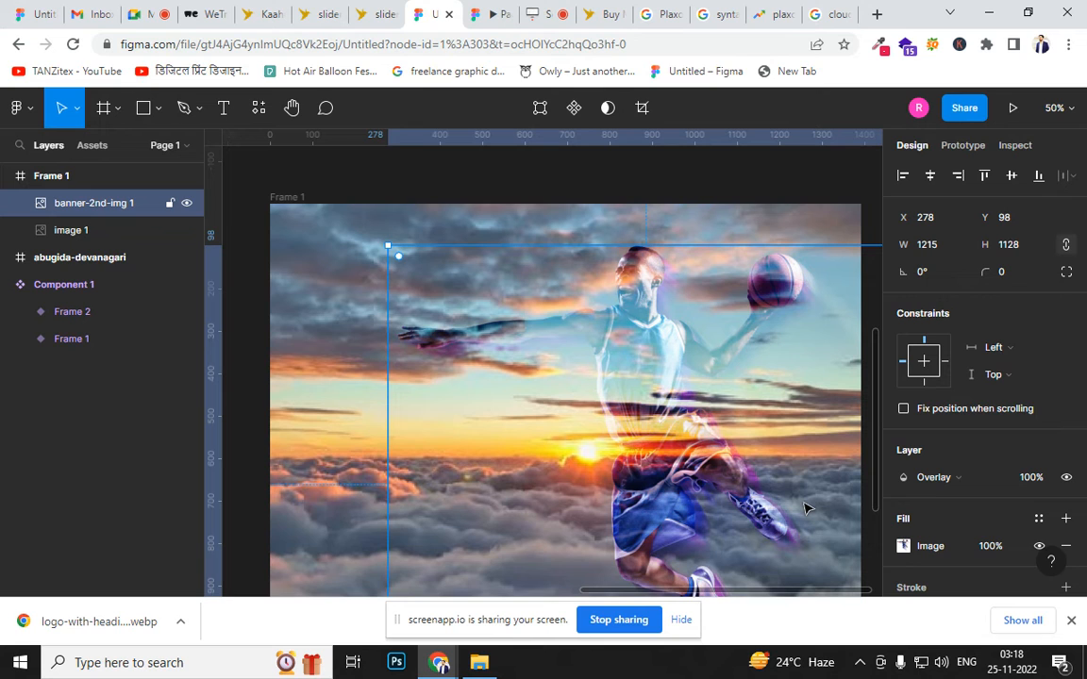
Try the Screen and Luminosity blend modes on the player image and move it to X 290, Y 154
{"action": "left_click", "coordinate": [954, 478]}
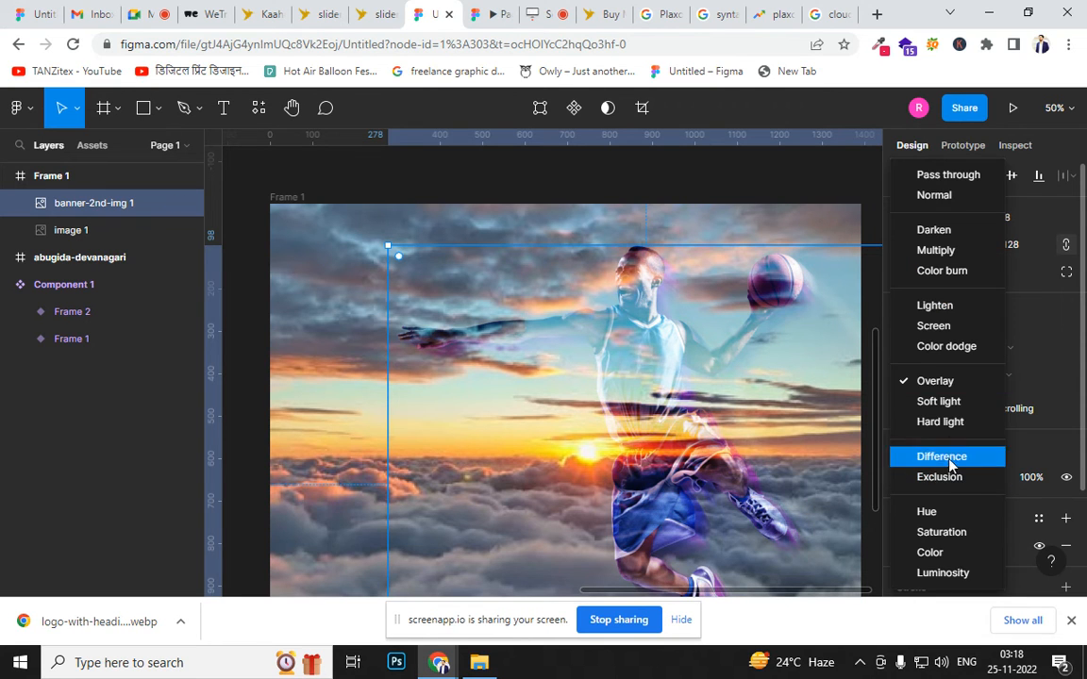
{"action": "left_click", "coordinate": [951, 327]}
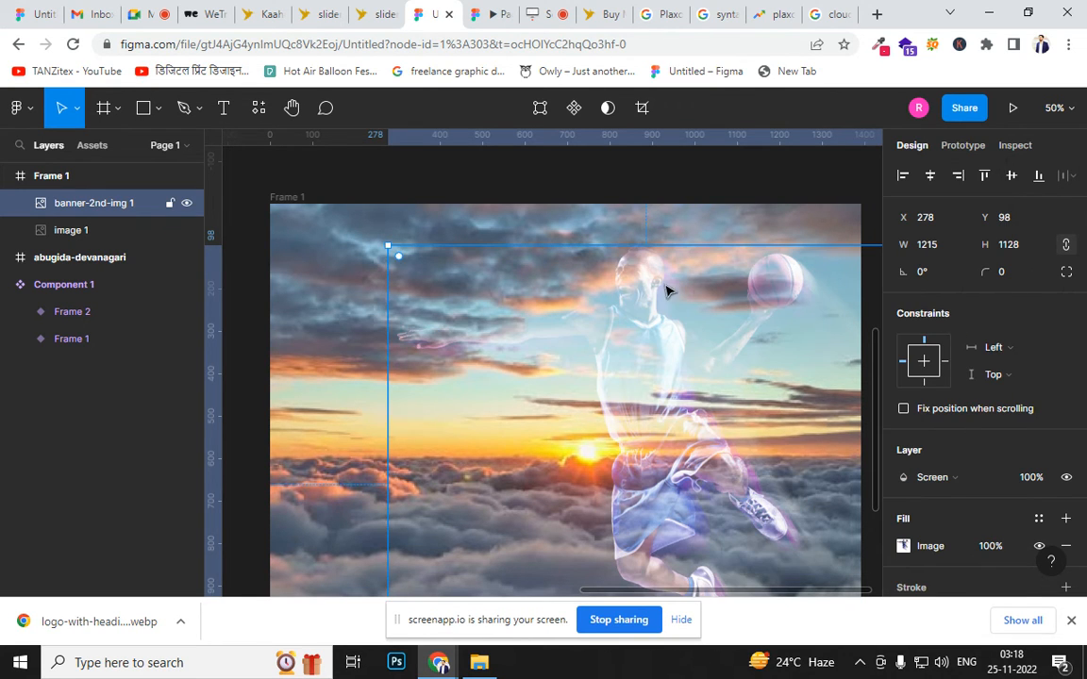
{"action": "left_click", "coordinate": [932, 477]}
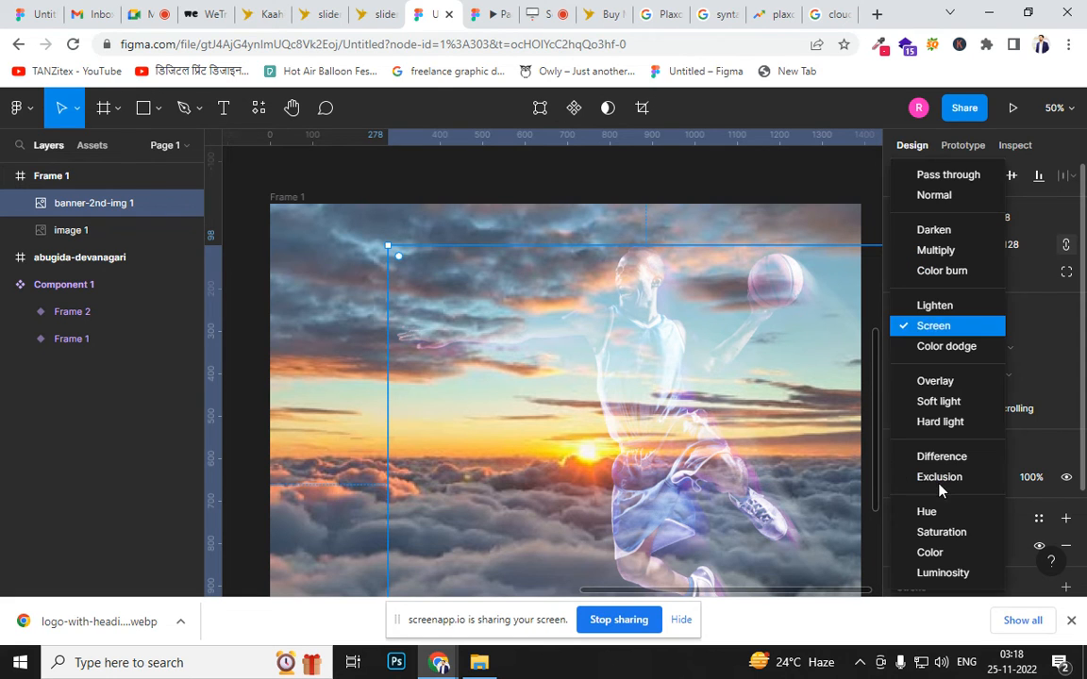
{"action": "left_click", "coordinate": [947, 579]}
{"action": "left_click_drag", "start_coordinate": [645, 456], "coordinate": [445, 562]}
{"action": "left_click_drag", "start_coordinate": [534, 479], "coordinate": [521, 435]}
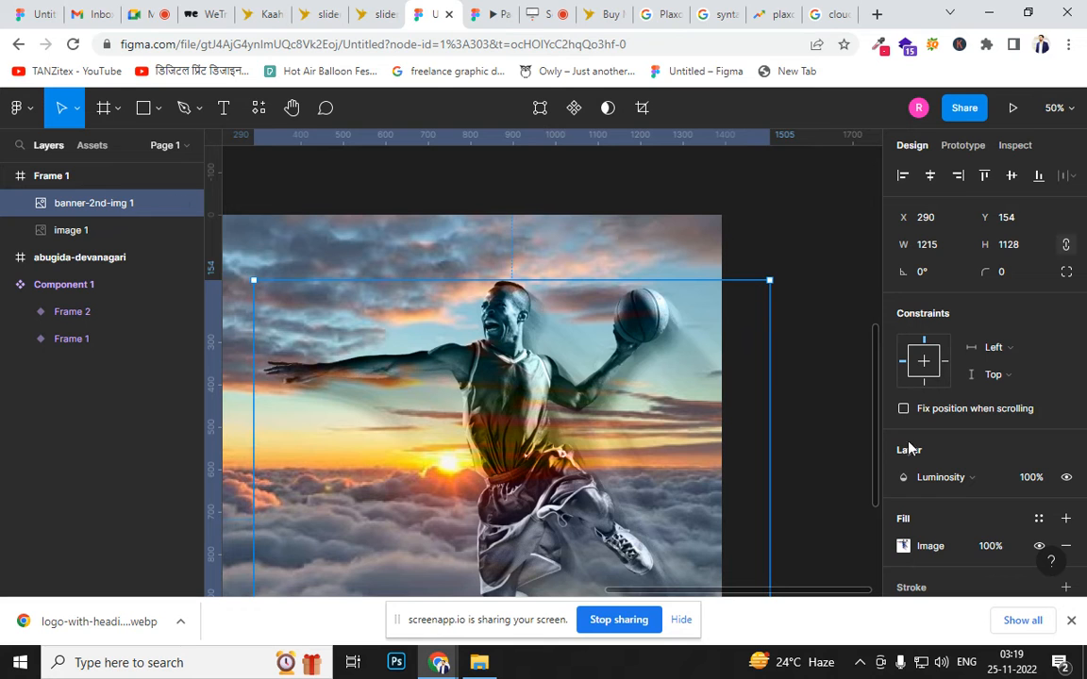
Raise the exposure and contrast of the player image's fill slightly
{"action": "left_click", "coordinate": [903, 547]}
{"action": "left_click_drag", "start_coordinate": [817, 397], "coordinate": [834, 426]}
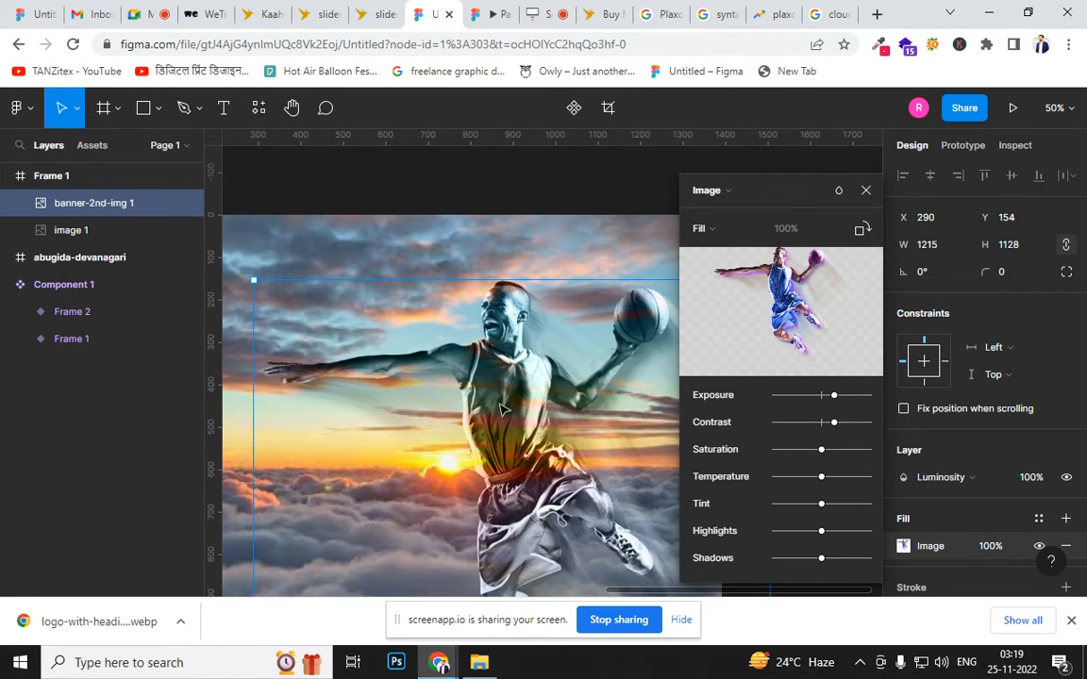
{"action": "left_click", "coordinate": [867, 190]}
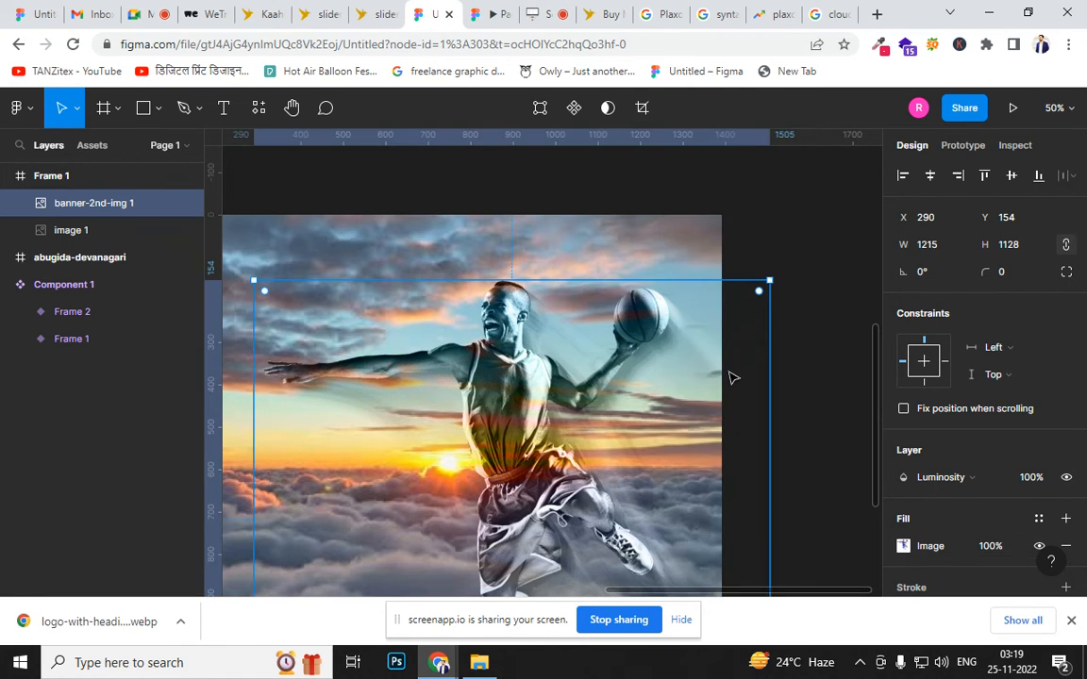
Delete the player image from Frame 1 and undo the deletion
{"action": "key", "text": "ctrl+minus"}
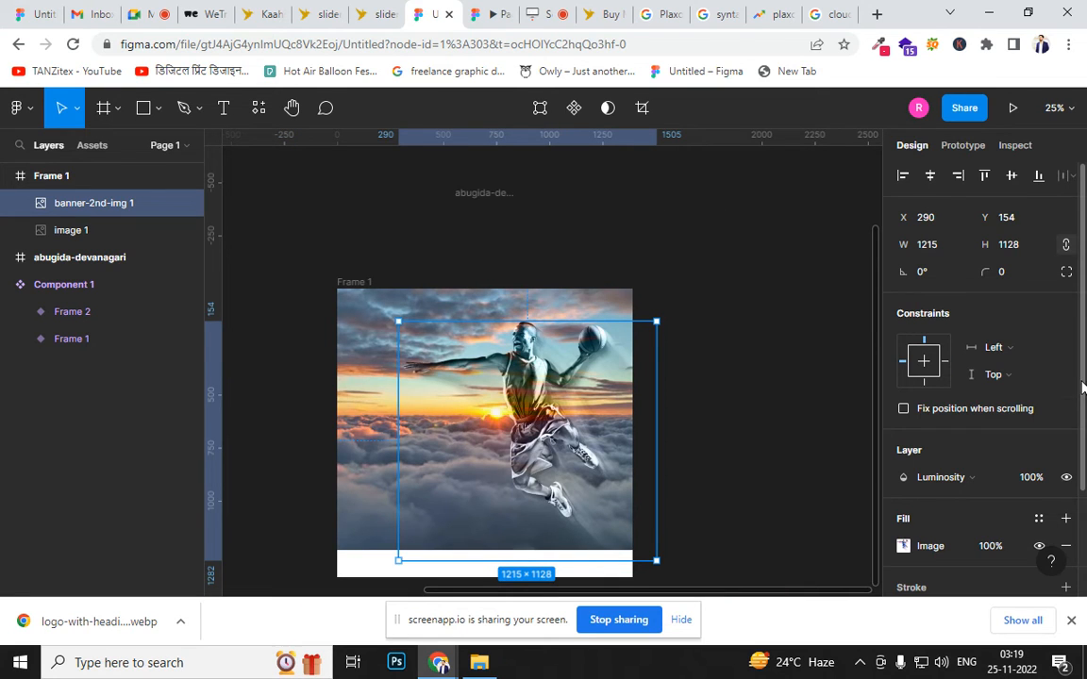
{"action": "scroll", "coordinate": [1082, 442], "scroll_direction": "down", "scroll_amount": 2}
{"action": "left_click_drag", "start_coordinate": [1083, 442], "coordinate": [1082, 500]}
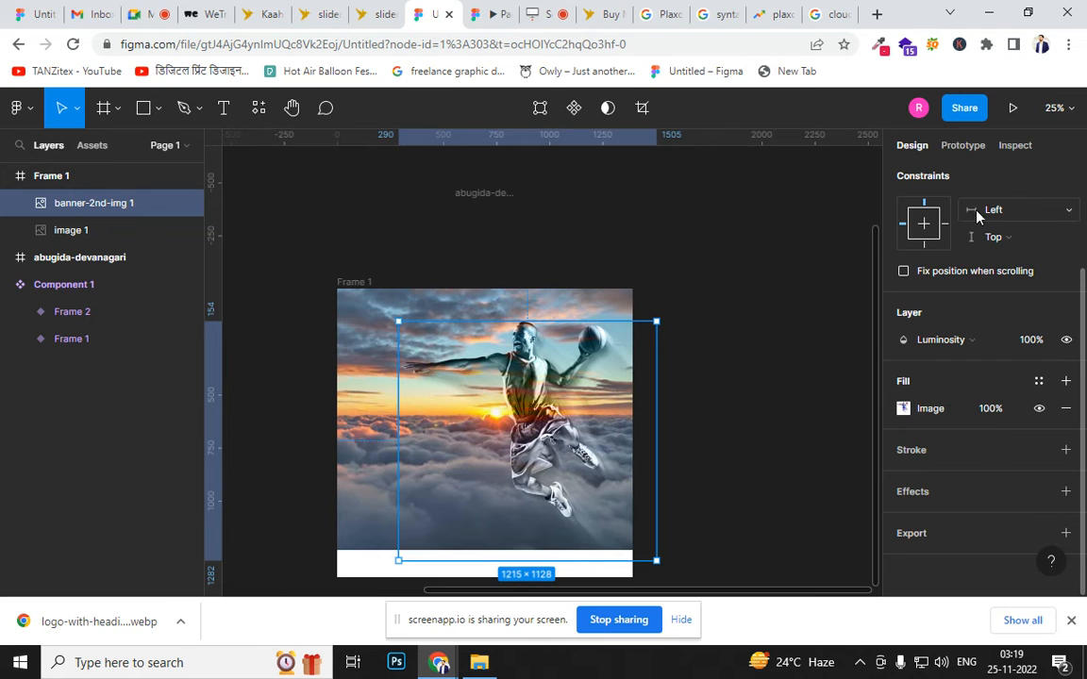
{"action": "key", "text": "Delete"}
{"action": "left_click", "coordinate": [473, 409]}
{"action": "key", "text": "ctrl+z"}
{"action": "key", "text": "ctrl+z"}
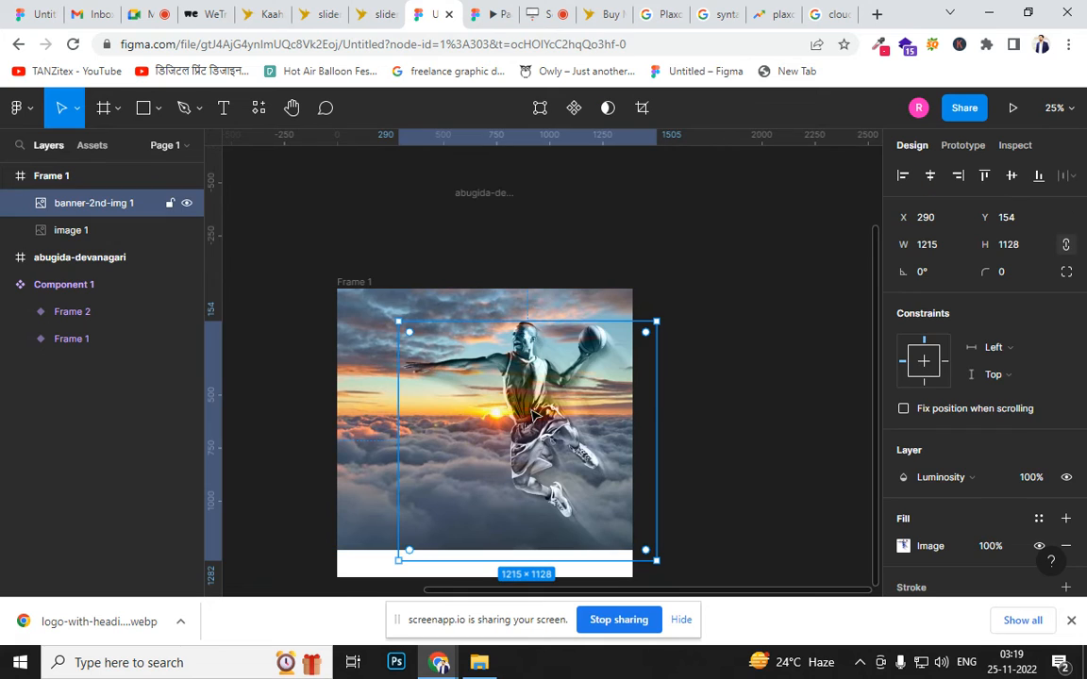
Set the player image's blend mode to Normal and move it to X 177, Y 166 in Frame 1
{"action": "left_click_drag", "start_coordinate": [540, 394], "coordinate": [539, 392]}
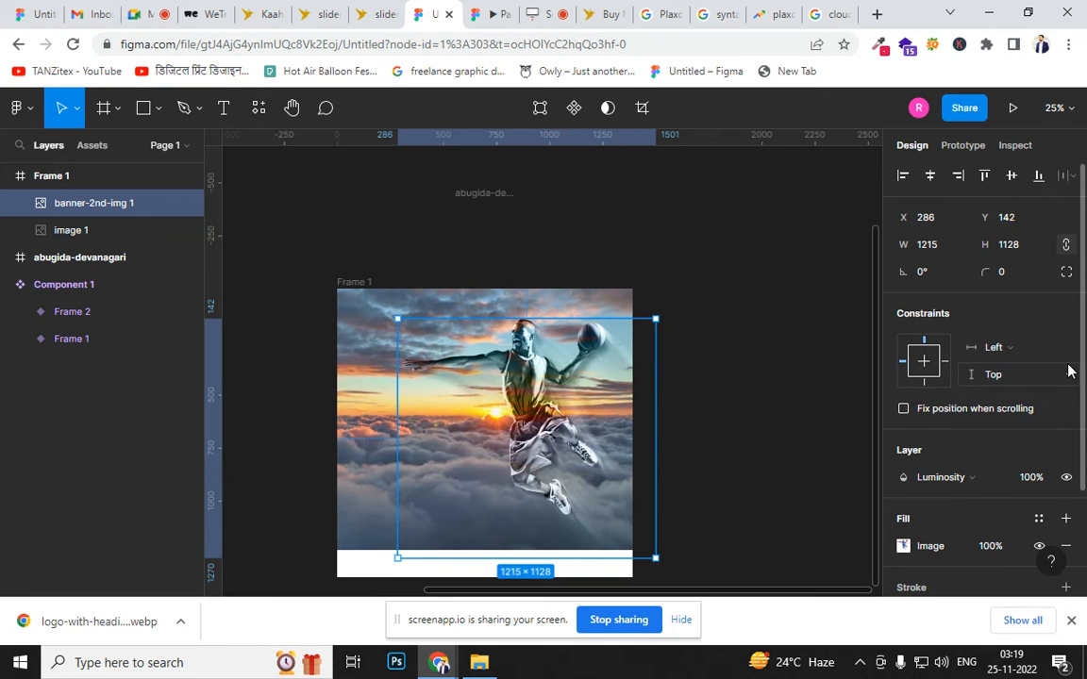
{"action": "left_click", "coordinate": [948, 477]}
{"action": "left_click", "coordinate": [956, 172]}
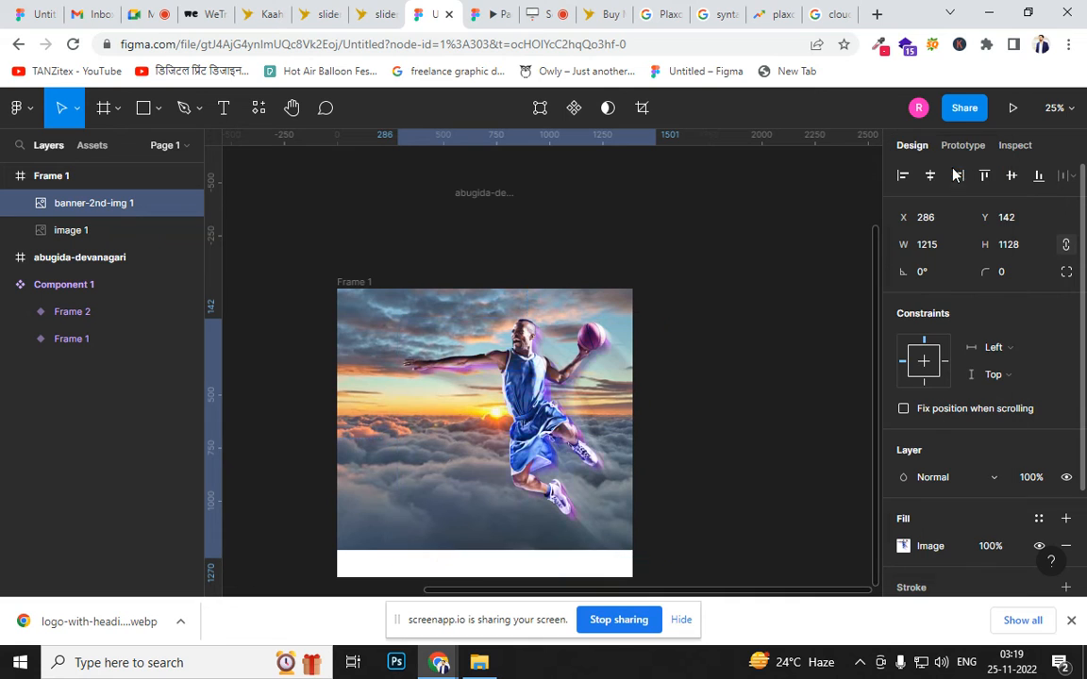
{"action": "left_click_drag", "start_coordinate": [491, 434], "coordinate": [468, 438]}
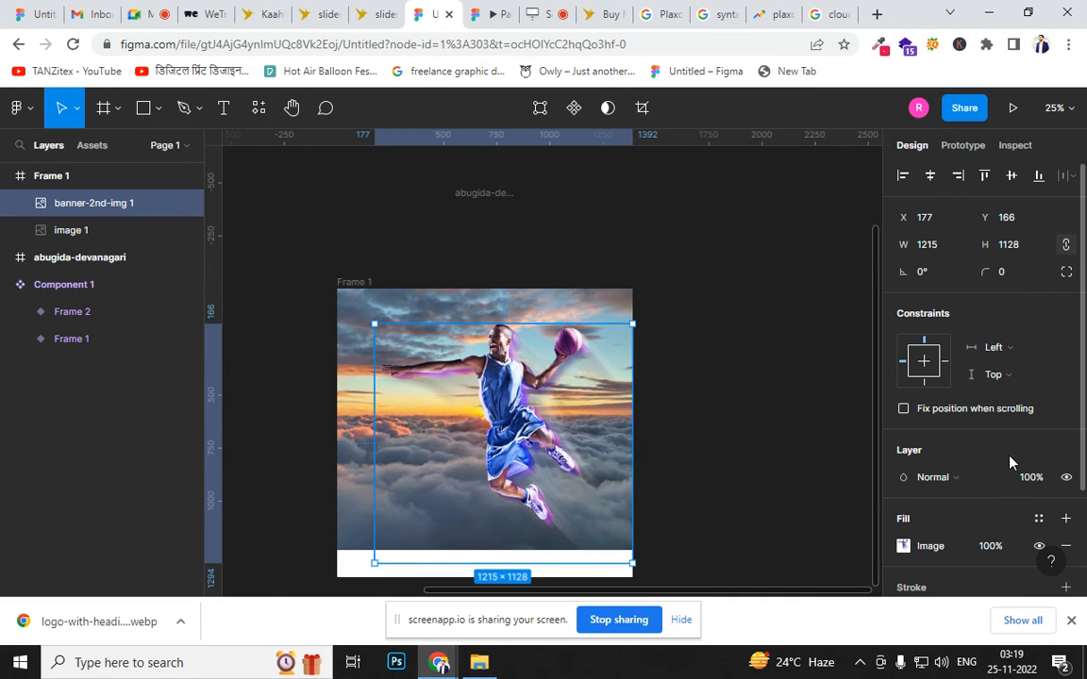
Export the player image alone as a 1x PNG, view the downloaded file and close it
{"action": "scroll", "coordinate": [1056, 491], "scroll_direction": "down", "scroll_amount": 3}
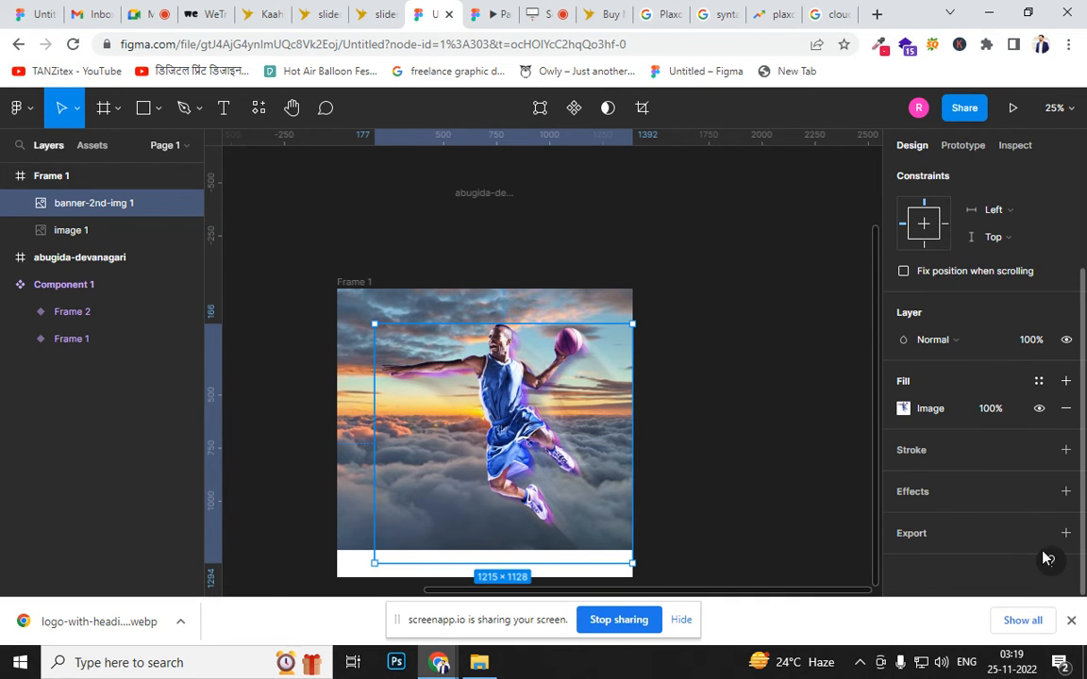
{"action": "left_click", "coordinate": [1065, 533]}
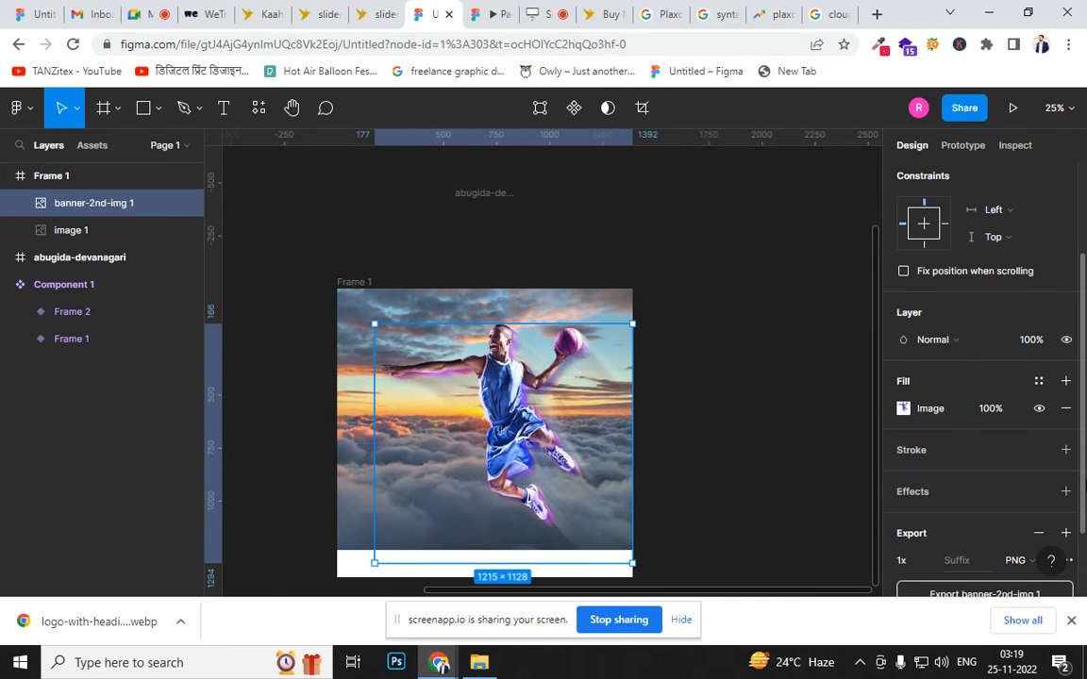
{"action": "scroll", "coordinate": [990, 538], "scroll_direction": "down", "scroll_amount": 2}
{"action": "left_click", "coordinate": [962, 507]}
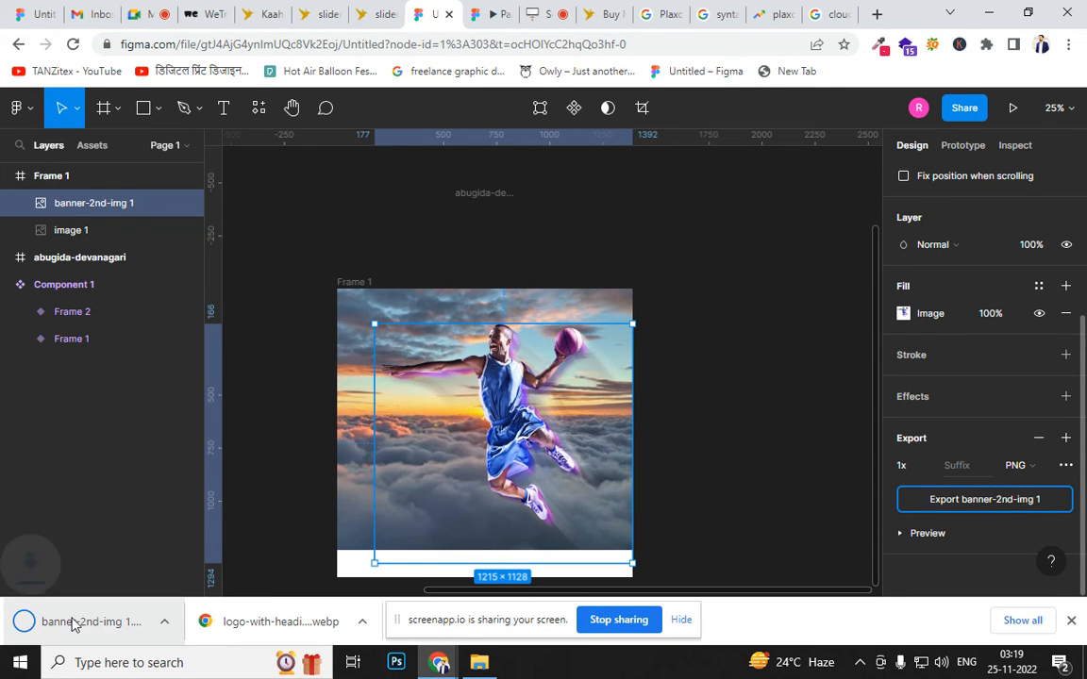
{"action": "left_click", "coordinate": [94, 631]}
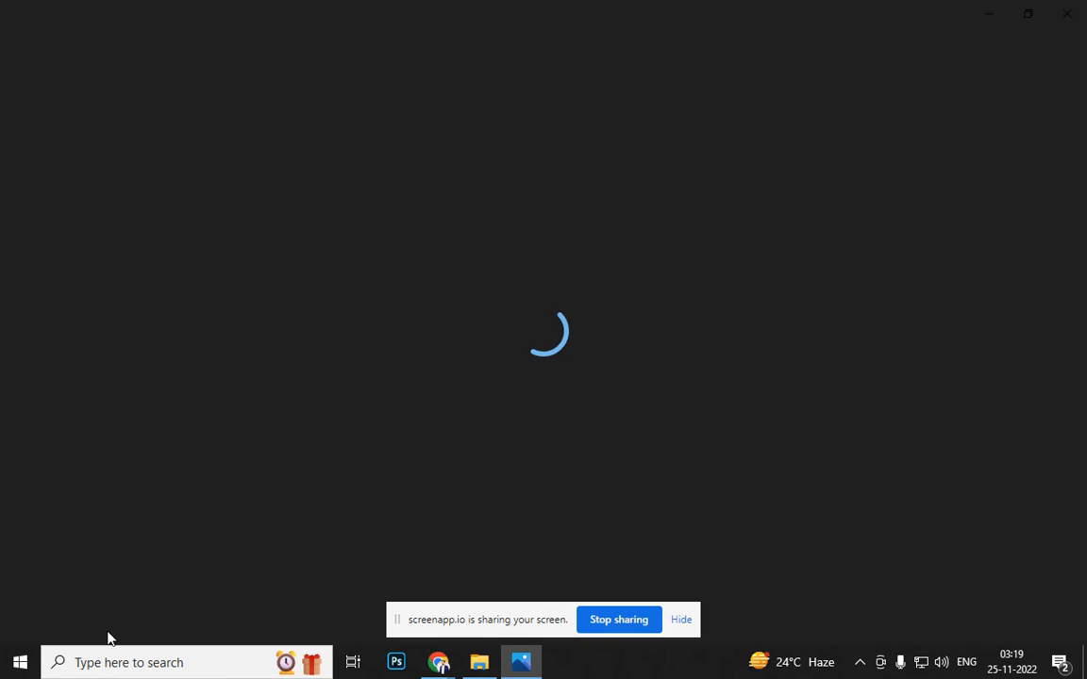
{"action": "left_click", "coordinate": [1067, 13]}
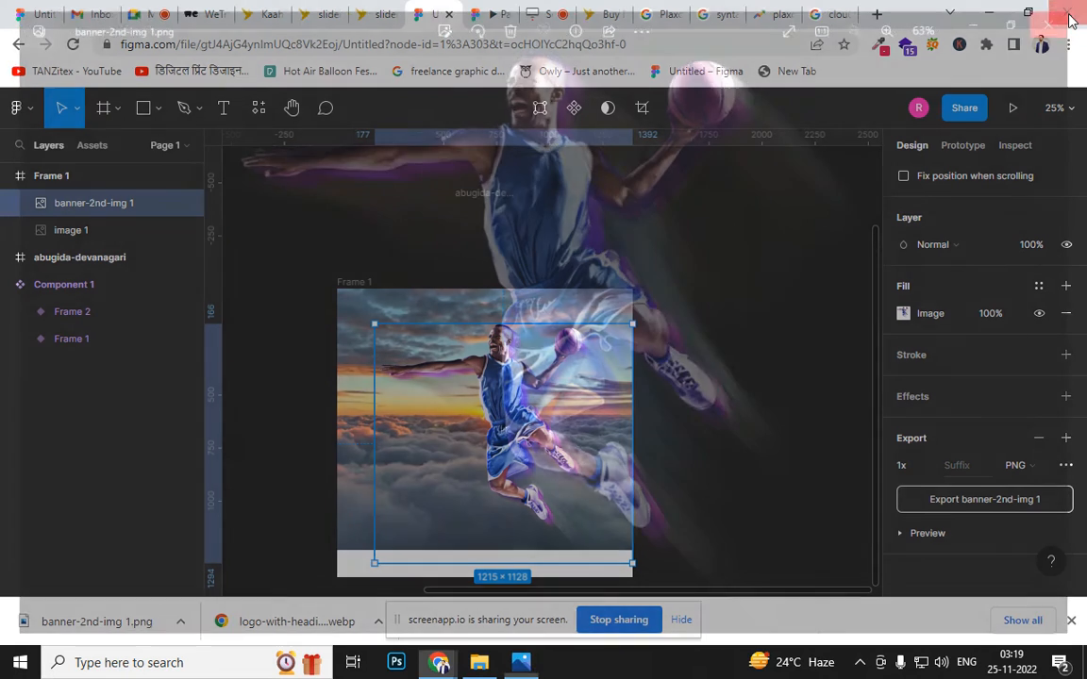
Export the whole Frame 1 as a 1x PNG, view the downloaded file and close it
{"action": "left_click", "coordinate": [356, 282]}
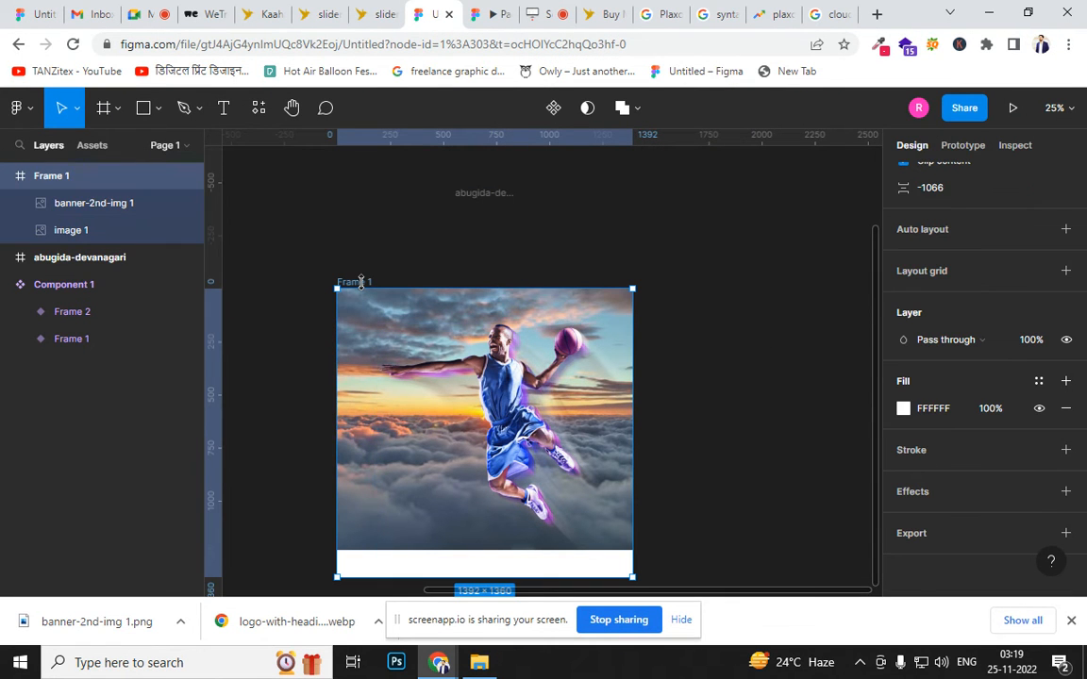
{"action": "left_click", "coordinate": [1065, 533]}
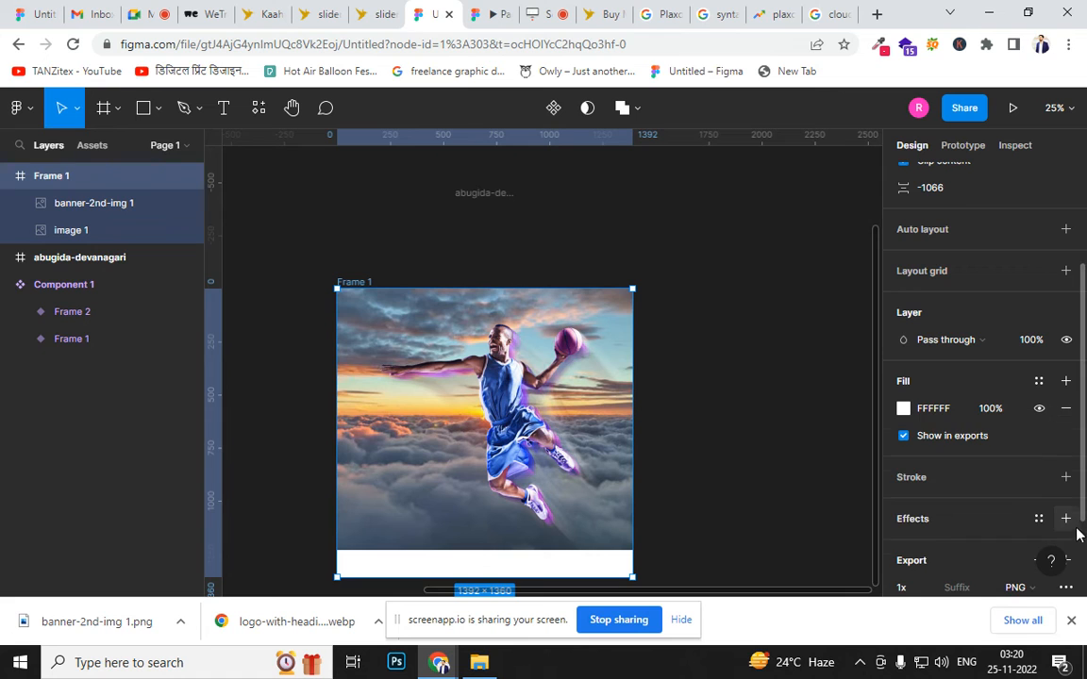
{"action": "scroll", "coordinate": [1084, 428], "scroll_direction": "down", "scroll_amount": 3}
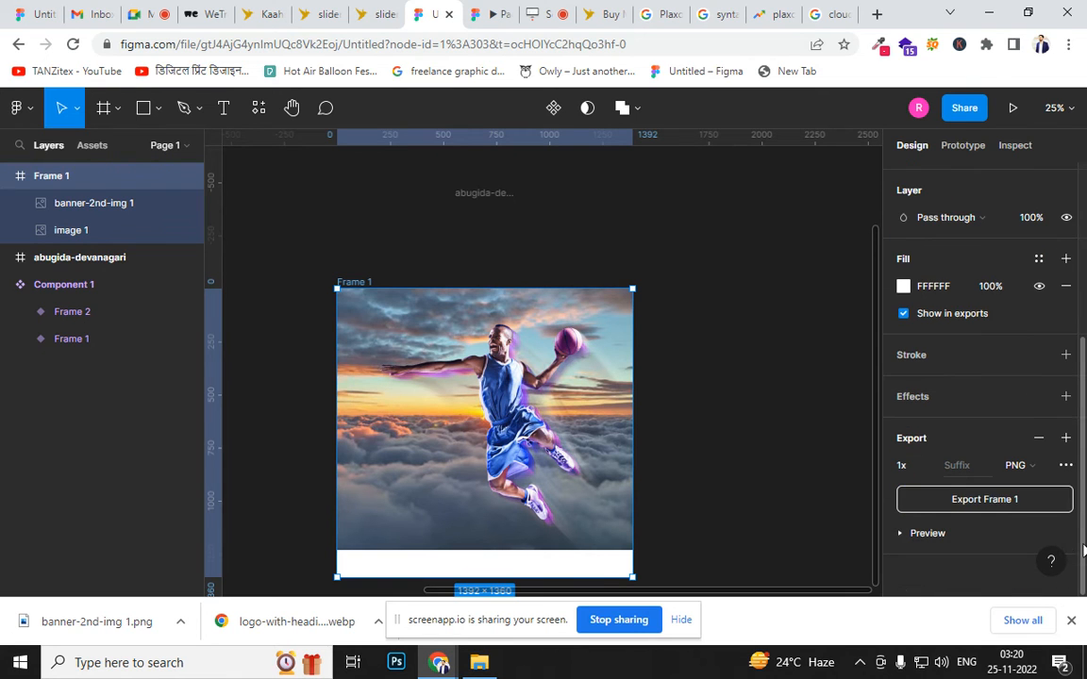
{"action": "left_click", "coordinate": [994, 500]}
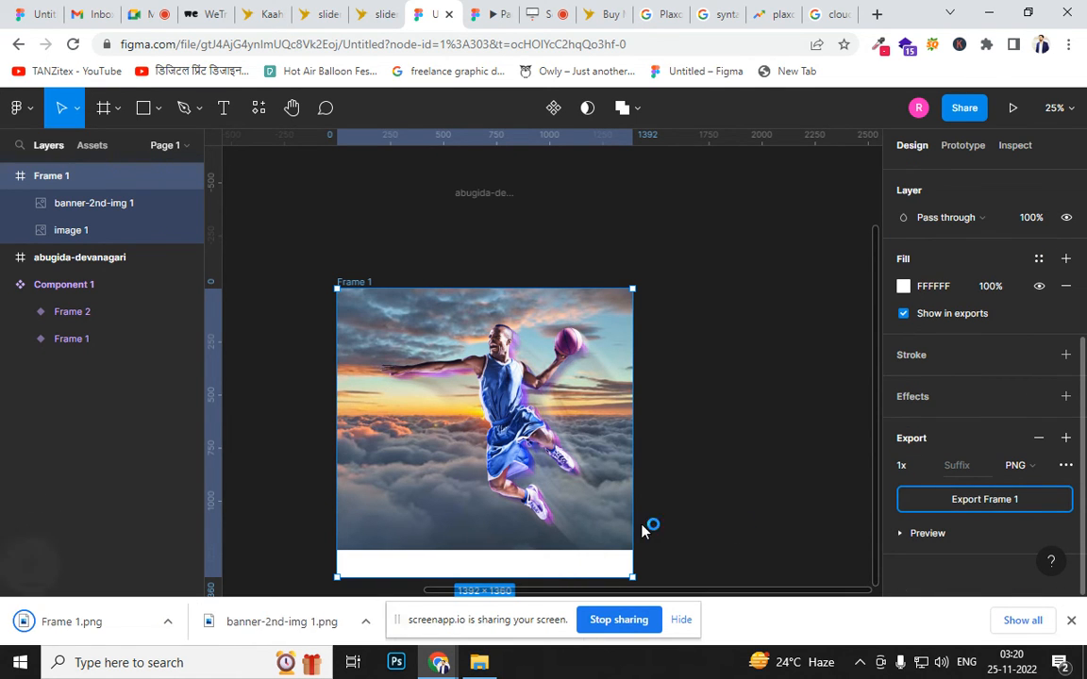
{"action": "left_click", "coordinate": [75, 622]}
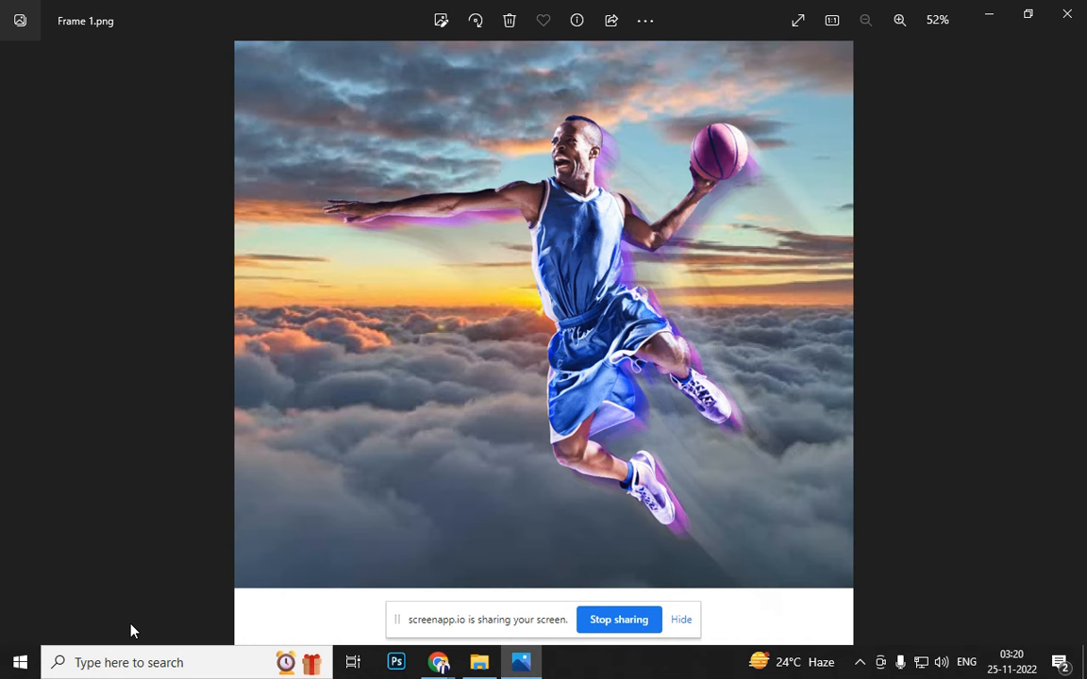
{"action": "left_click", "coordinate": [1068, 15]}
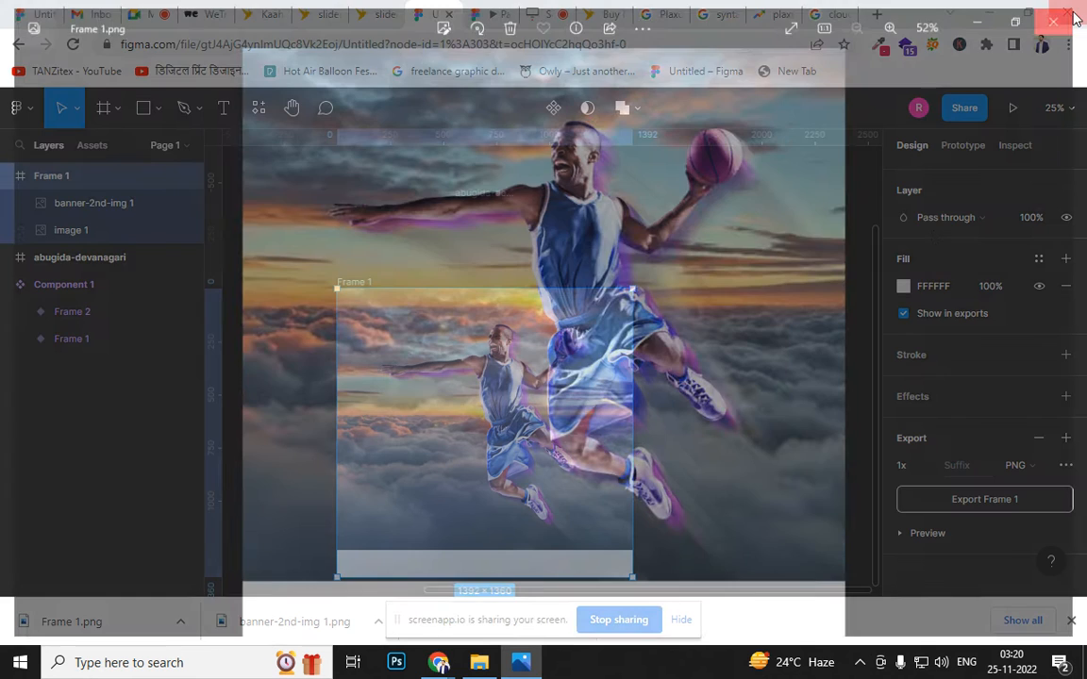
Group the player image and the cloud image inside Frame 1
{"action": "left_click", "coordinate": [526, 447]}
{"action": "left_click", "coordinate": [547, 311], "text": "shift"}
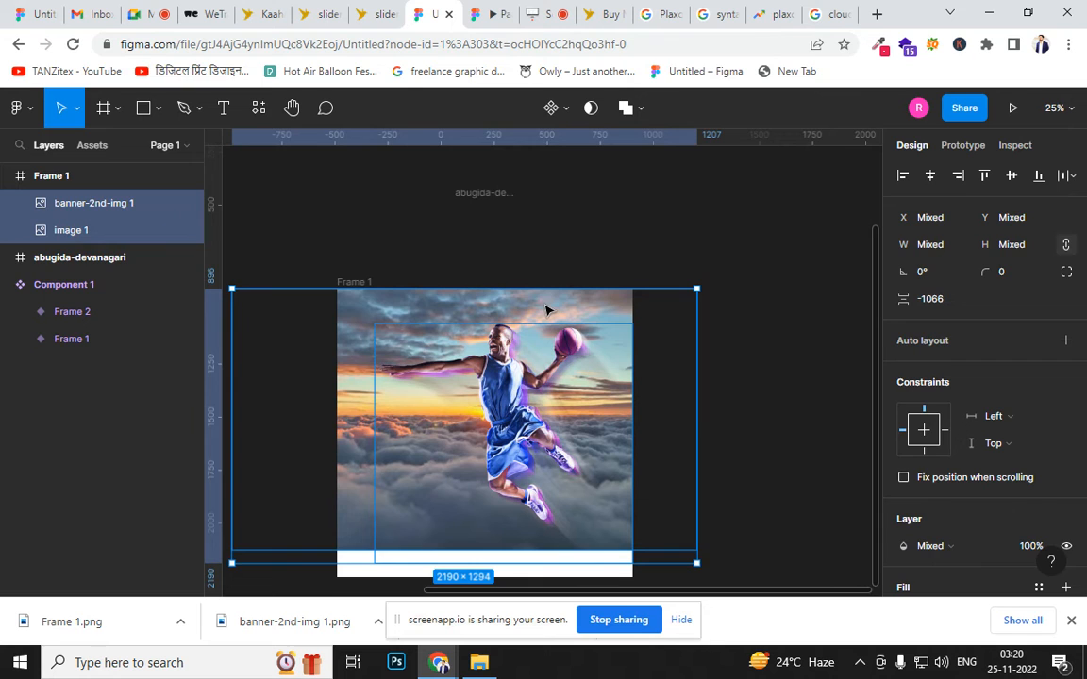
{"action": "key", "text": "ctrl+g"}
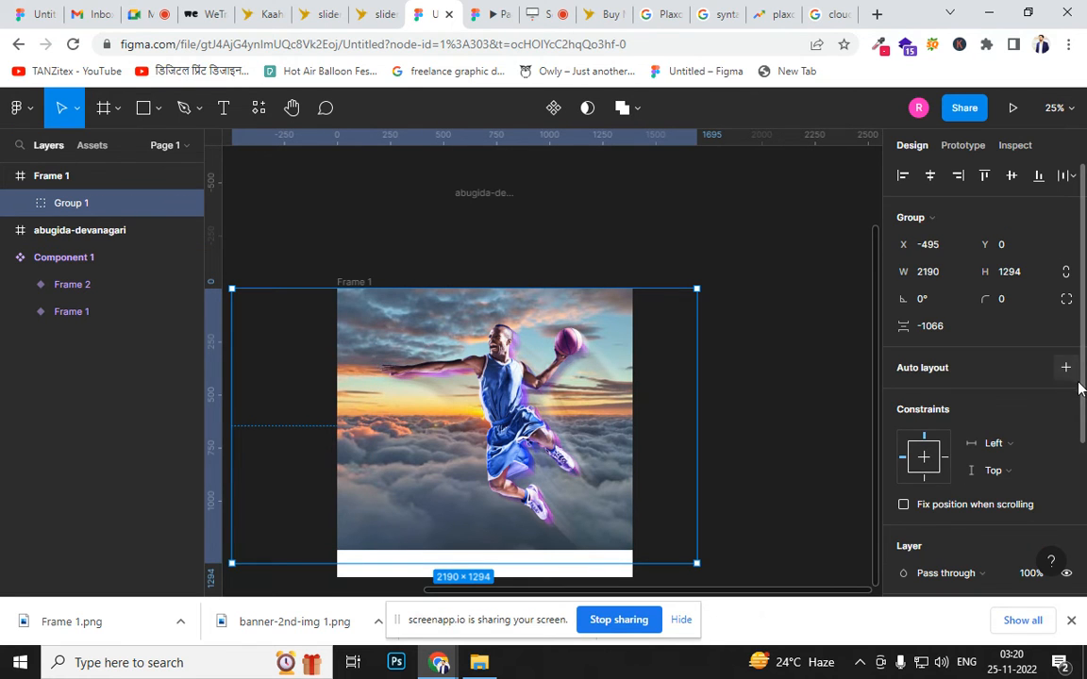
Export the group of player and cloud images as a 1x PNG
{"action": "scroll", "coordinate": [1077, 381], "scroll_direction": "down", "scroll_amount": 2}
{"action": "scroll", "coordinate": [1014, 528], "scroll_direction": "down", "scroll_amount": 2}
{"action": "left_click", "coordinate": [1062, 531]}
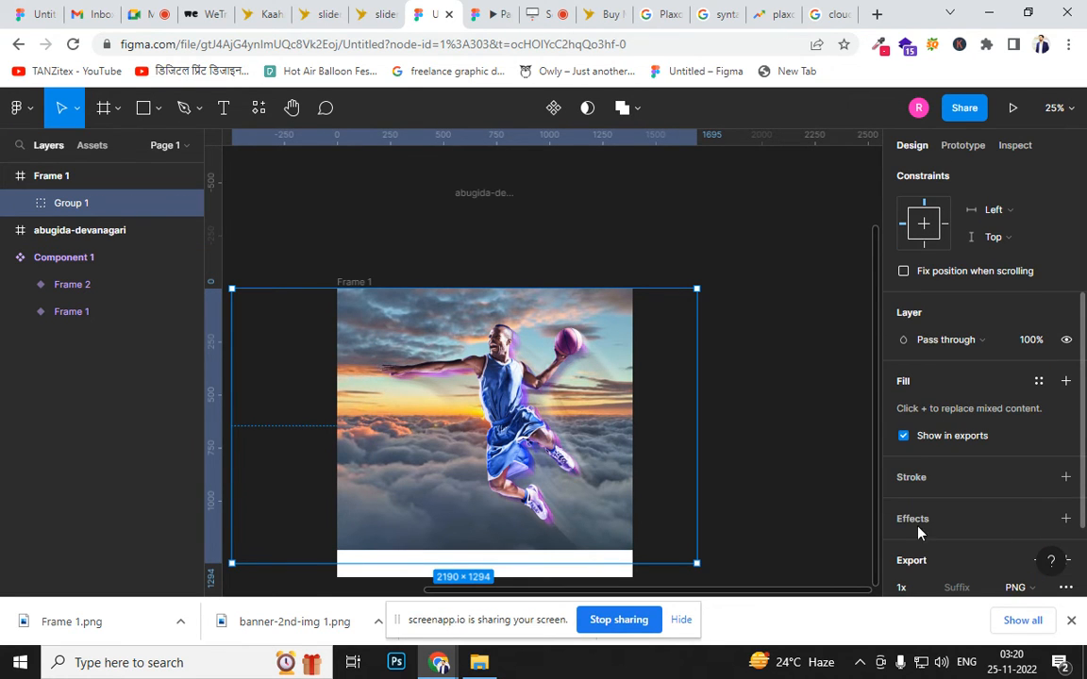
{"action": "scroll", "coordinate": [982, 510], "scroll_direction": "down", "scroll_amount": 2}
{"action": "left_click", "coordinate": [984, 506]}
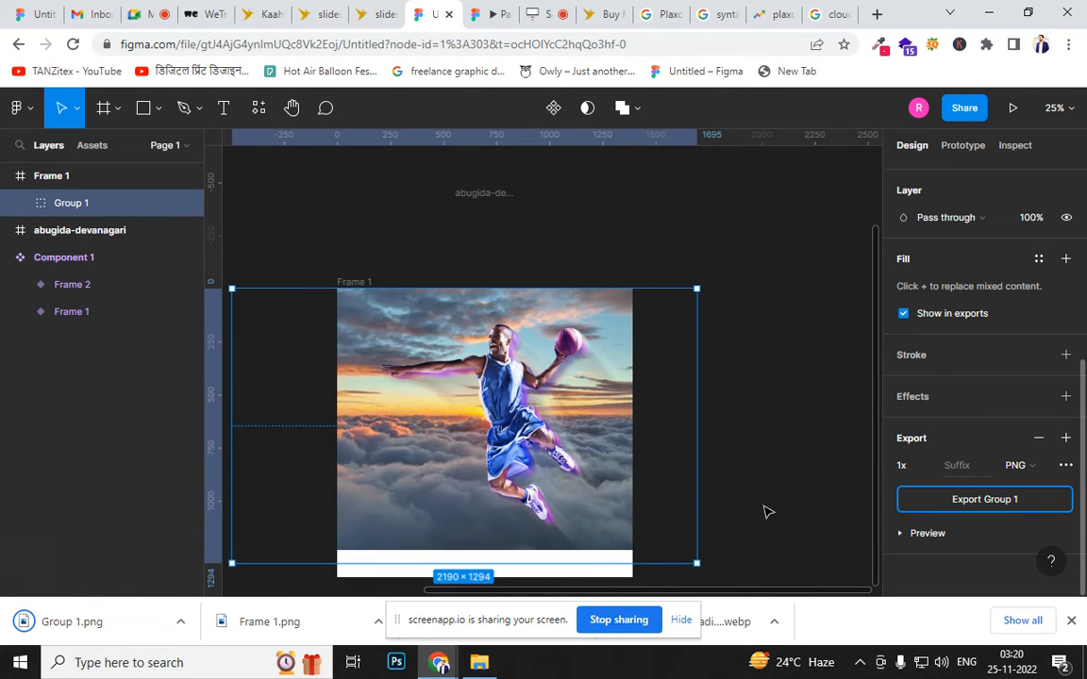
Shift the group of player and cloud images about 104 px to the left within Frame 1 and ungroup it
{"action": "left_click_drag", "start_coordinate": [484, 477], "coordinate": [493, 442]}
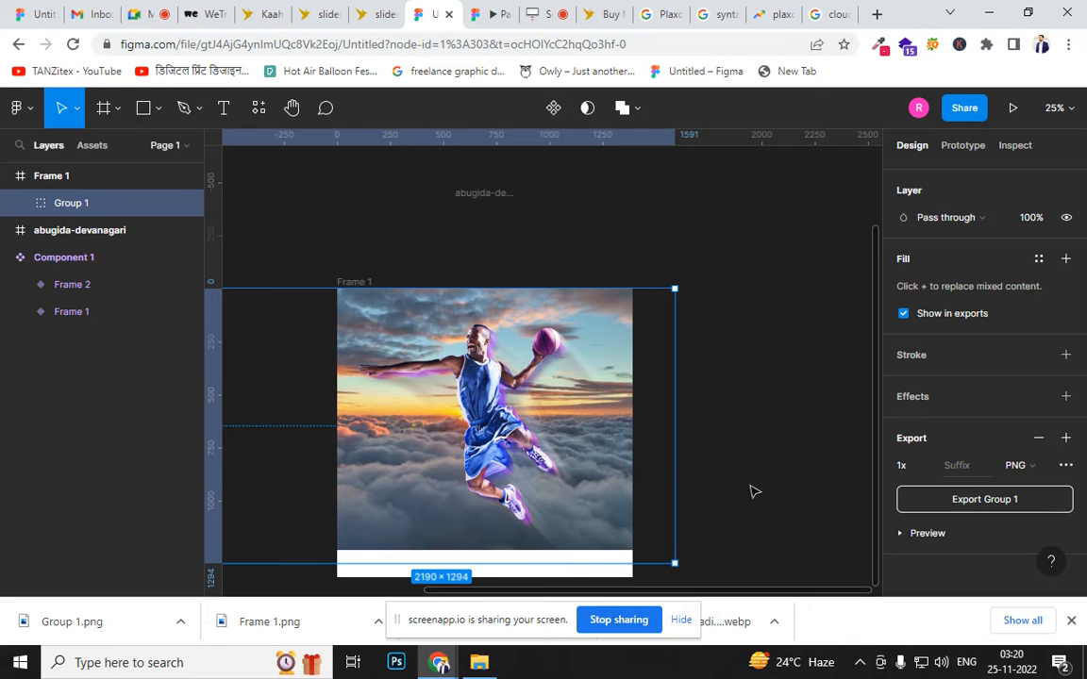
{"action": "left_click", "coordinate": [354, 281]}
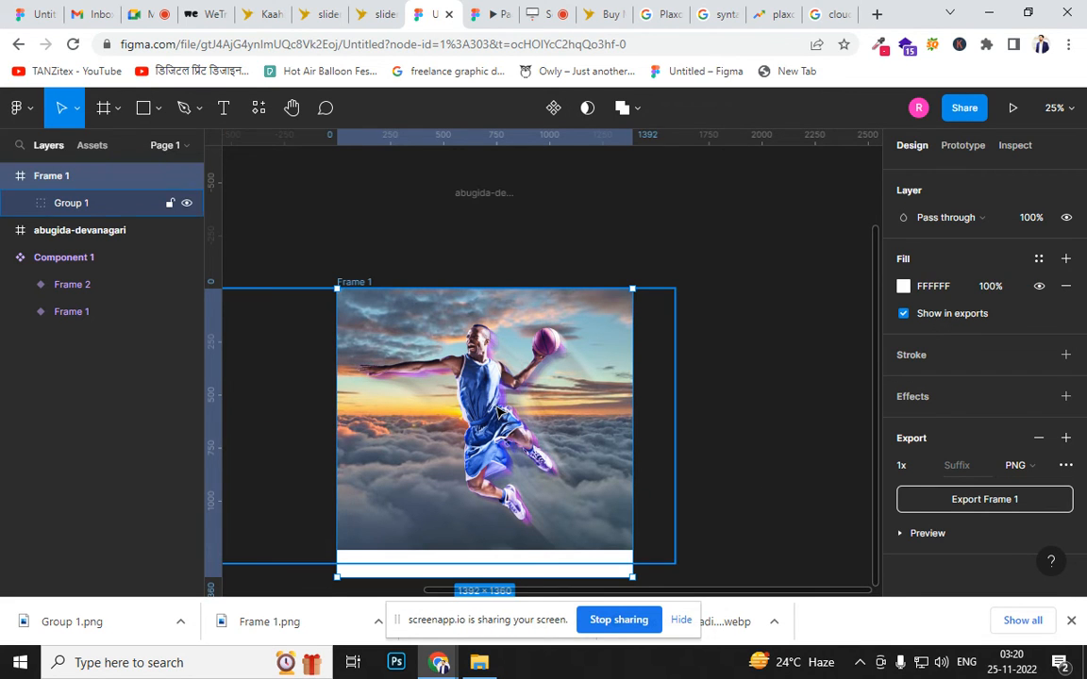
{"action": "left_click", "coordinate": [477, 391]}
{"action": "key", "text": "ctrl+shift+g"}
{"action": "left_click", "coordinate": [471, 236]}
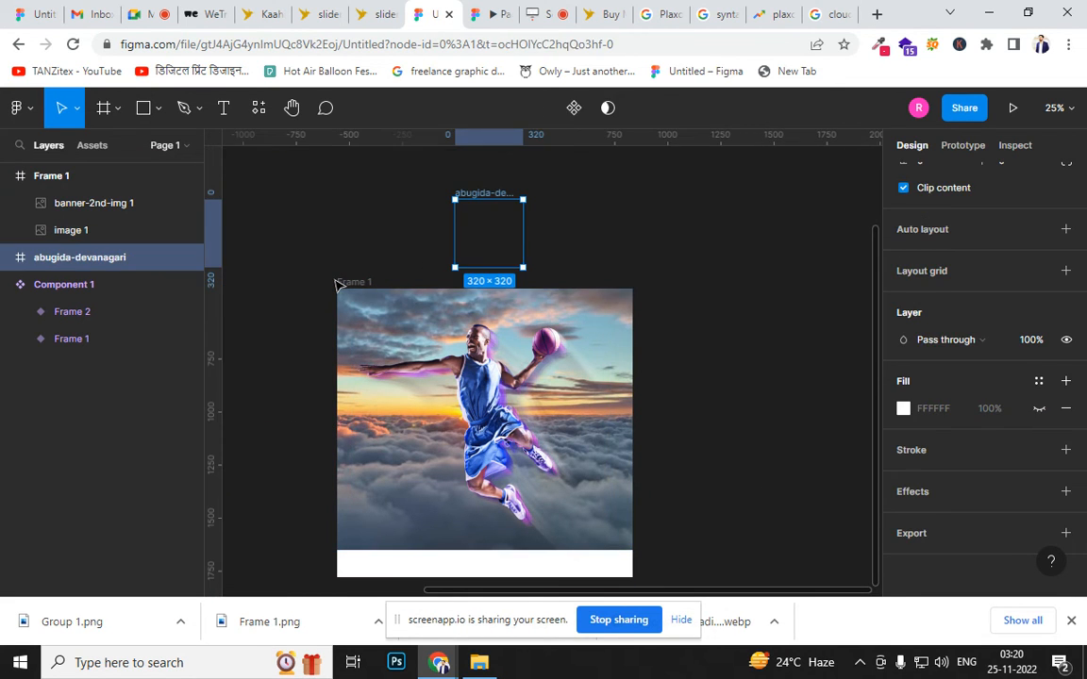
Export Frame 1 and the player image banner-2nd-img 1 together as 1x PNGs
{"action": "left_click", "coordinate": [349, 283]}
{"action": "left_click", "coordinate": [349, 286]}
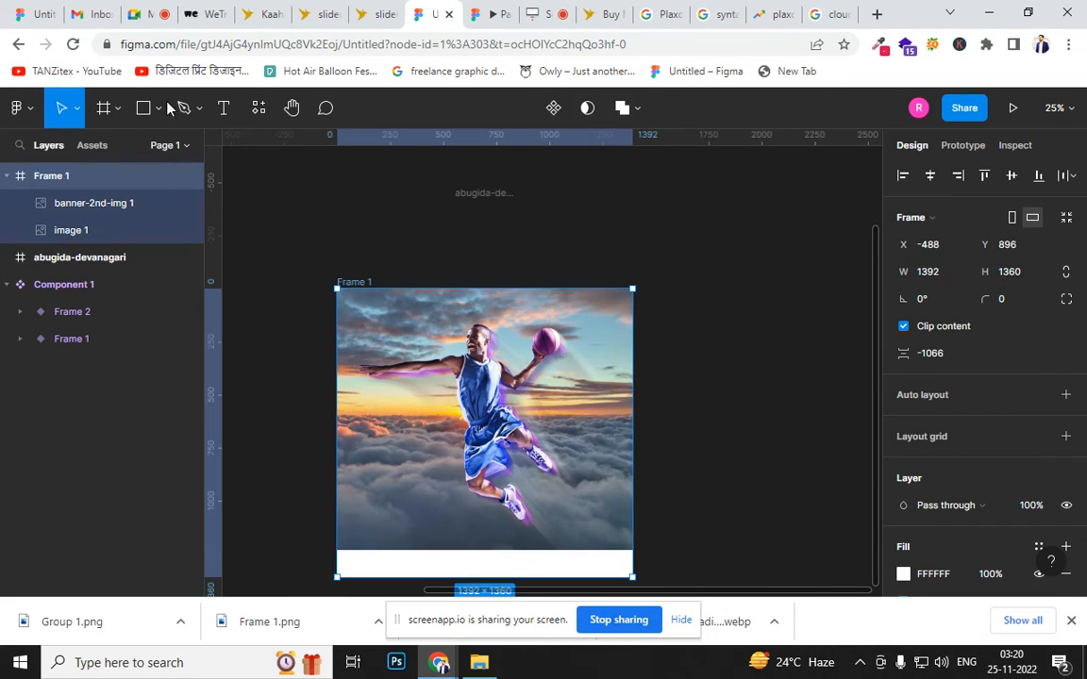
{"action": "left_click", "coordinate": [17, 108]}
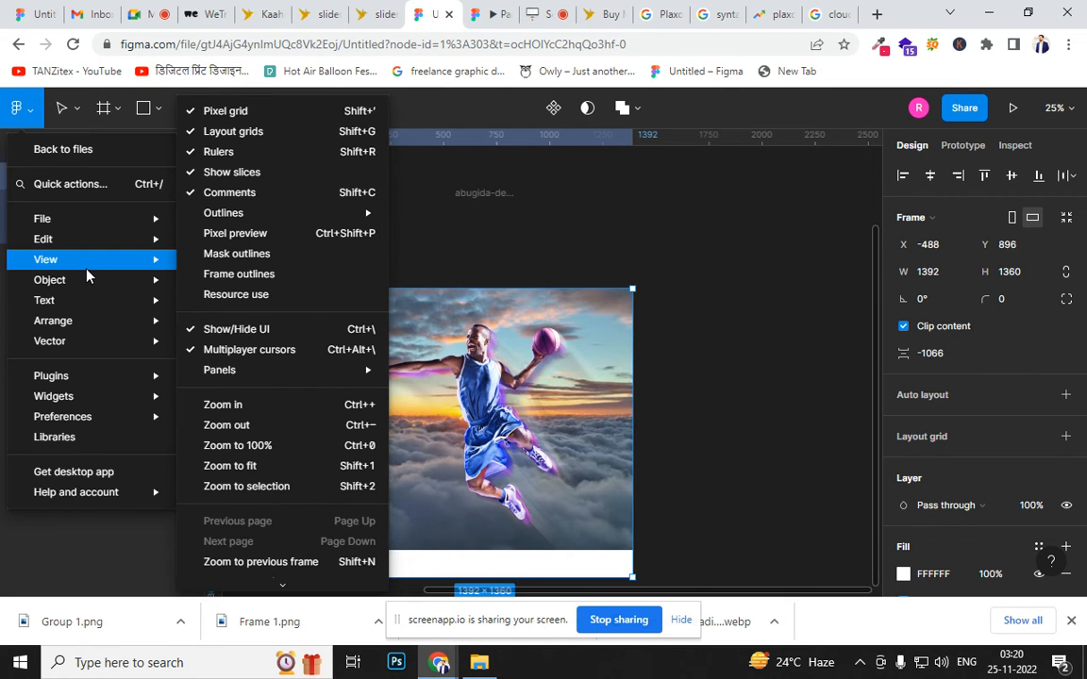
{"action": "mouse_move", "coordinate": [86, 280]}
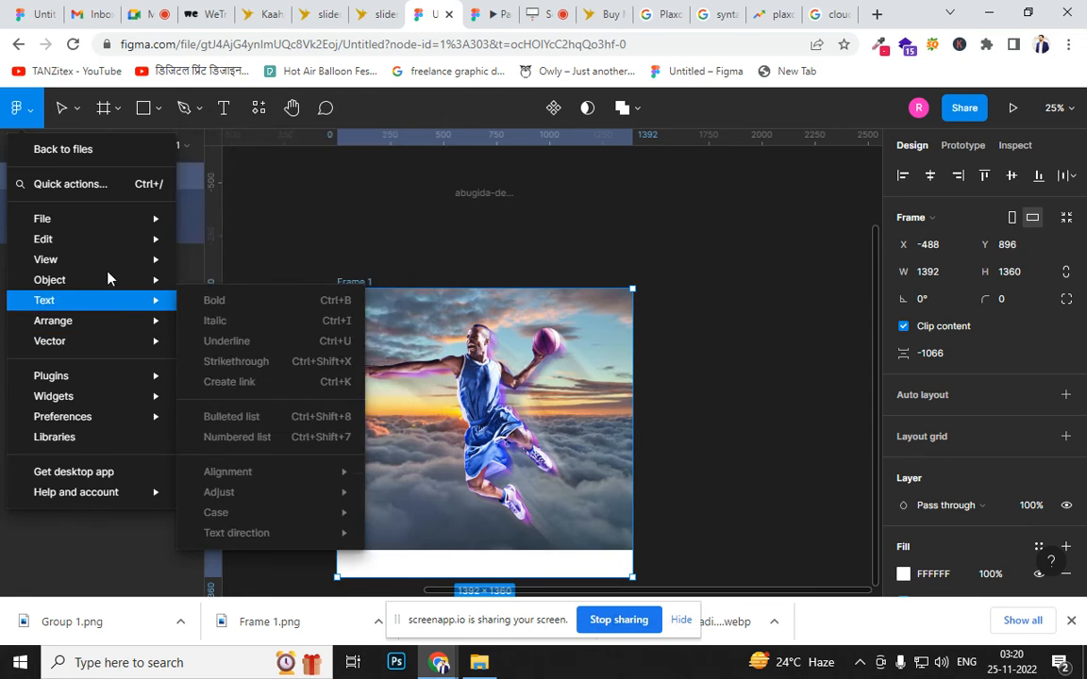
{"action": "mouse_move", "coordinate": [110, 223]}
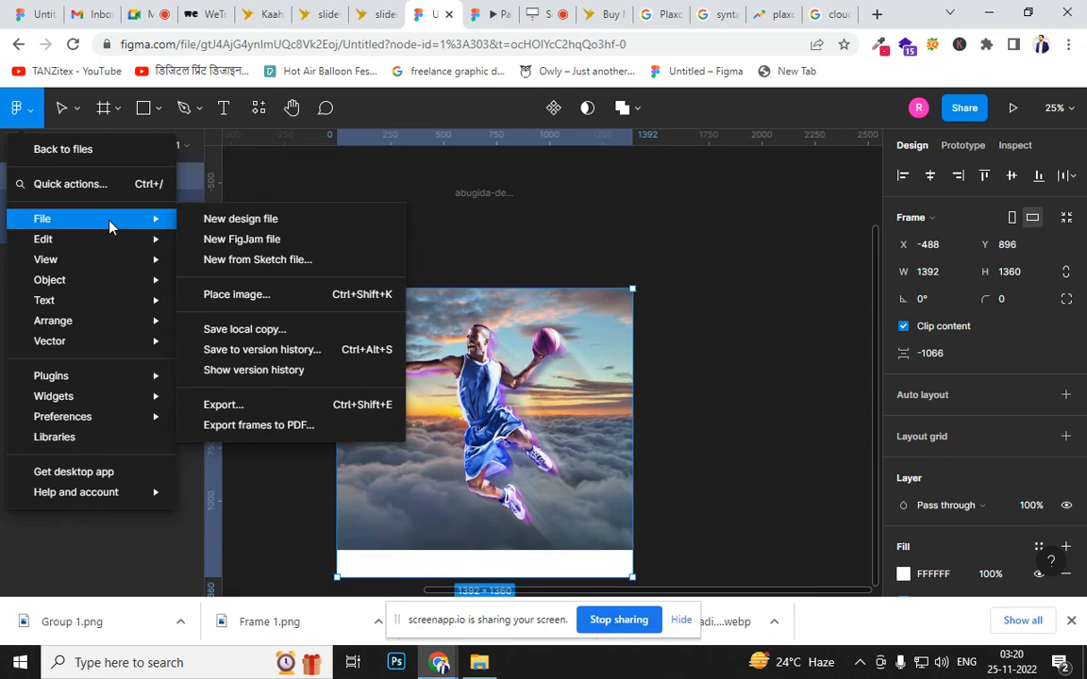
{"action": "left_click", "coordinate": [260, 411]}
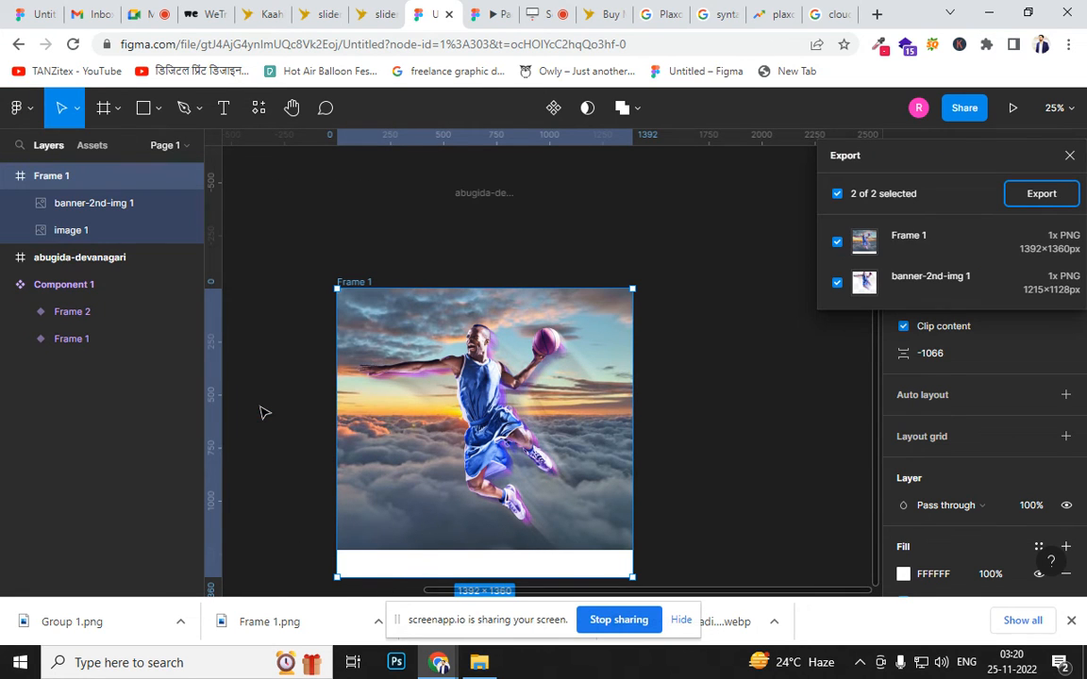
{"action": "left_click", "coordinate": [1043, 194]}
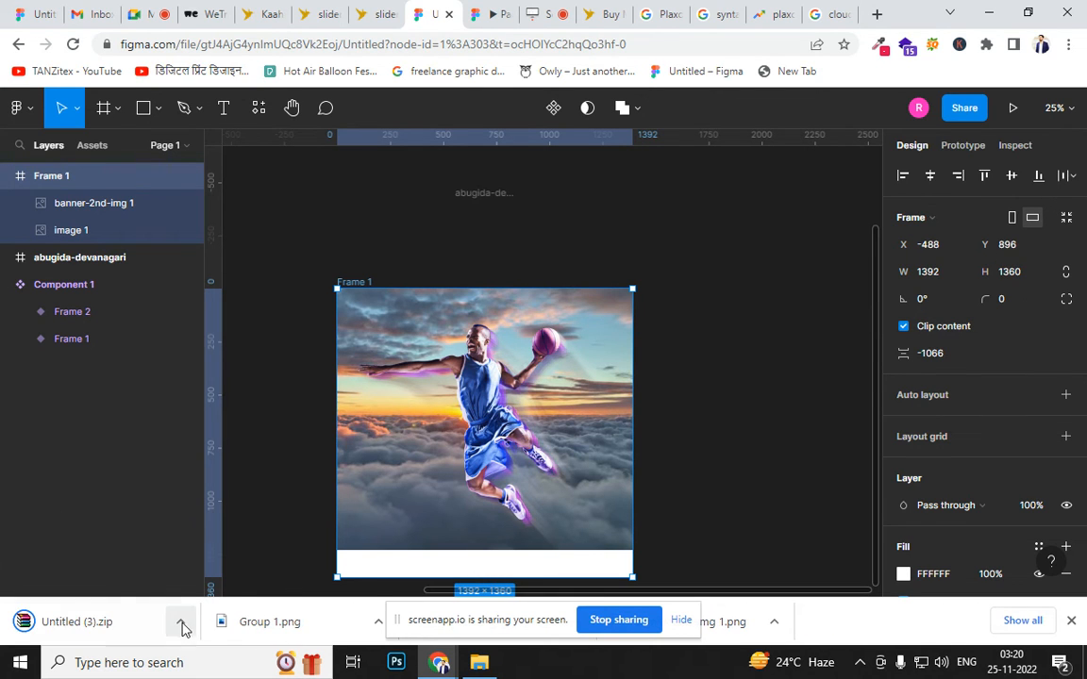
Locate the downloaded Untitled (3).zip in its folder and extract it to Downloads\Untitled (3)
{"action": "left_click", "coordinate": [181, 623]}
{"action": "left_click", "coordinate": [229, 563]}
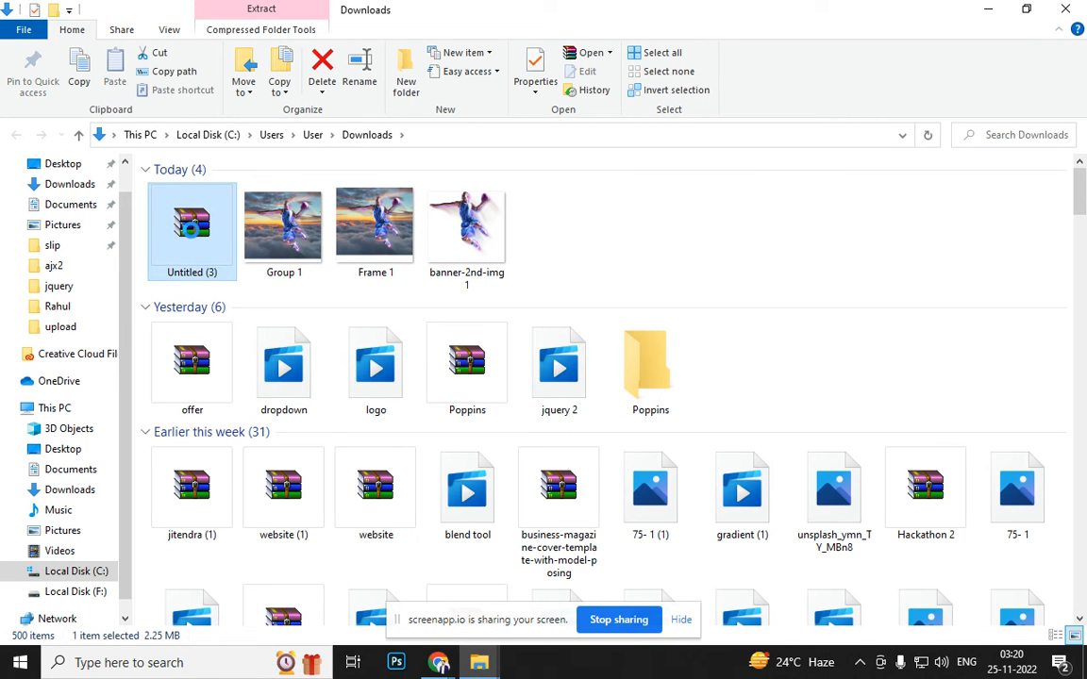
{"action": "right_click", "coordinate": [191, 228]}
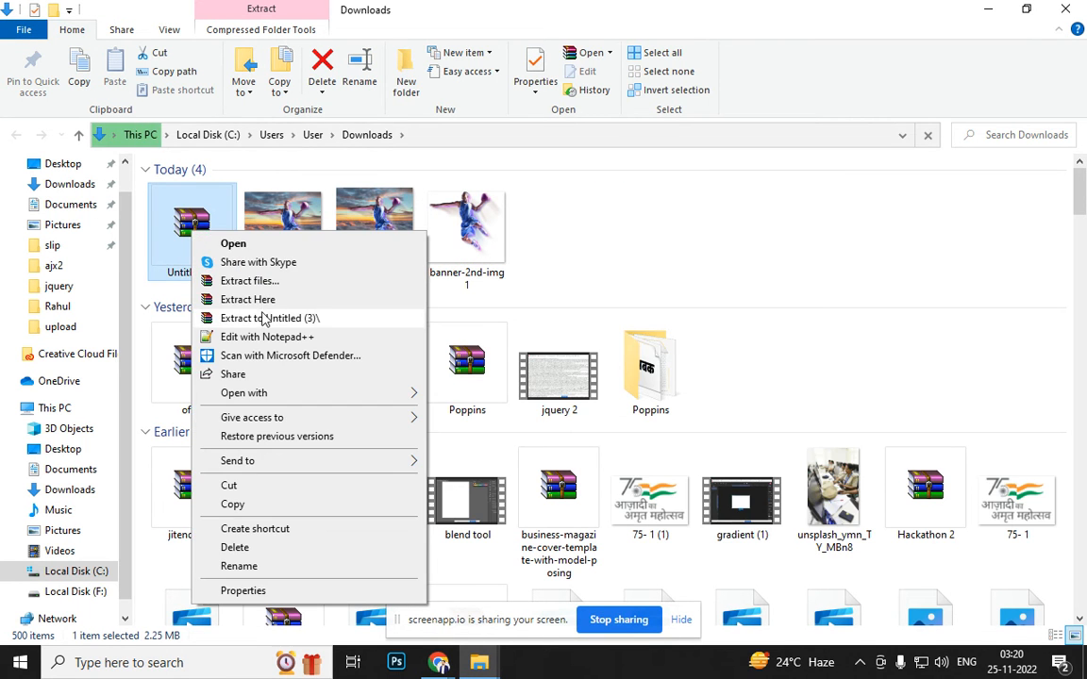
{"action": "left_click", "coordinate": [264, 283]}
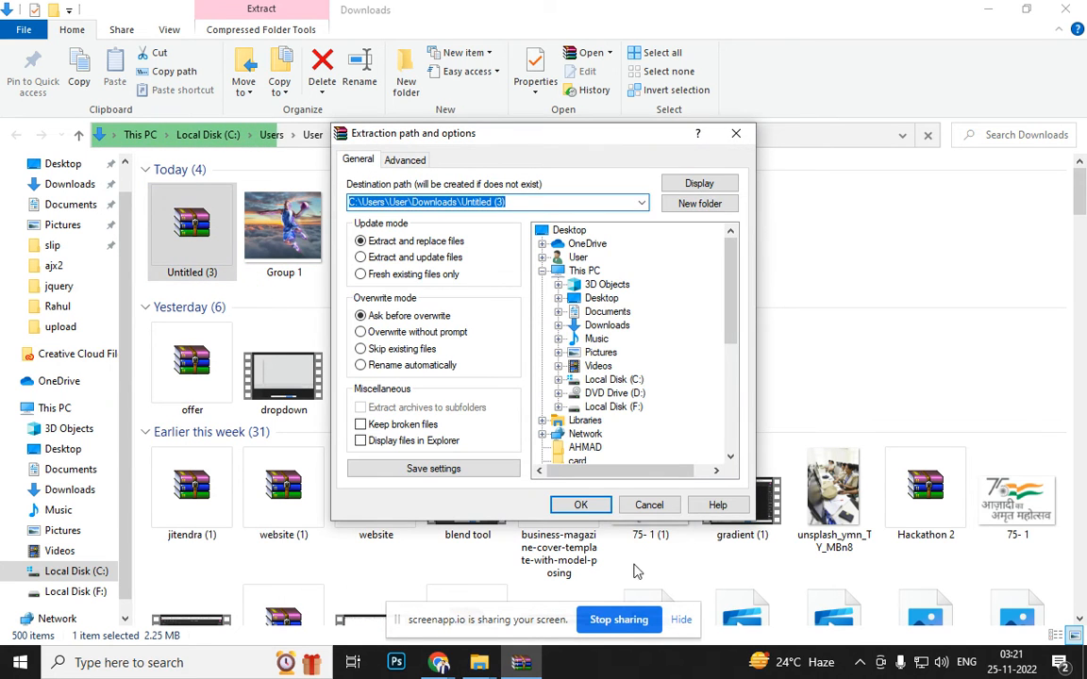
{"action": "left_click", "coordinate": [581, 506]}
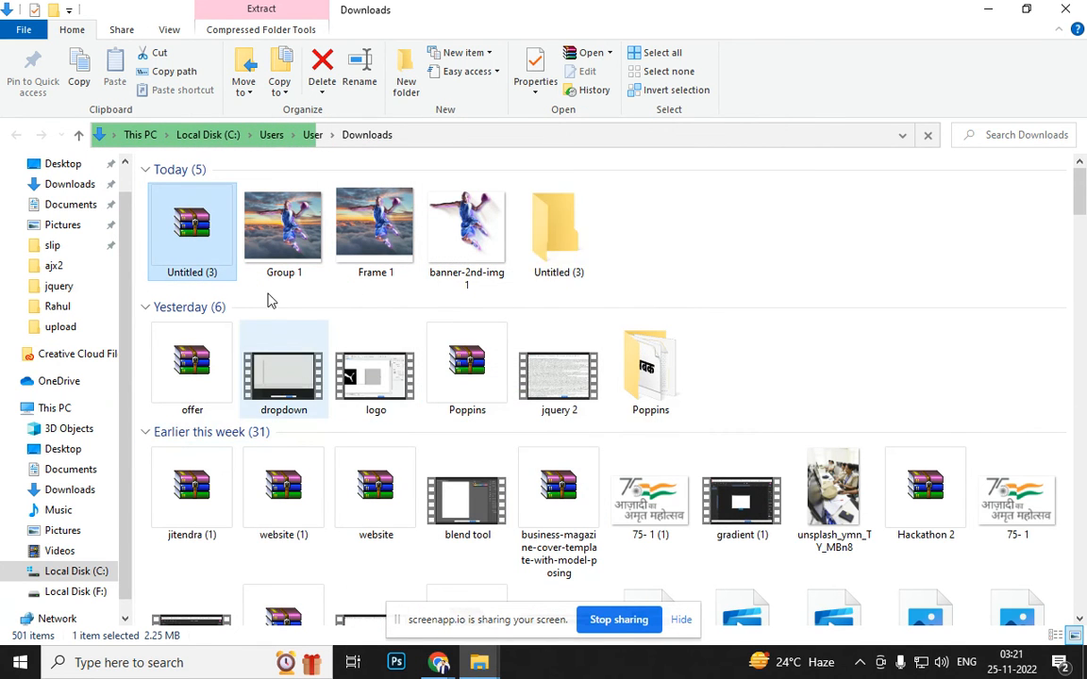
Look over the banner-2nd-img 1 and Frame 1 images inside the extracted Untitled (3) folder
{"action": "double_click", "coordinate": [552, 243]}
{"action": "left_click", "coordinate": [198, 234]}
{"action": "left_click", "coordinate": [287, 225]}
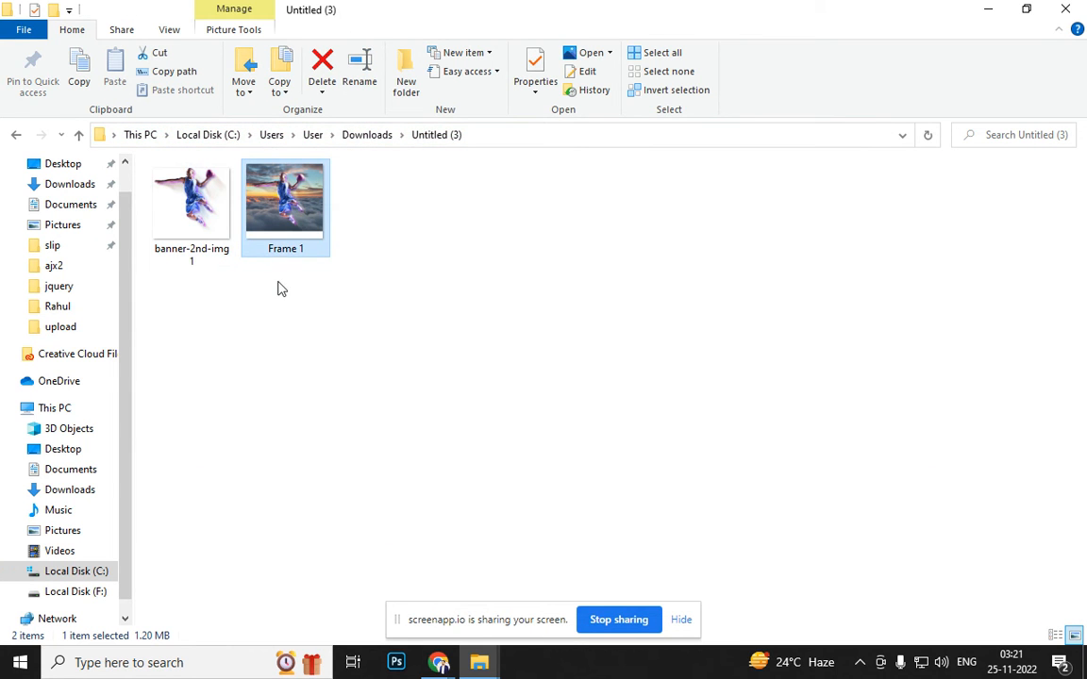
{"action": "left_click", "coordinate": [199, 228]}
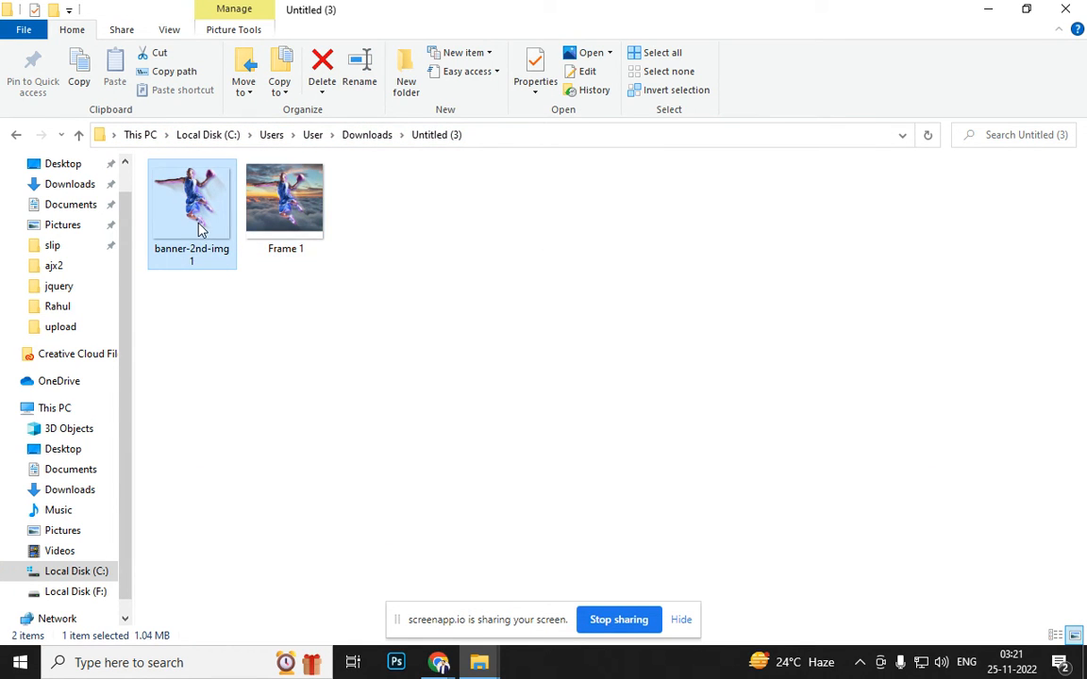
{"action": "left_click", "coordinate": [819, 469]}
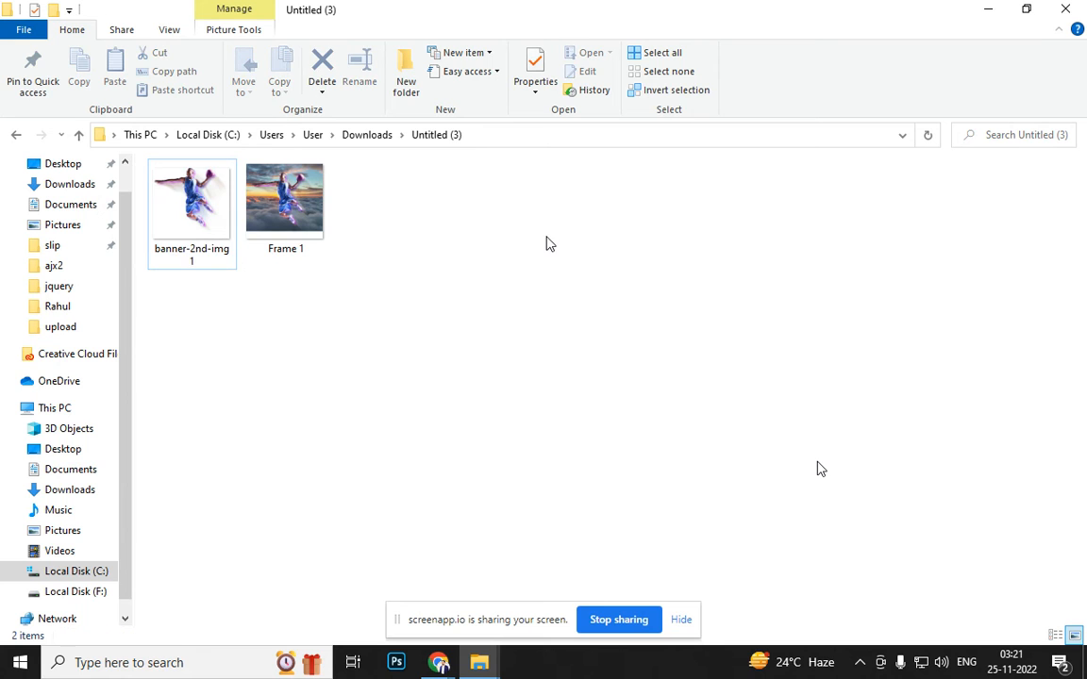
Switch back to Figma and delete the player image and the cloud image from Frame 1
{"action": "key", "text": "alt+Tab"}
{"action": "left_click", "coordinate": [717, 433]}
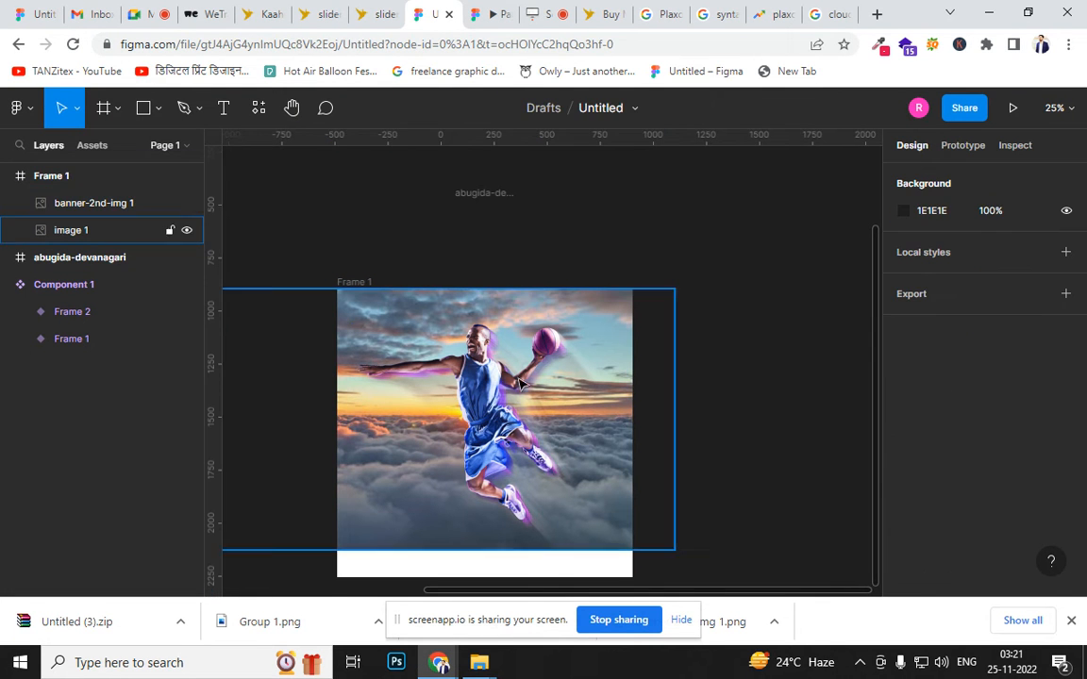
{"action": "left_click", "coordinate": [442, 400]}
{"action": "left_click_drag", "start_coordinate": [442, 400], "coordinate": [489, 414]}
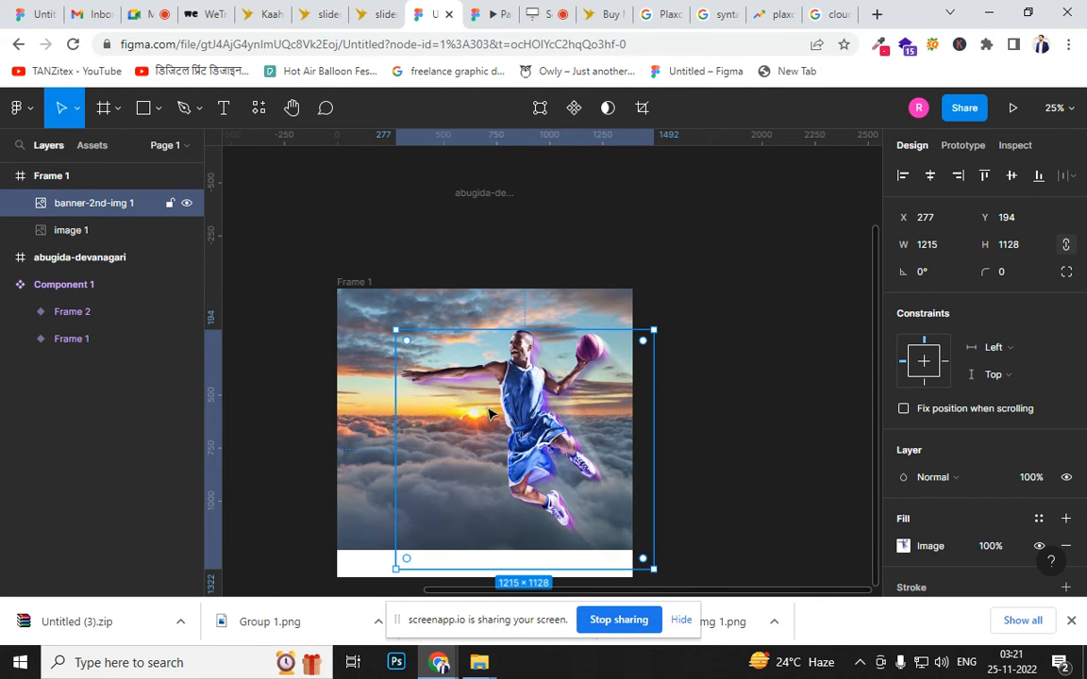
{"action": "key", "text": "Delete"}
{"action": "left_click", "coordinate": [422, 381]}
{"action": "key", "text": "Delete"}
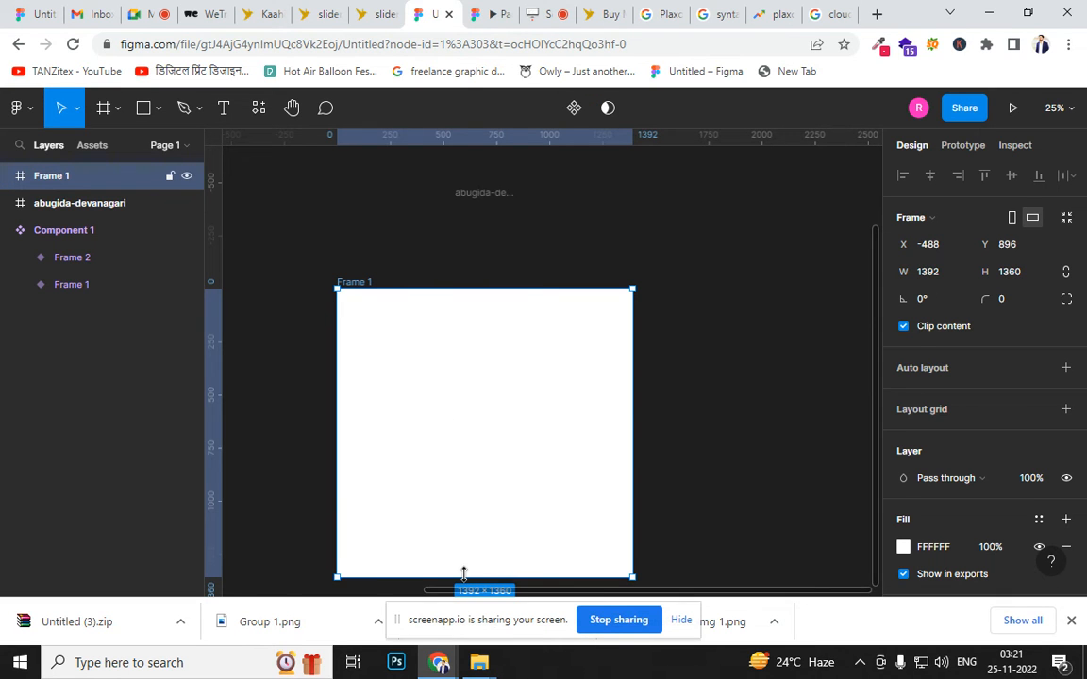
Shorten the empty Frame 1 to a height of 620 and delete the frame
{"action": "left_click_drag", "start_coordinate": [464, 576], "coordinate": [456, 421]}
{"action": "left_click", "coordinate": [540, 444]}
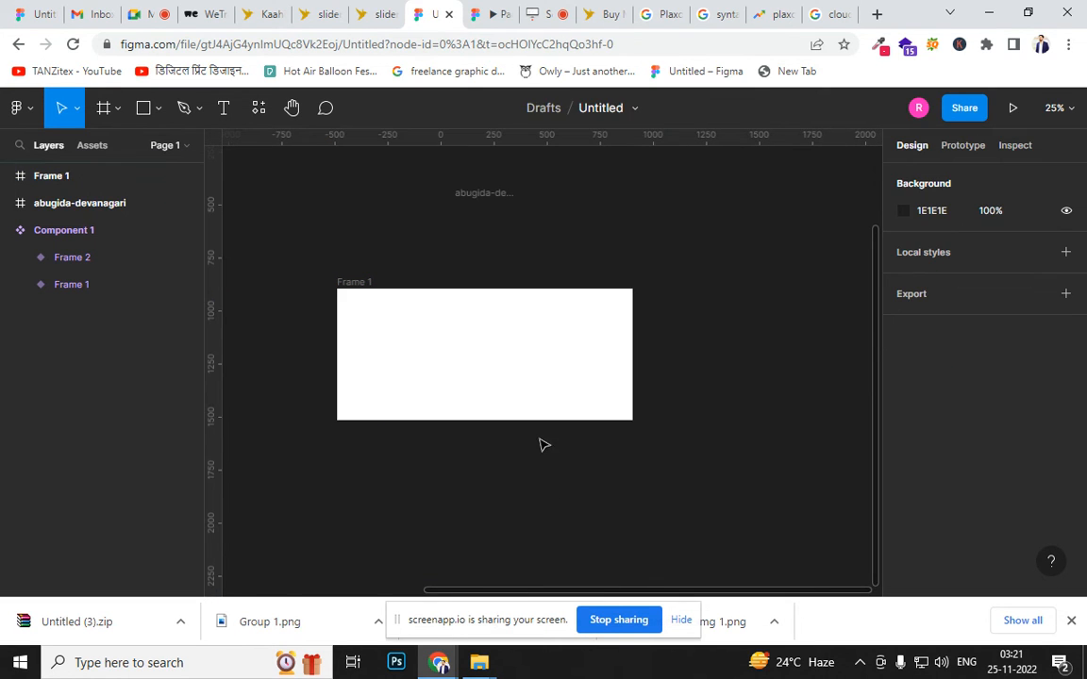
{"action": "left_click", "coordinate": [521, 418]}
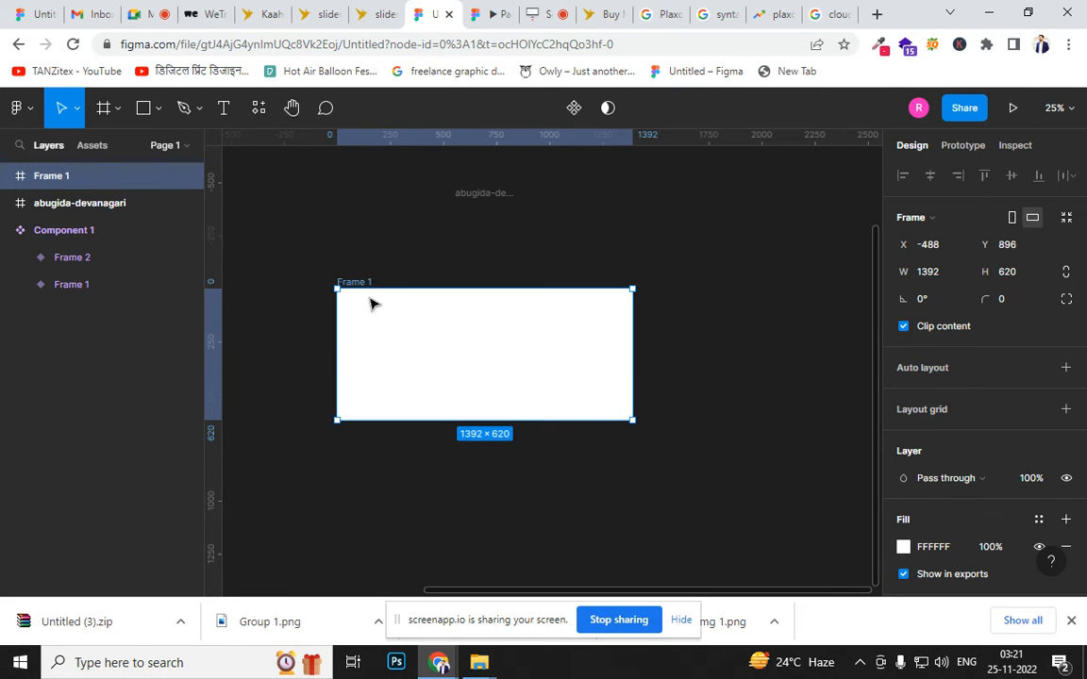
{"action": "key", "text": "Delete"}
Create a 1080 × 1080 frame from the Instagram post preset under Social media
{"action": "key", "text": "f"}
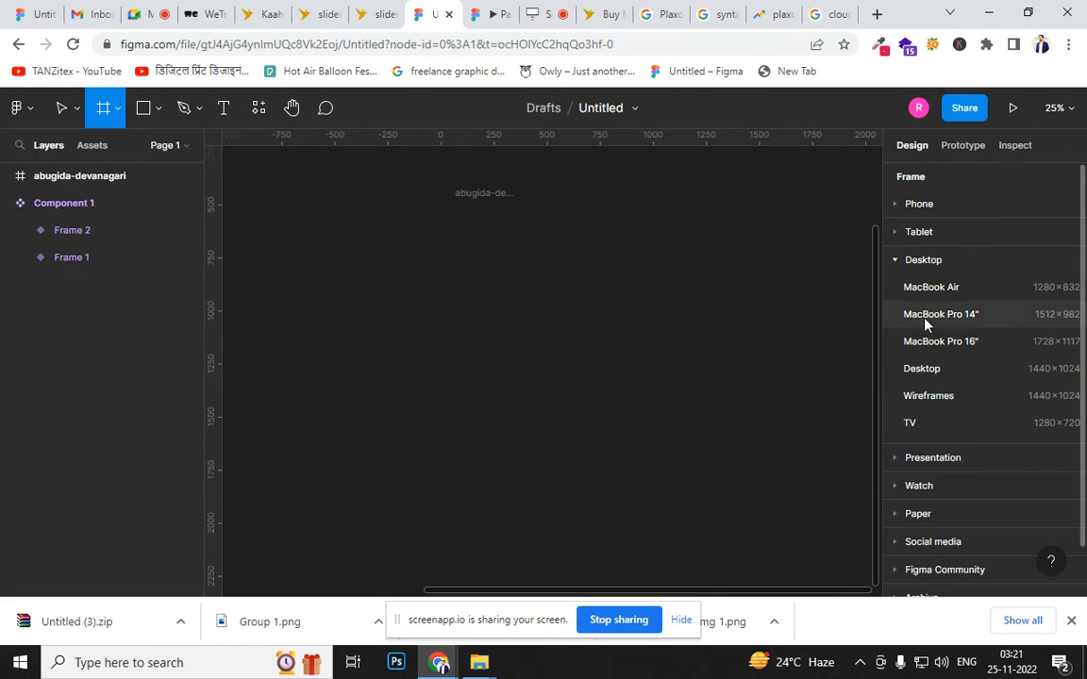
{"action": "scroll", "coordinate": [1031, 517], "scroll_direction": "down", "scroll_amount": 1}
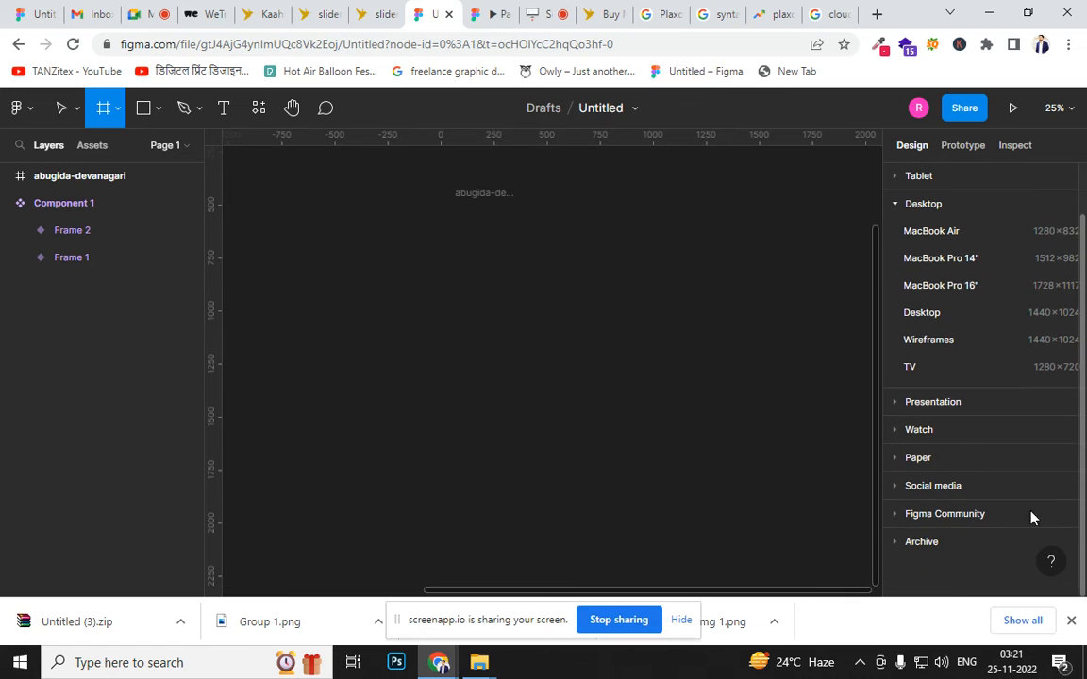
{"action": "left_click", "coordinate": [895, 484]}
{"action": "scroll", "coordinate": [1038, 443], "scroll_direction": "down", "scroll_amount": 2}
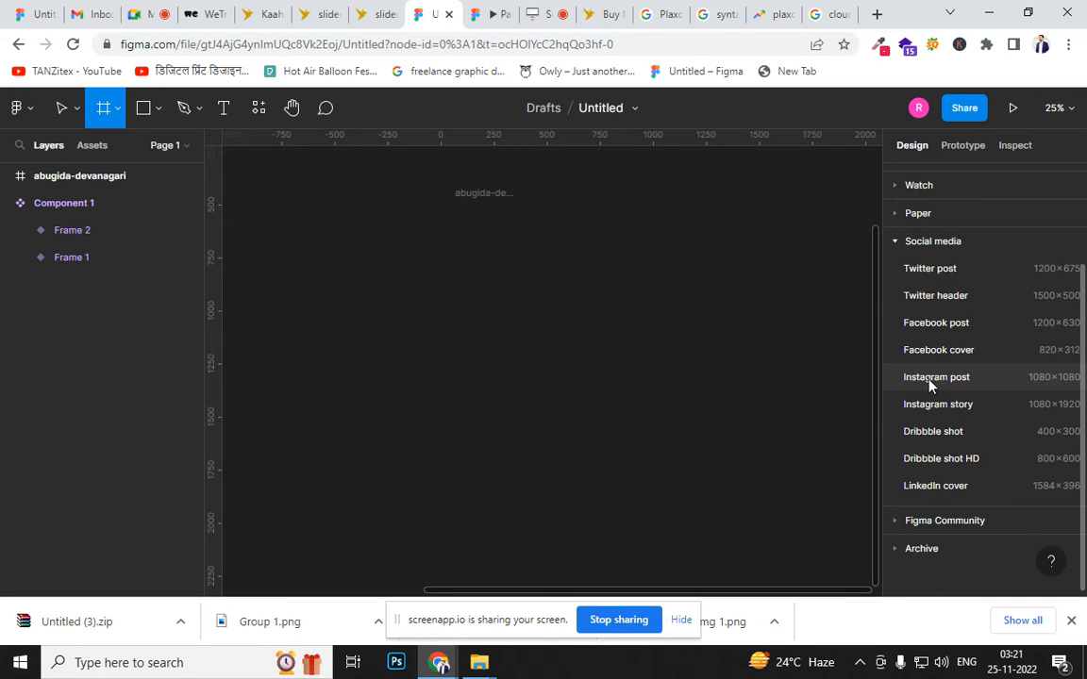
{"action": "left_click", "coordinate": [936, 385]}
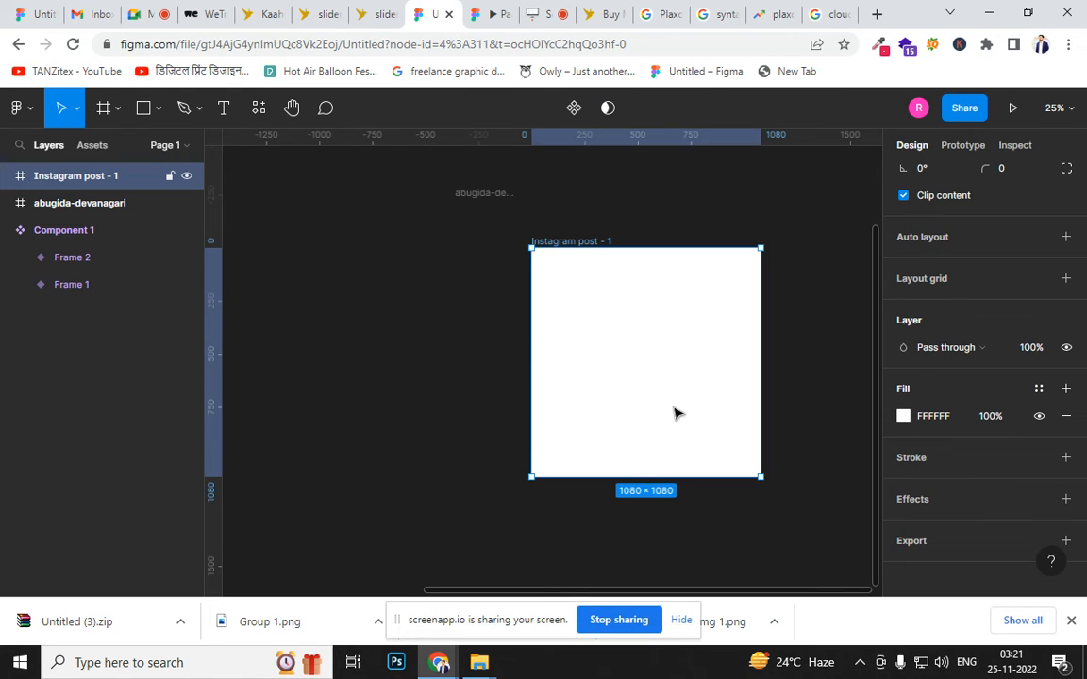
{"action": "left_click_drag", "start_coordinate": [587, 294], "coordinate": [500, 338]}
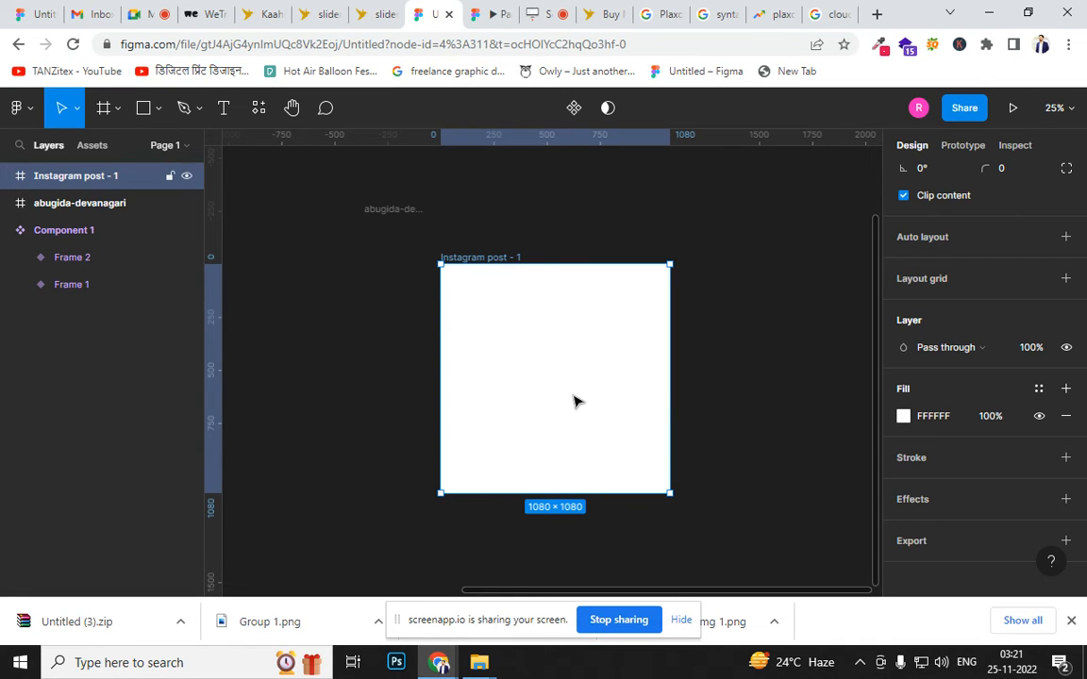
{"action": "left_click", "coordinate": [698, 344]}
{"action": "left_click", "coordinate": [582, 369]}
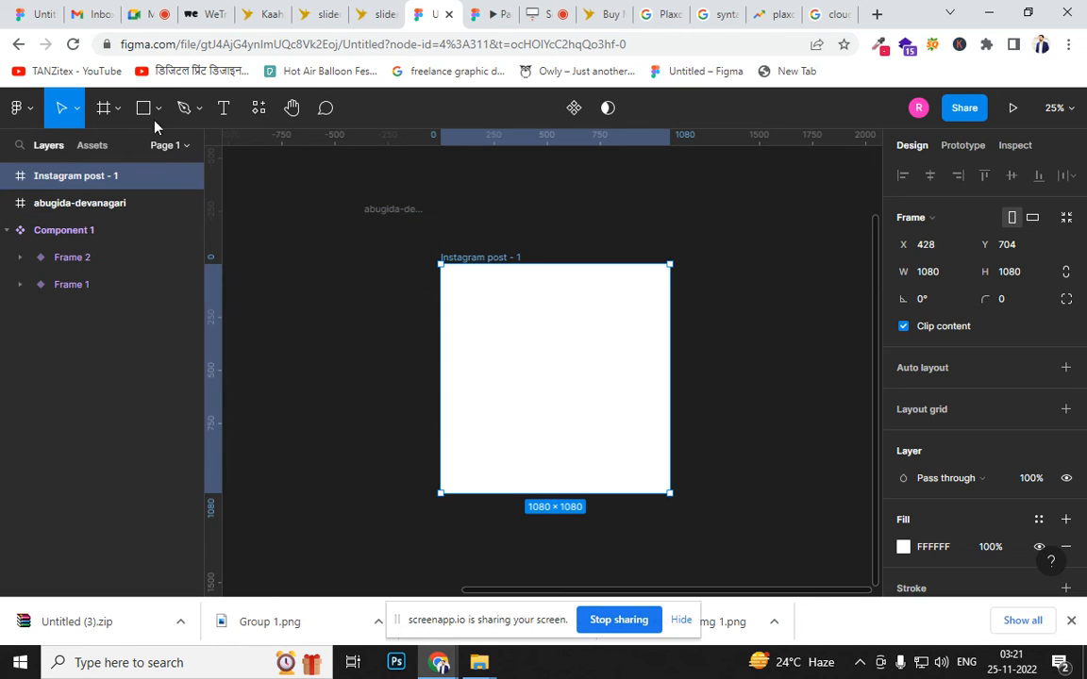
Draw a closed shape about 1100 × 512 with a wavy upper edge across the frame's lower half using the Pen tool
{"action": "left_click", "coordinate": [184, 107]}
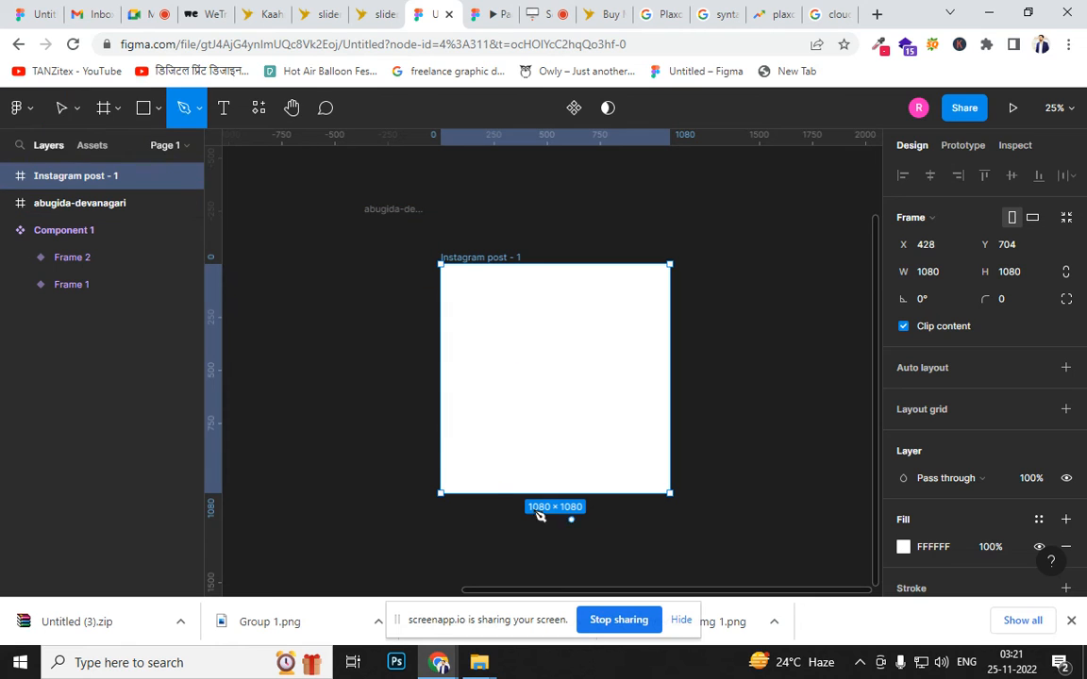
{"action": "left_click", "coordinate": [438, 436]}
{"action": "left_click_drag", "start_coordinate": [551, 408], "coordinate": [614, 453]}
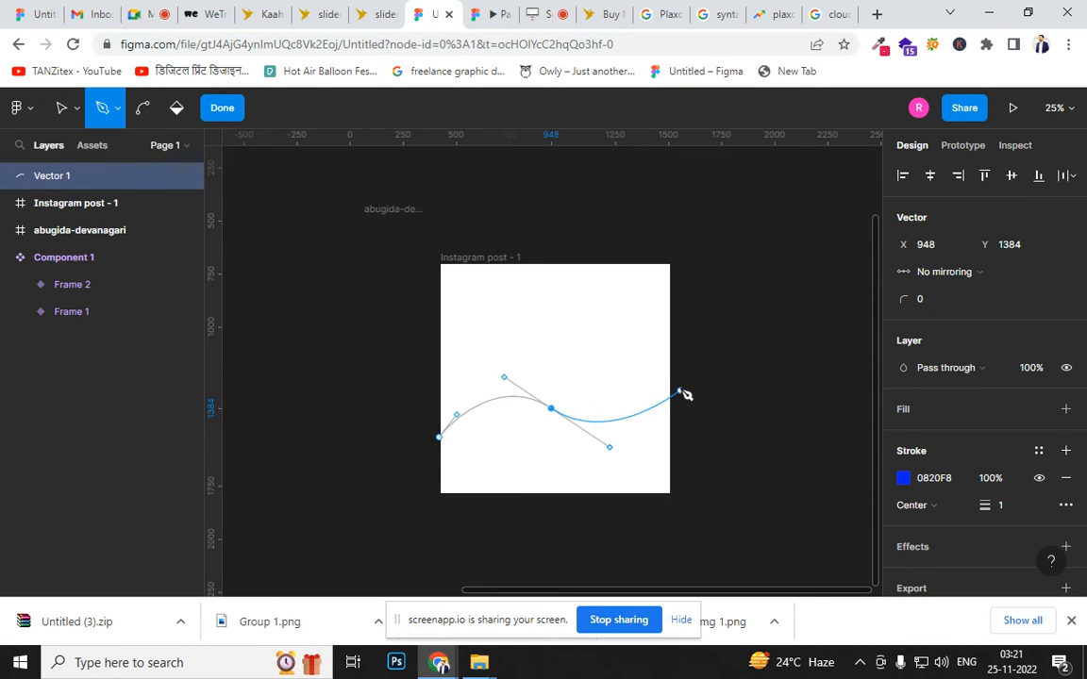
{"action": "left_click", "coordinate": [673, 389]}
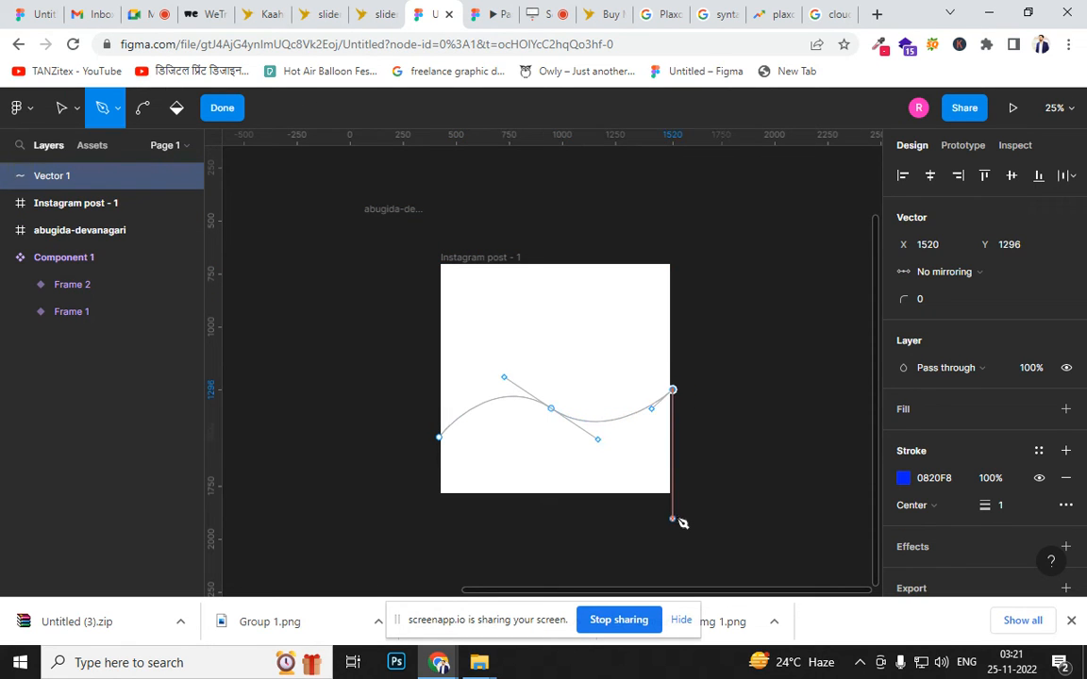
{"action": "left_click", "coordinate": [672, 497]}
{"action": "left_click", "coordinate": [439, 498]}
{"action": "left_click", "coordinate": [439, 439]}
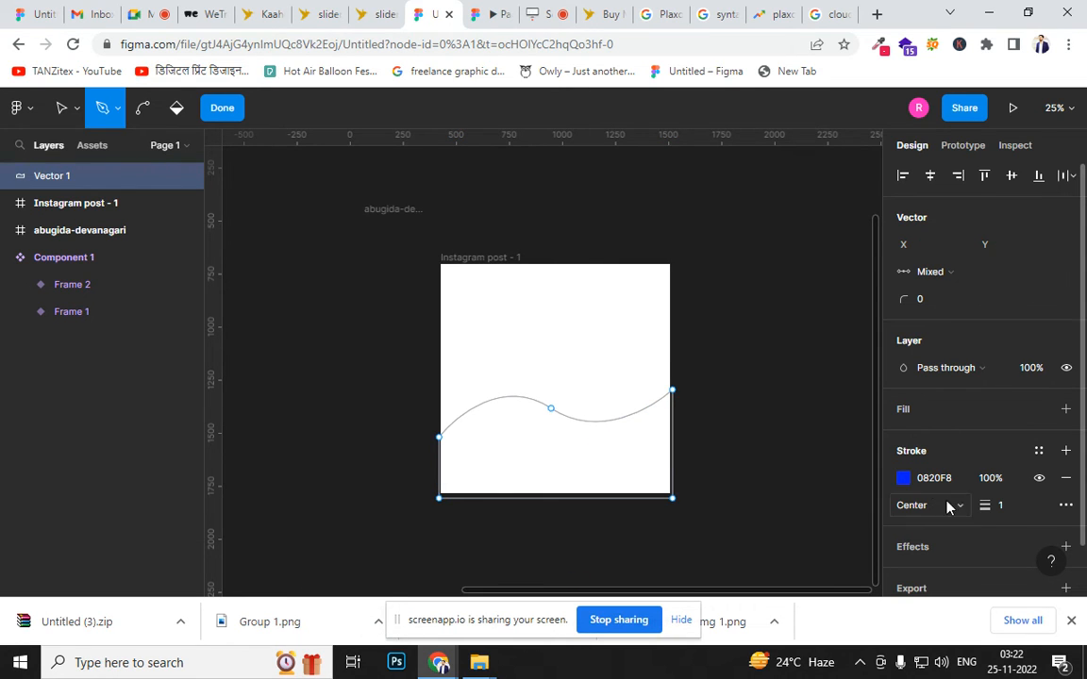
Hide the wave shape's stroke and give it a solid blue 0820F8 fill
{"action": "left_click", "coordinate": [1039, 478]}
{"action": "left_click", "coordinate": [1065, 408]}
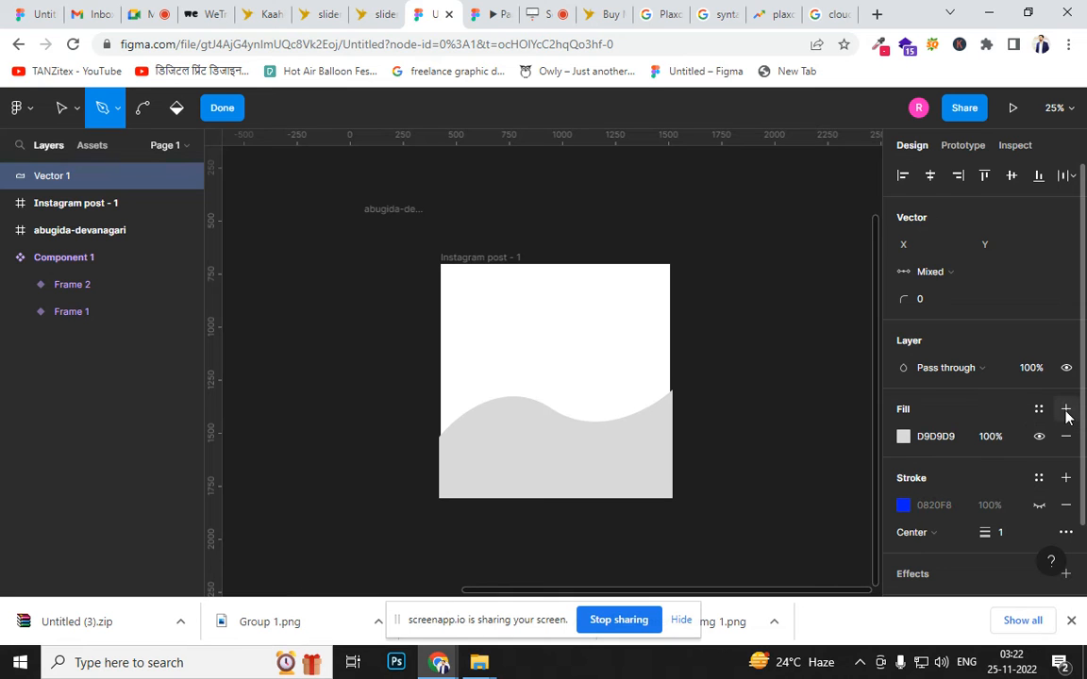
{"action": "left_click", "coordinate": [903, 436]}
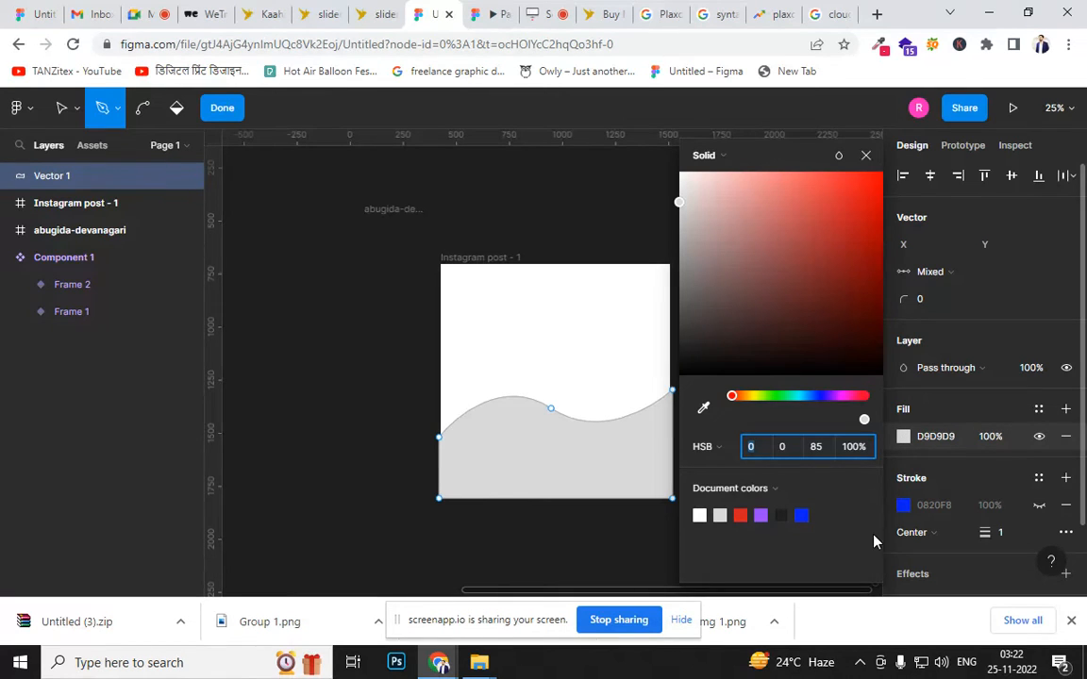
{"action": "left_click", "coordinate": [858, 274]}
{"action": "left_click_drag", "start_coordinate": [860, 276], "coordinate": [869, 209]}
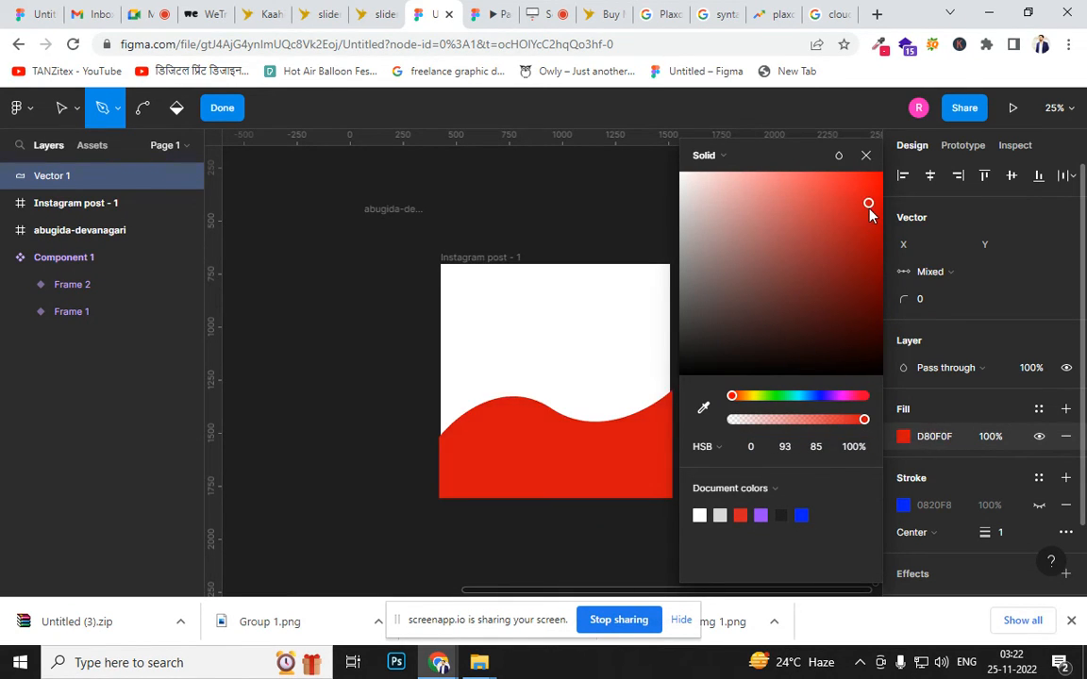
{"action": "left_click", "coordinate": [802, 516]}
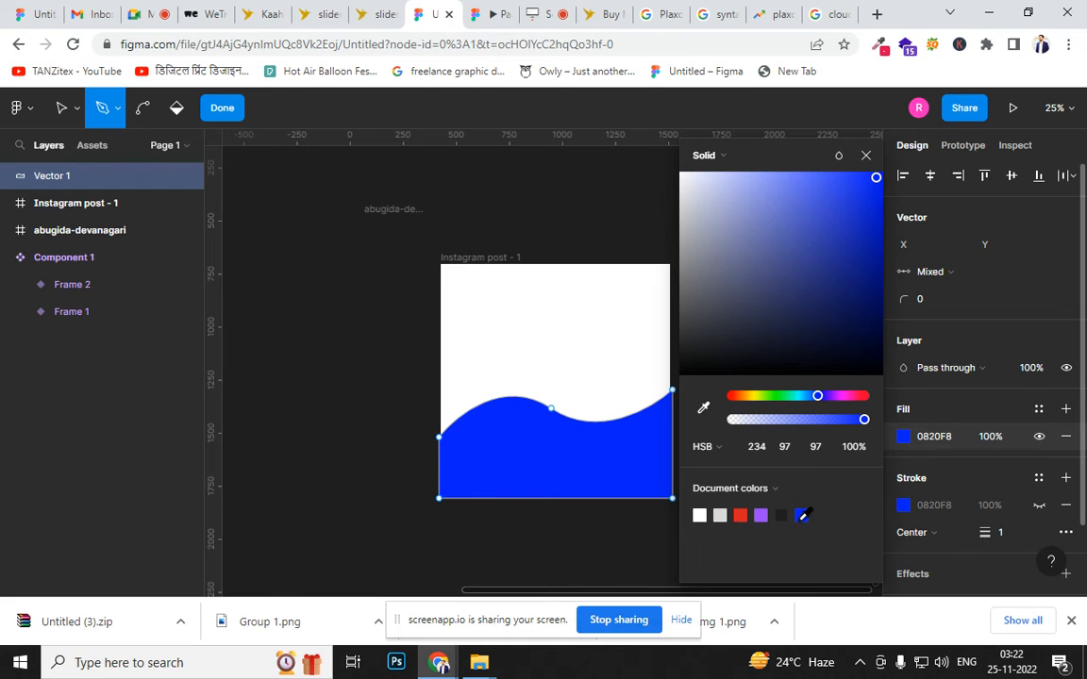
Finish editing the wave shape's path and move it to about X 408, Y 1272, flush with the frame's lower right corner
{"action": "left_click", "coordinate": [575, 470]}
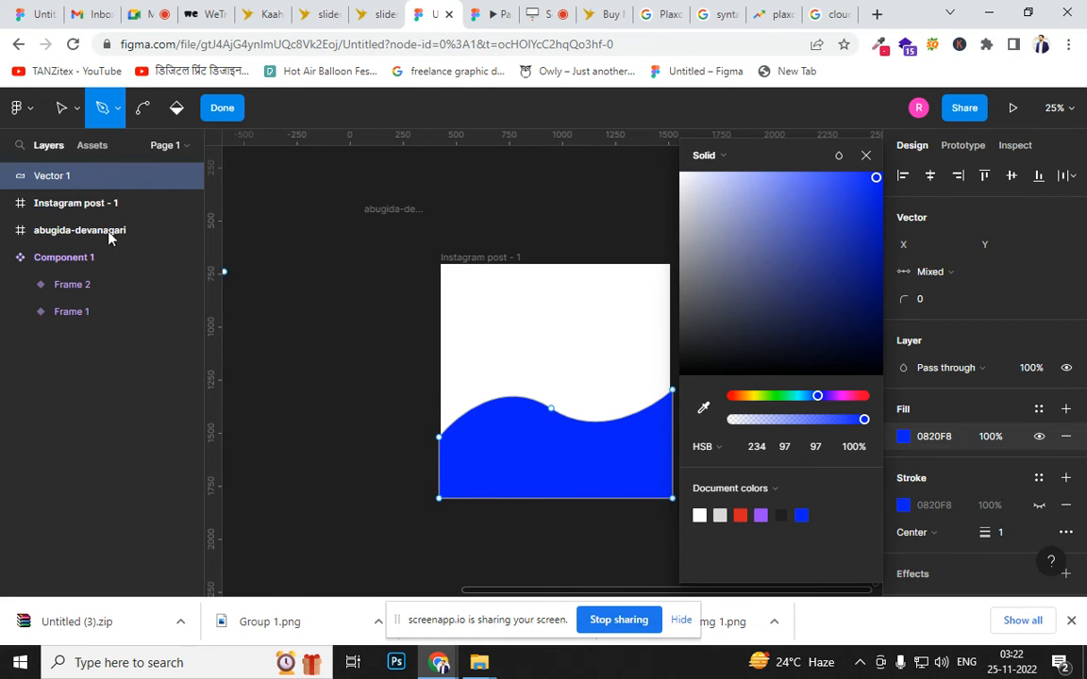
{"action": "left_click", "coordinate": [225, 109]}
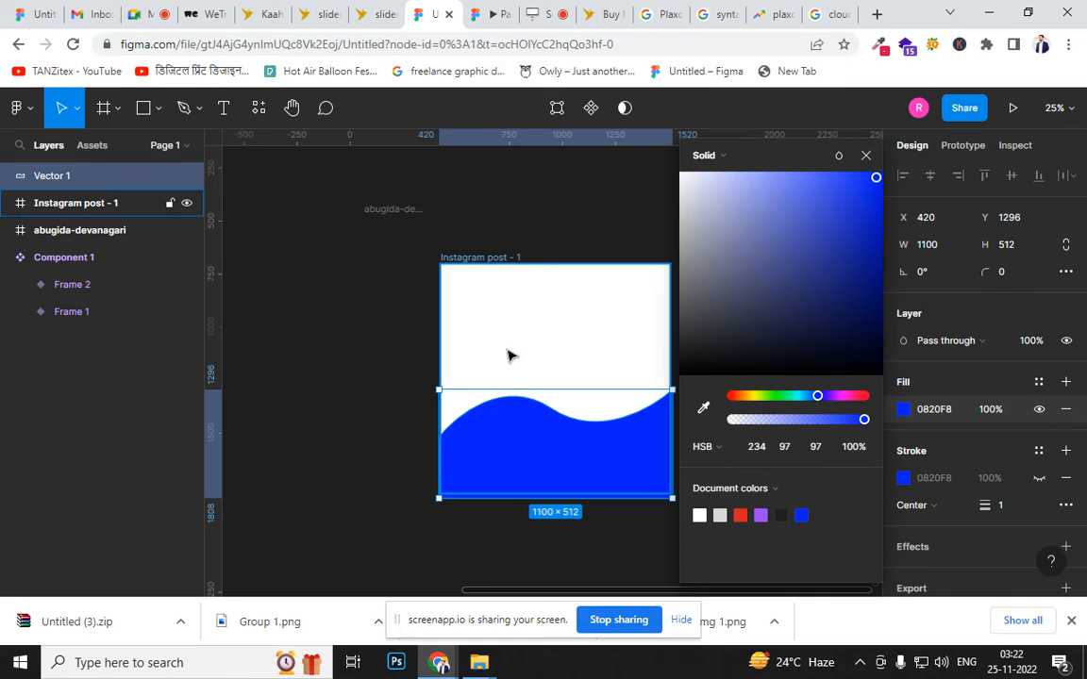
{"action": "mouse_move", "coordinate": [536, 432]}
{"action": "left_mouse_down"}
{"action": "mouse_move", "coordinate": [529, 412]}
{"action": "mouse_move", "coordinate": [539, 417]}
{"action": "mouse_move", "coordinate": [530, 434]}
{"action": "left_mouse_up"}
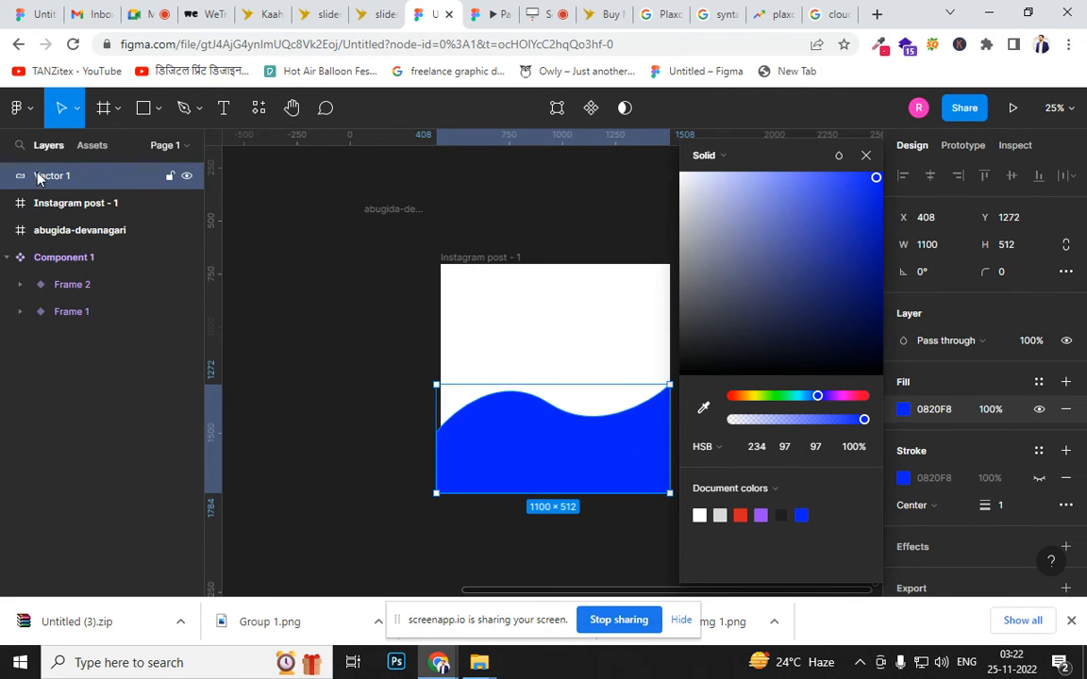
Nest the wave shape's layer inside the Instagram post frame and paste a second 0820F8 fill onto it
{"action": "left_click_drag", "start_coordinate": [47, 179], "coordinate": [47, 206]}
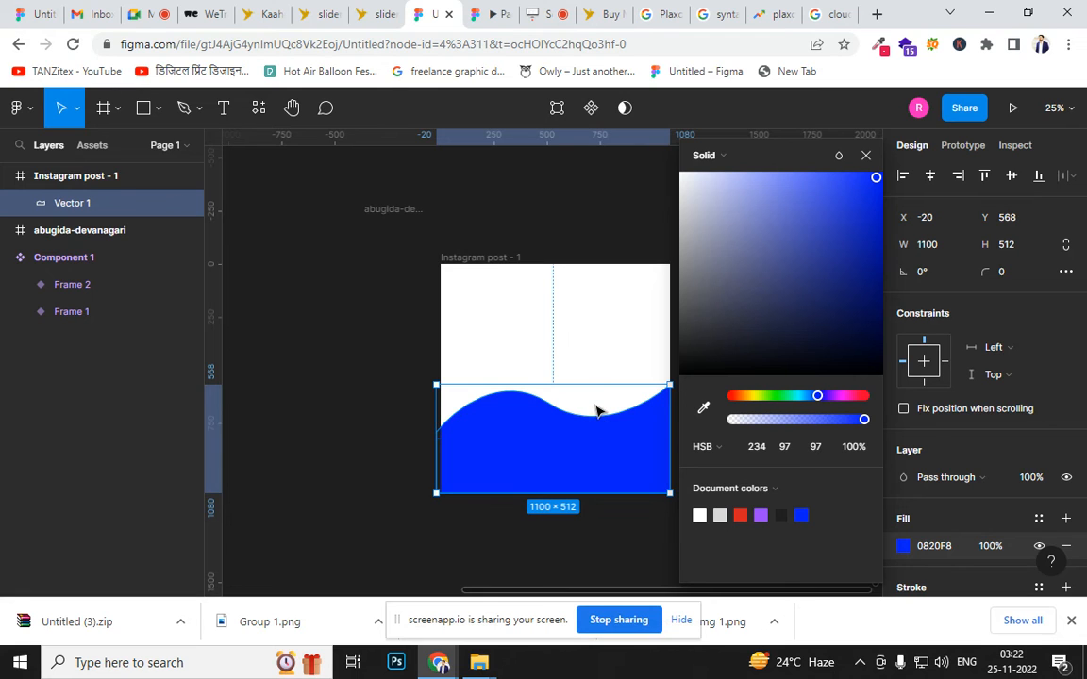
{"action": "key", "text": "ctrl+v"}
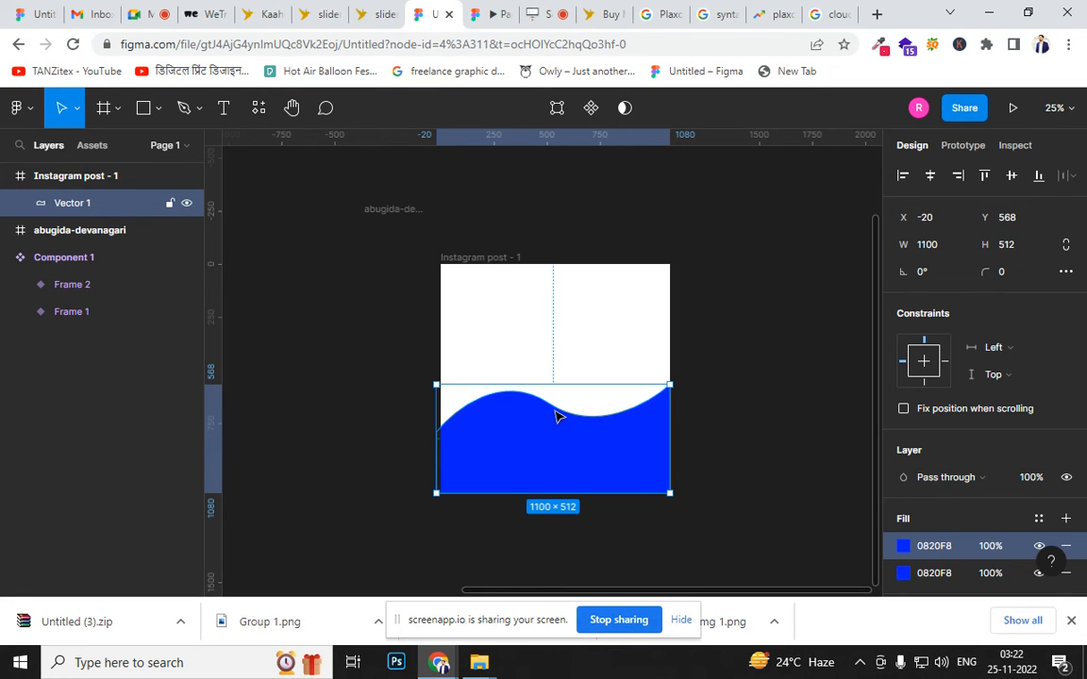
{"action": "left_click_drag", "start_coordinate": [560, 388], "coordinate": [559, 376]}
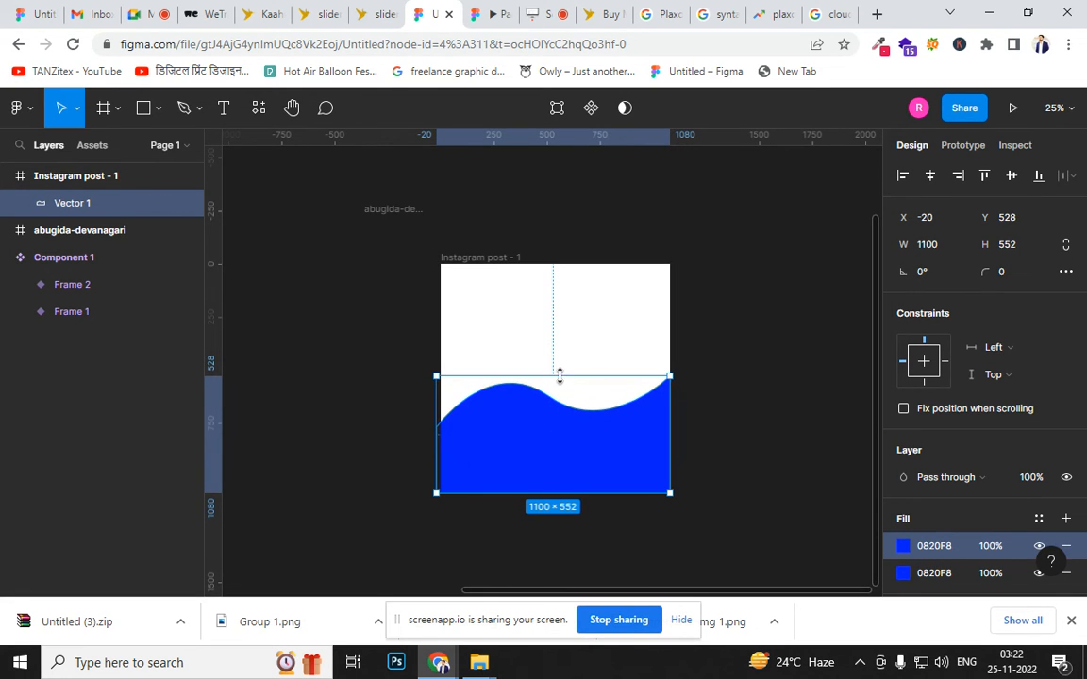
{"action": "key", "text": "ctrl+z"}
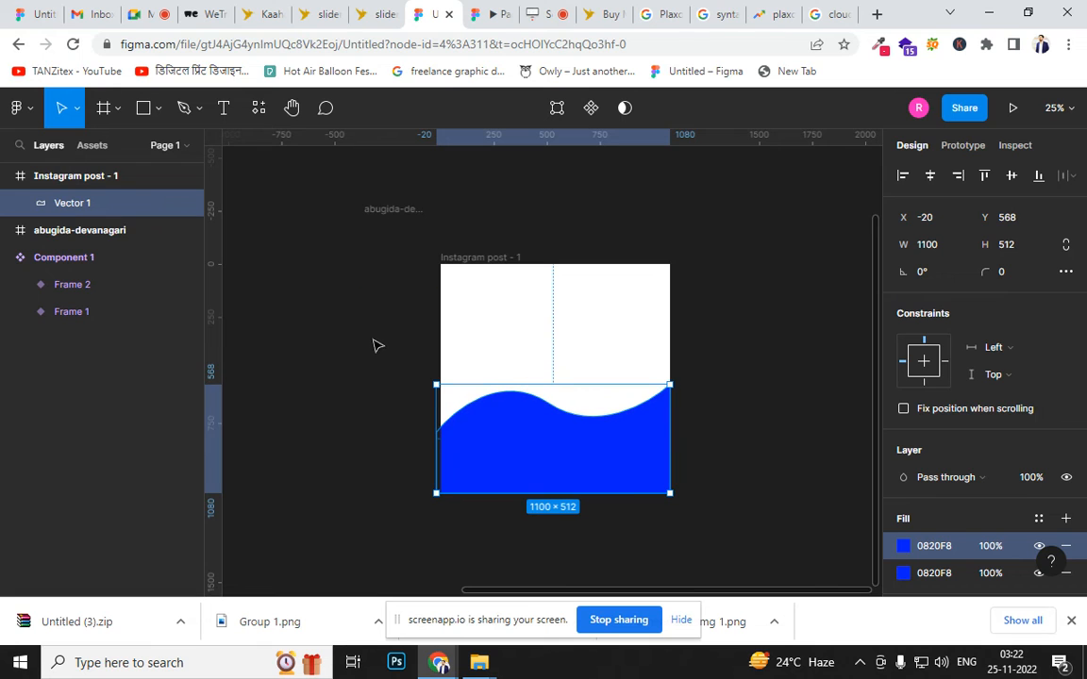
Duplicate the blue wave shape in place inside the Instagram post frame
{"action": "left_click", "coordinate": [344, 380]}
{"action": "left_click", "coordinate": [539, 460]}
{"action": "key", "text": "ctrl+d"}
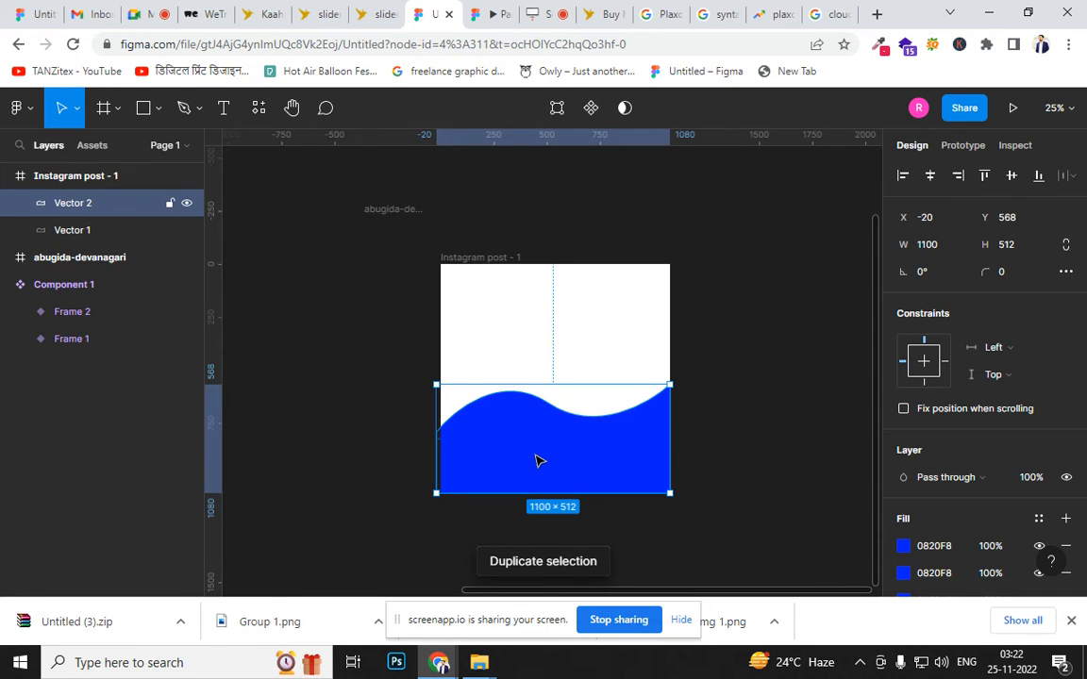
{"action": "left_click", "coordinate": [83, 229]}
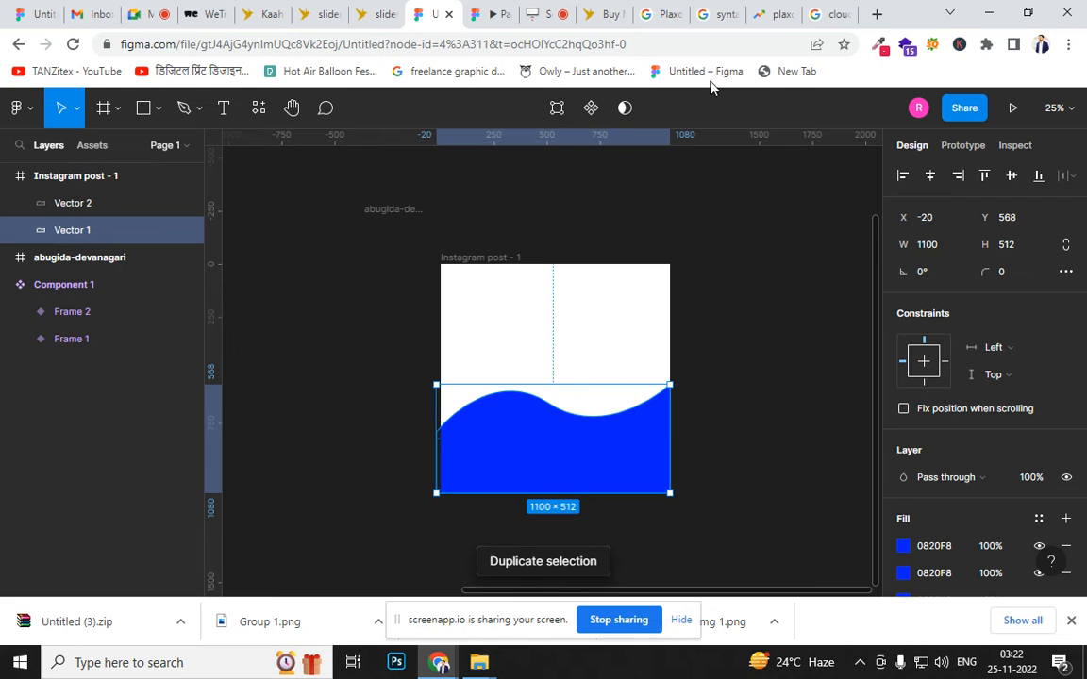
Switch to a Google browser tab and search for images of "social media post"
{"action": "left_click", "coordinate": [710, 14]}
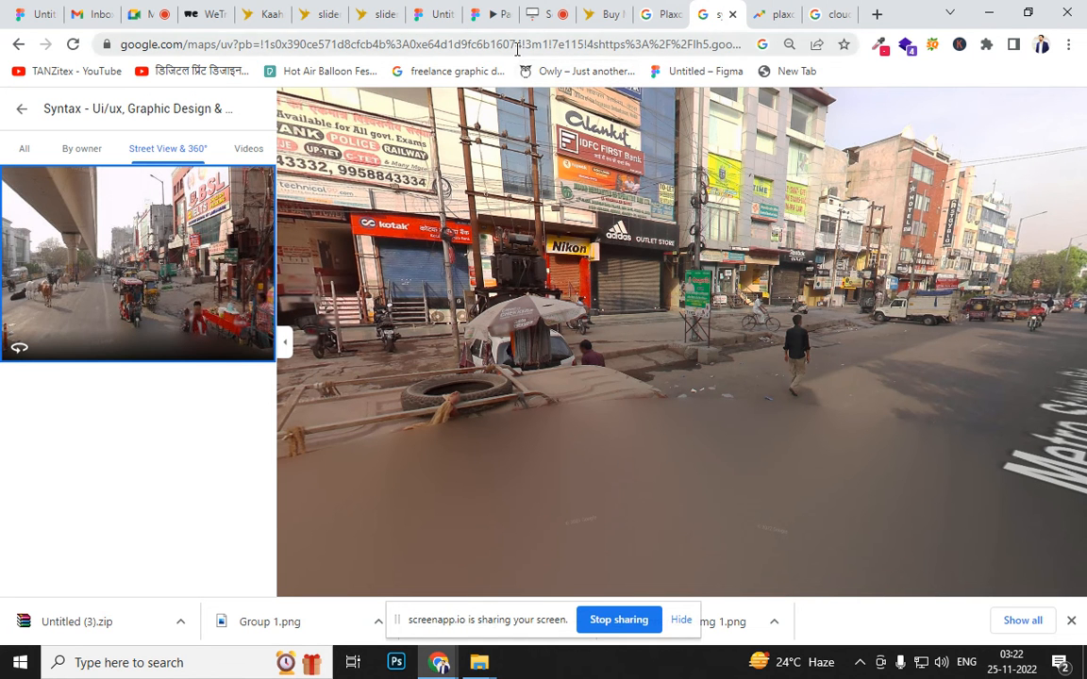
{"action": "left_click", "coordinate": [518, 45]}
{"action": "type", "text": "SO"}
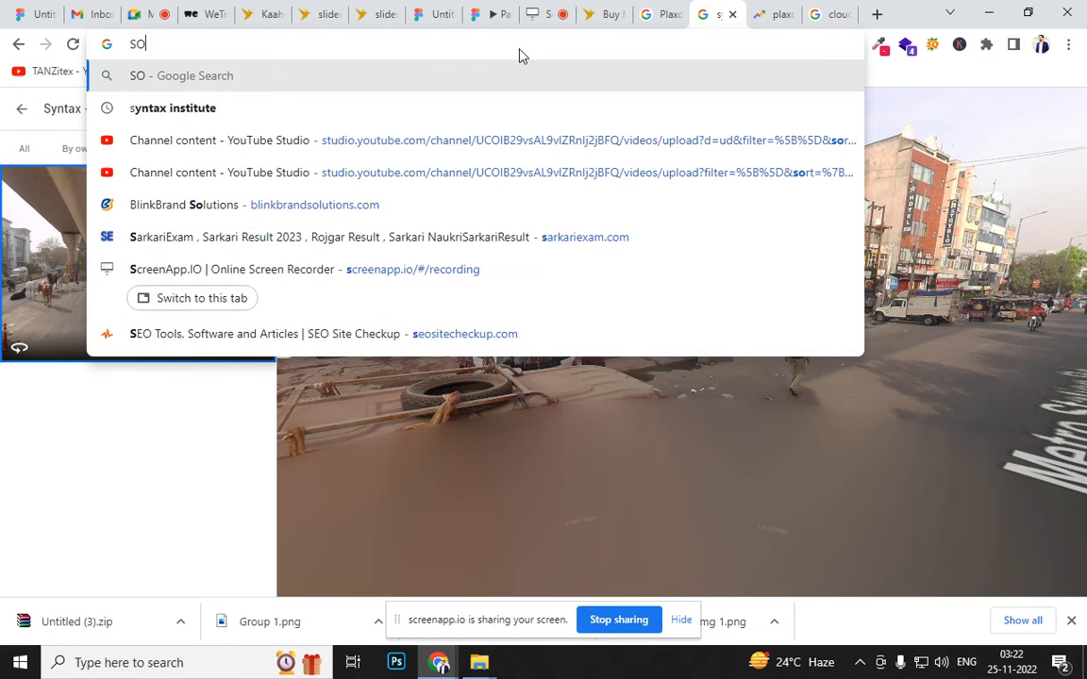
{"action": "type", "text": "CIAL ME"}
{"action": "key", "text": "Down"}
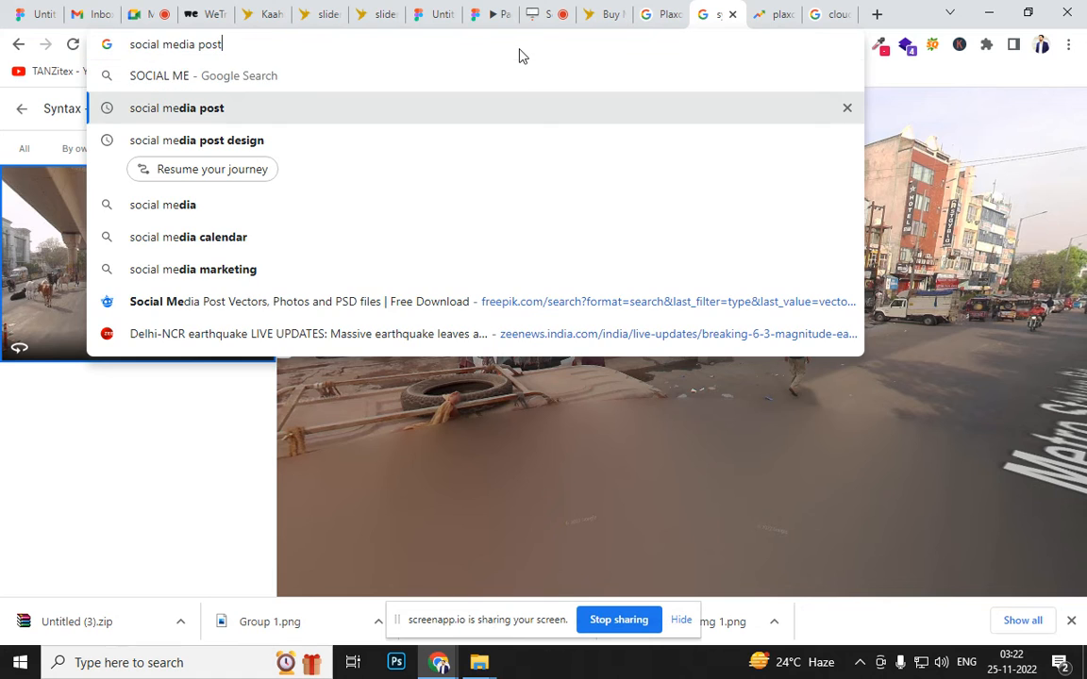
{"action": "key", "text": "Return"}
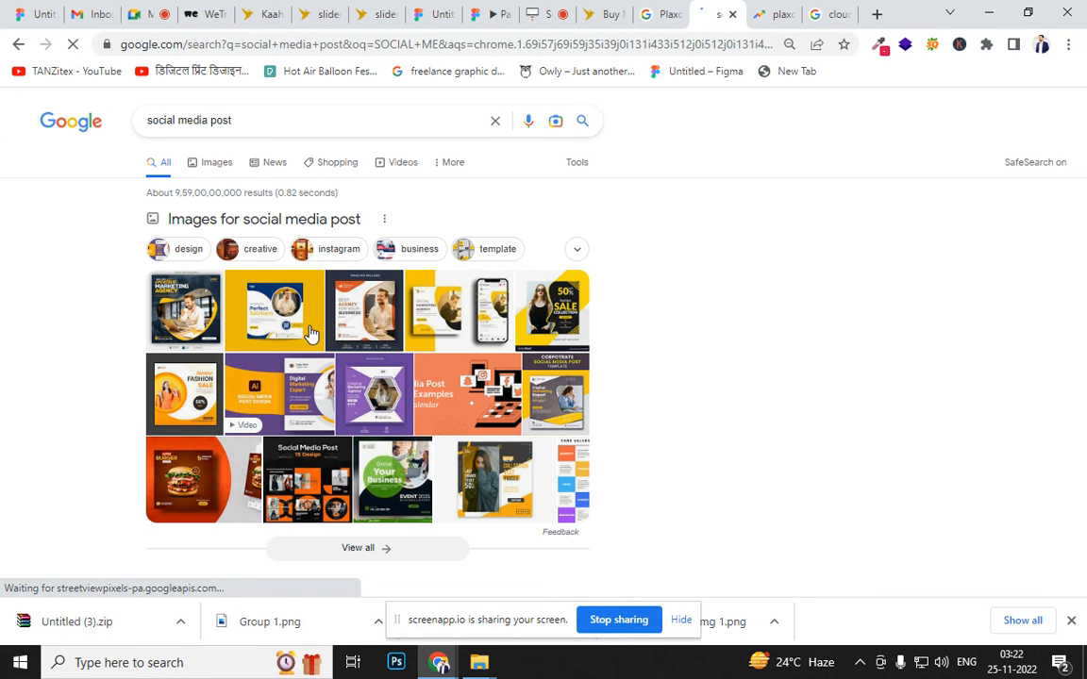
{"action": "left_click", "coordinate": [215, 170]}
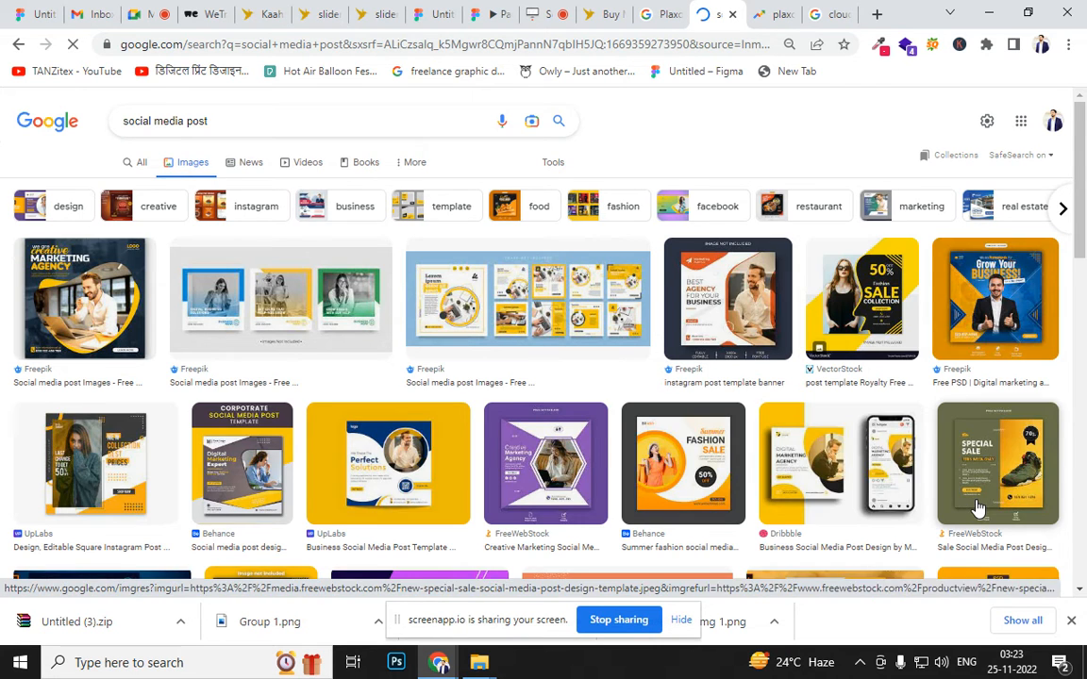
Preview several social media post designs in the image results for layout and colour ideas
{"action": "left_click", "coordinate": [991, 443]}
{"action": "left_click", "coordinate": [533, 458]}
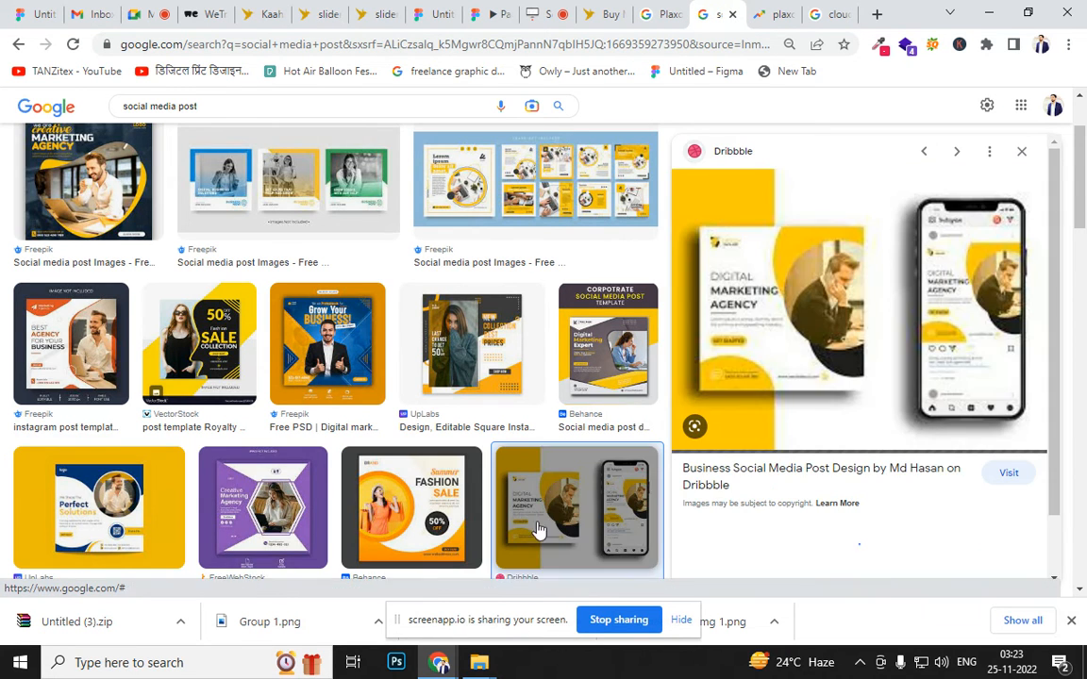
{"action": "left_click", "coordinate": [436, 529]}
{"action": "left_click", "coordinate": [279, 532]}
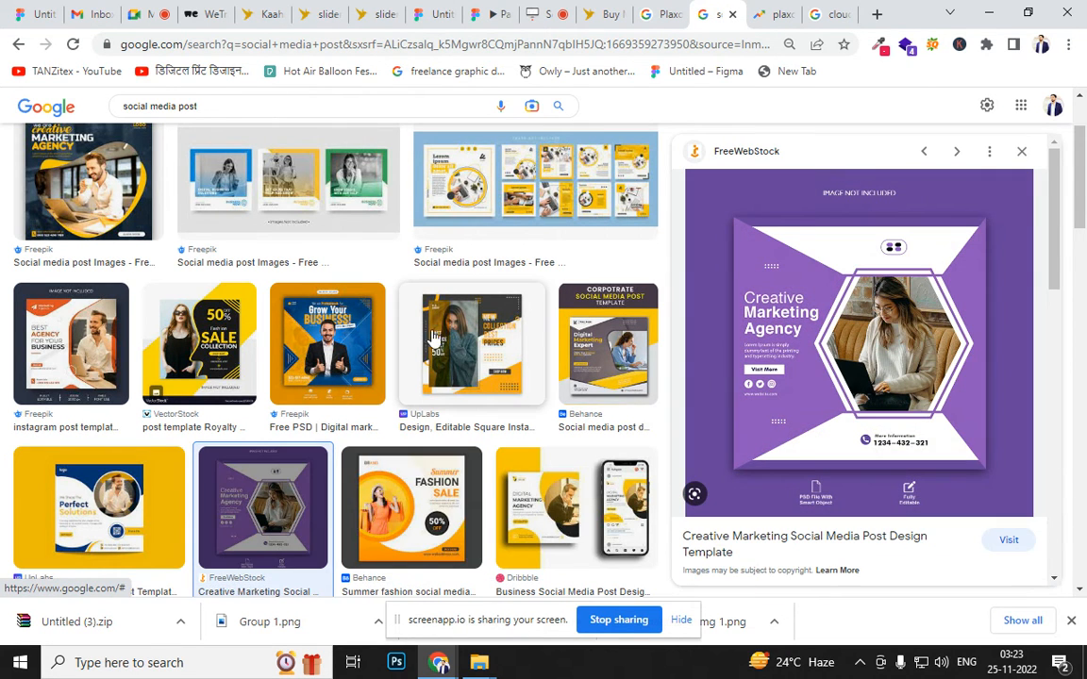
{"action": "left_click", "coordinate": [462, 359]}
{"action": "left_click", "coordinate": [330, 349]}
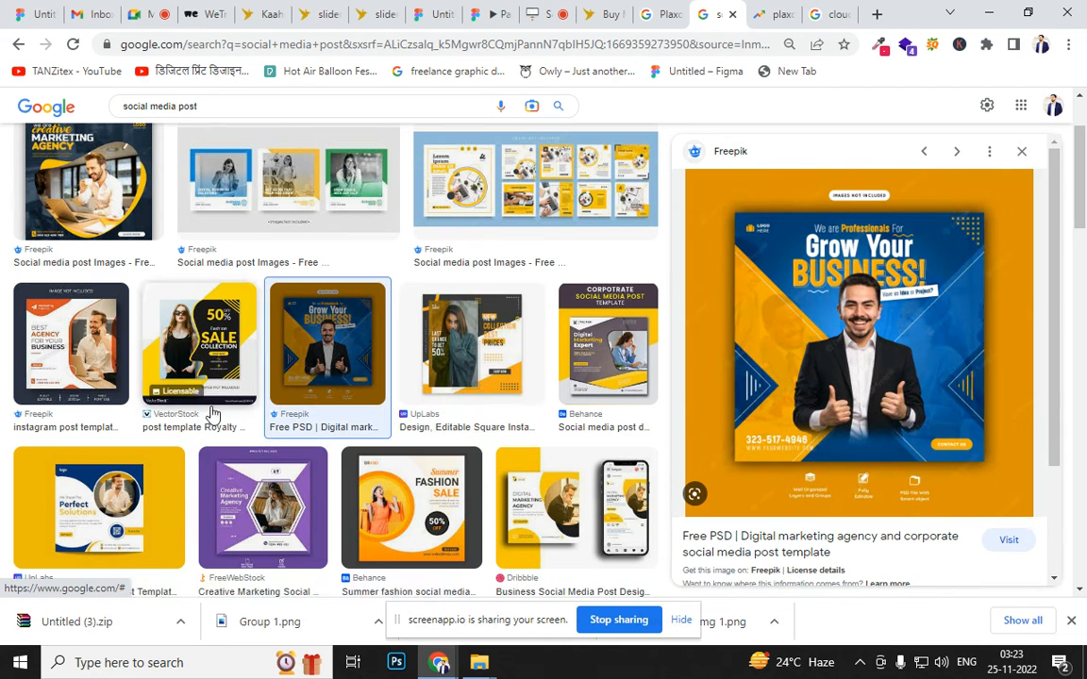
{"action": "left_click", "coordinate": [170, 517]}
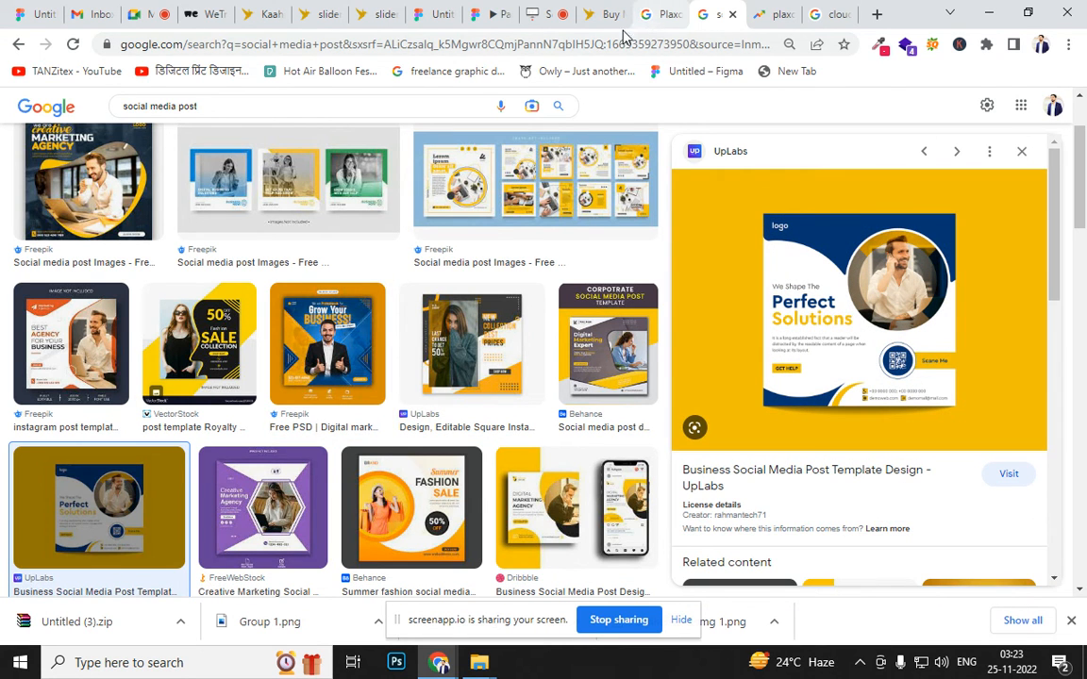
Switch back to the Figma file, give the front wave copy a near-black 04050F fill and send it behind the original wave
{"action": "left_click", "coordinate": [429, 15]}
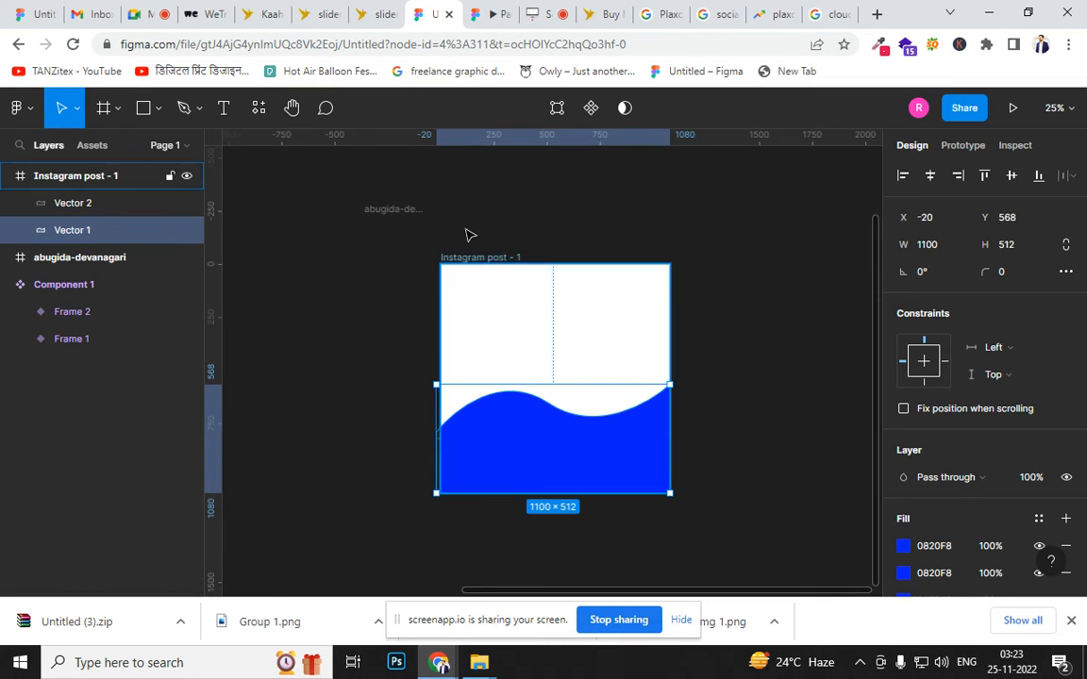
{"action": "left_click", "coordinate": [453, 263]}
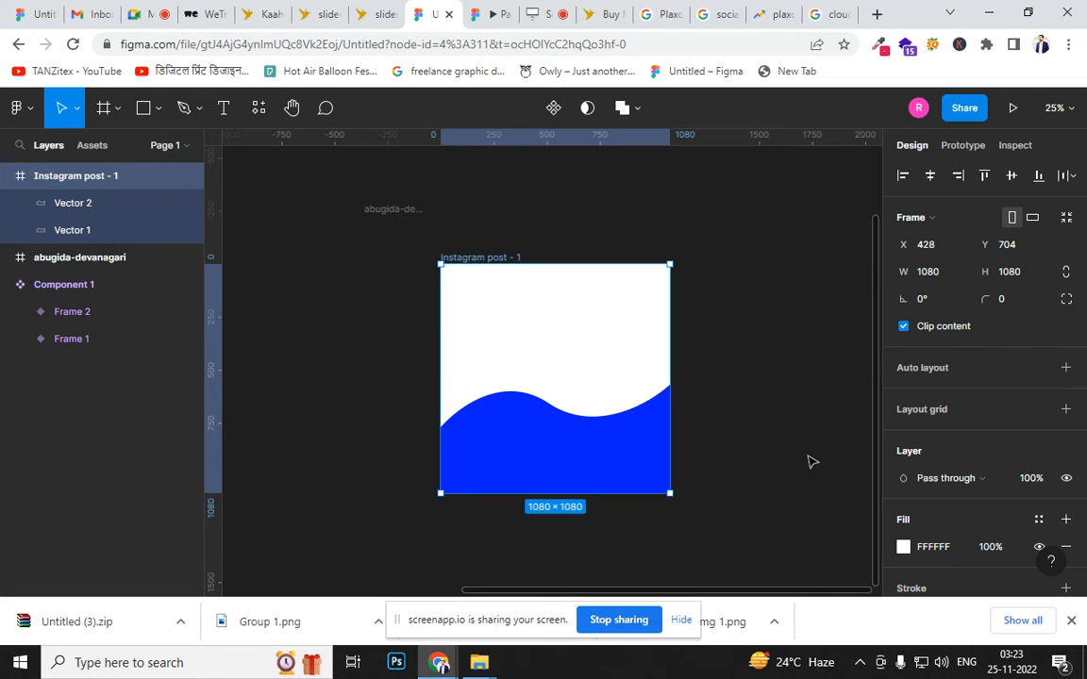
{"action": "left_click", "coordinate": [701, 422]}
{"action": "left_click", "coordinate": [587, 456]}
{"action": "left_click_drag", "start_coordinate": [571, 454], "coordinate": [614, 370]}
{"action": "key", "text": "ctrl+z"}
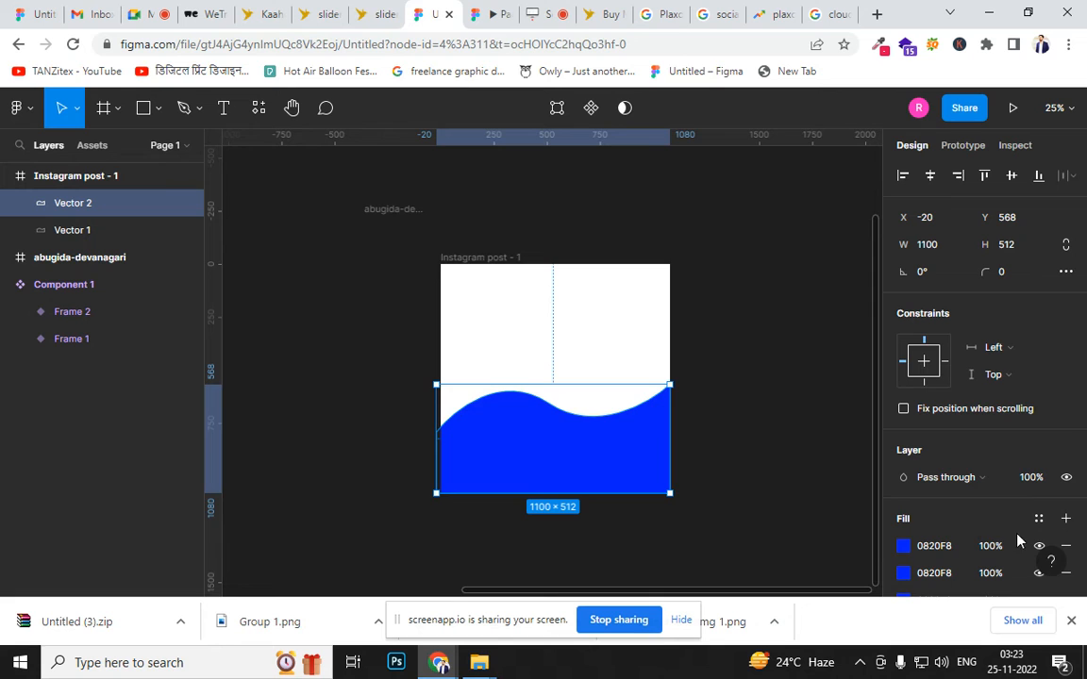
{"action": "left_click", "coordinate": [902, 545]}
{"action": "left_click_drag", "start_coordinate": [827, 313], "coordinate": [824, 363]}
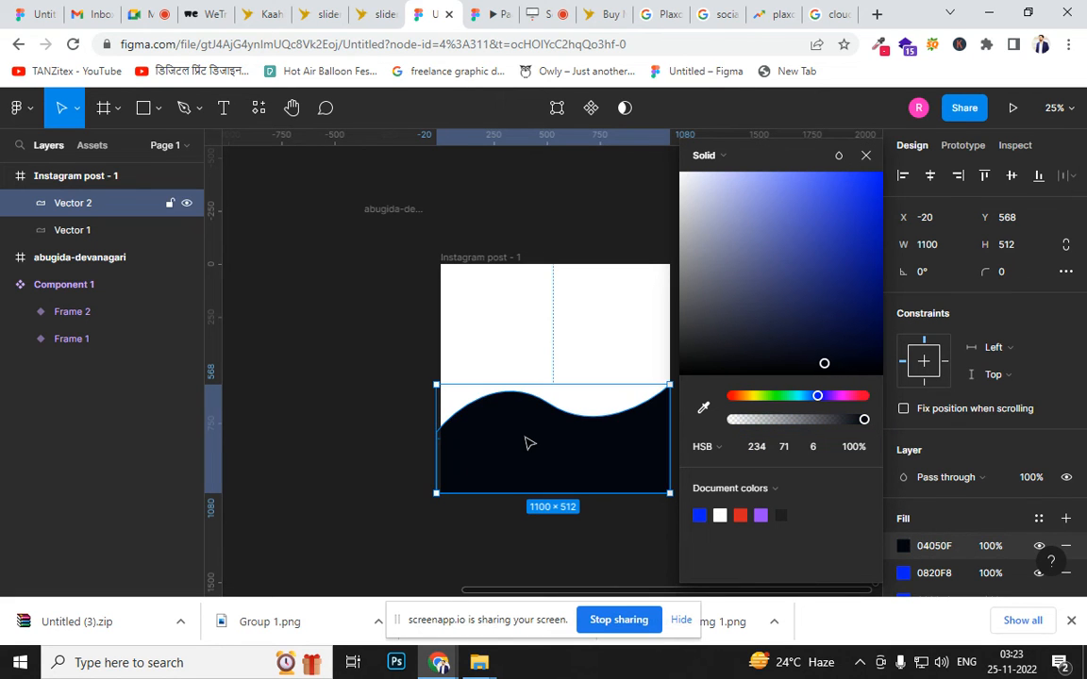
{"action": "key", "text": "ctrl+bracketleft"}
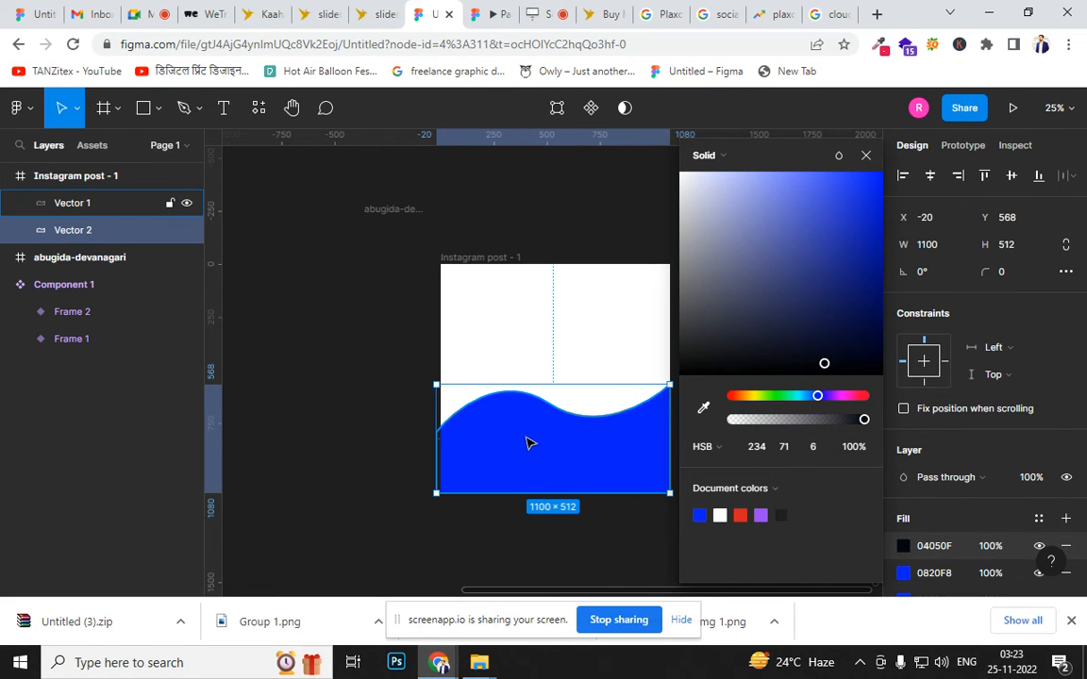
Raise the rear wave copy to Y 528 and change its fill to yellow FFF504
{"action": "key", "text": "shift+Up"}
{"action": "key", "text": "shift+Up"}
{"action": "key", "text": "shift+Up"}
{"action": "key", "text": "shift+Up"}
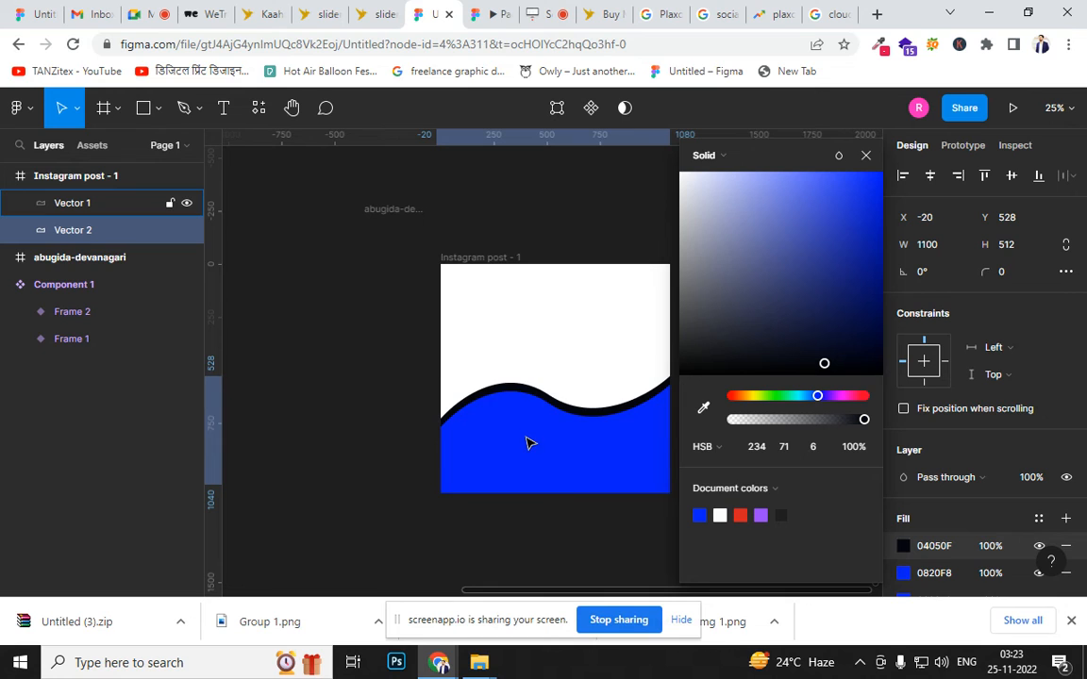
{"action": "key", "text": "ctrl+bracketright"}
{"action": "key", "text": "ctrl+bracketleft"}
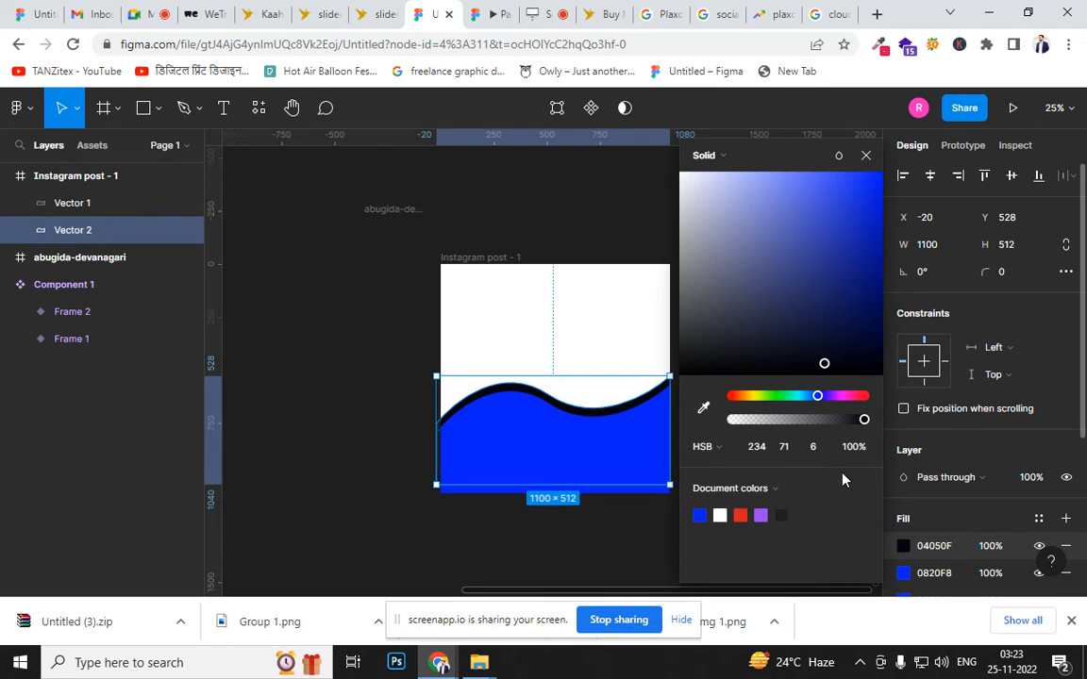
{"action": "left_click", "coordinate": [753, 396]}
{"action": "left_click_drag", "start_coordinate": [860, 199], "coordinate": [880, 168]}
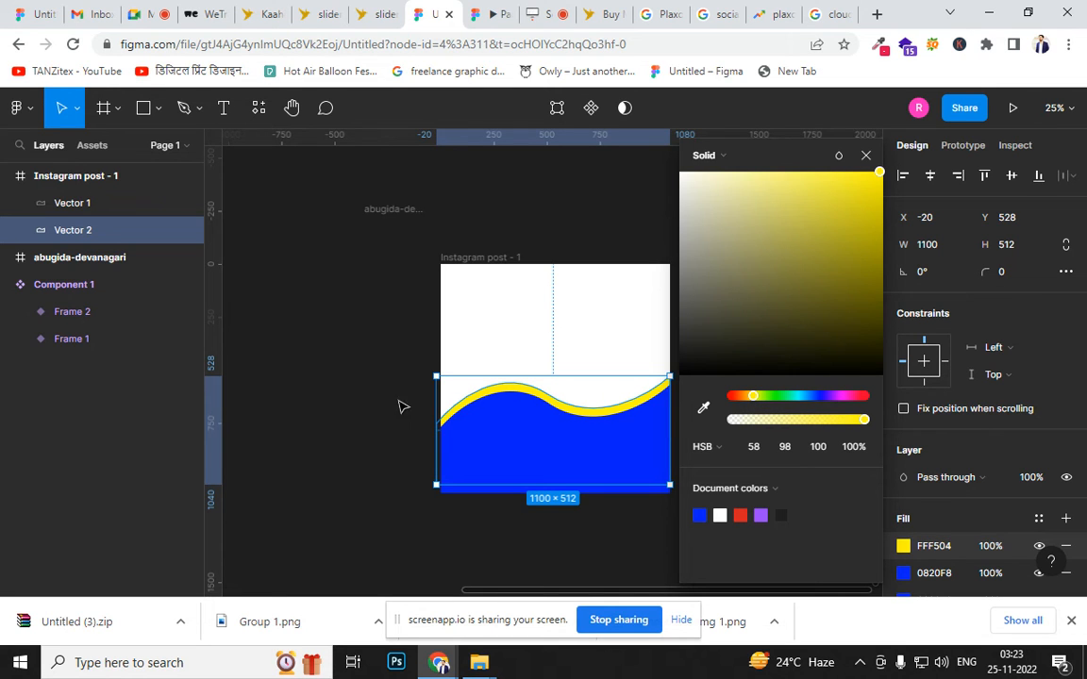
Edit the yellow wave's path and lower its left end point to meet the blue wave's edge
{"action": "key", "text": "shift+0"}
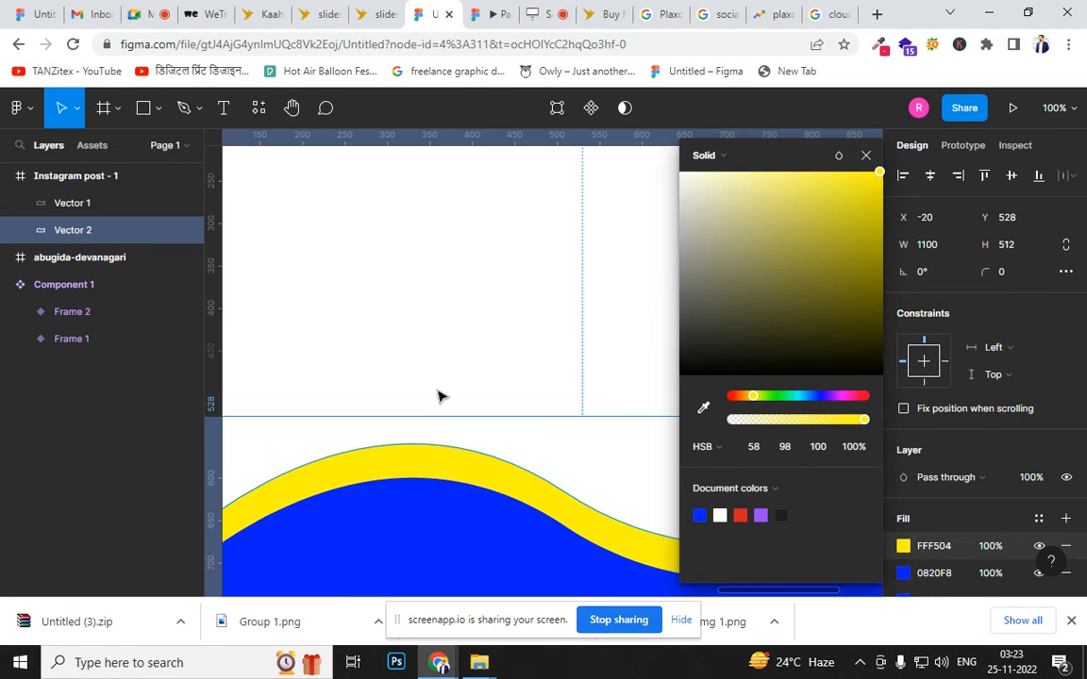
{"action": "left_click_drag", "start_coordinate": [350, 399], "coordinate": [570, 194]}
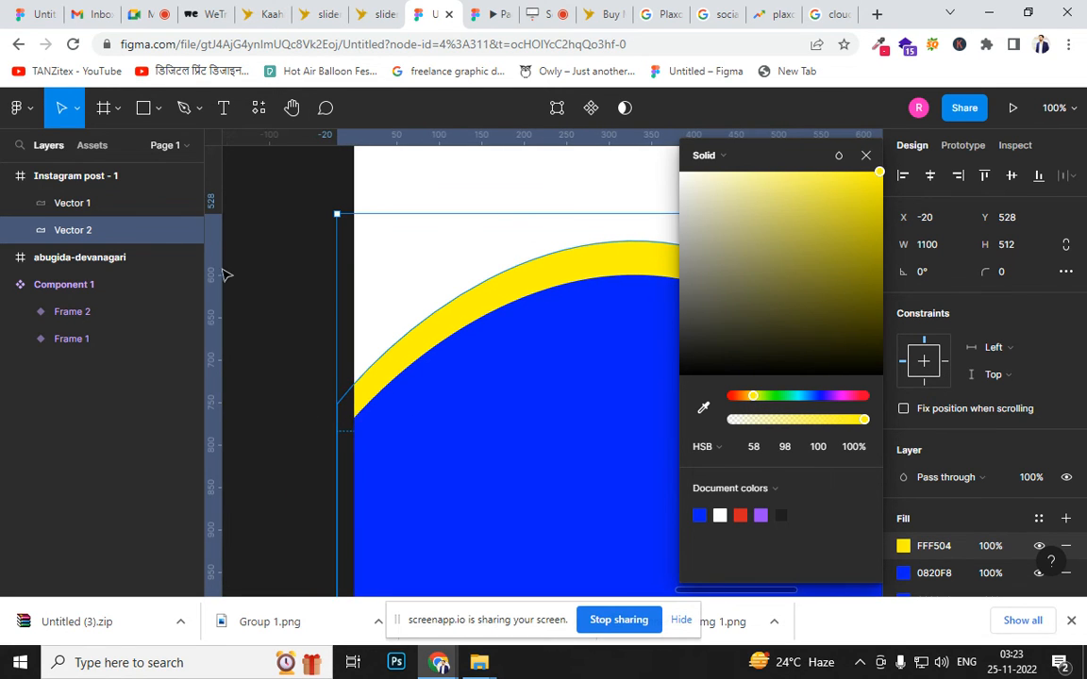
{"action": "double_click", "coordinate": [374, 388]}
{"action": "left_click_drag", "start_coordinate": [338, 408], "coordinate": [366, 431]}
{"action": "left_click", "coordinate": [439, 417]}
Lower the yellow wave's right end point so the band tapers into the blue wave, and finish editing the path
{"action": "scroll", "coordinate": [483, 402], "scroll_direction": "right", "scroll_amount": 10}
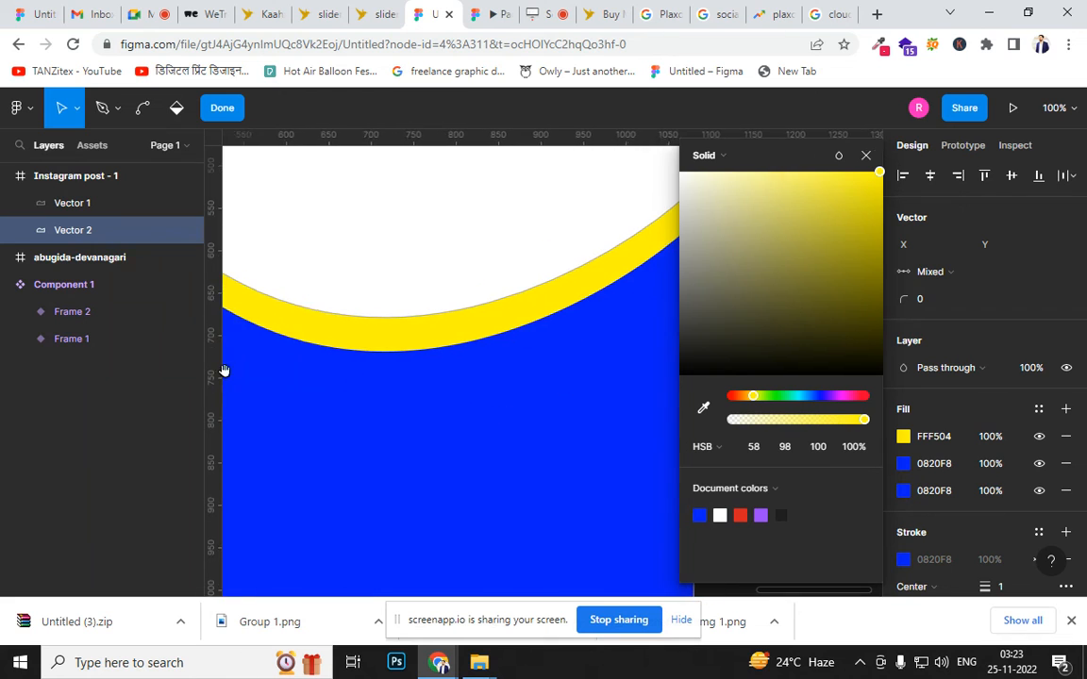
{"action": "left_click_drag", "start_coordinate": [431, 257], "coordinate": [437, 300]}
{"action": "left_click", "coordinate": [330, 357]}
{"action": "left_click_drag", "start_coordinate": [330, 356], "coordinate": [650, 281]}
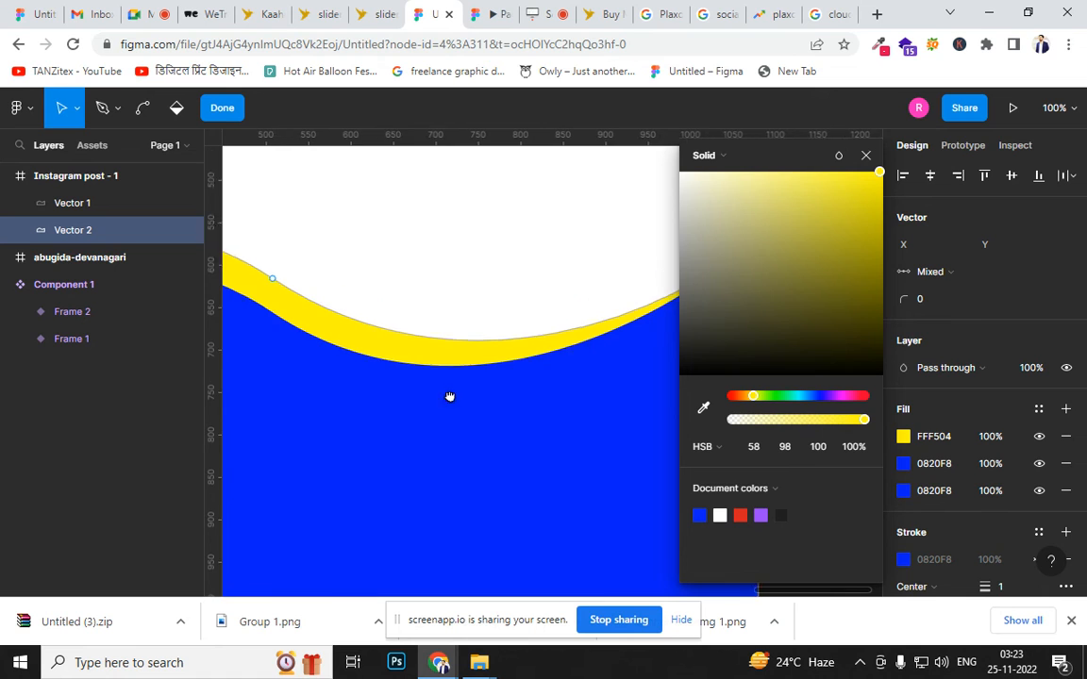
{"action": "left_click_drag", "start_coordinate": [450, 397], "coordinate": [502, 452]}
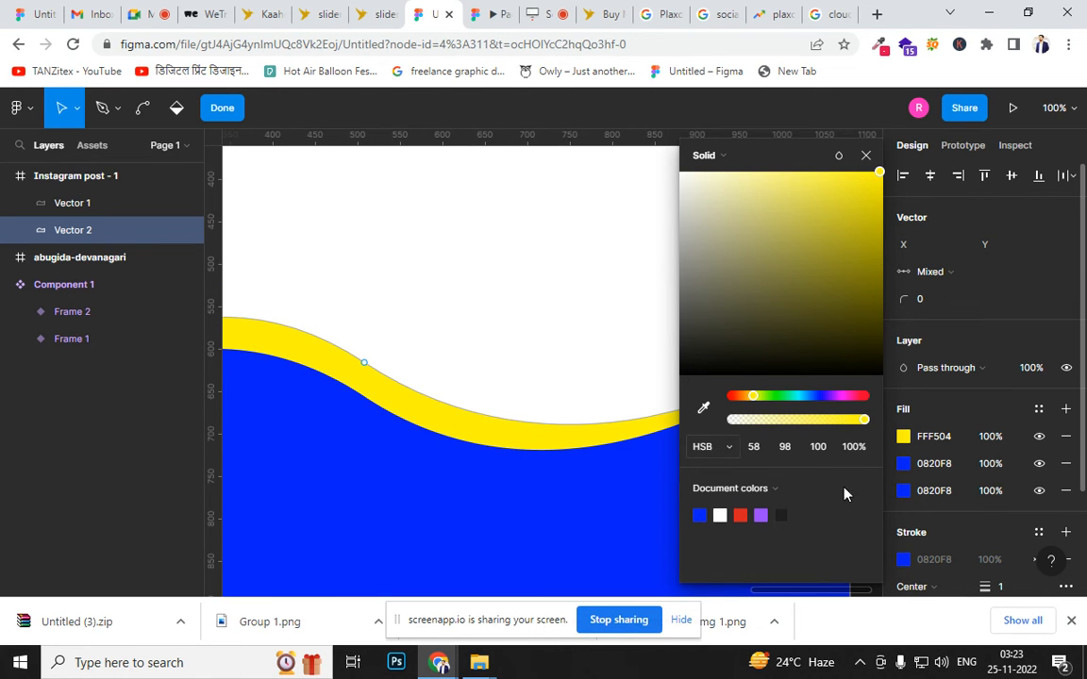
{"action": "scroll", "coordinate": [1086, 514], "scroll_direction": "down", "scroll_amount": 2}
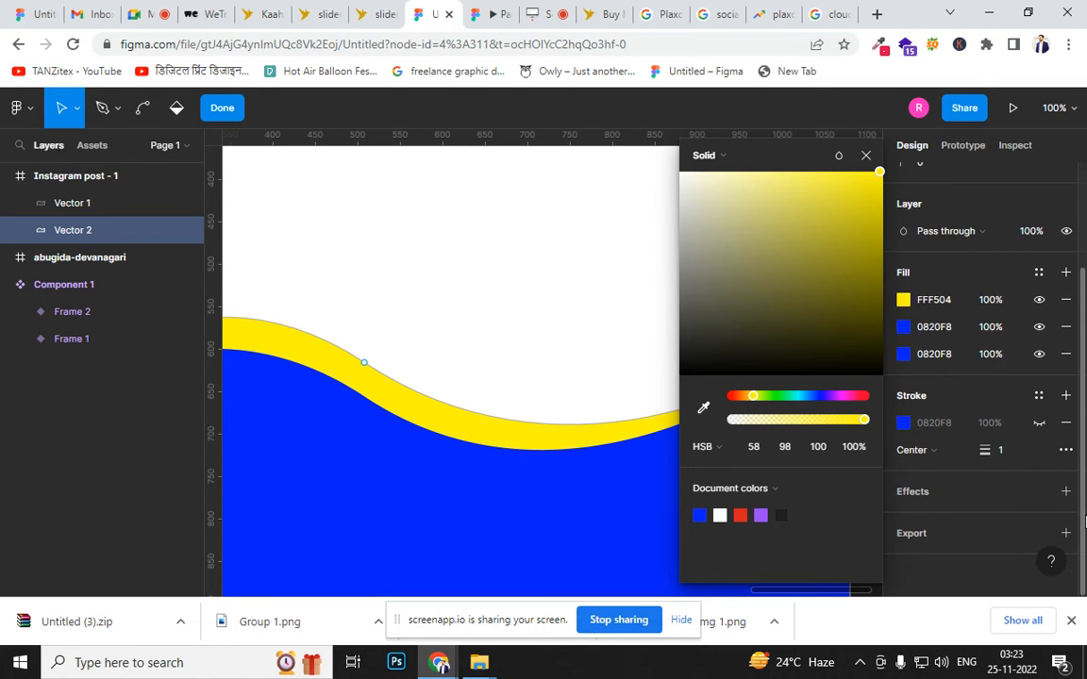
{"action": "scroll", "coordinate": [1085, 514], "scroll_direction": "up", "scroll_amount": 2}
{"action": "key", "text": "Escape"}
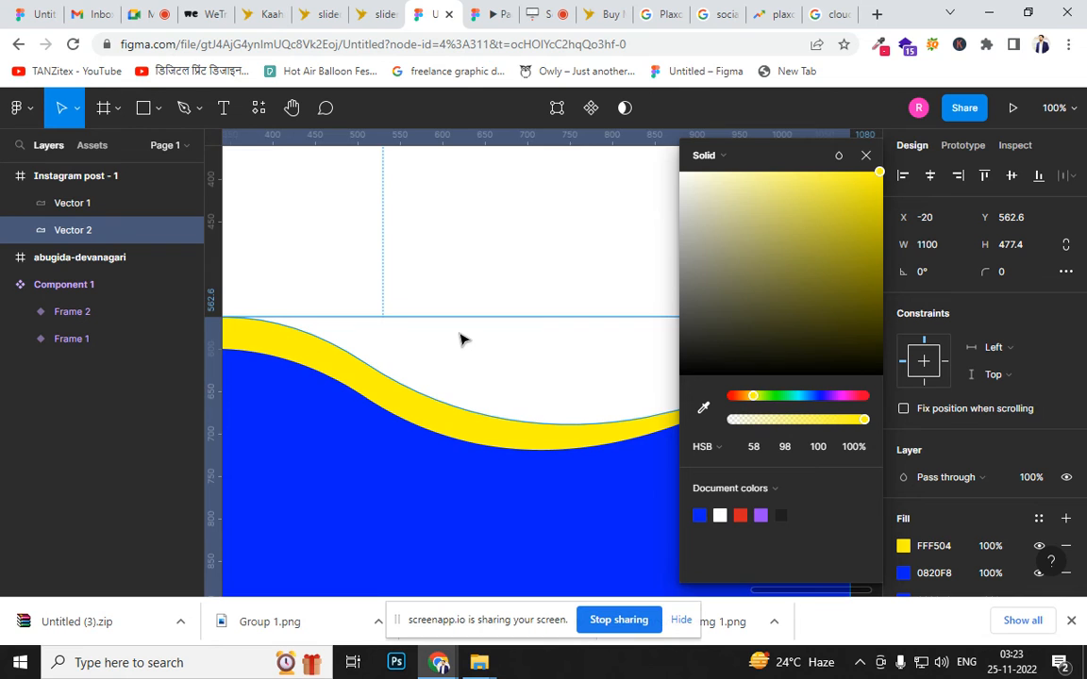
{"action": "key", "text": "ctrl+minus"}
{"action": "key", "text": "ctrl+minus"}
{"action": "key", "text": "ctrl+minus"}
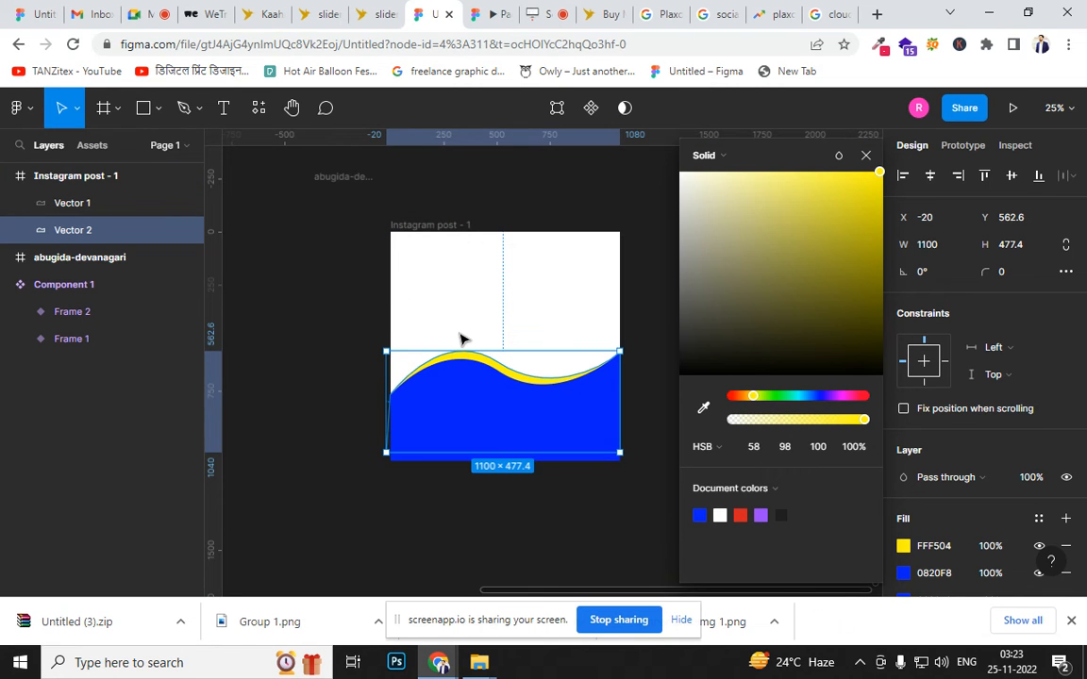
{"action": "left_click", "coordinate": [364, 307]}
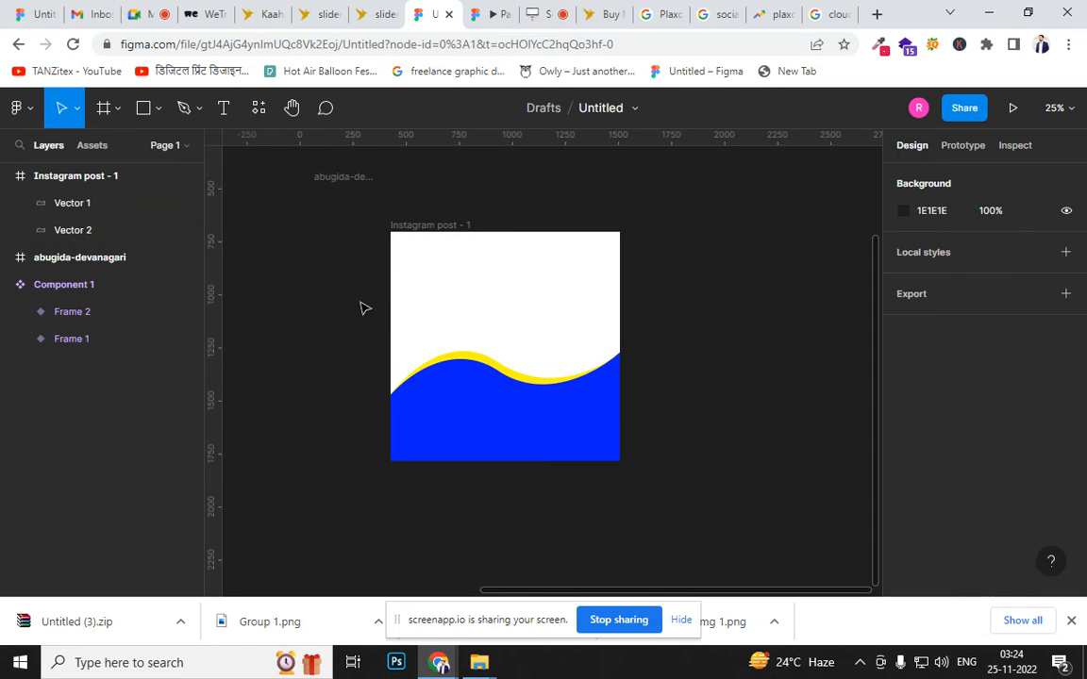
Change the 0820F8 blue used throughout the Instagram post frame to a dark navy
{"action": "left_click", "coordinate": [436, 231]}
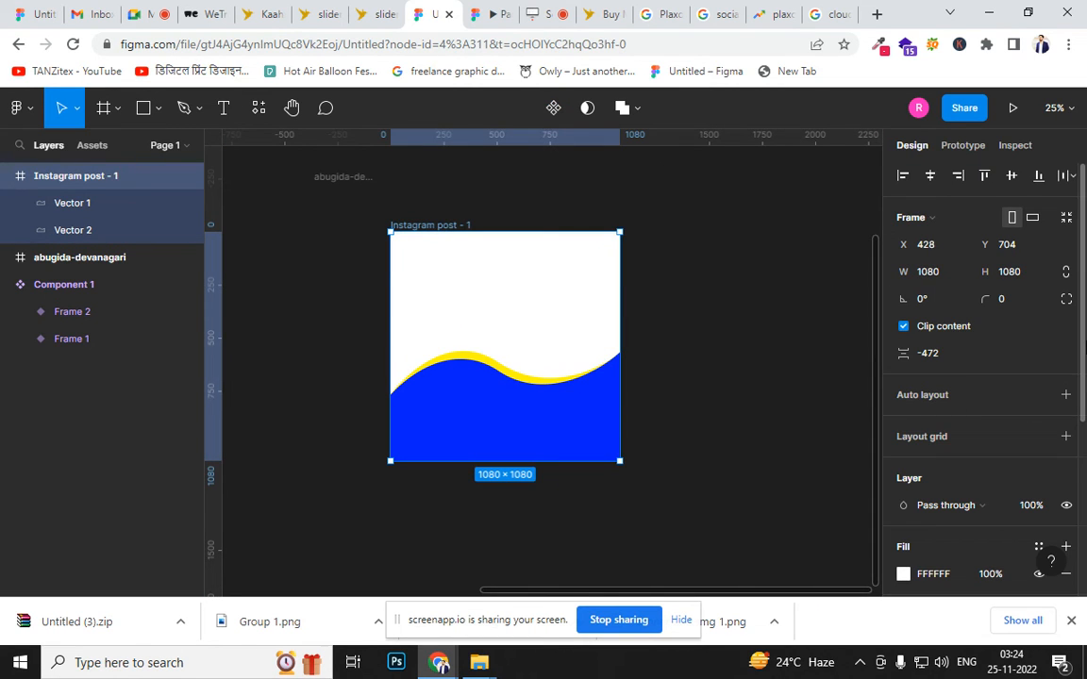
{"action": "scroll", "coordinate": [981, 377], "scroll_direction": "down", "scroll_amount": 4}
{"action": "left_click", "coordinate": [903, 538]}
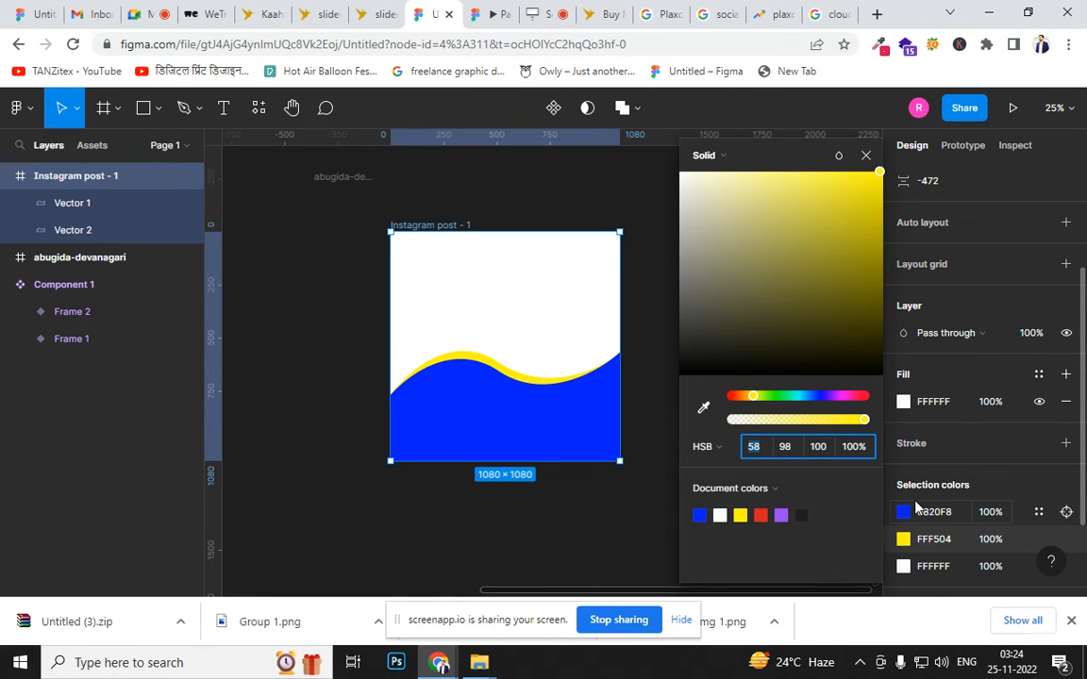
{"action": "left_click", "coordinate": [903, 512]}
{"action": "left_click", "coordinate": [769, 343]}
{"action": "left_click_drag", "start_coordinate": [770, 347], "coordinate": [771, 332]}
{"action": "left_click", "coordinate": [321, 341]}
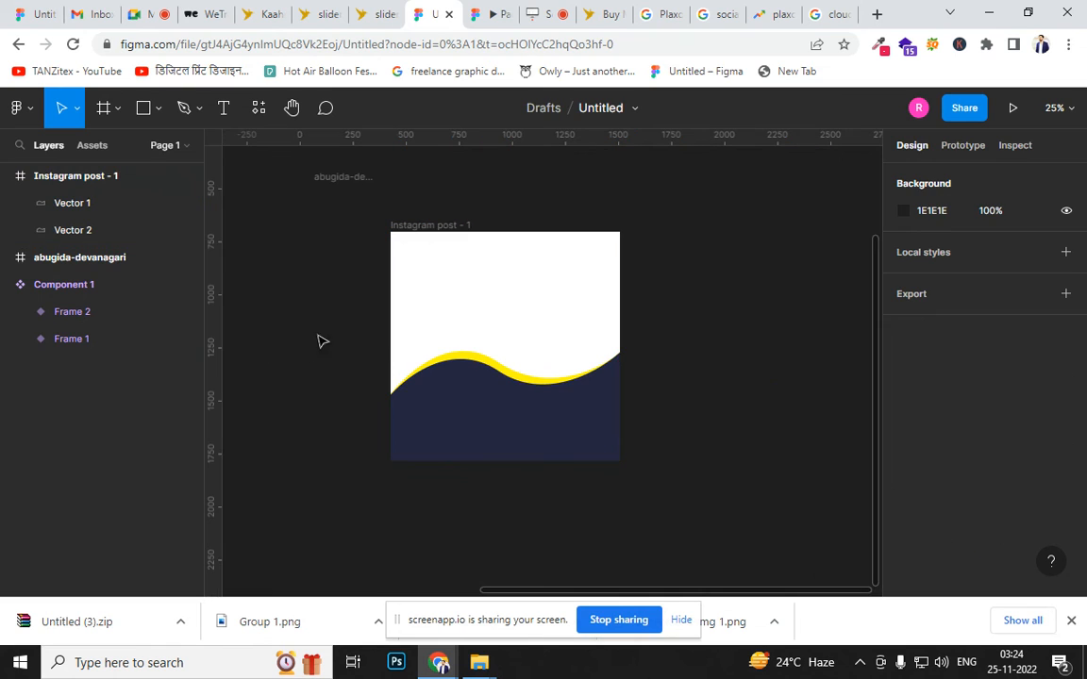
Bring the banner-2nd-img 1 picture of the basketball player from the desktop into the Instagram post frame at X 53, Y 80
{"action": "left_click", "coordinate": [988, 13]}
{"action": "left_click_drag", "start_coordinate": [214, 189], "coordinate": [539, 396]}
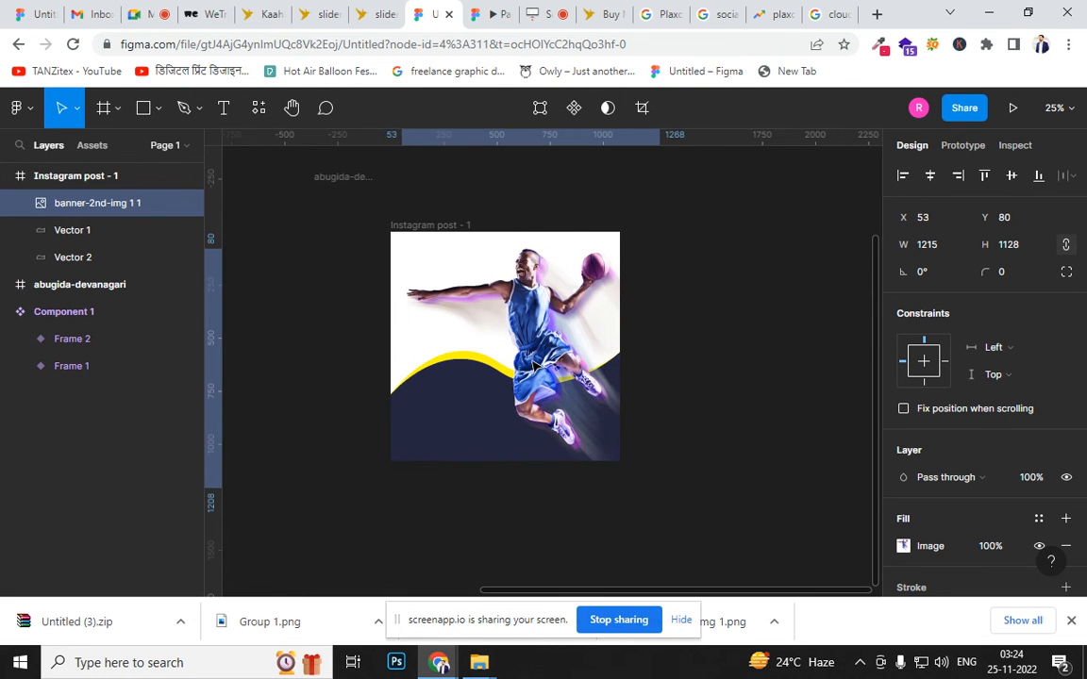
{"action": "left_click", "coordinate": [521, 527]}
{"action": "left_click_drag", "start_coordinate": [520, 528], "coordinate": [763, 551]}
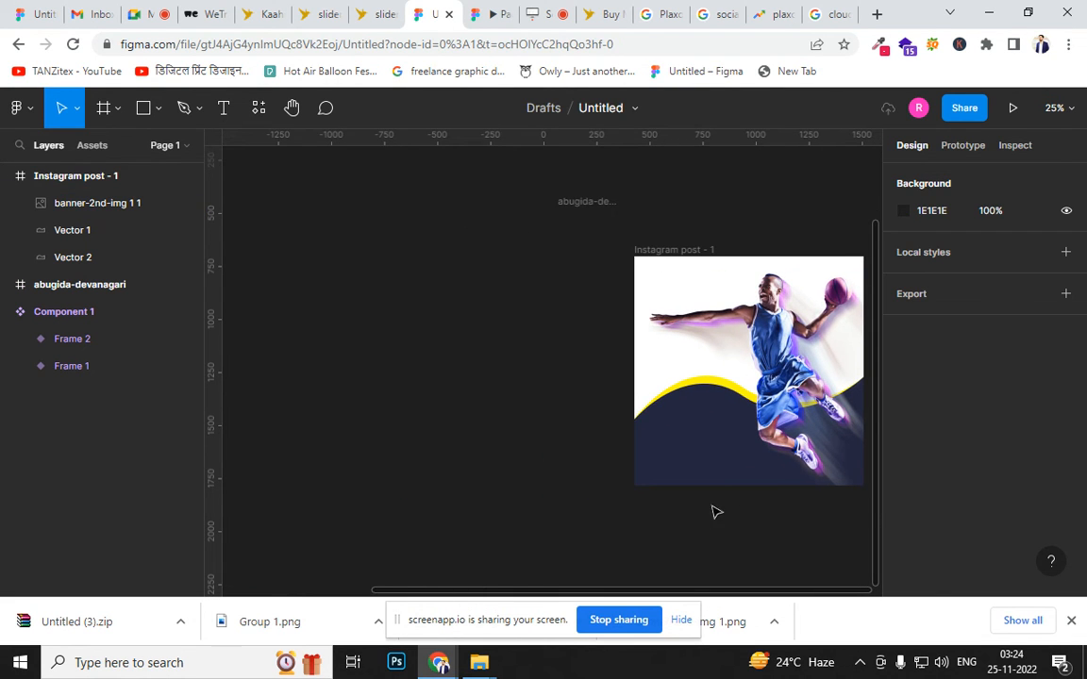
Add a white bold text reading RONALDO on the navy area of the Instagram post
{"action": "left_click_drag", "start_coordinate": [725, 449], "coordinate": [426, 394]}
{"action": "key", "text": "ctrl+0"}
{"action": "left_click", "coordinate": [224, 107]}
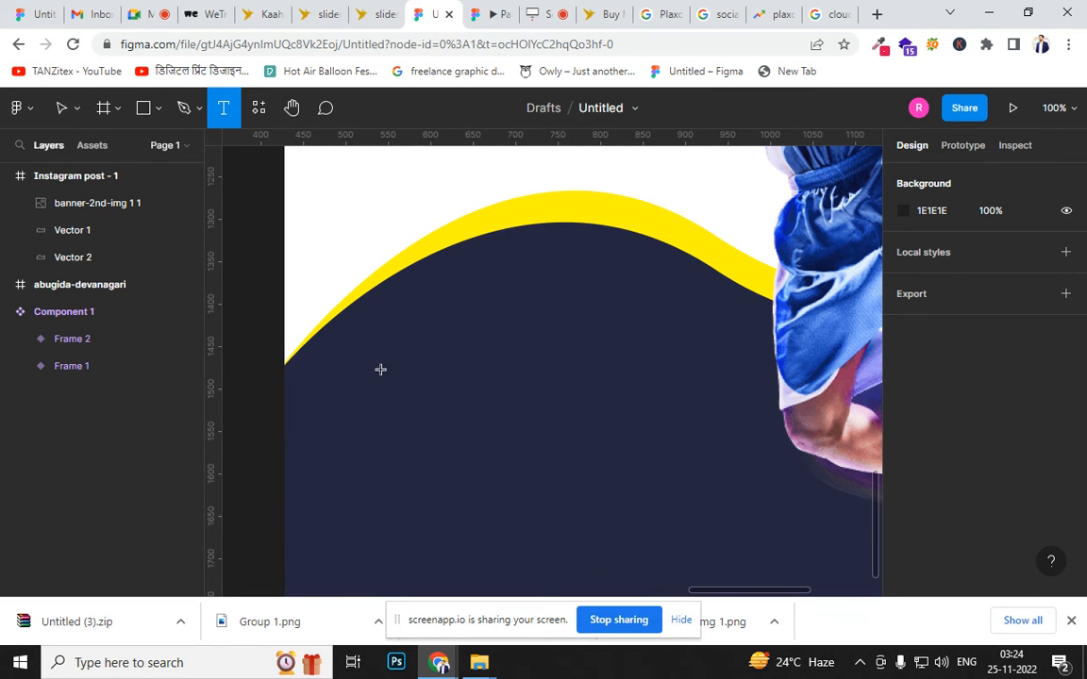
{"action": "left_click", "coordinate": [444, 452]}
{"action": "type", "text": "R"}
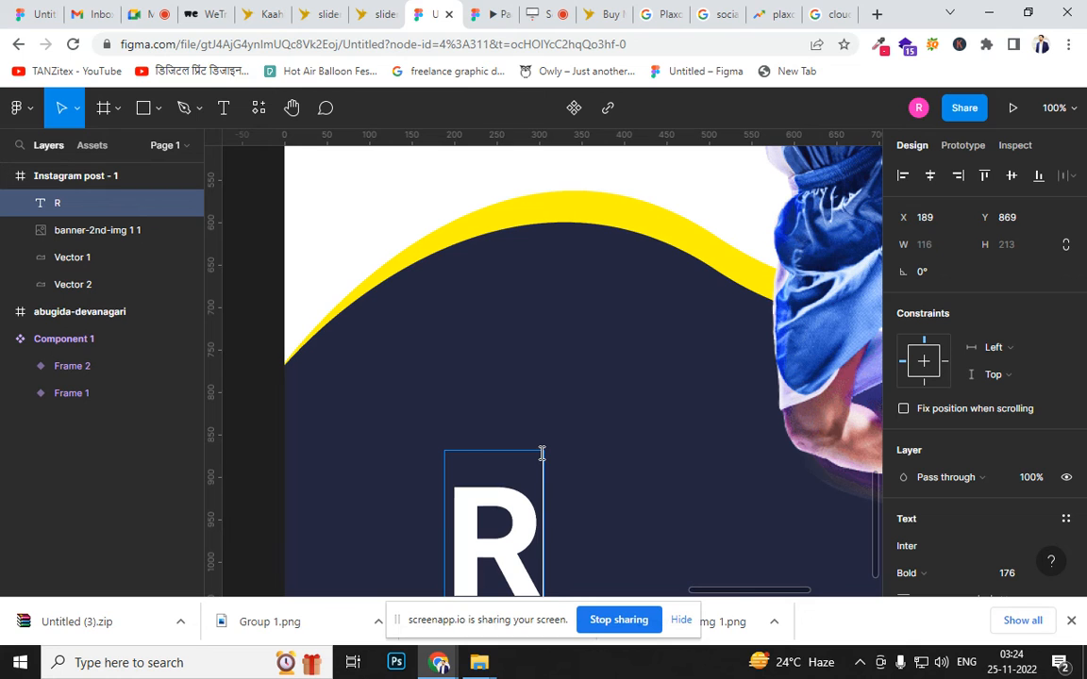
{"action": "type", "text": "ONALDO"}
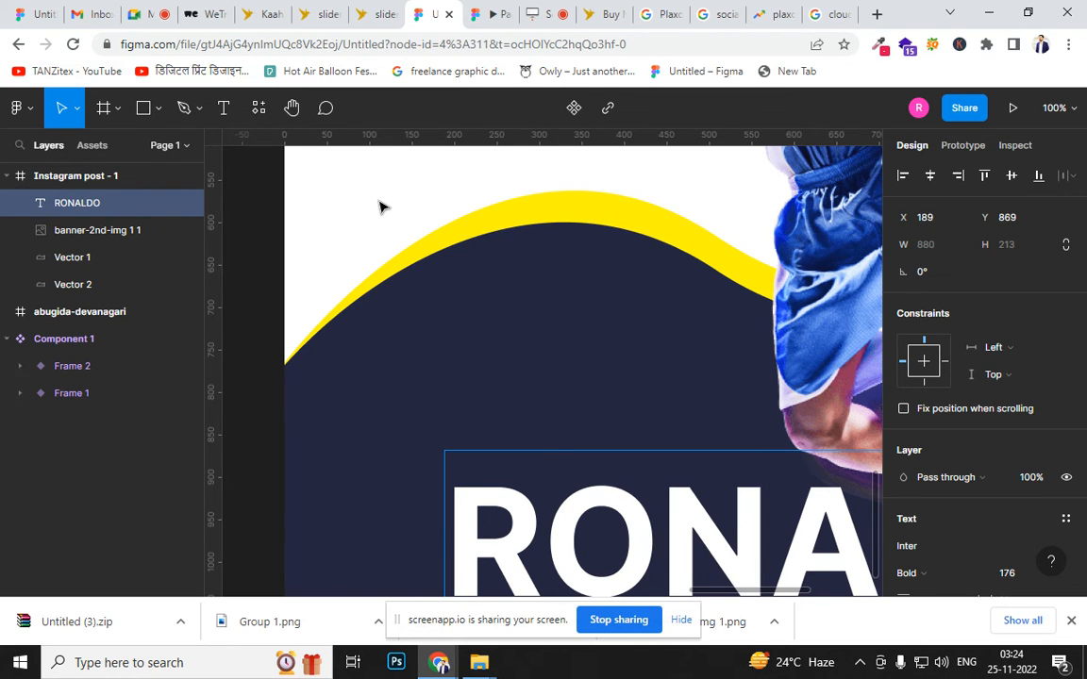
{"action": "key", "text": "Escape"}
Reduce the RONALDO text's font size to 96 and place it at X 49, Y 766
{"action": "key", "text": "ctrl+minus"}
{"action": "key", "text": "ctrl+minus"}
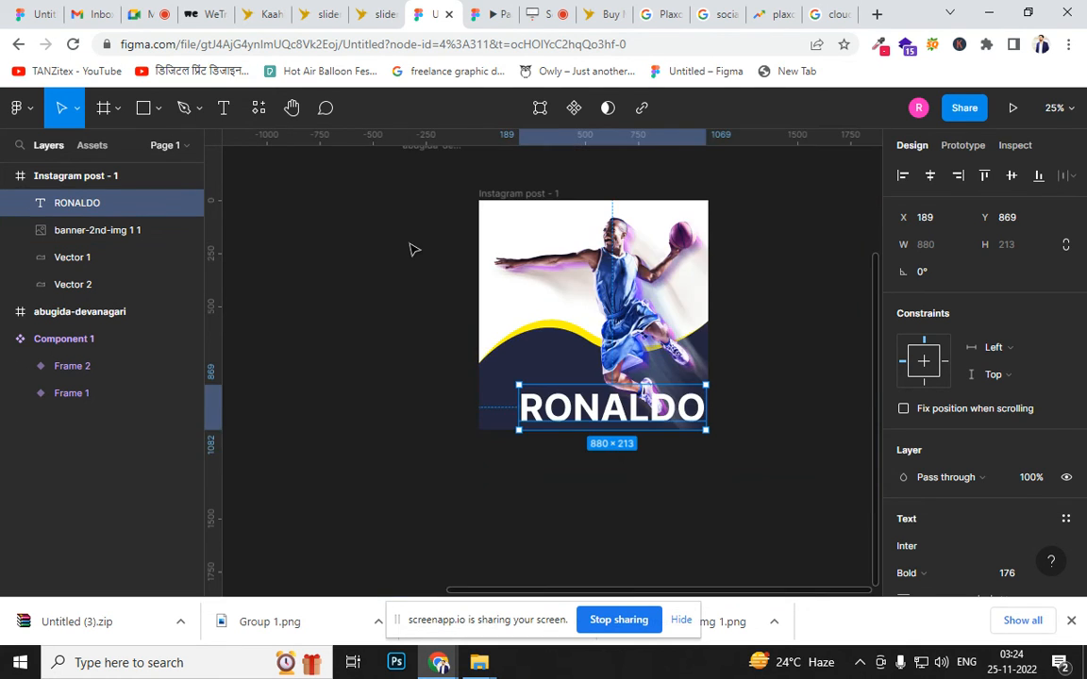
{"action": "left_click_drag", "start_coordinate": [608, 420], "coordinate": [578, 412]}
{"action": "left_click_drag", "start_coordinate": [674, 422], "coordinate": [641, 414]}
{"action": "key", "text": "ctrl+z"}
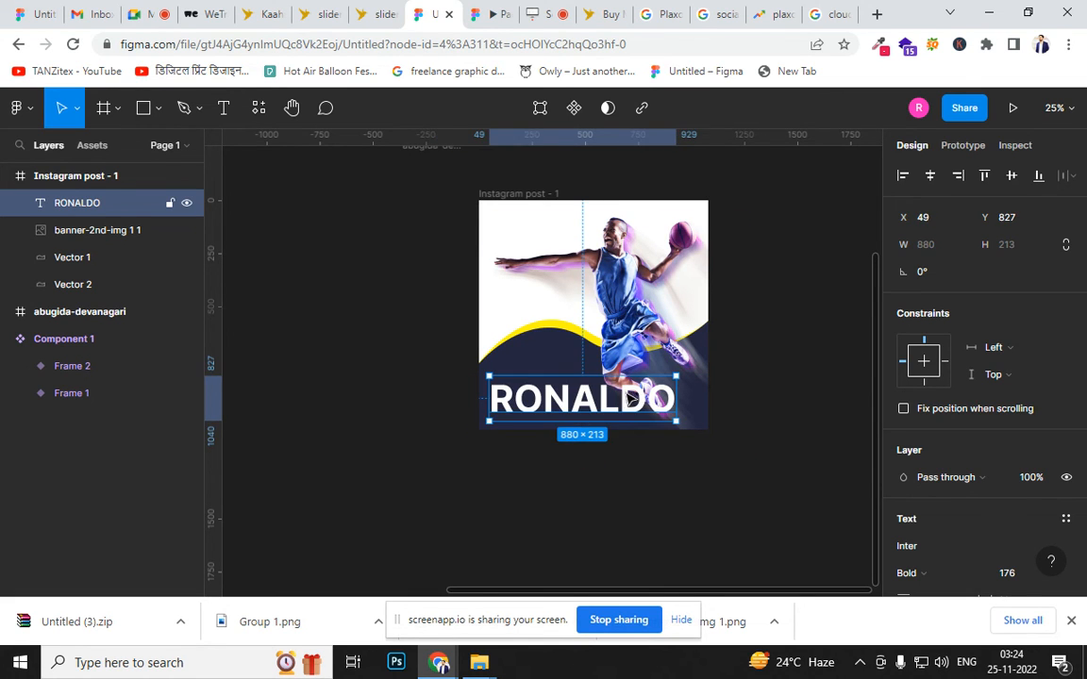
{"action": "key", "text": "ctrl+z"}
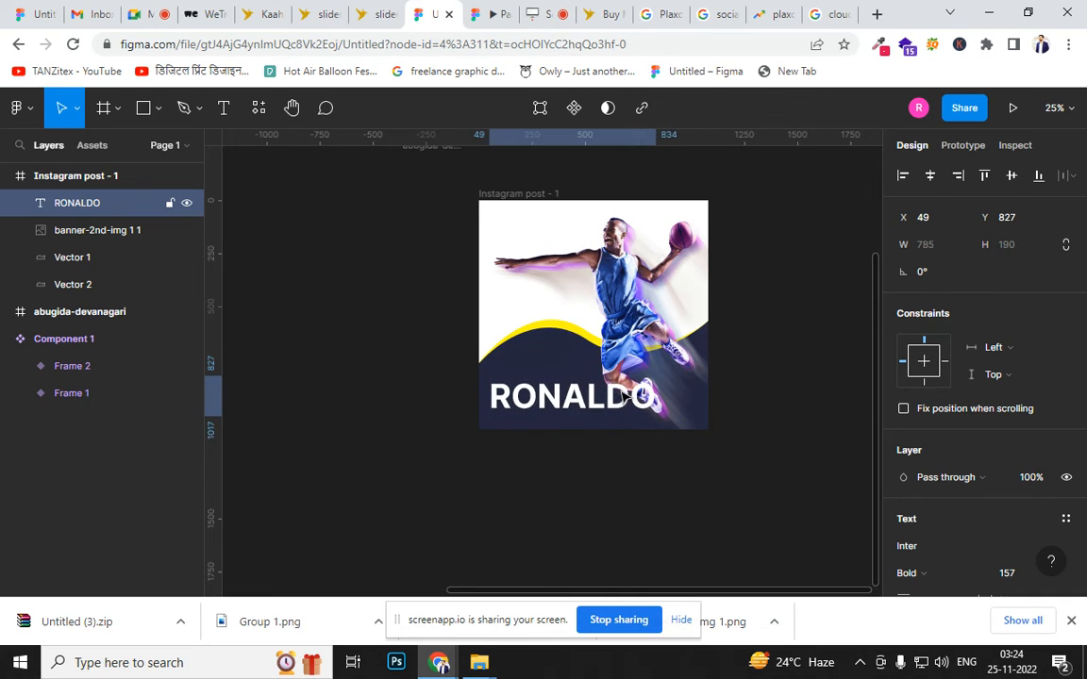
{"action": "key", "text": "ctrl+z"}
{"action": "key", "text": "ctrl+z"}
{"action": "key", "text": "ctrl+z"}
{"action": "key", "text": "ctrl+z"}
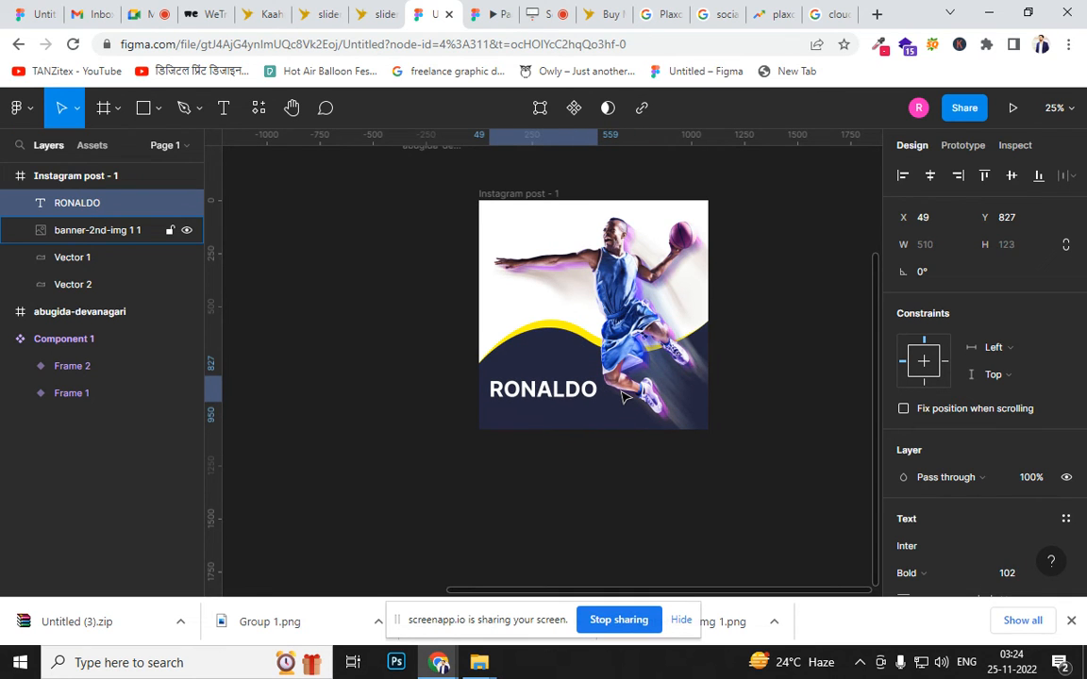
{"action": "key", "text": "ctrl+z"}
{"action": "key", "text": "ctrl+z"}
{"action": "key", "text": "ctrl+z"}
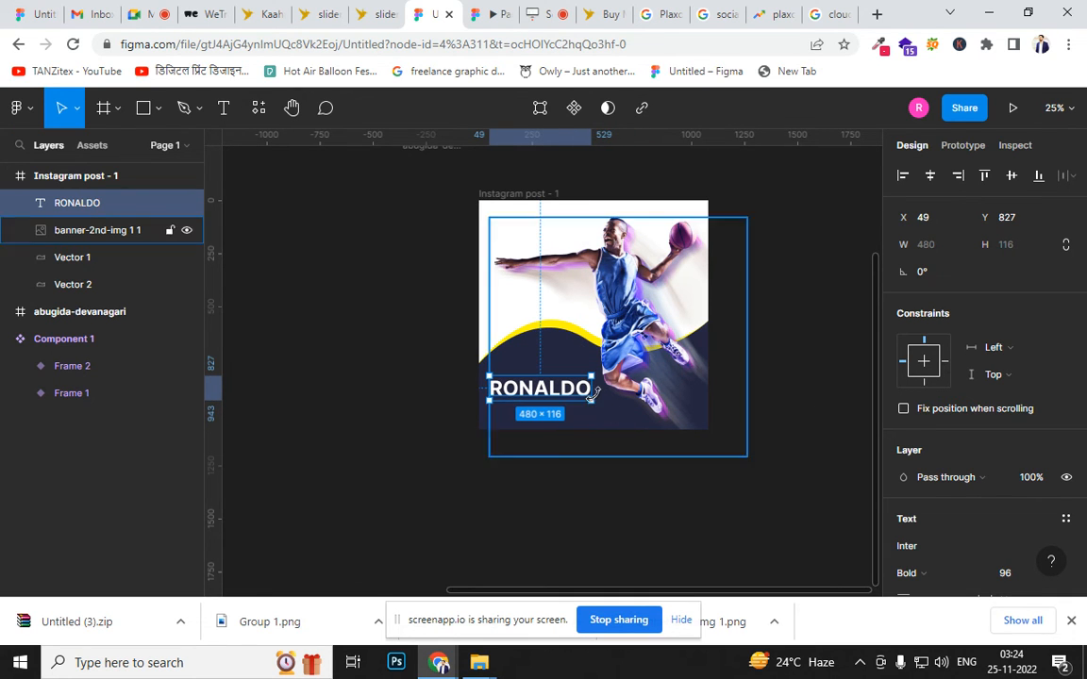
{"action": "mouse_move", "coordinate": [571, 395]}
{"action": "left_mouse_down"}
{"action": "mouse_move", "coordinate": [571, 375]}
{"action": "mouse_move", "coordinate": [572, 385]}
{"action": "left_mouse_up"}
{"action": "key", "text": "ctrl+plus"}
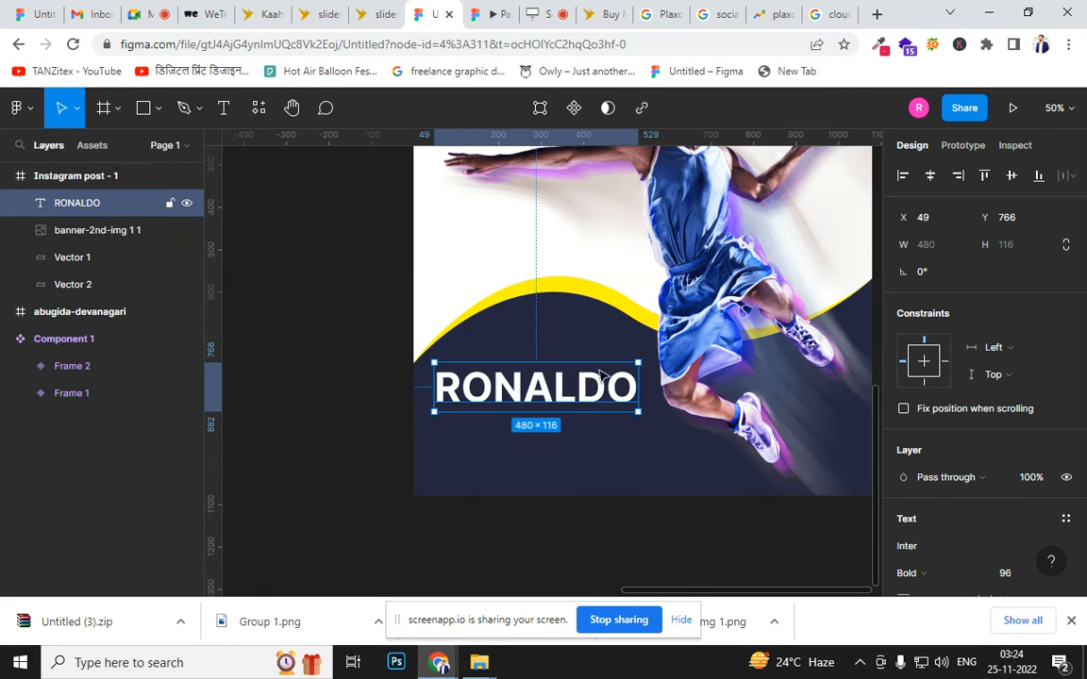
Move the basketball player image further right, away from the RONALDO text
{"action": "left_click", "coordinate": [766, 316]}
{"action": "left_click_drag", "start_coordinate": [766, 315], "coordinate": [773, 316]}
{"action": "left_click_drag", "start_coordinate": [553, 412], "coordinate": [587, 412]}
Move the RONALDO text to X 429, Y 801 and increase its font size to 128
{"action": "left_click", "coordinate": [564, 405]}
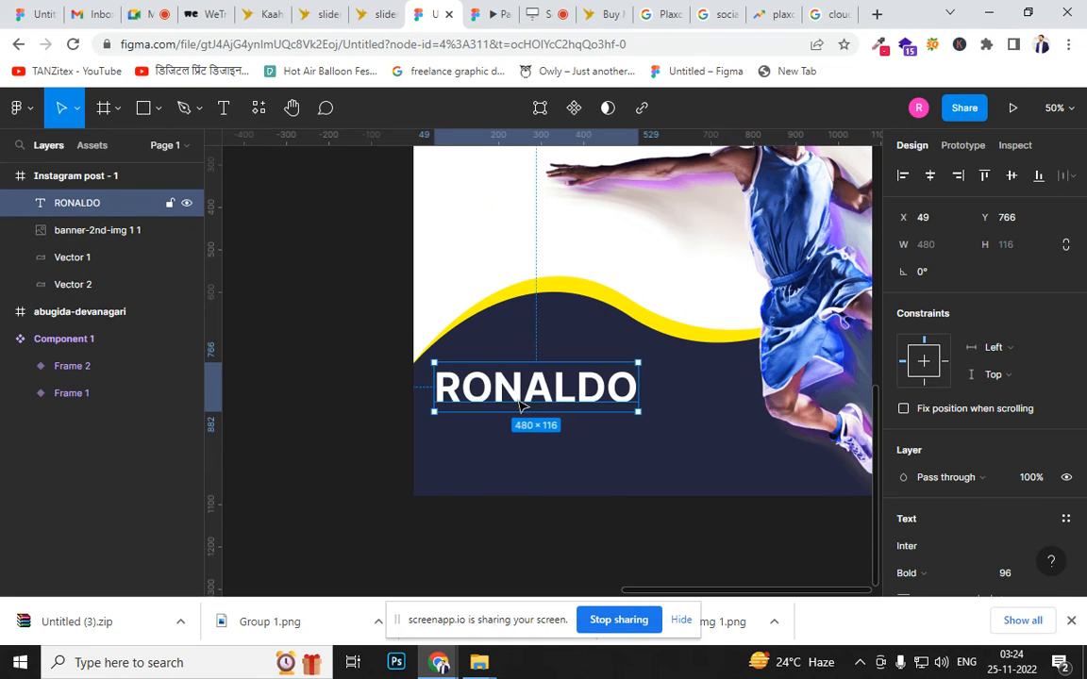
{"action": "left_click_drag", "start_coordinate": [510, 402], "coordinate": [558, 438]}
{"action": "key", "text": "ctrl+z"}
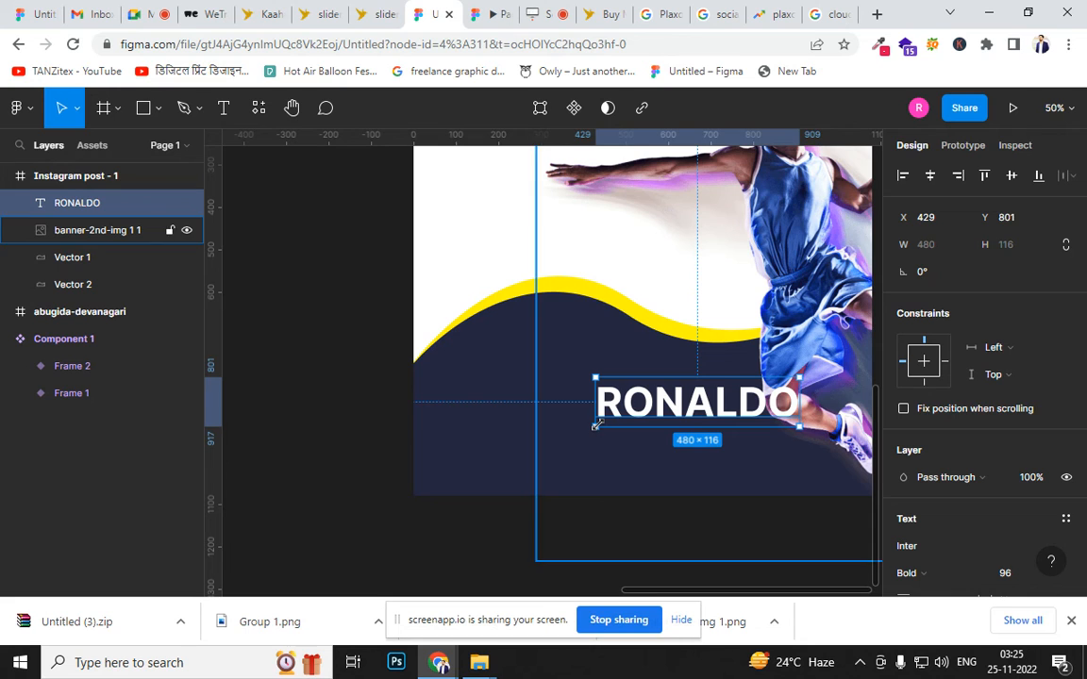
{"action": "key", "text": "ctrl+shift+period"}
{"action": "key", "text": "ctrl+shift+period"}
{"action": "key", "text": "ctrl+shift+period"}
{"action": "key", "text": "ctrl+shift+period"}
{"action": "key", "text": "ctrl+shift+period"}
{"action": "key", "text": "ctrl+shift+period"}
{"action": "key", "text": "ctrl+shift+period"}
{"action": "key", "text": "ctrl+shift+period"}
{"action": "key", "text": "ctrl+shift+period"}
{"action": "key", "text": "ctrl+shift+period"}
{"action": "key", "text": "ctrl+shift+period"}
{"action": "key", "text": "ctrl+shift+period"}
{"action": "key", "text": "ctrl+shift+period"}
{"action": "key", "text": "ctrl+shift+period"}
{"action": "key", "text": "ctrl+shift+period"}
{"action": "key", "text": "ctrl+shift+period"}
{"action": "key", "text": "ctrl+shift+period"}
{"action": "key", "text": "ctrl+shift+period"}
{"action": "key", "text": "ctrl+shift+period"}
{"action": "key", "text": "ctrl+shift+period"}
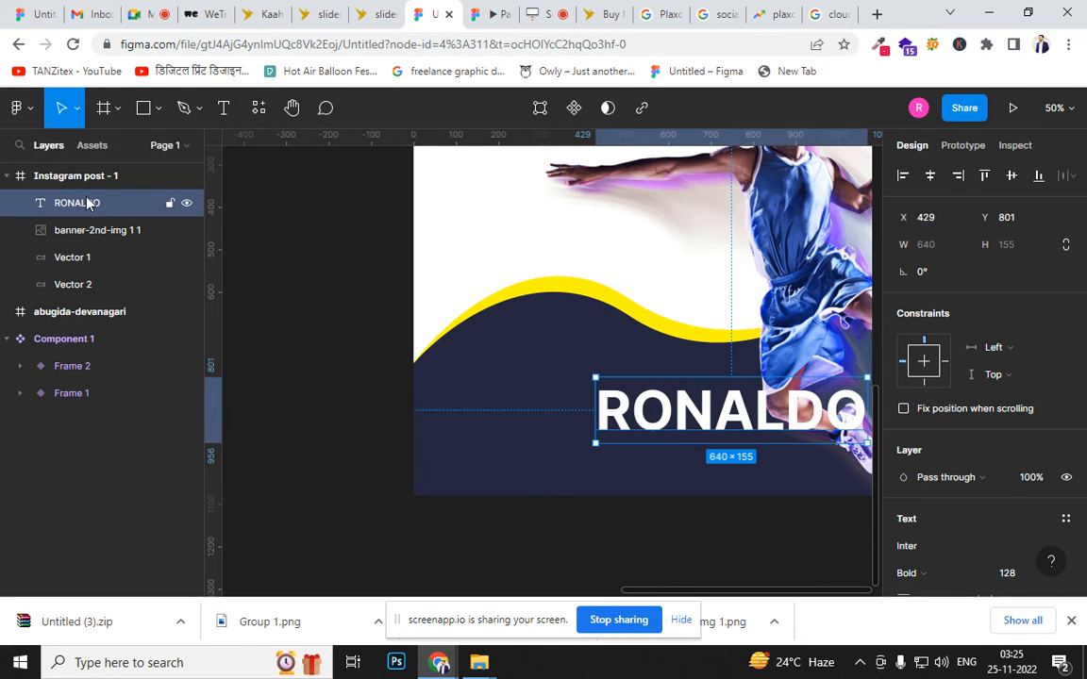
Put the RONALDO text layer behind the basketball player image and reposition the image to X 169, Y 84
{"action": "left_click_drag", "start_coordinate": [94, 200], "coordinate": [89, 226]}
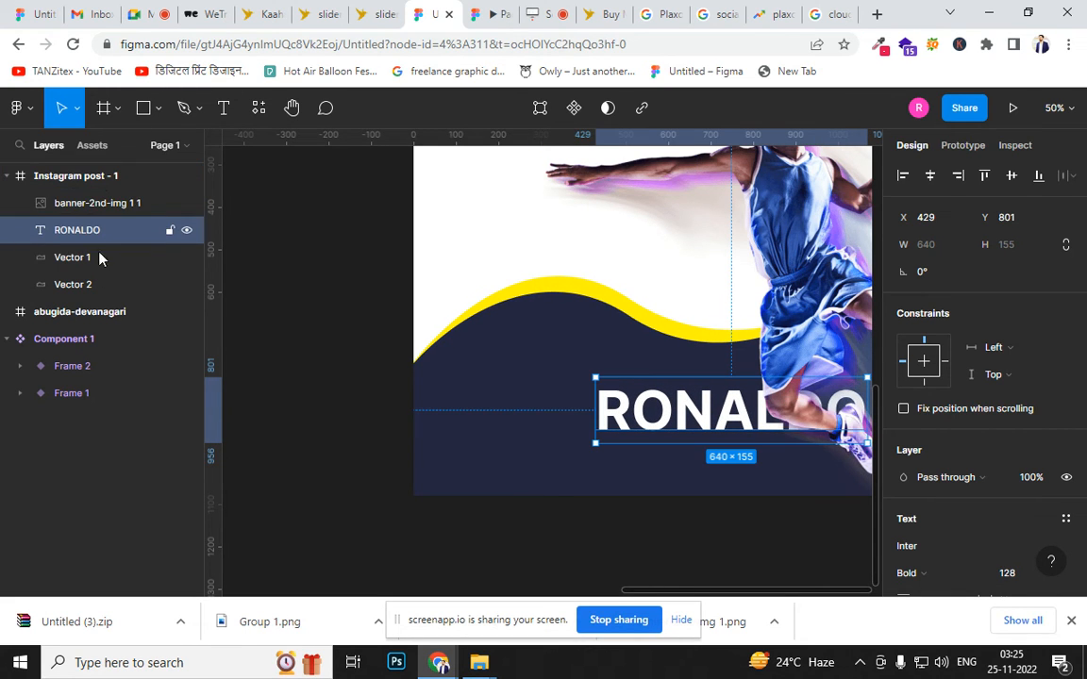
{"action": "left_click", "coordinate": [440, 526]}
{"action": "left_click_drag", "start_coordinate": [540, 534], "coordinate": [488, 556]}
{"action": "left_click", "coordinate": [528, 437]}
{"action": "left_click_drag", "start_coordinate": [527, 437], "coordinate": [565, 435]}
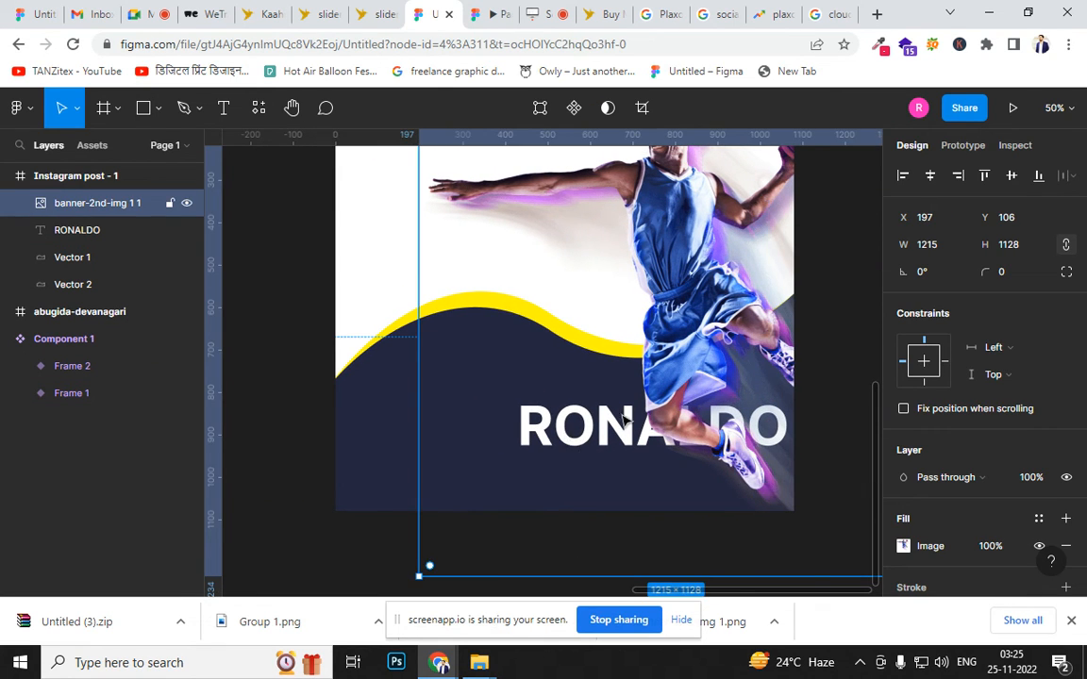
{"action": "left_click_drag", "start_coordinate": [710, 384], "coordinate": [666, 418]}
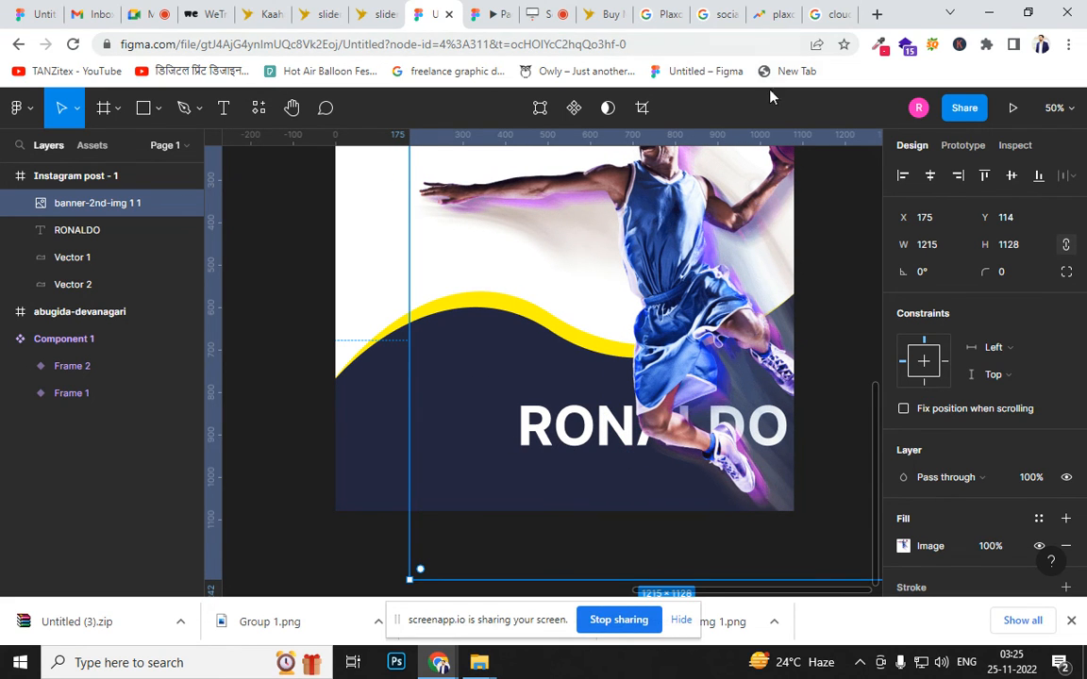
{"action": "mouse_move", "coordinate": [703, 318]}
{"action": "left_mouse_down"}
{"action": "mouse_move", "coordinate": [705, 344]}
{"action": "mouse_move", "coordinate": [707, 305]}
{"action": "mouse_move", "coordinate": [679, 303]}
{"action": "mouse_move", "coordinate": [692, 310]}
{"action": "left_mouse_up"}
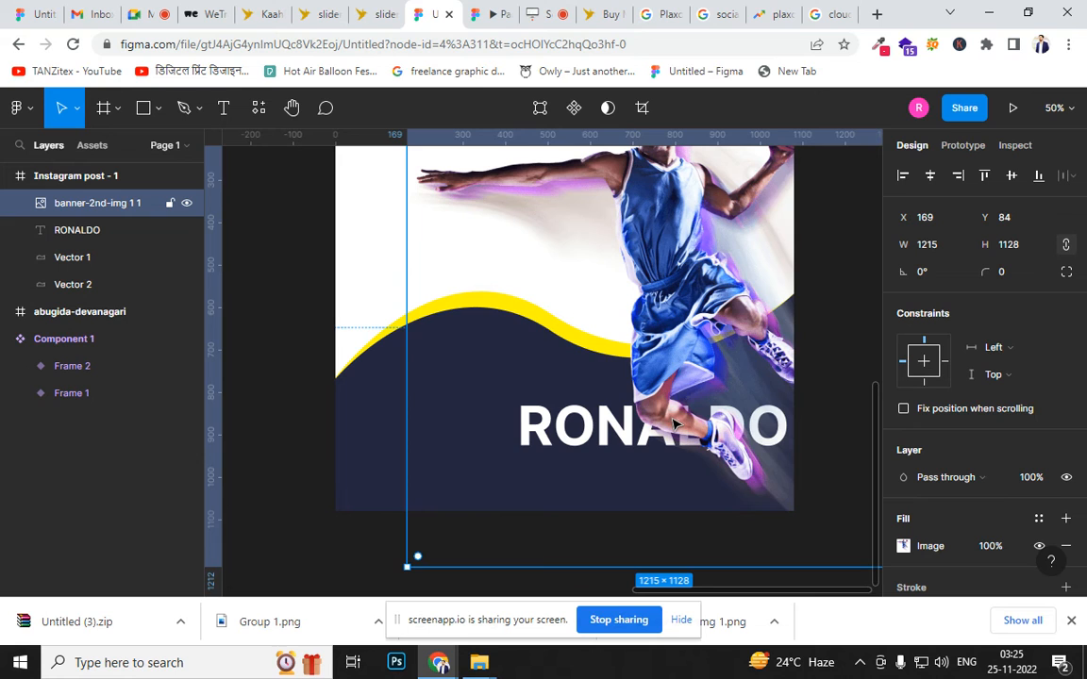
{"action": "key", "text": "minus"}
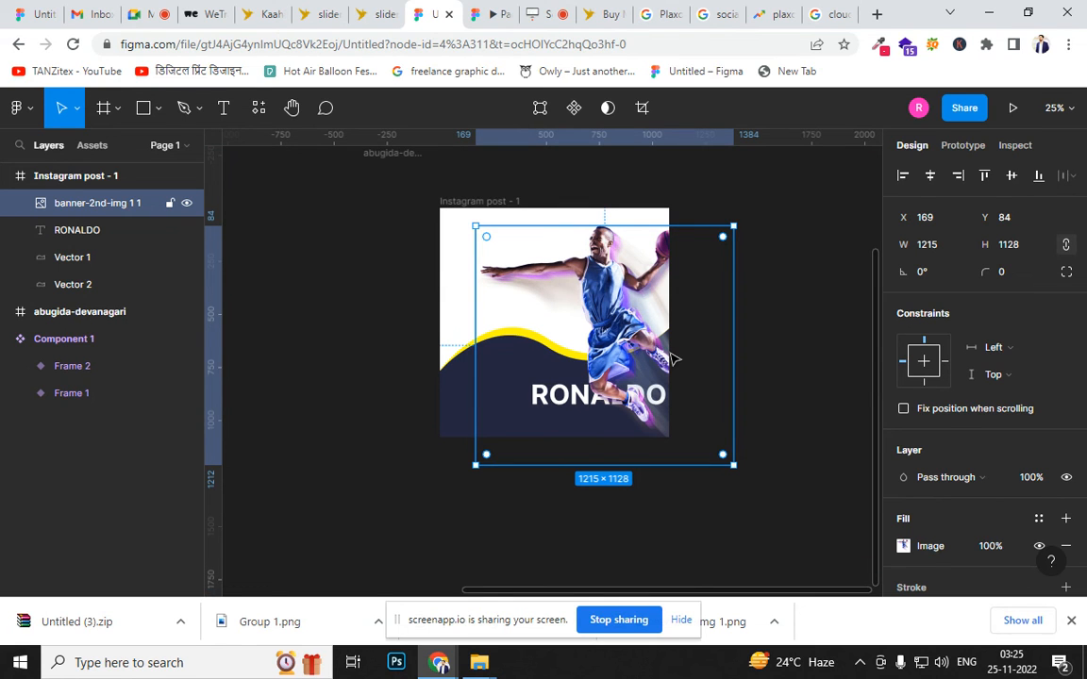
Increase the RONALDO text's font size to 193
{"action": "left_click", "coordinate": [72, 232]}
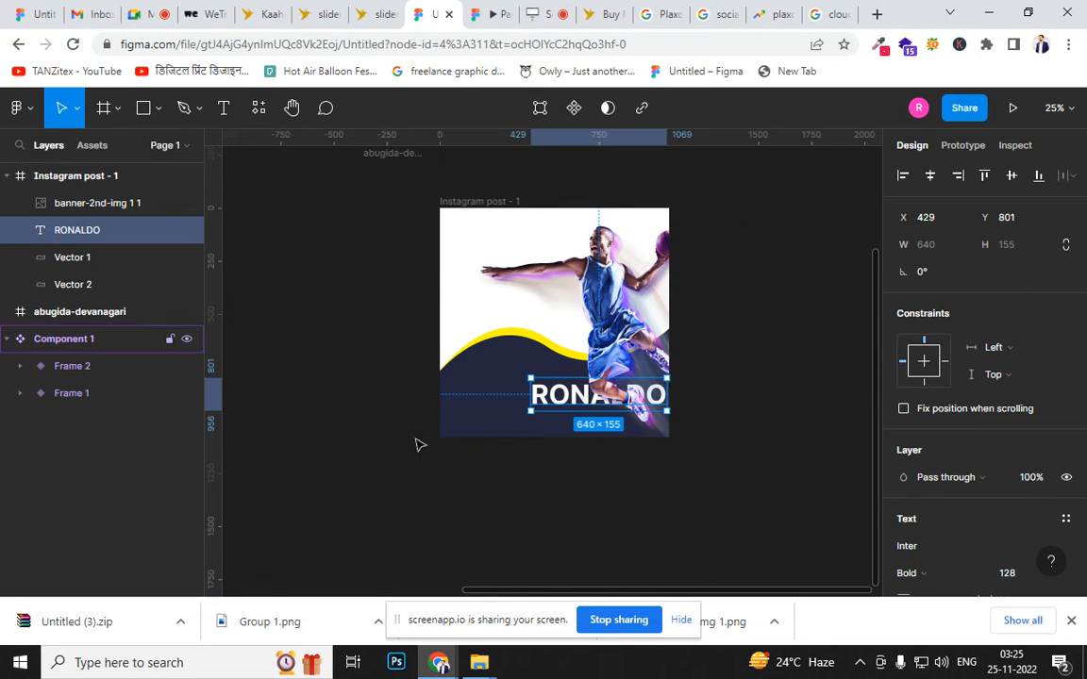
{"action": "key", "text": "ctrl+shift+period"}
{"action": "key", "text": "ctrl+shift+period"}
{"action": "key", "text": "ctrl+shift+period"}
{"action": "key", "text": "ctrl+shift+period"}
{"action": "key", "text": "ctrl+shift+period"}
{"action": "key", "text": "ctrl+shift+period"}
{"action": "key", "text": "ctrl+shift+period"}
{"action": "key", "text": "ctrl+shift+period"}
{"action": "key", "text": "ctrl+shift+period"}
{"action": "key", "text": "ctrl+shift+period"}
{"action": "key", "text": "ctrl+shift+period"}
{"action": "key", "text": "ctrl+shift+period"}
{"action": "key", "text": "ctrl+shift+period"}
{"action": "key", "text": "ctrl+shift+period"}
{"action": "key", "text": "ctrl+shift+period"}
{"action": "key", "text": "ctrl+shift+period"}
{"action": "key", "text": "ctrl+shift+period"}
{"action": "key", "text": "ctrl+shift+period"}
{"action": "key", "text": "ctrl+shift+period"}
{"action": "key", "text": "ctrl+shift+period"}
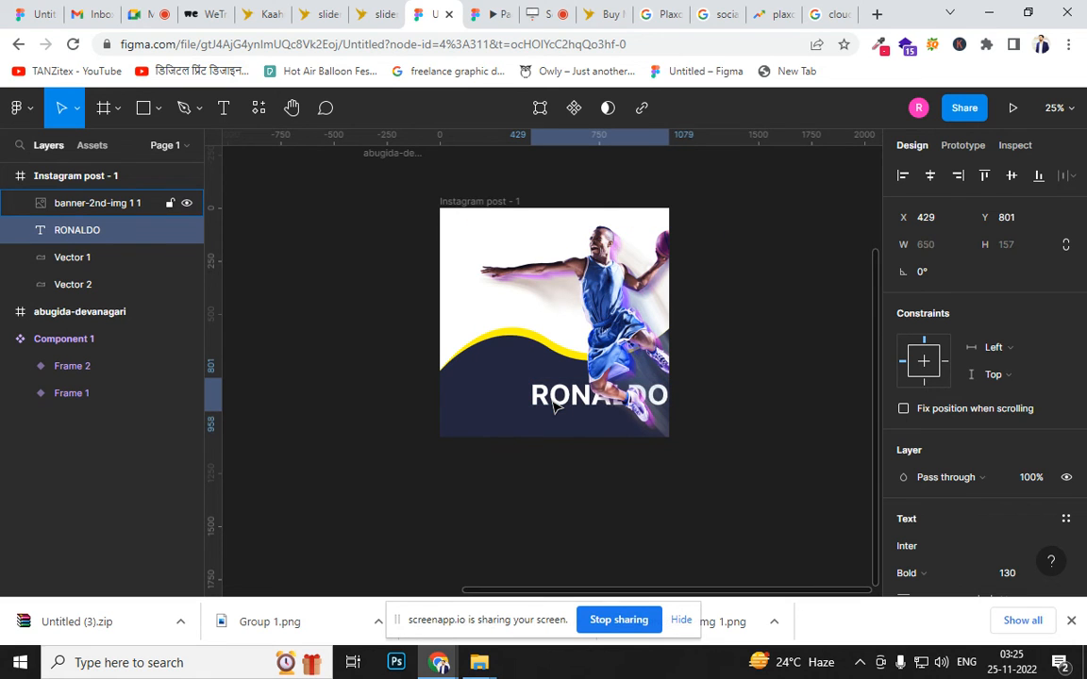
{"action": "key", "text": "ctrl+shift+period"}
{"action": "key", "text": "ctrl+shift+period"}
{"action": "key", "text": "ctrl+shift+period"}
{"action": "key", "text": "ctrl+shift+period"}
{"action": "key", "text": "ctrl+shift+period"}
{"action": "key", "text": "ctrl+shift+period"}
{"action": "key", "text": "ctrl+shift+period"}
{"action": "key", "text": "ctrl+shift+period"}
{"action": "key", "text": "ctrl+shift+period"}
{"action": "key", "text": "ctrl+shift+period"}
{"action": "key", "text": "ctrl+shift+period"}
{"action": "key", "text": "ctrl+shift+period"}
{"action": "key", "text": "ctrl+shift+period"}
{"action": "key", "text": "ctrl+shift+period"}
{"action": "key", "text": "ctrl+shift+period"}
{"action": "key", "text": "ctrl+shift+period"}
{"action": "key", "text": "ctrl+shift+period"}
{"action": "key", "text": "ctrl+shift+period"}
{"action": "key", "text": "ctrl+shift+period"}
{"action": "key", "text": "ctrl+shift+period"}
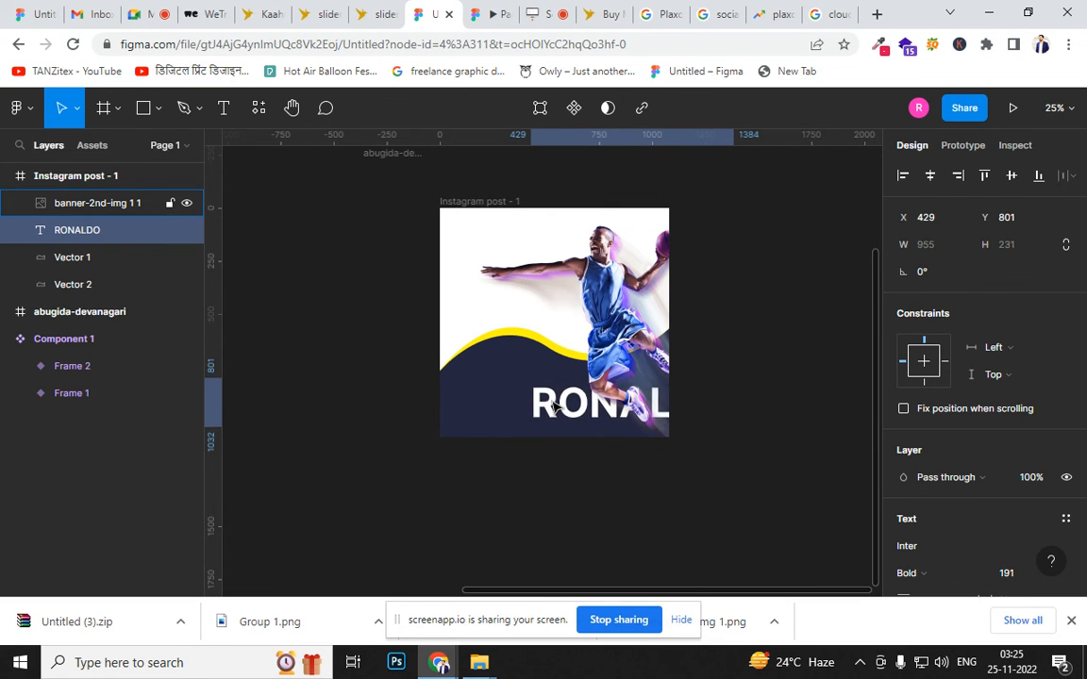
Nudge the enlarged RONALDO text left and slightly up to X 69, Y 781 so the whole word fits in the frame
{"action": "key", "text": "shift+Left"}
{"action": "key", "text": "shift+Left"}
{"action": "key", "text": "shift+Left"}
{"action": "key", "text": "shift+Left"}
{"action": "key", "text": "shift+Left"}
{"action": "key", "text": "shift+Left"}
{"action": "key", "text": "shift+Left"}
{"action": "key", "text": "shift+Left"}
{"action": "key", "text": "shift+Left"}
{"action": "key", "text": "shift+Left"}
{"action": "key", "text": "shift+Left"}
{"action": "key", "text": "shift+Left"}
{"action": "key", "text": "shift+Left"}
{"action": "key", "text": "shift+Left"}
{"action": "key", "text": "shift+Left"}
{"action": "key", "text": "shift+Up"}
{"action": "key", "text": "shift+Left"}
{"action": "key", "text": "shift+Left"}
{"action": "key", "text": "shift+Left"}
{"action": "key", "text": "shift+Left"}
{"action": "key", "text": "shift+Left"}
{"action": "key", "text": "shift+Left"}
{"action": "key", "text": "shift+Left"}
{"action": "key", "text": "shift+Left"}
{"action": "key", "text": "shift+Left"}
{"action": "key", "text": "shift+Left"}
{"action": "key", "text": "shift+Left"}
{"action": "key", "text": "shift+Left"}
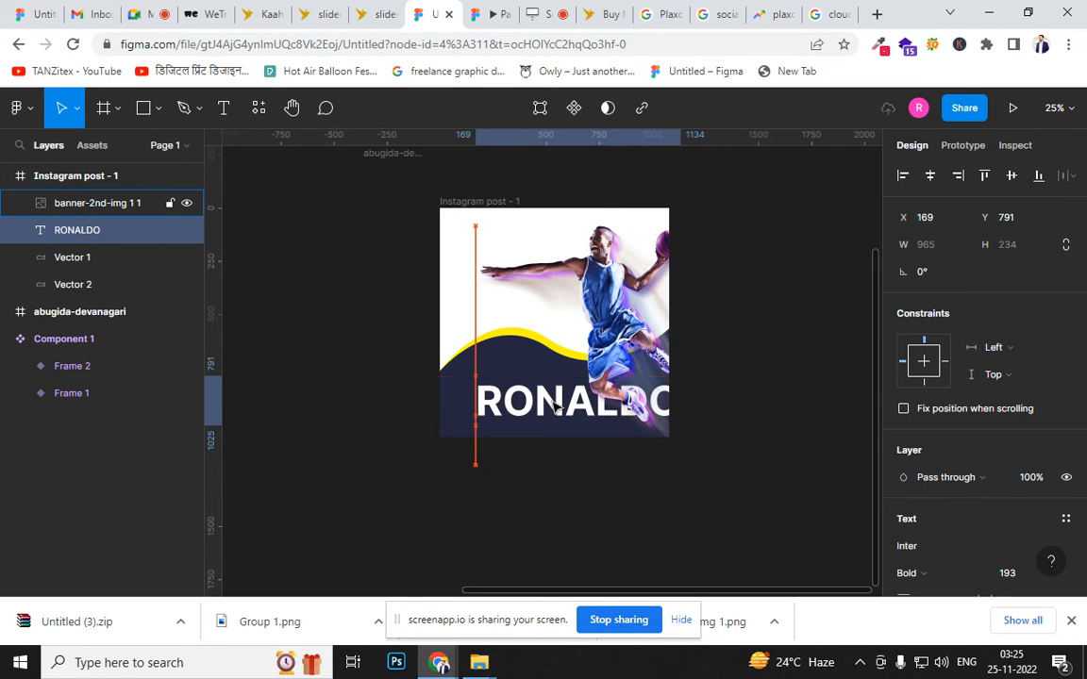
{"action": "key", "text": "shift+Up"}
{"action": "key", "text": "shift+Left"}
{"action": "key", "text": "shift+Left"}
{"action": "key", "text": "shift+Left"}
{"action": "key", "text": "shift+Left"}
{"action": "key", "text": "shift+Left"}
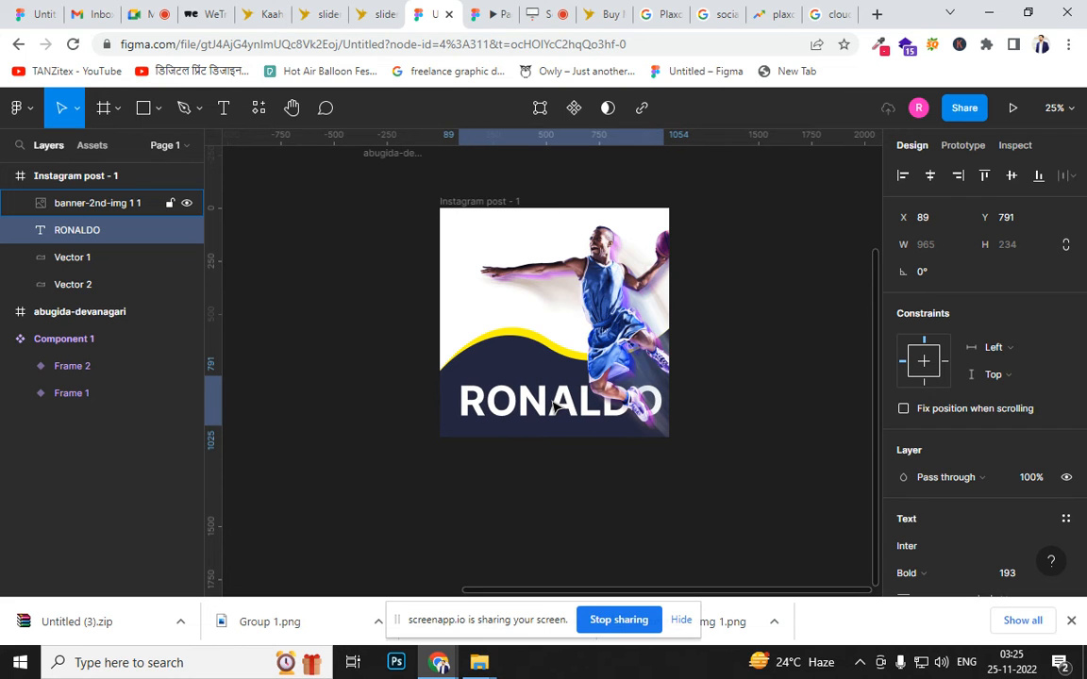
{"action": "key", "text": "shift+Left"}
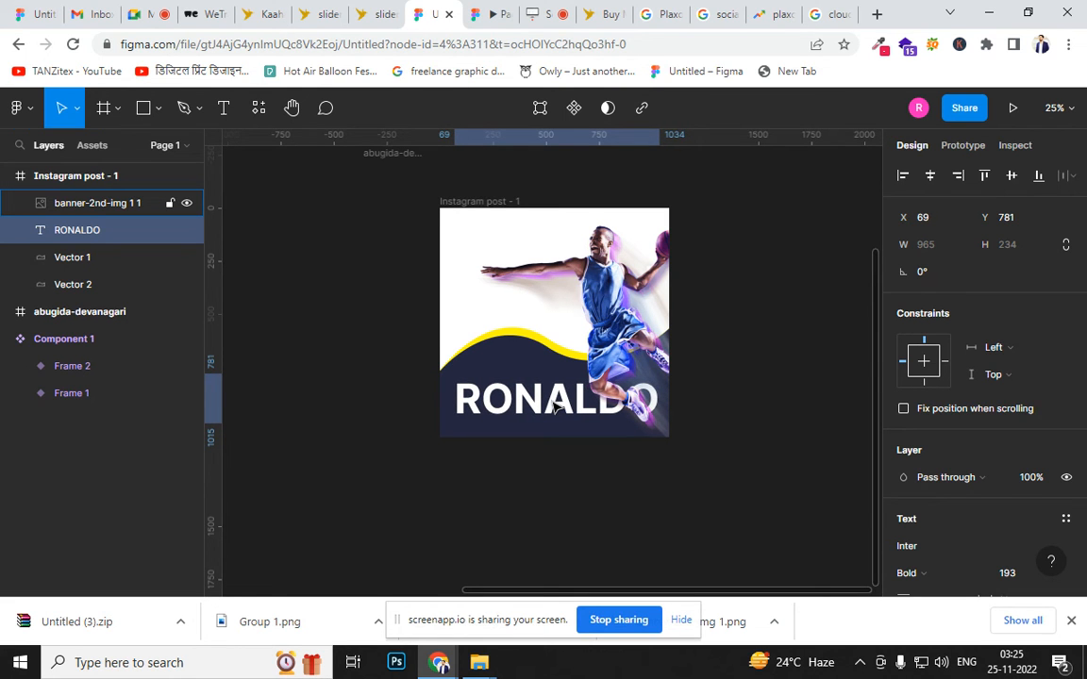
Duplicate the basketball player image in place and draw a rectangle about 1240 × 824 over the upper part of the copy
{"action": "key", "text": "shift+0"}
{"action": "left_click_drag", "start_coordinate": [599, 397], "coordinate": [430, 238]}
{"action": "left_click", "coordinate": [609, 271]}
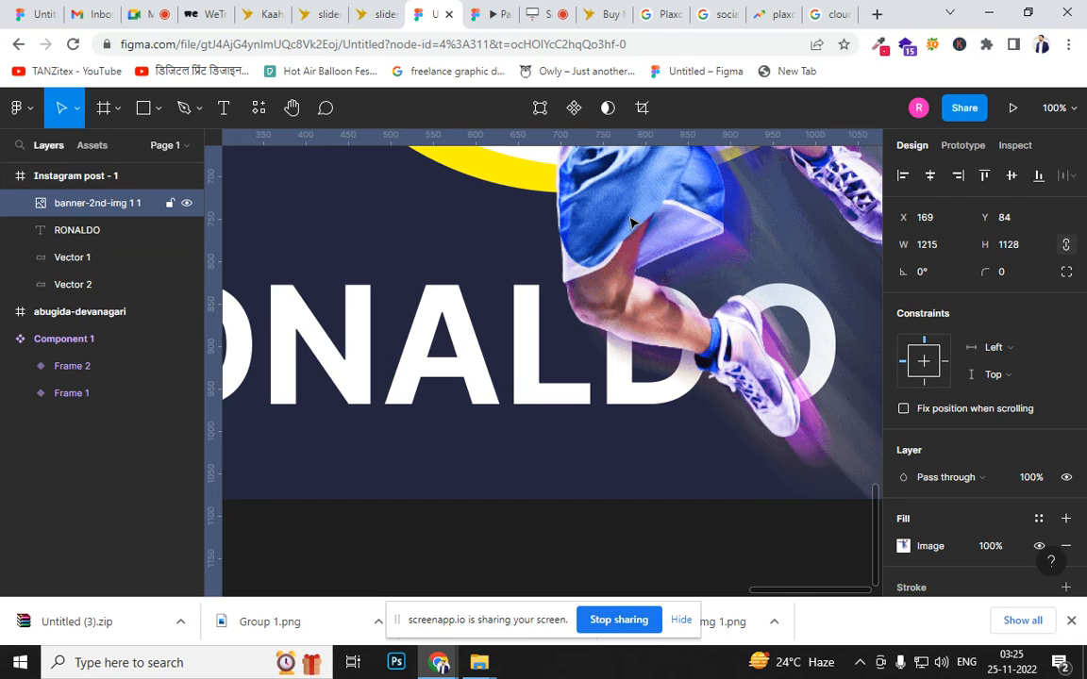
{"action": "key", "text": "minus"}
{"action": "key", "text": "minus"}
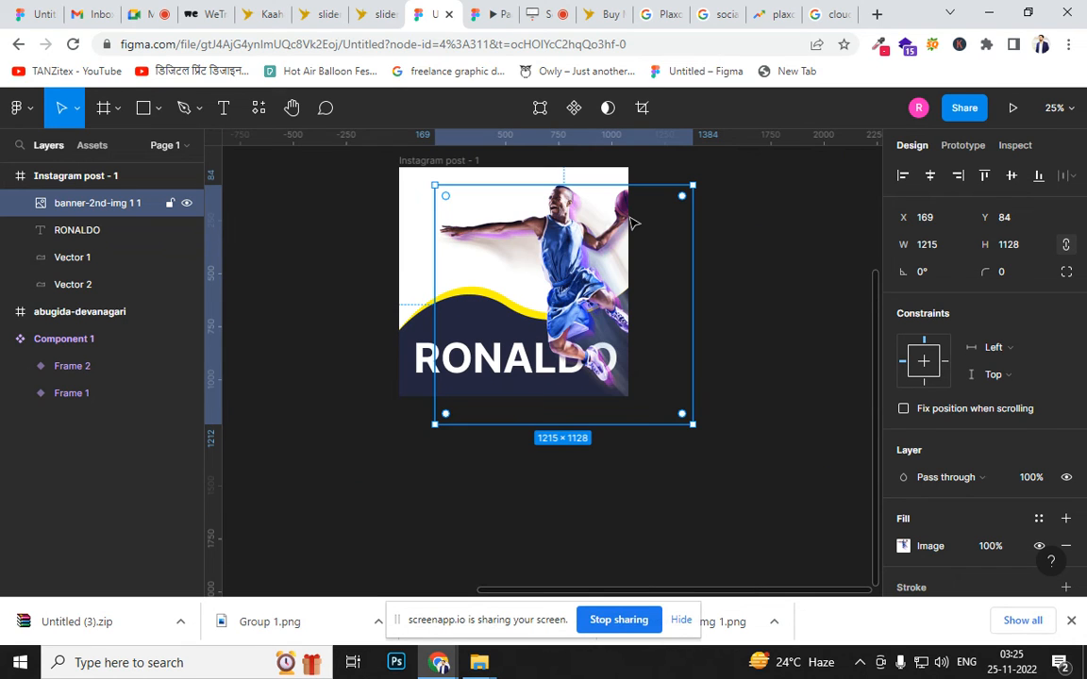
{"action": "key", "text": "ctrl+d"}
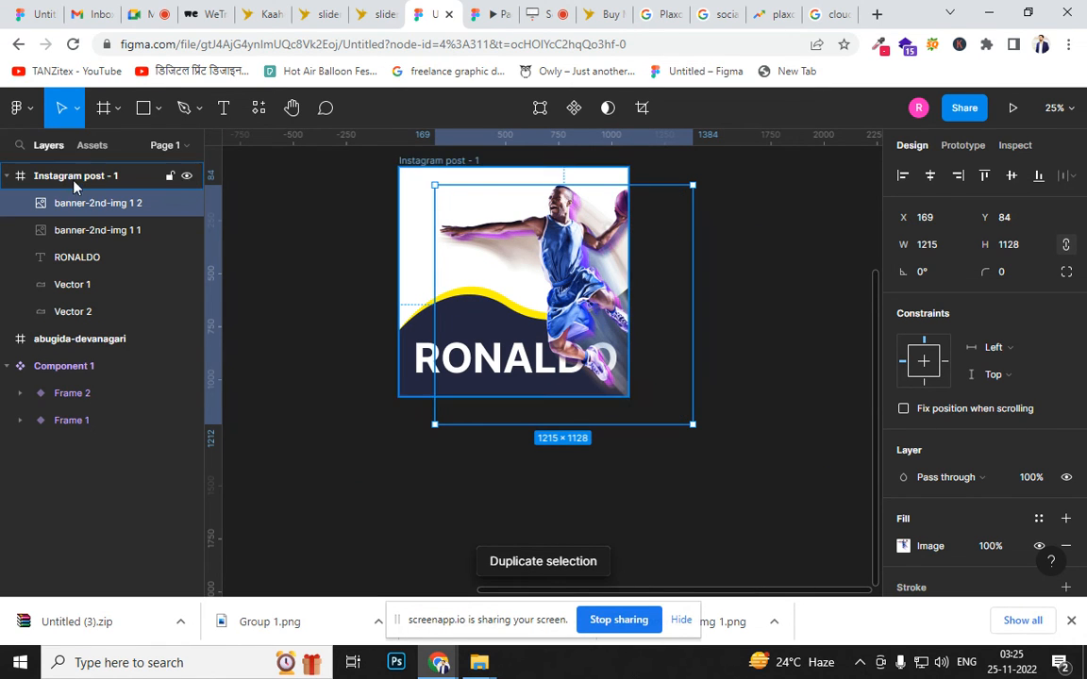
{"action": "left_click", "coordinate": [139, 108]}
{"action": "left_click_drag", "start_coordinate": [412, 166], "coordinate": [677, 350]}
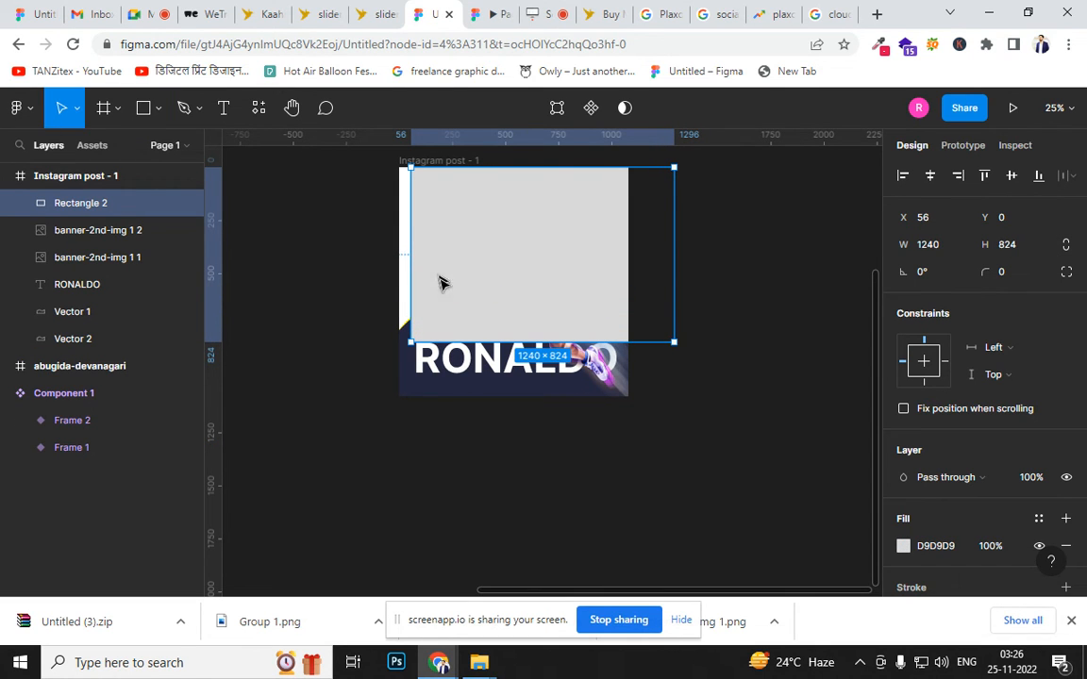
Try to mask the rectangle together with the player image copy while the rectangle lies on top
{"action": "left_click", "coordinate": [597, 370], "text": "shift"}
{"action": "right_click", "coordinate": [585, 368]}
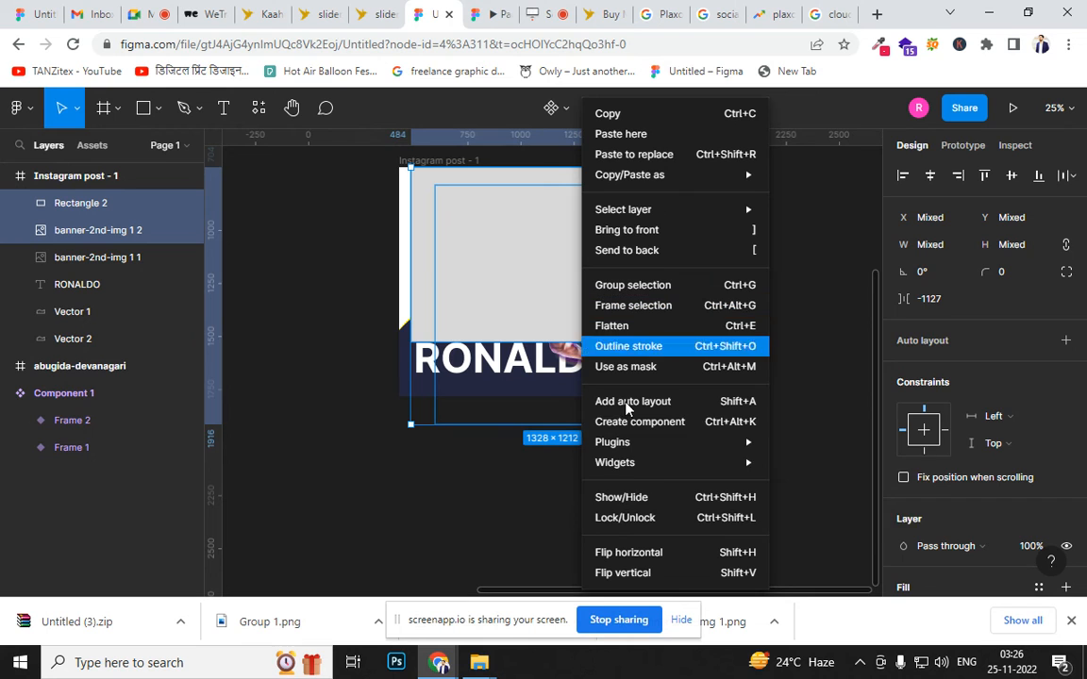
{"action": "left_click", "coordinate": [670, 368]}
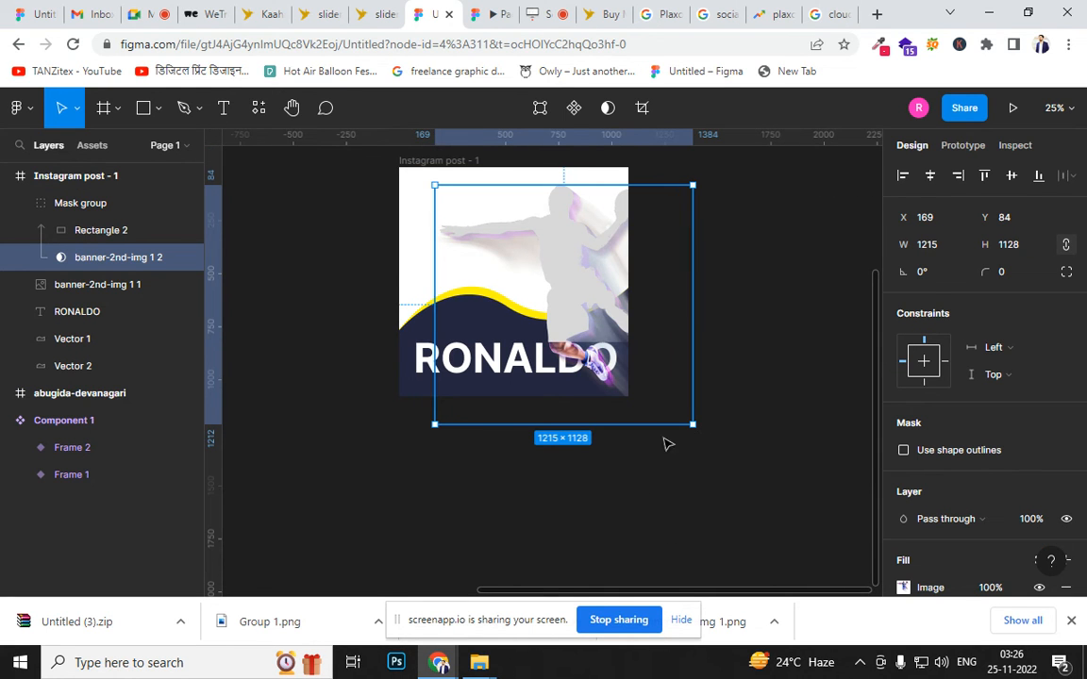
{"action": "key", "text": "ctrl+z"}
Bring the player image copy above Rectangle 2 and use the rectangle as its mask
{"action": "left_click", "coordinate": [85, 232]}
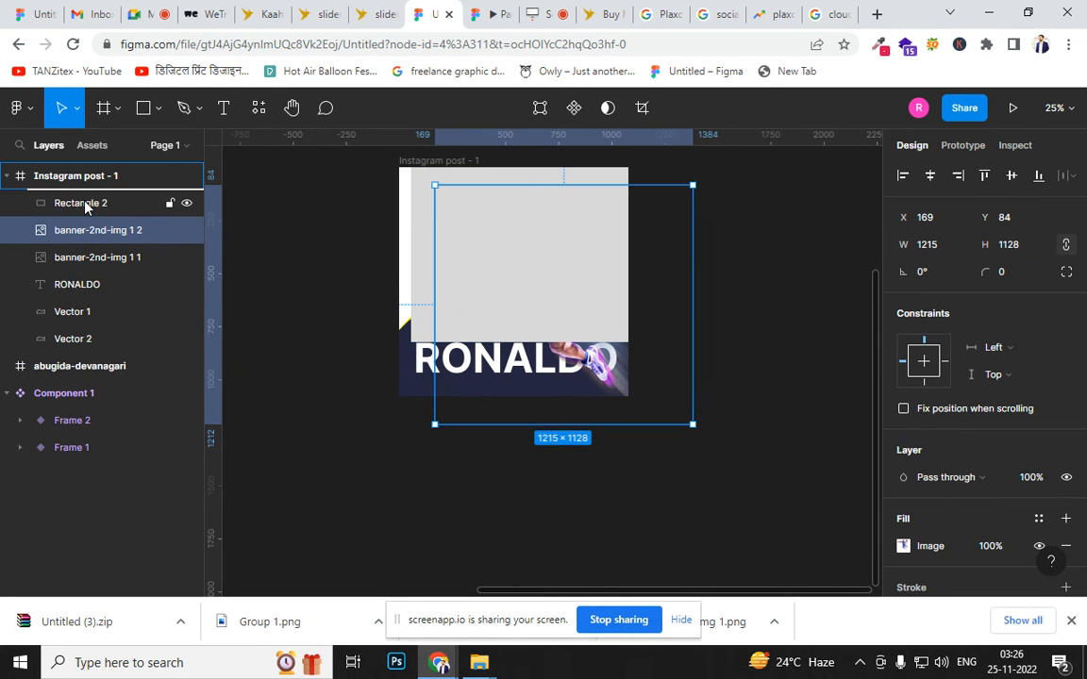
{"action": "key", "text": "ctrl+bracketright"}
{"action": "left_click", "coordinate": [85, 230], "text": "shift"}
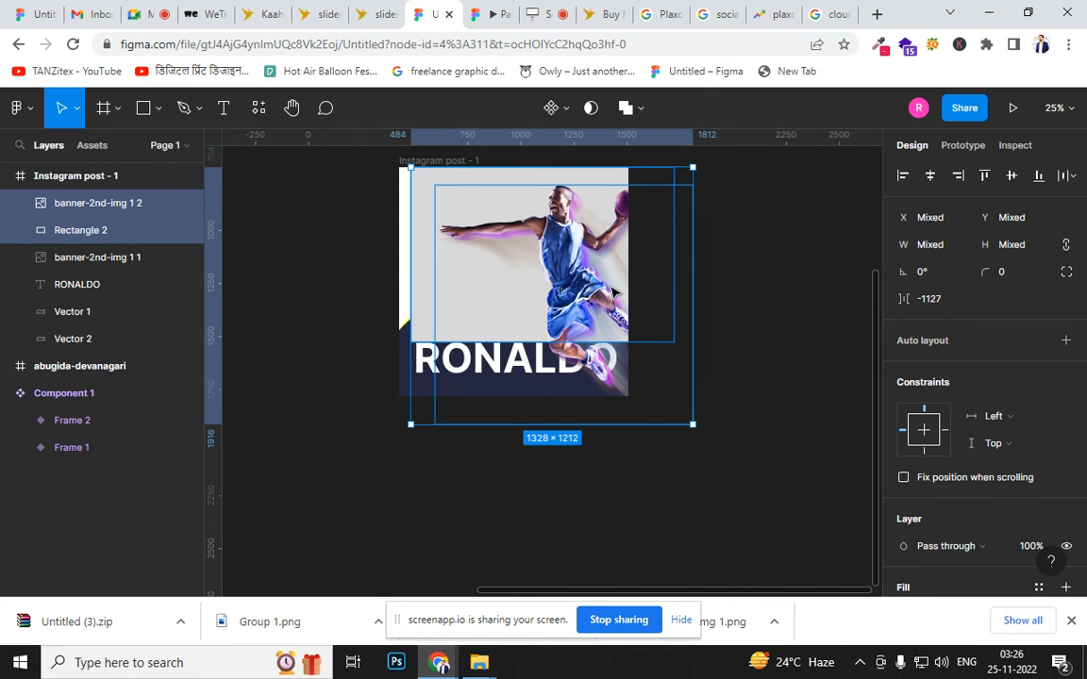
{"action": "right_click", "coordinate": [555, 284]}
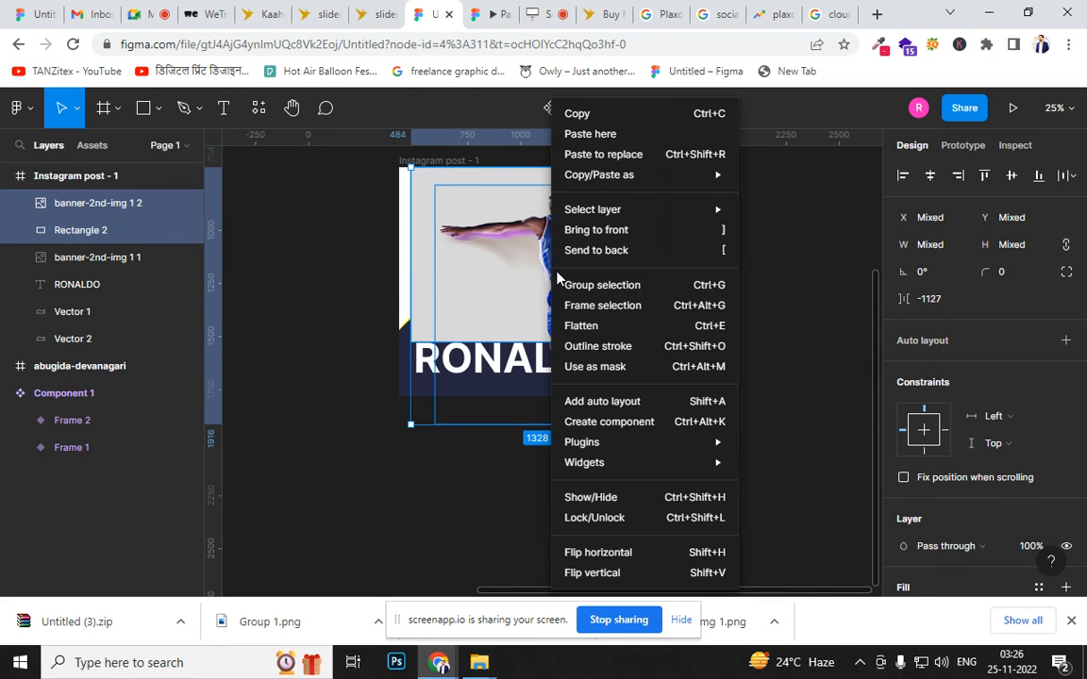
{"action": "left_click", "coordinate": [642, 377]}
{"action": "left_click", "coordinate": [714, 456]}
{"action": "left_click", "coordinate": [604, 385]}
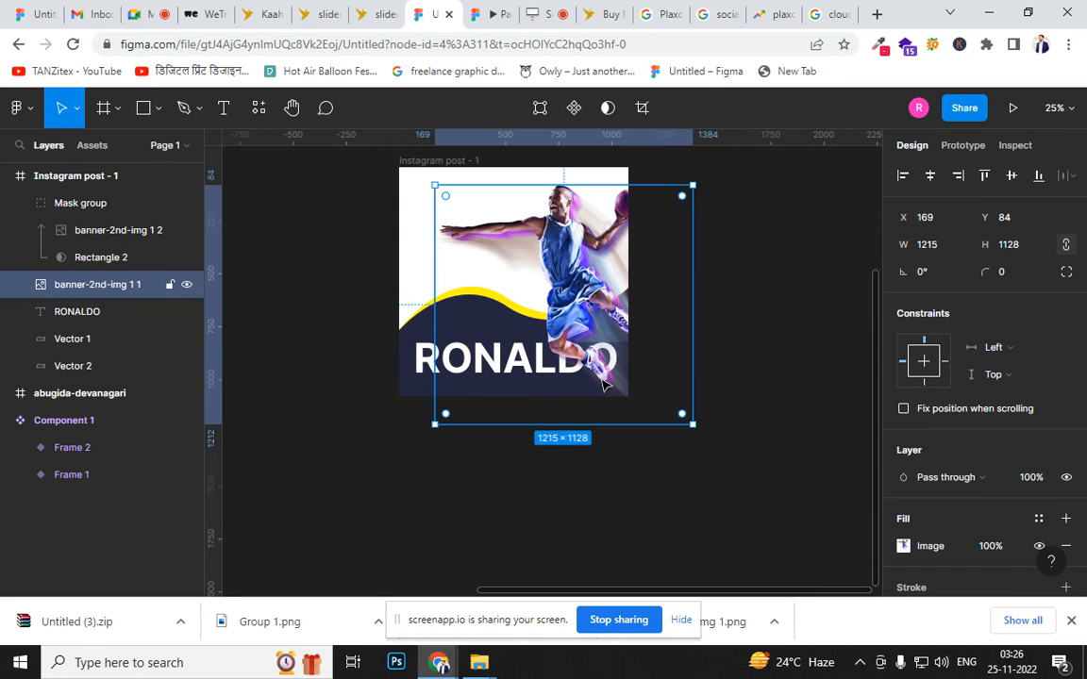
Set the blend mode of the original player image, banner-2nd-img 1 1, to Multiply
{"action": "left_click_drag", "start_coordinate": [603, 385], "coordinate": [469, 388]}
{"action": "key", "text": "ctrl+z"}
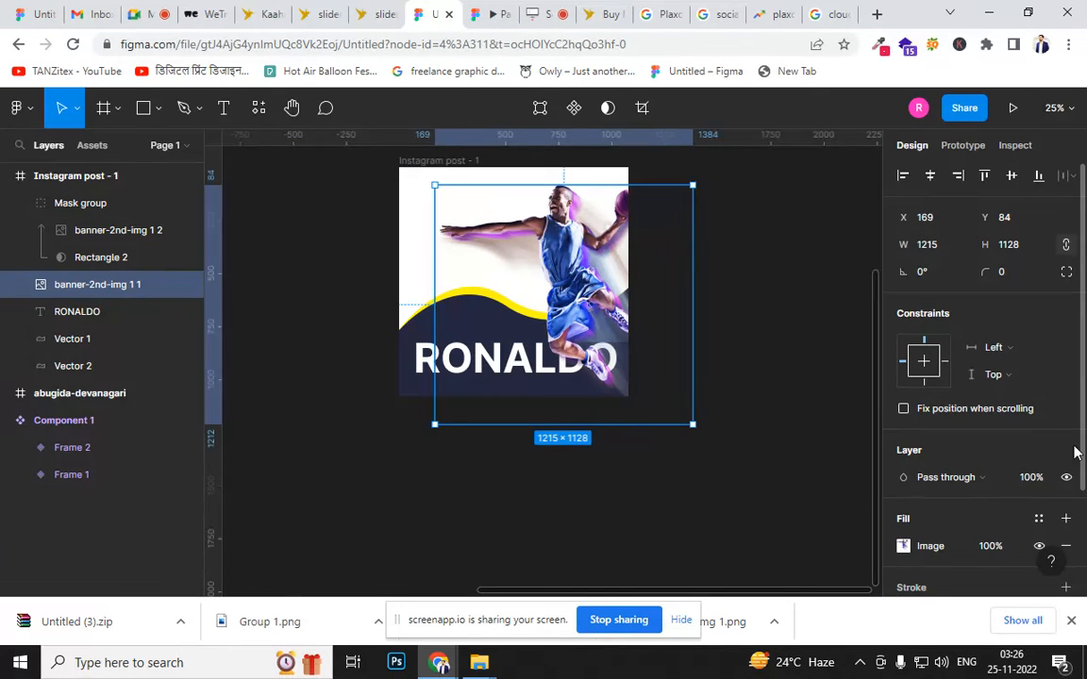
{"action": "left_click", "coordinate": [981, 477]}
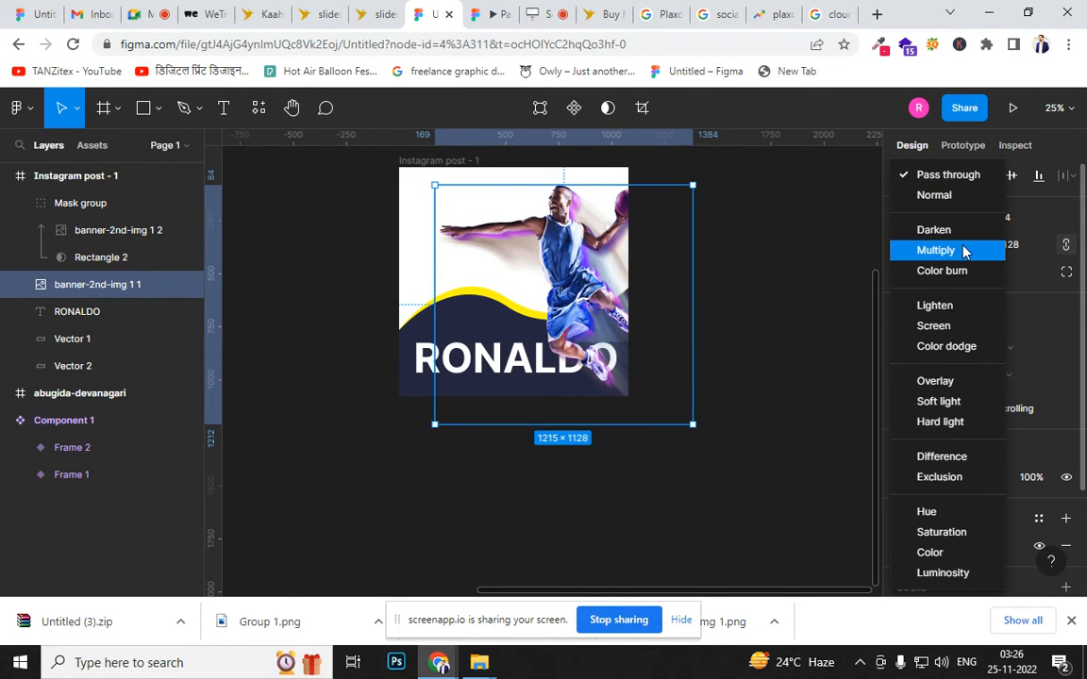
{"action": "left_click", "coordinate": [963, 250]}
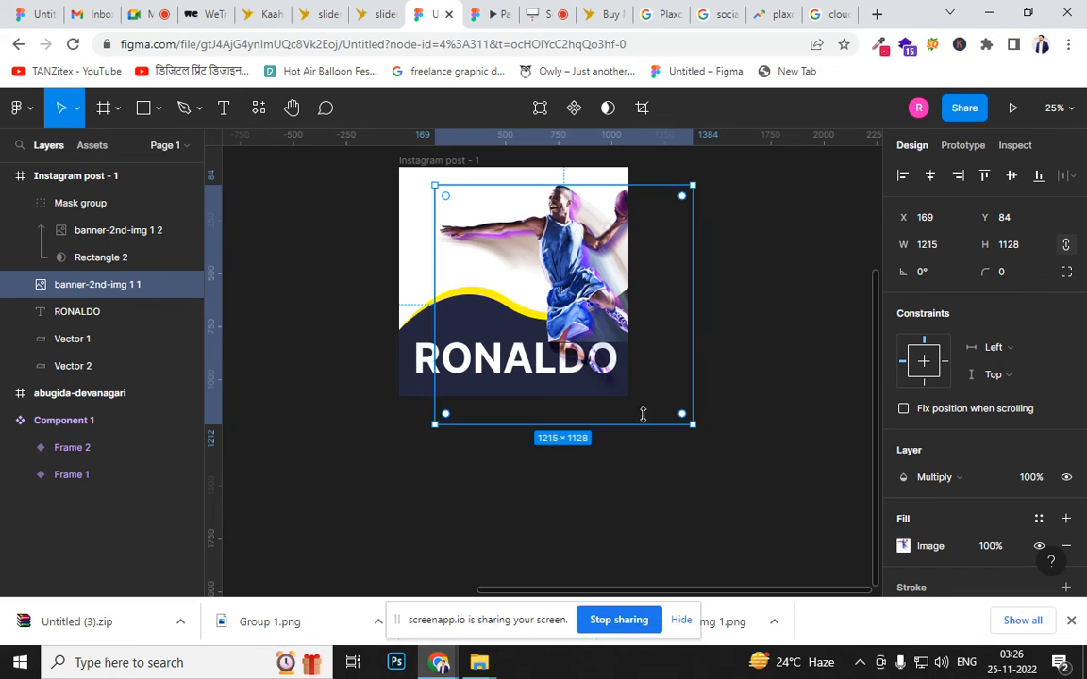
{"action": "scroll", "coordinate": [559, 377], "scroll_direction": "up", "scroll_amount": 5}
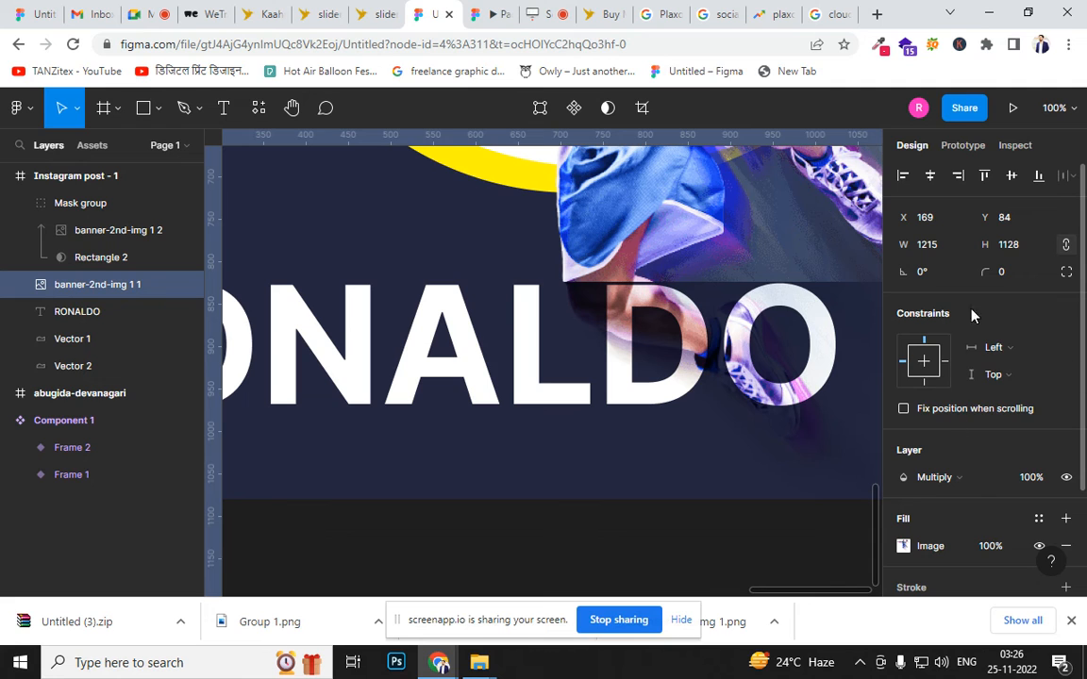
Try the Screen and Hard light blend modes on the original player image
{"action": "left_click", "coordinate": [970, 482]}
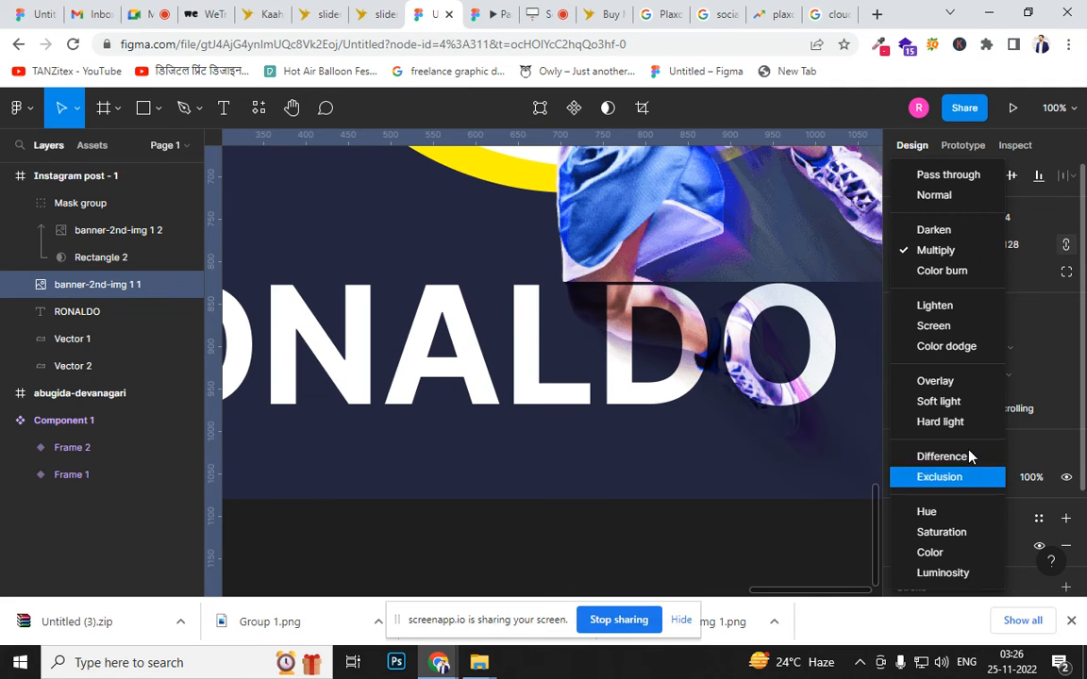
{"action": "left_click", "coordinate": [951, 332]}
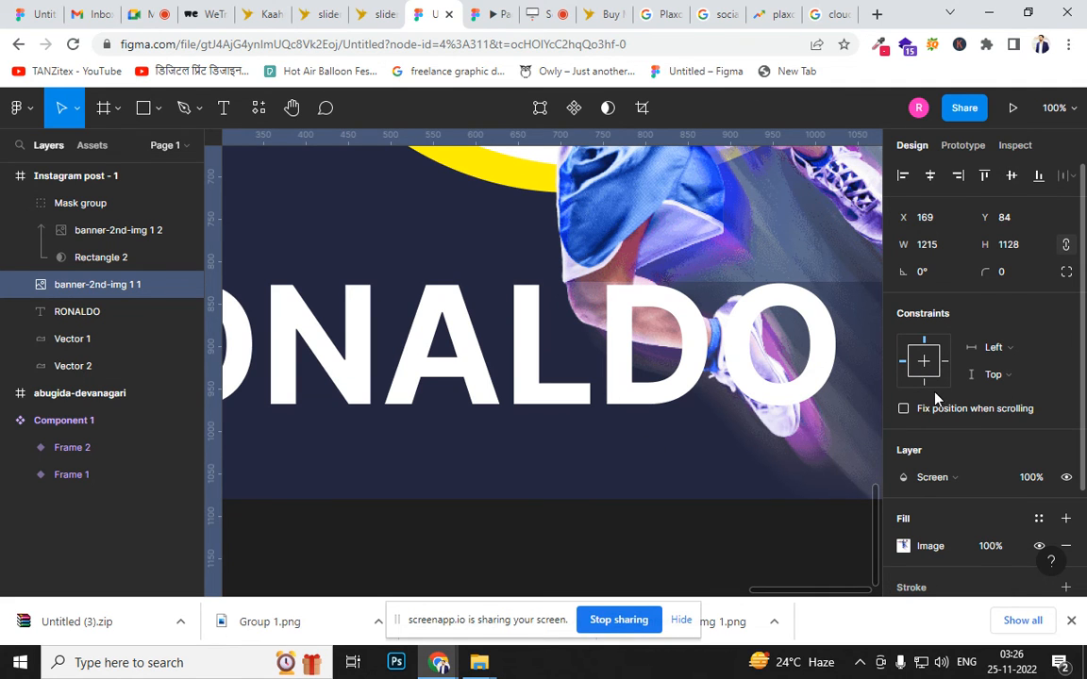
{"action": "left_click", "coordinate": [949, 478]}
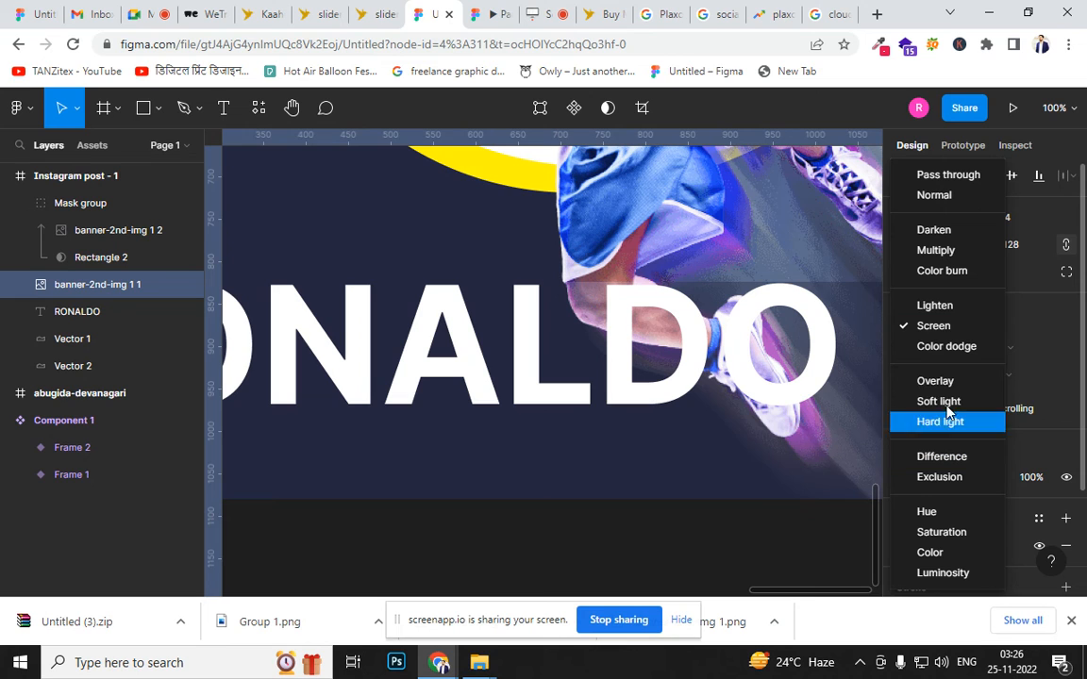
{"action": "left_click", "coordinate": [943, 421]}
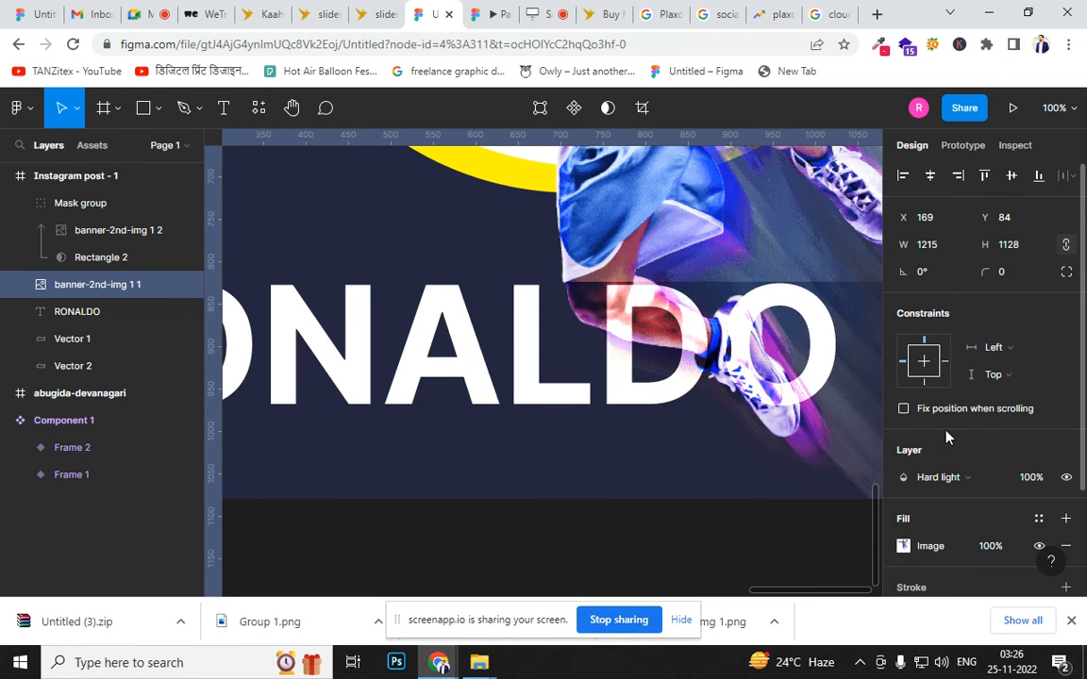
{"action": "left_click", "coordinate": [940, 481]}
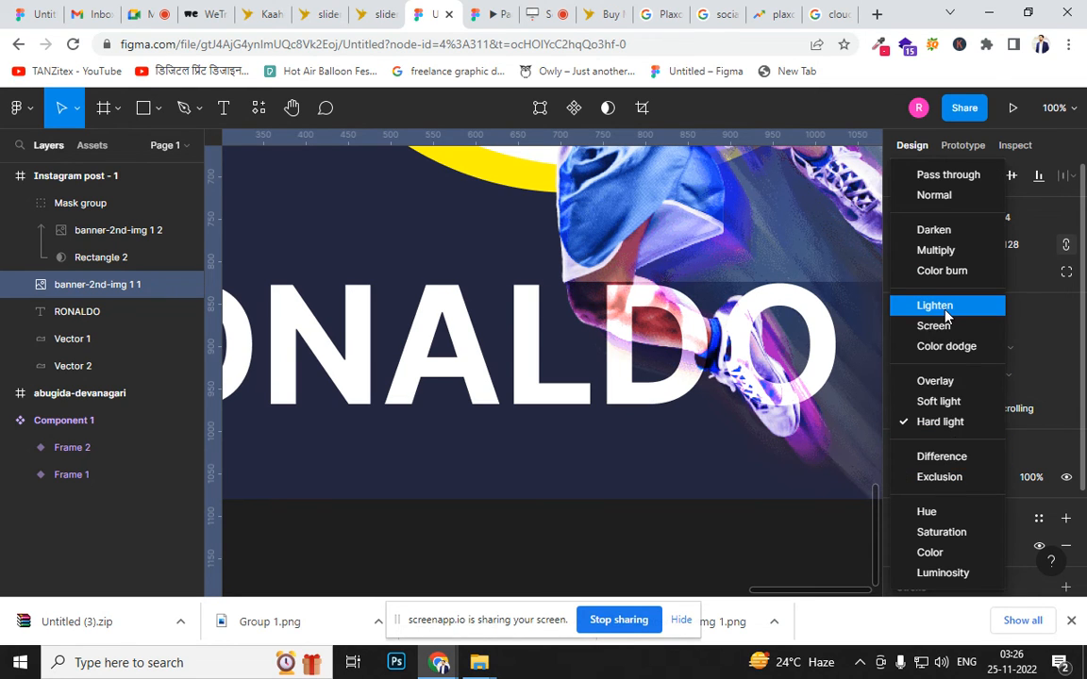
{"action": "left_click", "coordinate": [942, 326]}
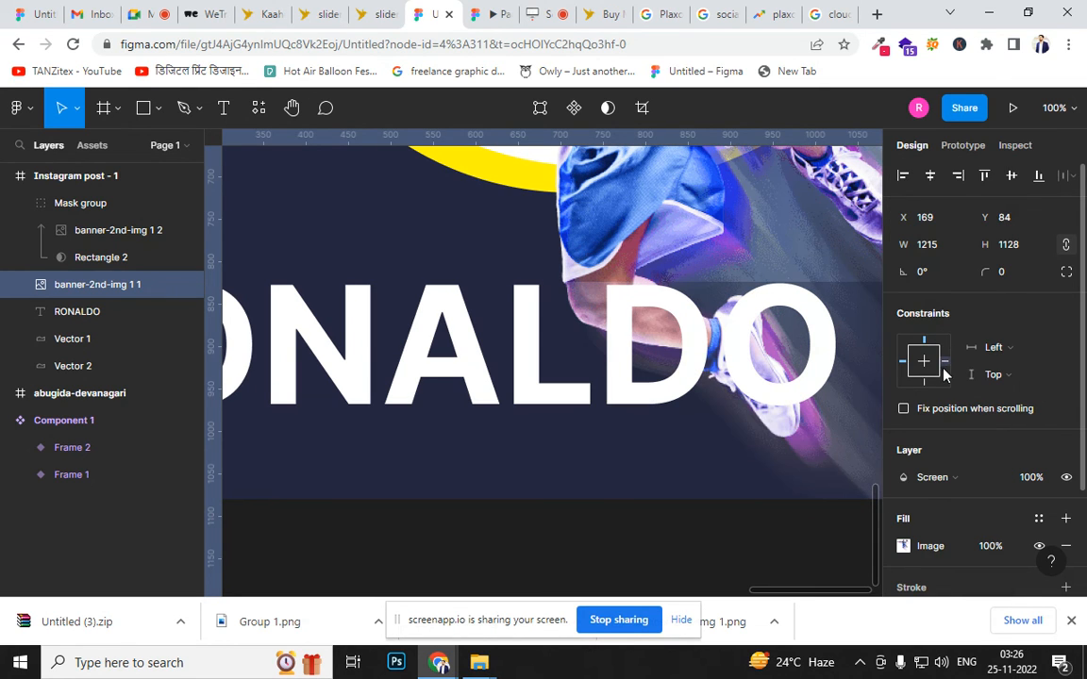
Set the original player image's blend mode to Darken and its layer opacity to 60%
{"action": "left_click", "coordinate": [942, 477]}
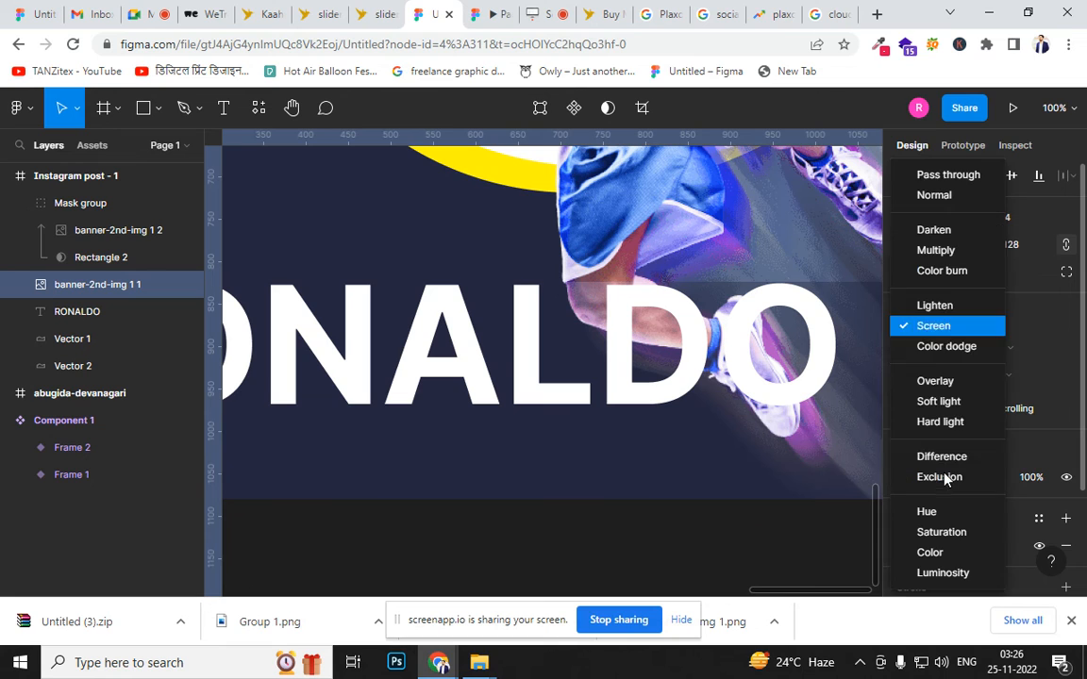
{"action": "left_click", "coordinate": [956, 241]}
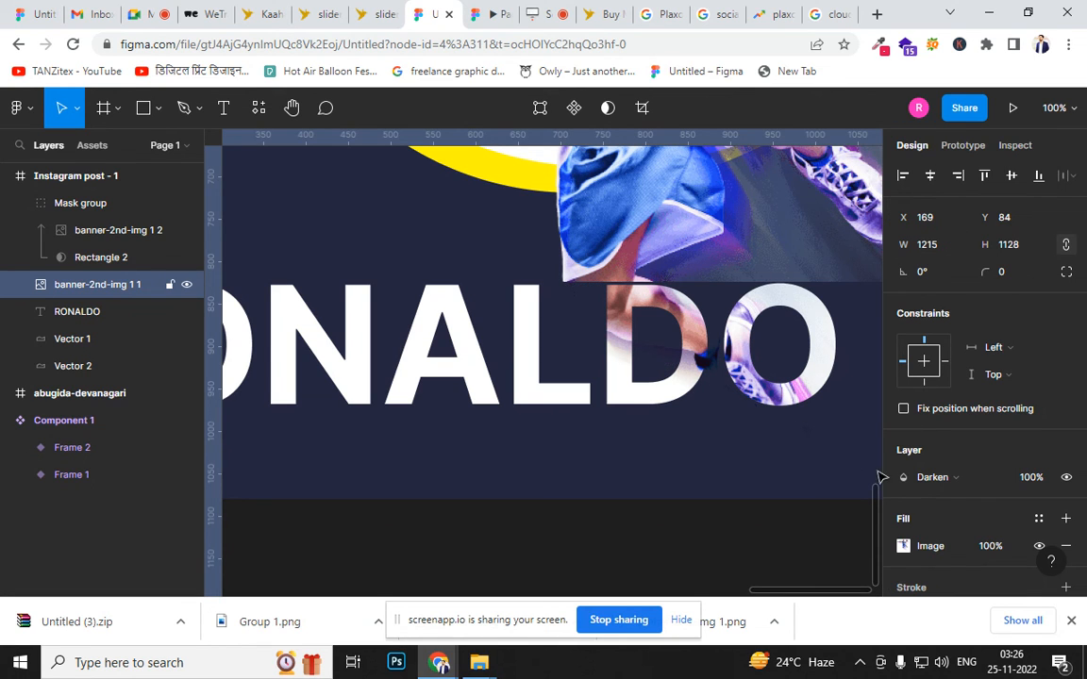
{"action": "left_click", "coordinate": [1028, 480]}
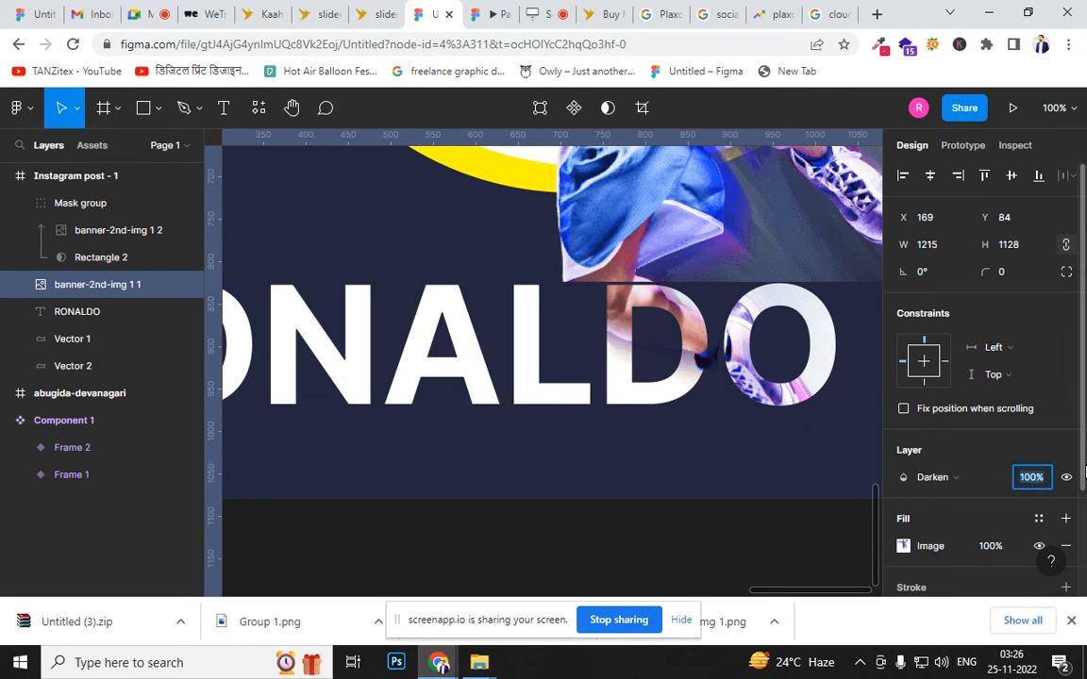
{"action": "key", "text": "shift+Down"}
{"action": "key", "text": "shift+Down"}
{"action": "key", "text": "shift+Down"}
{"action": "key", "text": "shift+Down"}
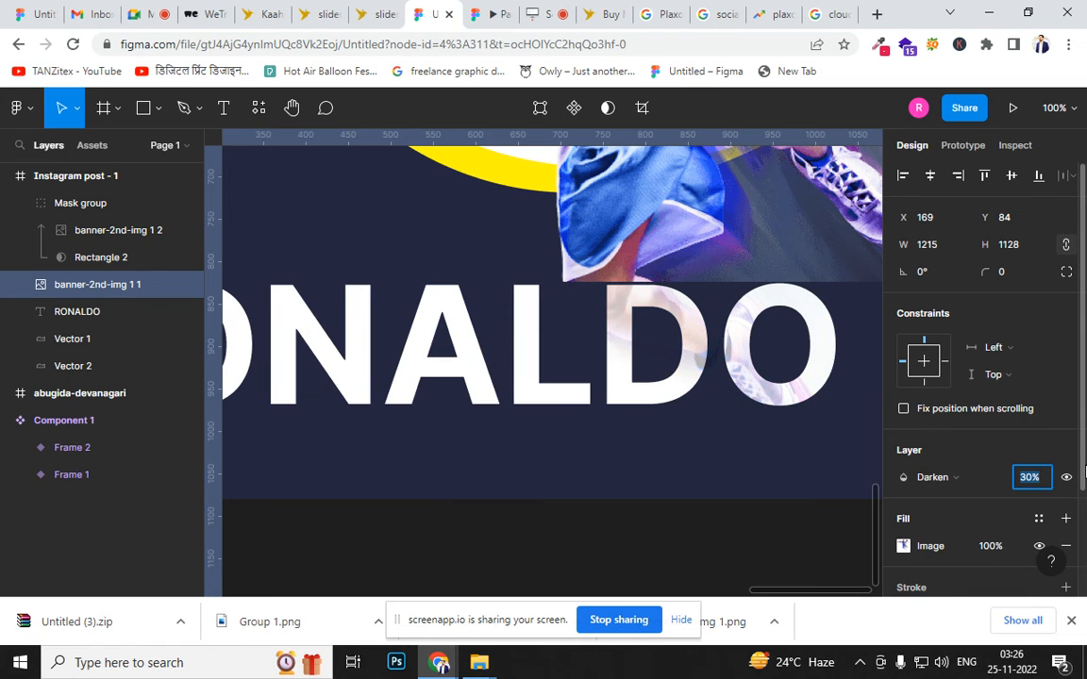
{"action": "key", "text": "ctrl+minus"}
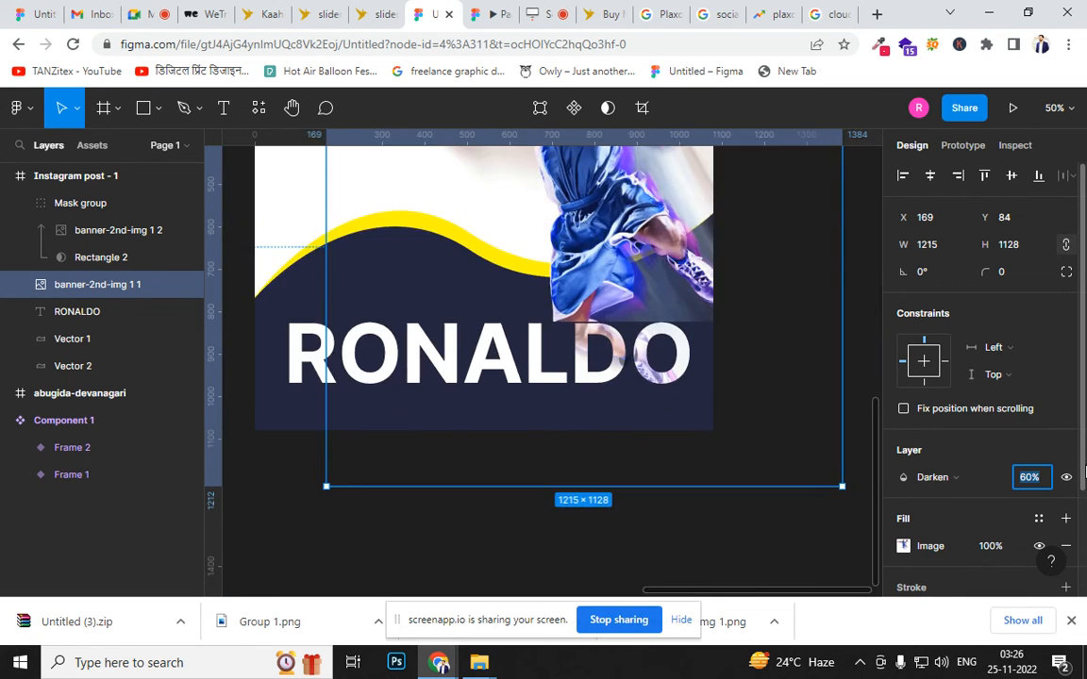
{"action": "key", "text": "ctrl+minus"}
{"action": "left_click", "coordinate": [696, 517]}
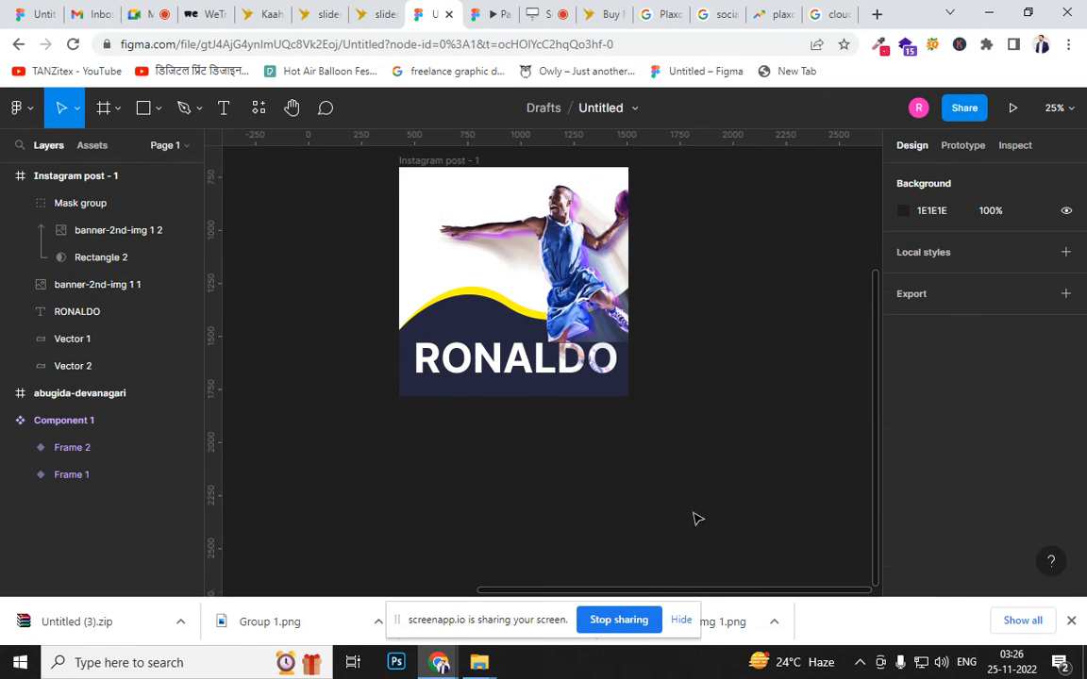
Compare the yellow, blue and red document colors as the Instagram post frame's fill and settle on light grey D9D9D9
{"action": "left_click", "coordinate": [413, 192]}
{"action": "left_click", "coordinate": [399, 188]}
{"action": "left_click_drag", "start_coordinate": [357, 157], "coordinate": [566, 358]}
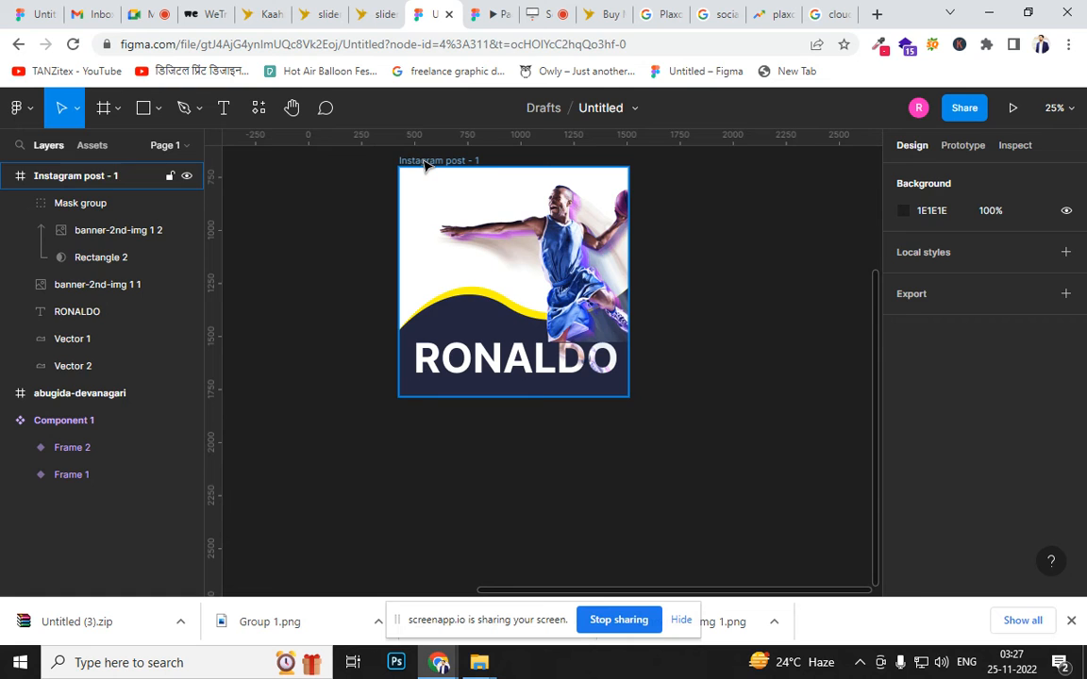
{"action": "left_click", "coordinate": [904, 548]}
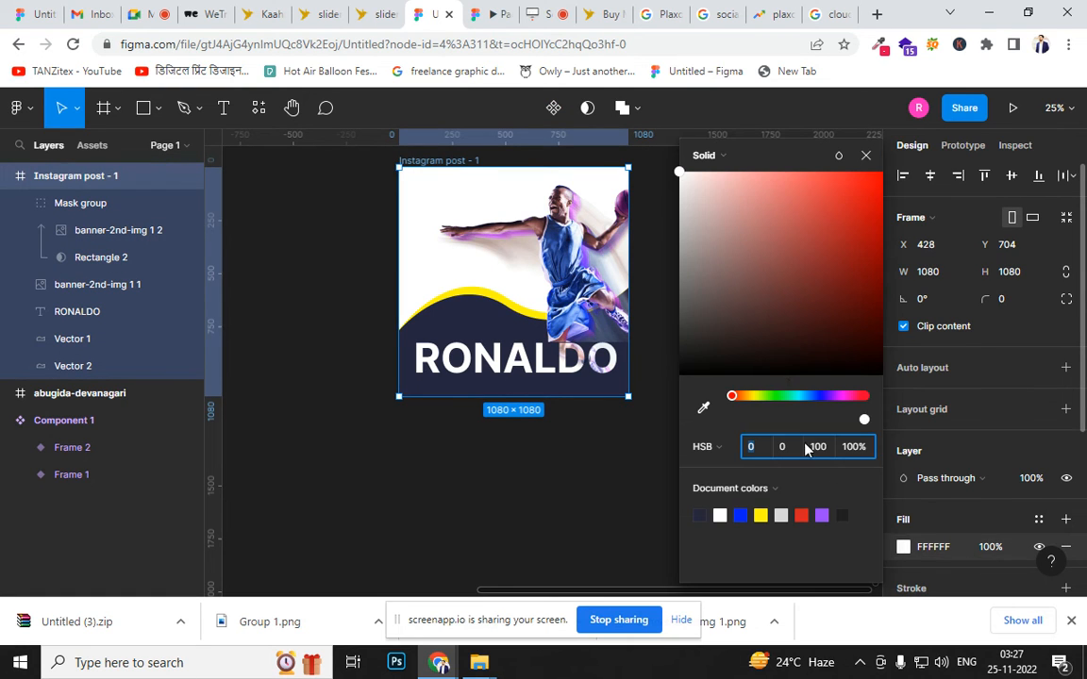
{"action": "left_click", "coordinate": [785, 318]}
{"action": "left_click", "coordinate": [791, 245]}
{"action": "left_click_drag", "start_coordinate": [792, 265], "coordinate": [778, 349]}
{"action": "left_click", "coordinate": [761, 515]}
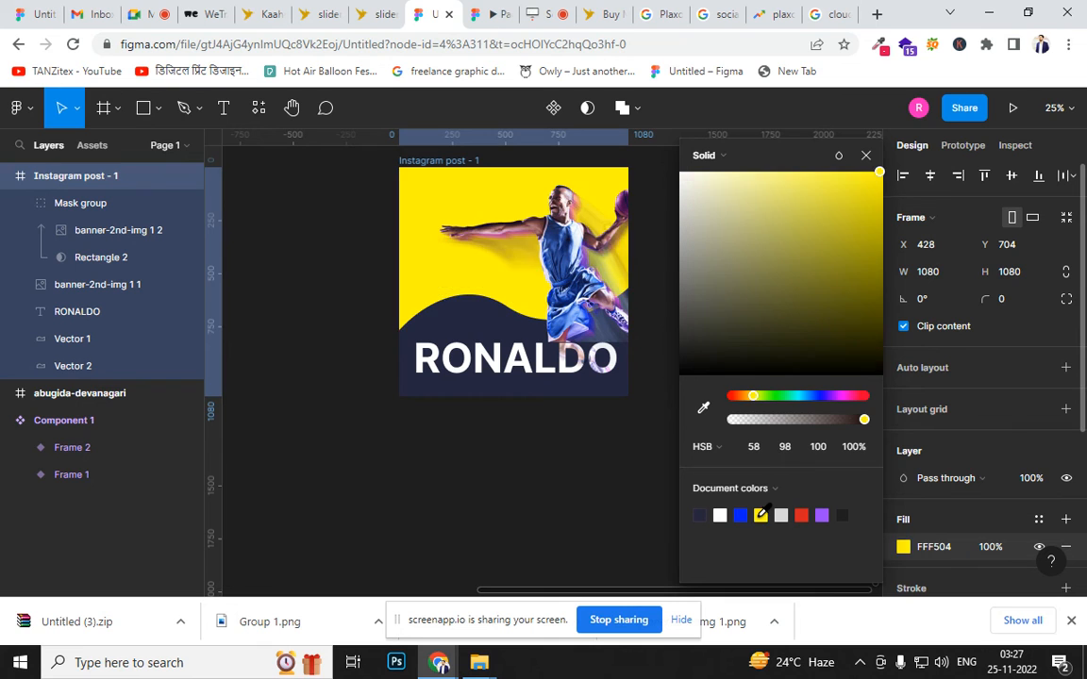
{"action": "left_click", "coordinate": [740, 515]}
{"action": "left_click", "coordinate": [760, 515]}
{"action": "left_click", "coordinate": [781, 516]}
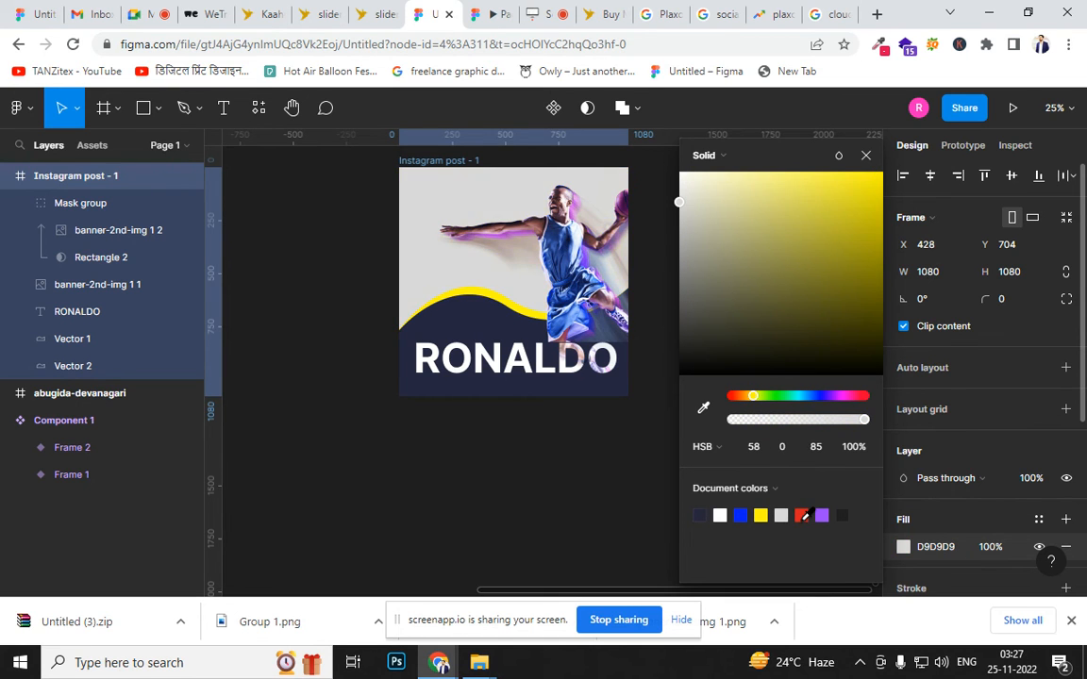
{"action": "left_click", "coordinate": [801, 516]}
{"action": "left_click", "coordinate": [781, 515]}
{"action": "left_click", "coordinate": [610, 521]}
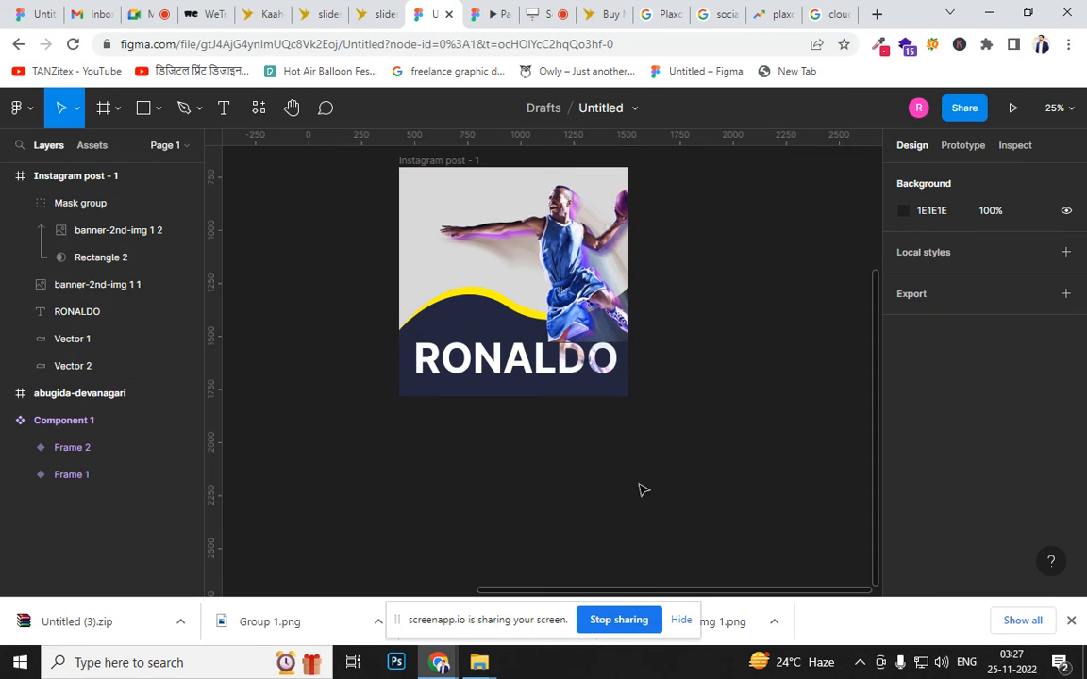
Nudge the RONALDO title slightly to the left within the Instagram post
{"action": "left_click", "coordinate": [554, 371]}
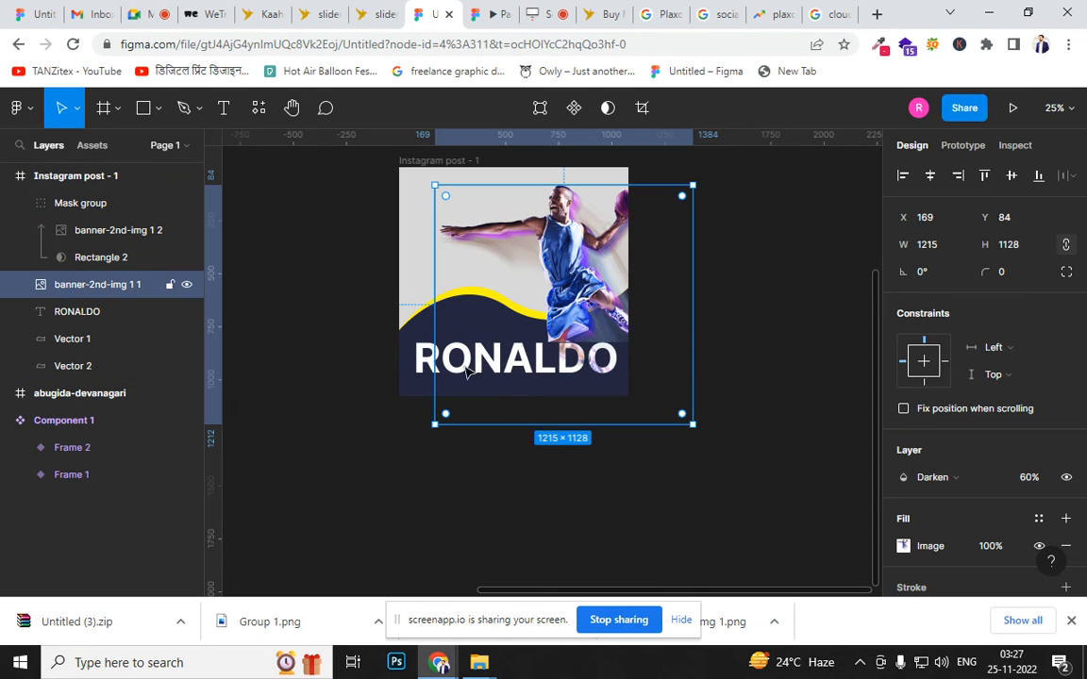
{"action": "mouse_move", "coordinate": [429, 364]}
{"action": "left_mouse_down"}
{"action": "mouse_move", "coordinate": [402, 234]}
{"action": "mouse_move", "coordinate": [441, 314]}
{"action": "mouse_move", "coordinate": [441, 370]}
{"action": "mouse_move", "coordinate": [415, 382]}
{"action": "mouse_move", "coordinate": [426, 349]}
{"action": "mouse_move", "coordinate": [427, 365]}
{"action": "left_mouse_up"}
{"action": "left_click", "coordinate": [654, 437]}
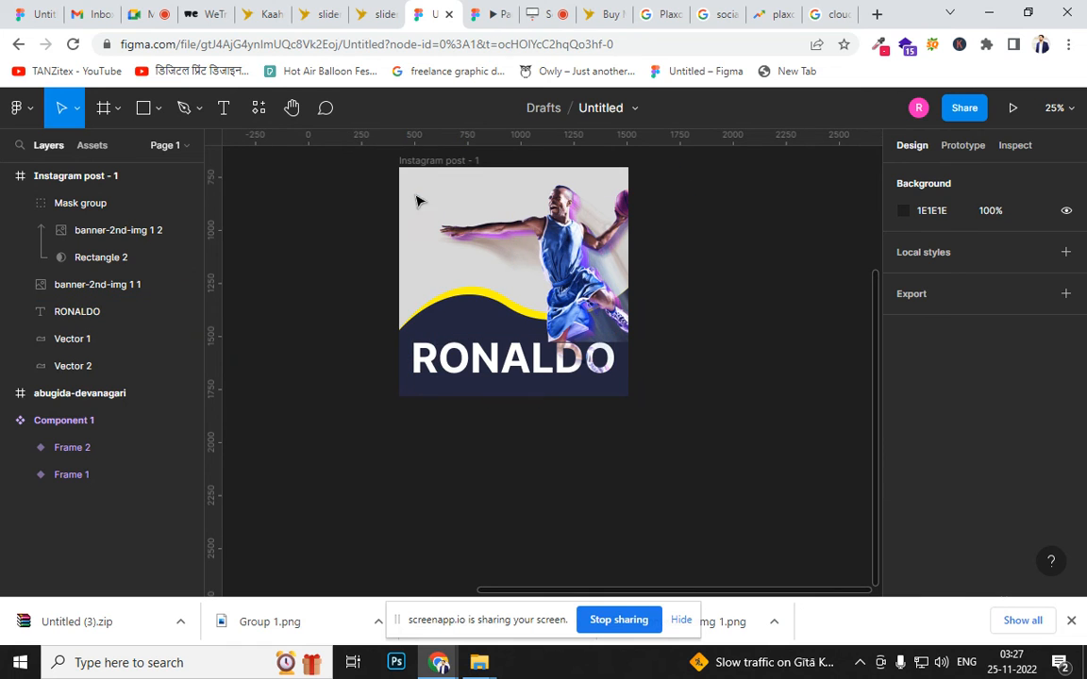
Add a frame from the Instagram story preset, 1080 × 1920, beside the Instagram post
{"action": "left_click", "coordinate": [434, 162]}
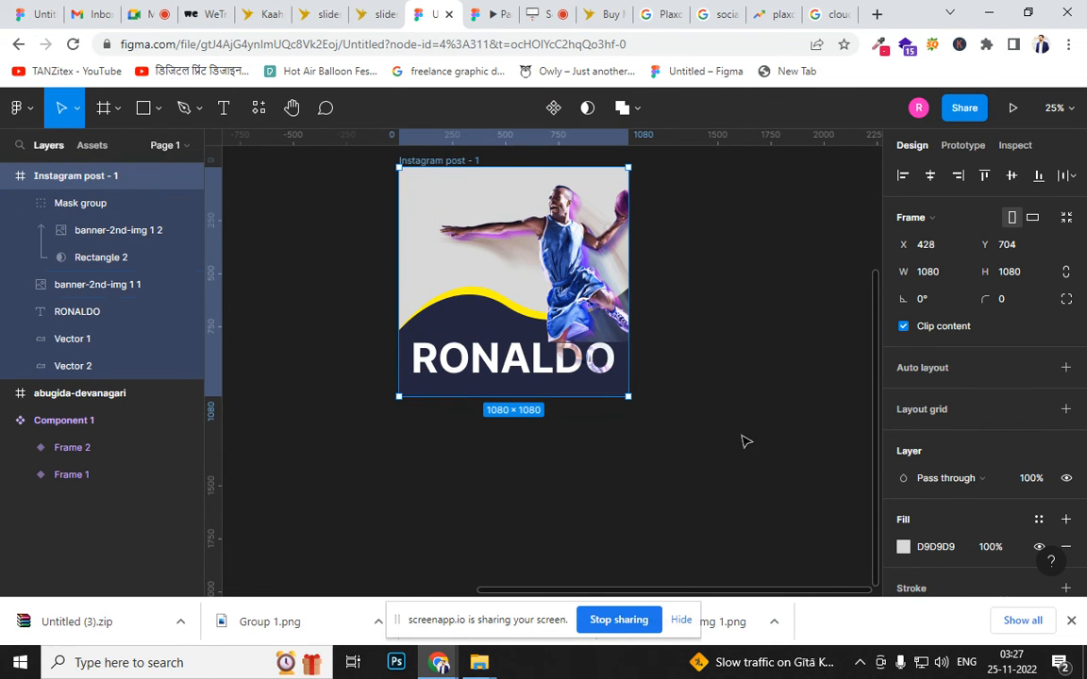
{"action": "key", "text": "f"}
{"action": "scroll", "coordinate": [982, 443], "scroll_direction": "down", "scroll_amount": 3}
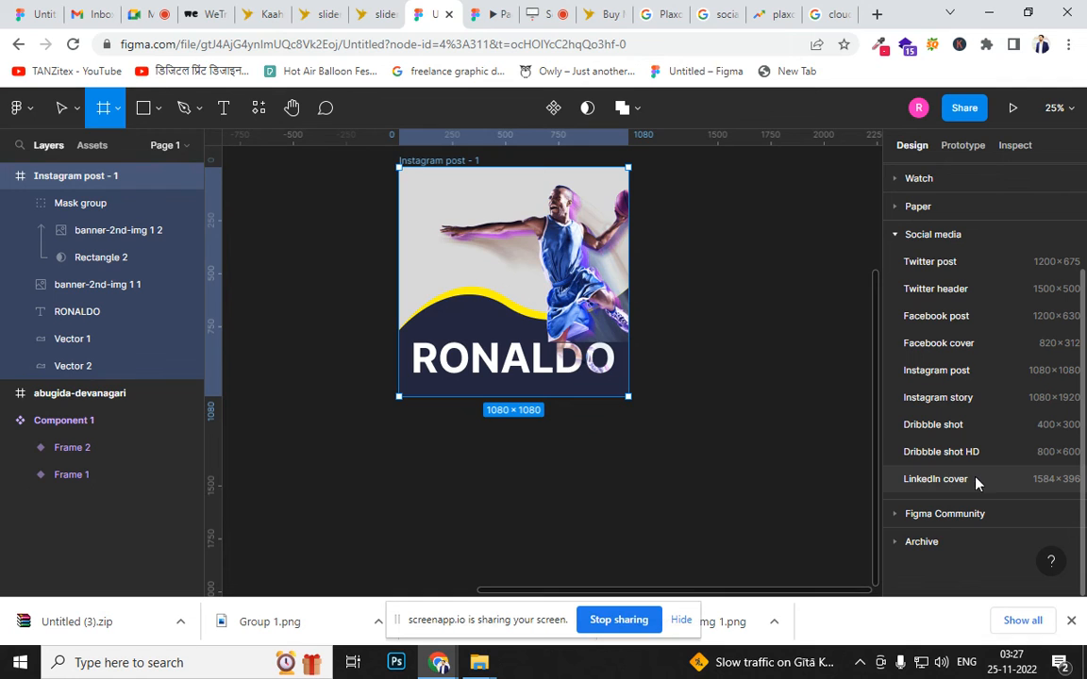
{"action": "left_click", "coordinate": [939, 400]}
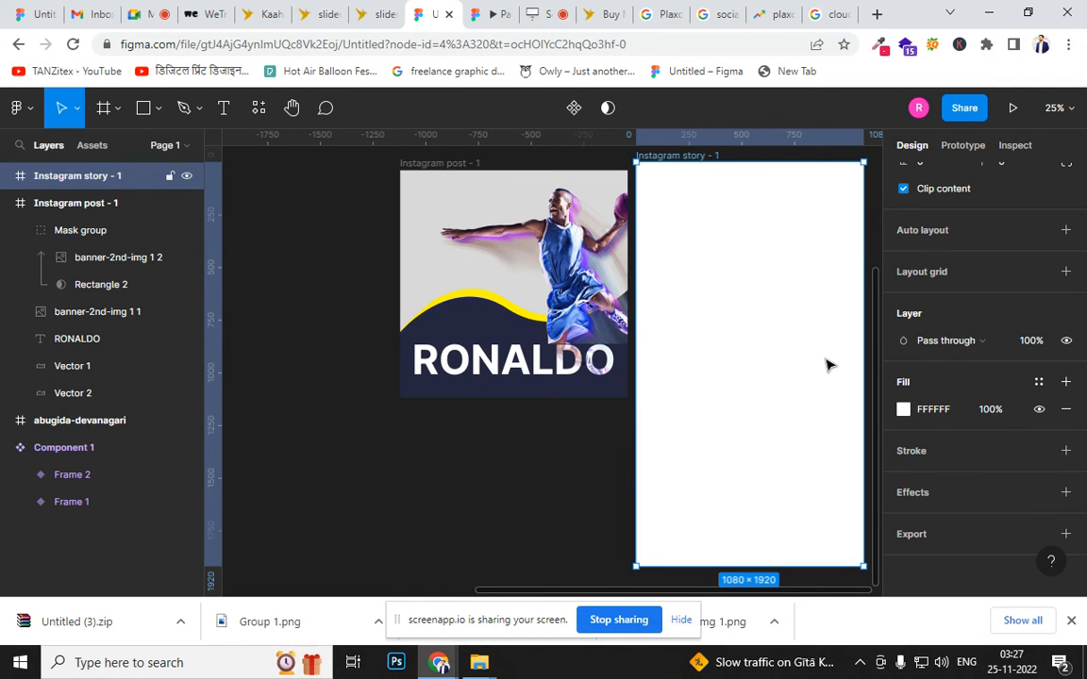
Add a frame from the Dribbble shot preset, 400 × 300, beside the Instagram story frame
{"action": "left_click_drag", "start_coordinate": [789, 325], "coordinate": [508, 342]}
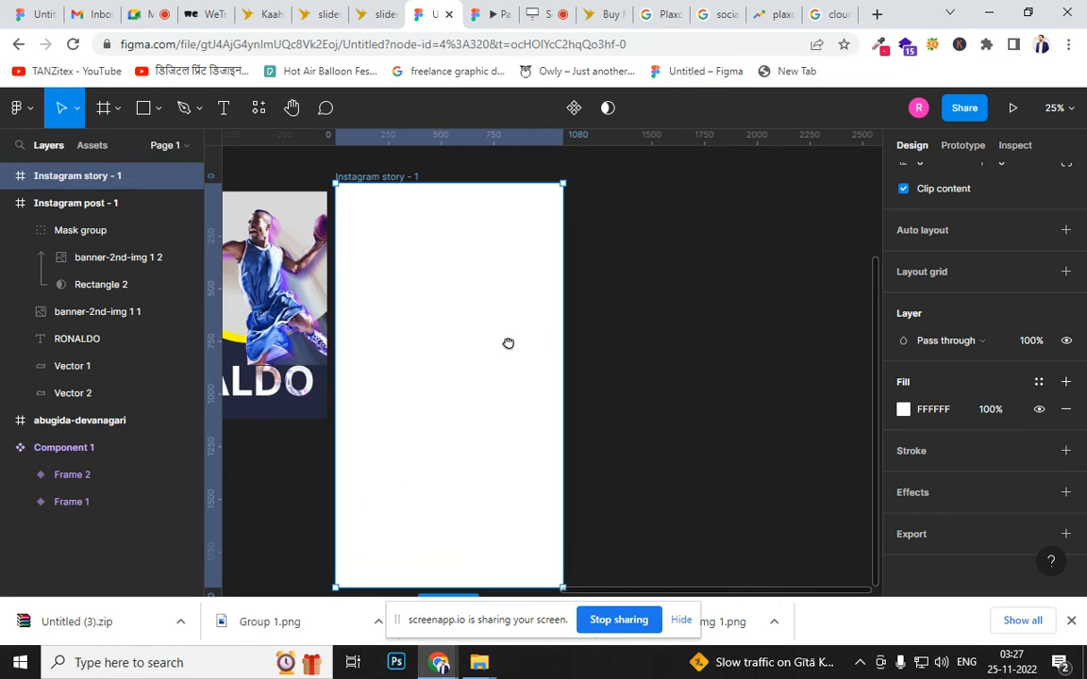
{"action": "left_click", "coordinate": [686, 399]}
{"action": "key", "text": "f"}
{"action": "scroll", "coordinate": [1084, 545], "scroll_direction": "down", "scroll_amount": 3}
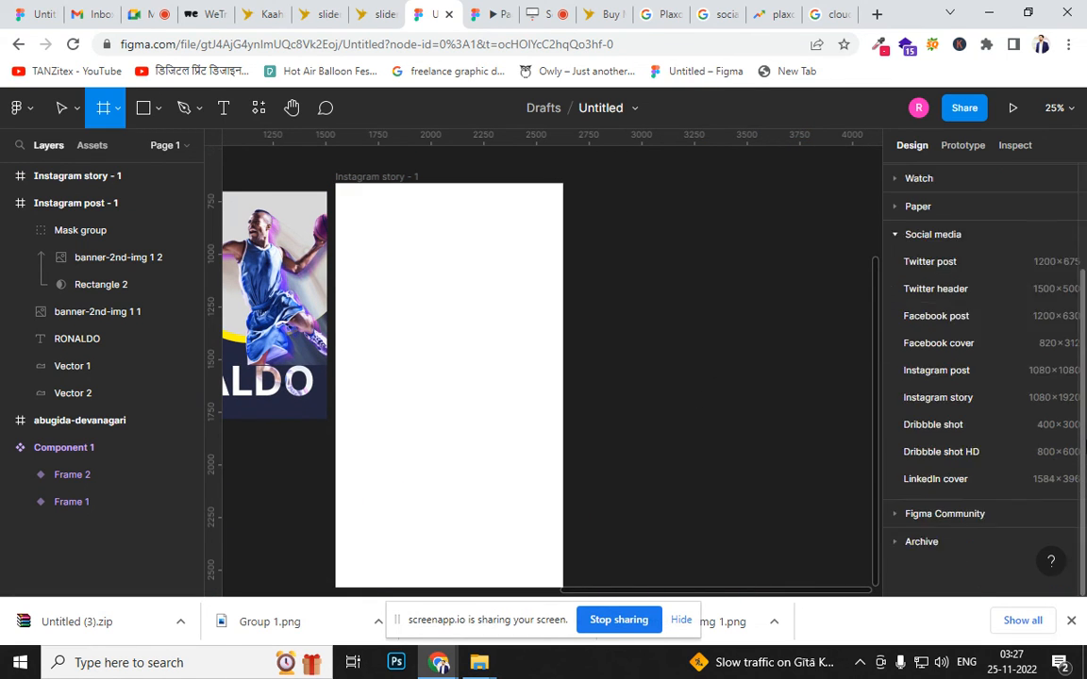
{"action": "left_click", "coordinate": [972, 425]}
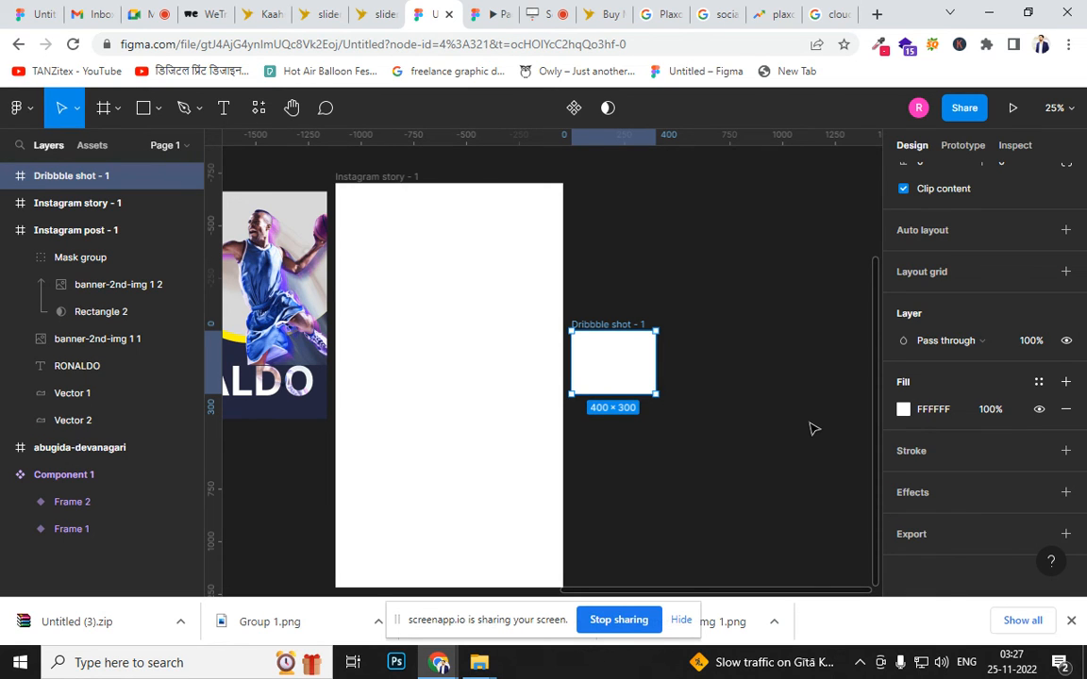
Switch to the browser tab with the cloud image results and search Google for DRIBBLE
{"action": "left_click", "coordinate": [826, 14]}
{"action": "left_click", "coordinate": [654, 44]}
{"action": "type", "text": "DRO"}
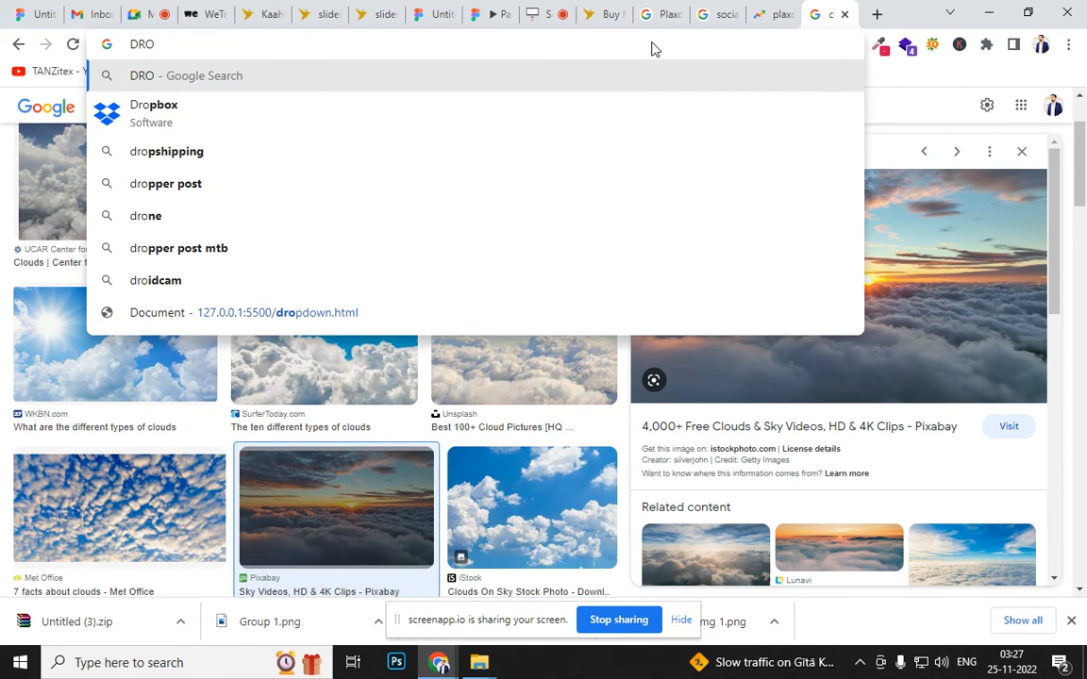
{"action": "key", "text": "BackSpace"}
{"action": "type", "text": "IBBLE"}
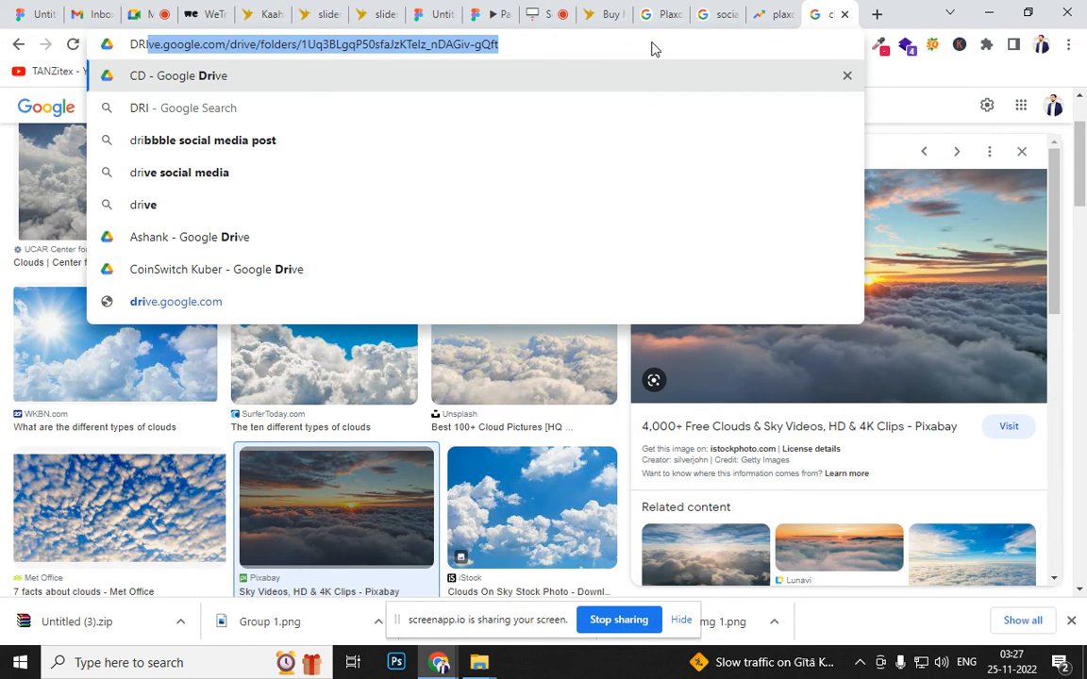
{"action": "key", "text": "Return"}
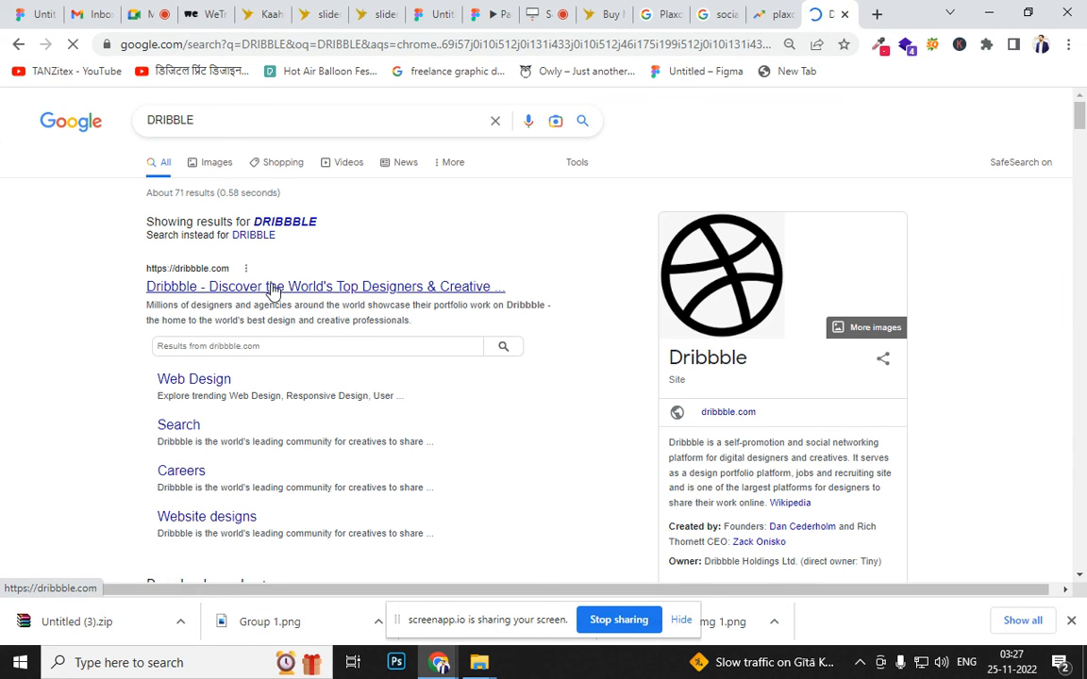
Open the Dribbble homepage from the search results in a new tab and view the Squarespace profile there
{"action": "right_click", "coordinate": [264, 286]}
{"action": "left_click", "coordinate": [290, 293]}
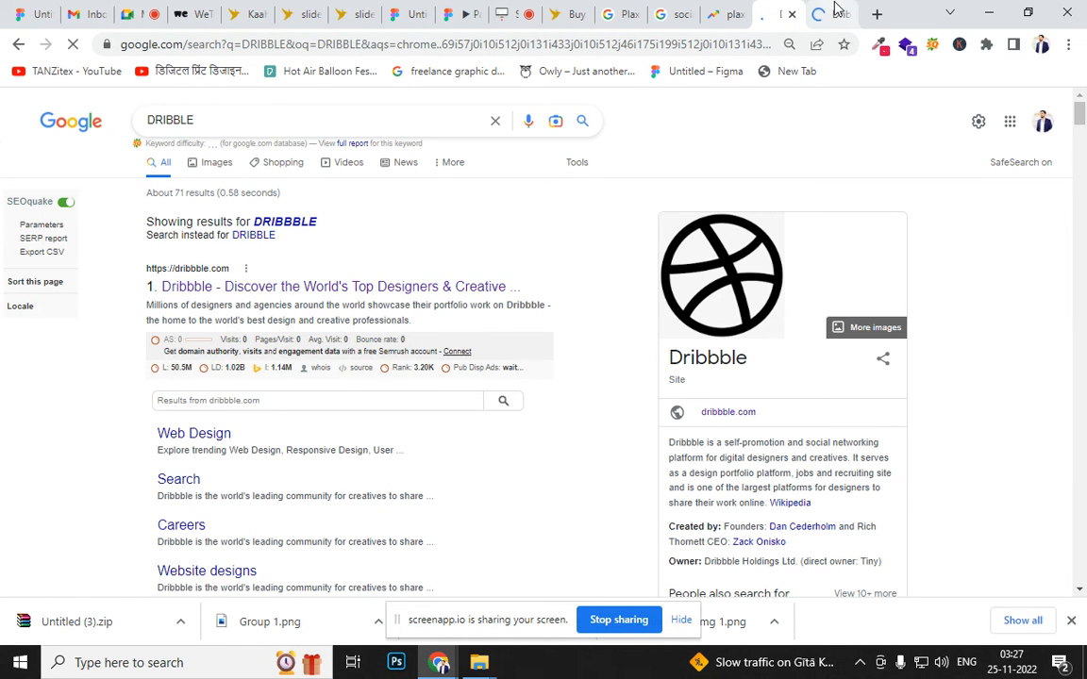
{"action": "left_click", "coordinate": [834, 13]}
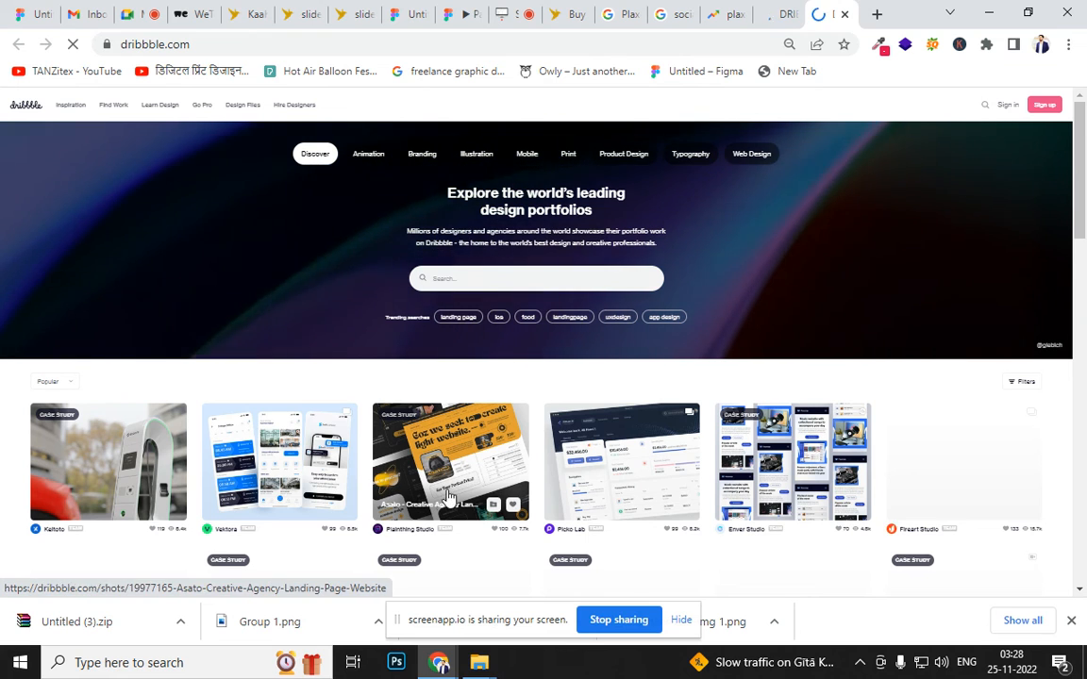
{"action": "left_click", "coordinate": [475, 537]}
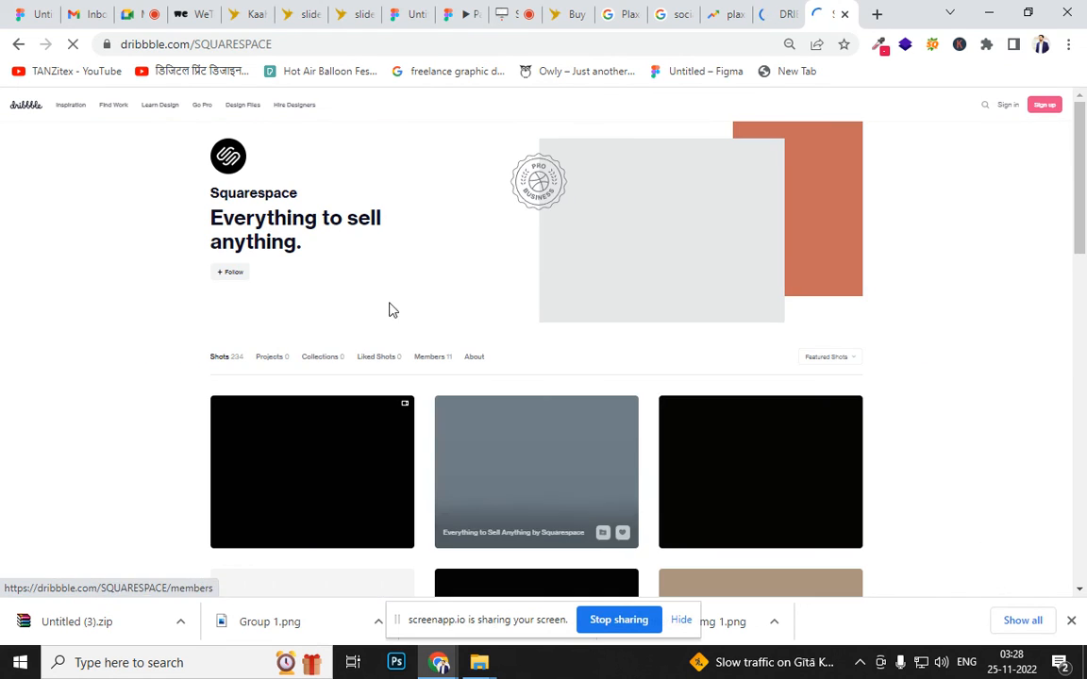
View the Everything to Sell Anything, SQSP Creative Dept. and SQSP Creative Department shots from the Squarespace profile on Dribbble
{"action": "left_click", "coordinate": [556, 472]}
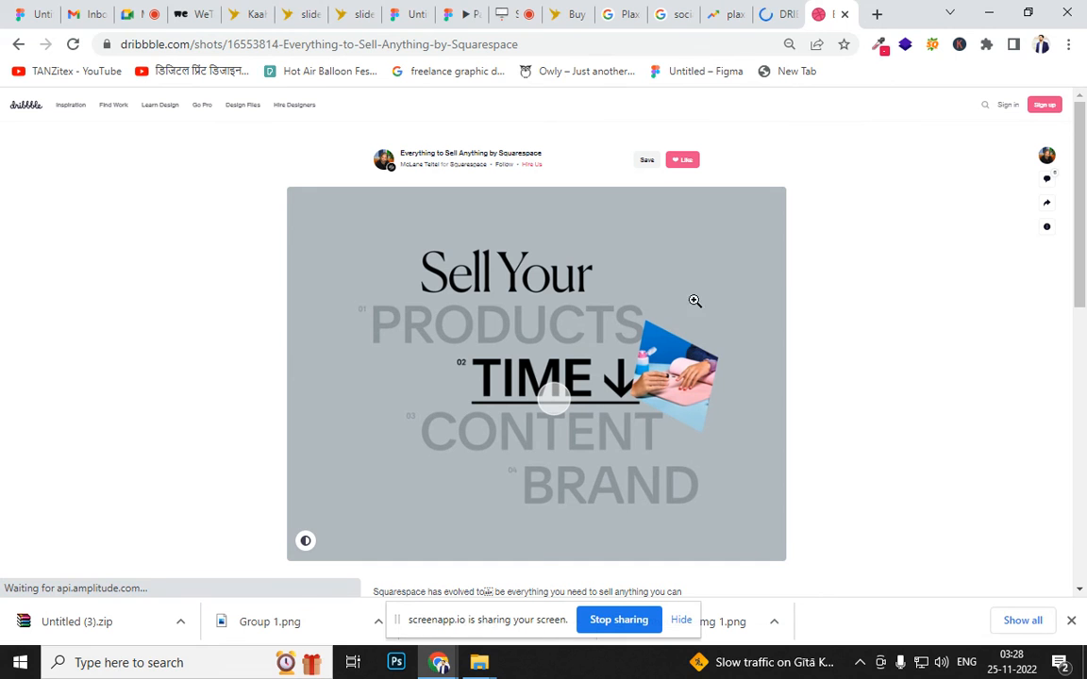
{"action": "left_click", "coordinate": [19, 44]}
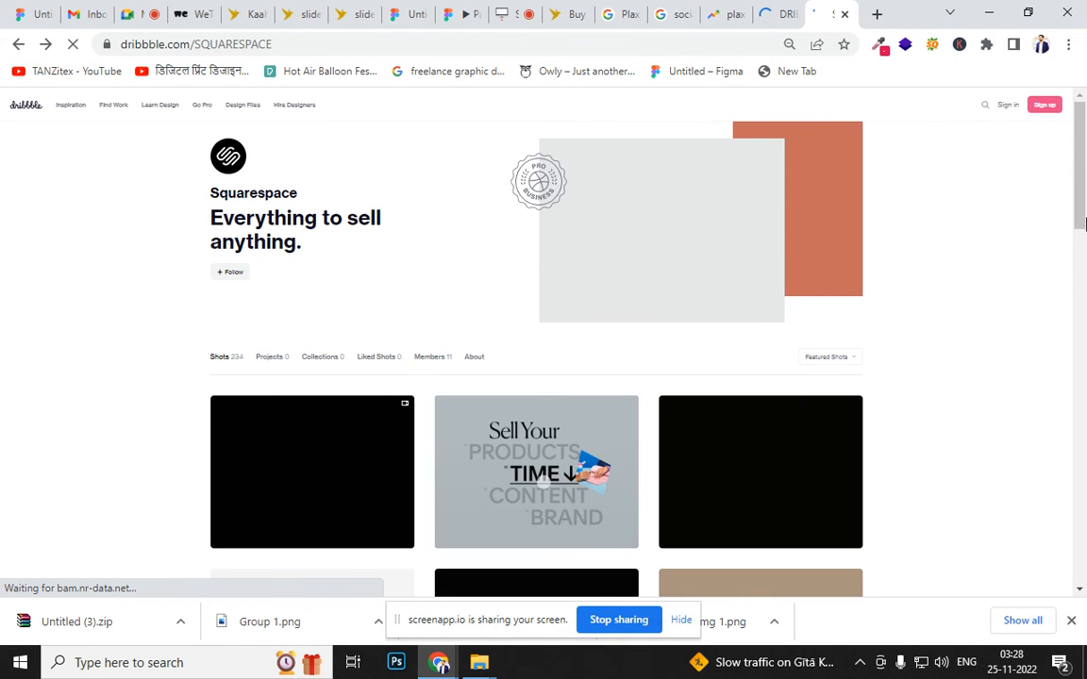
{"action": "left_click_drag", "start_coordinate": [1084, 223], "coordinate": [1077, 436]}
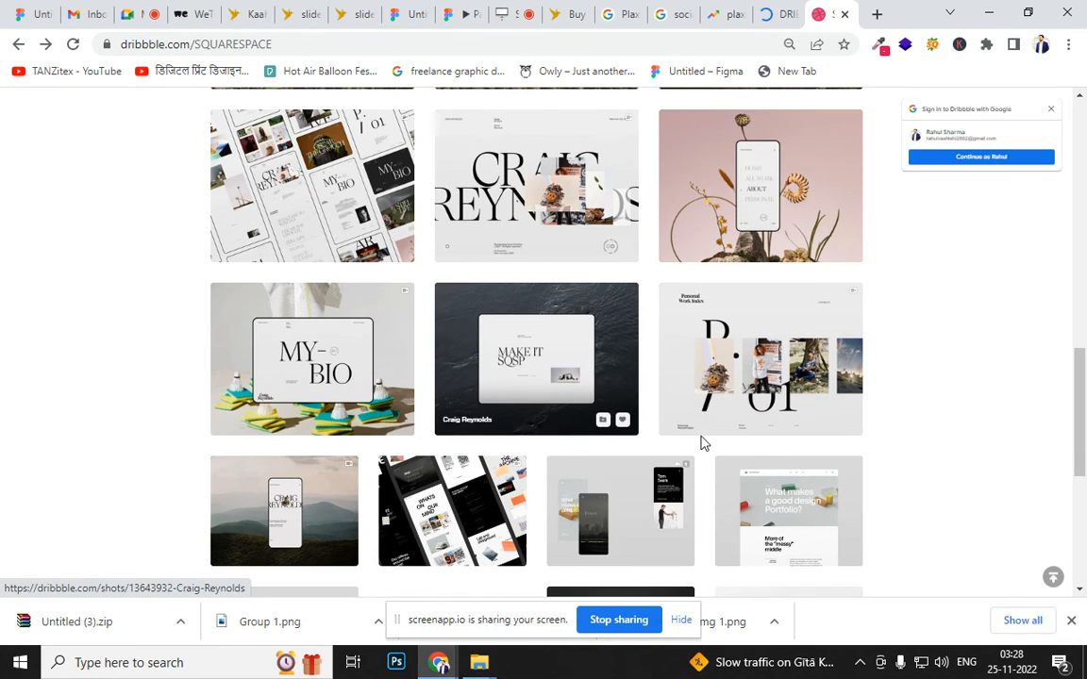
{"action": "left_click", "coordinate": [474, 539]}
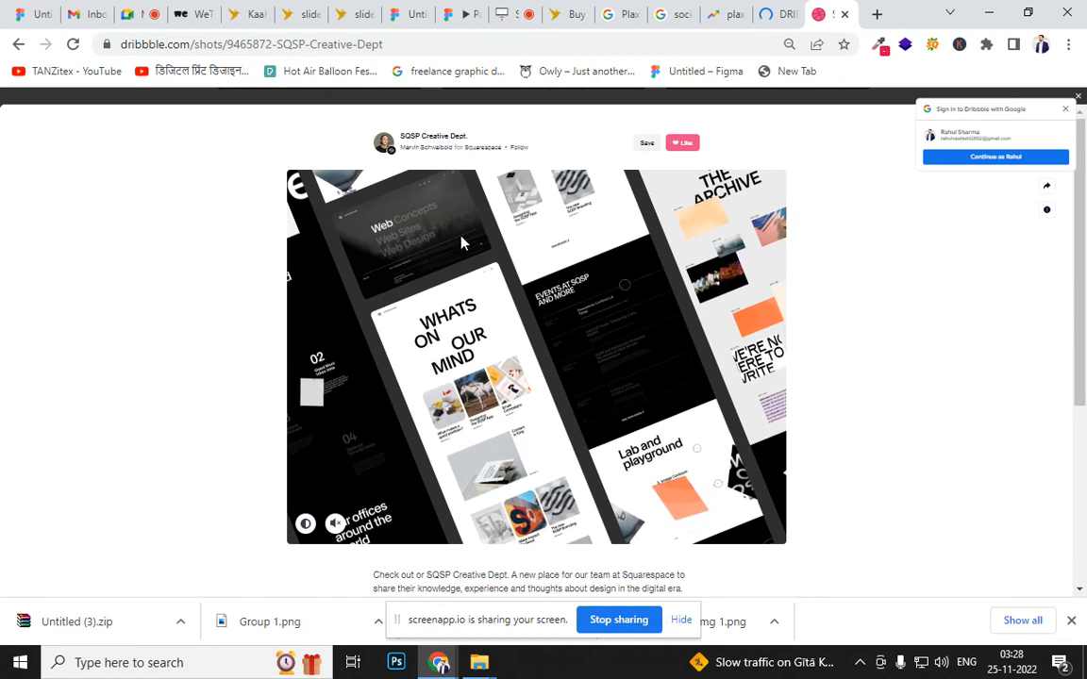
{"action": "left_click_drag", "start_coordinate": [1084, 200], "coordinate": [1083, 370]}
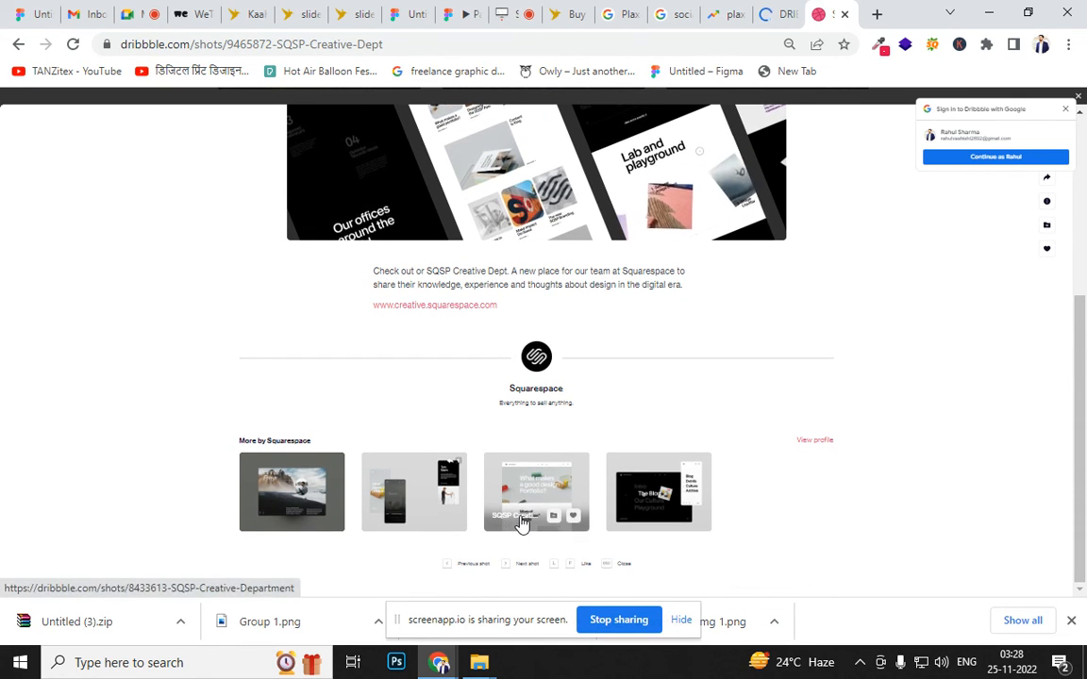
{"action": "left_click", "coordinate": [517, 521]}
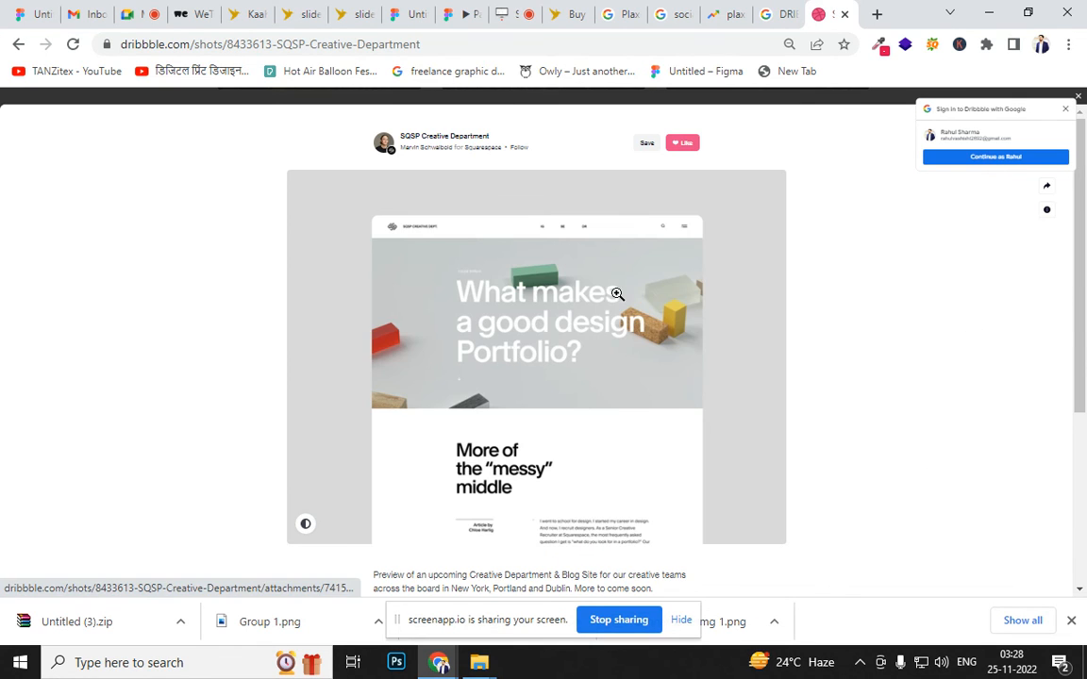
{"action": "left_click_drag", "start_coordinate": [1083, 241], "coordinate": [1083, 416]}
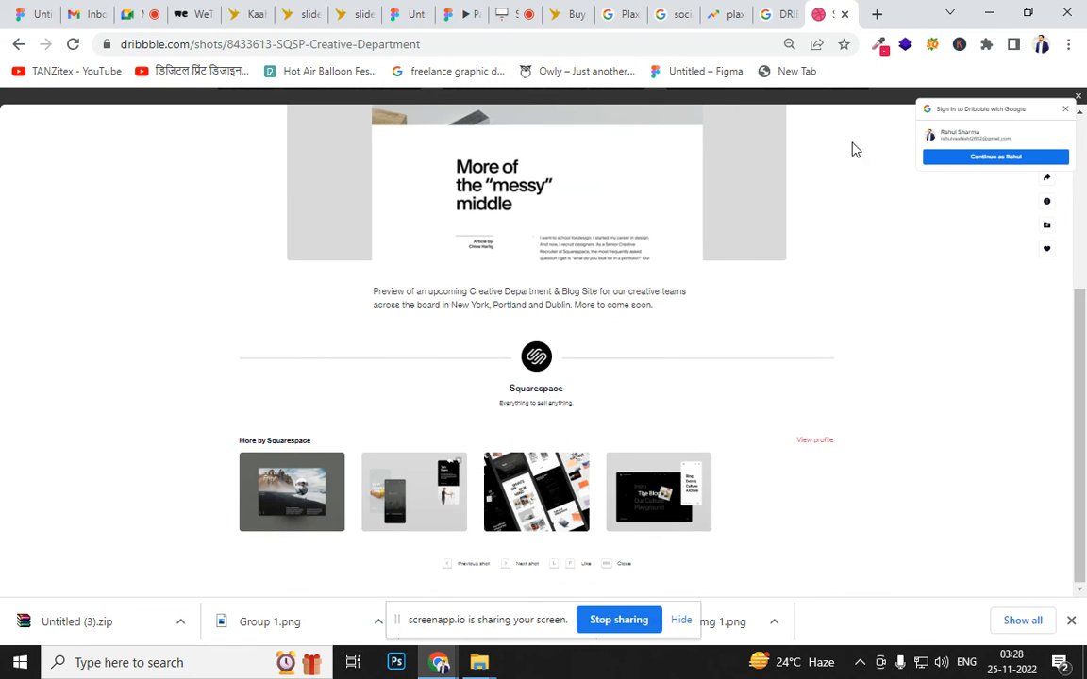
Go back through the open browser tabs to the 360-degree office photo and look around the desks
{"action": "left_click", "coordinate": [772, 13]}
{"action": "left_click", "coordinate": [719, 15]}
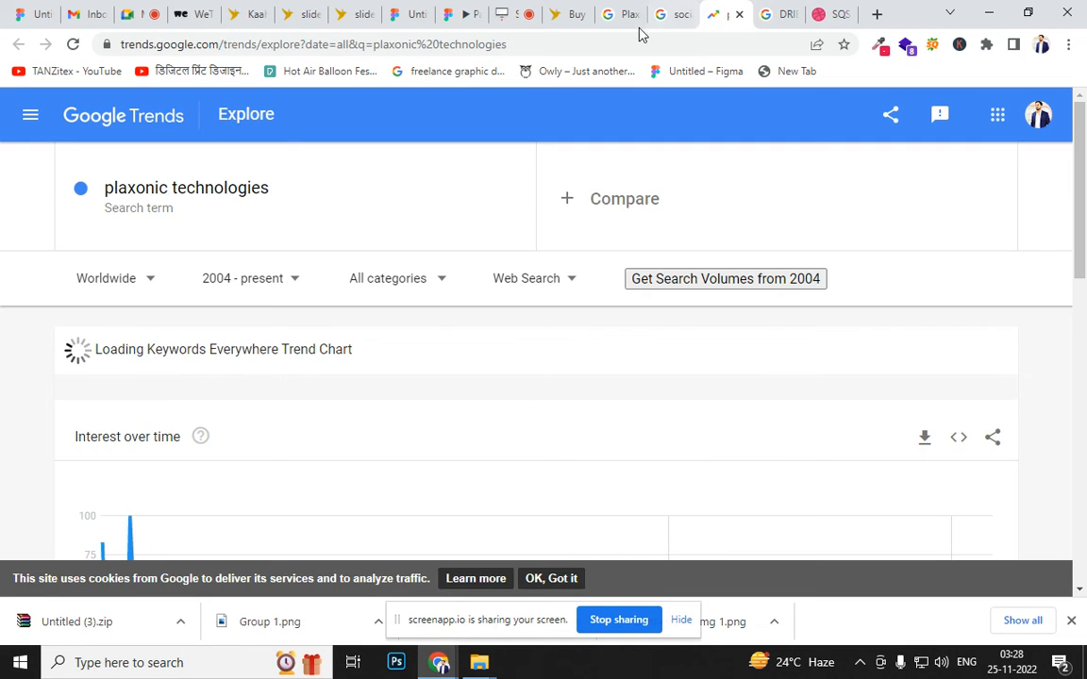
{"action": "left_click", "coordinate": [671, 15]}
{"action": "left_click", "coordinate": [618, 15]}
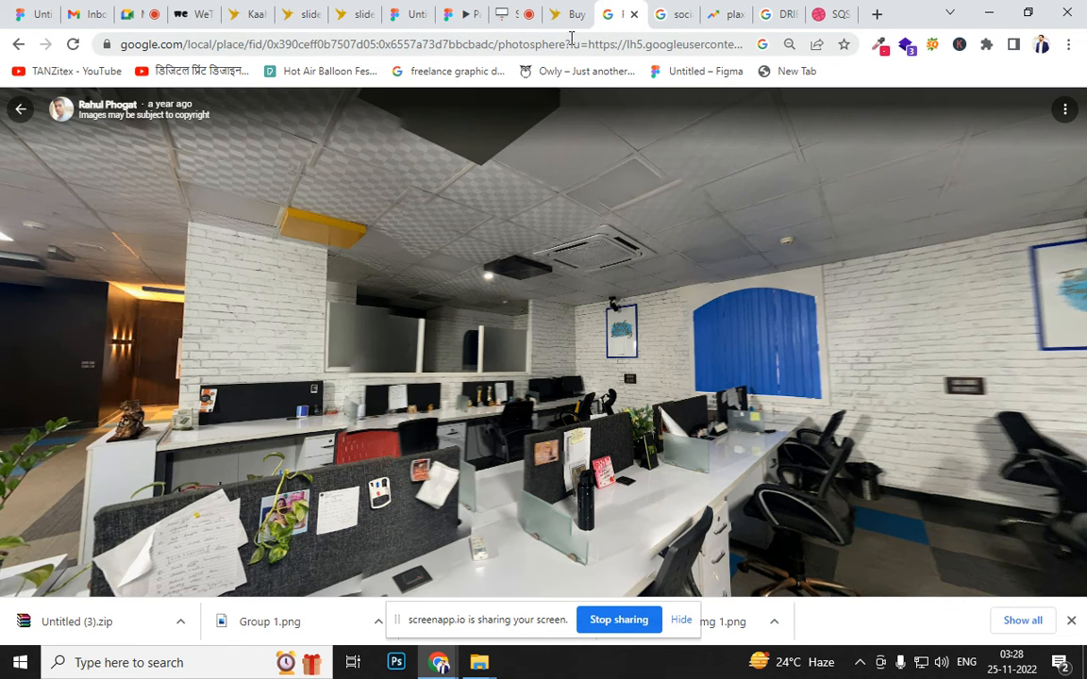
{"action": "left_click", "coordinate": [566, 15]}
{"action": "left_click", "coordinate": [620, 15]}
{"action": "left_click_drag", "start_coordinate": [717, 391], "coordinate": [769, 573]}
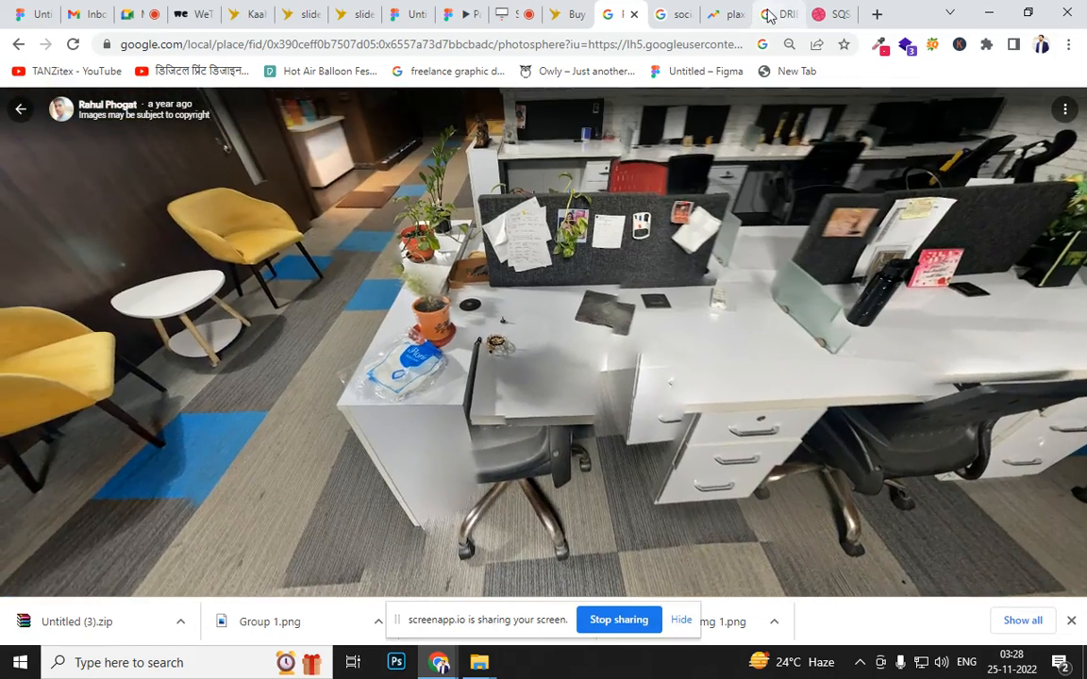
{"action": "left_click", "coordinate": [779, 14]}
{"action": "left_click", "coordinate": [572, 14]}
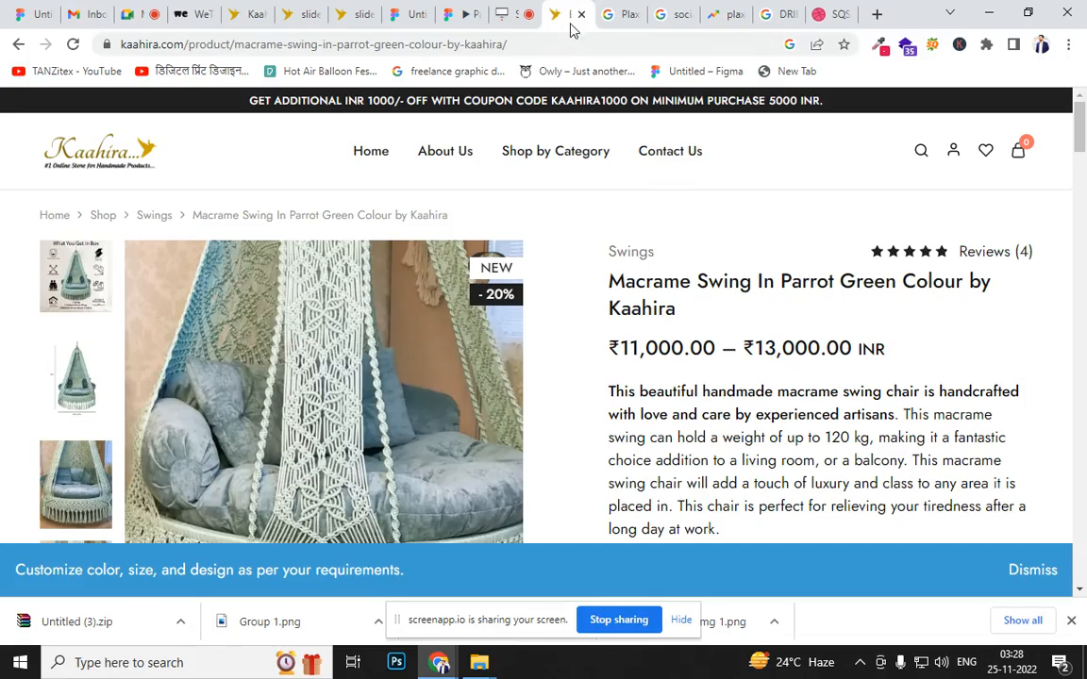
{"action": "left_click", "coordinate": [621, 14]}
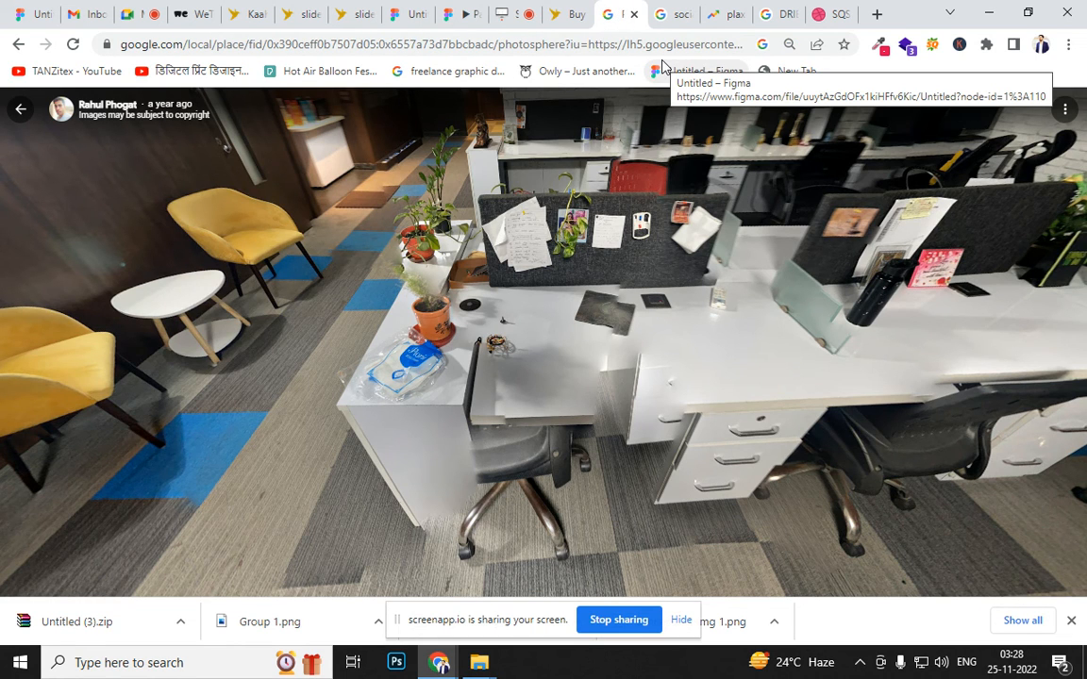
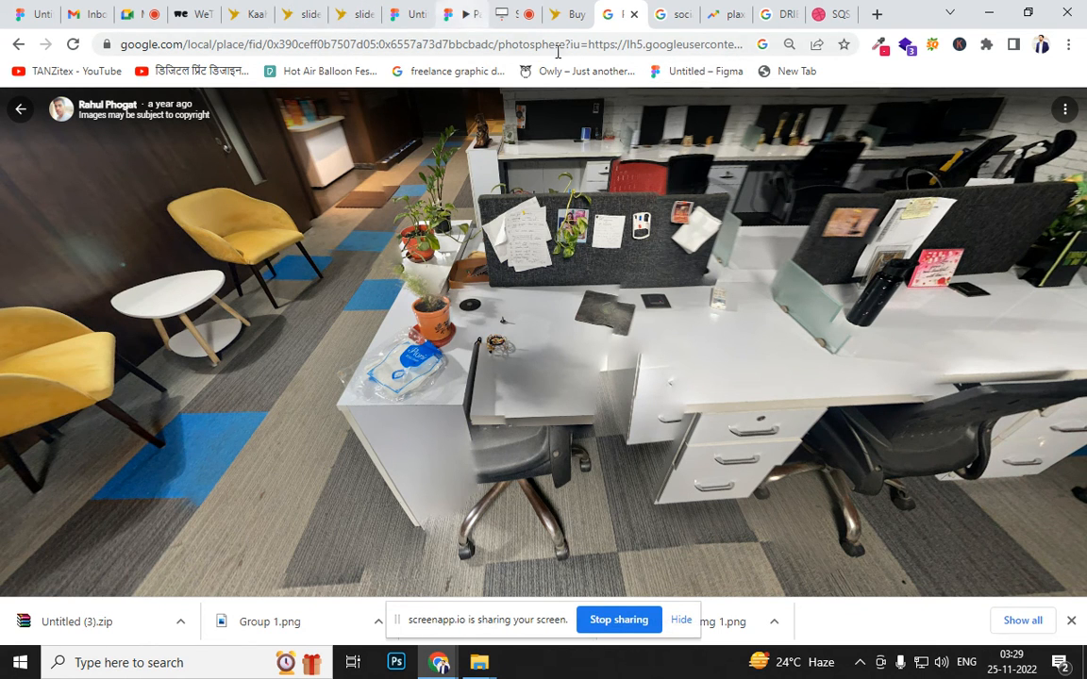
Switch to the Kaahira store's browser tab and view its home page and About Us page
{"action": "left_click", "coordinate": [553, 14]}
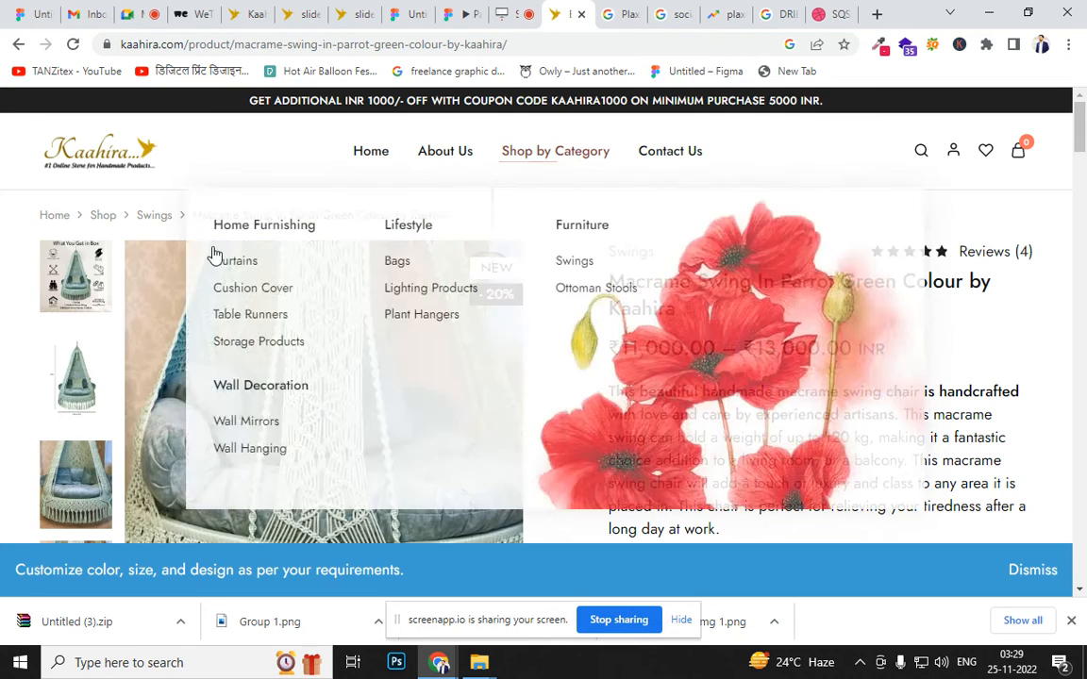
{"action": "left_click", "coordinate": [119, 159]}
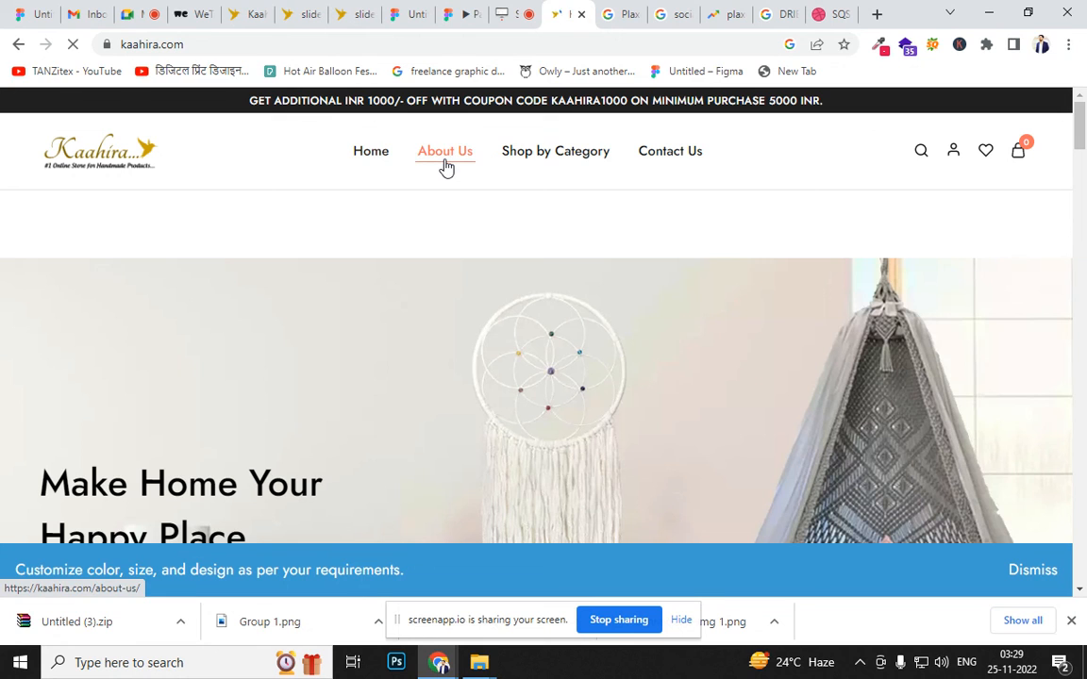
{"action": "left_click", "coordinate": [446, 163]}
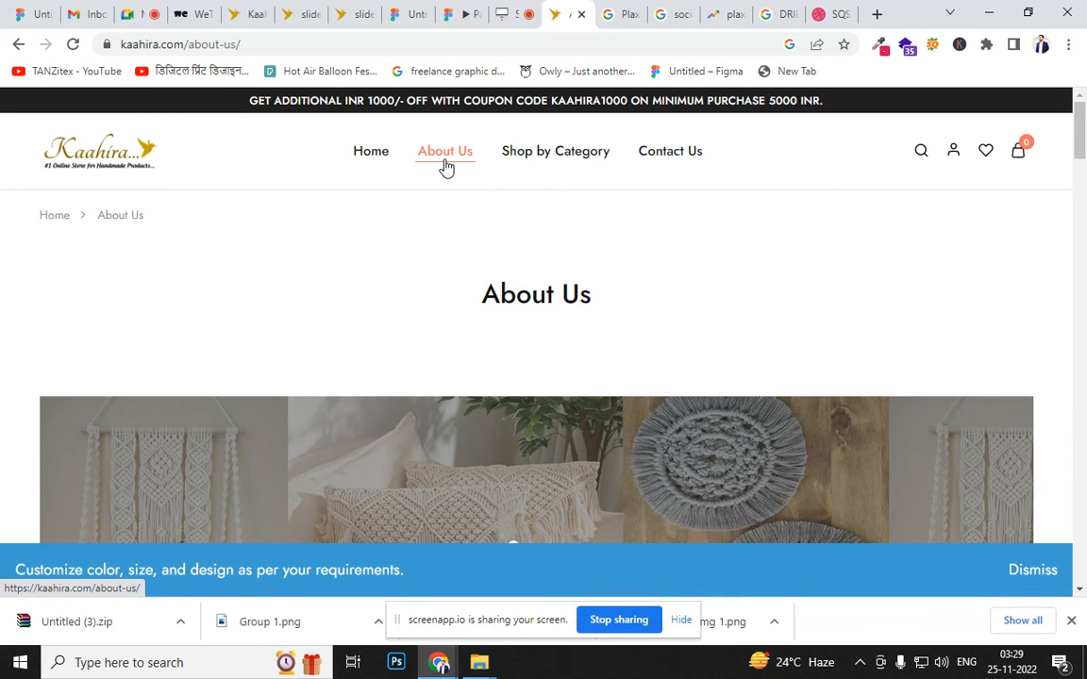
Return to the Figma design file and delete the Instagram post frame with the RONALDO design
{"action": "left_click", "coordinate": [461, 14]}
{"action": "left_click", "coordinate": [404, 16]}
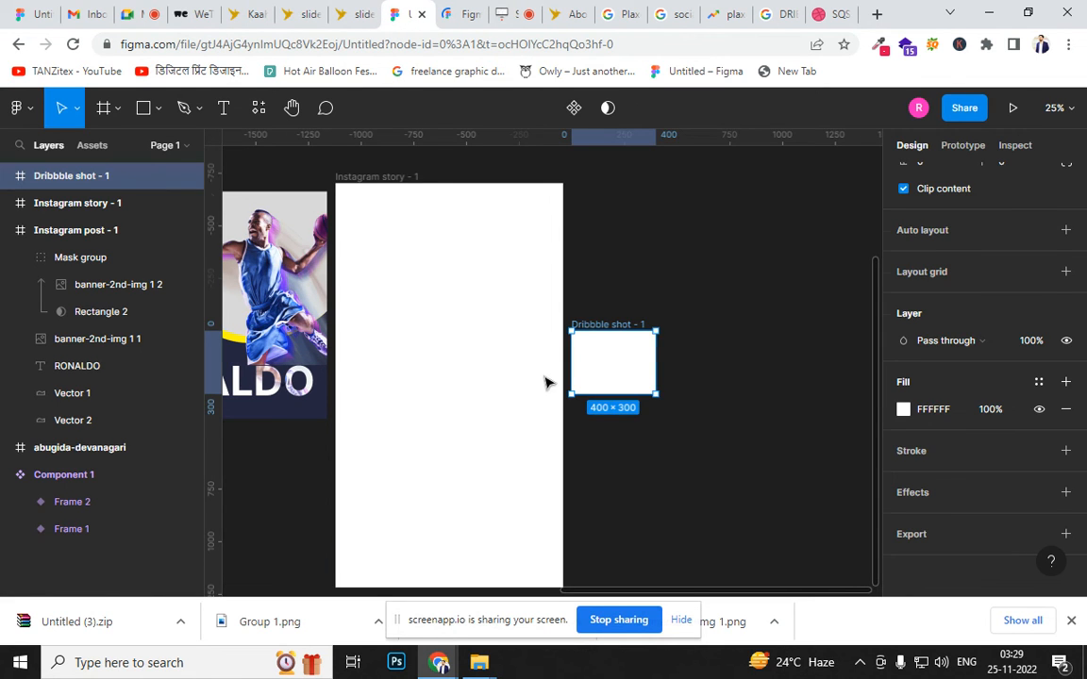
{"action": "left_click", "coordinate": [548, 383]}
{"action": "left_click_drag", "start_coordinate": [446, 400], "coordinate": [767, 434]}
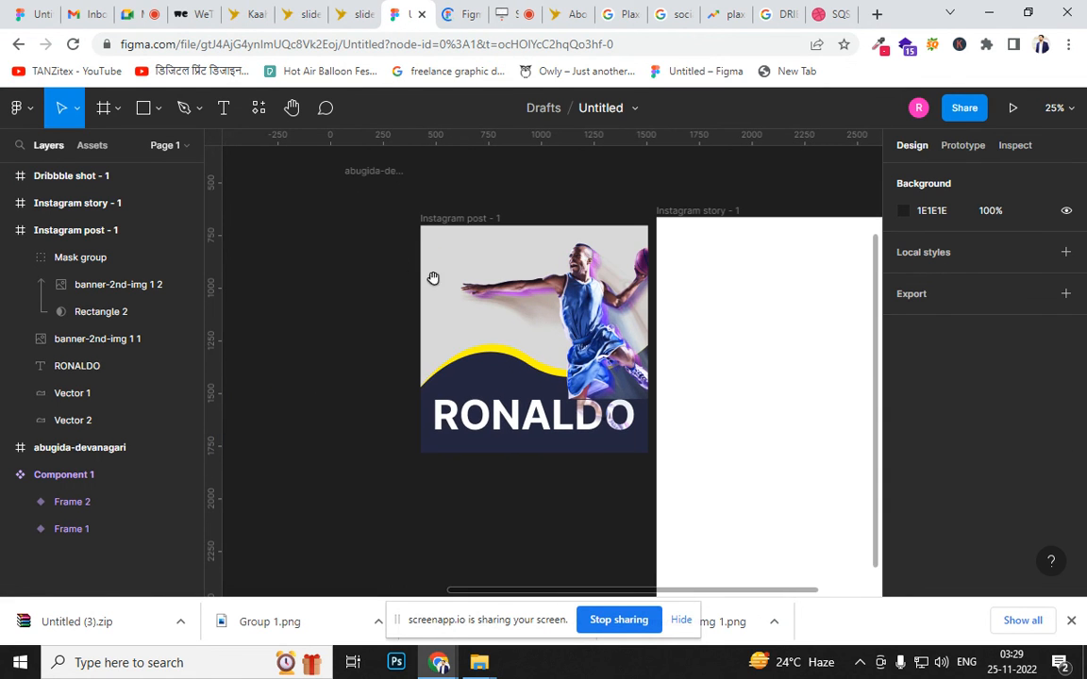
{"action": "left_click", "coordinate": [460, 223]}
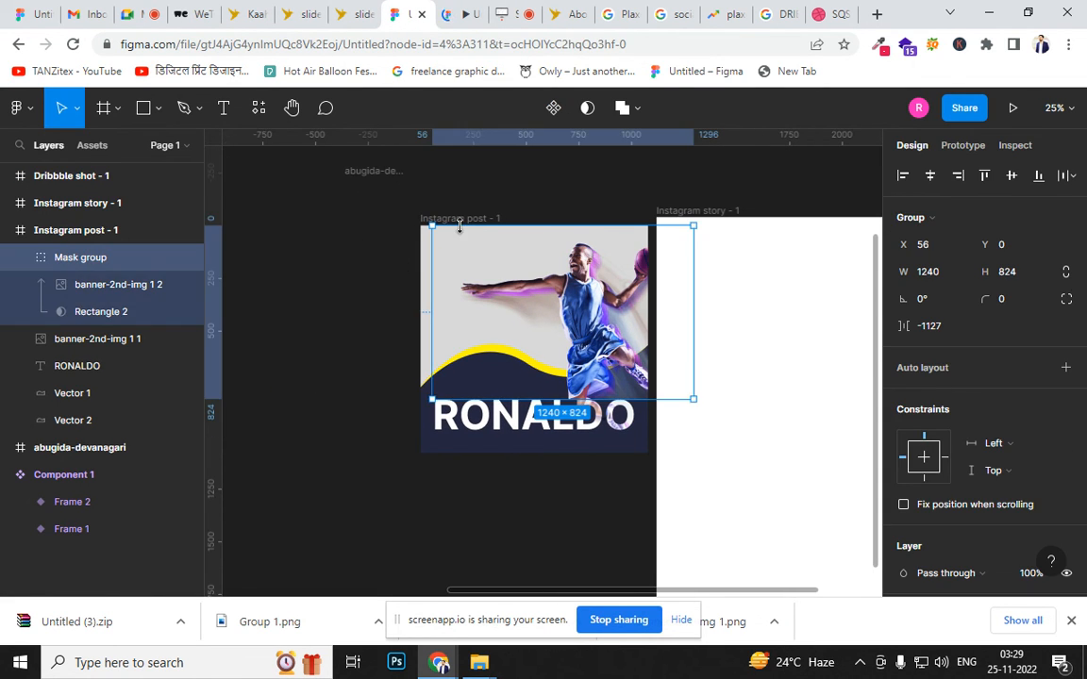
{"action": "left_click", "coordinate": [461, 220]}
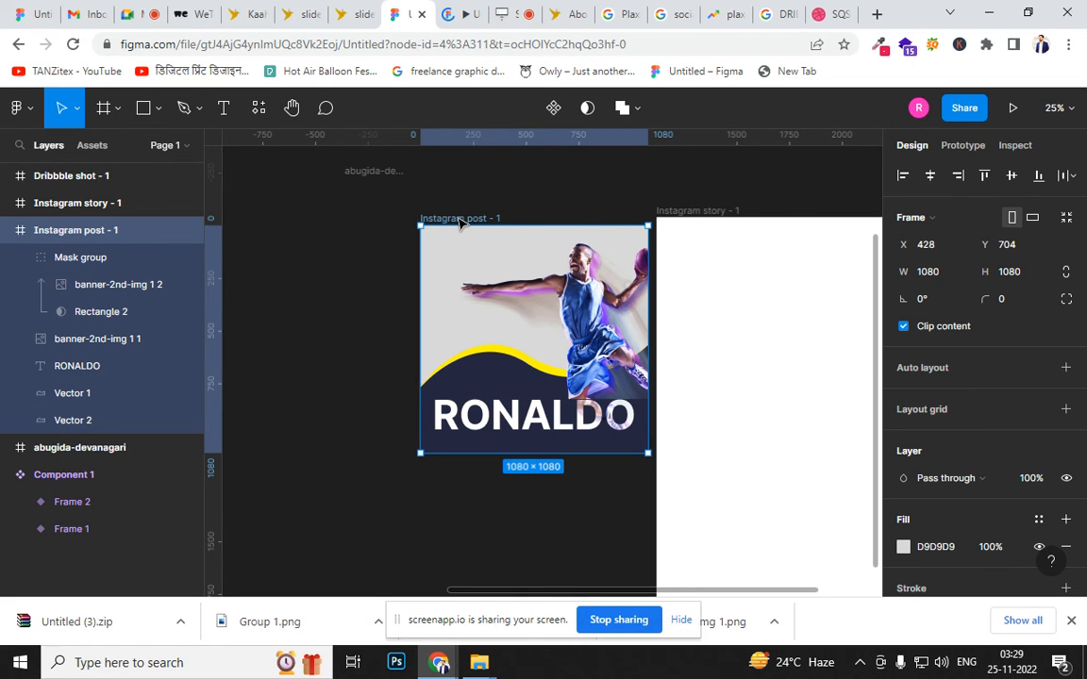
{"action": "key", "text": "Delete"}
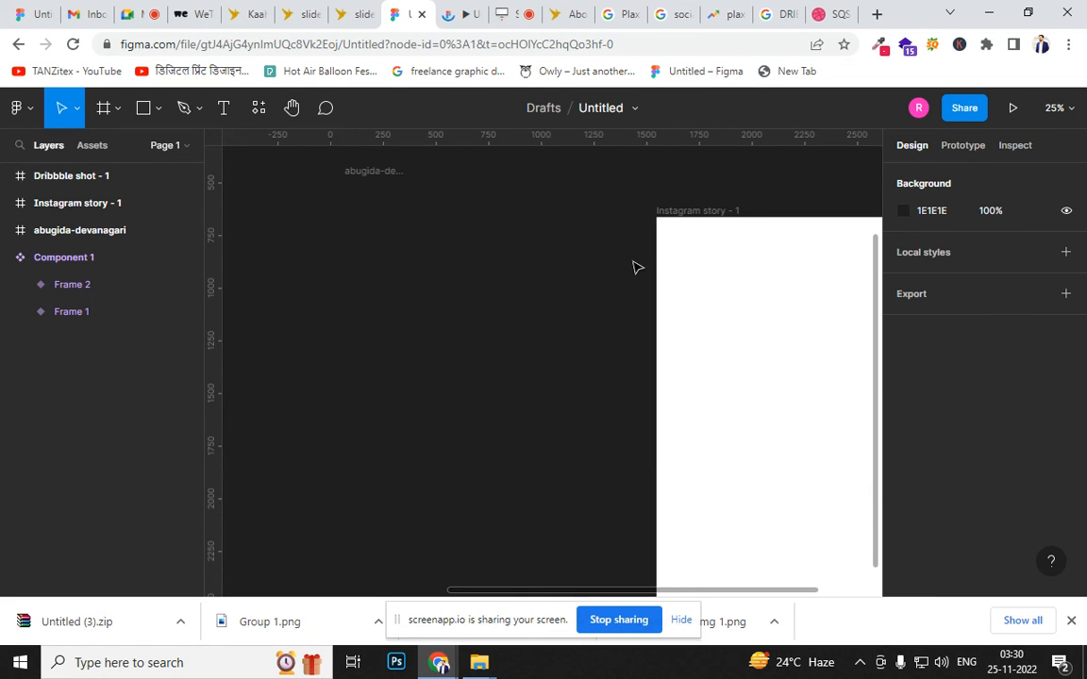
Delete the empty Instagram story frame from the canvas
{"action": "left_click", "coordinate": [684, 264]}
{"action": "left_click_drag", "start_coordinate": [684, 259], "coordinate": [525, 245]}
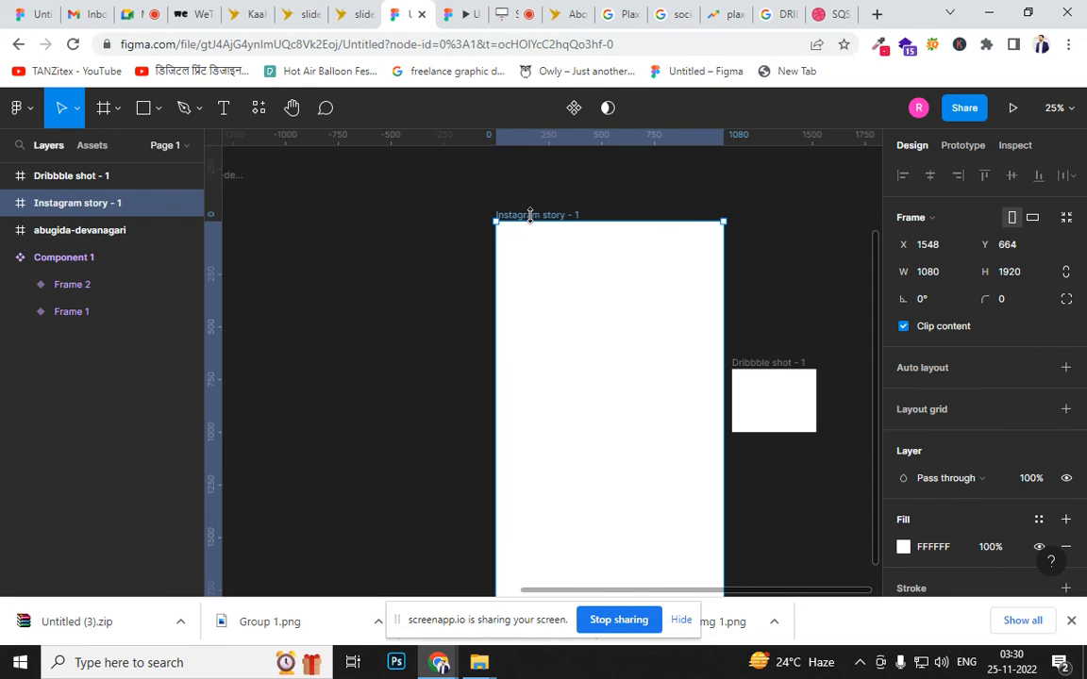
{"action": "key", "text": "Delete"}
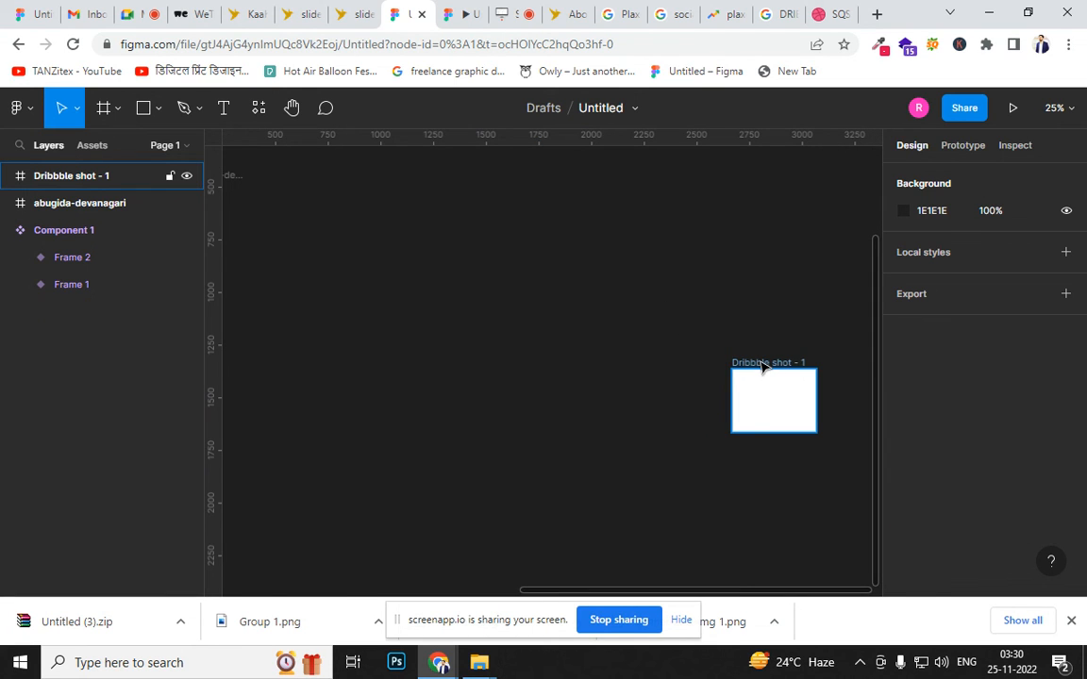
Open a blank Notepad document and write "4 WEBSITE" as its first line
{"action": "key", "text": "super+r"}
{"action": "left_click", "coordinate": [143, 610]}
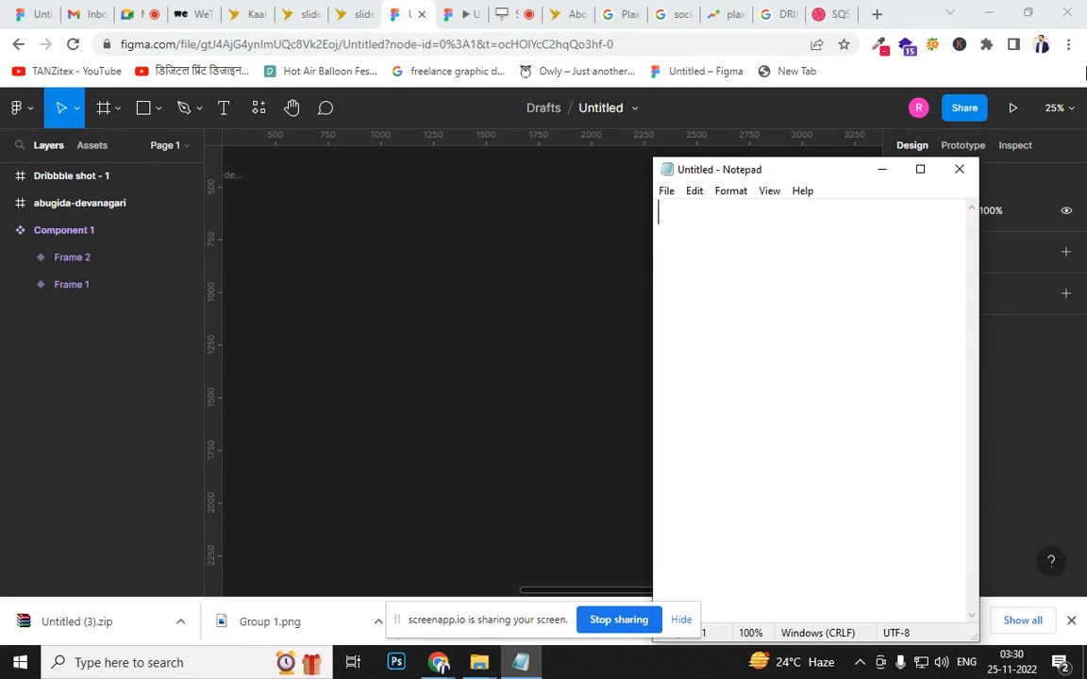
{"action": "type", "text": "4"}
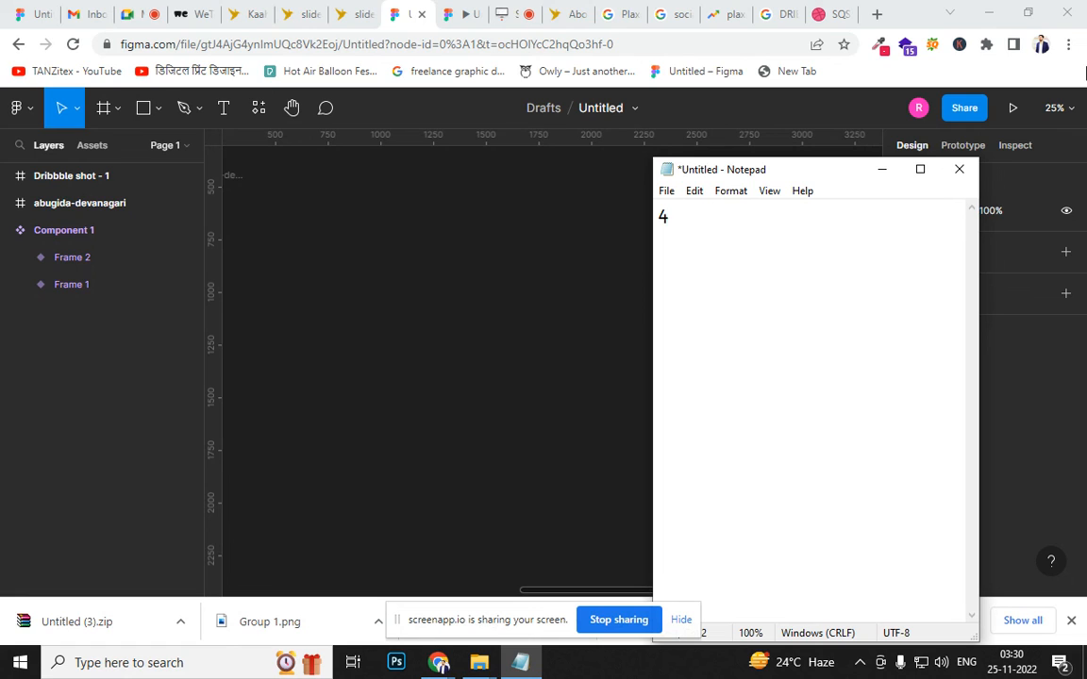
{"action": "type", "text": " WEBSITE"}
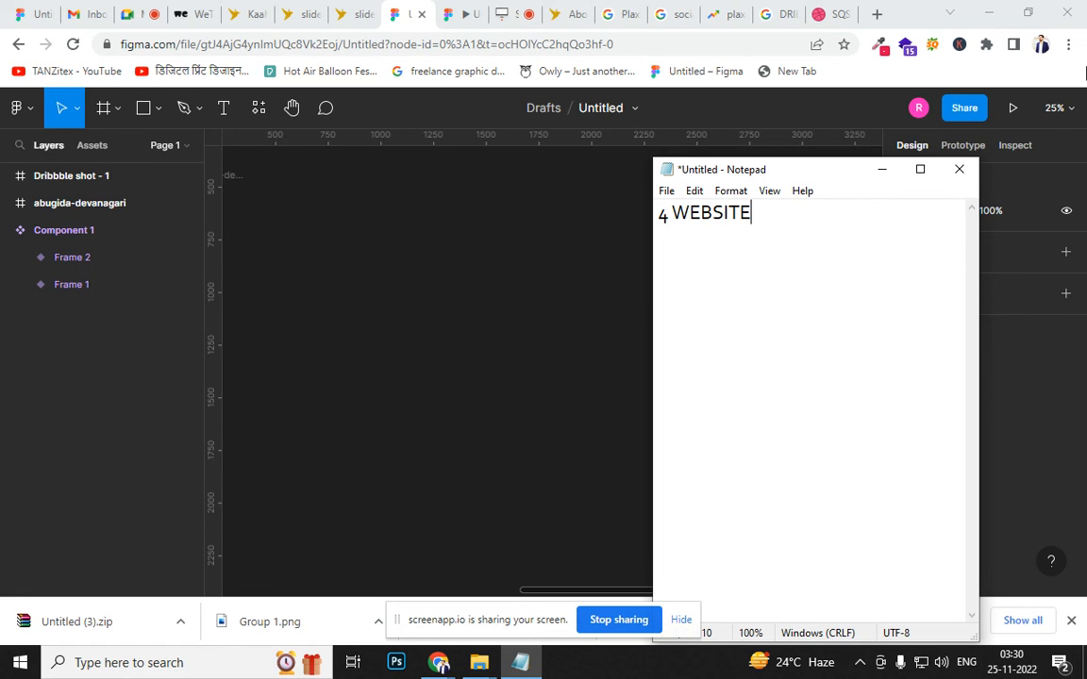
Change the number in front of WEBSITE to 1 in the note's first line
{"action": "key", "text": "Left"}
{"action": "key", "text": "Left"}
{"action": "key", "text": "Left"}
{"action": "key", "text": "Left"}
{"action": "key", "text": "Left"}
{"action": "key", "text": "Left"}
{"action": "key", "text": "Left"}
{"action": "key", "text": "Right"}
{"action": "key", "text": "Right"}
{"action": "key", "text": "Right"}
{"action": "key", "text": "Right"}
{"action": "key", "text": "Left"}
{"action": "key", "text": "Left"}
{"action": "key", "text": "Left"}
{"action": "key", "text": "Left"}
{"action": "key", "text": "shift+Left"}
{"action": "key", "text": "shift+Left"}
{"action": "type", "text": "`"}
{"action": "key", "text": "shift+Left"}
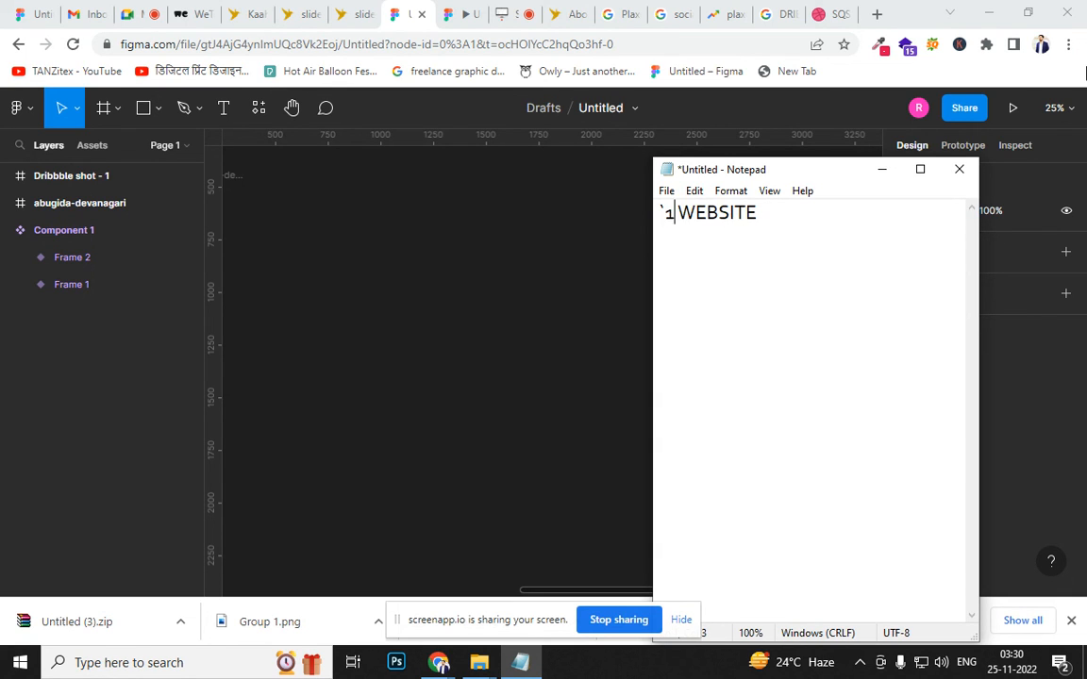
{"action": "type", "text": "1"}
Add the lines "1 MOBILE" and "1 WATCH" below the website entry in the note
{"action": "key", "text": "End"}
{"action": "key", "text": "Return"}
{"action": "type", "text": "1 "}
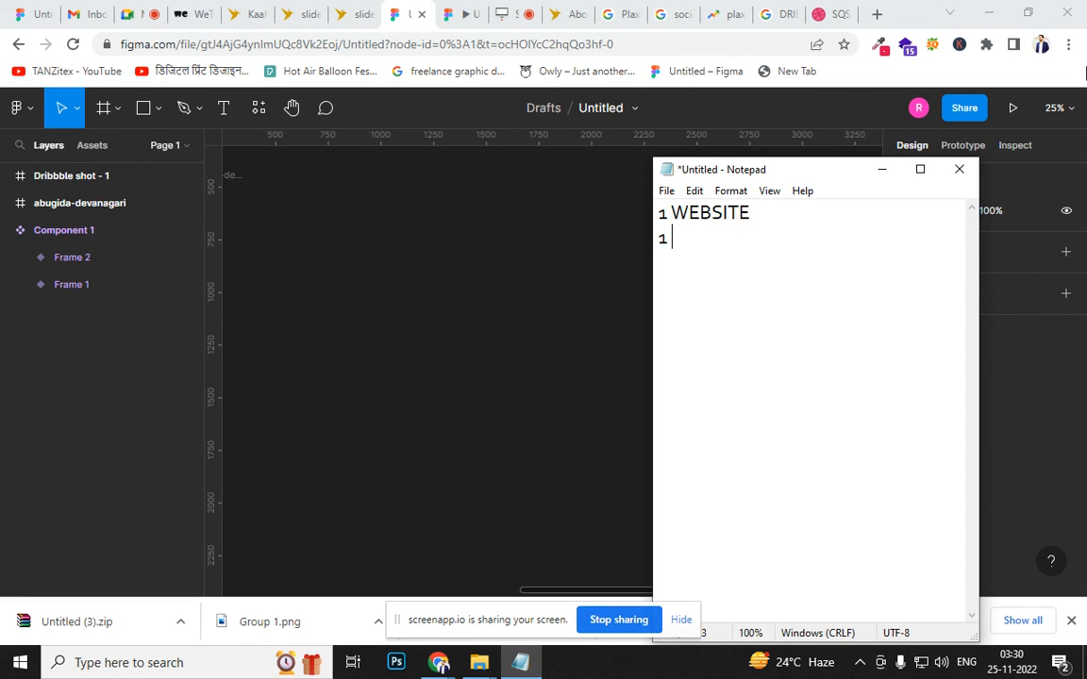
{"action": "type", "text": "MOBILE"}
{"action": "key", "text": "Return"}
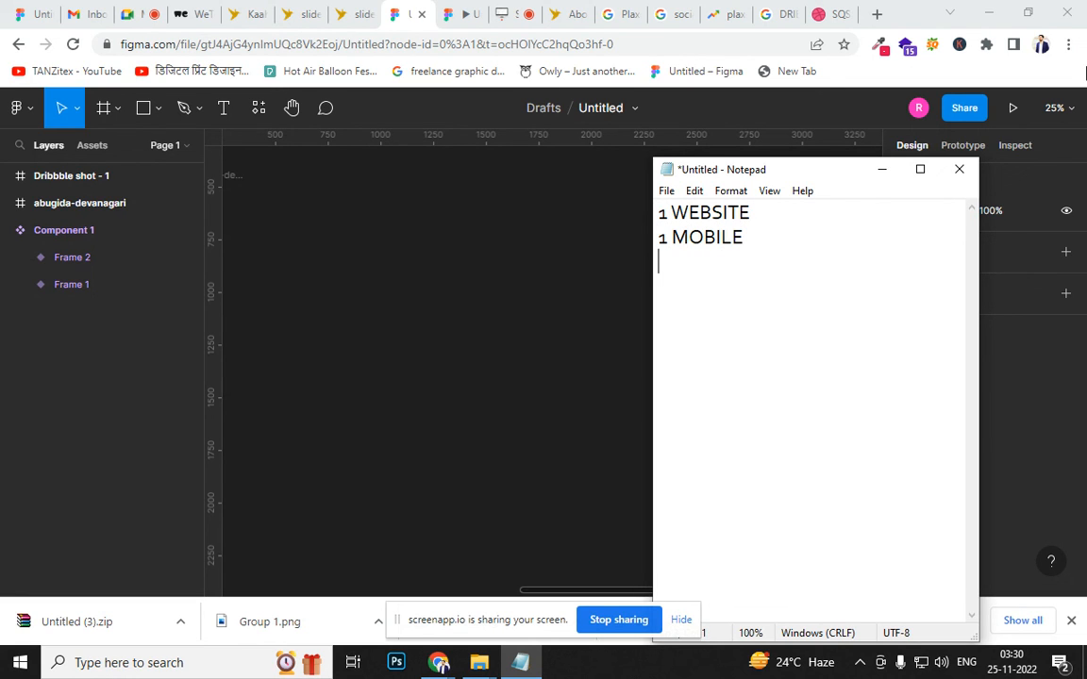
{"action": "type", "text": "1 WATCH"}
{"action": "key", "text": "Return"}
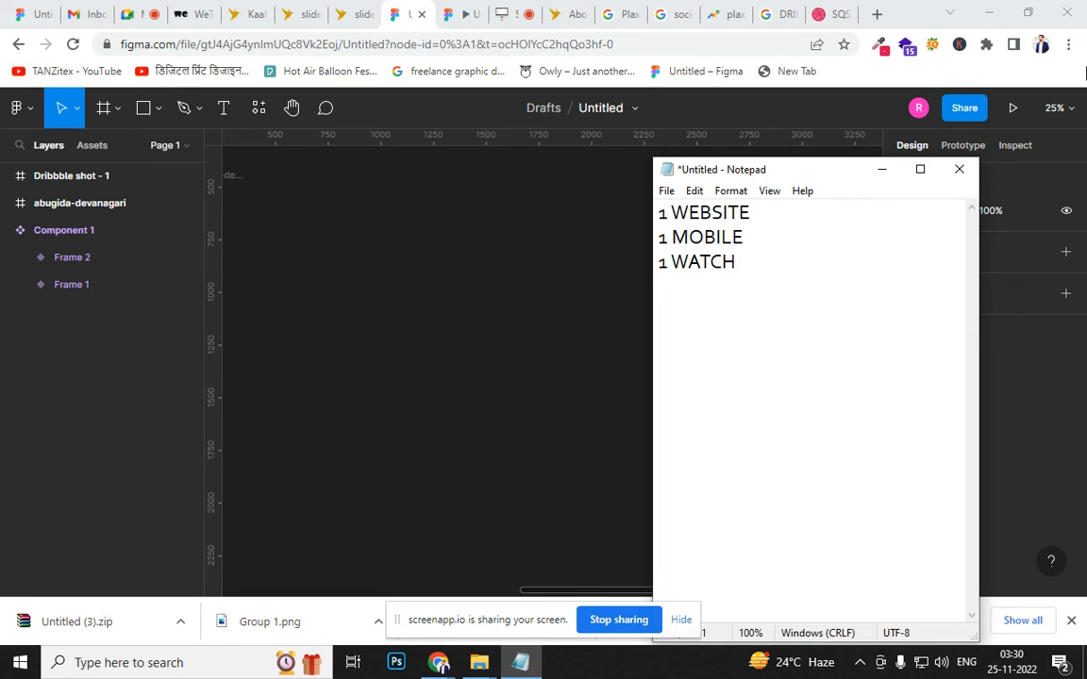
Add the lines "2 SOCIAL MEDIA POST" and "1FACEBOOK COVER PAGE" to the note's list
{"action": "type", "text": "2 SOCIAL MEDIA POST"}
{"action": "key", "text": "Return"}
{"action": "type", "text": "1"}
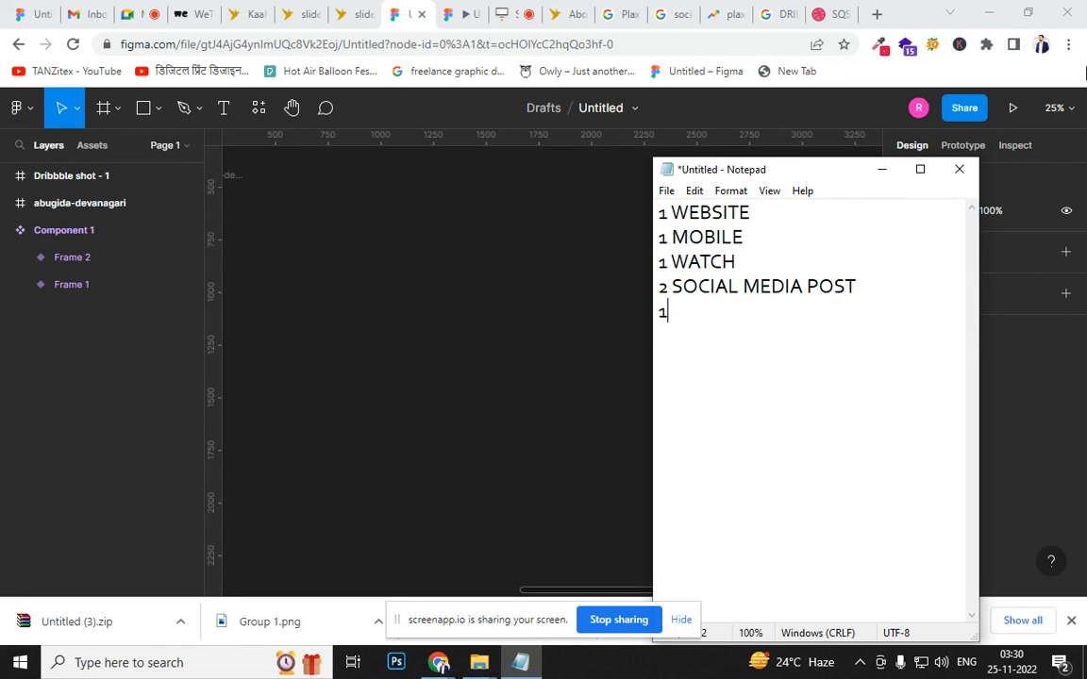
{"action": "type", "text": "FACEBOOK COVER PAGE"}
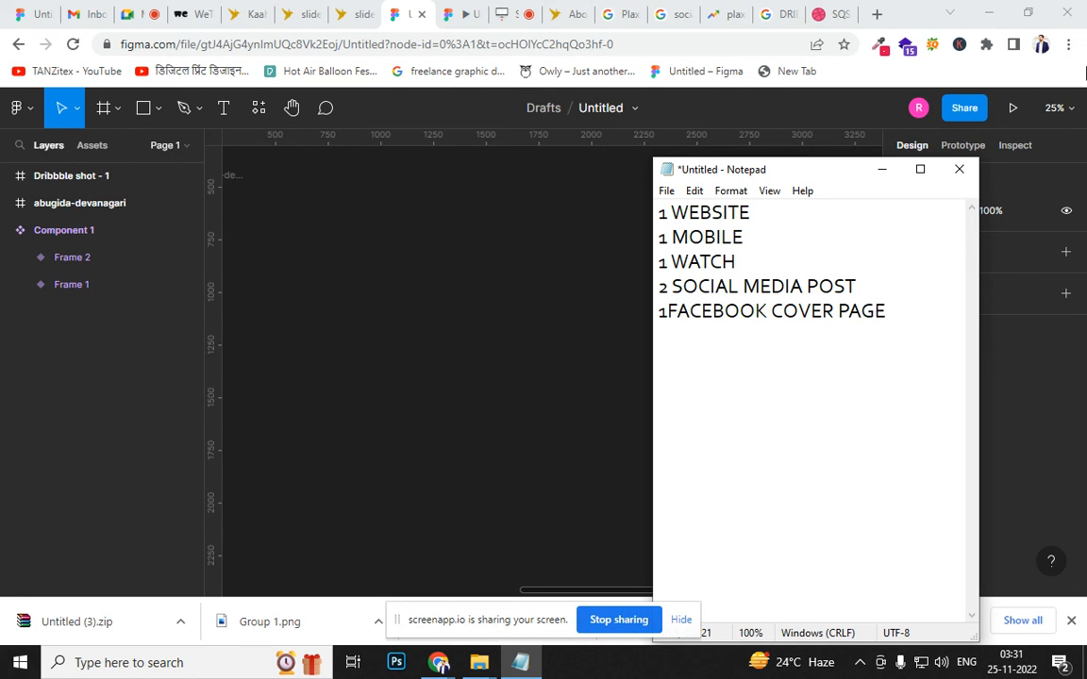
Add the line "2 WEBSITE BANNER" to the list and, after a blank line, the banner size 1920*500
{"action": "key", "text": "Return"}
{"action": "type", "text": "2 WEBS"}
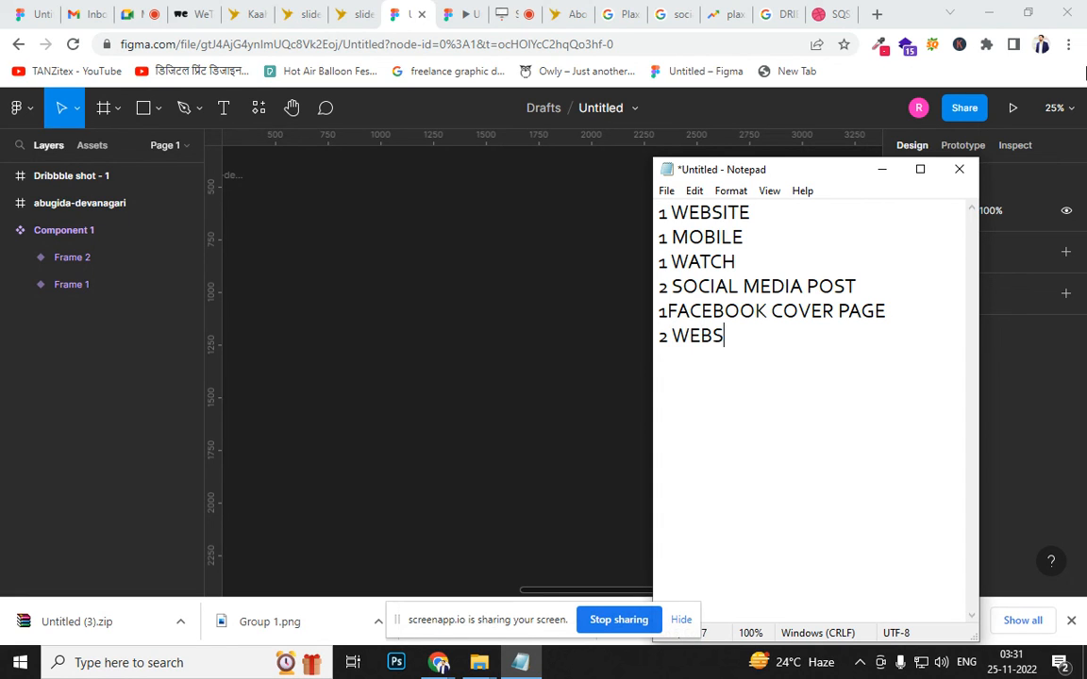
{"action": "type", "text": "ITE BANNER"}
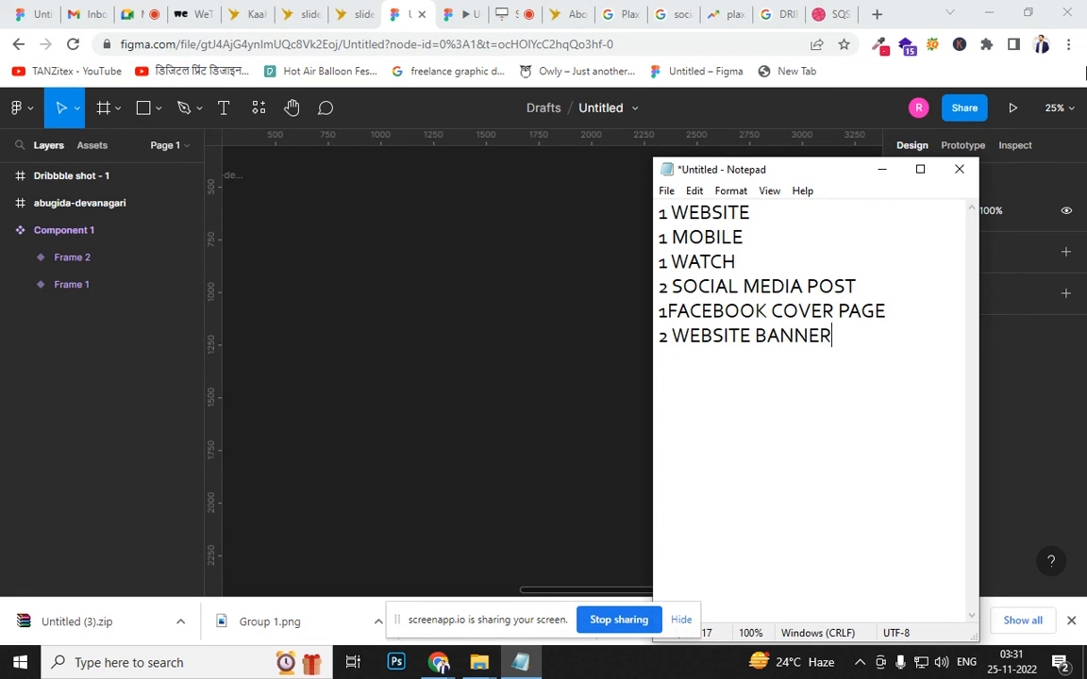
{"action": "key", "text": "Return"}
{"action": "key", "text": "Return"}
{"action": "type", "text": "19208"}
{"action": "key", "text": "BackSpace"}
{"action": "type", "text": "*500"}
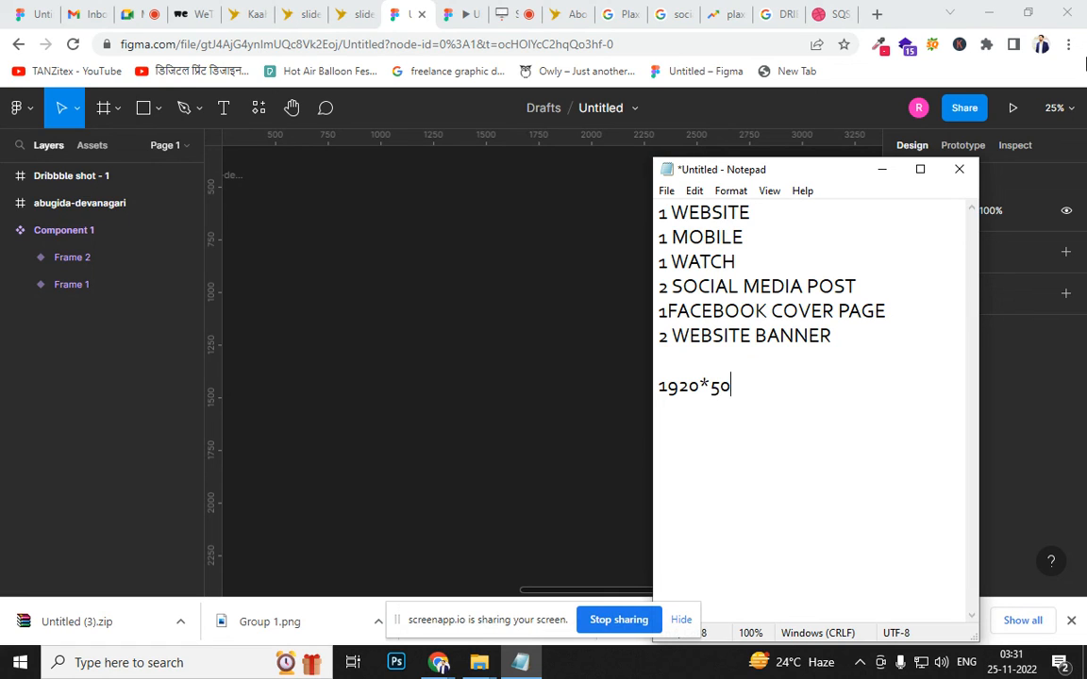
Add the unit PX after the banner size in the note's last line
{"action": "type", "text": "PX"}
Switch to the Kaahira site in the browser, open its home page and examine the banner slider and category section
{"action": "left_click", "coordinate": [556, 15]}
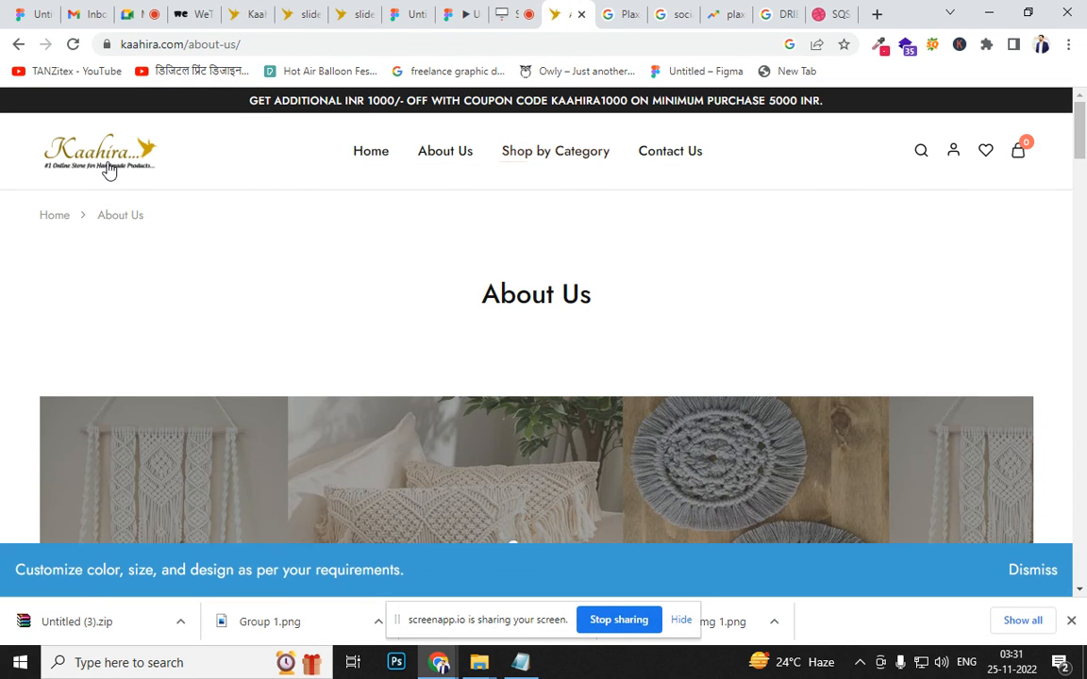
{"action": "left_click", "coordinate": [109, 168]}
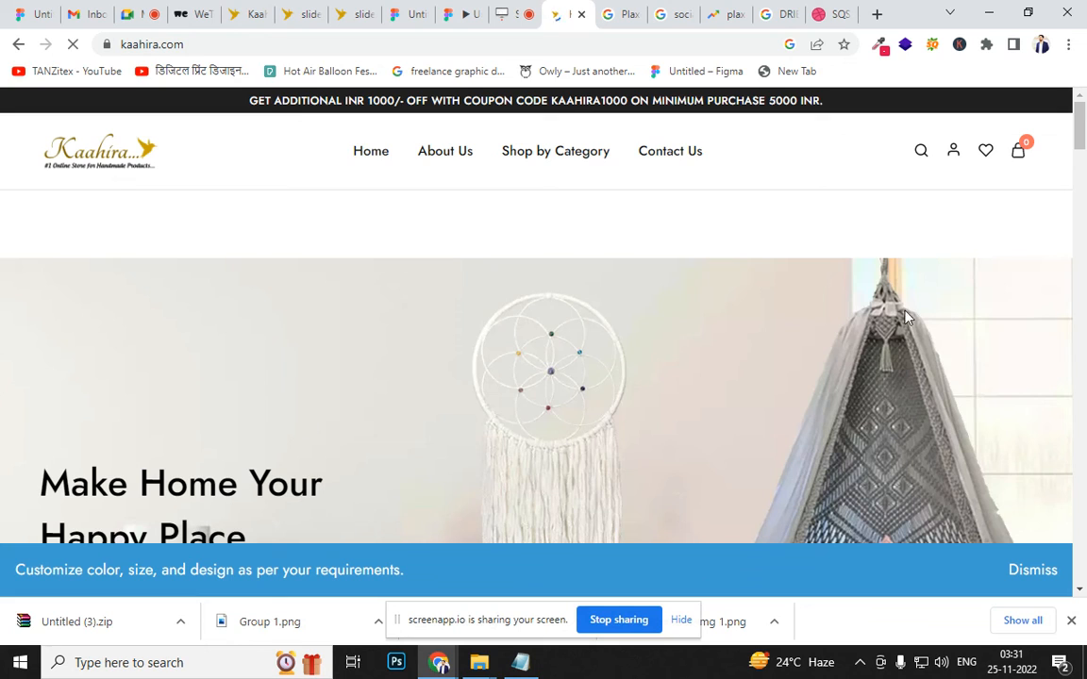
{"action": "left_click_drag", "start_coordinate": [1080, 124], "coordinate": [1065, 194]}
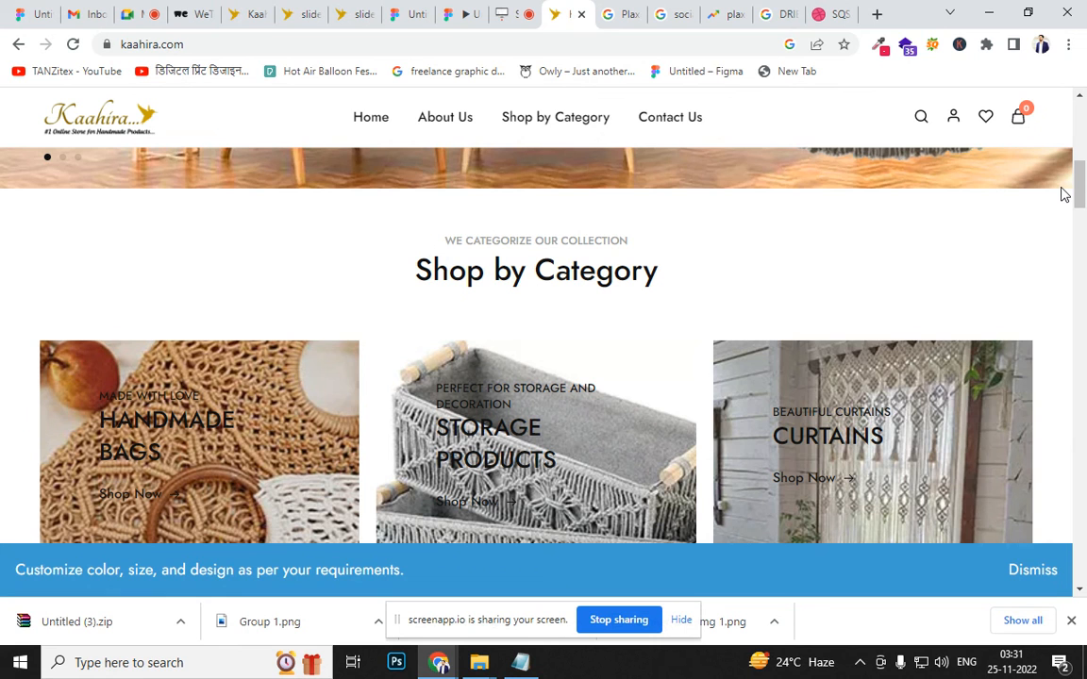
{"action": "scroll", "coordinate": [330, 318], "scroll_direction": "up", "scroll_amount": 5}
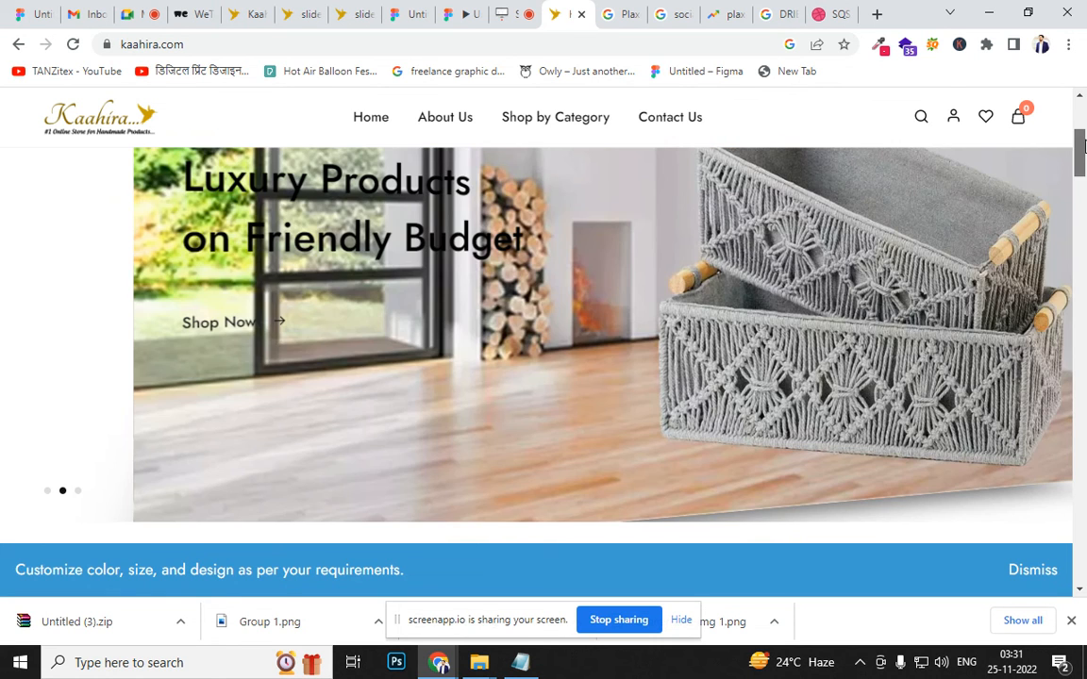
{"action": "scroll", "coordinate": [330, 318], "scroll_direction": "up", "scroll_amount": 2}
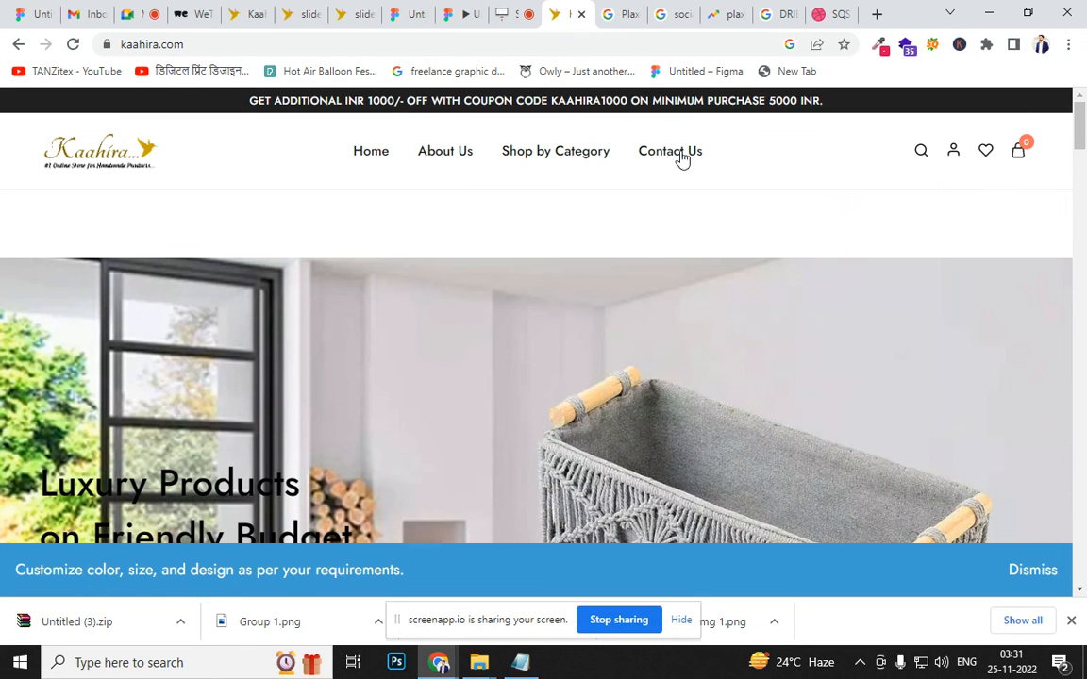
Open libas.in and examine the promotional banners on its home page
{"action": "left_click", "coordinate": [530, 50]}
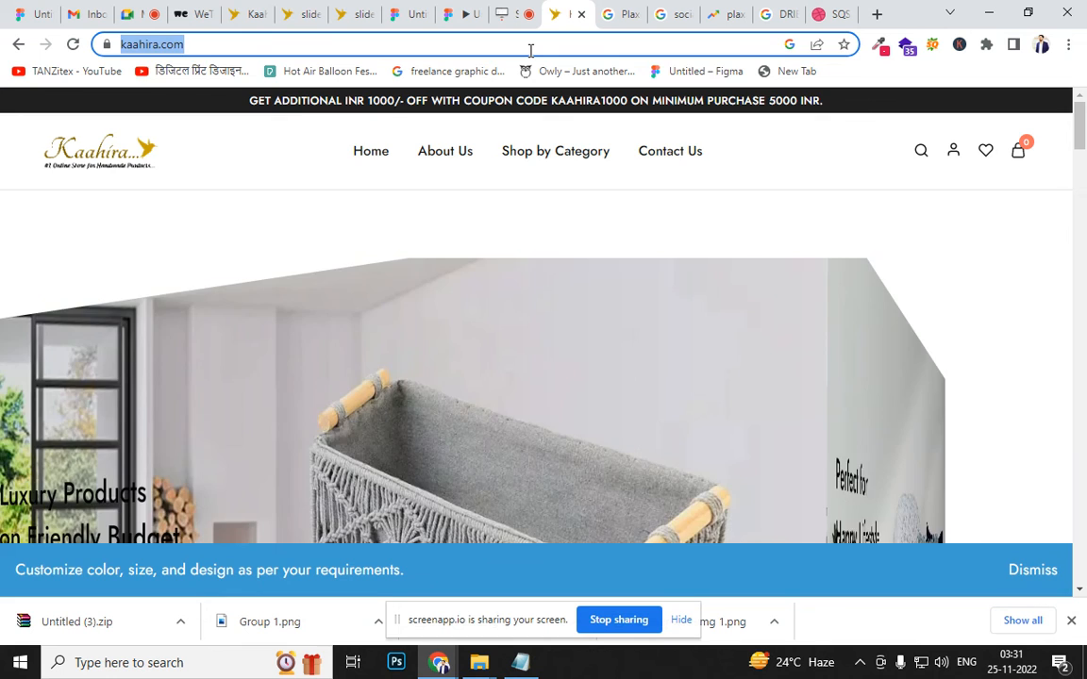
{"action": "type", "text": "LIBA"}
{"action": "key", "text": "Return"}
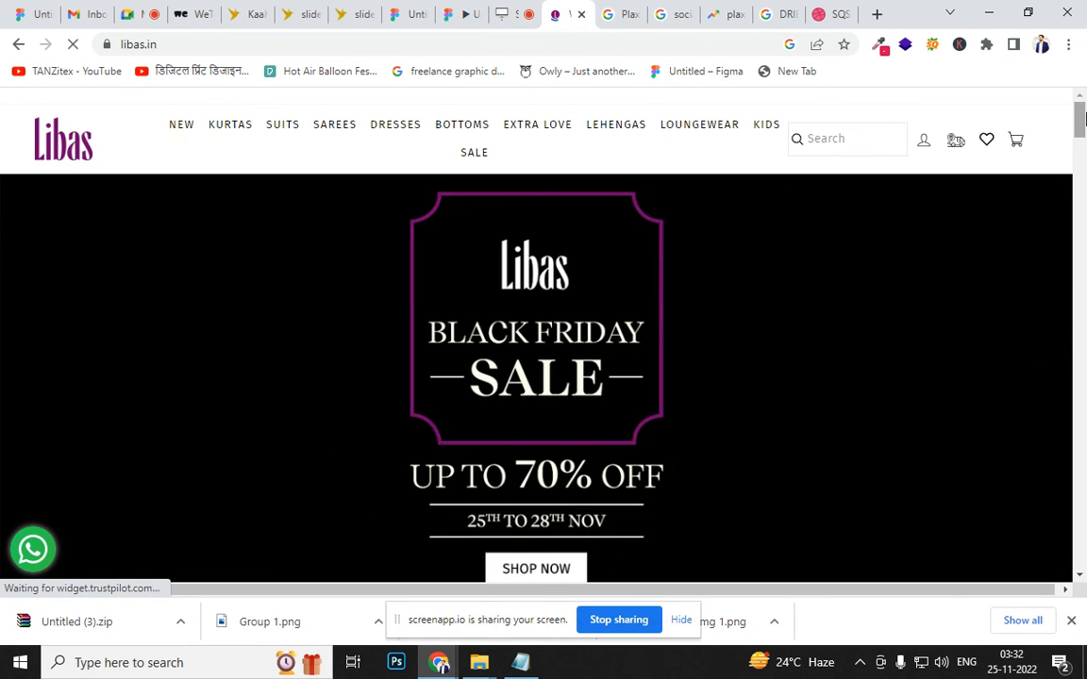
{"action": "scroll", "coordinate": [849, 359], "scroll_direction": "down", "scroll_amount": 2}
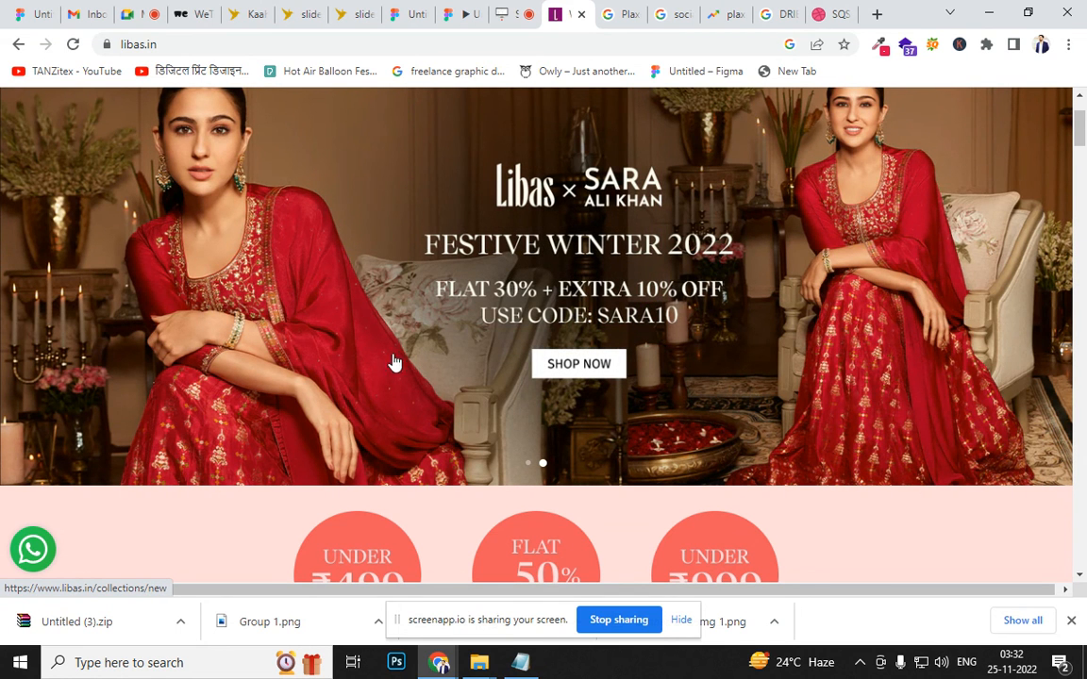
Open flipkart.com and go through several slides of the home page banner carousel
{"action": "left_click", "coordinate": [662, 43]}
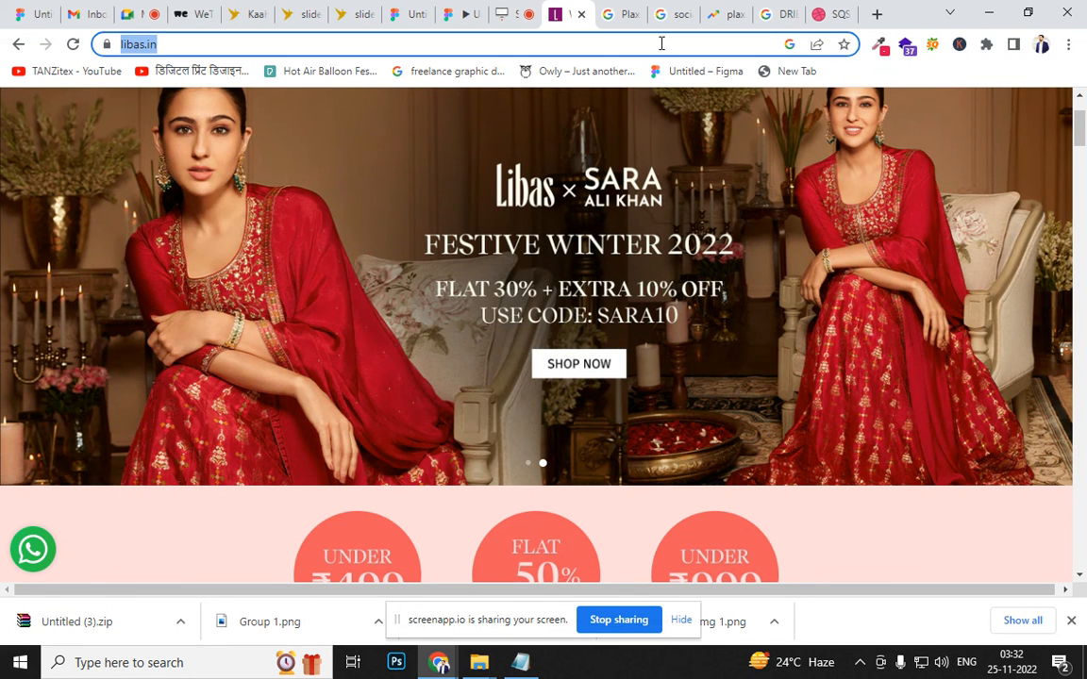
{"action": "type", "text": "FLIB"}
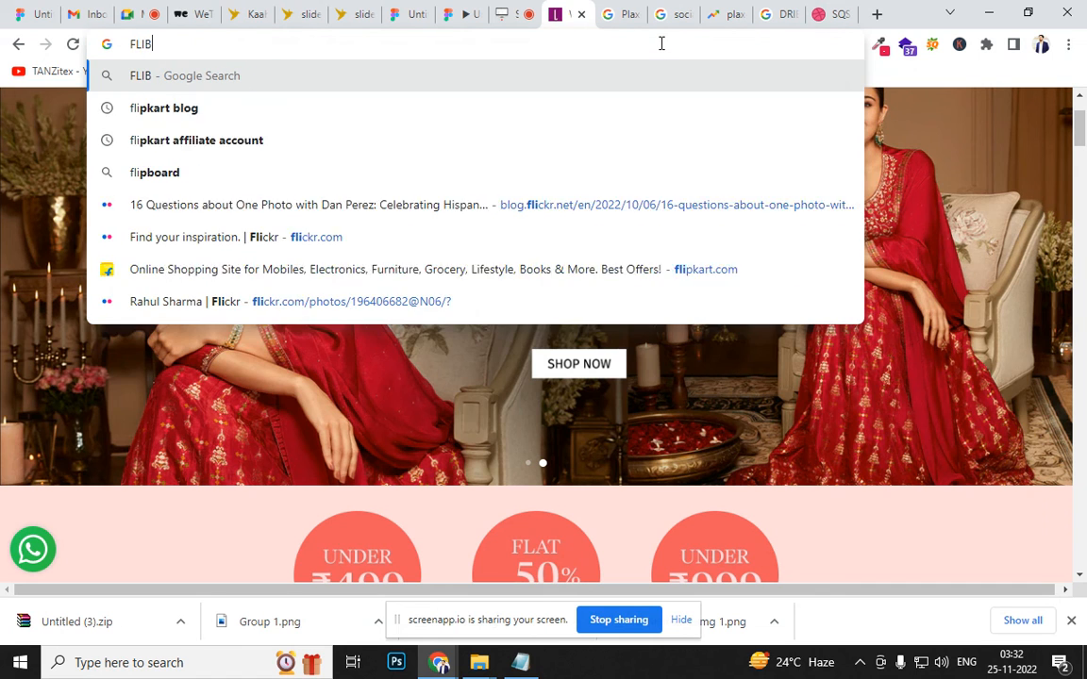
{"action": "key", "text": "BackSpace"}
{"action": "type", "text": "P"}
{"action": "key", "text": "Return"}
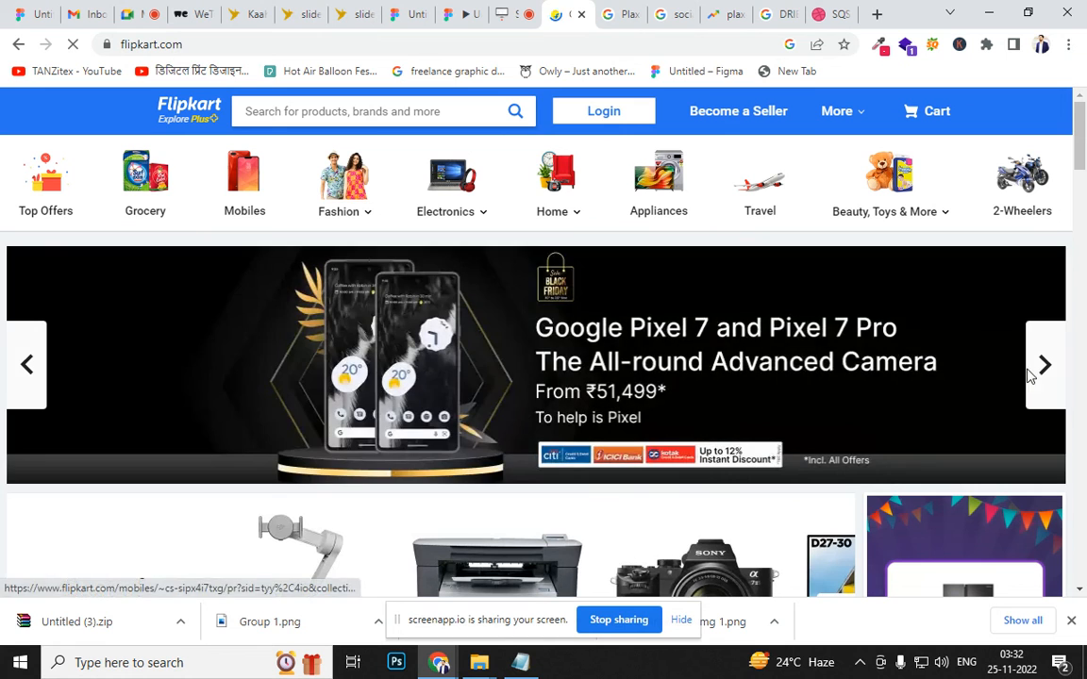
{"action": "left_click", "coordinate": [1044, 374]}
{"action": "left_click", "coordinate": [1043, 372]}
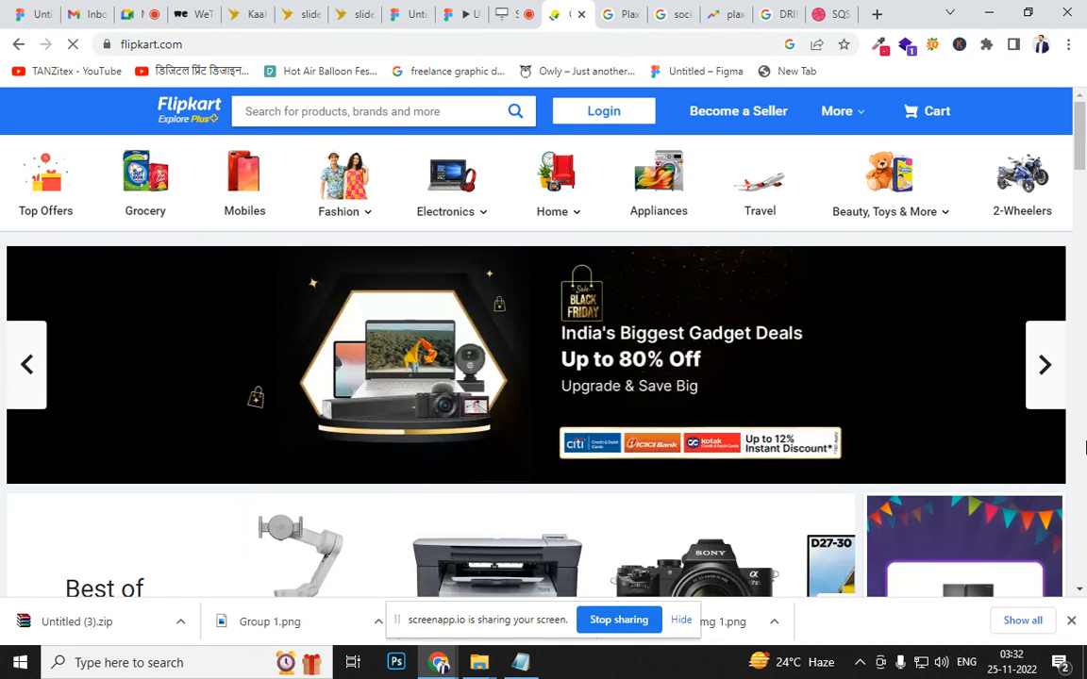
{"action": "left_click", "coordinate": [1061, 383]}
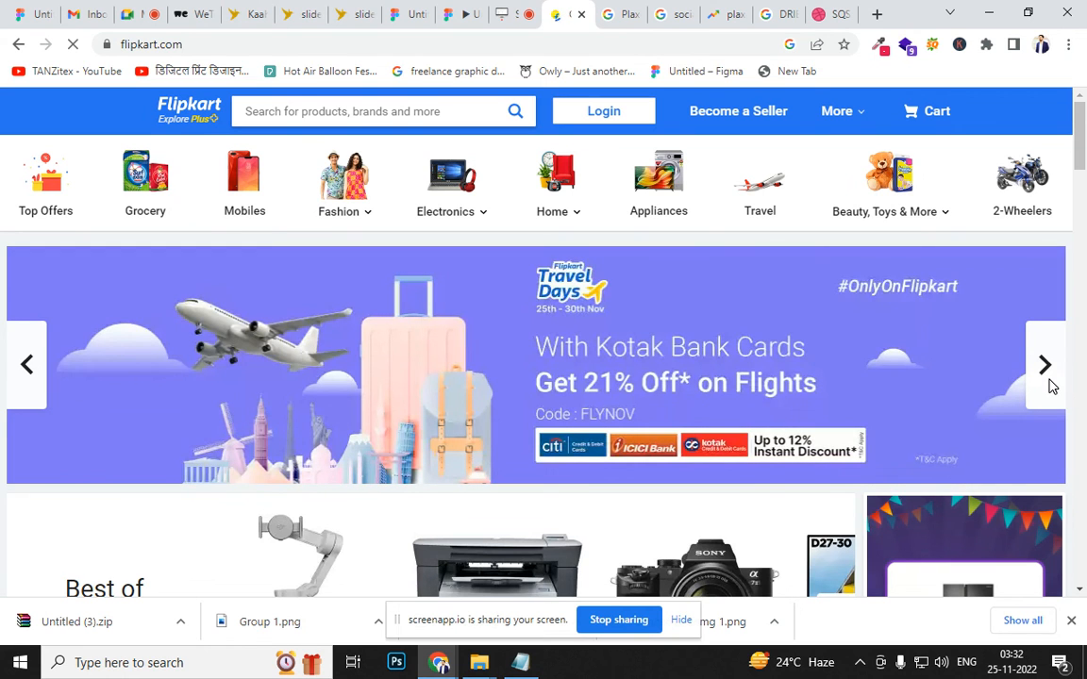
{"action": "left_click", "coordinate": [1036, 390]}
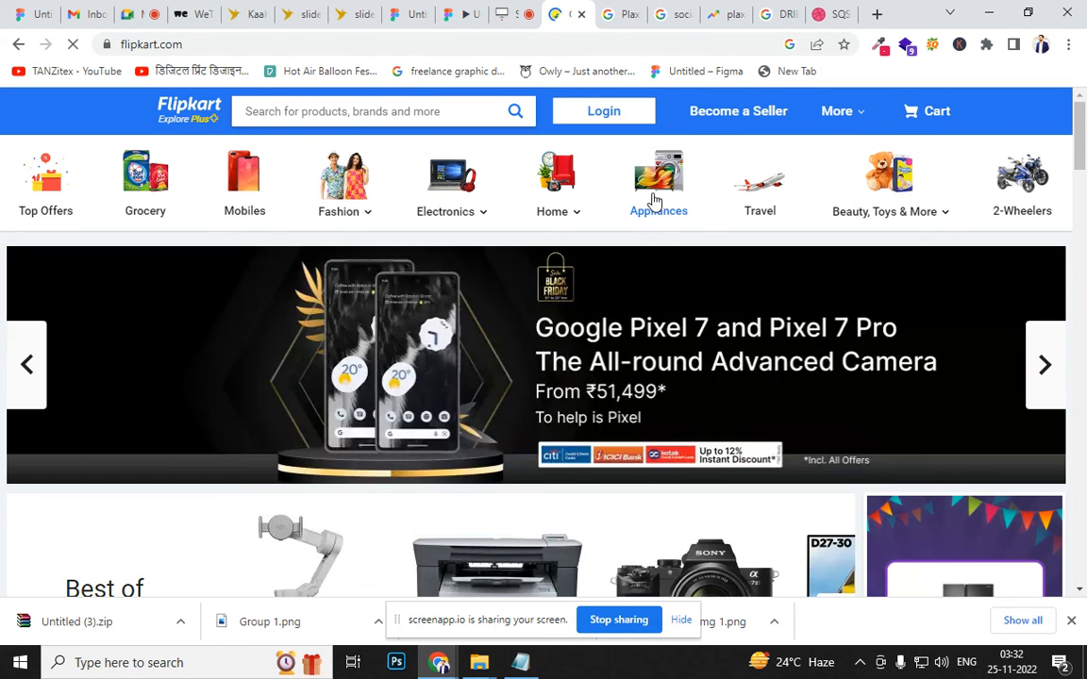
Search Google for "facebook cover page size" and show the image results
{"action": "left_click", "coordinate": [598, 37]}
{"action": "type", "text": "FAC"}
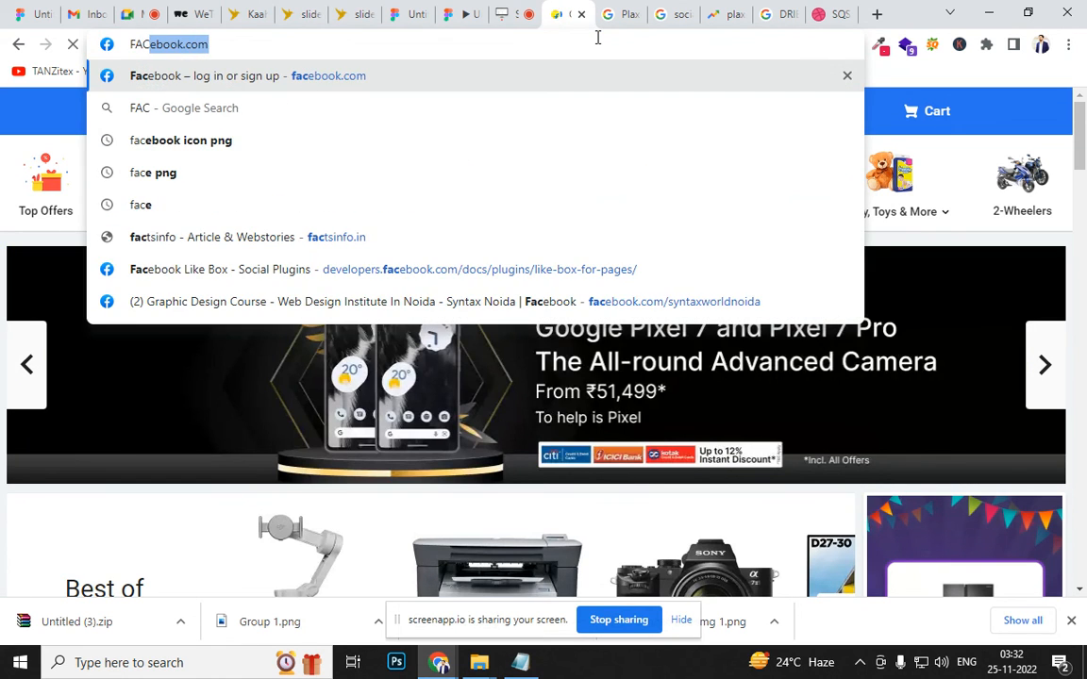
{"action": "type", "text": "EBOOK C"}
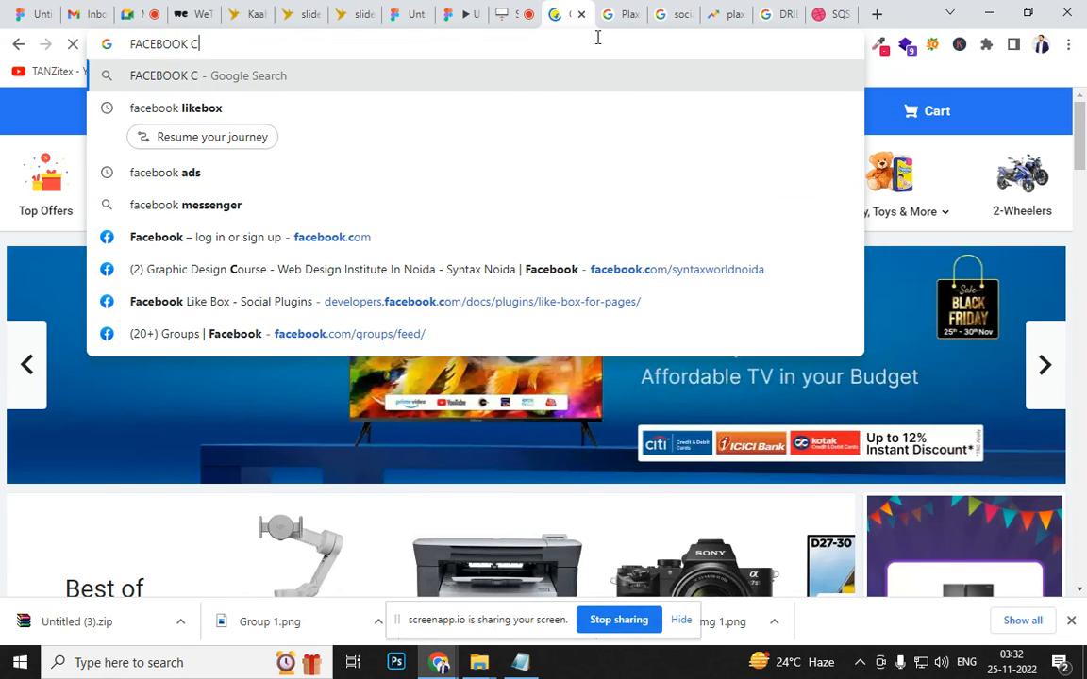
{"action": "type", "text": "OVER PAGE"}
{"action": "left_click", "coordinate": [248, 108]}
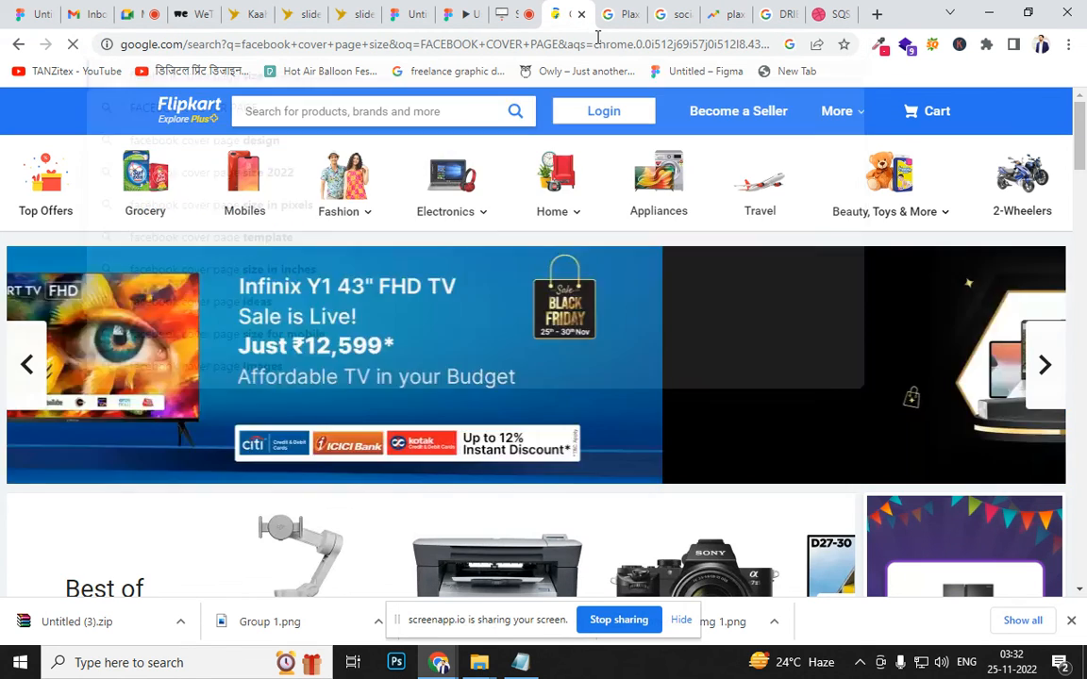
{"action": "left_click_drag", "start_coordinate": [252, 121], "coordinate": [410, 129]}
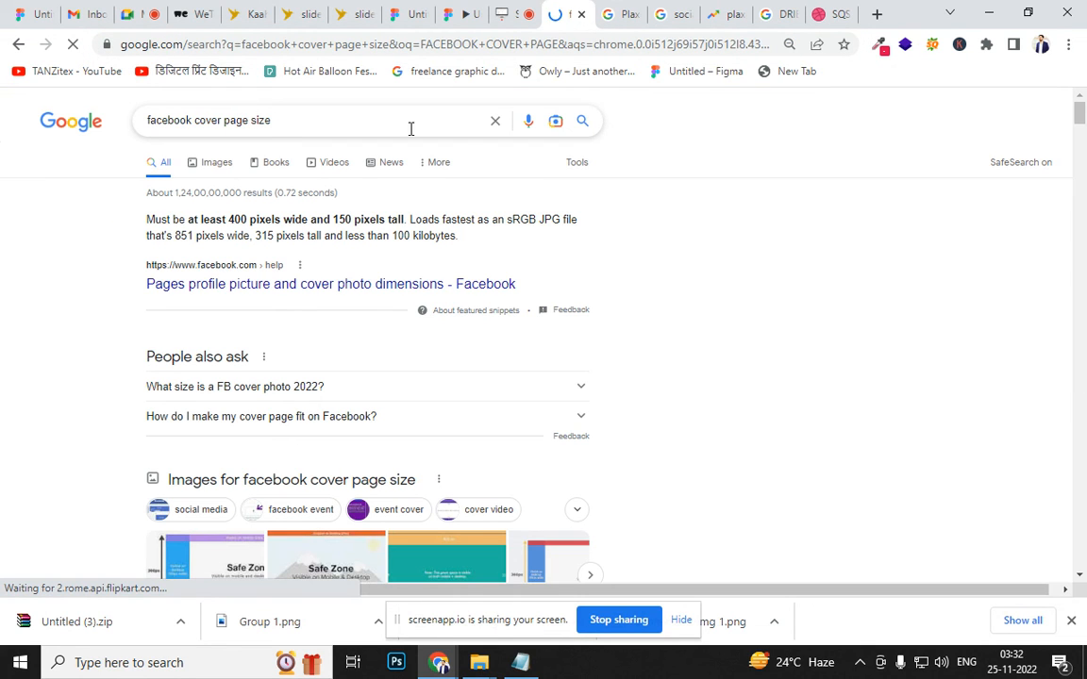
{"action": "key", "text": "BackSpace"}
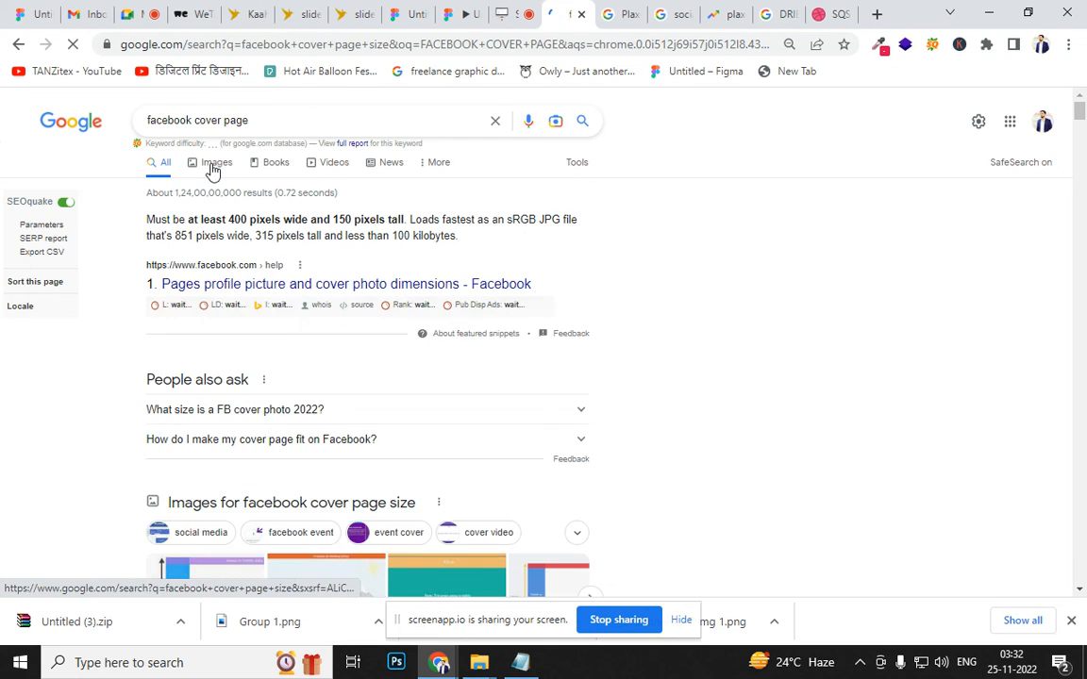
{"action": "left_click", "coordinate": [211, 168]}
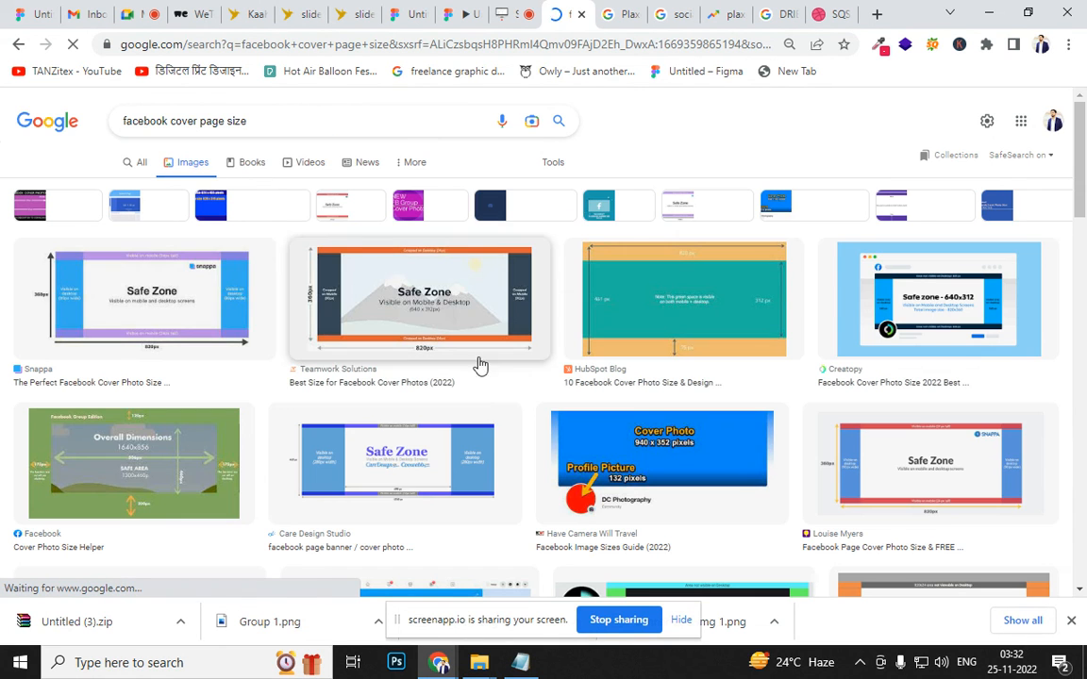
Preview the Dlvr.it cover photo example and the YouTube "Facebook Cover Page Design" result among the images
{"action": "left_click_drag", "start_coordinate": [1083, 203], "coordinate": [1085, 483]}
{"action": "left_click", "coordinate": [106, 328]}
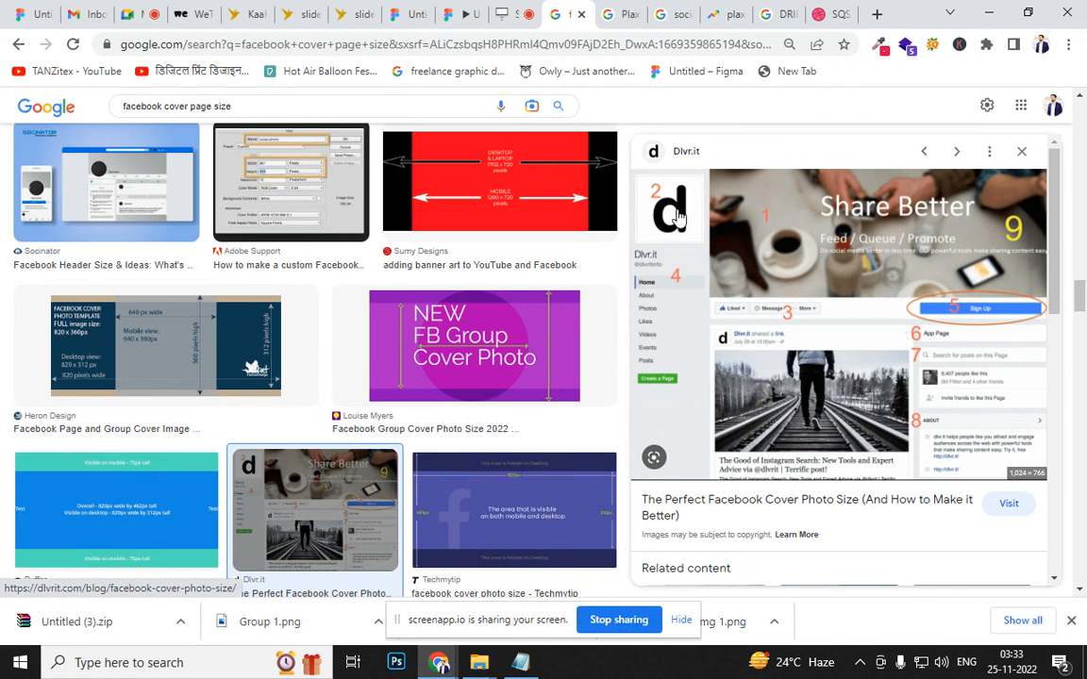
{"action": "left_click_drag", "start_coordinate": [1080, 300], "coordinate": [1080, 382]}
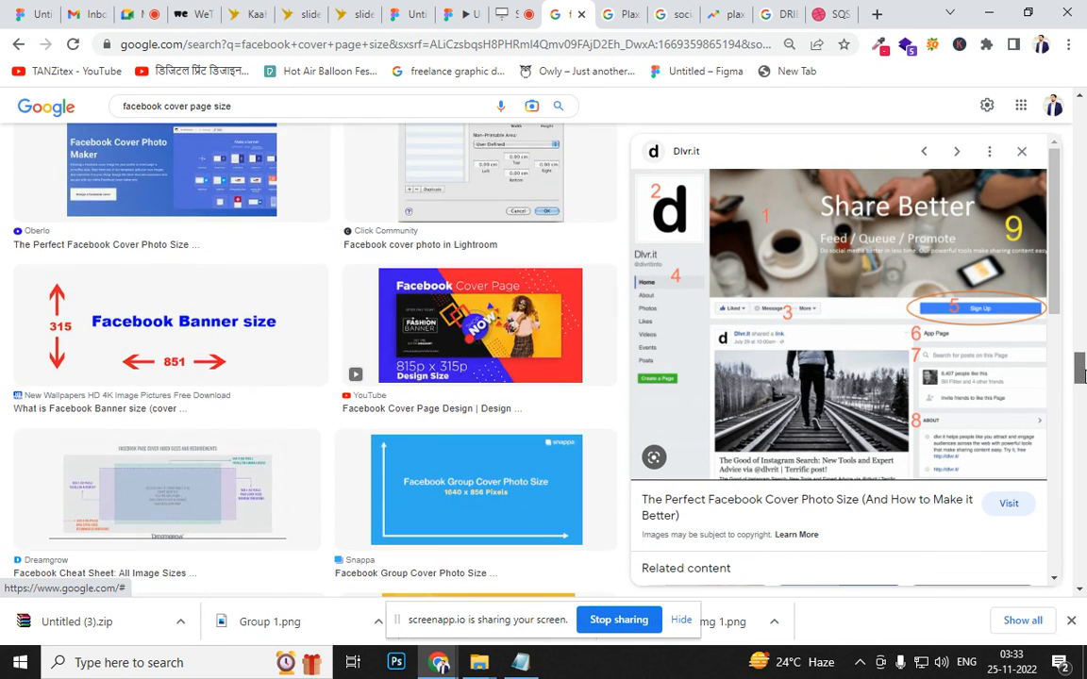
{"action": "left_click", "coordinate": [491, 376]}
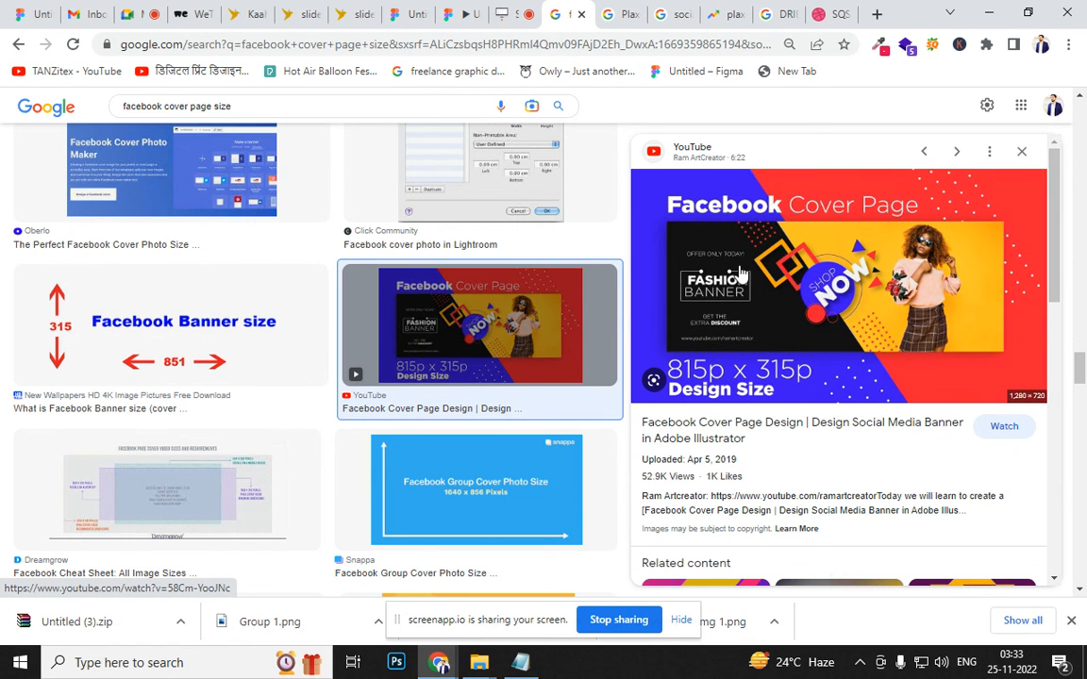
Preview the Hashe Computer Solutions cover image and examine related Facebook cover templates, including the education and startup company designs
{"action": "left_click_drag", "start_coordinate": [1080, 375], "coordinate": [1080, 582]}
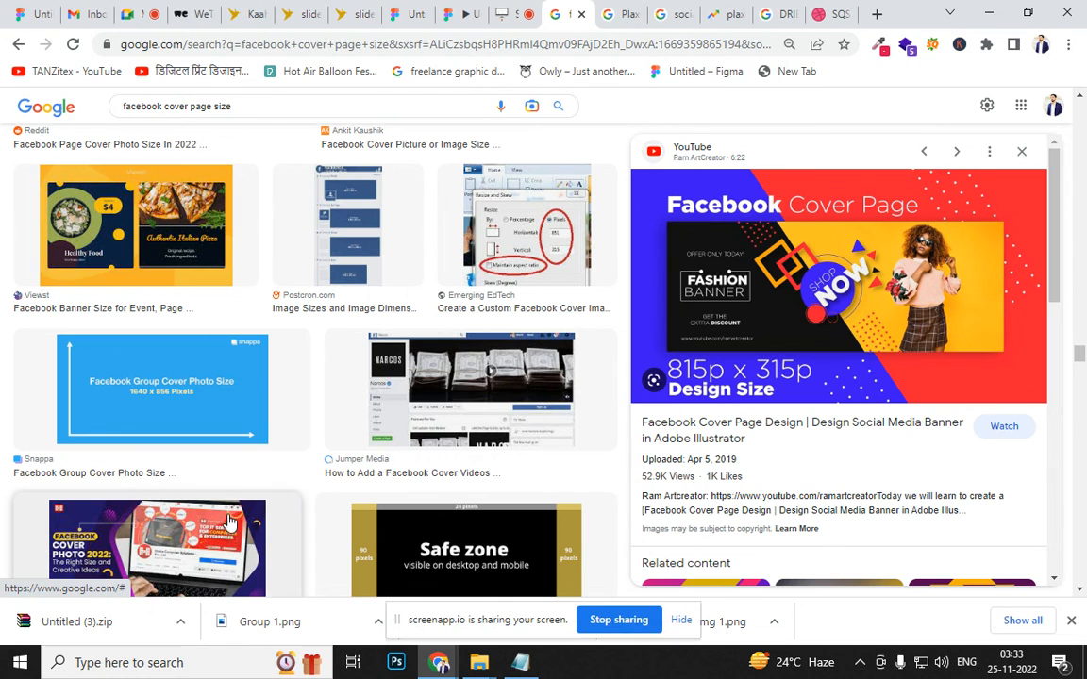
{"action": "left_click", "coordinate": [179, 533]}
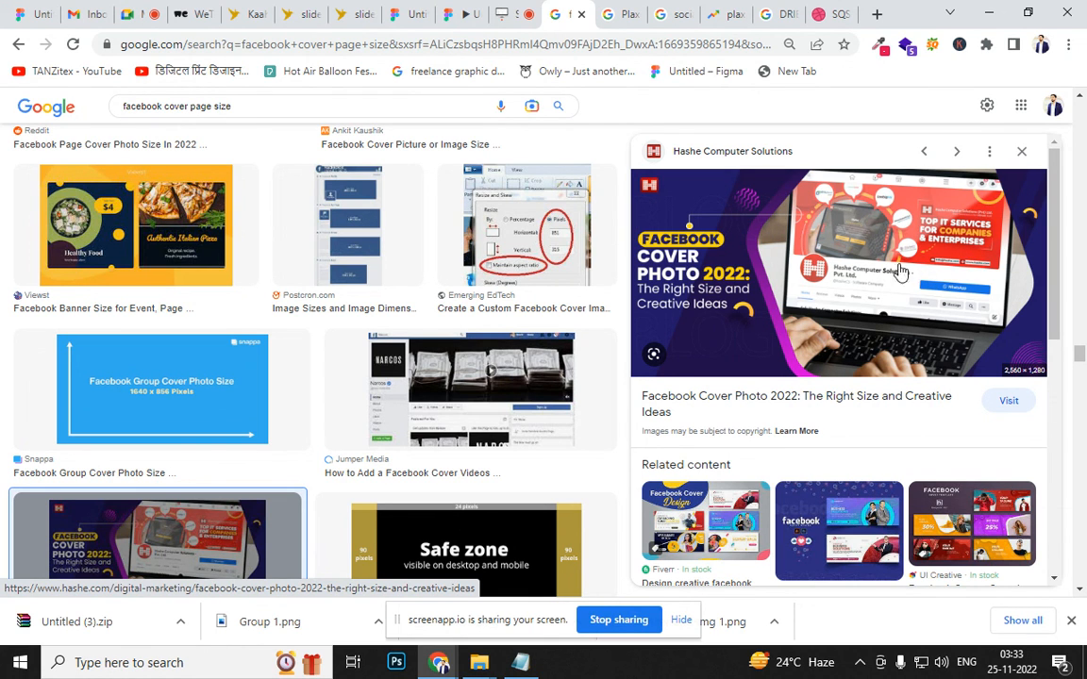
{"action": "left_click", "coordinate": [896, 531]}
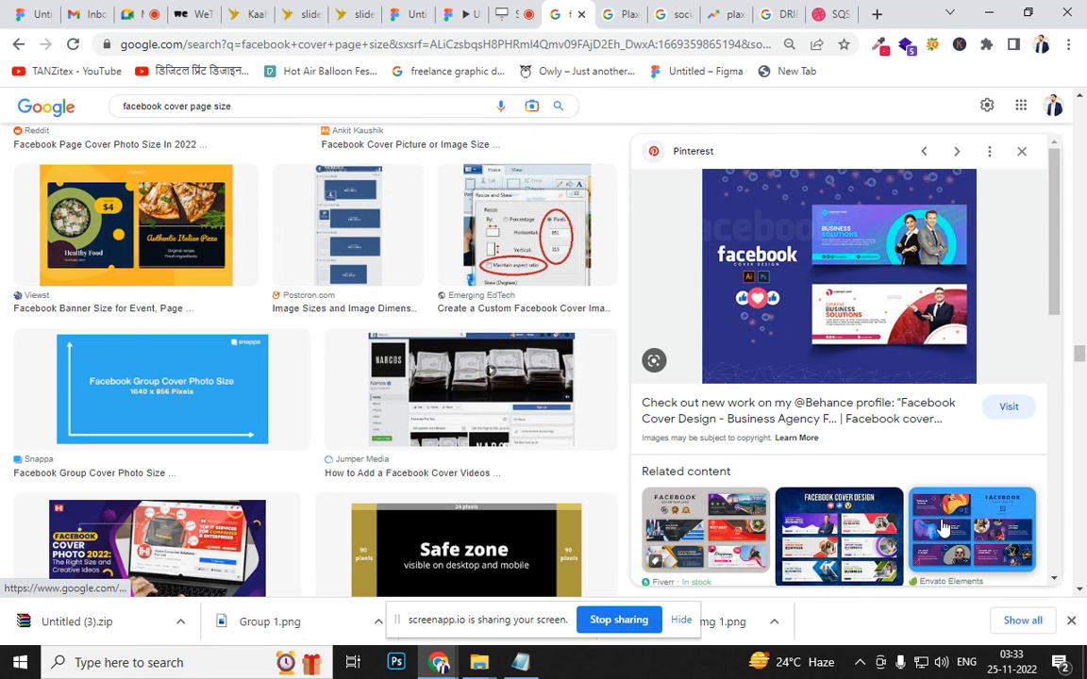
{"action": "left_click", "coordinate": [944, 528]}
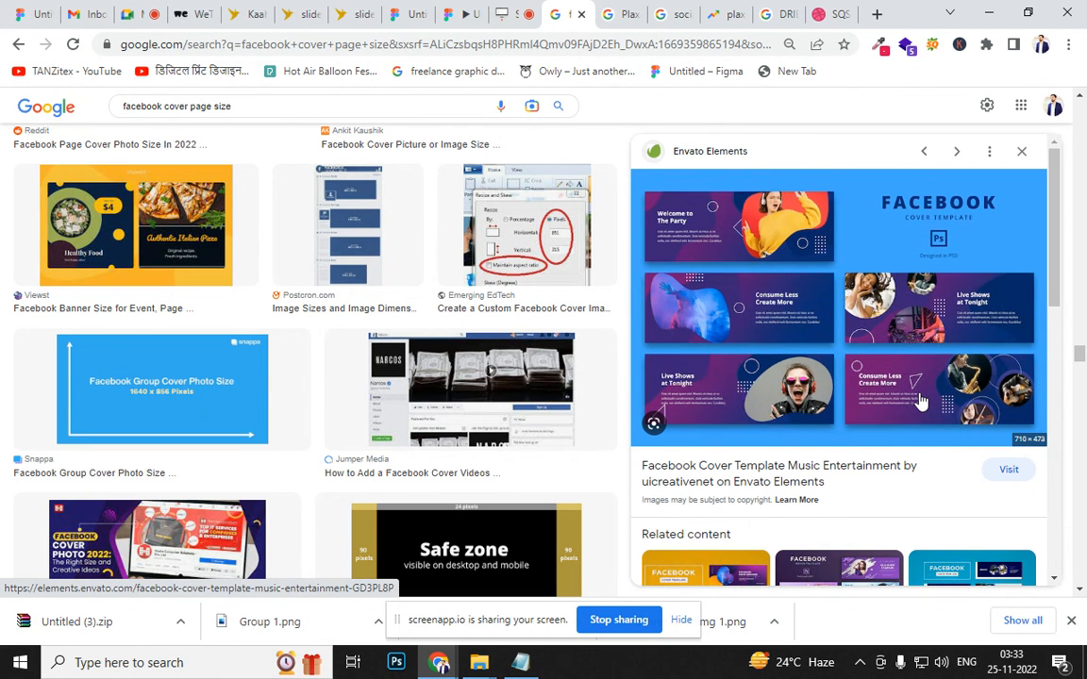
{"action": "left_click_drag", "start_coordinate": [1056, 267], "coordinate": [1052, 427]}
{"action": "left_click", "coordinate": [649, 406]}
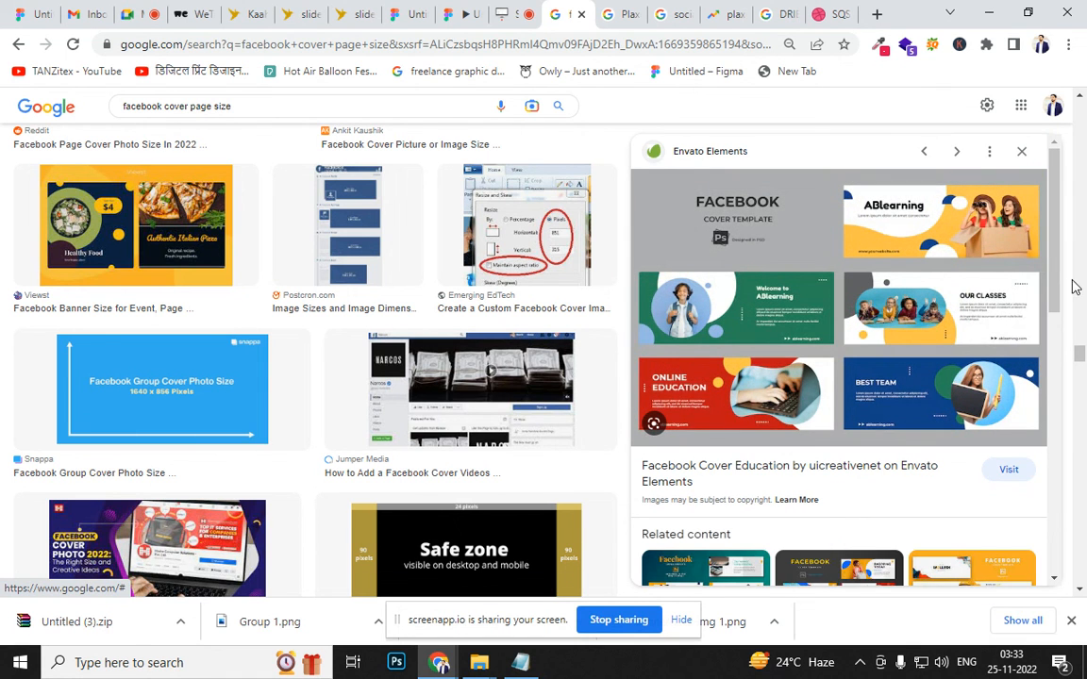
{"action": "left_click_drag", "start_coordinate": [1059, 311], "coordinate": [1031, 443]}
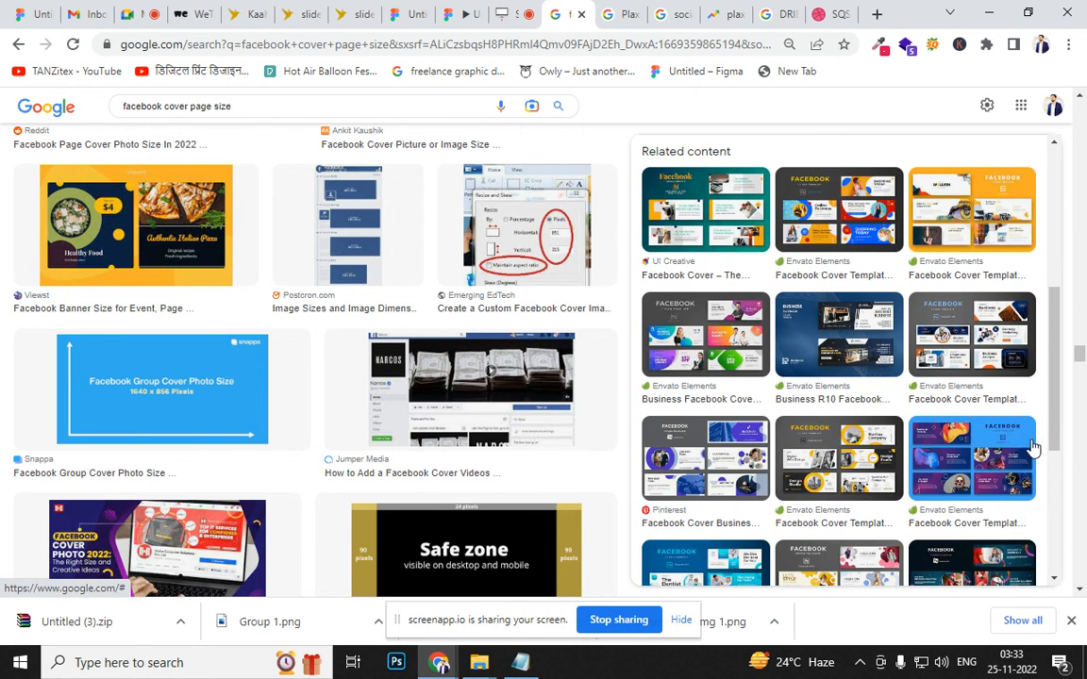
{"action": "left_click", "coordinate": [866, 451]}
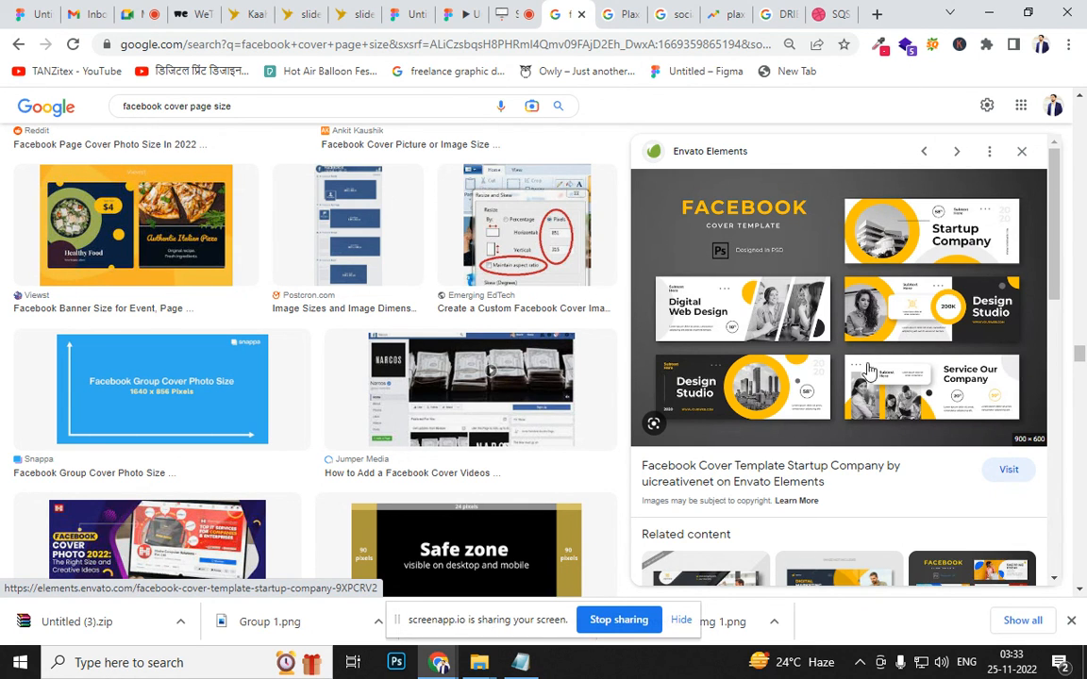
Preview the "Facebook Image Sizes & Dimensions 2022" result and its live streaming cover example, and return to the note in Notepad
{"action": "left_click_drag", "start_coordinate": [1078, 351], "coordinate": [1075, 470]}
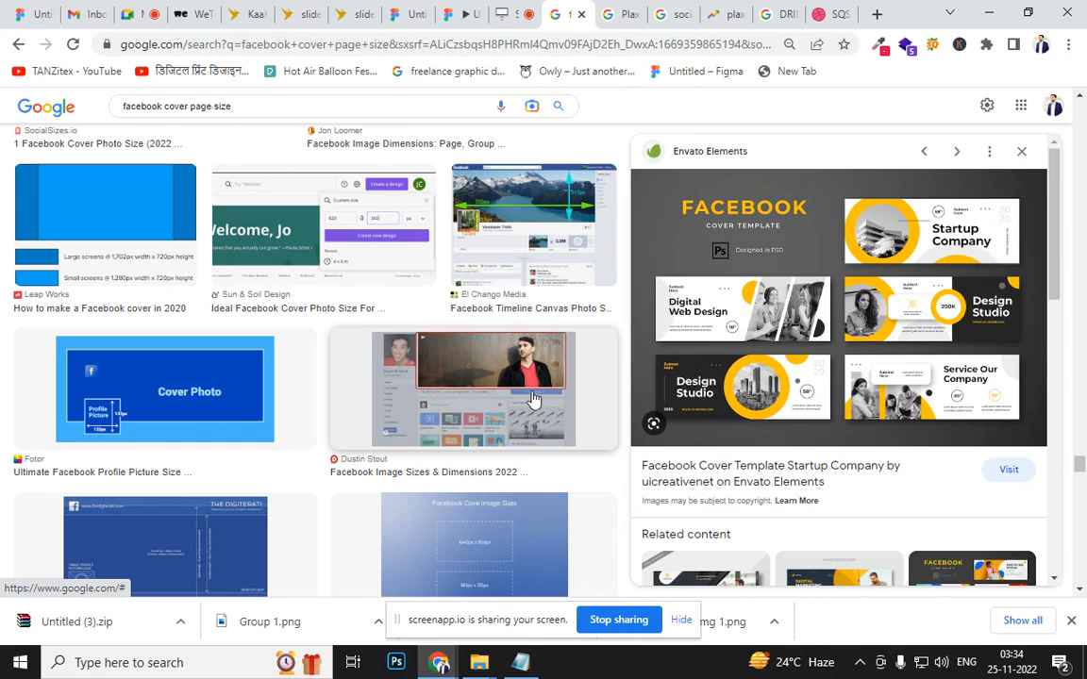
{"action": "left_click", "coordinate": [535, 421]}
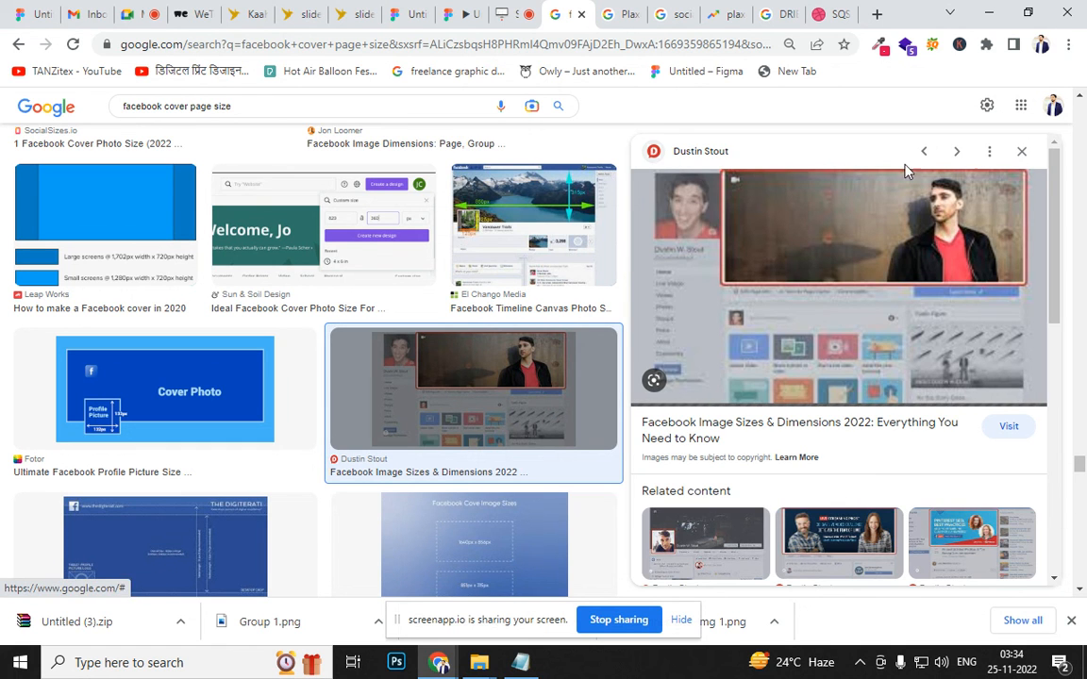
{"action": "left_click", "coordinate": [824, 522]}
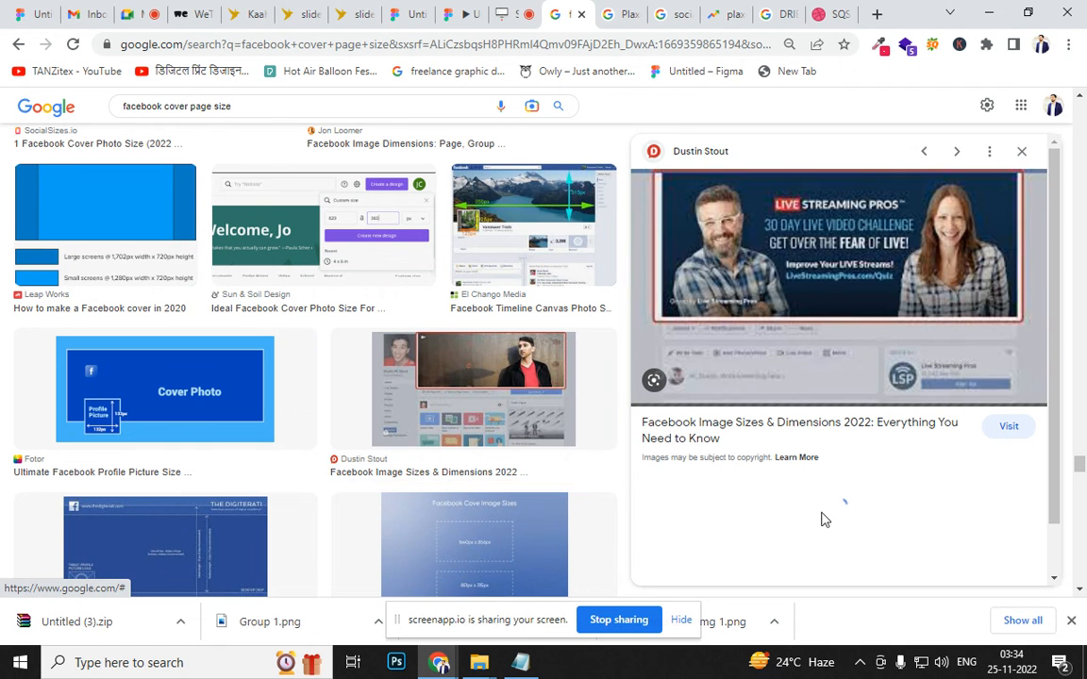
{"action": "key", "text": "alt+Tab"}
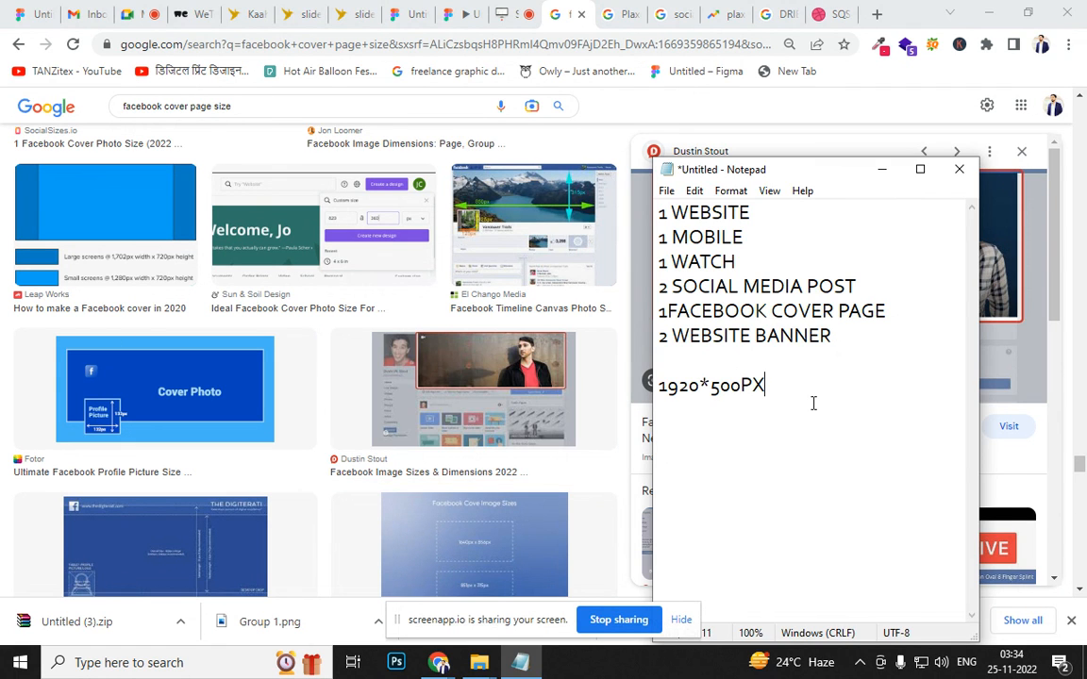